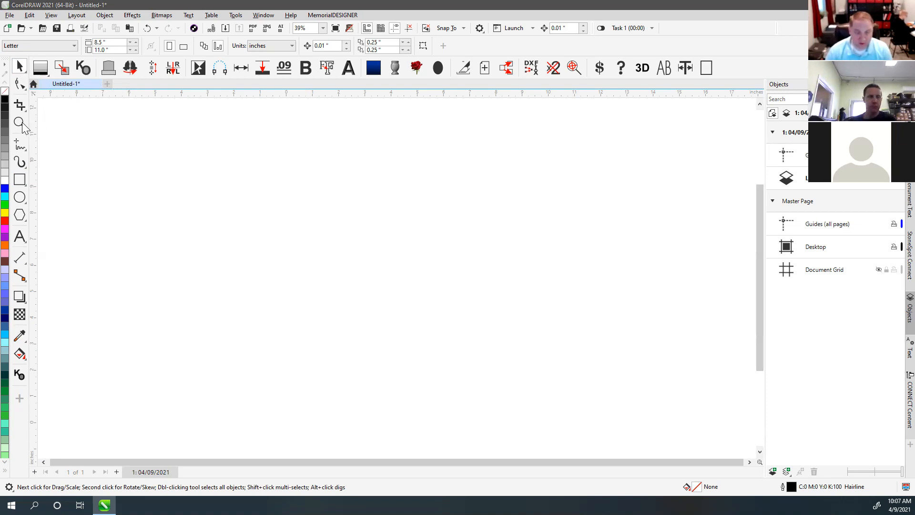
Draw a rectangle about 9.26 by 7.26 inches on the blank page and reposition it with the Pick tool.
{"action": "left_click", "coordinate": [20, 179]}
{"action": "left_click_drag", "start_coordinate": [159, 145], "coordinate": [401, 336]}
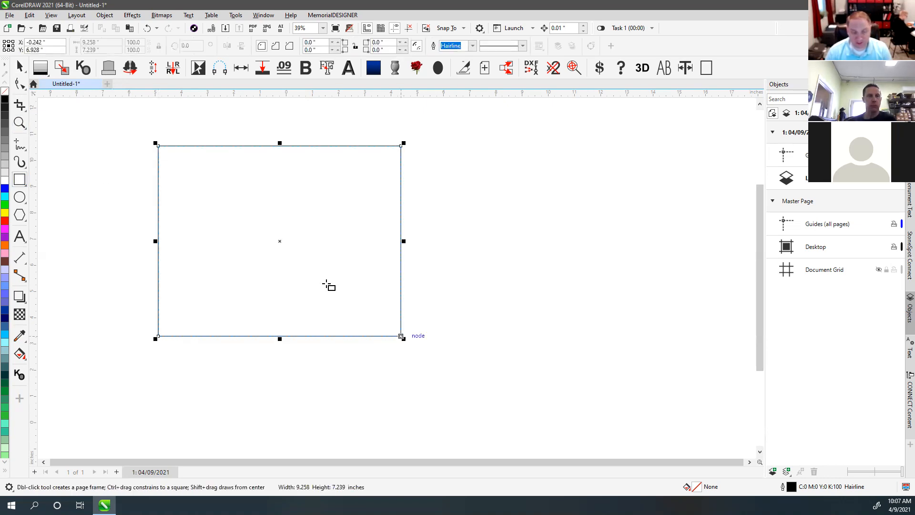
{"action": "left_click", "coordinate": [20, 67]}
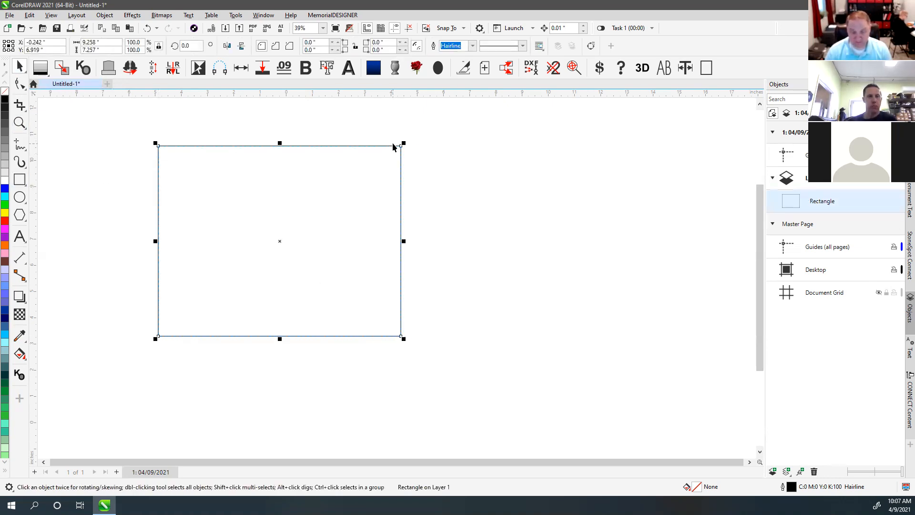
{"action": "left_click_drag", "start_coordinate": [392, 146], "coordinate": [384, 125]}
{"action": "left_click", "coordinate": [496, 150]}
{"action": "key", "text": "ctrl+z"}
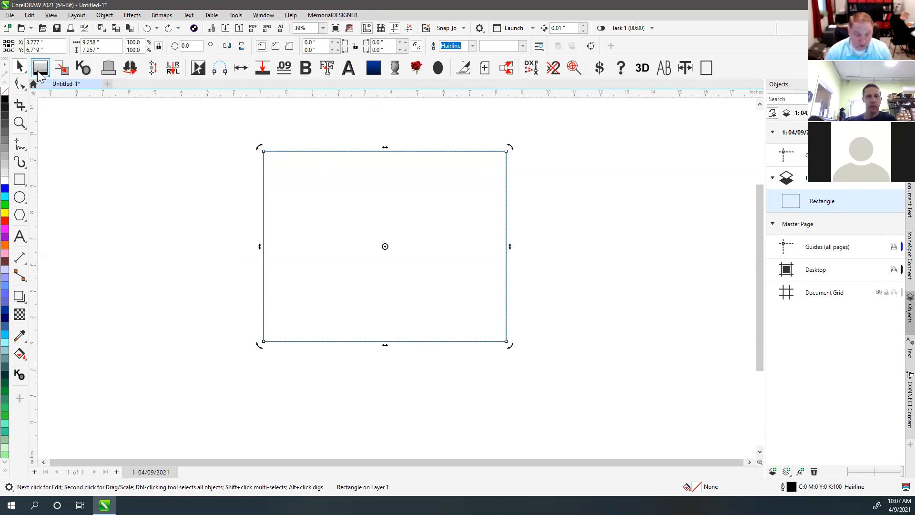
Lasso around the whole rectangle with the Freehand Pick tool to select it.
{"action": "left_click", "coordinate": [23, 71]}
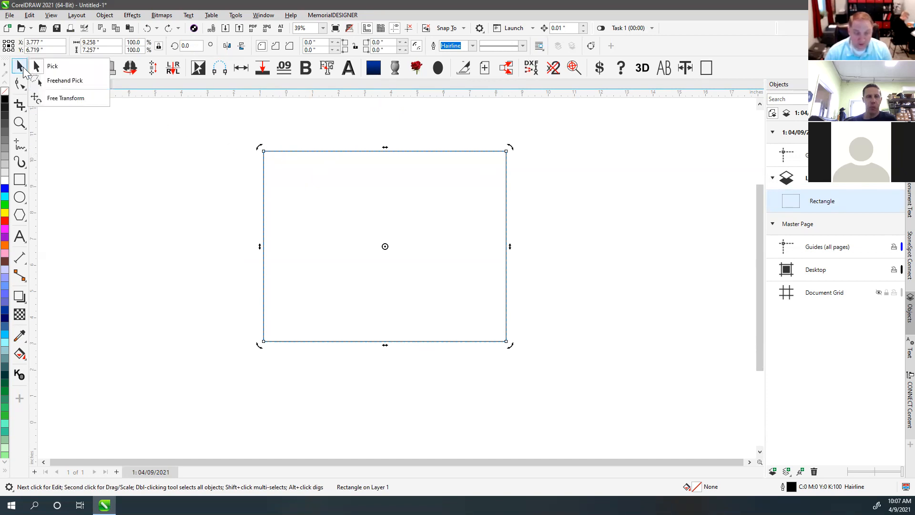
{"action": "left_click", "coordinate": [65, 81]}
{"action": "mouse_move", "coordinate": [507, 390]}
{"action": "left_mouse_down"}
{"action": "mouse_move", "coordinate": [608, 347]}
{"action": "mouse_move", "coordinate": [614, 208]}
{"action": "left_mouse_up"}
{"action": "left_click_drag", "start_coordinate": [491, 135], "coordinate": [295, 123]}
{"action": "left_click_drag", "start_coordinate": [218, 160], "coordinate": [218, 161]}
{"action": "left_click", "coordinate": [180, 145]}
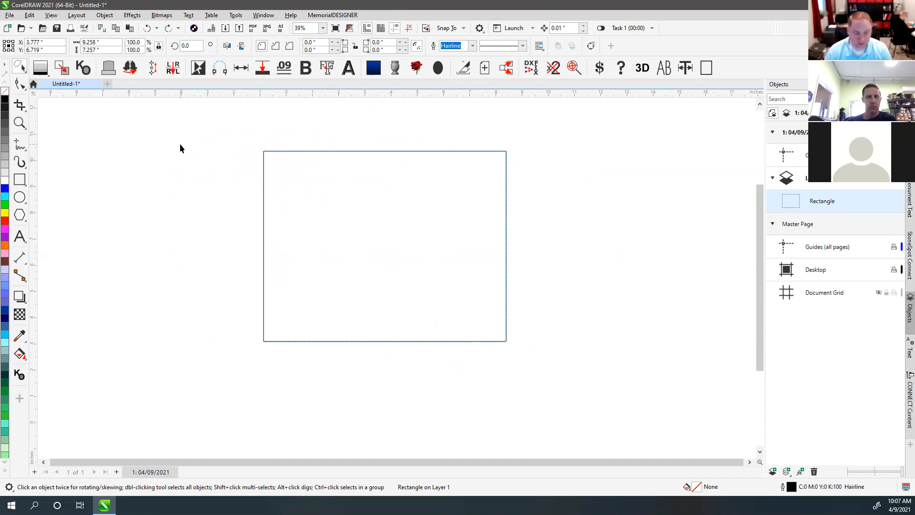
Open design number 348 and lasso its four lines of memorial text with the Freehand Pick tool.
{"action": "key", "text": "ctrl+shift+o"}
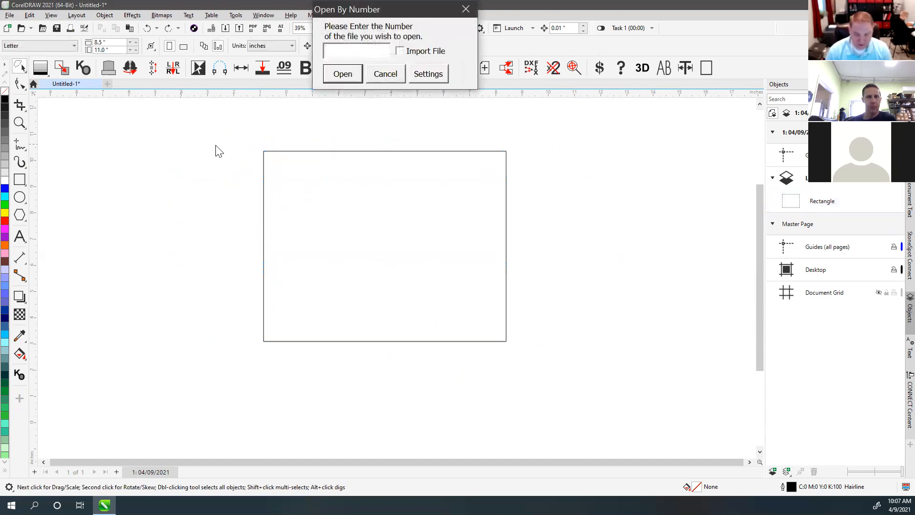
{"action": "left_click", "coordinate": [340, 75]}
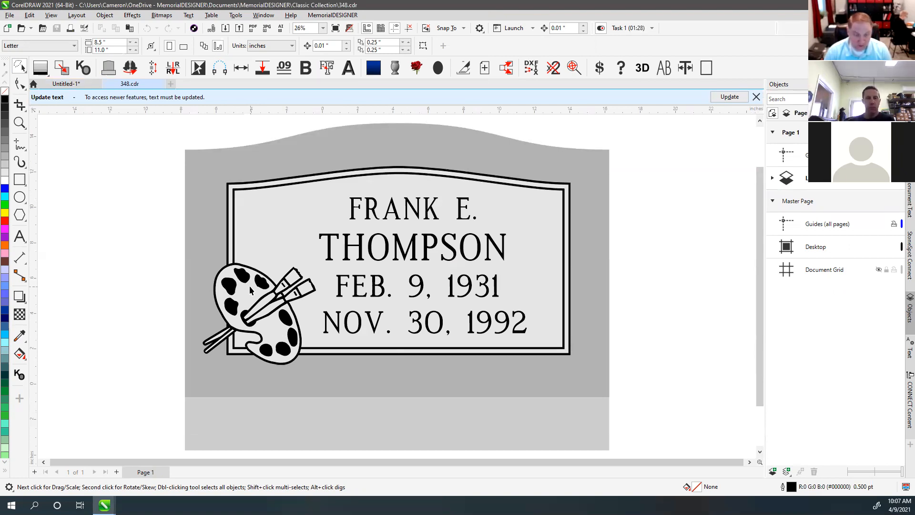
{"action": "mouse_move", "coordinate": [170, 210]}
{"action": "left_mouse_down"}
{"action": "mouse_move", "coordinate": [140, 294]}
{"action": "mouse_move", "coordinate": [234, 379]}
{"action": "mouse_move", "coordinate": [301, 408]}
{"action": "mouse_move", "coordinate": [334, 412]}
{"action": "mouse_move", "coordinate": [563, 387]}
{"action": "left_mouse_up"}
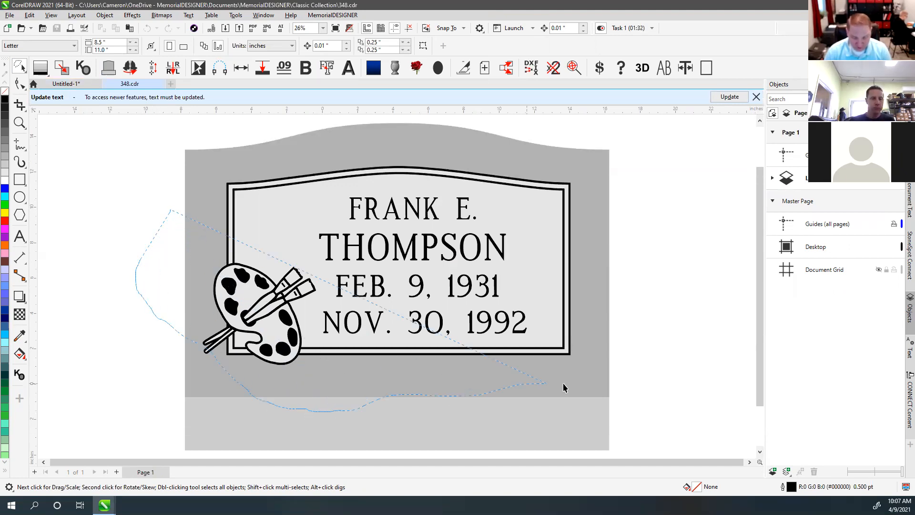
{"action": "mouse_move", "coordinate": [604, 174]}
{"action": "left_mouse_down"}
{"action": "mouse_move", "coordinate": [355, 182]}
{"action": "mouse_move", "coordinate": [285, 218]}
{"action": "mouse_move", "coordinate": [268, 246]}
{"action": "left_mouse_up"}
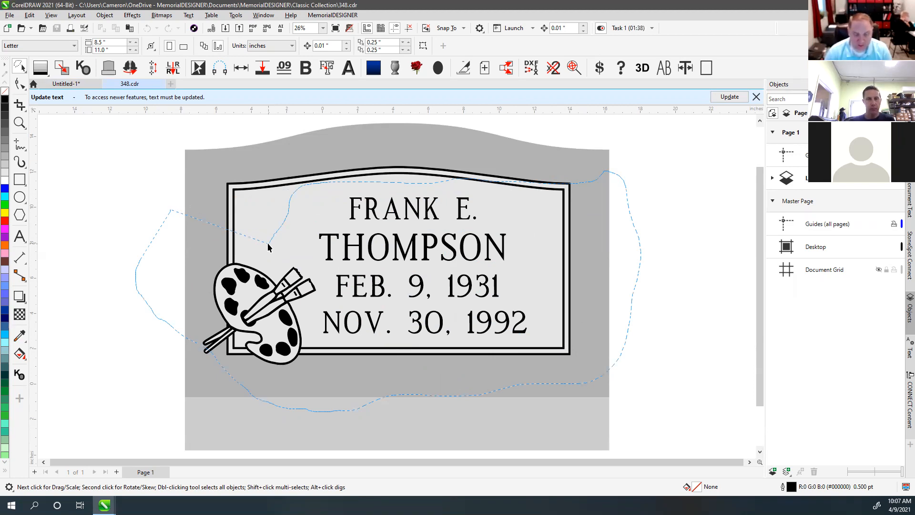
{"action": "left_click_drag", "start_coordinate": [268, 246], "coordinate": [267, 246]}
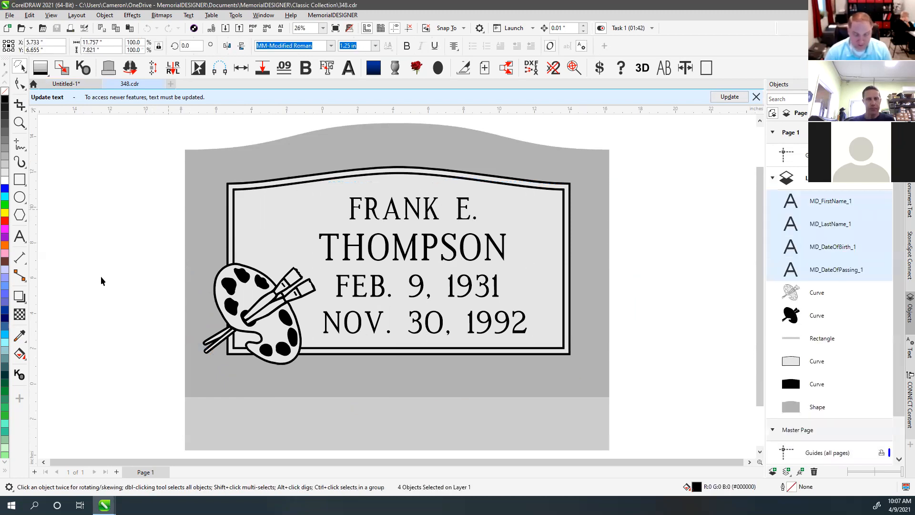
Lasso the four text lines together with the palette artwork, try moving them, undo the move and clear the selection.
{"action": "mouse_move", "coordinate": [516, 186]}
{"action": "left_mouse_down"}
{"action": "mouse_move", "coordinate": [418, 172]}
{"action": "mouse_move", "coordinate": [323, 182]}
{"action": "mouse_move", "coordinate": [308, 196]}
{"action": "left_mouse_up"}
{"action": "left_click_drag", "start_coordinate": [266, 305], "coordinate": [145, 215]}
{"action": "key", "text": "ctrl+z"}
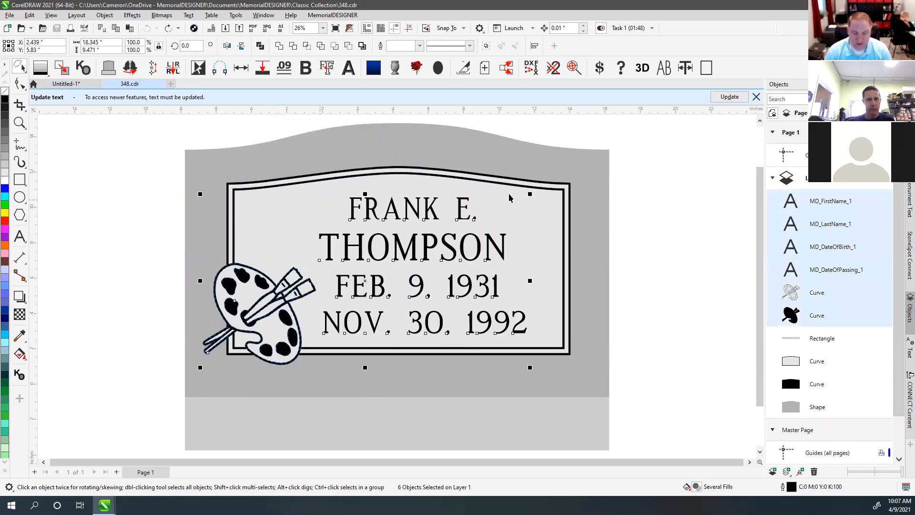
{"action": "left_click", "coordinate": [653, 176]}
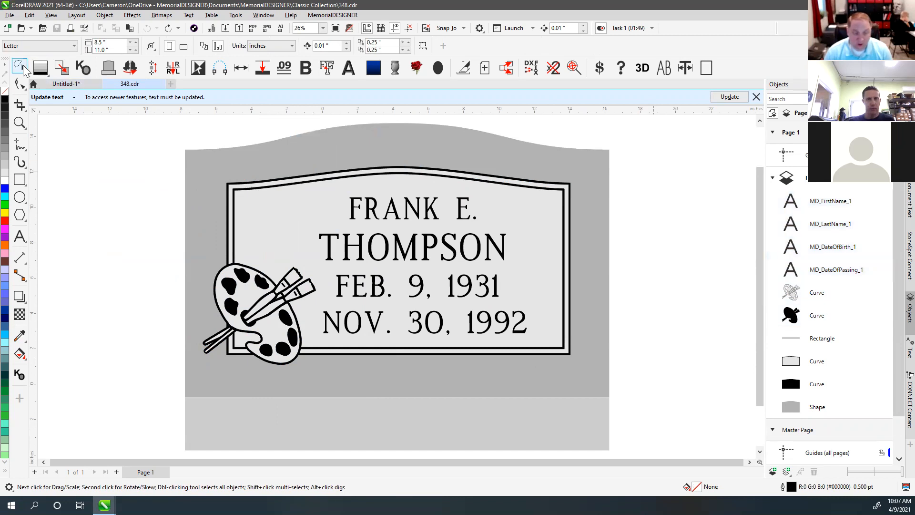
Switch back to the regular Pick tool and dismiss the text update notice.
{"action": "left_click", "coordinate": [23, 69]}
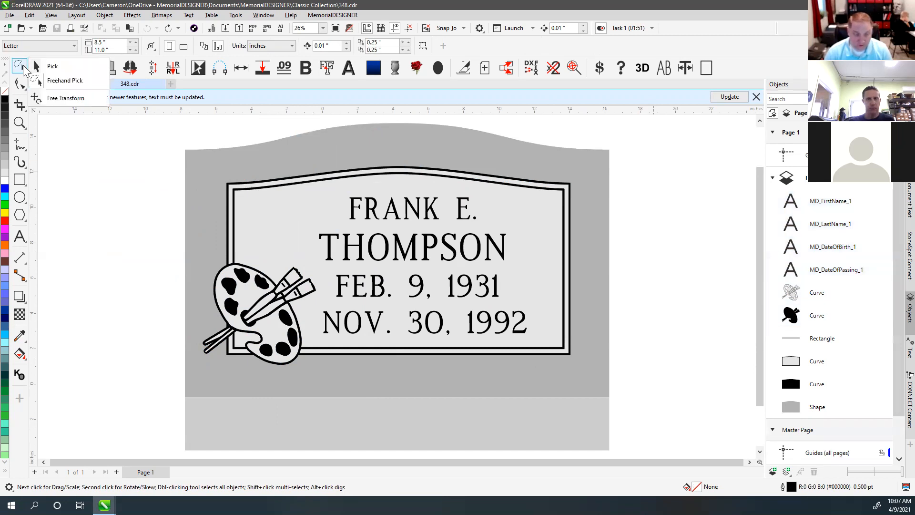
{"action": "left_click", "coordinate": [50, 66]}
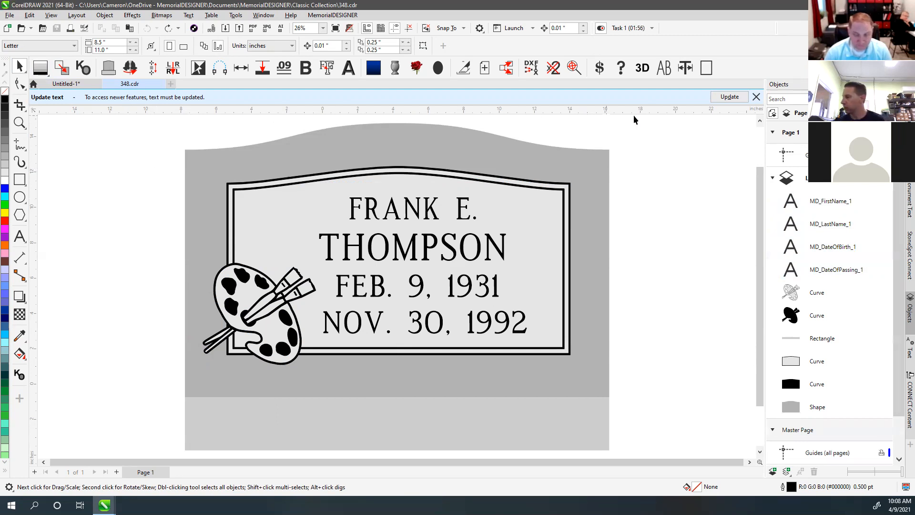
{"action": "left_click", "coordinate": [757, 98]}
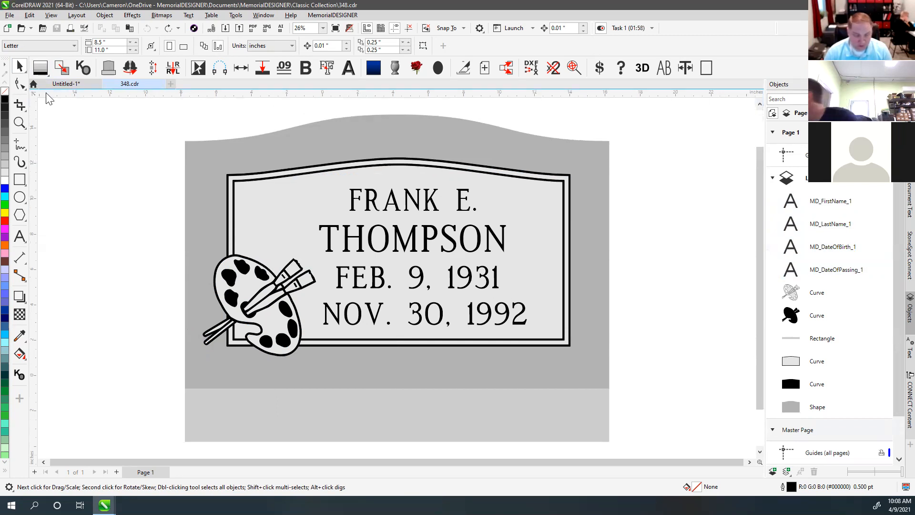
Select the top-edge nodes of the light panel curve with the Shape tool and reduce them with a curve smoothness of 10.
{"action": "left_click", "coordinate": [20, 85]}
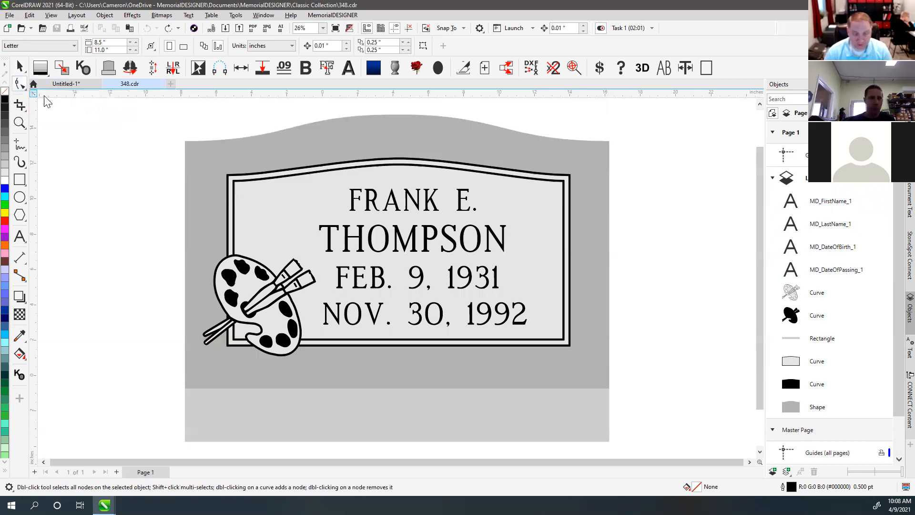
{"action": "left_click", "coordinate": [270, 216]}
{"action": "scroll", "coordinate": [340, 267], "scroll_direction": "up", "scroll_amount": 1}
{"action": "left_click_drag", "start_coordinate": [230, 221], "coordinate": [448, 217]}
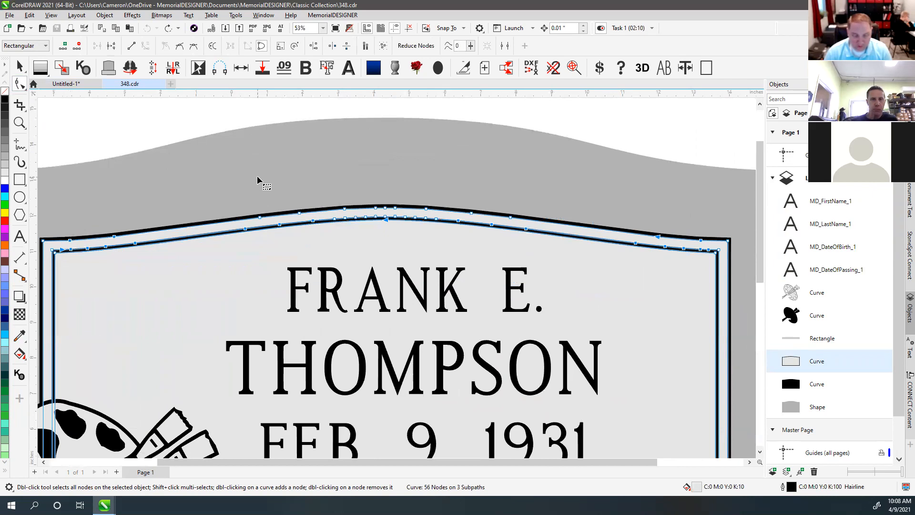
{"action": "left_click", "coordinate": [409, 47]}
{"action": "left_click_drag", "start_coordinate": [464, 45], "coordinate": [444, 46]}
{"action": "type", "text": "10"}
{"action": "key", "text": "Return"}
Delete one node from the panel curve's upper edge, try deleting the neighbouring node as well, and undo that second deletion.
{"action": "scroll", "coordinate": [397, 275], "scroll_direction": "up", "scroll_amount": 5}
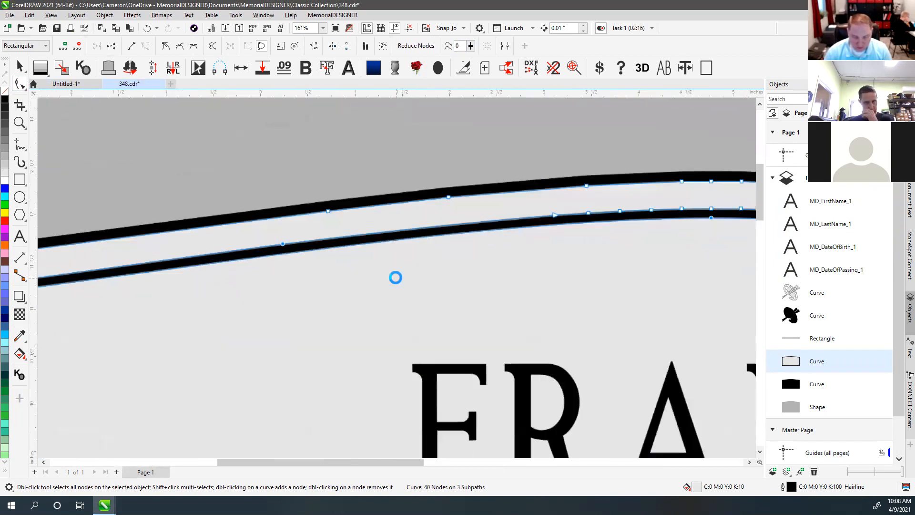
{"action": "double_click", "coordinate": [297, 179]}
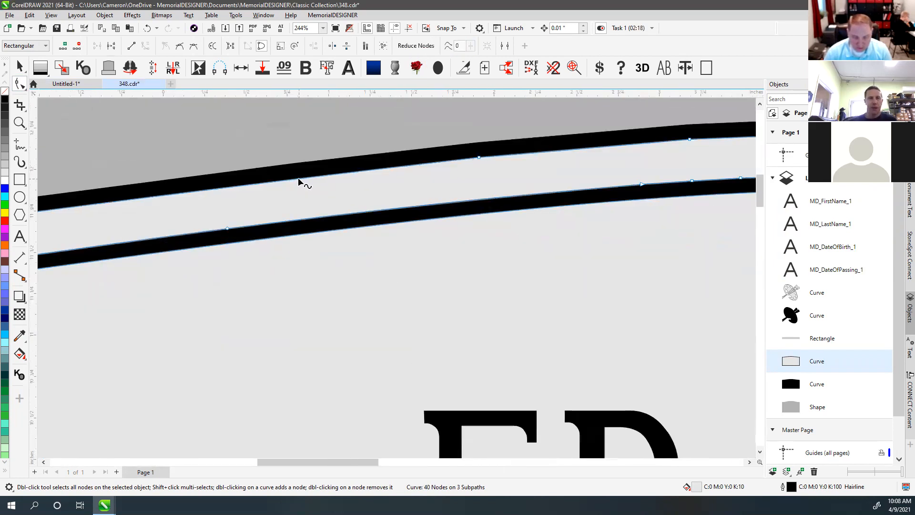
{"action": "double_click", "coordinate": [479, 158]}
{"action": "key", "text": "ctrl+z"}
{"action": "scroll", "coordinate": [396, 277], "scroll_direction": "down", "scroll_amount": 5}
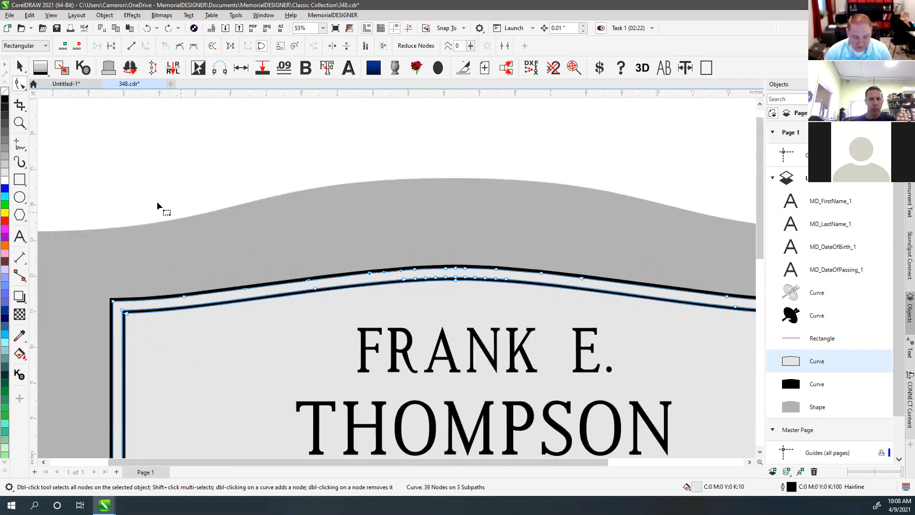
Reselect the panel curve with the Shape tool, try pulling its upper-left corner nodes outward, and undo the distortion.
{"action": "left_click", "coordinate": [20, 67]}
{"action": "left_click", "coordinate": [248, 174]}
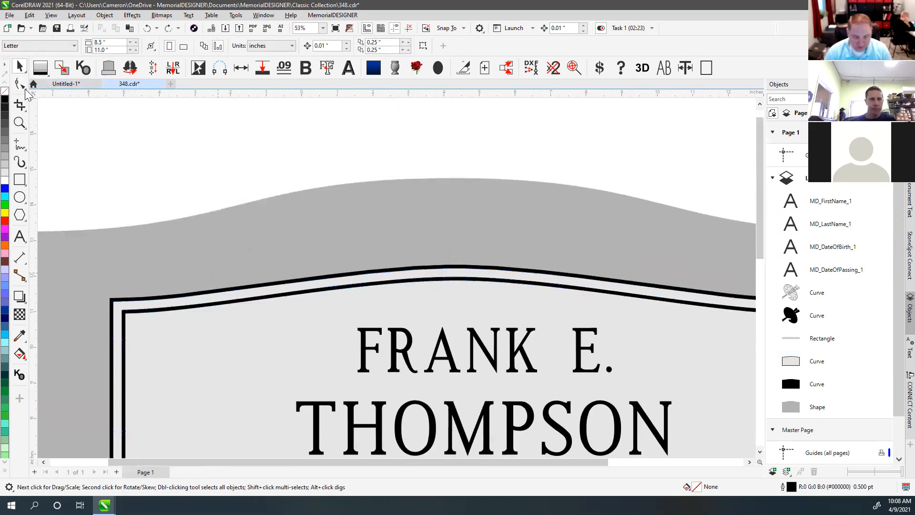
{"action": "left_click", "coordinate": [25, 90]}
{"action": "left_click", "coordinate": [57, 100]}
{"action": "left_click", "coordinate": [162, 333]}
{"action": "left_click_drag", "start_coordinate": [101, 286], "coordinate": [261, 396]}
{"action": "scroll", "coordinate": [198, 339], "scroll_direction": "down", "scroll_amount": 2}
{"action": "left_click_drag", "start_coordinate": [344, 257], "coordinate": [242, 159]}
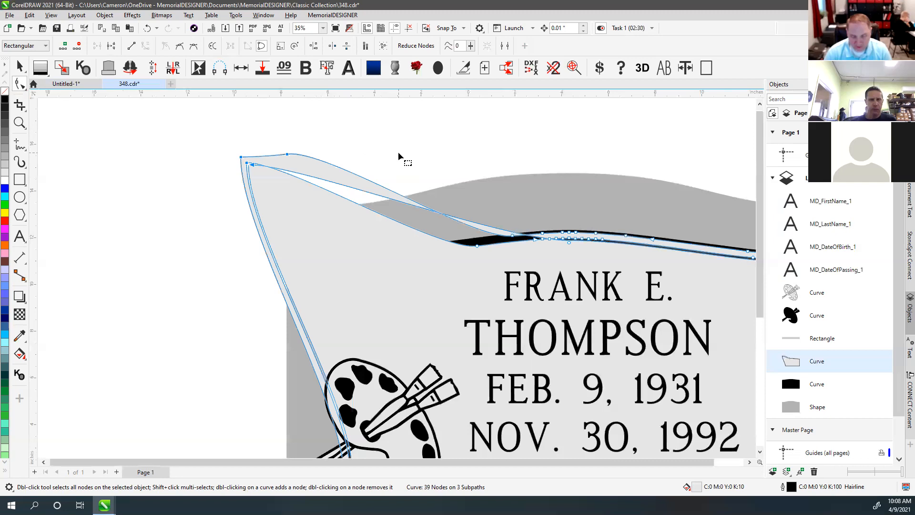
{"action": "key", "text": "ctrl+z"}
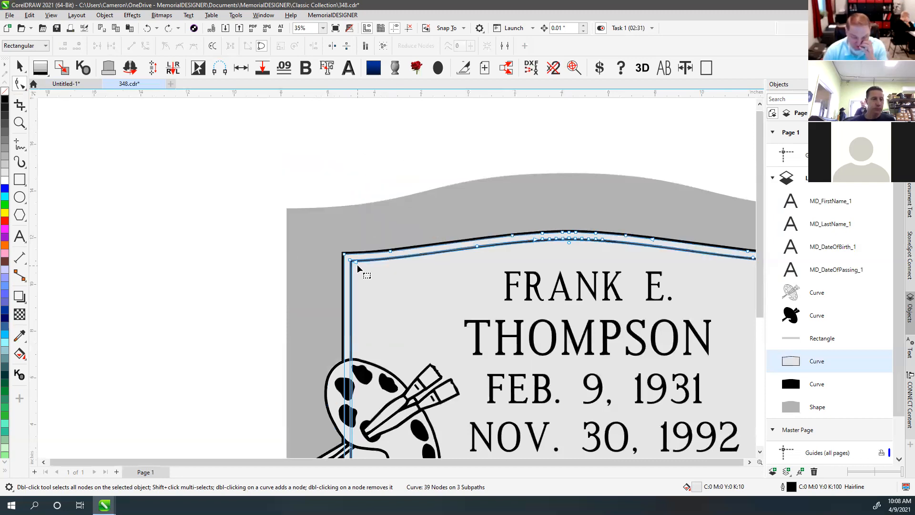
Try moving the panel curve's left-side nodes inward and its top-edge nodes down, undoing each move.
{"action": "scroll", "coordinate": [384, 267], "scroll_direction": "down", "scroll_amount": 2}
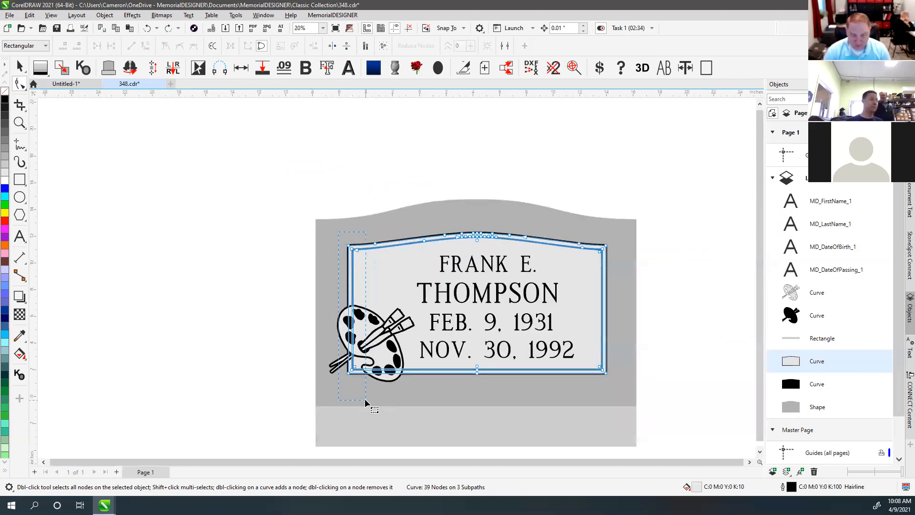
{"action": "key", "text": "Right"}
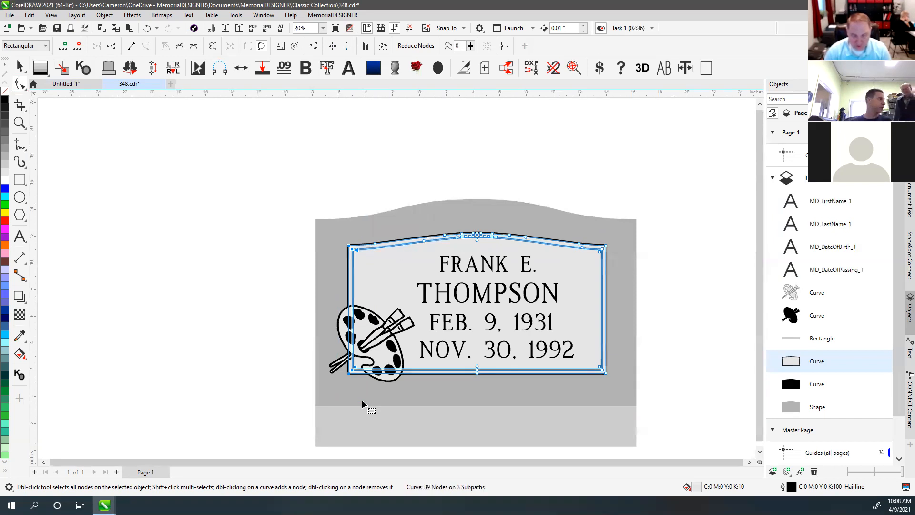
{"action": "left_click_drag", "start_coordinate": [352, 373], "coordinate": [359, 375]}
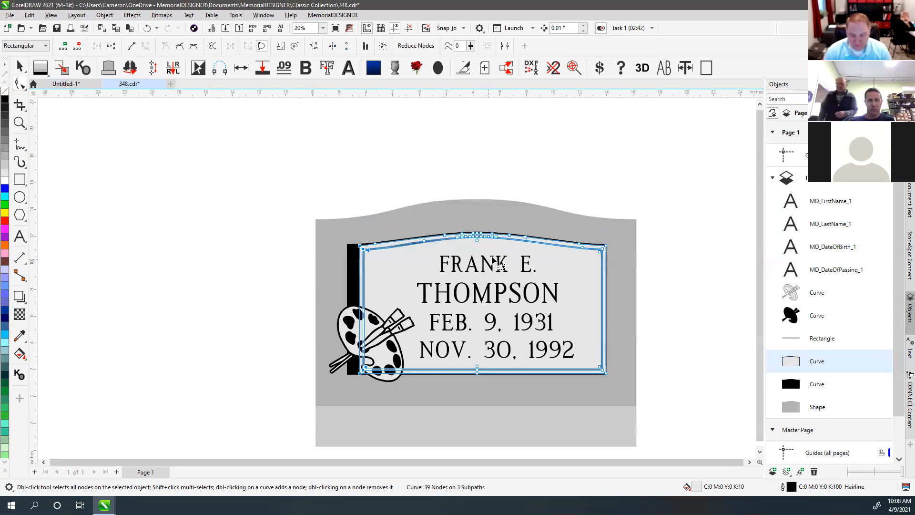
{"action": "key", "text": "ctrl+z"}
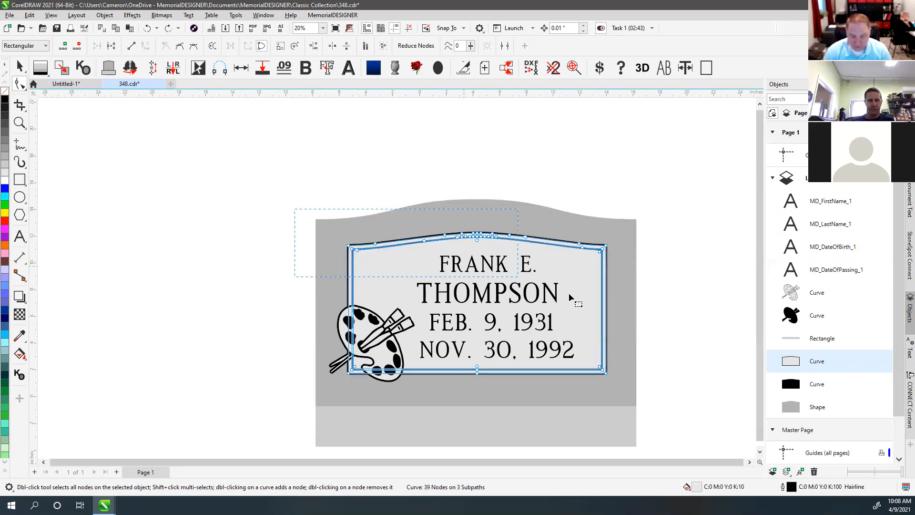
{"action": "left_click_drag", "start_coordinate": [463, 236], "coordinate": [464, 260]}
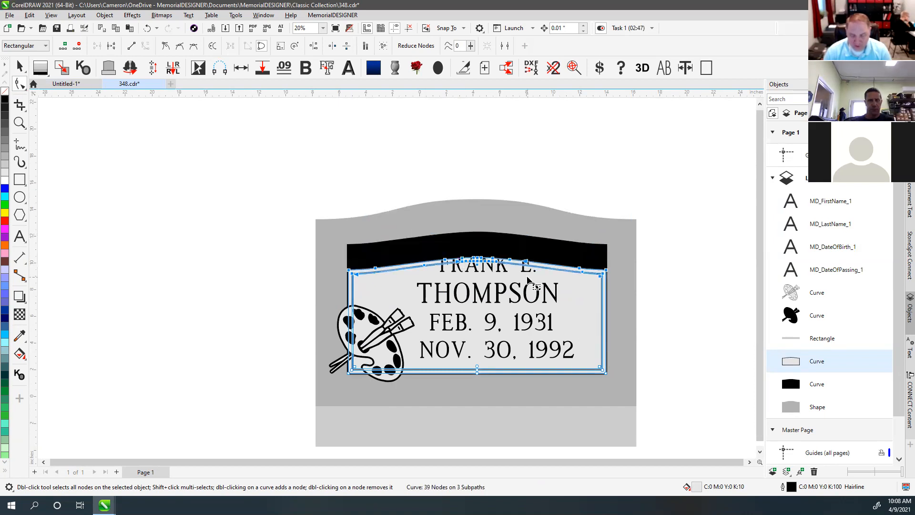
{"action": "key", "text": "ctrl+z"}
Add the black border curve to the node editing, try lowering both curves' top nodes together, undo it and deselect.
{"action": "scroll", "coordinate": [397, 273], "scroll_direction": "up", "scroll_amount": 2}
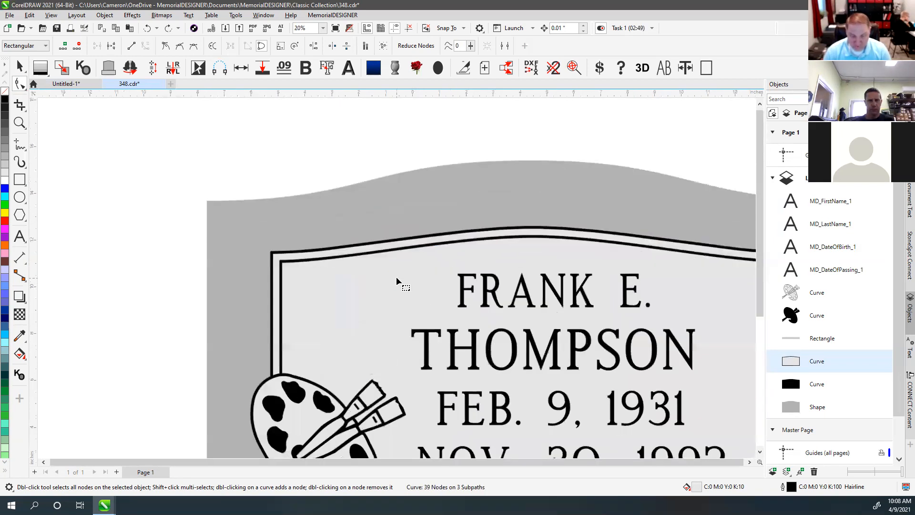
{"action": "left_click", "coordinate": [370, 238], "text": "shift"}
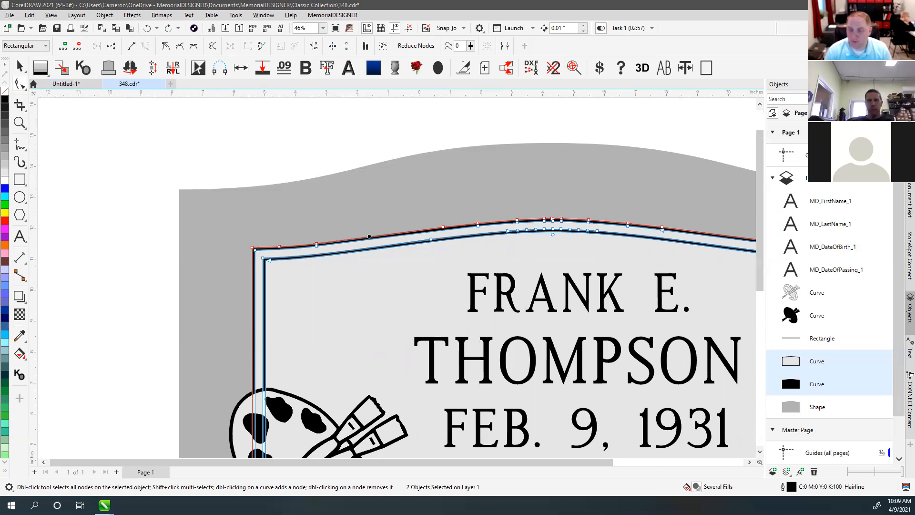
{"action": "left_click_drag", "start_coordinate": [843, 343], "coordinate": [847, 473]}
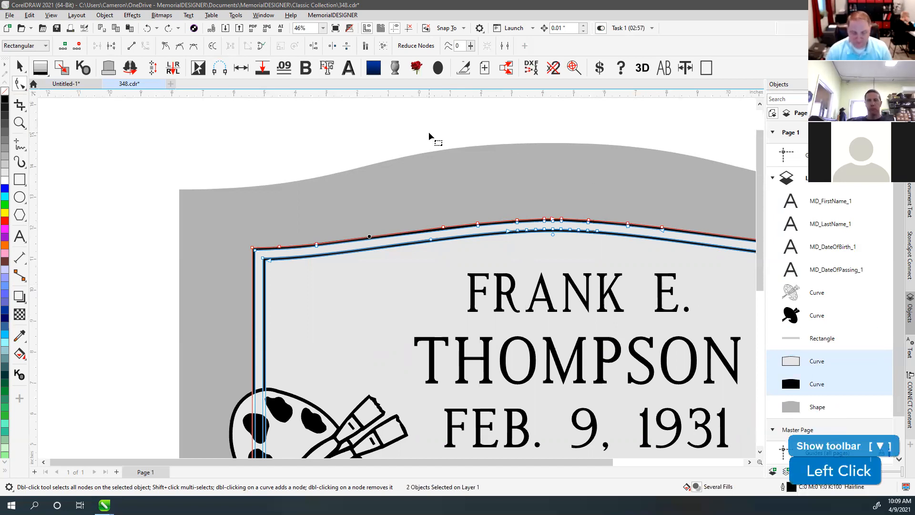
{"action": "scroll", "coordinate": [429, 133], "scroll_direction": "down", "scroll_amount": 1}
{"action": "left_click_drag", "start_coordinate": [135, 171], "coordinate": [629, 282]}
{"action": "key", "text": "space"}
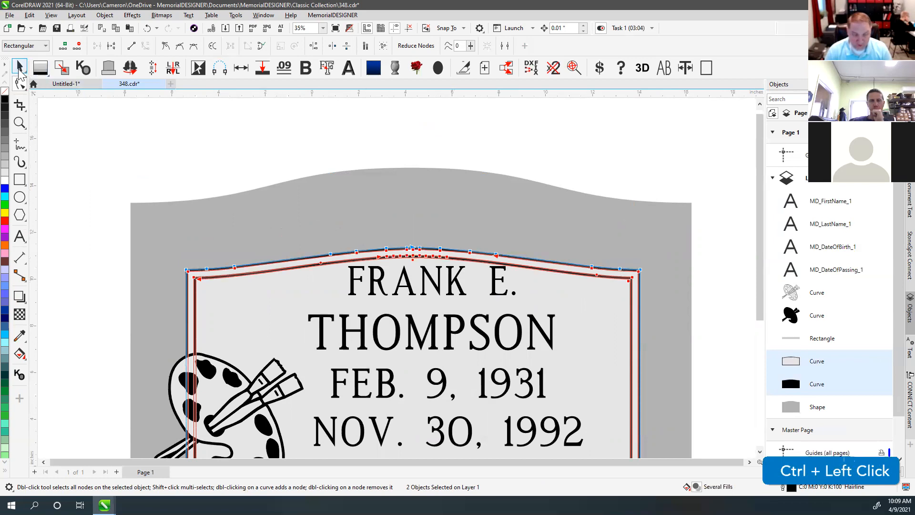
{"action": "left_click", "coordinate": [290, 167]}
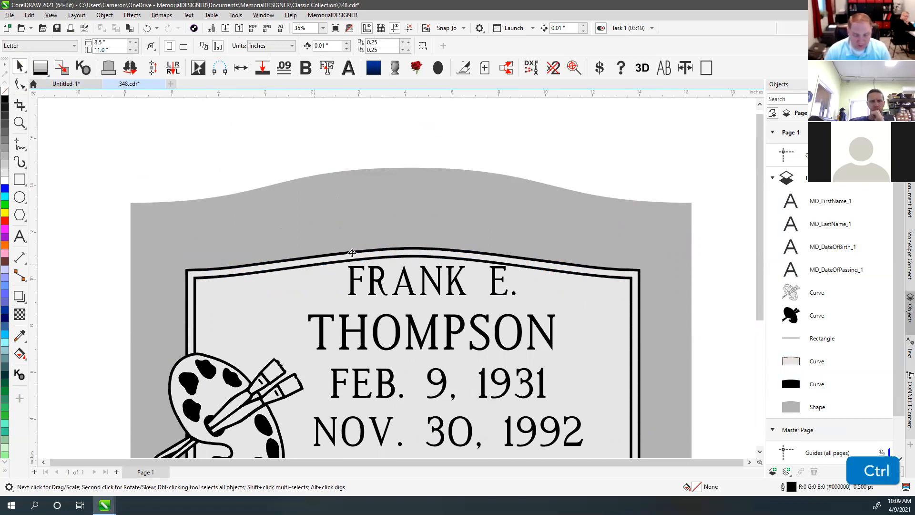
{"action": "key", "text": "ctrl+z"}
{"action": "left_click", "coordinate": [248, 222]}
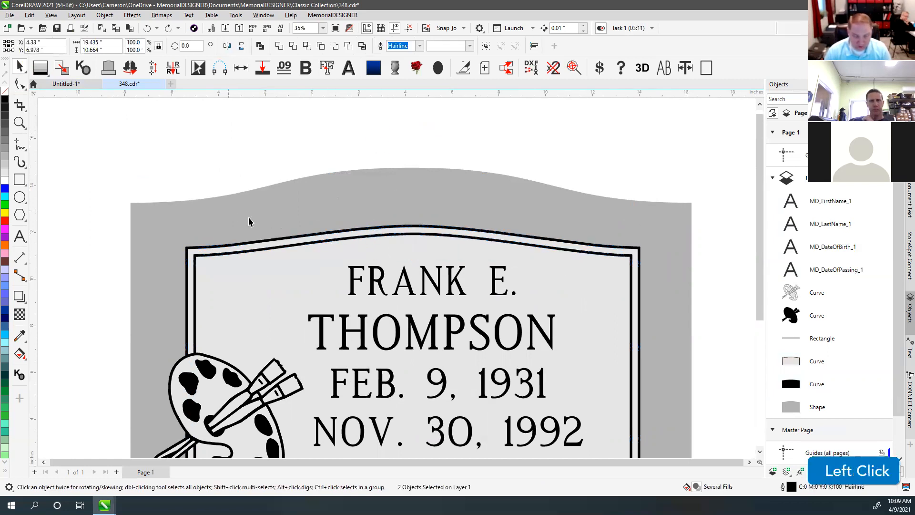
Select the panel and black border curves together, try squashing them downward from the top edge twice, and undo each resize.
{"action": "left_click", "coordinate": [262, 244]}
{"action": "left_click", "coordinate": [413, 225], "text": "shift"}
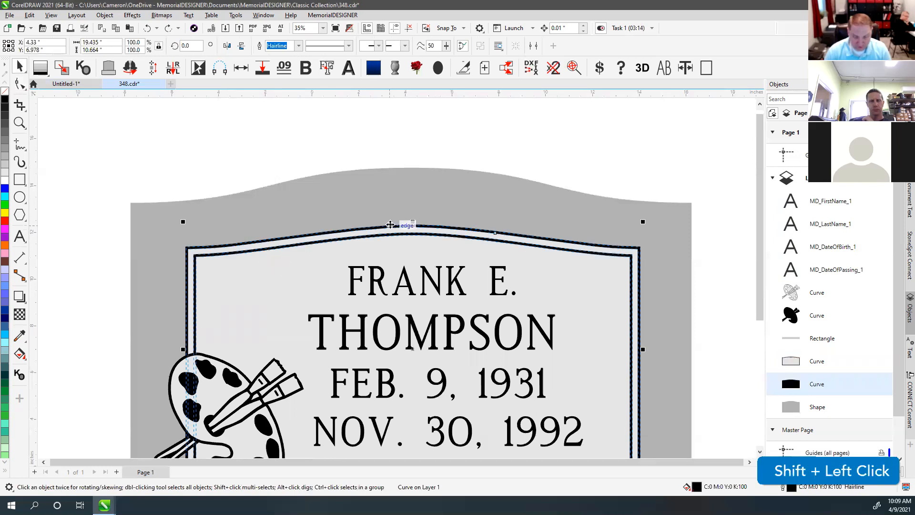
{"action": "left_click_drag", "start_coordinate": [413, 222], "coordinate": [413, 296]}
{"action": "scroll", "coordinate": [229, 324], "scroll_direction": "up", "scroll_amount": 3}
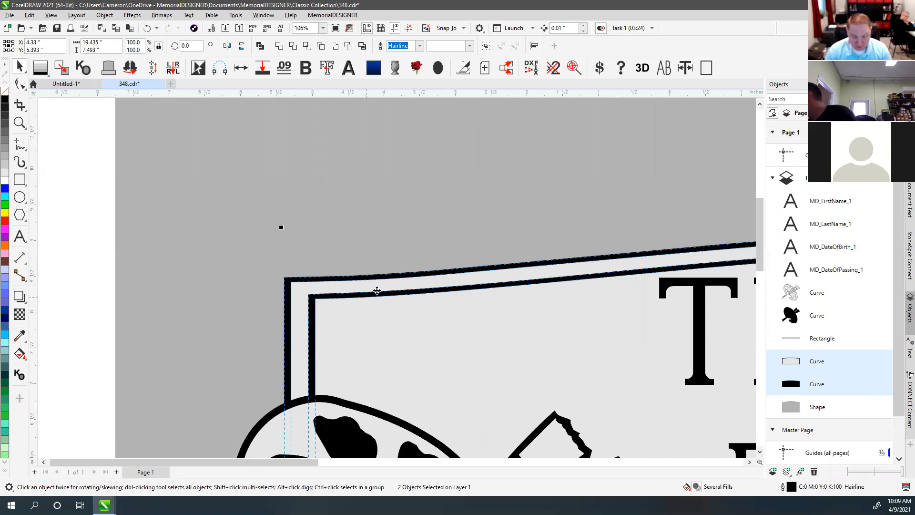
{"action": "key", "text": "F4"}
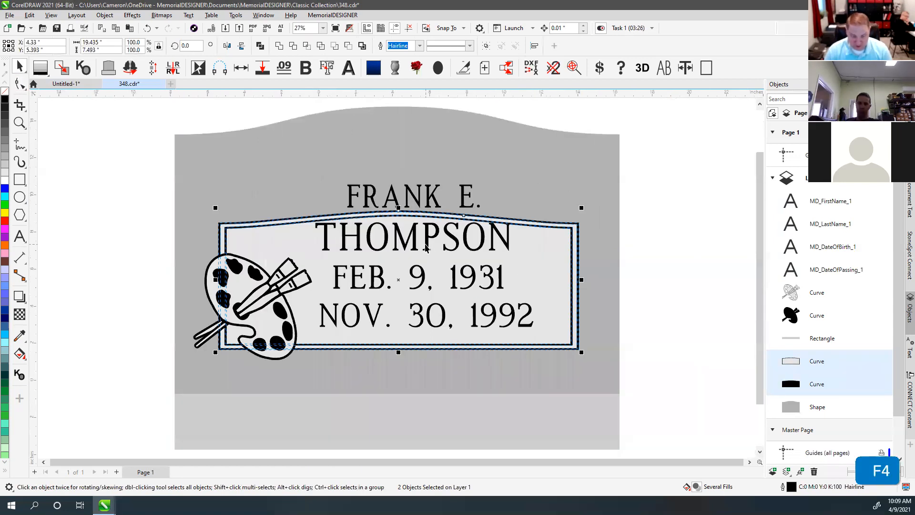
{"action": "key", "text": "ctrl+z"}
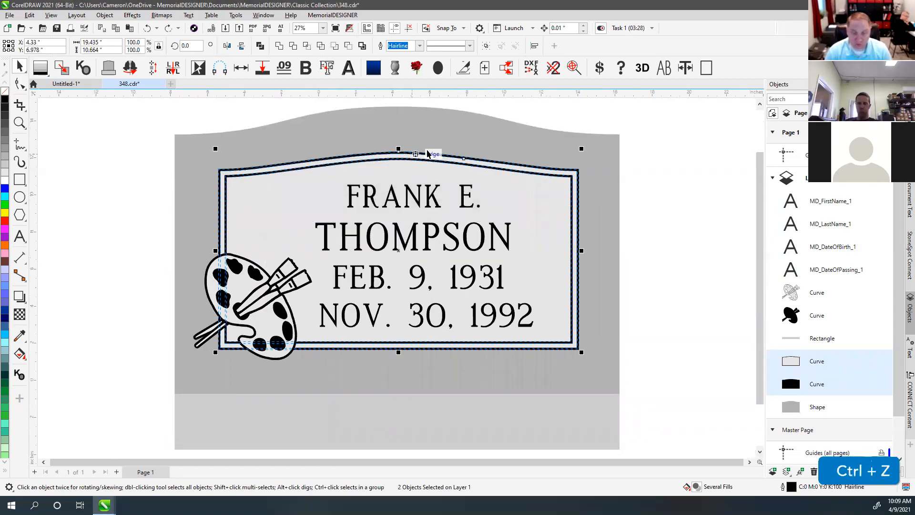
{"action": "left_click_drag", "start_coordinate": [398, 147], "coordinate": [390, 248]}
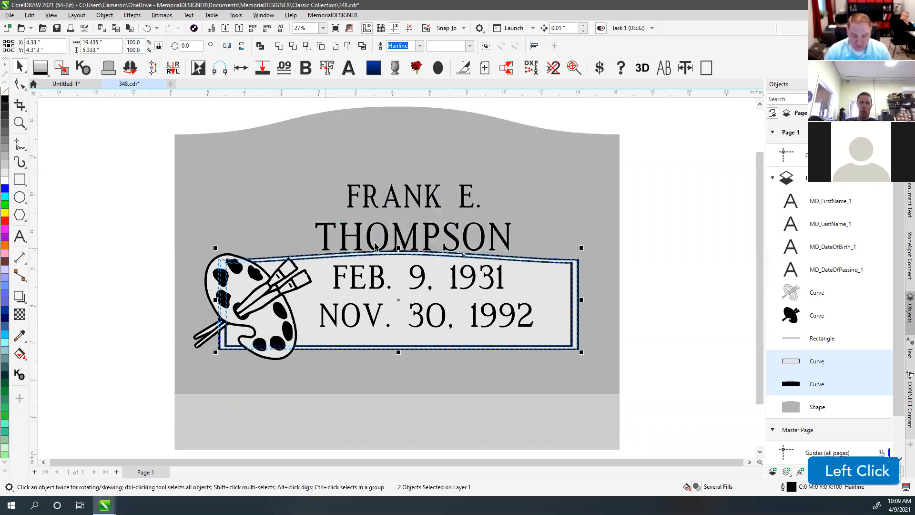
{"action": "key", "text": "ctrl+z"}
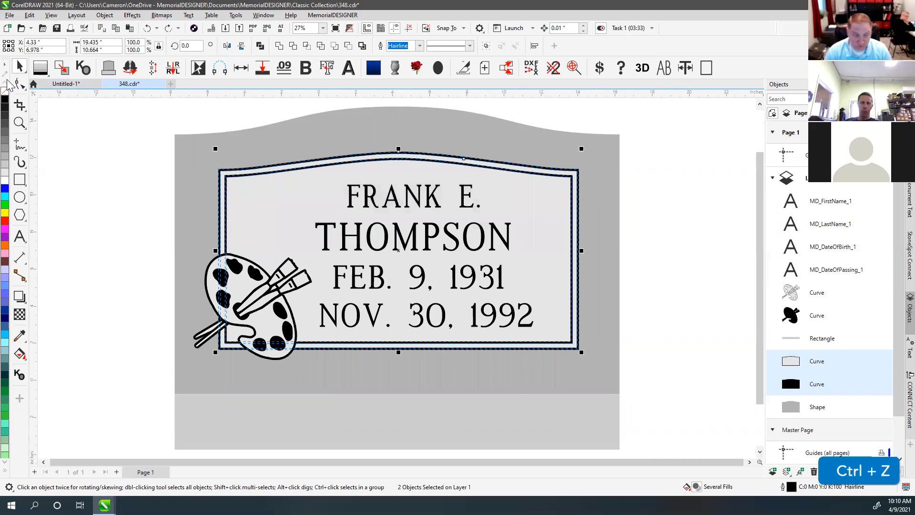
Try moving all the upper nodes of both curves straight down with the Shape tool, undo the move and deselect.
{"action": "left_click", "coordinate": [19, 85]}
{"action": "left_click_drag", "start_coordinate": [118, 138], "coordinate": [579, 208]}
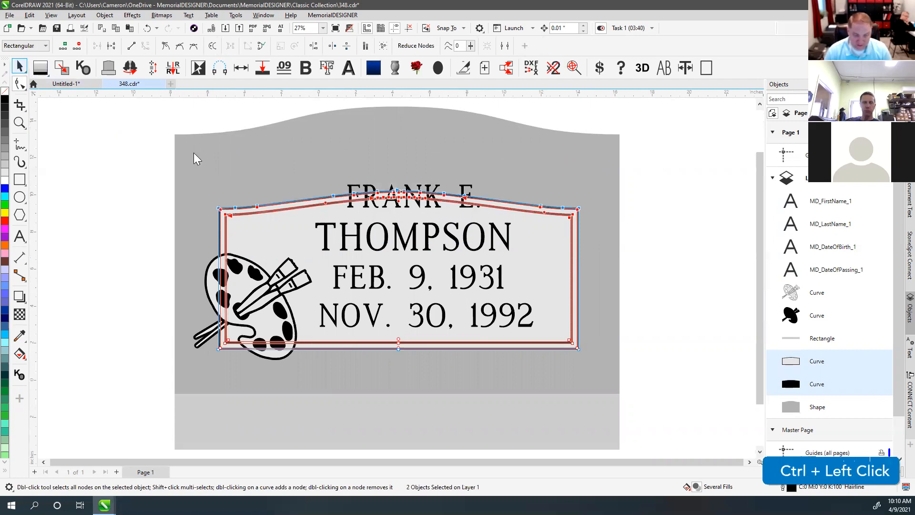
{"action": "left_click", "coordinate": [19, 67]}
{"action": "scroll", "coordinate": [314, 217], "scroll_direction": "up", "scroll_amount": 1}
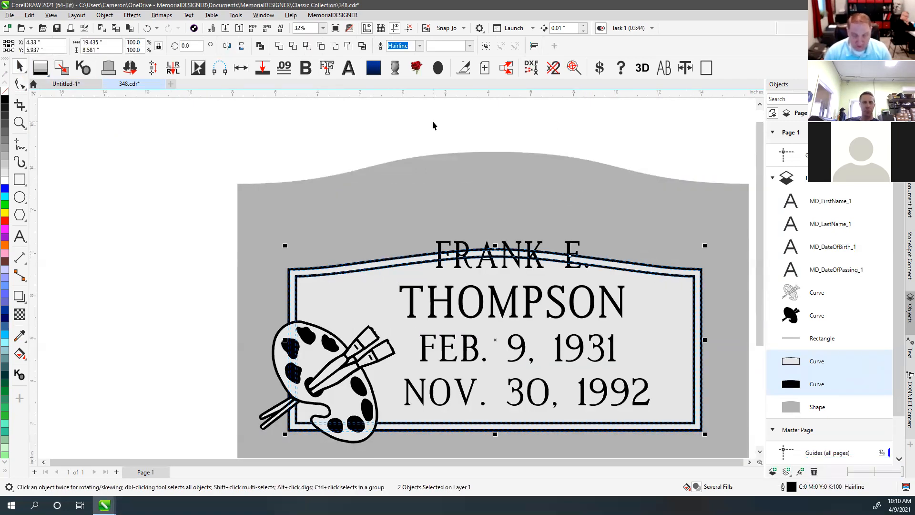
{"action": "key", "text": "F4"}
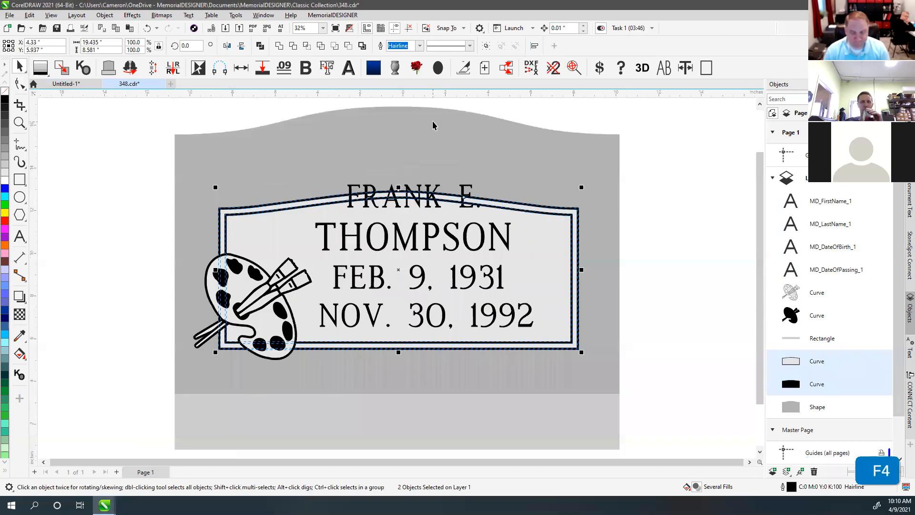
{"action": "left_click", "coordinate": [190, 113]}
{"action": "key", "text": "ctrl+z"}
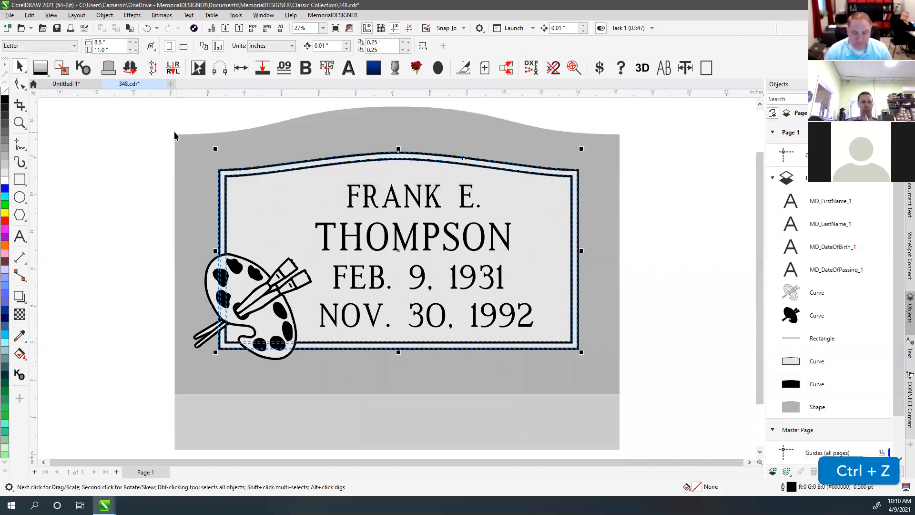
{"action": "left_click", "coordinate": [136, 159]}
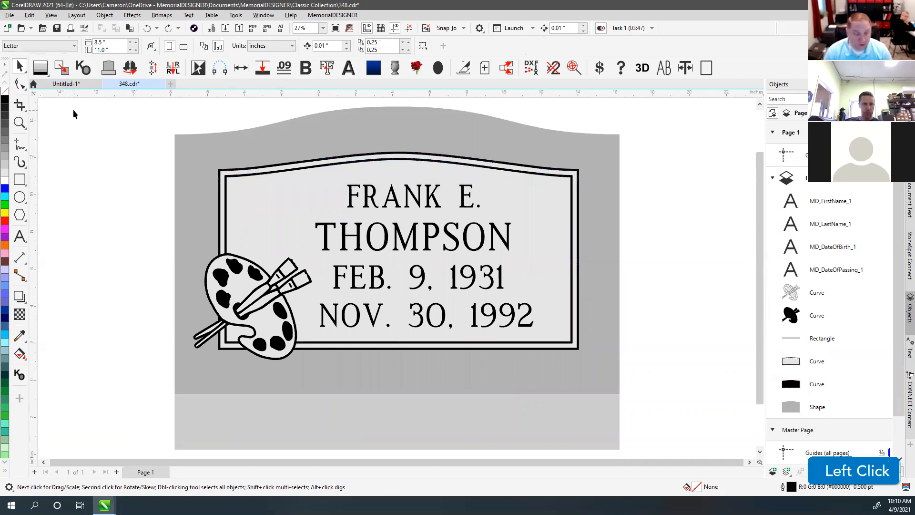
Select the light panel curve and smooth its arched upper edge with the Smooth tool.
{"action": "left_click", "coordinate": [21, 86]}
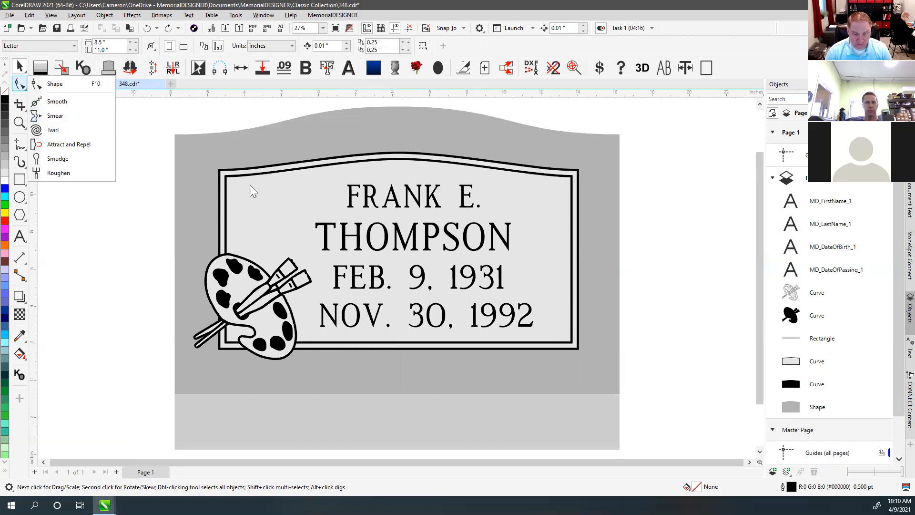
{"action": "left_click", "coordinate": [262, 191]}
{"action": "scroll", "coordinate": [384, 160], "scroll_direction": "up", "scroll_amount": 1}
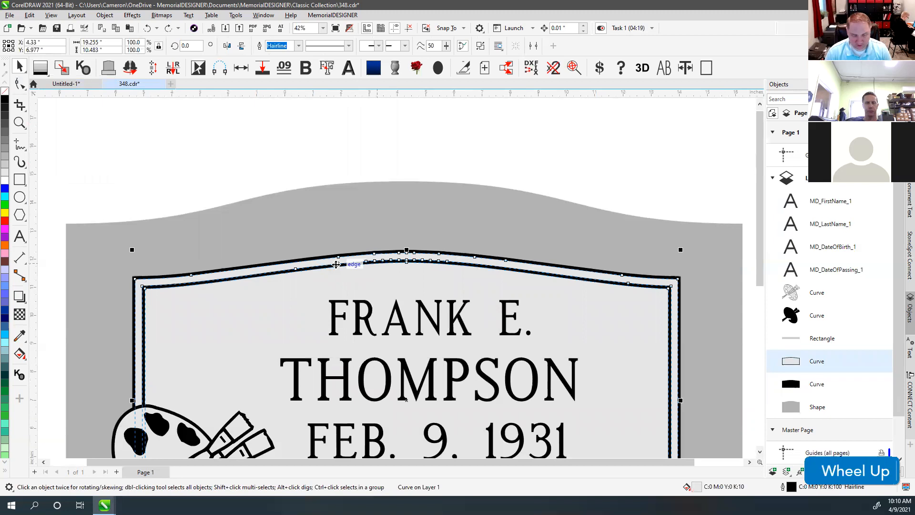
{"action": "left_click", "coordinate": [21, 85]}
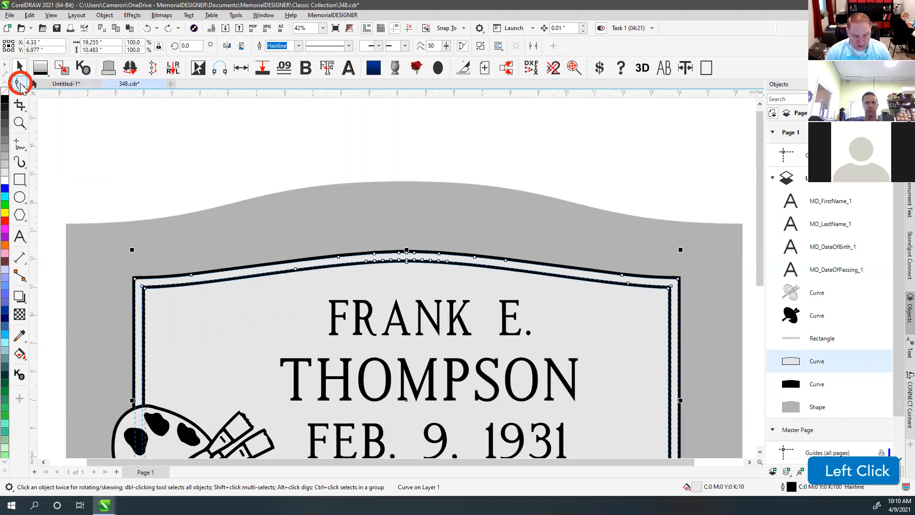
{"action": "left_click", "coordinate": [50, 103]}
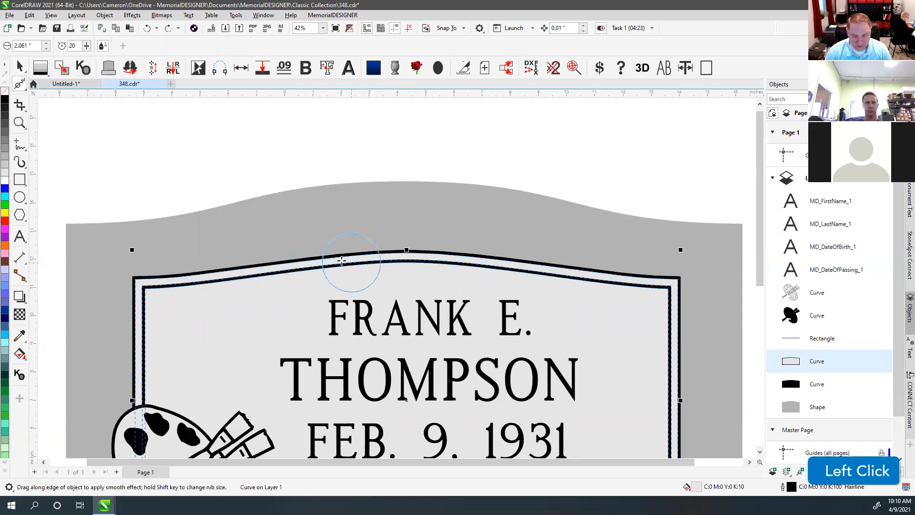
{"action": "mouse_move", "coordinate": [385, 260]}
{"action": "left_mouse_down"}
{"action": "mouse_move", "coordinate": [533, 281]}
{"action": "mouse_move", "coordinate": [553, 275]}
{"action": "mouse_move", "coordinate": [278, 283]}
{"action": "left_mouse_up"}
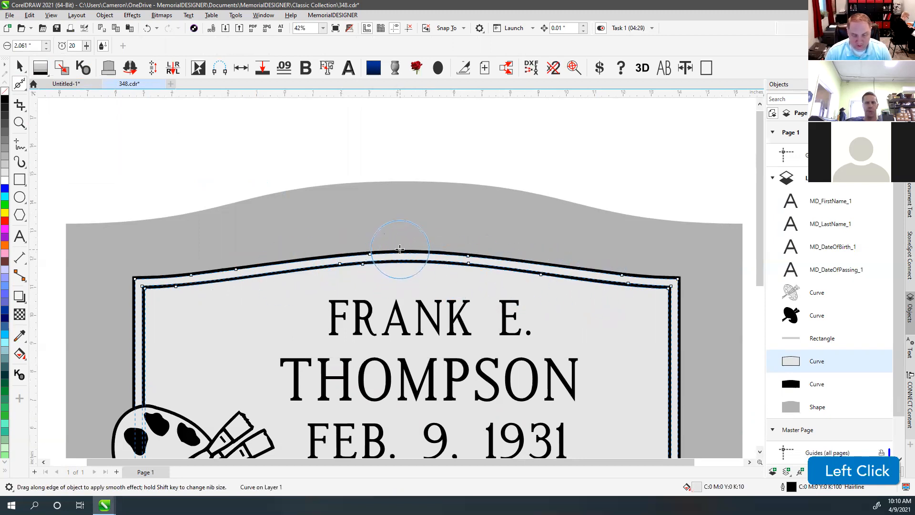
Smooth the black border curve's upper edge as well and return to the Pick tool.
{"action": "left_click", "coordinate": [400, 251]}
{"action": "mouse_move", "coordinate": [579, 264]}
{"action": "left_mouse_down"}
{"action": "mouse_move", "coordinate": [397, 249]}
{"action": "mouse_move", "coordinate": [264, 263]}
{"action": "mouse_move", "coordinate": [505, 260]}
{"action": "left_mouse_up"}
{"action": "left_click", "coordinate": [18, 68]}
{"action": "scroll", "coordinate": [305, 280], "scroll_direction": "down", "scroll_amount": 2}
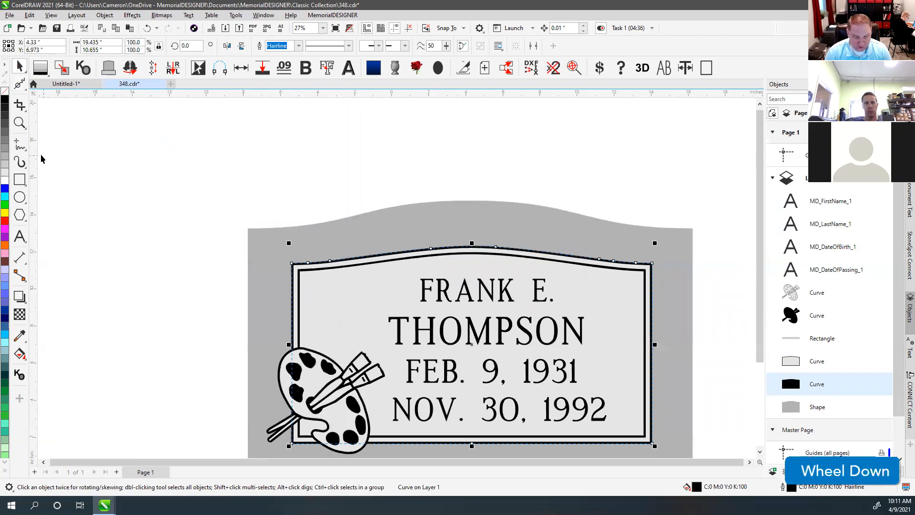
Draw a closed wing-like outline with three pointed tips in the empty area beside the memorial, using the Artistic Media tool.
{"action": "left_click", "coordinate": [20, 162]}
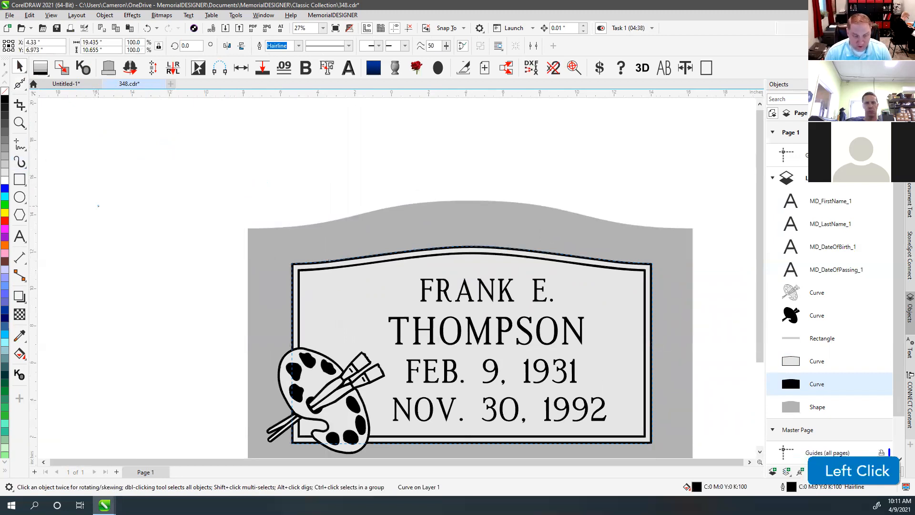
{"action": "scroll", "coordinate": [396, 277], "scroll_direction": "up", "scroll_amount": 2}
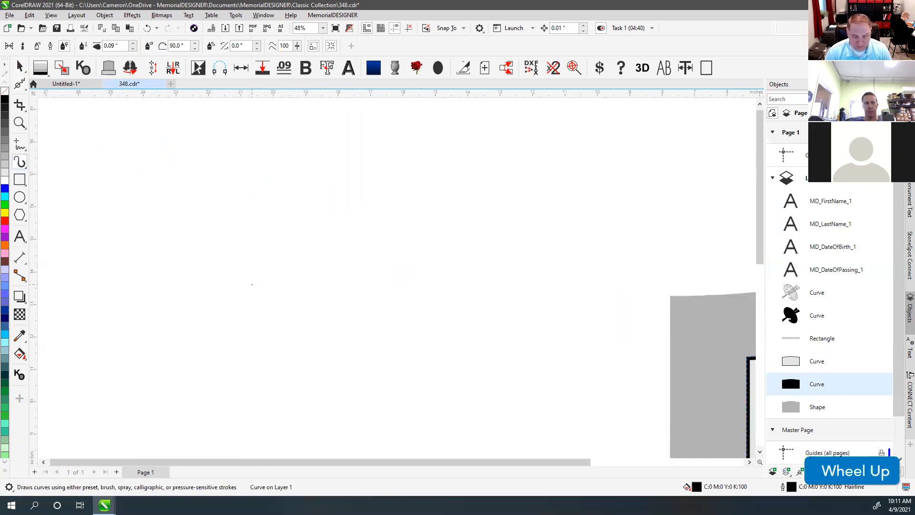
{"action": "mouse_move", "coordinate": [252, 284]}
{"action": "left_mouse_down"}
{"action": "mouse_move", "coordinate": [279, 274]}
{"action": "mouse_move", "coordinate": [308, 207]}
{"action": "left_mouse_up"}
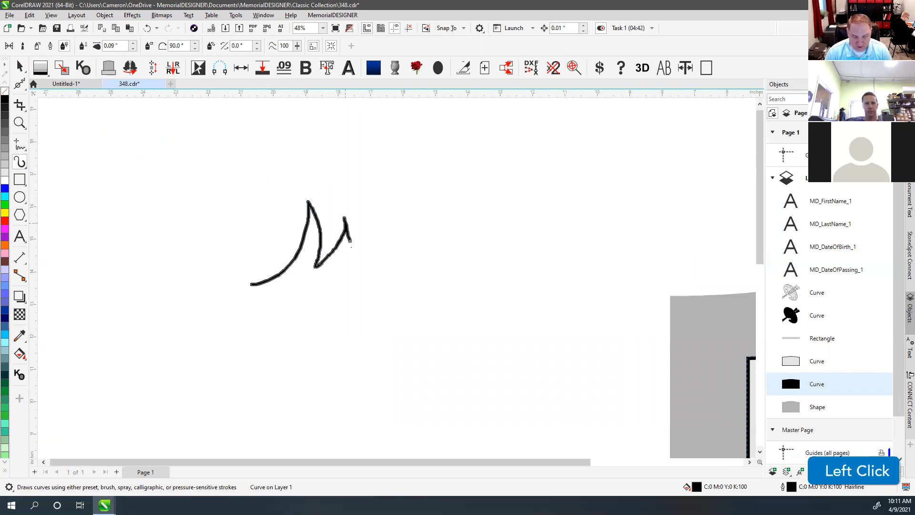
{"action": "mouse_move", "coordinate": [358, 311]}
{"action": "left_mouse_down"}
{"action": "mouse_move", "coordinate": [272, 337]}
{"action": "mouse_move", "coordinate": [173, 321]}
{"action": "left_mouse_up"}
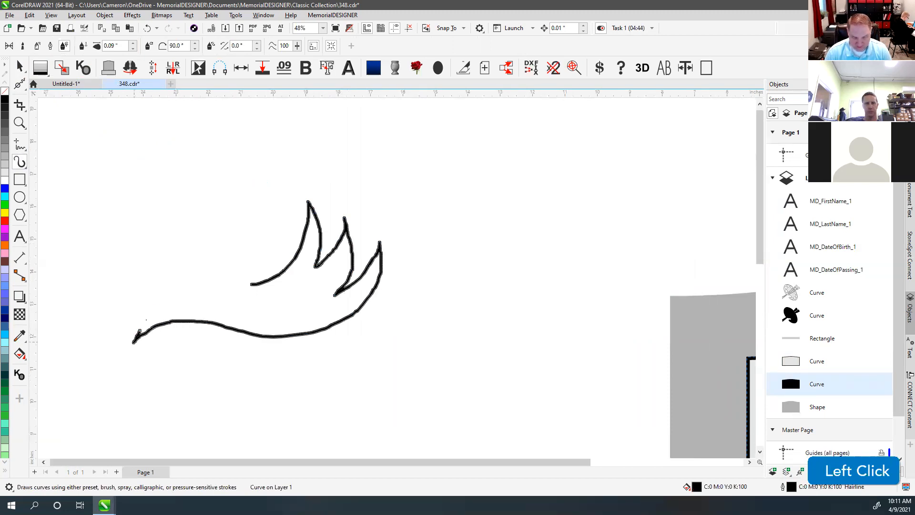
{"action": "mouse_move", "coordinate": [257, 284]}
{"action": "left_mouse_down"}
{"action": "mouse_move", "coordinate": [188, 296]}
{"action": "mouse_move", "coordinate": [167, 315]}
{"action": "mouse_move", "coordinate": [281, 304]}
{"action": "mouse_move", "coordinate": [315, 260]}
{"action": "mouse_move", "coordinate": [356, 294]}
{"action": "left_mouse_up"}
Bend the inner edge of the drawn outline's rightmost tip inward with the Shape tool.
{"action": "left_click", "coordinate": [20, 84]}
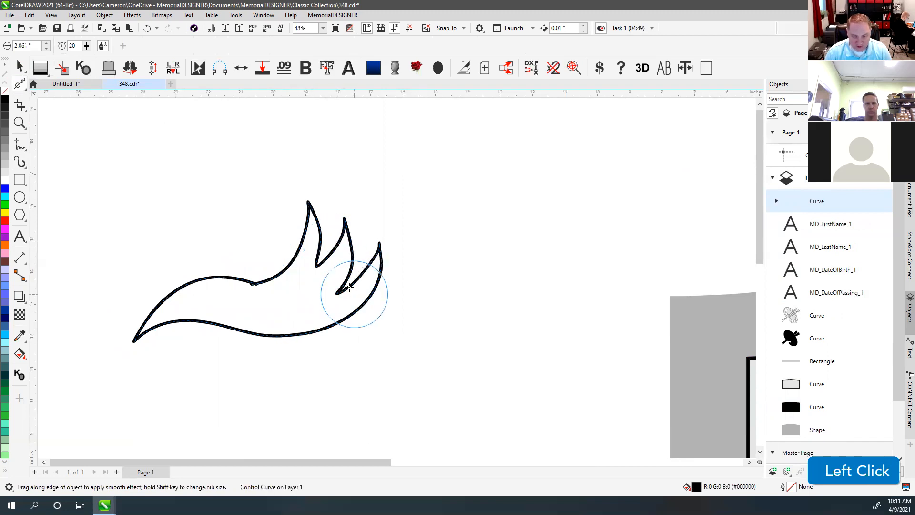
{"action": "left_click", "coordinate": [20, 84]}
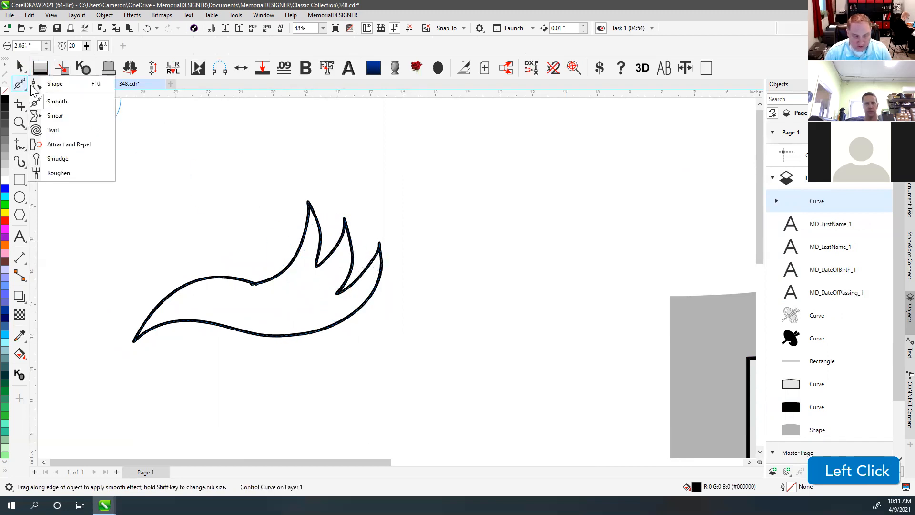
{"action": "left_click", "coordinate": [52, 86]}
{"action": "scroll", "coordinate": [290, 280], "scroll_direction": "up", "scroll_amount": 1}
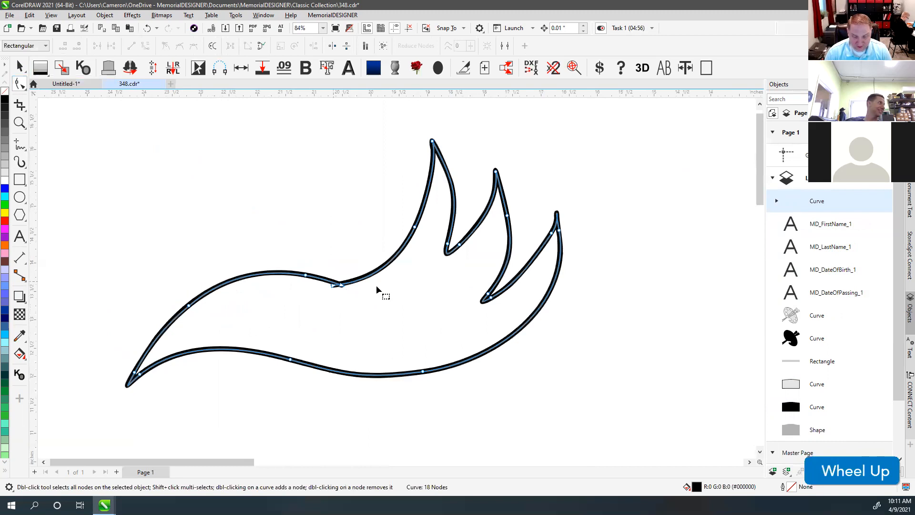
{"action": "left_click", "coordinate": [552, 235]}
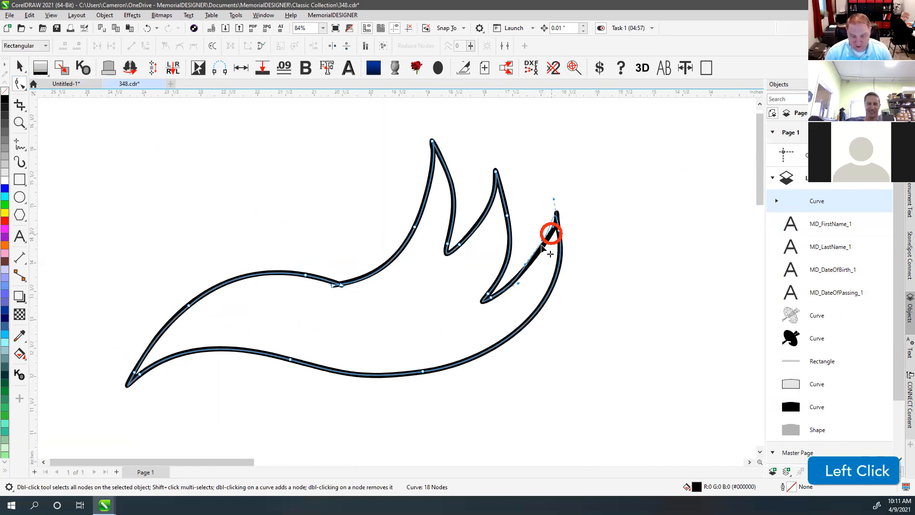
{"action": "left_click", "coordinate": [549, 231]}
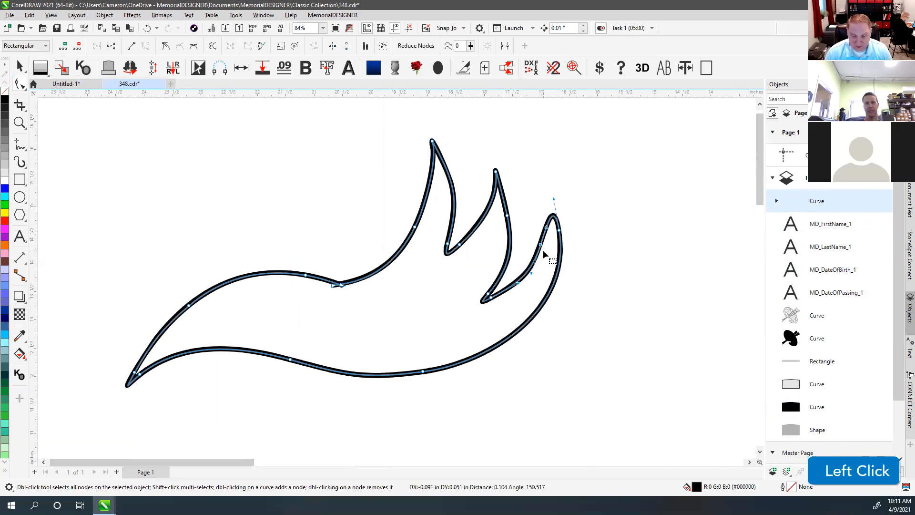
Activate the Smooth tool for the drawn outline and set its nib size to 10 inches.
{"action": "left_click", "coordinate": [21, 85]}
{"action": "left_click", "coordinate": [55, 97]}
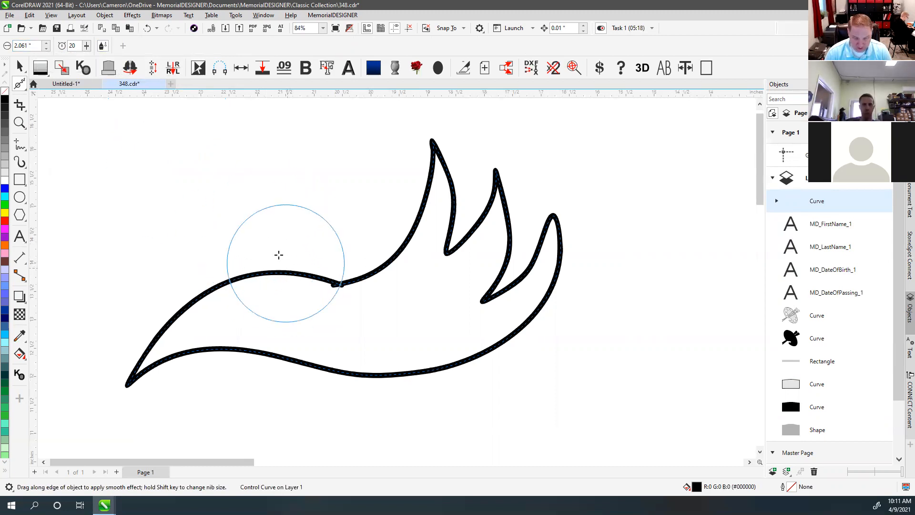
{"action": "scroll", "coordinate": [396, 276], "scroll_direction": "down", "scroll_amount": 1}
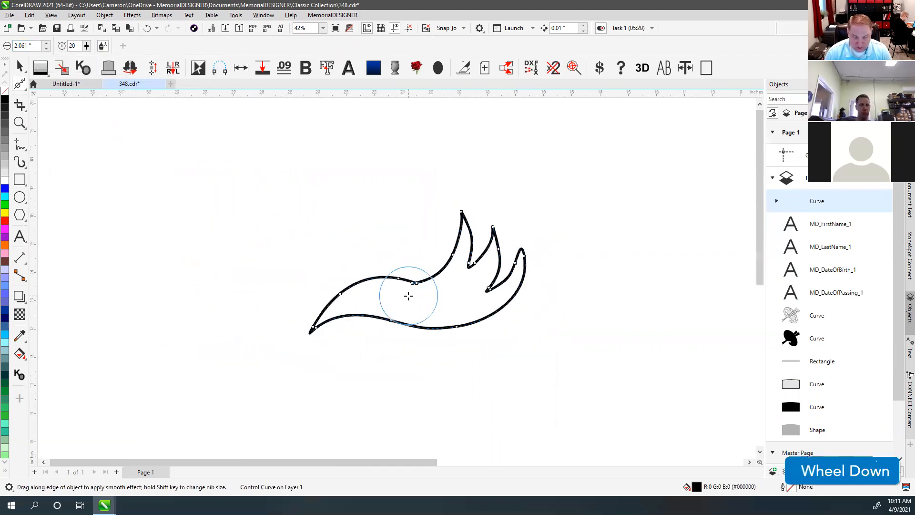
{"action": "left_click", "coordinate": [38, 46]}
{"action": "type", "text": "10"}
{"action": "key", "text": "Return"}
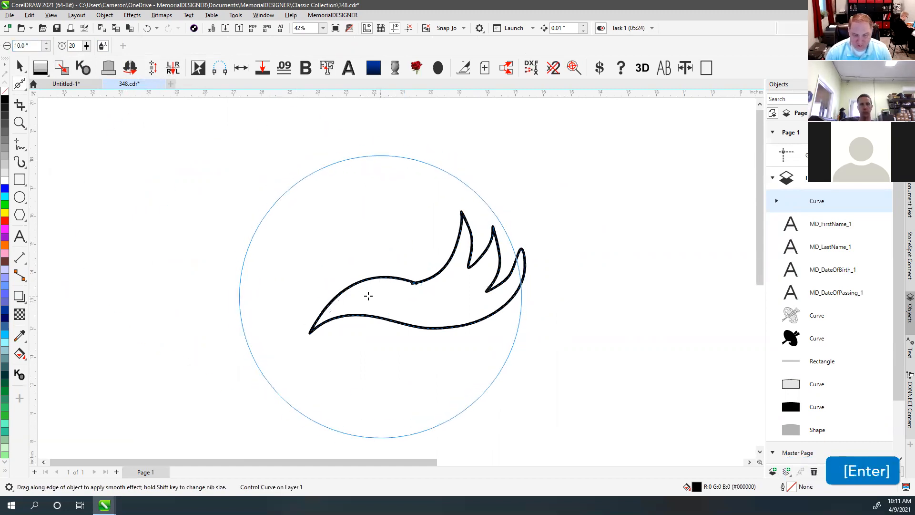
Try smoothing the whole drawn outline with the large nib, then undo back through the rightmost tip's reshaping.
{"action": "left_click", "coordinate": [450, 285]}
{"action": "mouse_move", "coordinate": [438, 283]}
{"action": "left_mouse_down"}
{"action": "mouse_move", "coordinate": [408, 289]}
{"action": "mouse_move", "coordinate": [444, 284]}
{"action": "mouse_move", "coordinate": [478, 263]}
{"action": "mouse_move", "coordinate": [452, 285]}
{"action": "mouse_move", "coordinate": [394, 297]}
{"action": "mouse_move", "coordinate": [369, 286]}
{"action": "mouse_move", "coordinate": [365, 299]}
{"action": "mouse_move", "coordinate": [494, 271]}
{"action": "mouse_move", "coordinate": [424, 307]}
{"action": "mouse_move", "coordinate": [494, 271]}
{"action": "mouse_move", "coordinate": [394, 301]}
{"action": "left_mouse_up"}
{"action": "key", "text": "ctrl+z"}
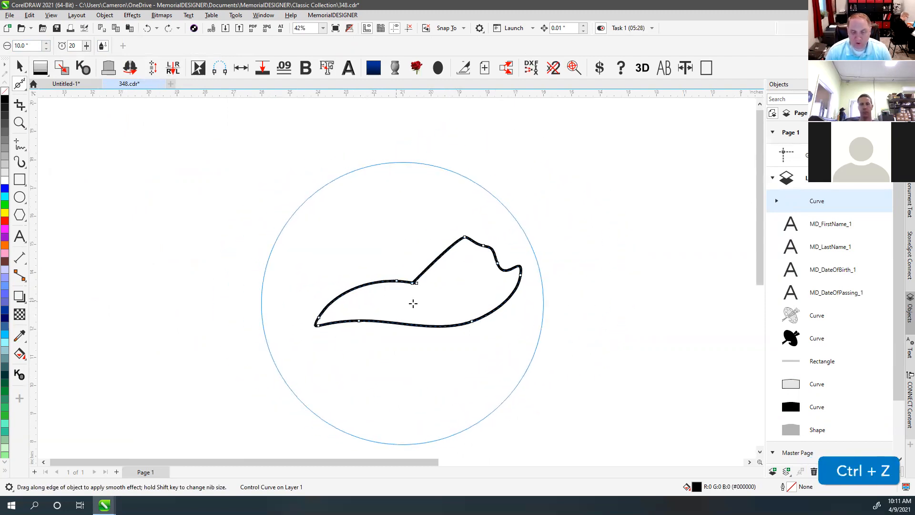
{"action": "key", "text": "ctrl+z"}
{"action": "key", "text": "ctrl+z"}
{"action": "key", "text": "ctrl+z"}
{"action": "key", "text": "ctrl+z"}
Reduce the Smooth tool's nib size to about 1.436 inches and smooth the outline's middle and left part.
{"action": "key", "text": "shift"}
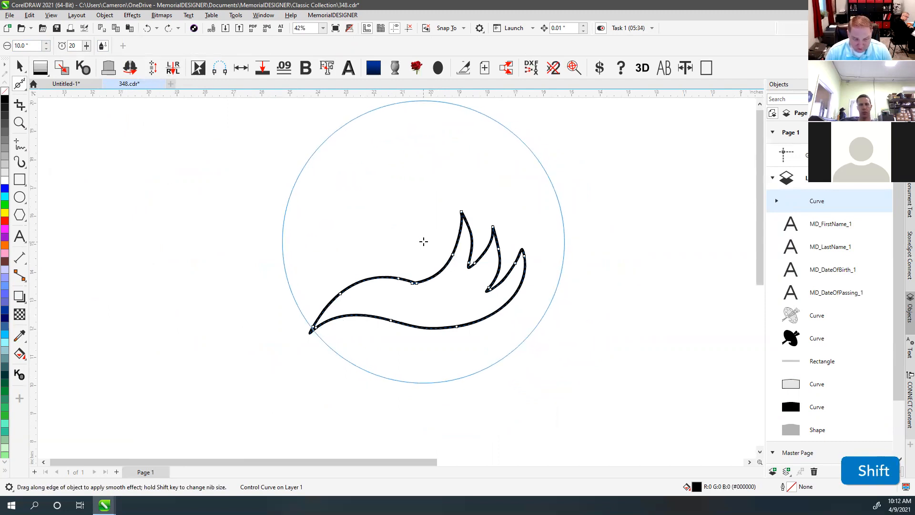
{"action": "mouse_move", "coordinate": [423, 242]}
{"action": "left_mouse_down"}
{"action": "mouse_move", "coordinate": [525, 160]}
{"action": "mouse_move", "coordinate": [484, 223]}
{"action": "mouse_move", "coordinate": [435, 235]}
{"action": "mouse_move", "coordinate": [439, 189]}
{"action": "mouse_move", "coordinate": [432, 242]}
{"action": "mouse_move", "coordinate": [431, 155]}
{"action": "mouse_move", "coordinate": [432, 241]}
{"action": "mouse_move", "coordinate": [432, 224]}
{"action": "left_mouse_up"}
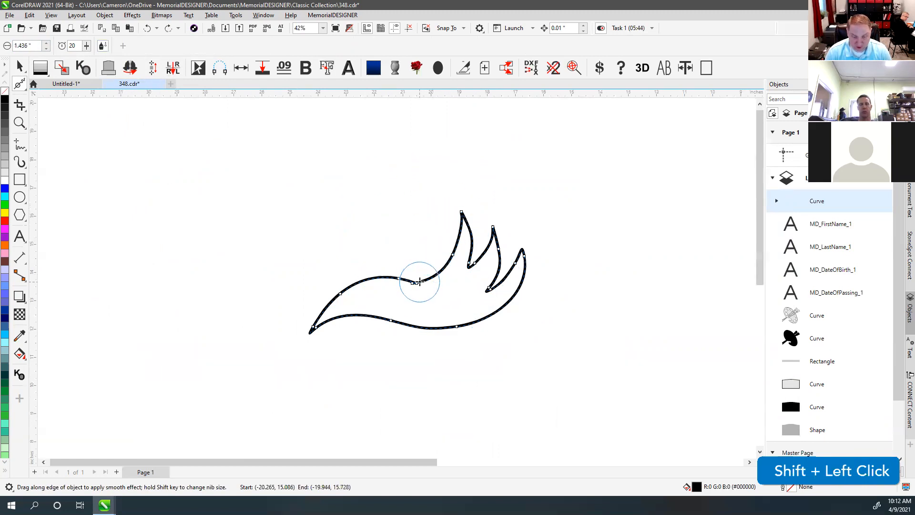
{"action": "mouse_move", "coordinate": [448, 277]}
{"action": "left_mouse_down"}
{"action": "mouse_move", "coordinate": [379, 277]}
{"action": "mouse_move", "coordinate": [323, 317]}
{"action": "mouse_move", "coordinate": [346, 310]}
{"action": "mouse_move", "coordinate": [460, 331]}
{"action": "mouse_move", "coordinate": [504, 316]}
{"action": "mouse_move", "coordinate": [392, 317]}
{"action": "left_mouse_up"}
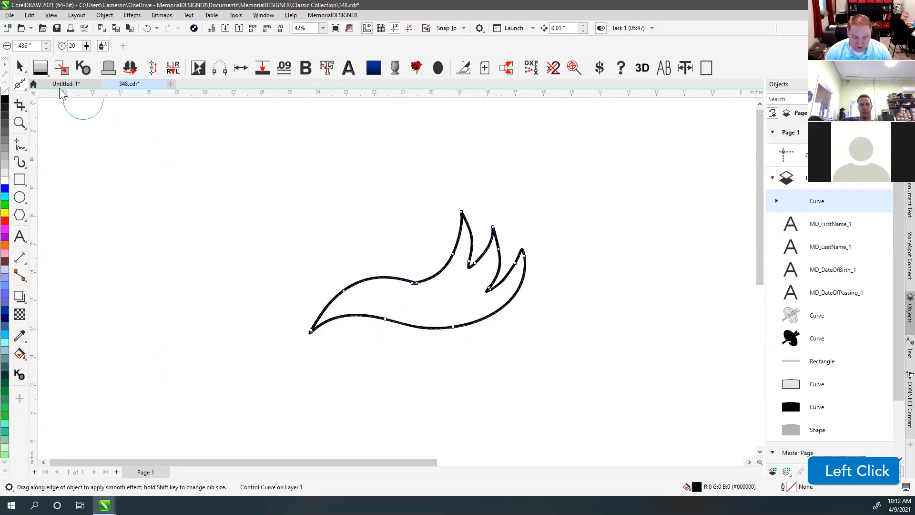
Pull three spikes outward from the drawn outline's upper-left edge with the Smear tool.
{"action": "left_click", "coordinate": [23, 86]}
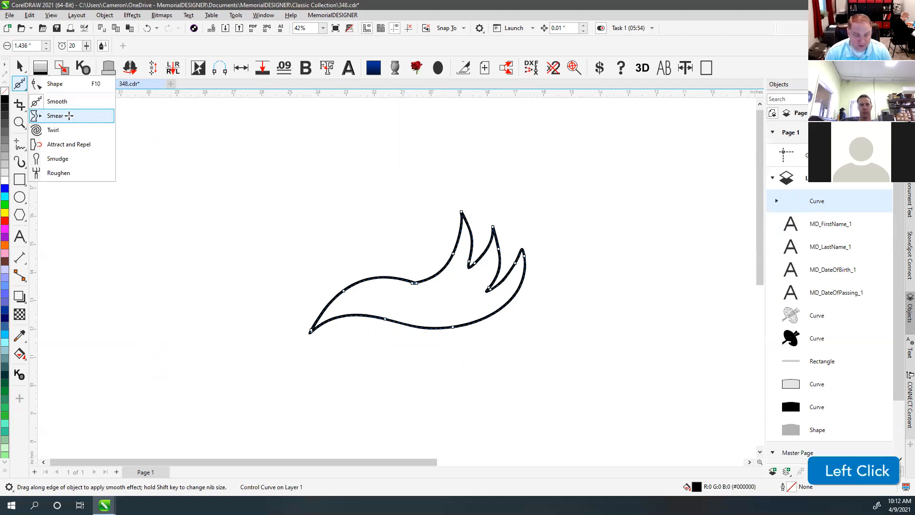
{"action": "left_click", "coordinate": [69, 115]}
{"action": "mouse_move", "coordinate": [367, 268]}
{"action": "left_mouse_down"}
{"action": "mouse_move", "coordinate": [341, 228]}
{"action": "mouse_move", "coordinate": [214, 184]}
{"action": "left_mouse_up"}
{"action": "left_click_drag", "start_coordinate": [373, 271], "coordinate": [427, 196]}
{"action": "left_click_drag", "start_coordinate": [314, 263], "coordinate": [296, 258]}
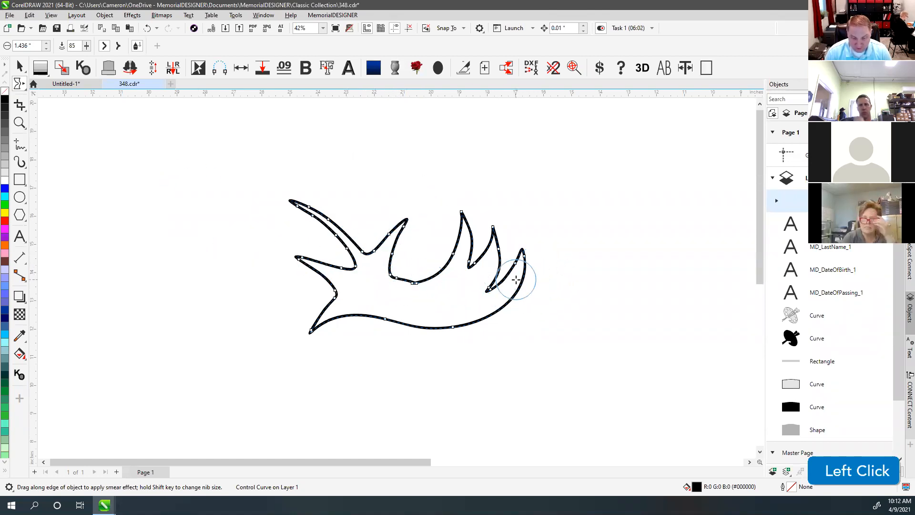
Smear the drawn outline's rightmost tip into a long curved tail and stretch the two neighbouring spikes upward.
{"action": "mouse_move", "coordinate": [517, 275]}
{"action": "left_mouse_down"}
{"action": "mouse_move", "coordinate": [539, 230]}
{"action": "mouse_move", "coordinate": [610, 202]}
{"action": "left_mouse_up"}
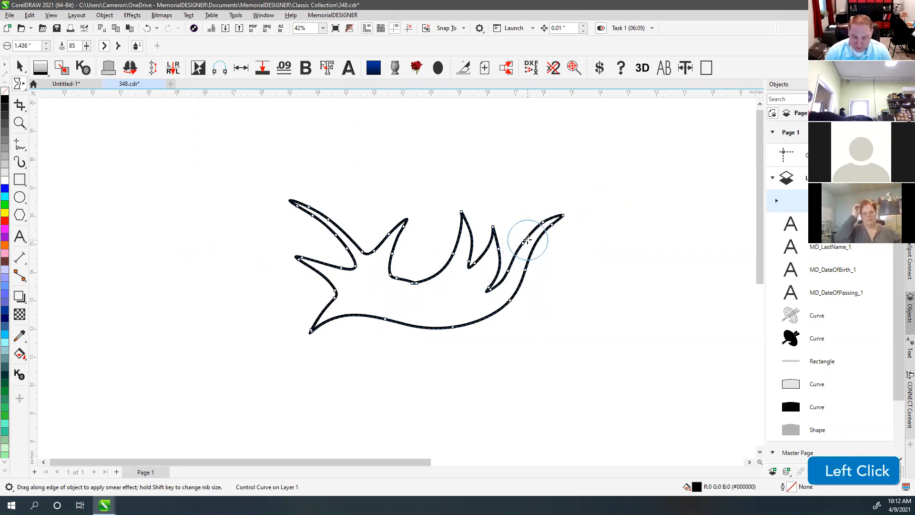
{"action": "mouse_move", "coordinate": [539, 228]}
{"action": "left_mouse_down"}
{"action": "mouse_move", "coordinate": [599, 208]}
{"action": "mouse_move", "coordinate": [650, 210]}
{"action": "left_mouse_up"}
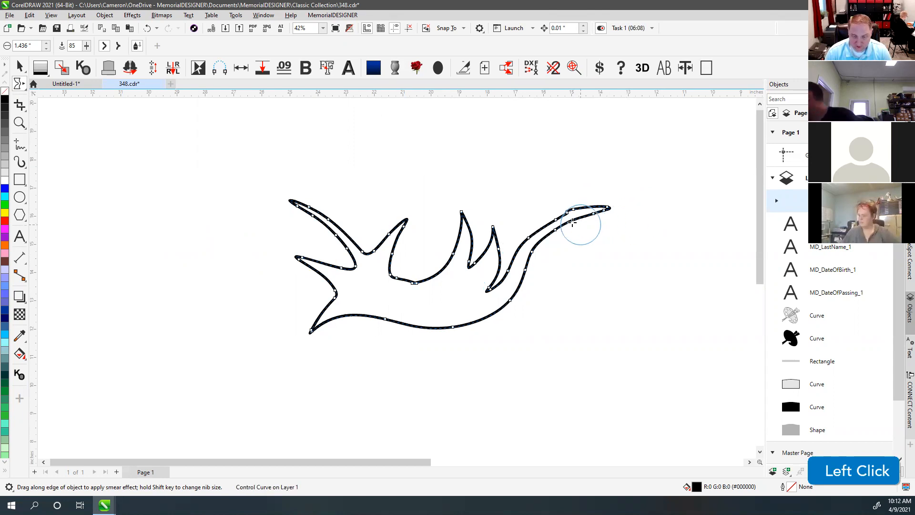
{"action": "key", "text": "ctrl+z"}
{"action": "left_click_drag", "start_coordinate": [548, 221], "coordinate": [646, 198]}
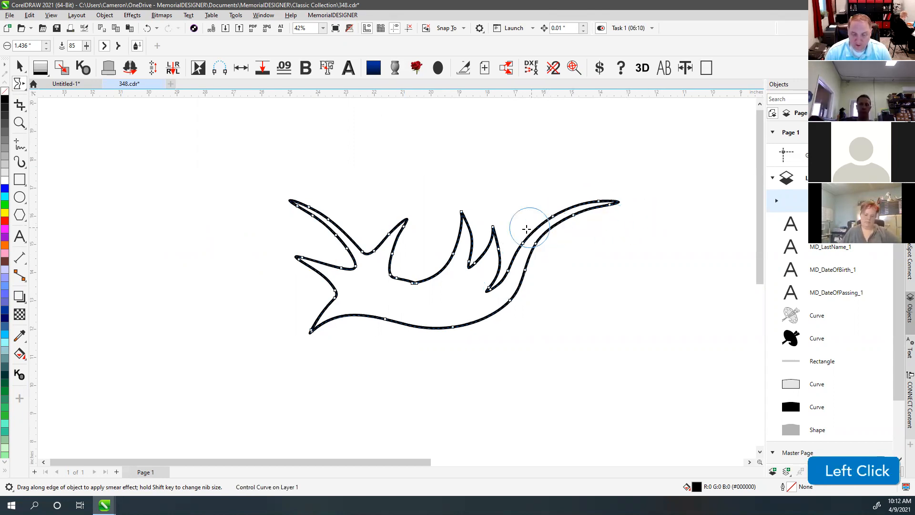
{"action": "mouse_move", "coordinate": [492, 233]}
{"action": "left_mouse_down"}
{"action": "mouse_move", "coordinate": [476, 167]}
{"action": "mouse_move", "coordinate": [480, 175]}
{"action": "left_mouse_up"}
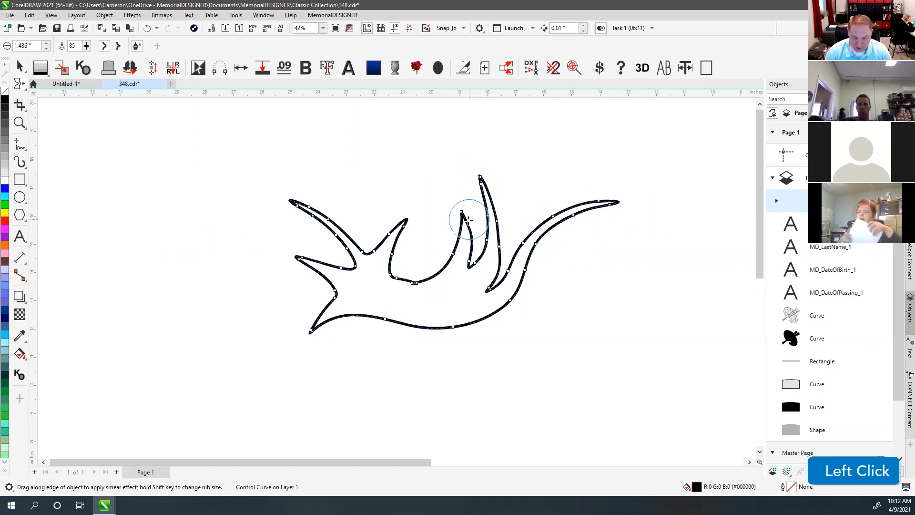
{"action": "mouse_move", "coordinate": [451, 221]}
{"action": "left_mouse_down"}
{"action": "mouse_move", "coordinate": [450, 188]}
{"action": "mouse_move", "coordinate": [431, 157]}
{"action": "left_mouse_up"}
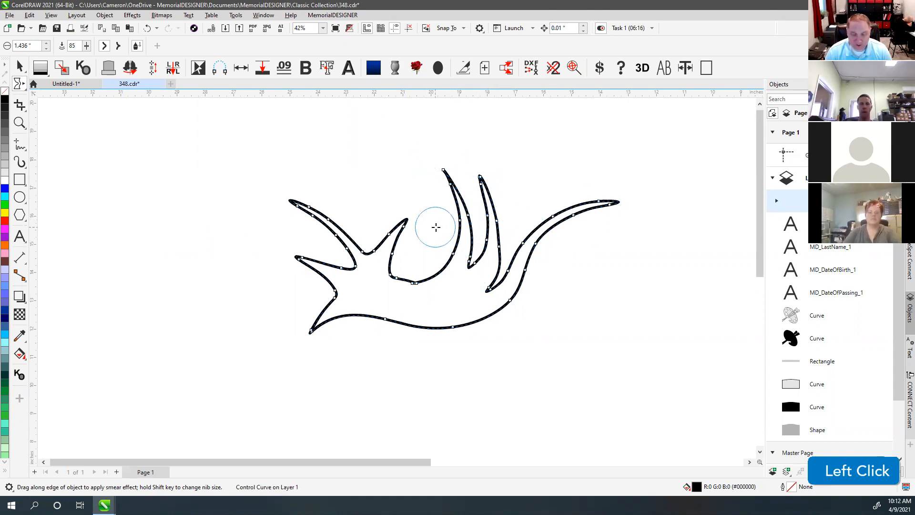
Extend the outline's upper-left spike outward by moving its end nodes with the Shape tool.
{"action": "left_click", "coordinate": [26, 85]}
{"action": "left_click", "coordinate": [58, 86]}
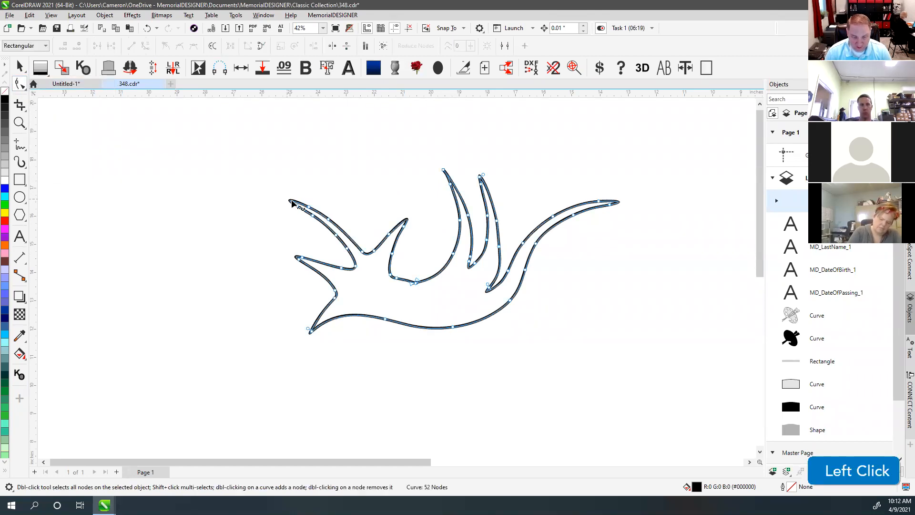
{"action": "left_click_drag", "start_coordinate": [364, 239], "coordinate": [271, 182]}
{"action": "left_click_drag", "start_coordinate": [307, 208], "coordinate": [309, 188]}
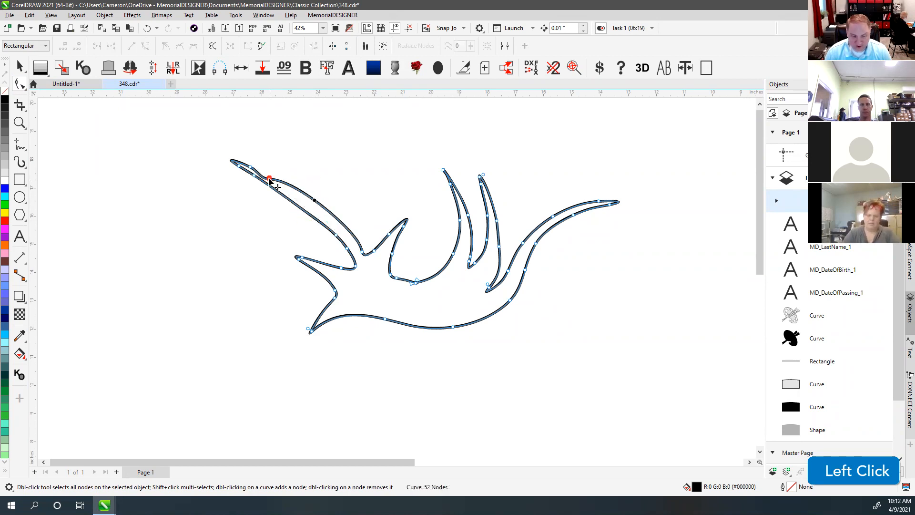
Delete two stray nodes from the upper-left spike's upper edge and bend that edge into a smooth outward curve.
{"action": "left_click", "coordinate": [250, 168]}
{"action": "key", "text": "Delete"}
{"action": "left_click", "coordinate": [364, 256]}
{"action": "key", "text": "Delete"}
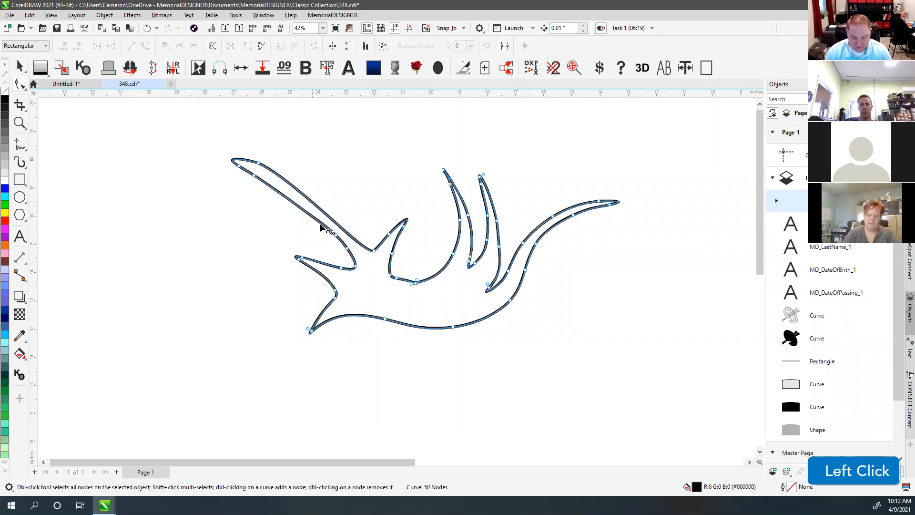
{"action": "left_click", "coordinate": [364, 256]}
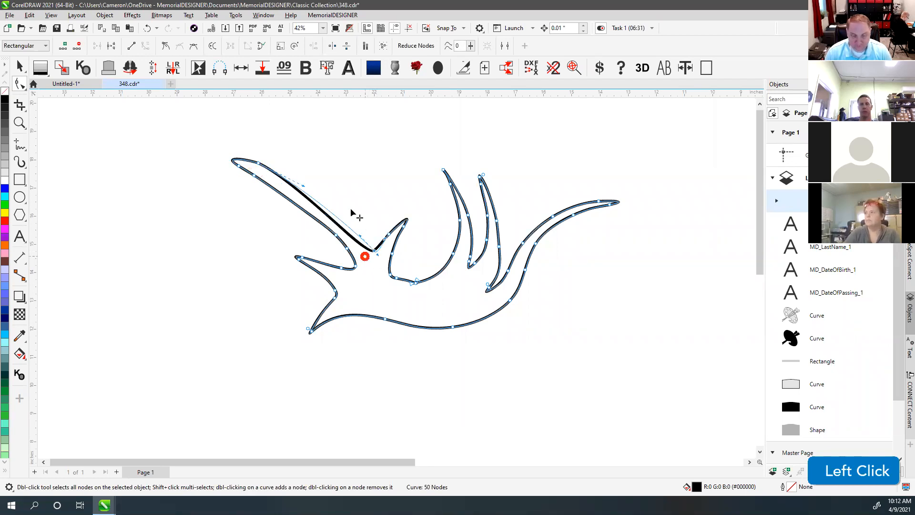
{"action": "left_click", "coordinate": [339, 180]}
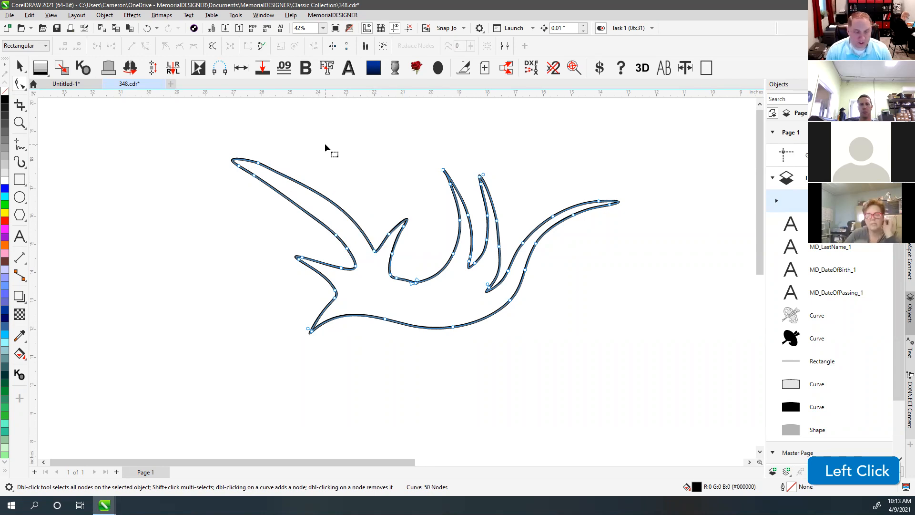
Select the memorial's light inner panel curve and enlarge the Twirl tool's nib size to about 16.016 inches.
{"action": "left_click", "coordinate": [20, 86]}
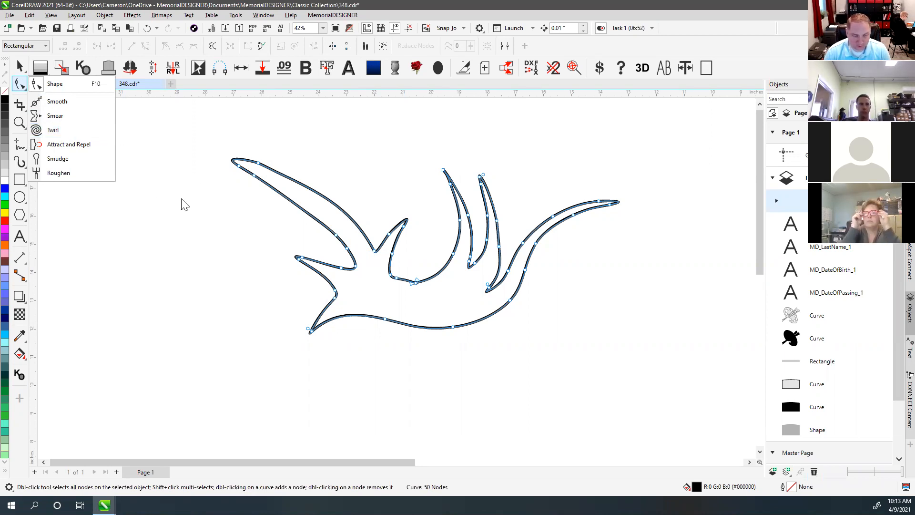
{"action": "left_click", "coordinate": [18, 146]}
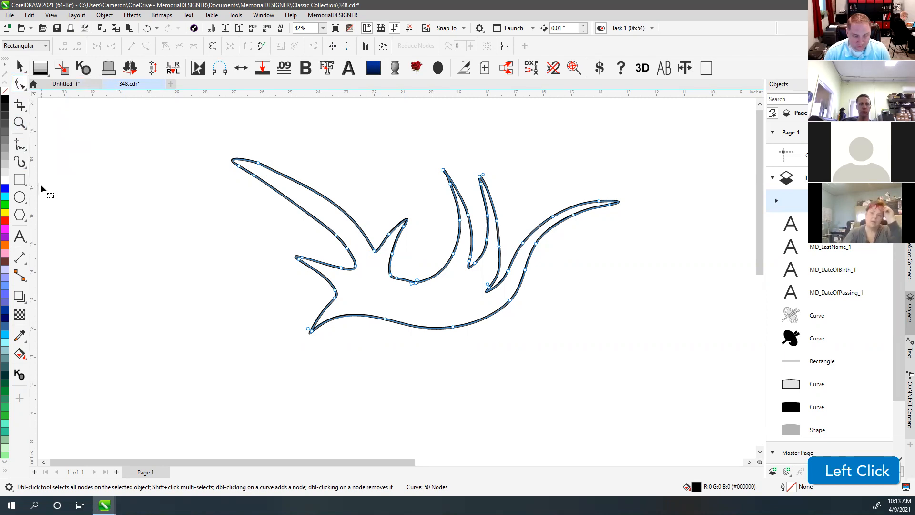
{"action": "scroll", "coordinate": [388, 267], "scroll_direction": "down", "scroll_amount": 3}
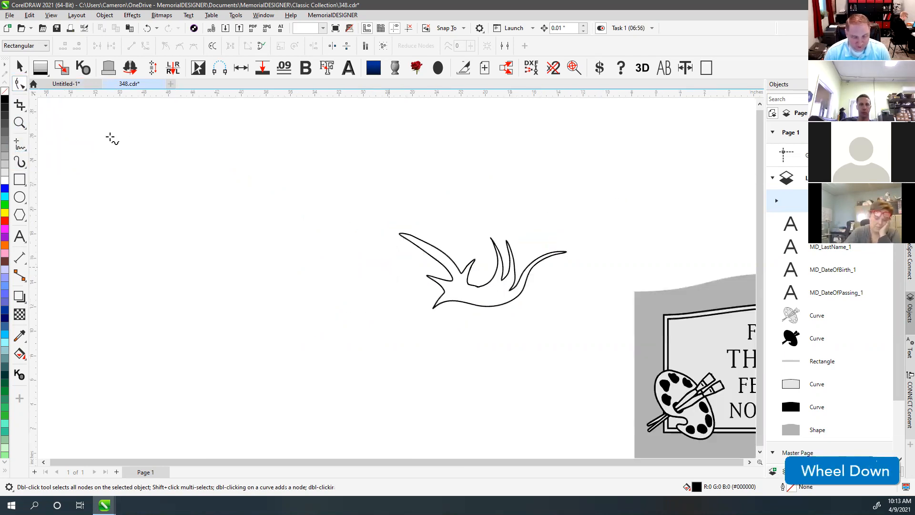
{"action": "scroll", "coordinate": [679, 381], "scroll_direction": "down", "scroll_amount": 1}
{"action": "scroll", "coordinate": [429, 272], "scroll_direction": "up", "scroll_amount": 3}
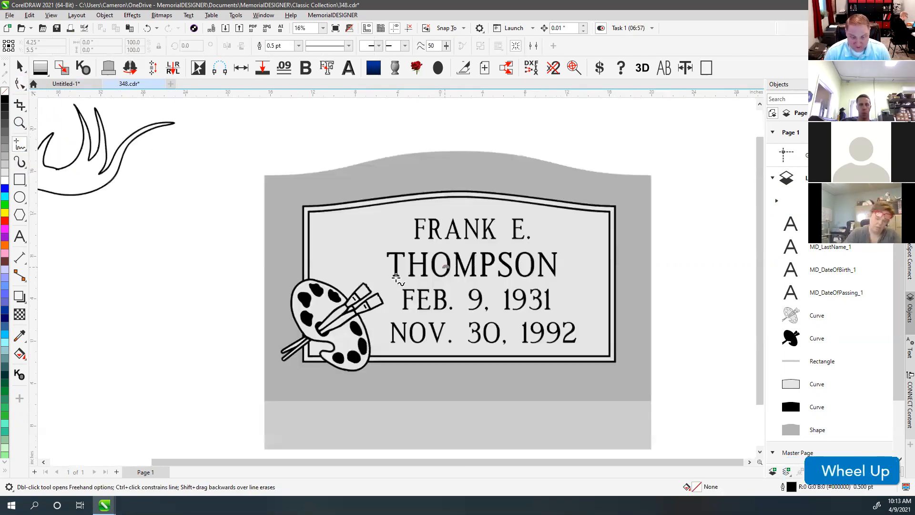
{"action": "left_click", "coordinate": [21, 71]}
{"action": "left_click", "coordinate": [370, 226]}
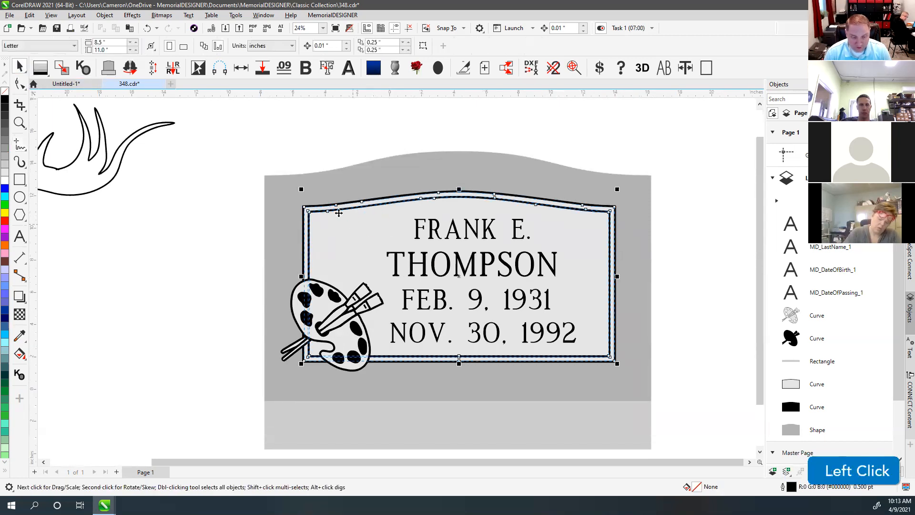
{"action": "left_click", "coordinate": [20, 88]}
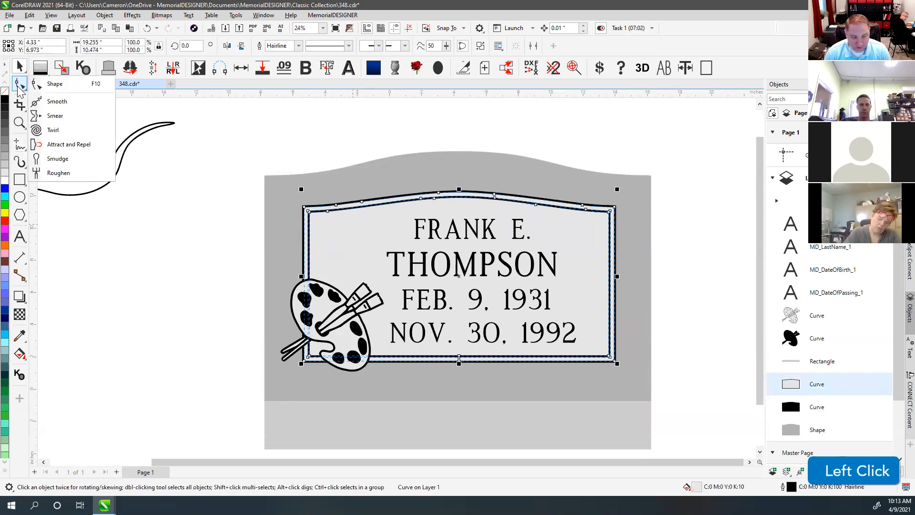
{"action": "left_click", "coordinate": [55, 129]}
{"action": "left_click_drag", "start_coordinate": [340, 238], "coordinate": [366, 113], "text": "shift"}
Try twirling the panel curve at its upper-left part, upper-right corner and top centre, undoing each twirl.
{"action": "left_click_drag", "start_coordinate": [350, 253], "coordinate": [351, 254]}
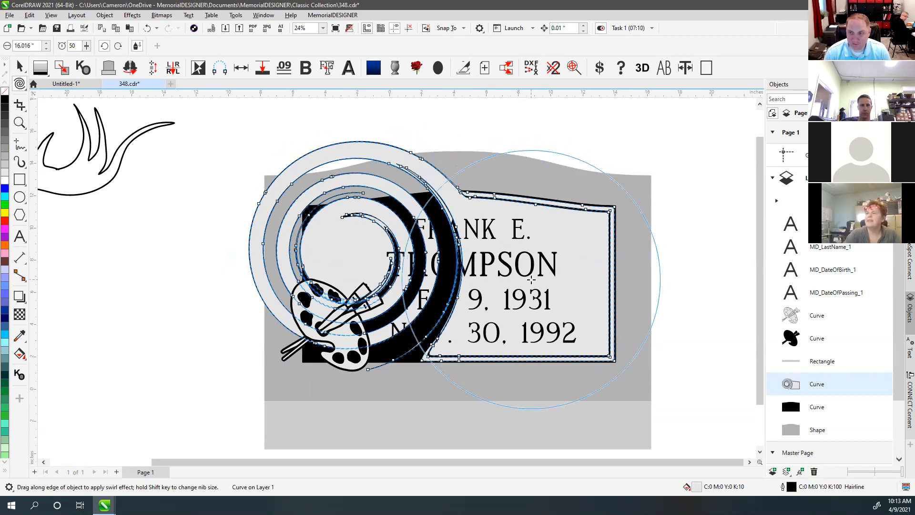
{"action": "key", "text": "ctrl+z"}
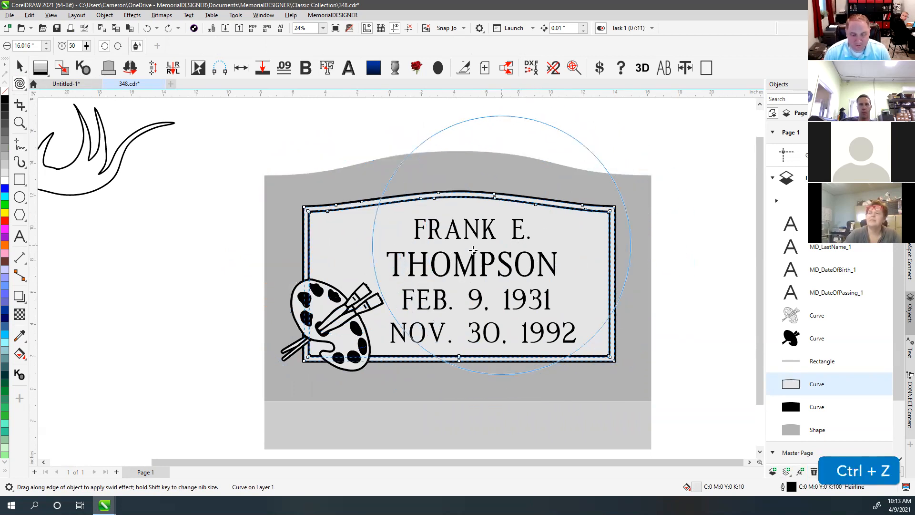
{"action": "left_click_drag", "start_coordinate": [598, 222], "coordinate": [599, 222]}
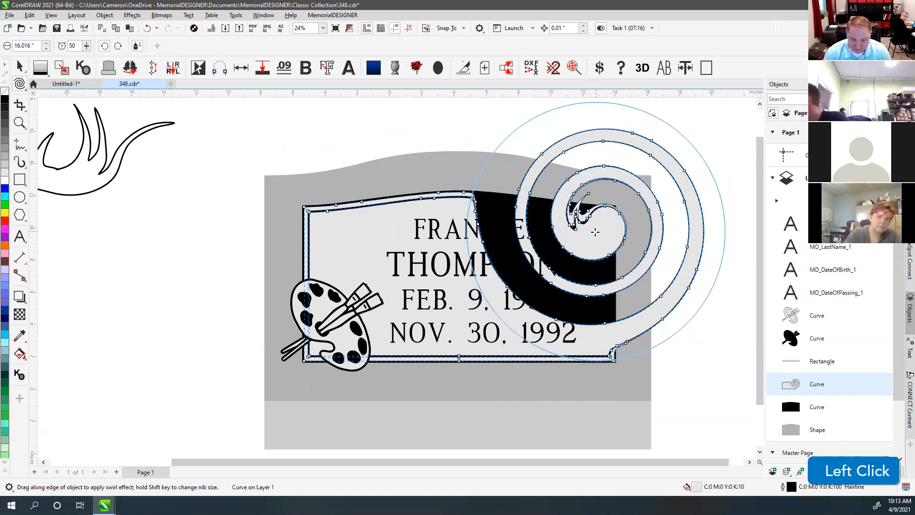
{"action": "scroll", "coordinate": [597, 231], "scroll_direction": "up", "scroll_amount": 1}
{"action": "scroll", "coordinate": [397, 278], "scroll_direction": "down", "scroll_amount": 3}
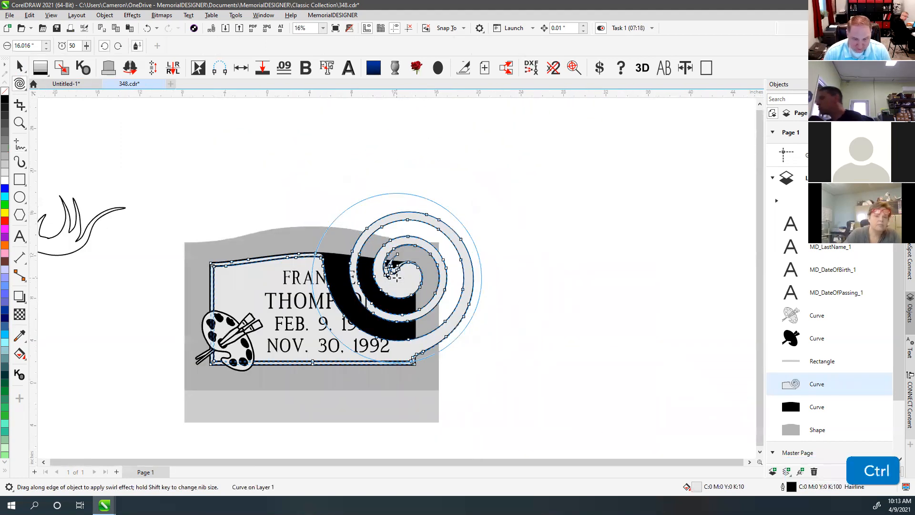
{"action": "key", "text": "ctrl+z"}
{"action": "left_click_drag", "start_coordinate": [314, 246], "coordinate": [314, 245]}
{"action": "scroll", "coordinate": [404, 265], "scroll_direction": "up", "scroll_amount": 2}
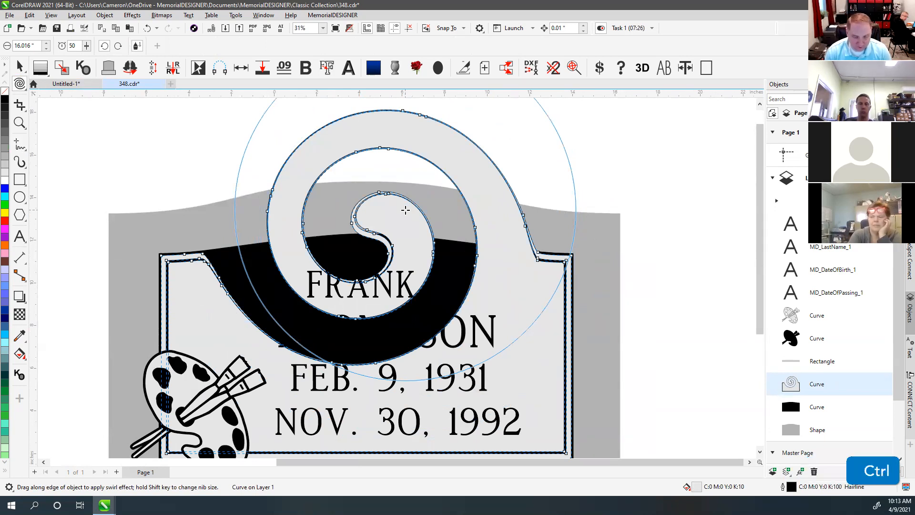
{"action": "key", "text": "ctrl+z"}
{"action": "key", "text": "F4"}
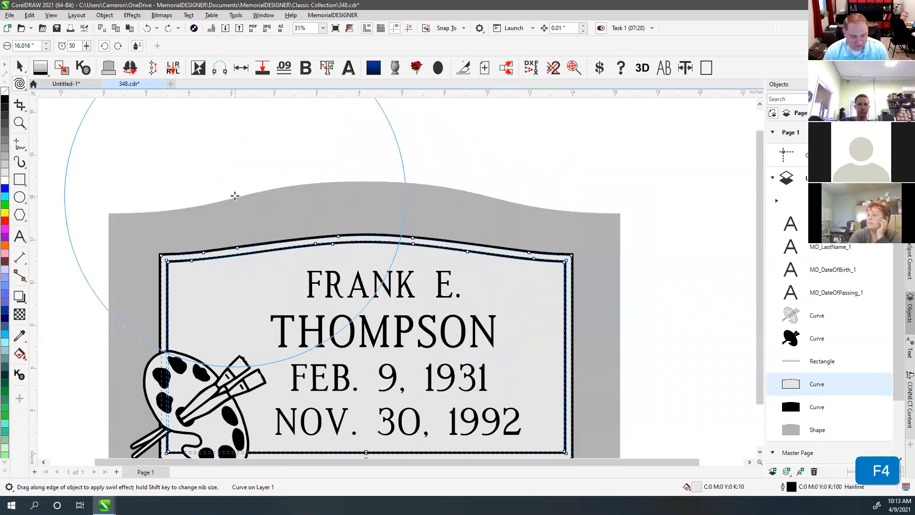
Activate the Attract and Repel tool for work on the paint palette artwork.
{"action": "left_click", "coordinate": [19, 83]}
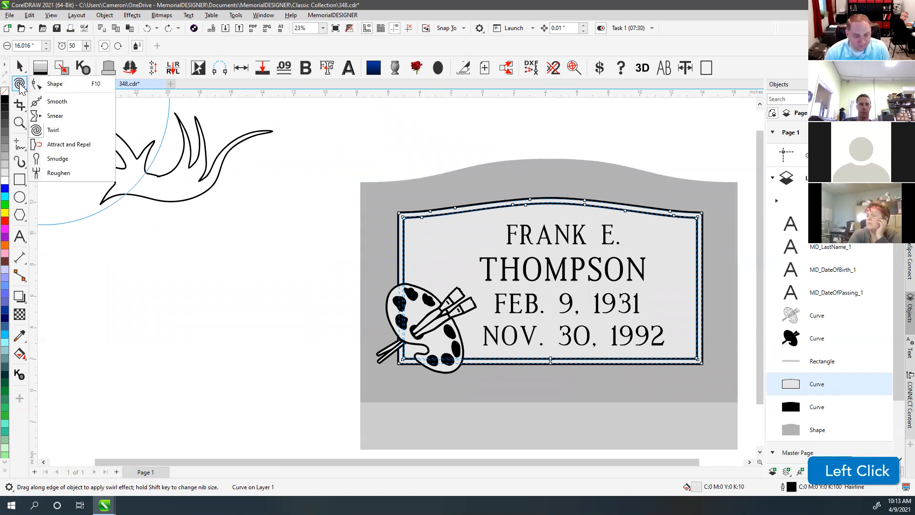
{"action": "left_click", "coordinate": [79, 148]}
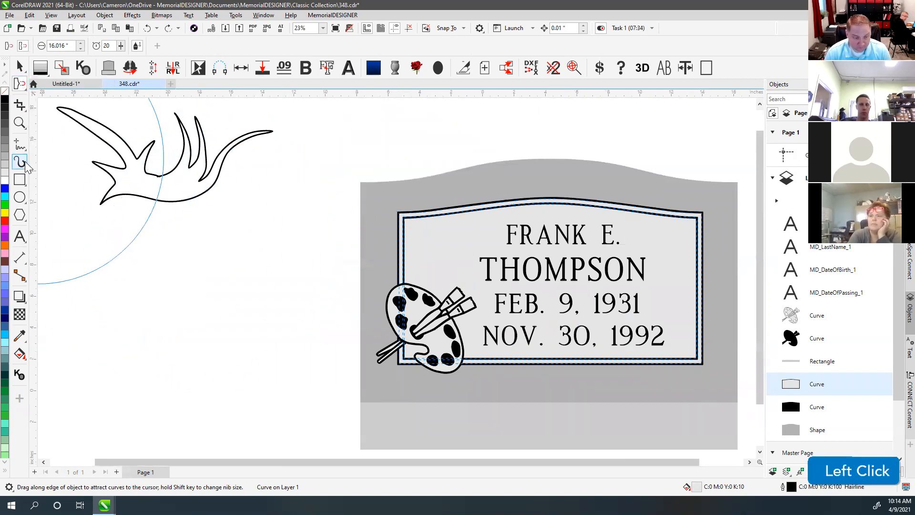
{"action": "scroll", "coordinate": [397, 278], "scroll_direction": "up", "scroll_amount": 3}
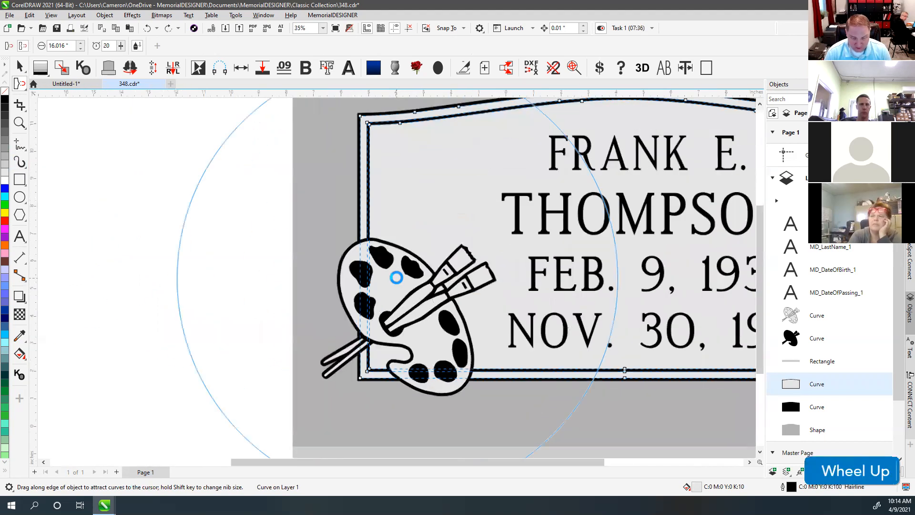
{"action": "scroll", "coordinate": [397, 278], "scroll_direction": "up", "scroll_amount": 3}
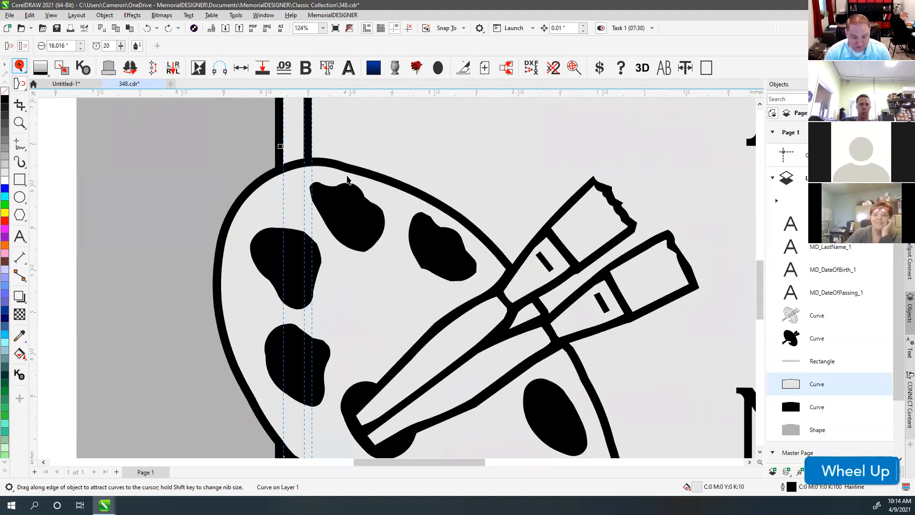
Combine the paint palette's two overlapping curves into one curve and fill it black.
{"action": "key", "text": "space"}
{"action": "left_click", "coordinate": [394, 181]}
{"action": "left_click", "coordinate": [397, 197], "text": "shift"}
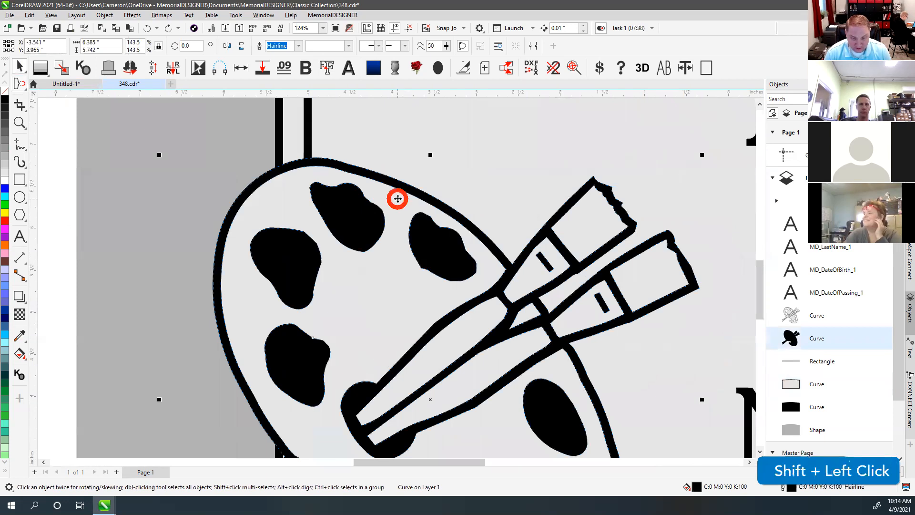
{"action": "left_click", "coordinate": [349, 45]}
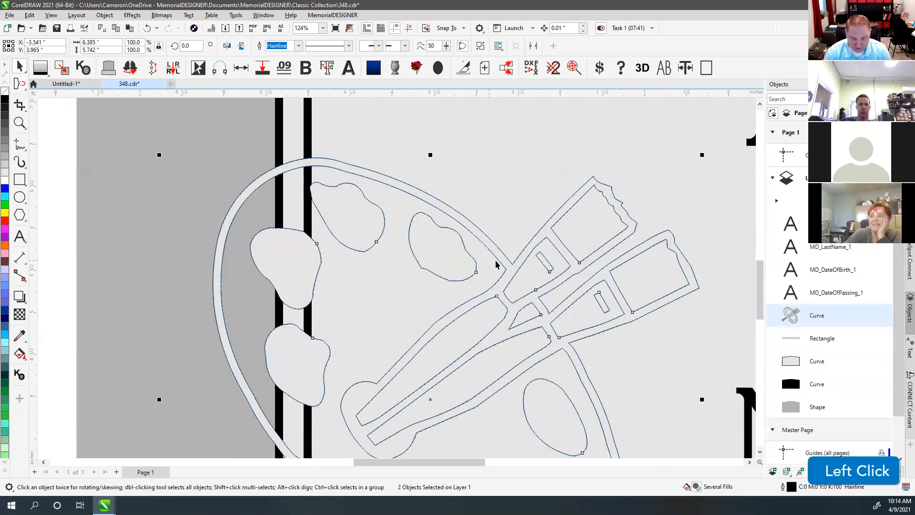
{"action": "left_click", "coordinate": [5, 99]}
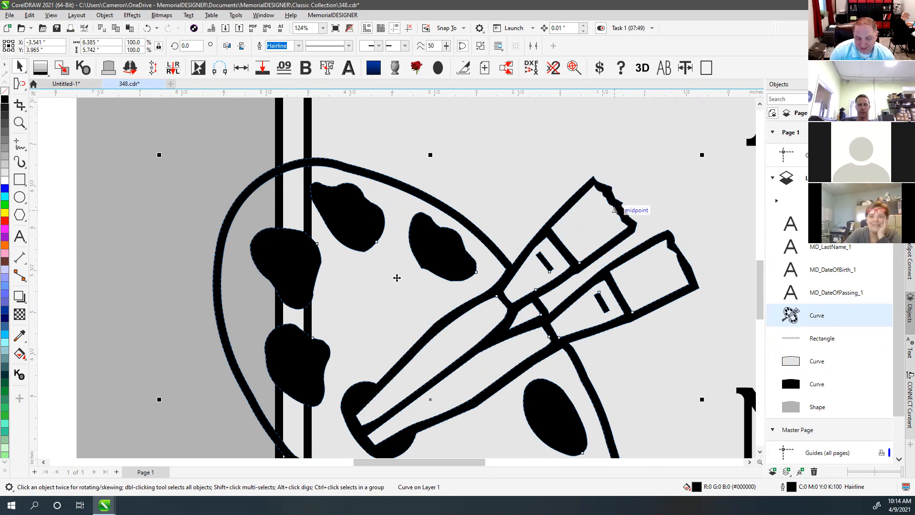
Set the Attract tool's nib size to 0.25 inches for editing the upper paintbrush's bristle edge.
{"action": "scroll", "coordinate": [610, 196], "scroll_direction": "up", "scroll_amount": 3}
{"action": "left_click", "coordinate": [20, 84]}
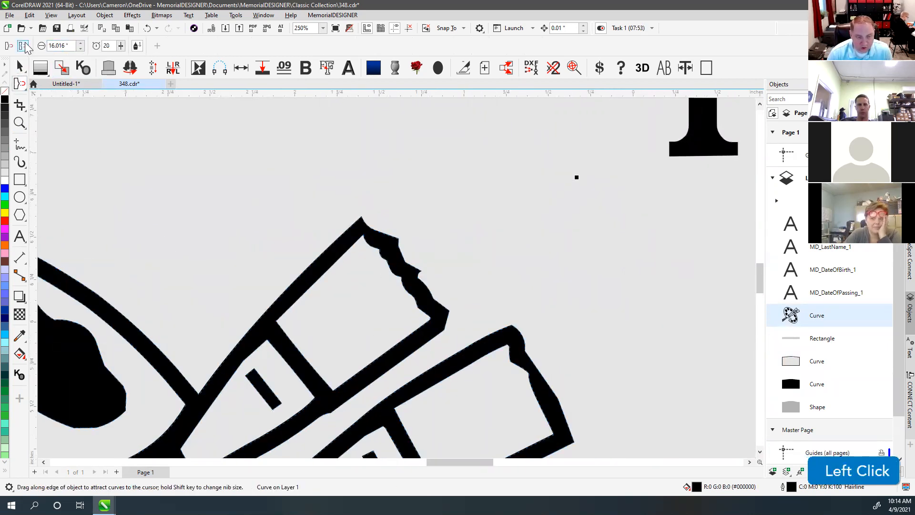
{"action": "left_click", "coordinate": [9, 46]}
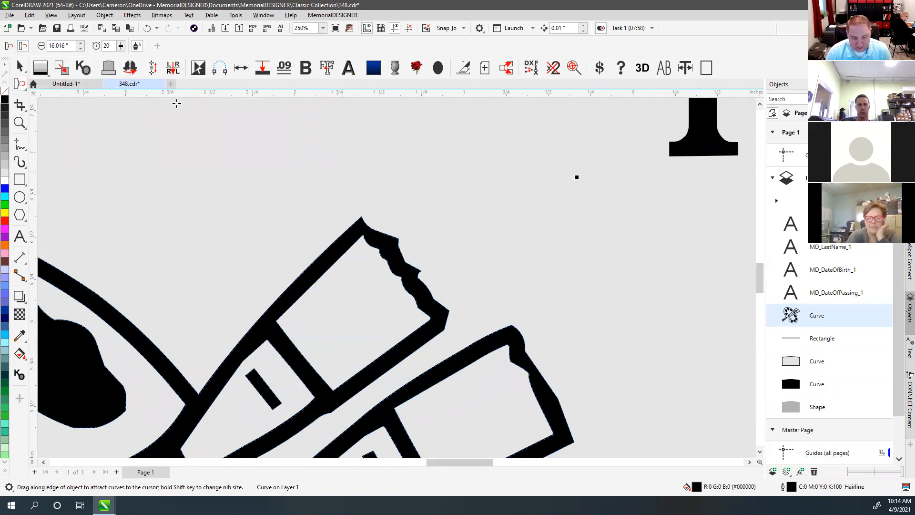
{"action": "left_click", "coordinate": [13, 48]}
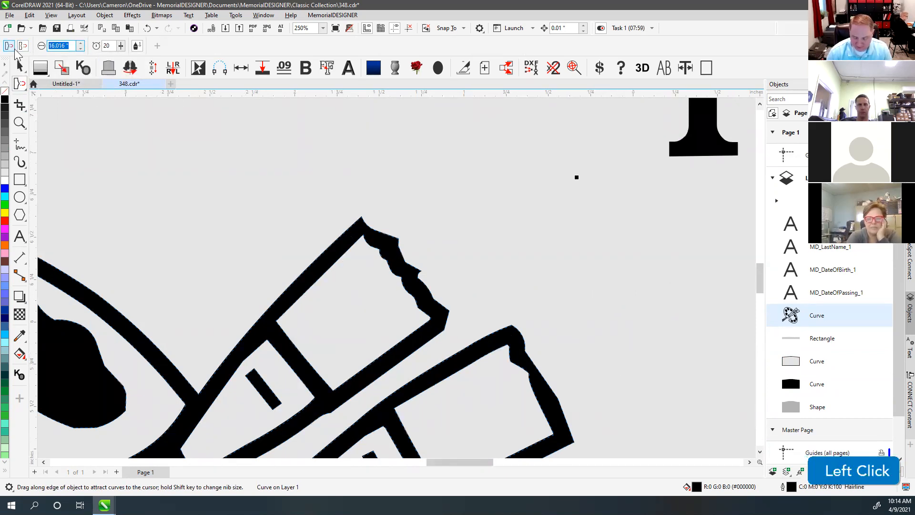
{"action": "type", "text": "25"}
{"action": "key", "text": "BackSpace"}
{"action": "key", "text": "BackSpace"}
{"action": "key", "text": "BackSpace"}
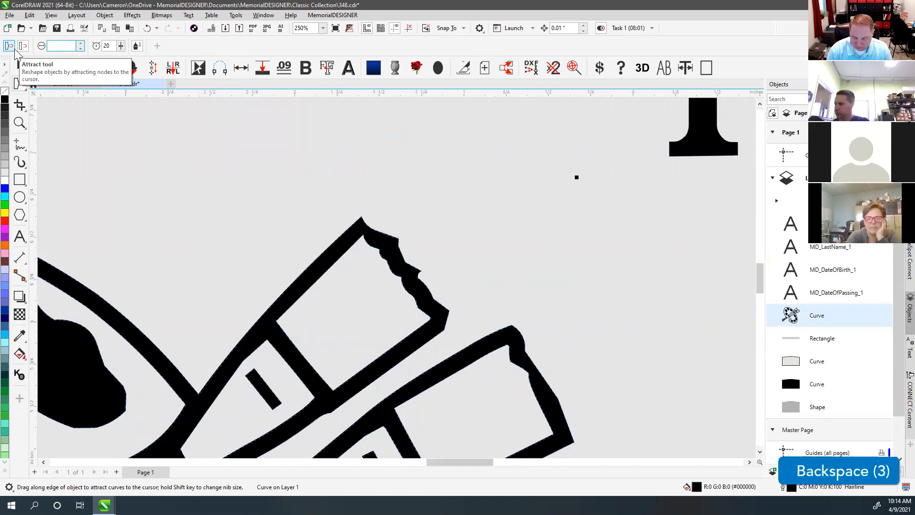
{"action": "type", "text": ".25"}
{"action": "key", "text": "Return"}
Try attracting the upper part of the brush's bristle edge, undo it, and reshape the lower part of that edge.
{"action": "mouse_move", "coordinate": [400, 269]}
{"action": "left_mouse_down"}
{"action": "mouse_move", "coordinate": [364, 239]}
{"action": "mouse_move", "coordinate": [380, 247]}
{"action": "left_mouse_up"}
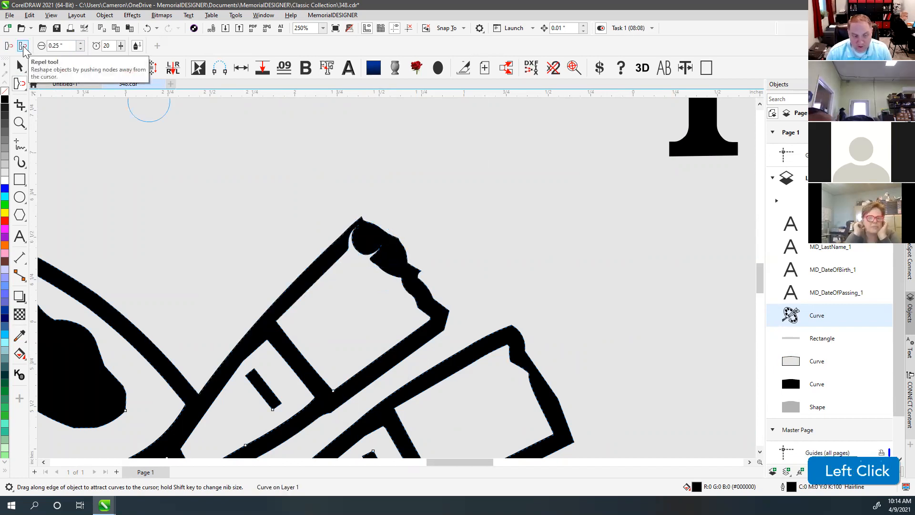
{"action": "key", "text": "ctrl+z"}
{"action": "mouse_move", "coordinate": [408, 276]}
{"action": "left_mouse_down"}
{"action": "mouse_move", "coordinate": [417, 290]}
{"action": "mouse_move", "coordinate": [374, 239]}
{"action": "mouse_move", "coordinate": [429, 311]}
{"action": "left_mouse_up"}
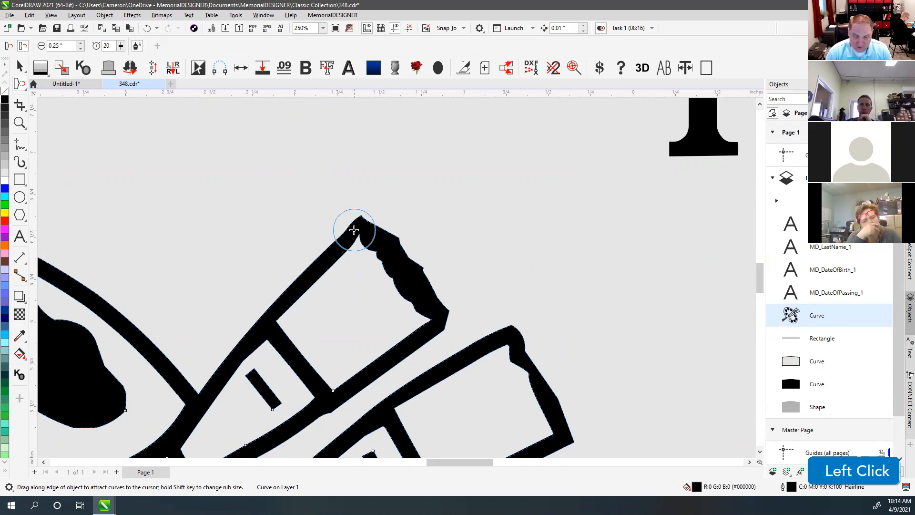
Try thickening both long edges of the upper brush with Repel and thinning them with Attract at a 0.312-inch nib size.
{"action": "mouse_move", "coordinate": [357, 224]}
{"action": "left_mouse_down"}
{"action": "mouse_move", "coordinate": [273, 310]}
{"action": "mouse_move", "coordinate": [335, 240]}
{"action": "left_mouse_up"}
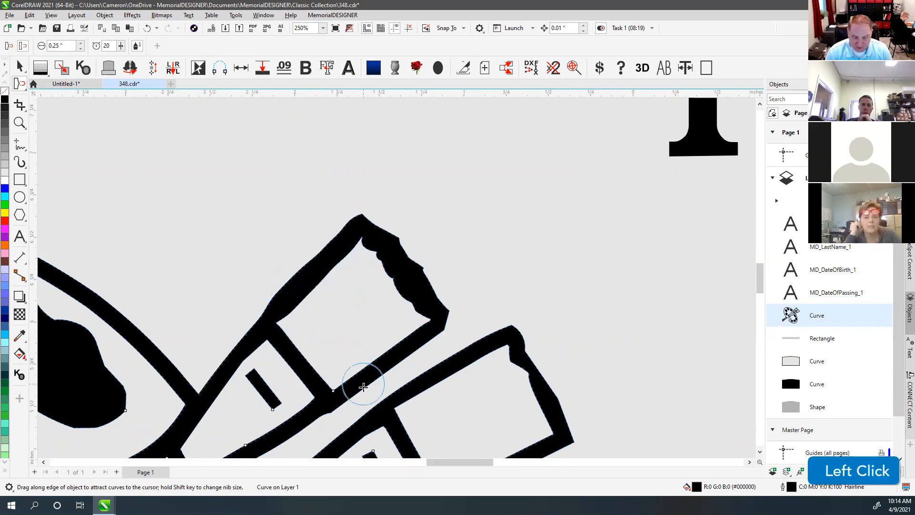
{"action": "left_click_drag", "start_coordinate": [342, 388], "coordinate": [432, 326]}
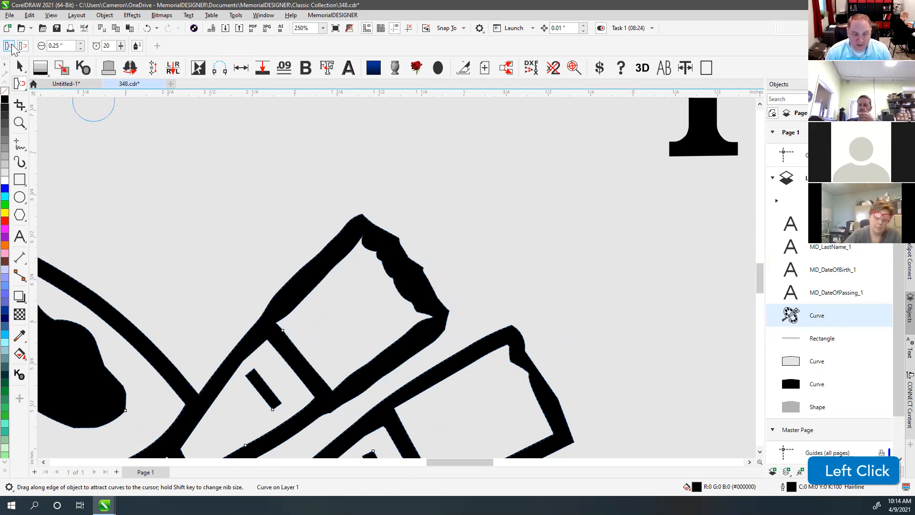
{"action": "mouse_move", "coordinate": [355, 254]}
{"action": "left_mouse_down"}
{"action": "mouse_move", "coordinate": [372, 237]}
{"action": "mouse_move", "coordinate": [352, 245]}
{"action": "mouse_move", "coordinate": [353, 234]}
{"action": "mouse_move", "coordinate": [291, 300]}
{"action": "left_mouse_up"}
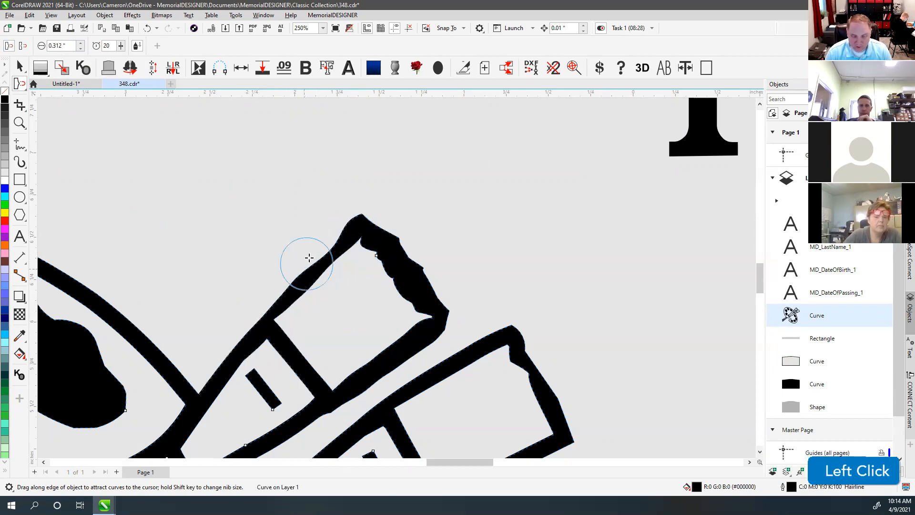
{"action": "left_click_drag", "start_coordinate": [423, 328], "coordinate": [321, 409]}
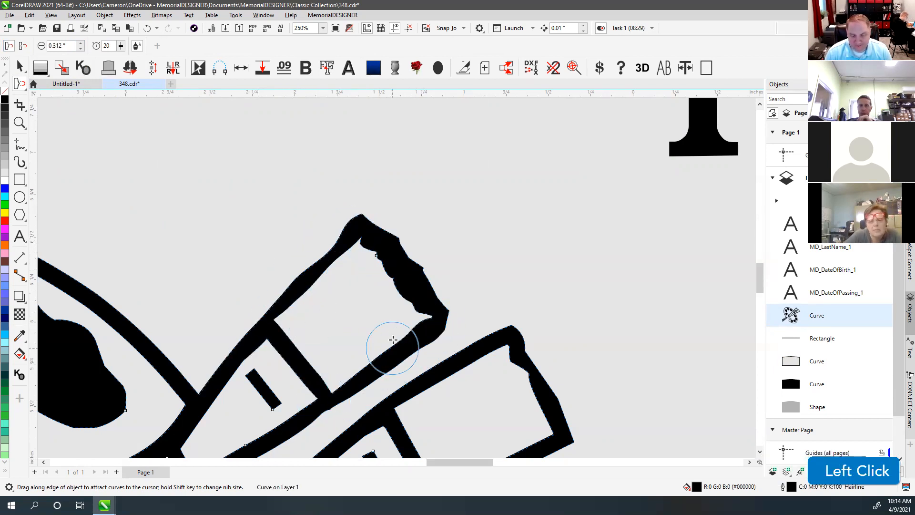
{"action": "left_click", "coordinate": [426, 306]}
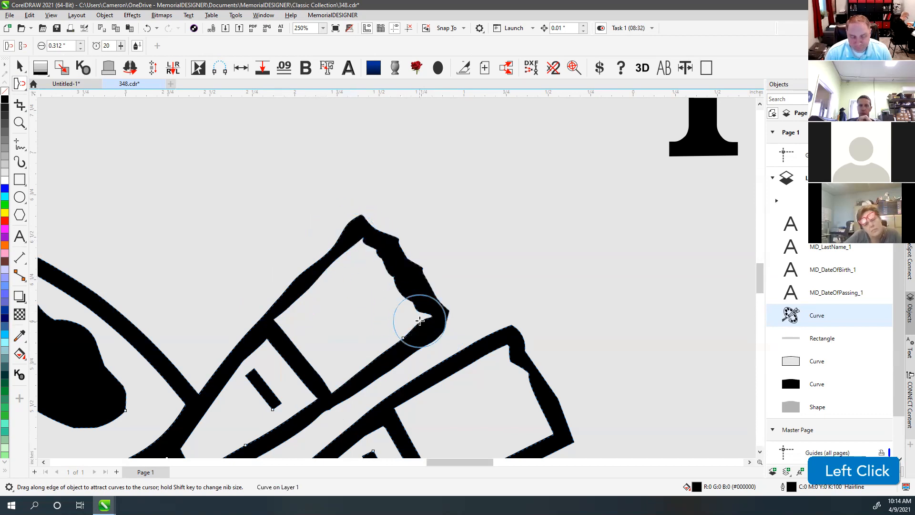
Undo the last six Attract and Repel edits on the upper brush.
{"action": "scroll", "coordinate": [383, 273], "scroll_direction": "down", "scroll_amount": 1}
{"action": "scroll", "coordinate": [378, 292], "scroll_direction": "down", "scroll_amount": 1}
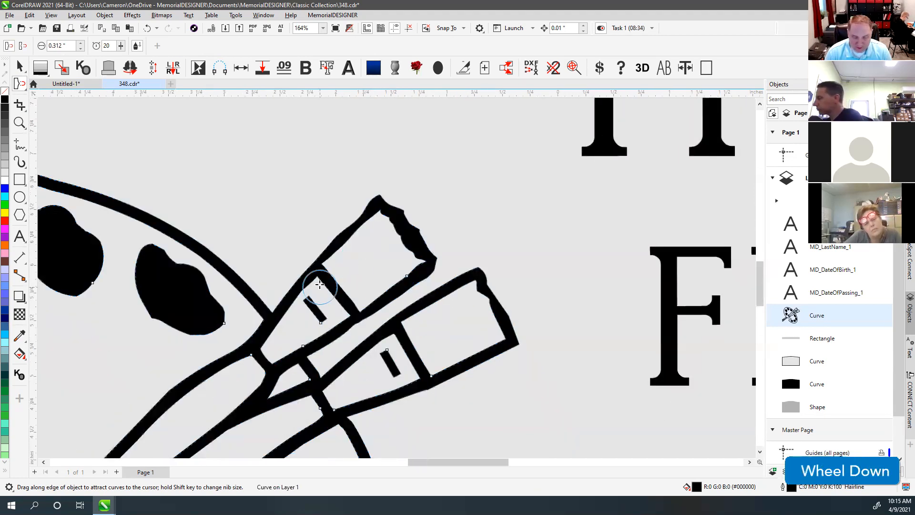
{"action": "scroll", "coordinate": [262, 352], "scroll_direction": "up", "scroll_amount": 2}
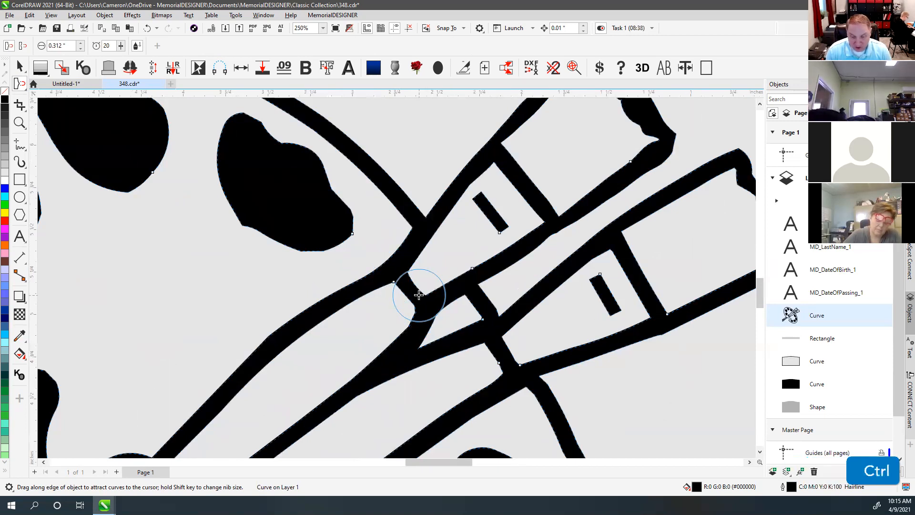
{"action": "key", "text": "ctrl+z"}
{"action": "key", "text": "ctrl+z"}
{"action": "key", "text": "ctrl+z"}
{"action": "key", "text": "ctrl+z"}
{"action": "key", "text": "ctrl+z"}
{"action": "key", "text": "ctrl+z"}
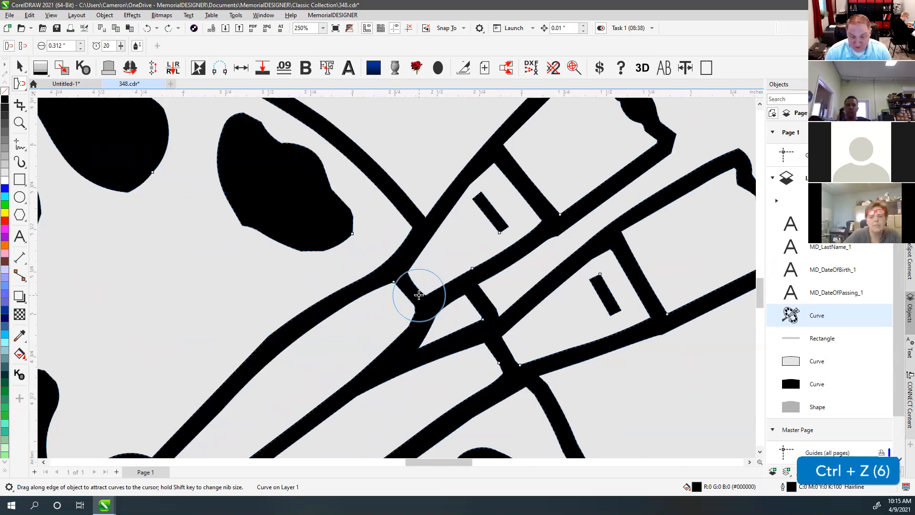
Using Repel, thicken the collar line at the base of the upper brush's ferrule and widen the small slot marks in both brush ferrules.
{"action": "left_click", "coordinate": [22, 45]}
{"action": "mouse_move", "coordinate": [413, 330]}
{"action": "left_mouse_down"}
{"action": "mouse_move", "coordinate": [399, 286]}
{"action": "mouse_move", "coordinate": [415, 302]}
{"action": "mouse_move", "coordinate": [411, 290]}
{"action": "left_mouse_up"}
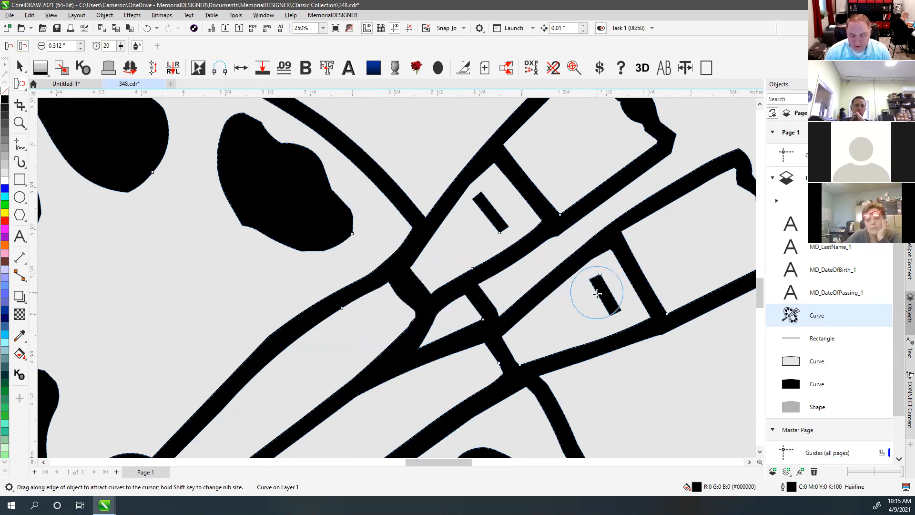
{"action": "left_click_drag", "start_coordinate": [485, 206], "coordinate": [502, 227]}
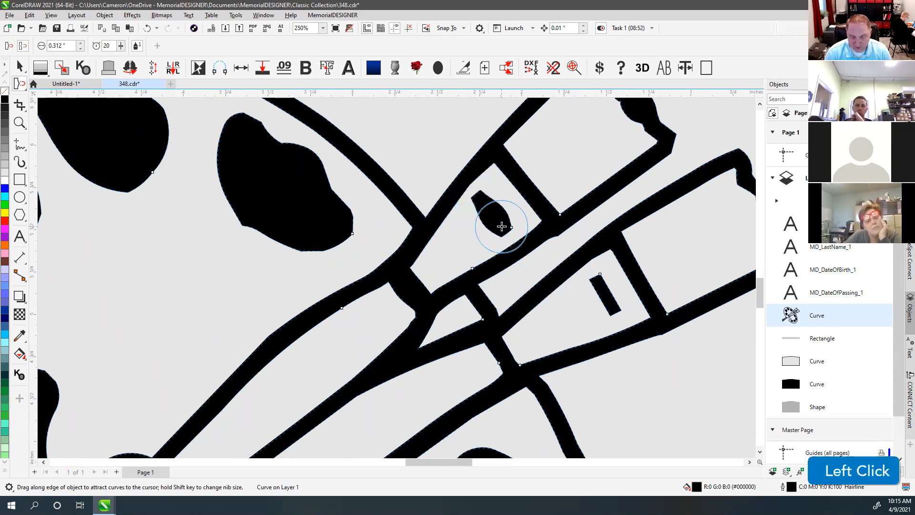
{"action": "left_click_drag", "start_coordinate": [595, 291], "coordinate": [619, 317]}
Reshape the dividing line between the two brush handles with a Repel stroke running down toward the handle ends.
{"action": "scroll", "coordinate": [332, 343], "scroll_direction": "down", "scroll_amount": 2}
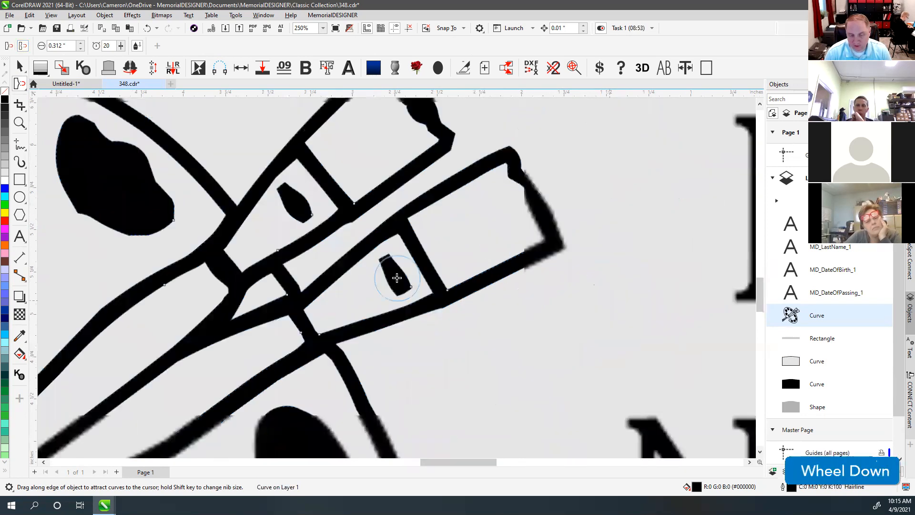
{"action": "scroll", "coordinate": [408, 277], "scroll_direction": "down", "scroll_amount": 1}
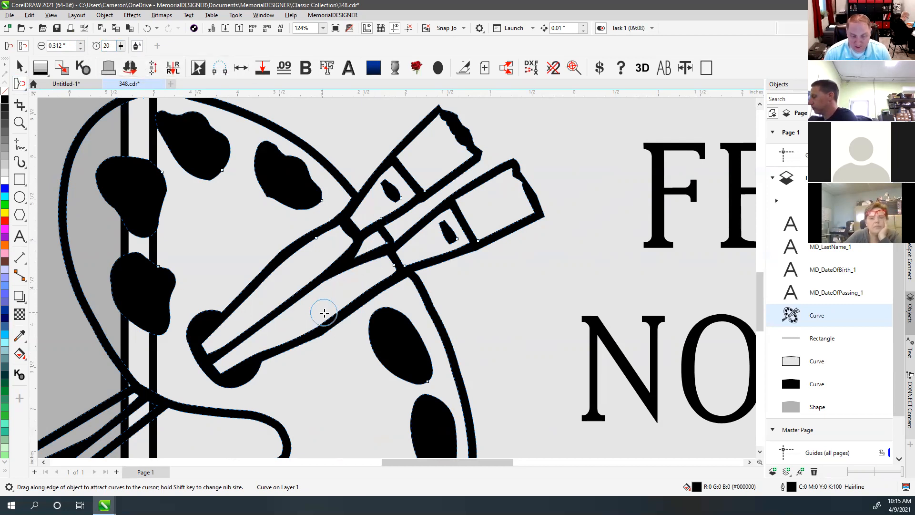
{"action": "left_click_drag", "start_coordinate": [343, 261], "coordinate": [231, 342]}
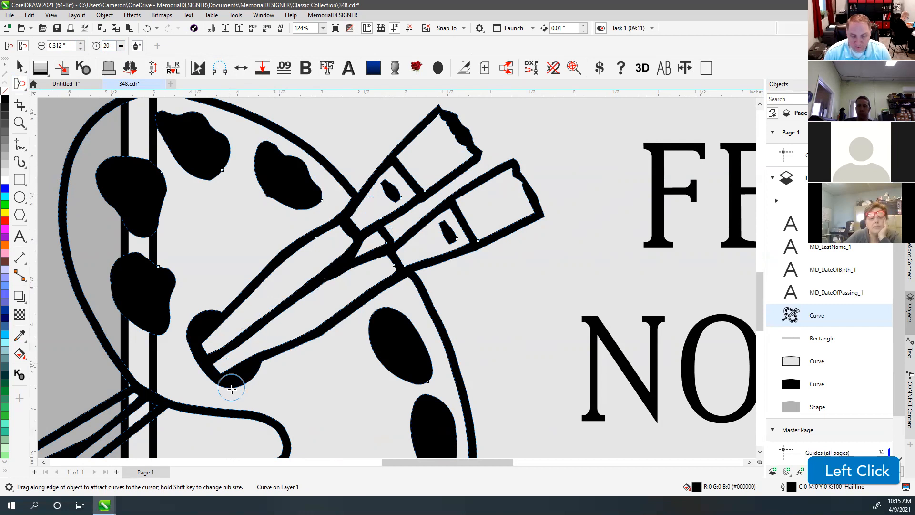
Draw a straight freehand line about 0.09 inches long across the thickness of the upper brush's outer edge.
{"action": "scroll", "coordinate": [394, 272], "scroll_direction": "down", "scroll_amount": 2}
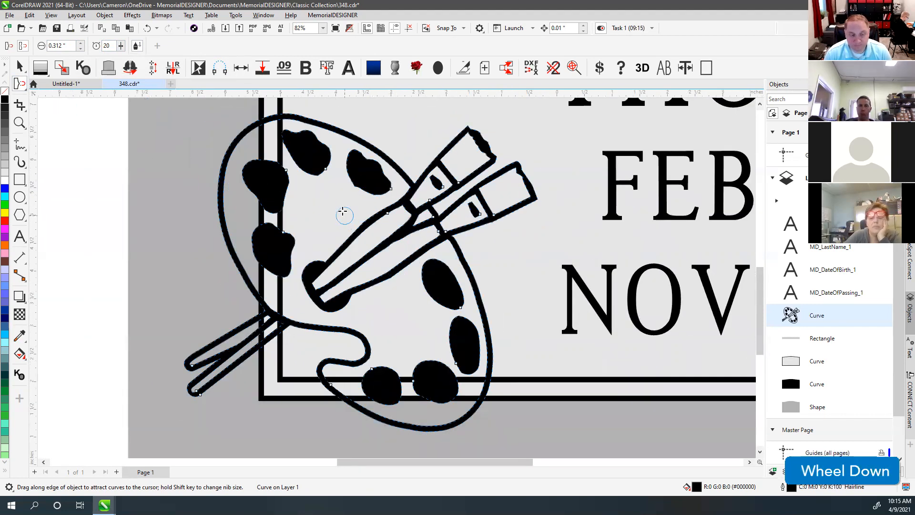
{"action": "scroll", "coordinate": [409, 208], "scroll_direction": "up", "scroll_amount": 5}
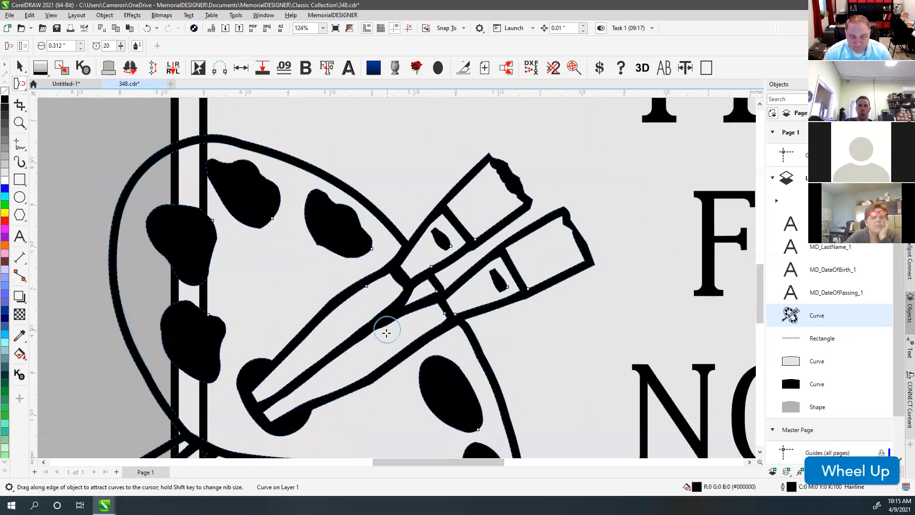
{"action": "scroll", "coordinate": [466, 190], "scroll_direction": "down", "scroll_amount": 1}
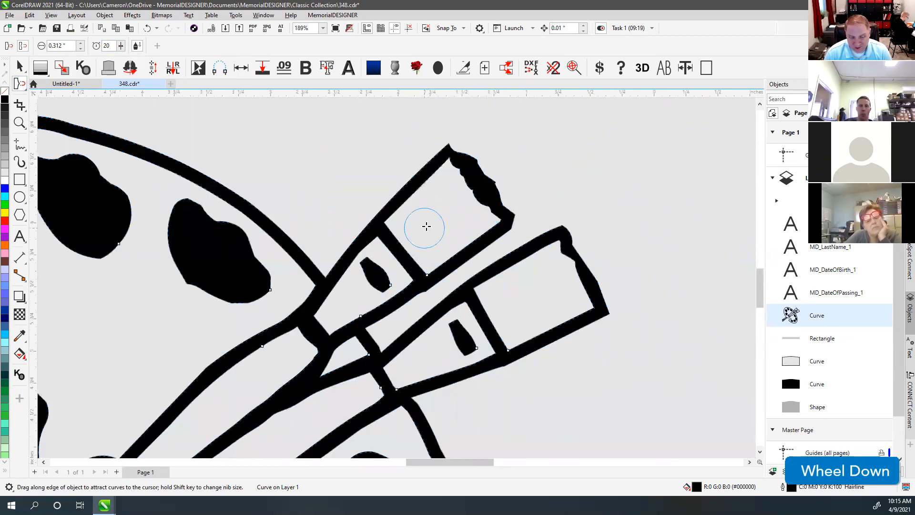
{"action": "scroll", "coordinate": [395, 269], "scroll_direction": "up", "scroll_amount": 2}
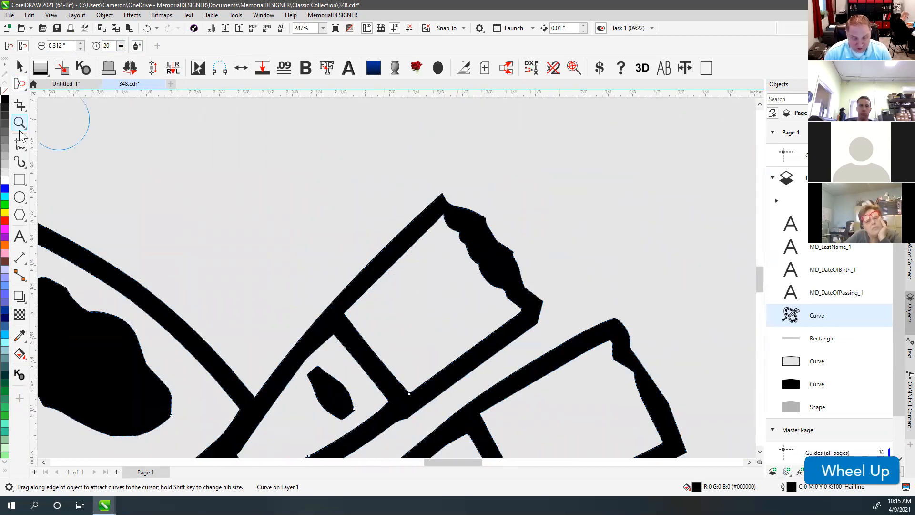
{"action": "left_click", "coordinate": [19, 144]}
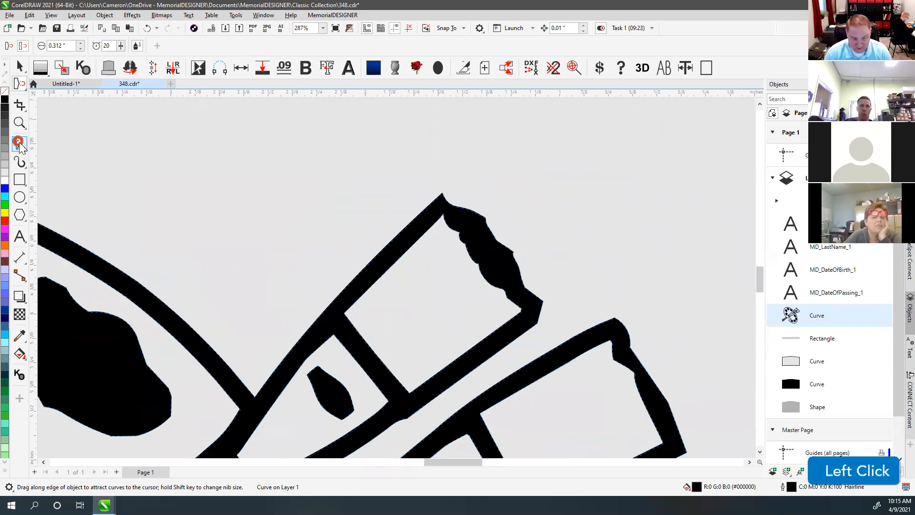
{"action": "scroll", "coordinate": [392, 319], "scroll_direction": "up", "scroll_amount": 2}
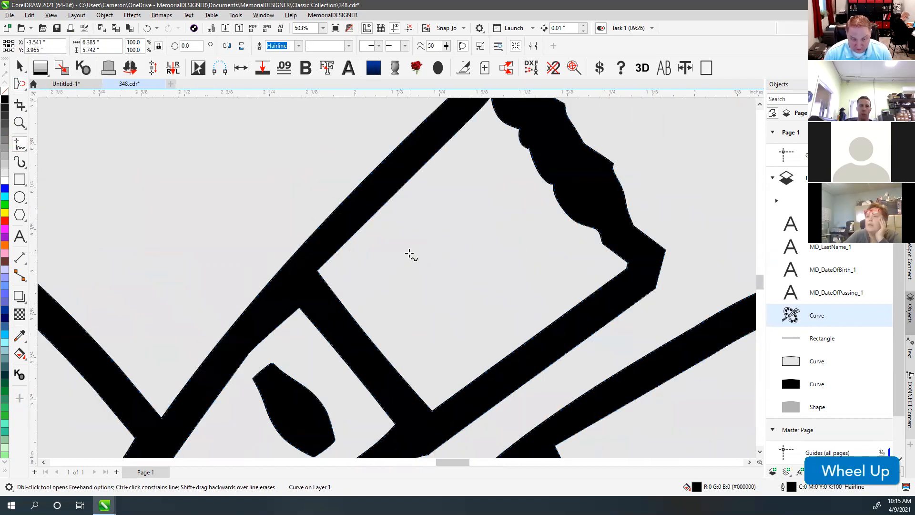
{"action": "scroll", "coordinate": [483, 268], "scroll_direction": "down", "scroll_amount": 2}
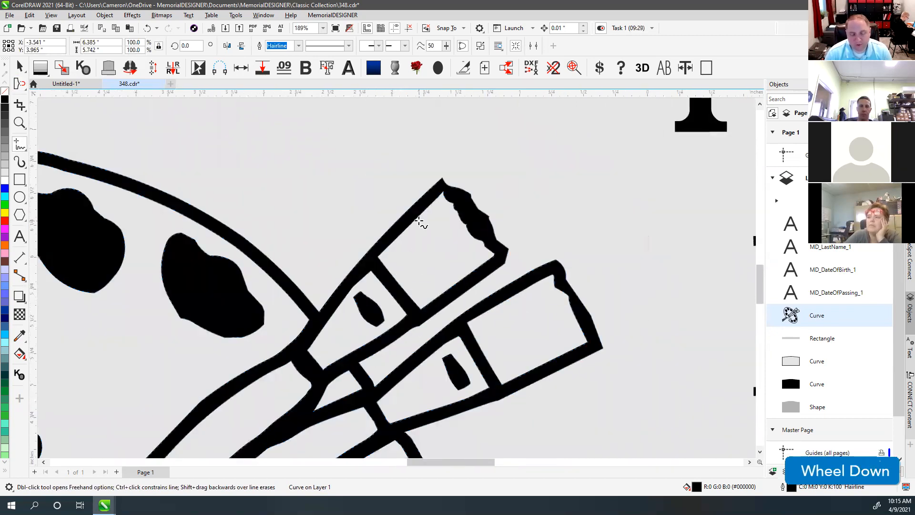
{"action": "scroll", "coordinate": [410, 220], "scroll_direction": "up", "scroll_amount": 4}
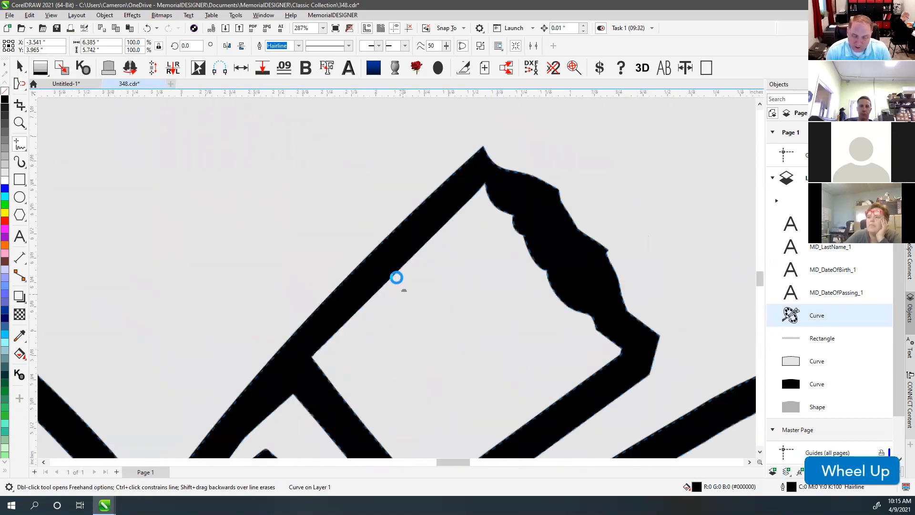
{"action": "left_click", "coordinate": [384, 243]}
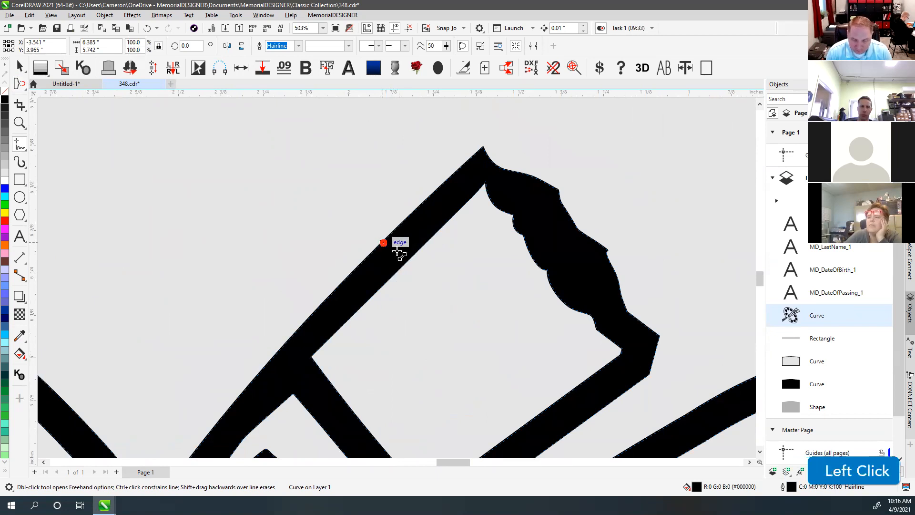
{"action": "left_click", "coordinate": [405, 263]}
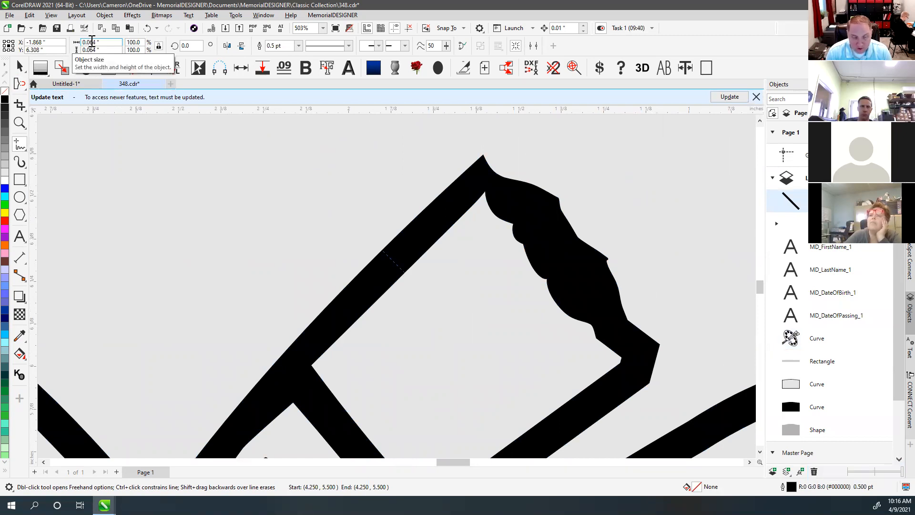
Show the Properties docker's curve details for the short line to check its length against the stroke thickness.
{"action": "left_click", "coordinate": [19, 67]}
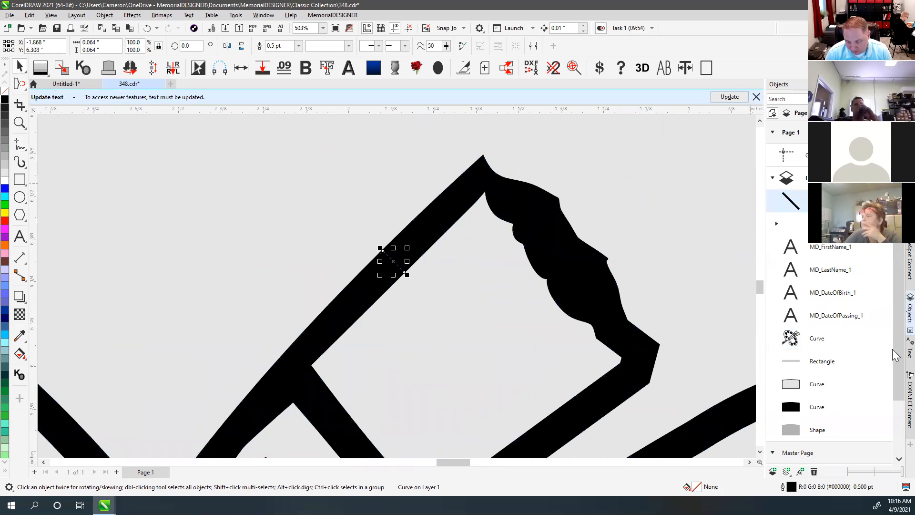
{"action": "left_click", "coordinate": [910, 444]}
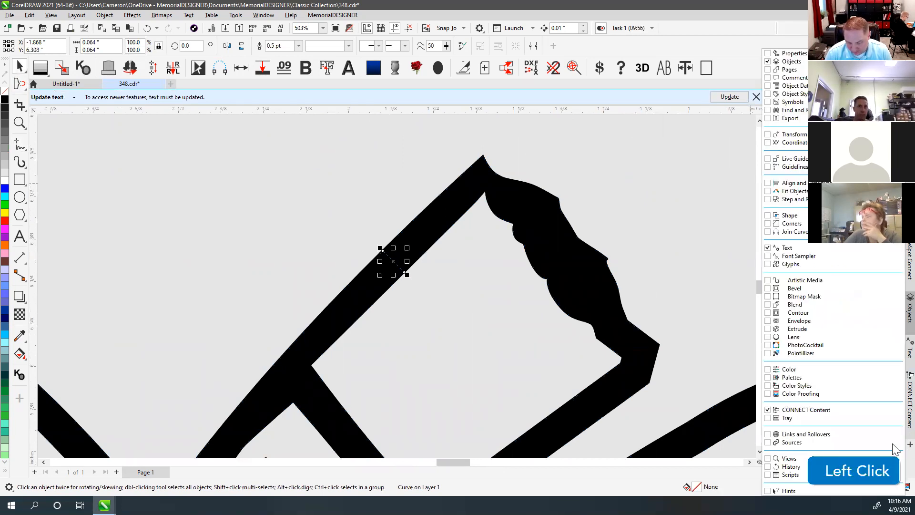
{"action": "left_click", "coordinate": [793, 54]}
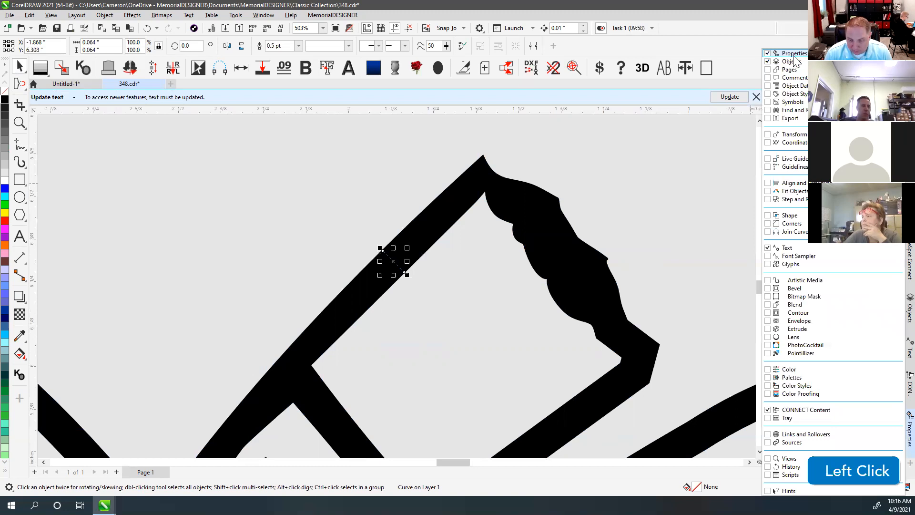
{"action": "left_click", "coordinate": [910, 431]}
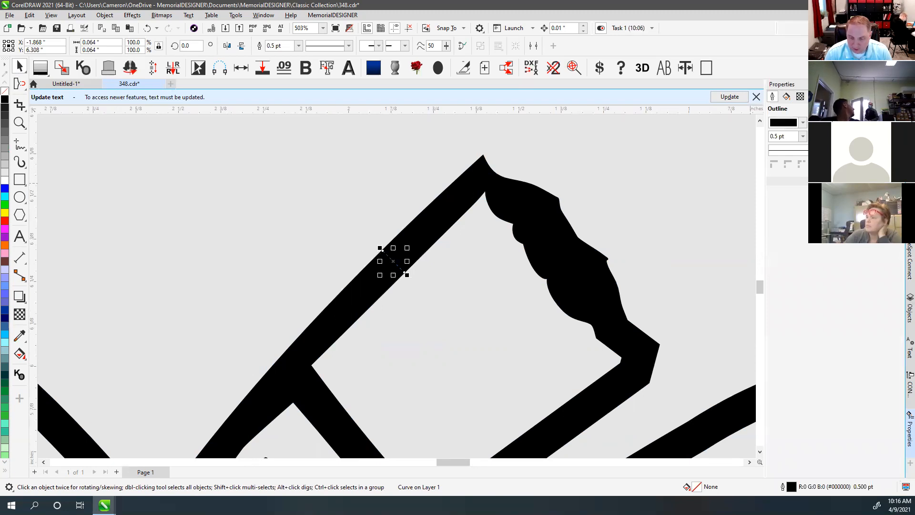
{"action": "left_click", "coordinate": [814, 97]}
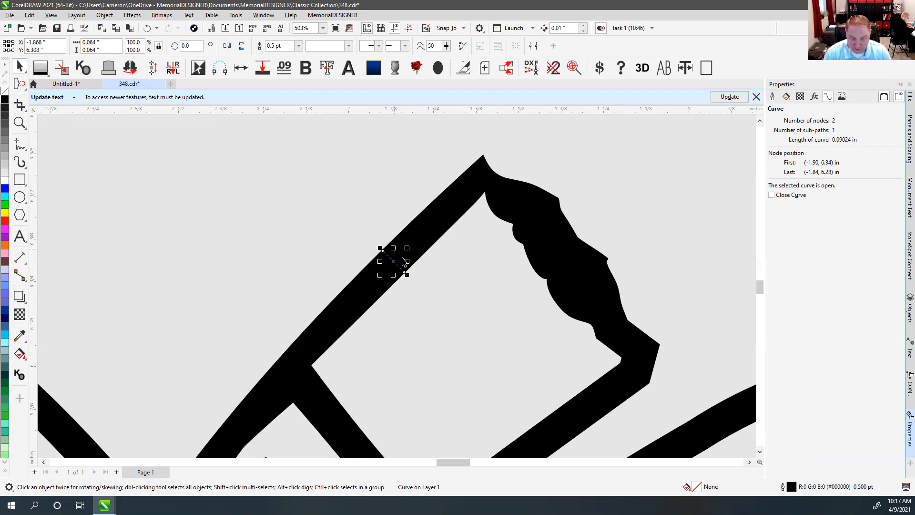
{"action": "scroll", "coordinate": [400, 263], "scroll_direction": "up", "scroll_amount": 4}
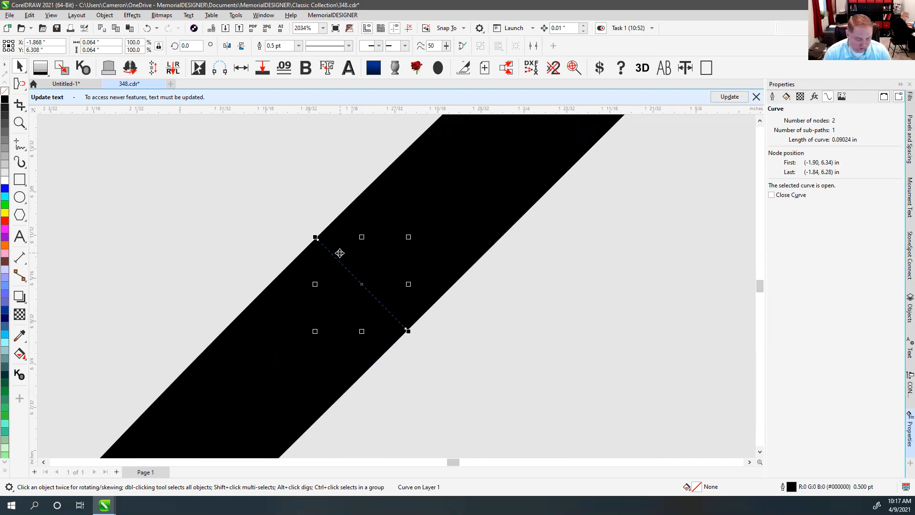
Delete the short measuring line from the upper brush's edge.
{"action": "key", "text": "F4"}
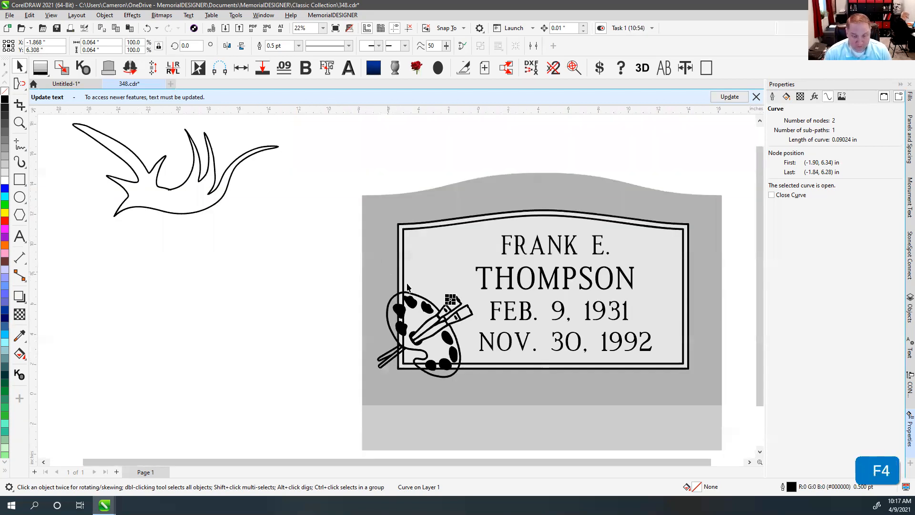
{"action": "scroll", "coordinate": [449, 317], "scroll_direction": "up", "scroll_amount": 3}
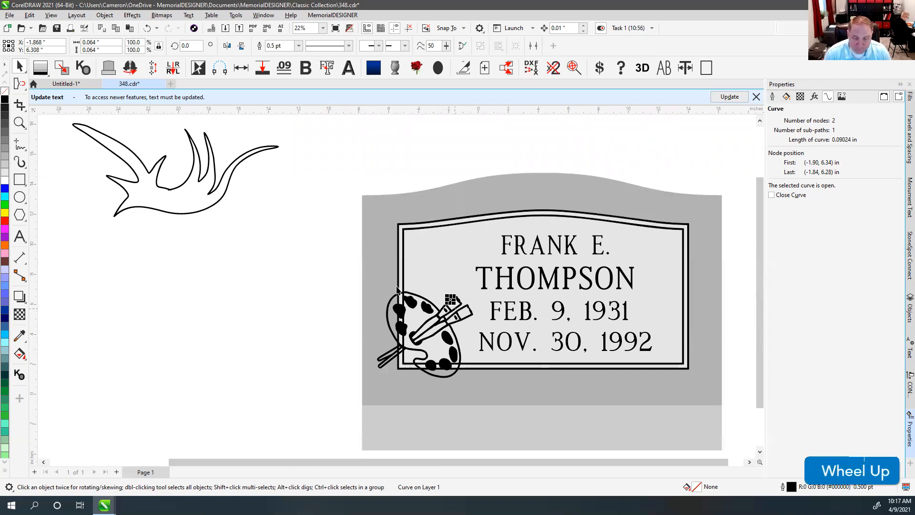
{"action": "key", "text": "Delete"}
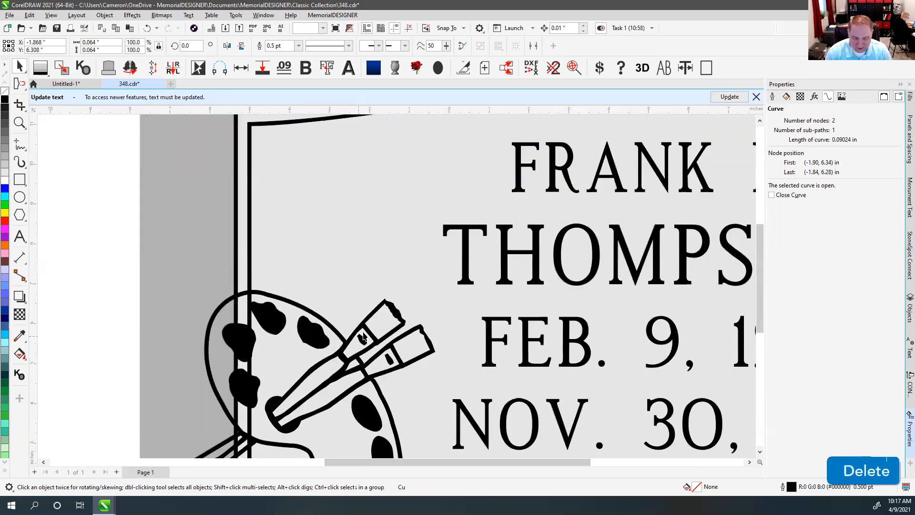
Place a parallel dimension across the thickness of the upper brush's outer edge, and undo it.
{"action": "scroll", "coordinate": [396, 288], "scroll_direction": "up", "scroll_amount": 4}
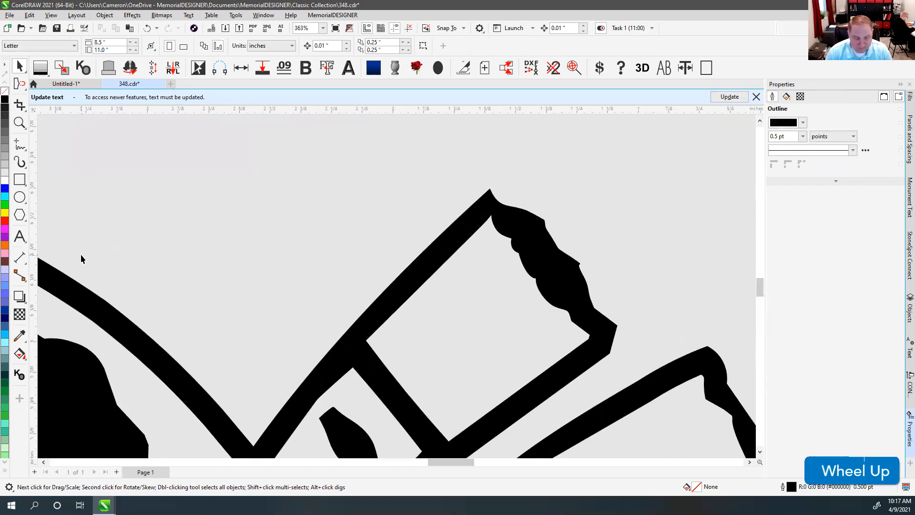
{"action": "left_click", "coordinate": [21, 259]}
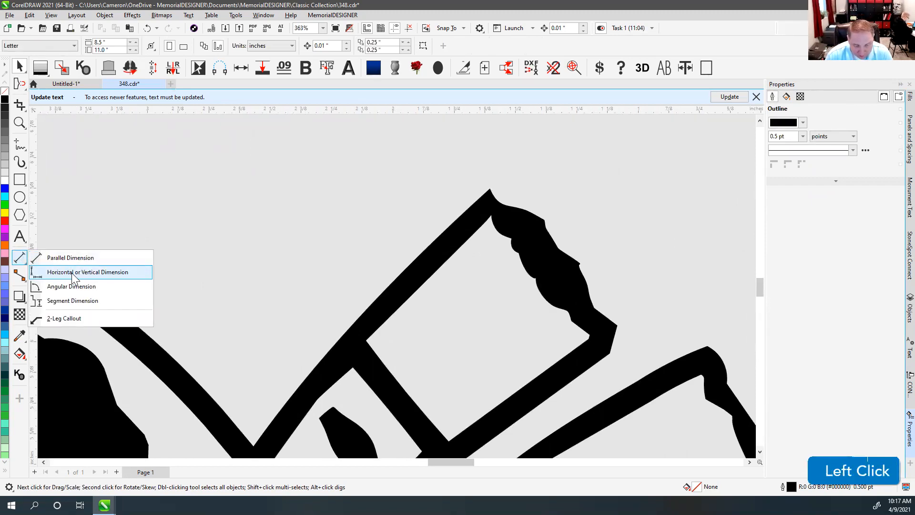
{"action": "left_click", "coordinate": [75, 259]}
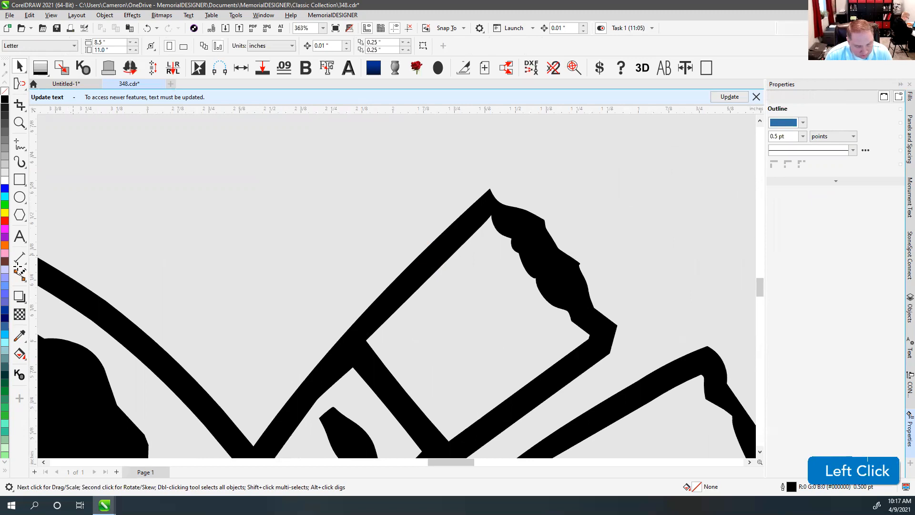
{"action": "left_click_drag", "start_coordinate": [435, 272], "coordinate": [419, 255]}
{"action": "left_click", "coordinate": [419, 255]}
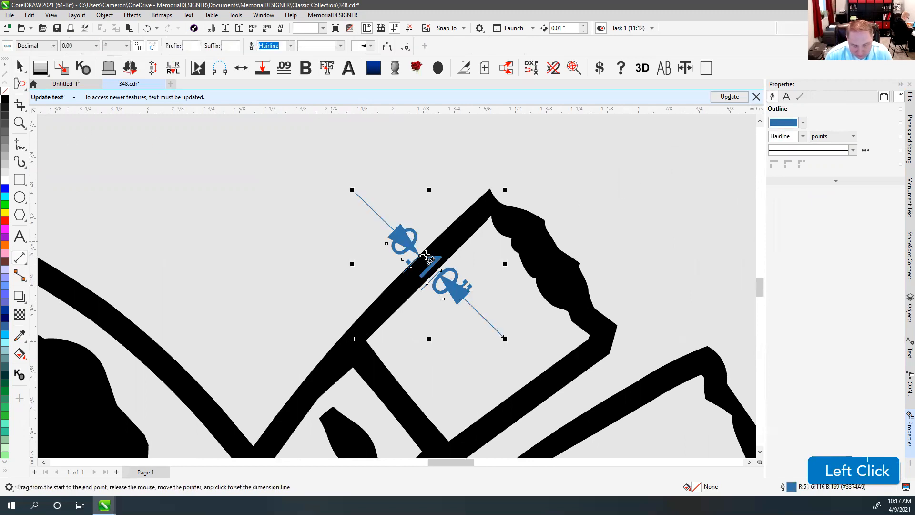
{"action": "key", "text": "ctrl+z"}
Measure the upper brush's outer edge with a perpendicular parallel-dimension preview, cancelling before the dimension is placed.
{"action": "scroll", "coordinate": [436, 279], "scroll_direction": "up", "scroll_amount": 1}
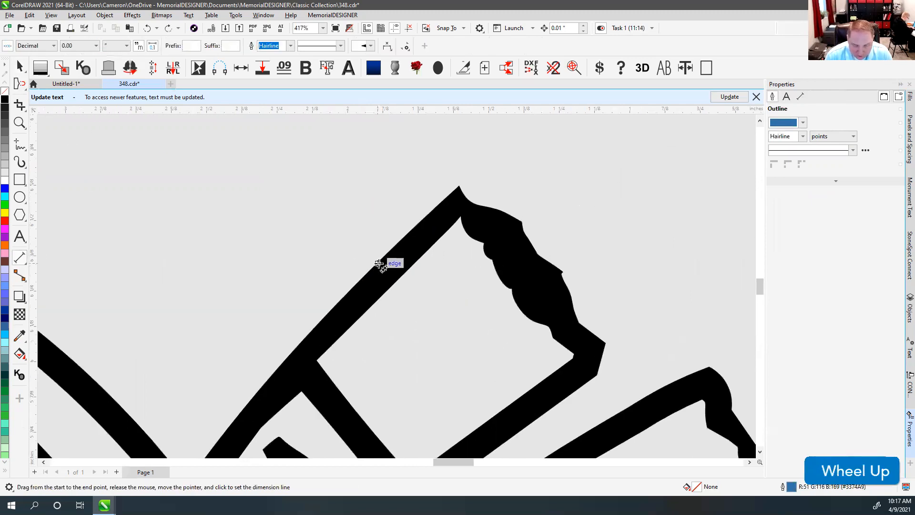
{"action": "left_click_drag", "start_coordinate": [379, 263], "coordinate": [397, 281]}
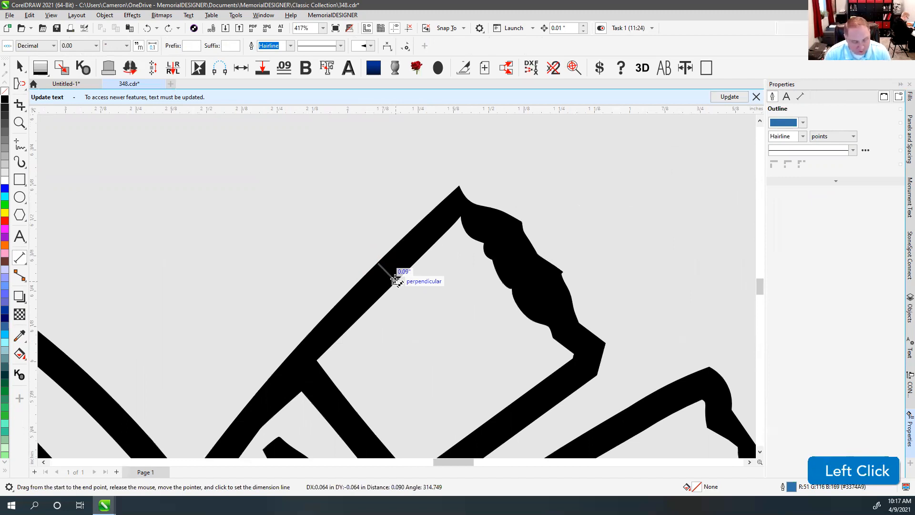
{"action": "key", "text": "Escape"}
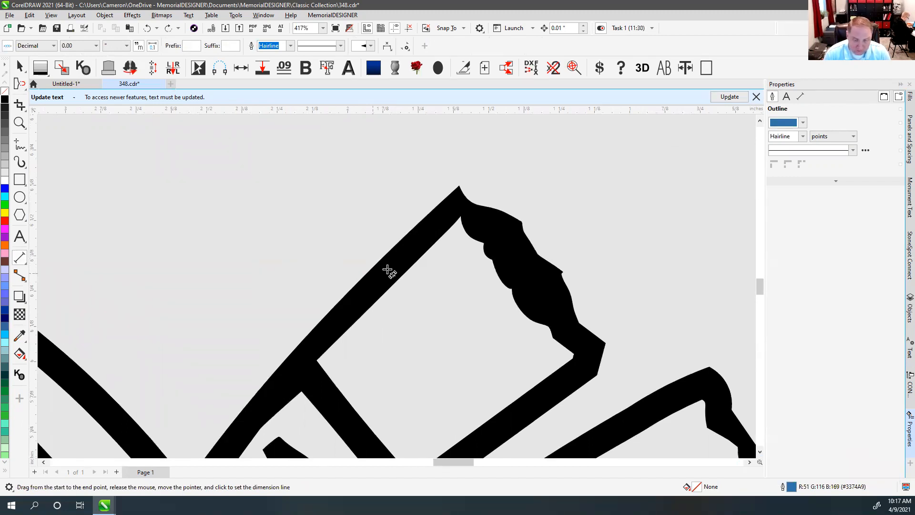
Place another parallel dimension from edge to edge of the upper brush's outer stroke, and undo it.
{"action": "left_click", "coordinate": [22, 263]}
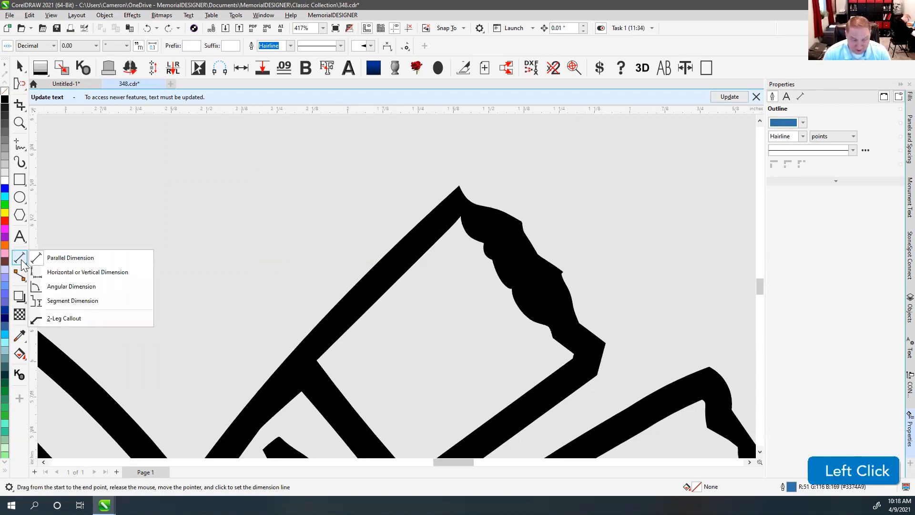
{"action": "left_click", "coordinate": [39, 261]}
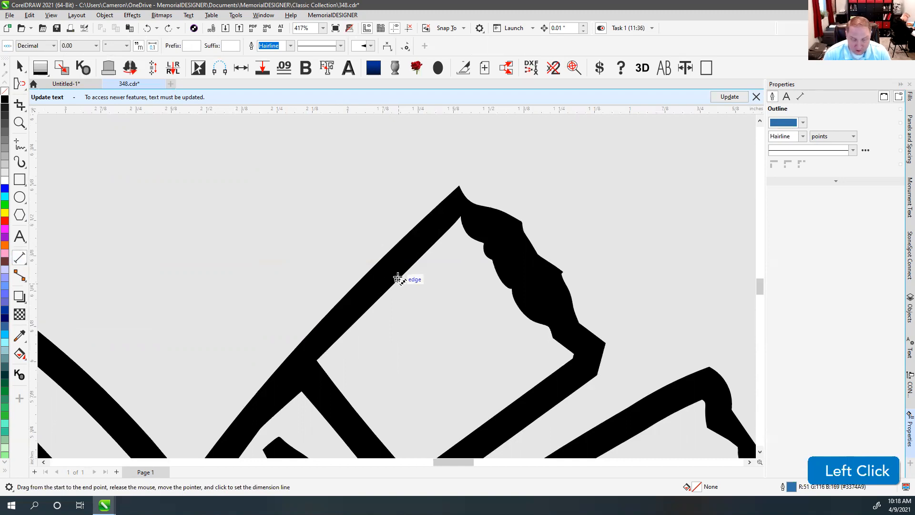
{"action": "left_click_drag", "start_coordinate": [376, 265], "coordinate": [396, 283]}
{"action": "left_click", "coordinate": [395, 283]}
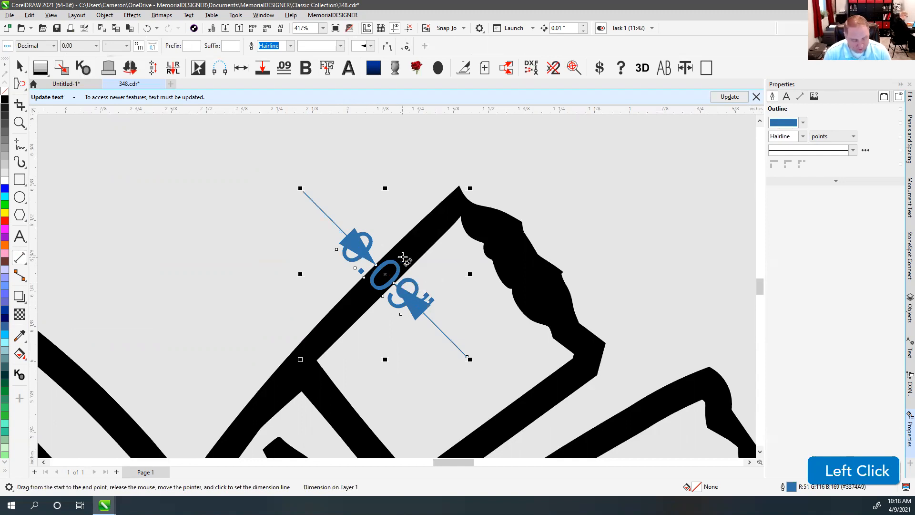
{"action": "key", "text": "ctrl+z"}
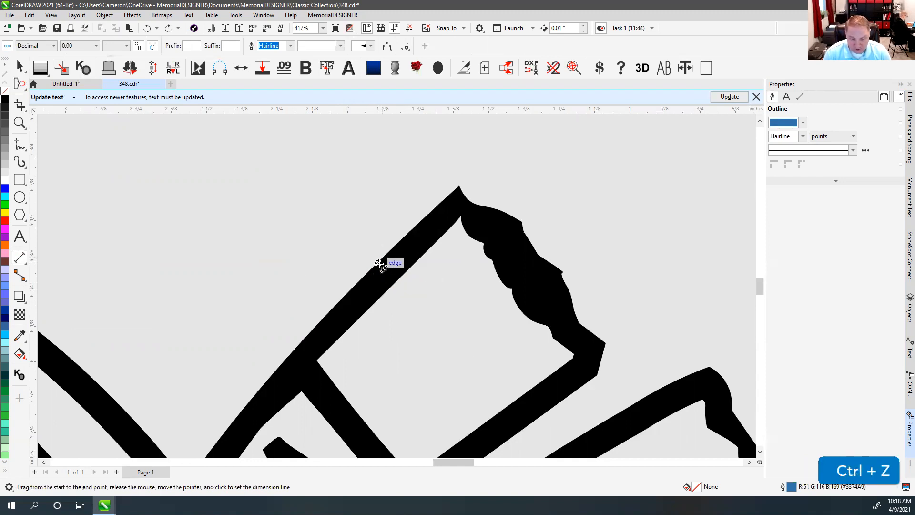
Draw a straight freehand line about 0.094 inches long across the palette's left outline to measure its thickness, and delete the line.
{"action": "scroll", "coordinate": [246, 287], "scroll_direction": "down", "scroll_amount": 5}
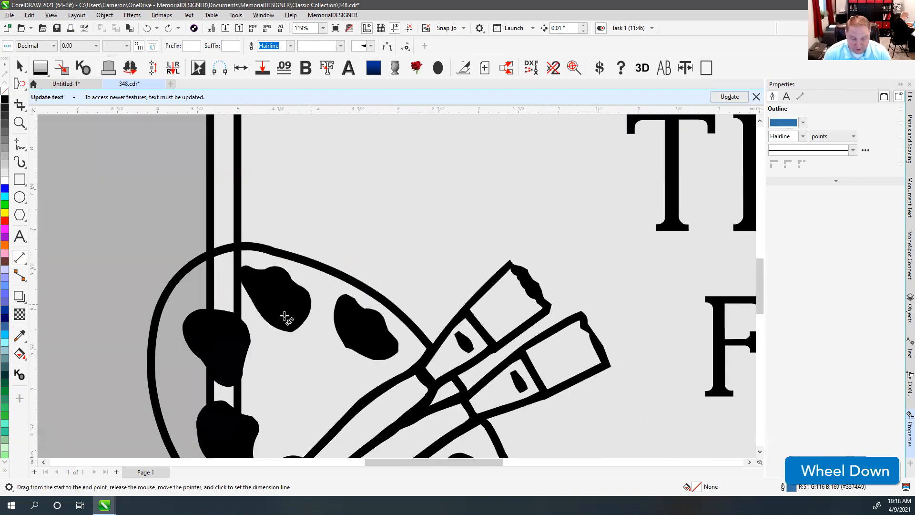
{"action": "scroll", "coordinate": [153, 364], "scroll_direction": "up", "scroll_amount": 3}
{"action": "scroll", "coordinate": [400, 286], "scroll_direction": "up", "scroll_amount": 2}
{"action": "left_click", "coordinate": [20, 145]}
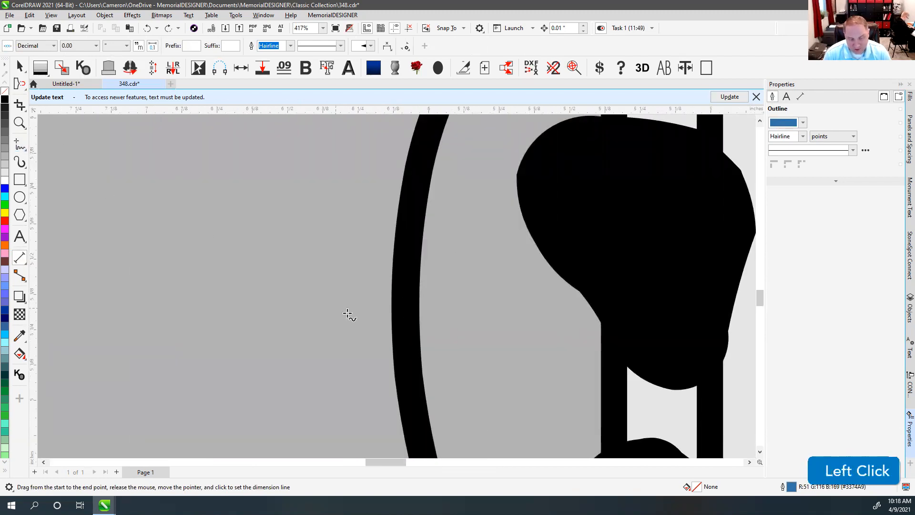
{"action": "left_click", "coordinate": [392, 283]}
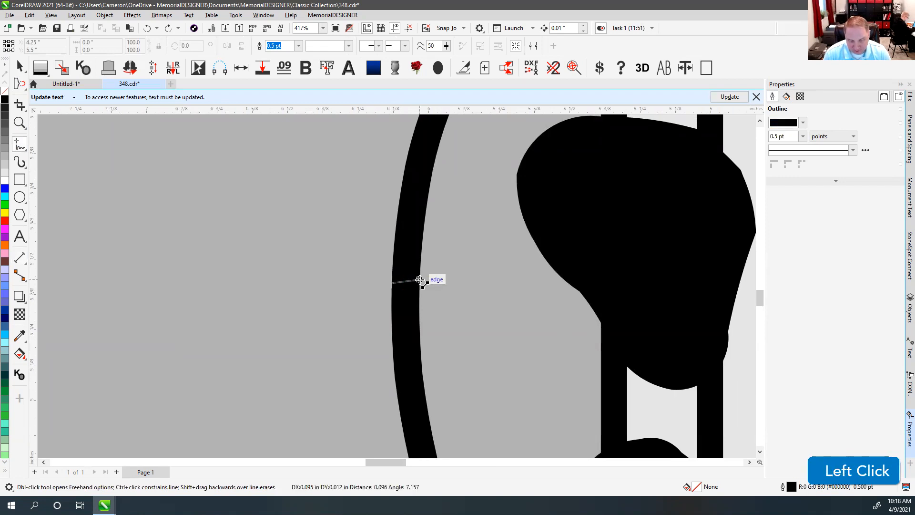
{"action": "left_click", "coordinate": [420, 282]}
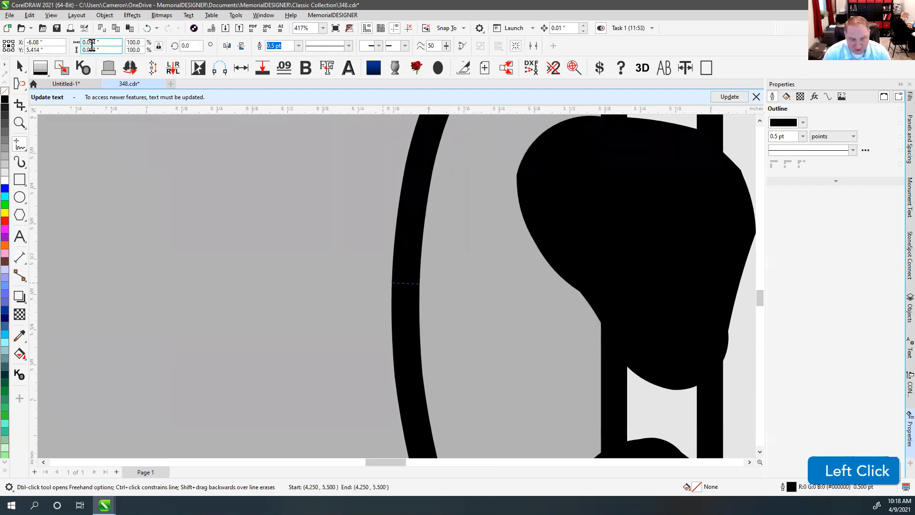
{"action": "left_click", "coordinate": [18, 69]}
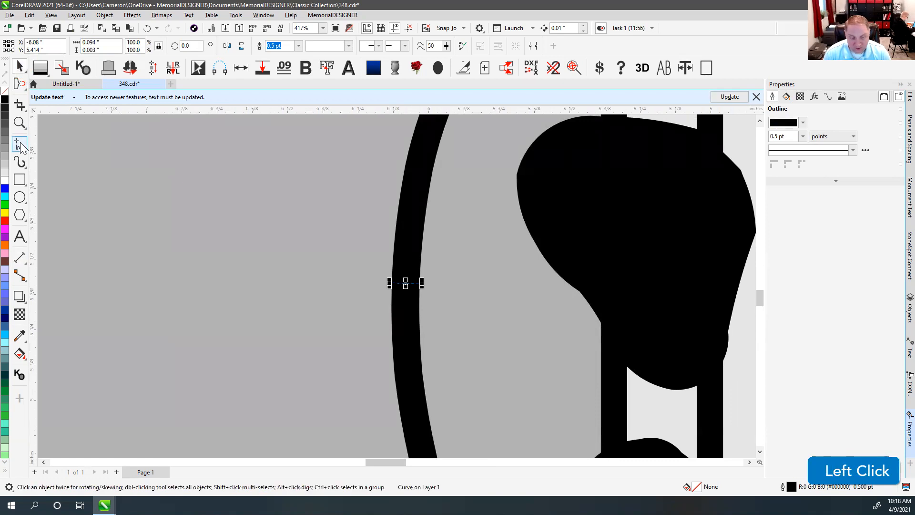
{"action": "key", "text": "Delete"}
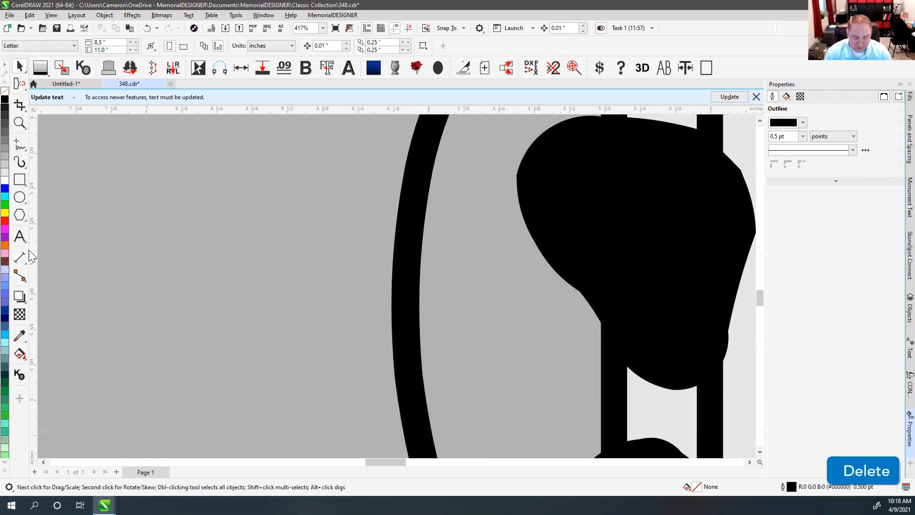
Measure the thickness of the palette's left outline with a parallel-dimension preview, cancelling before the dimension is placed.
{"action": "left_click", "coordinate": [21, 260]}
{"action": "left_click_drag", "start_coordinate": [392, 297], "coordinate": [422, 297]}
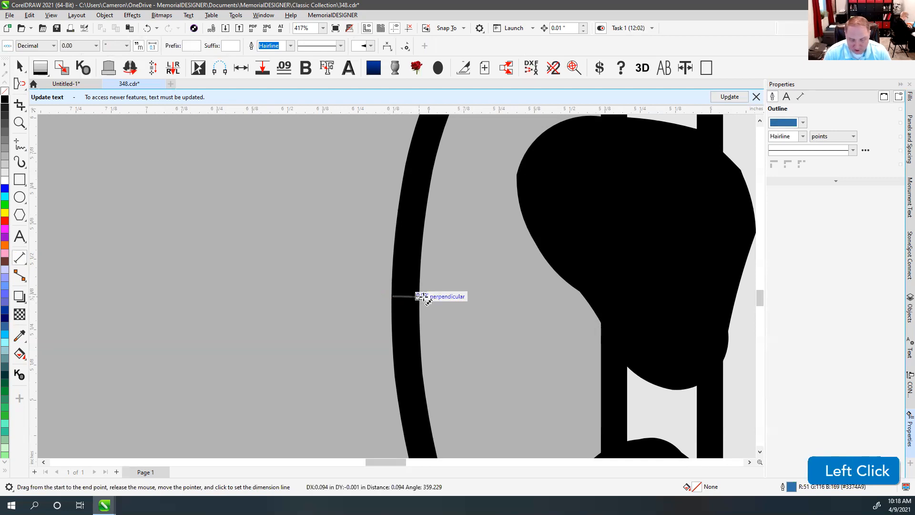
{"action": "key", "text": "Escape"}
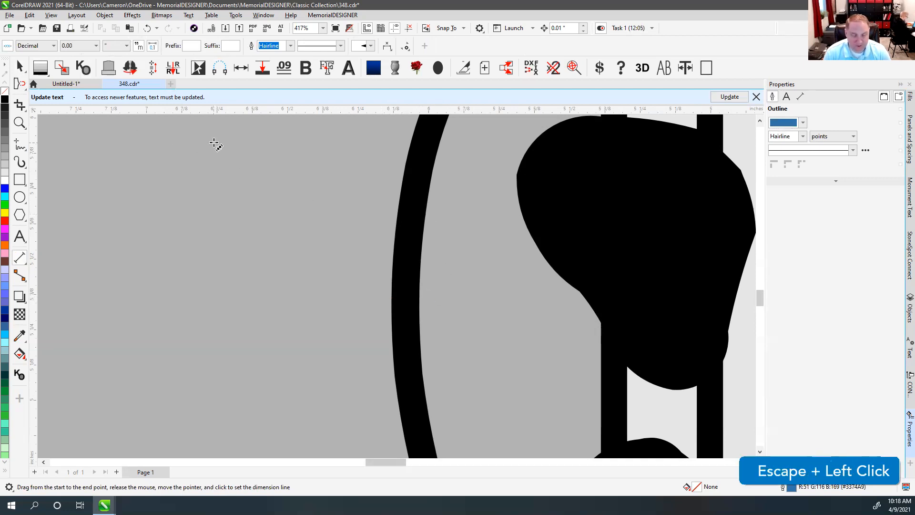
{"action": "left_click", "coordinate": [20, 67]}
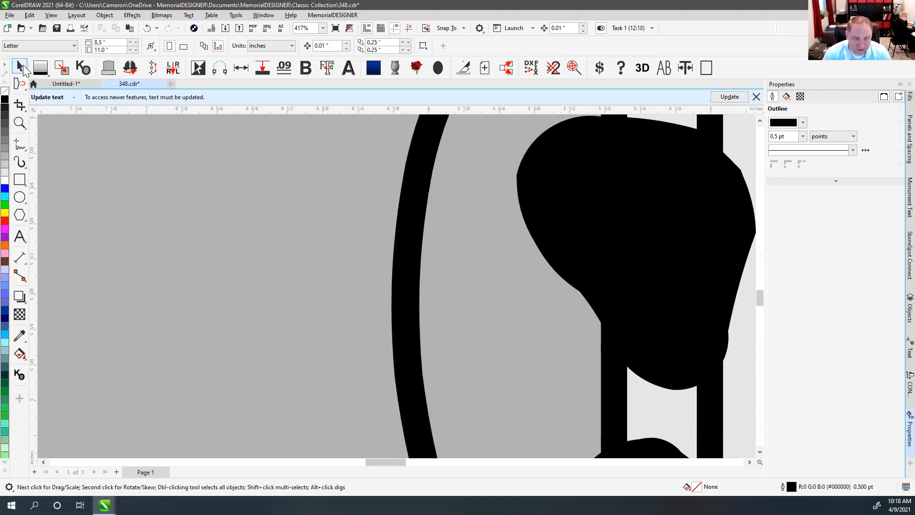
{"action": "left_click", "coordinate": [23, 84]}
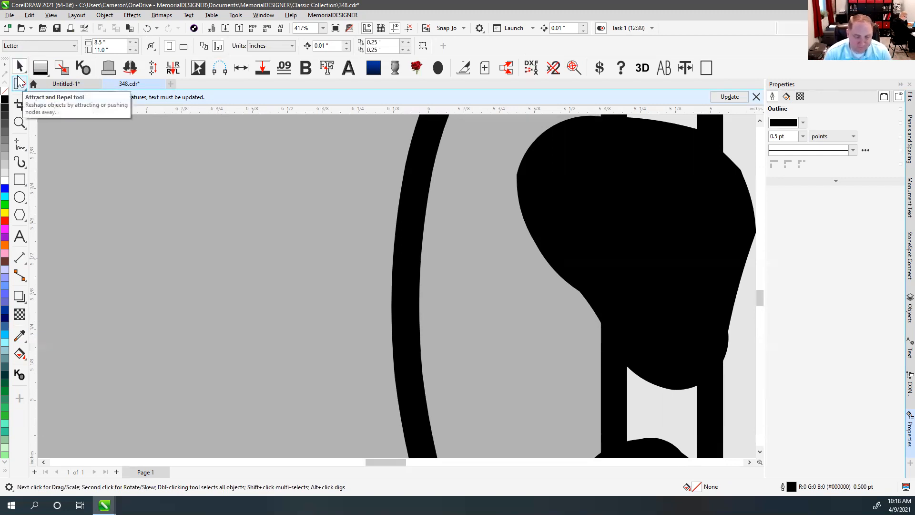
{"action": "left_click", "coordinate": [19, 83]}
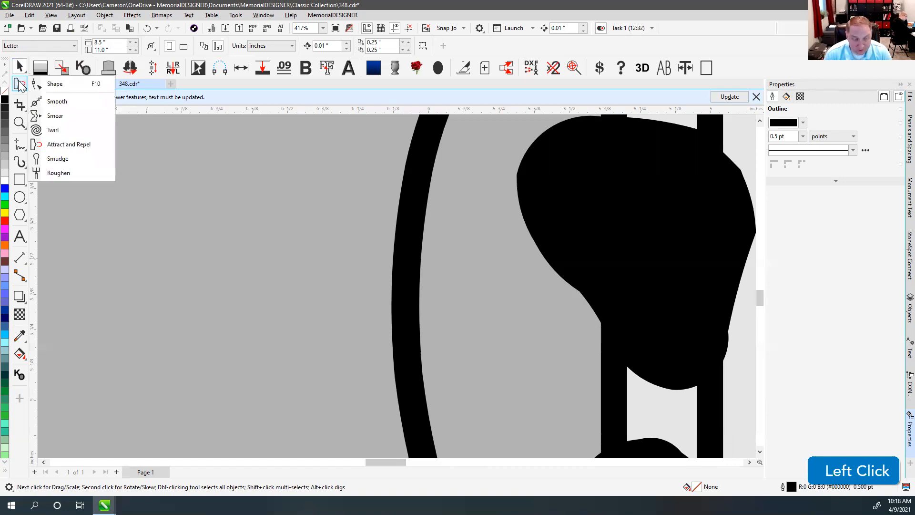
{"action": "left_click", "coordinate": [50, 144]}
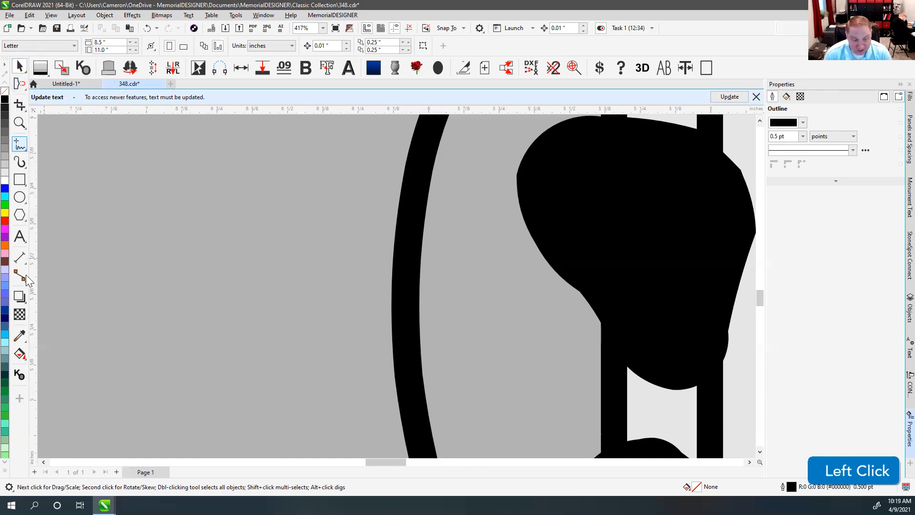
{"action": "left_click", "coordinate": [27, 281]}
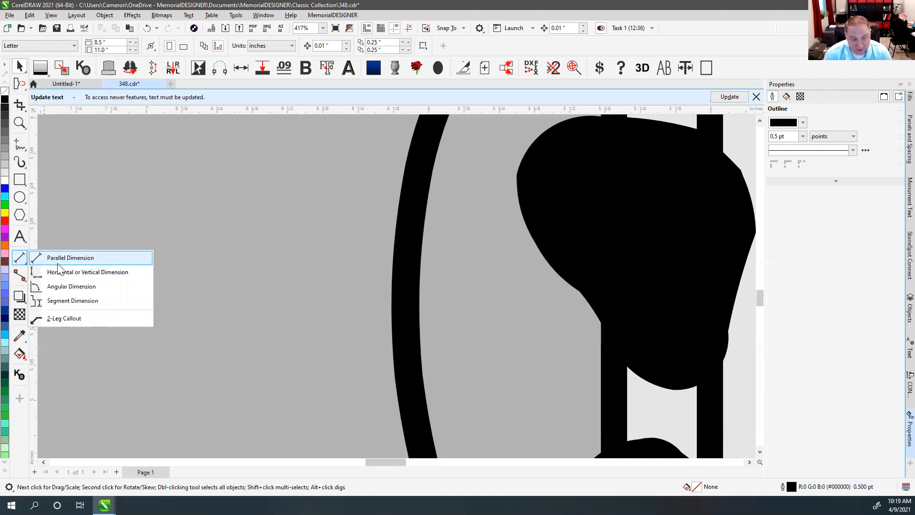
Draw a circle about 0.091 inches in diameter inside the palette's left outline to gauge its thickness, and delete the circle.
{"action": "left_click", "coordinate": [39, 197]}
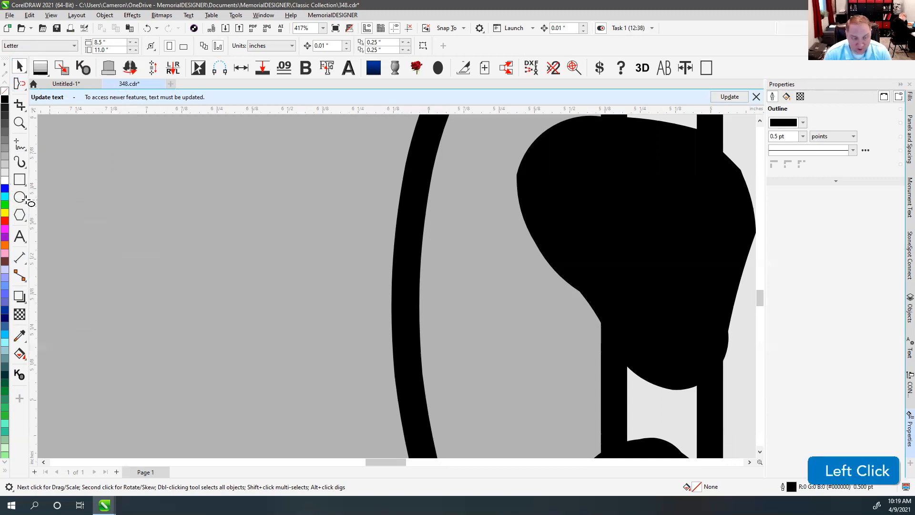
{"action": "left_click", "coordinate": [408, 239], "text": "ctrl"}
{"action": "left_click_drag", "start_coordinate": [419, 225], "coordinate": [415, 228]}
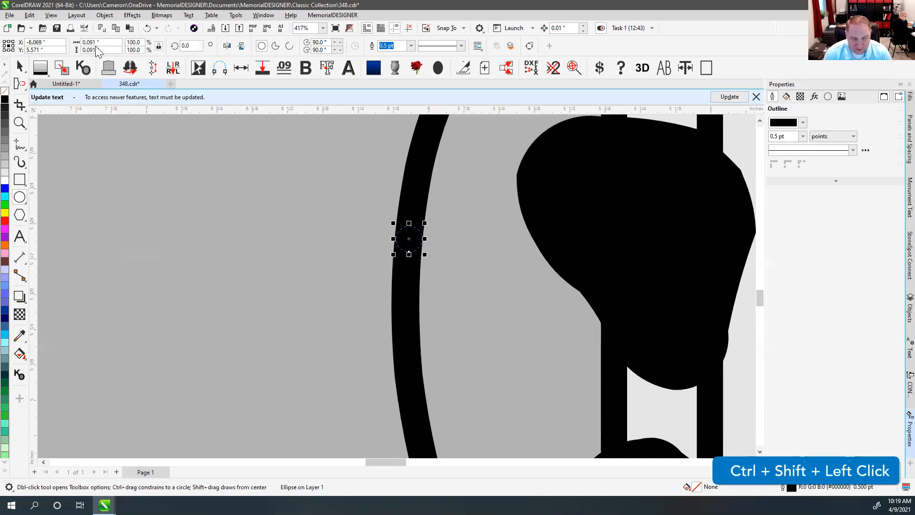
{"action": "left_click", "coordinate": [20, 67]}
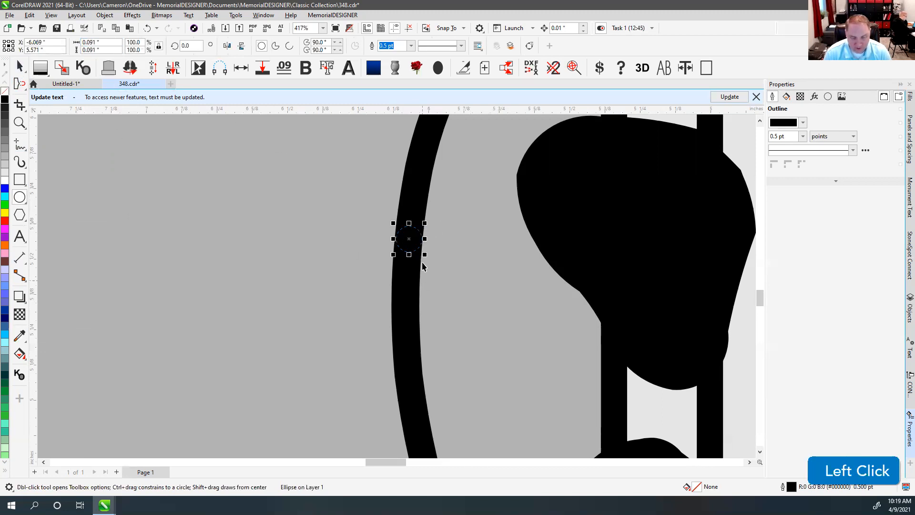
{"action": "key", "text": "Delete"}
Give the palette and brushes artwork a light grey fill that covers the panel's border lines behind it.
{"action": "key", "text": "F4"}
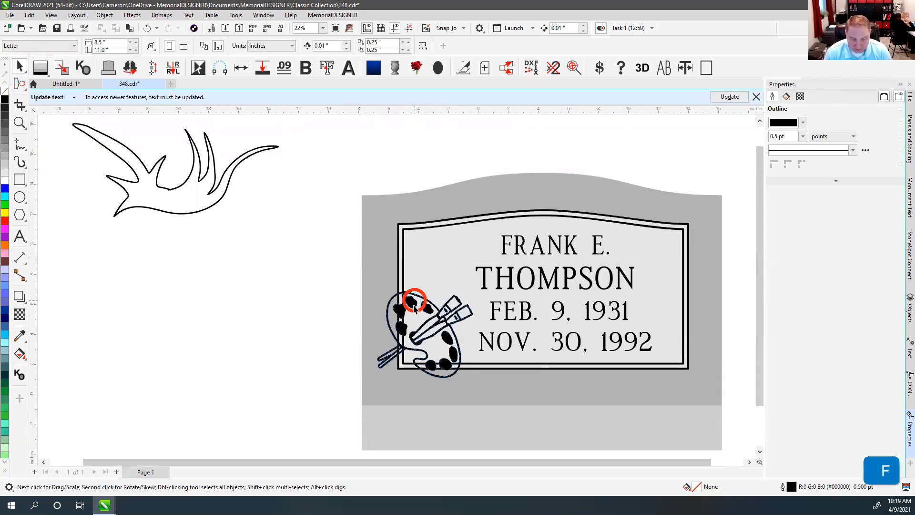
{"action": "left_click", "coordinate": [424, 322]}
{"action": "left_click", "coordinate": [337, 286]}
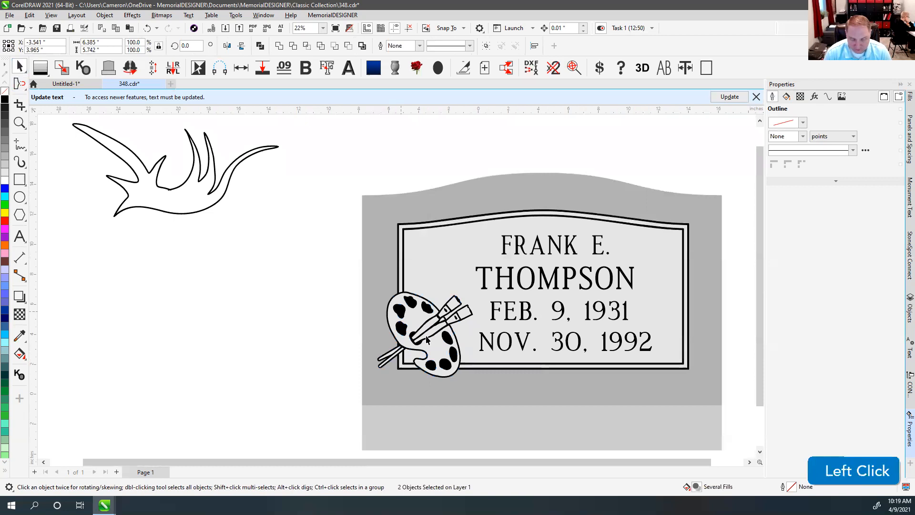
Set the zoom level to 100% with the palette and brushes in view.
{"action": "scroll", "coordinate": [397, 289], "scroll_direction": "up", "scroll_amount": 1}
{"action": "scroll", "coordinate": [397, 289], "scroll_direction": "up", "scroll_amount": 4}
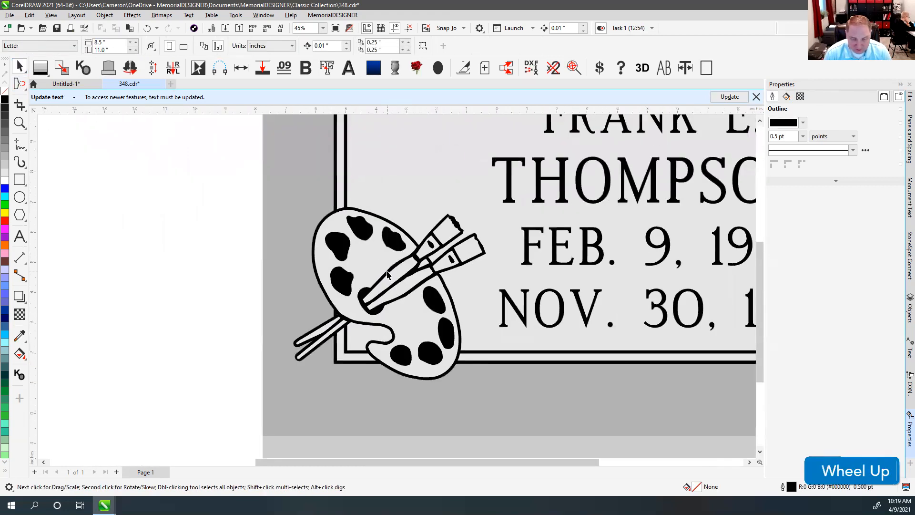
{"action": "scroll", "coordinate": [395, 283], "scroll_direction": "up", "scroll_amount": 1}
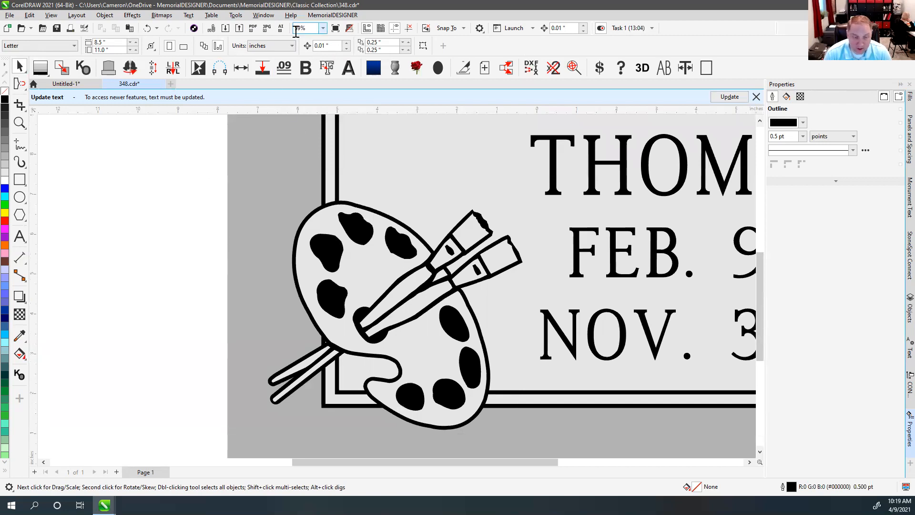
{"action": "left_click", "coordinate": [313, 30]}
{"action": "type", "text": "100"}
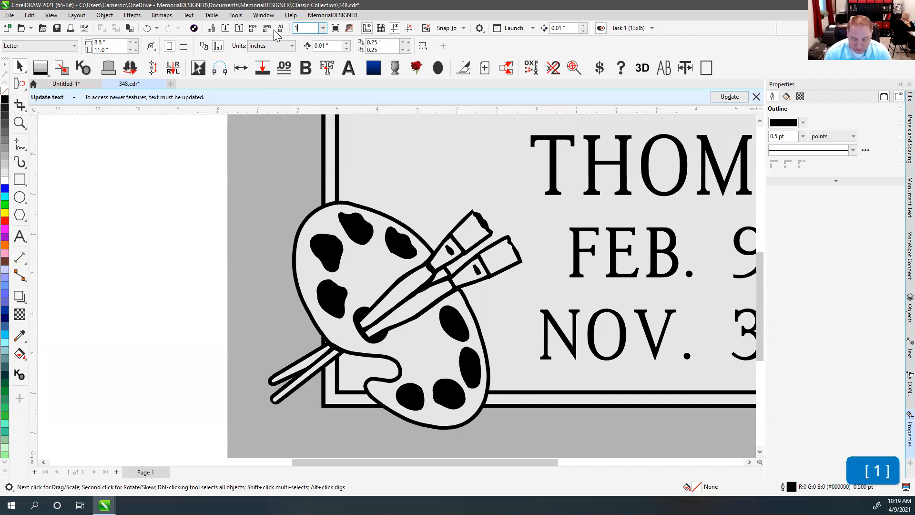
{"action": "key", "text": "Return"}
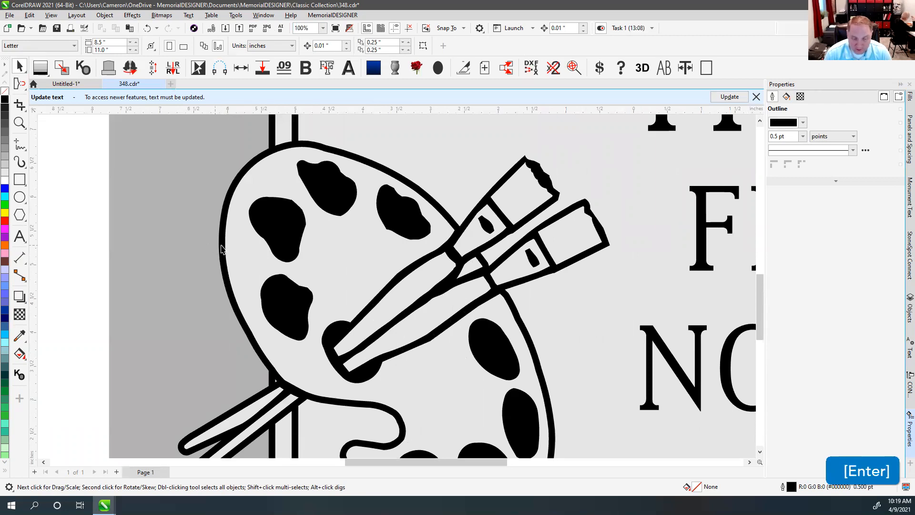
Open the zoom calibration screen from the Zoom/Pan tool options.
{"action": "left_click", "coordinate": [233, 17]}
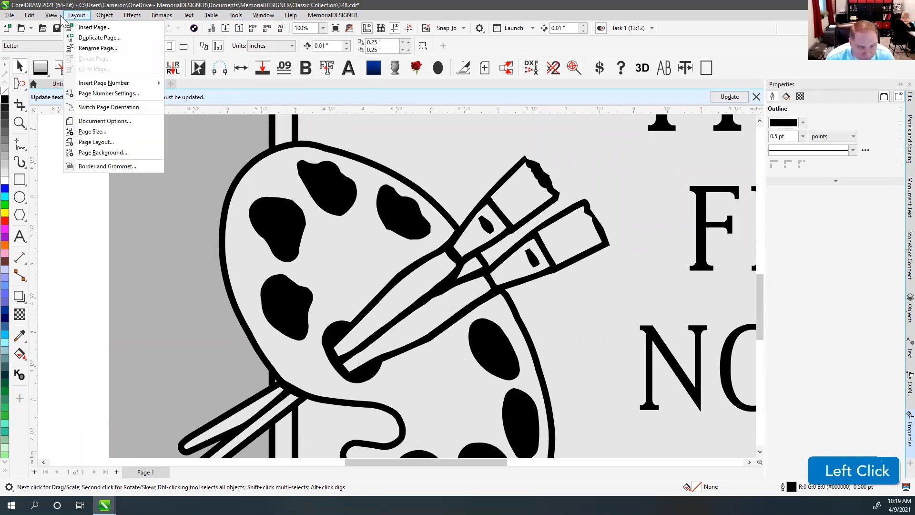
{"action": "mouse_move", "coordinate": [71, 17]}
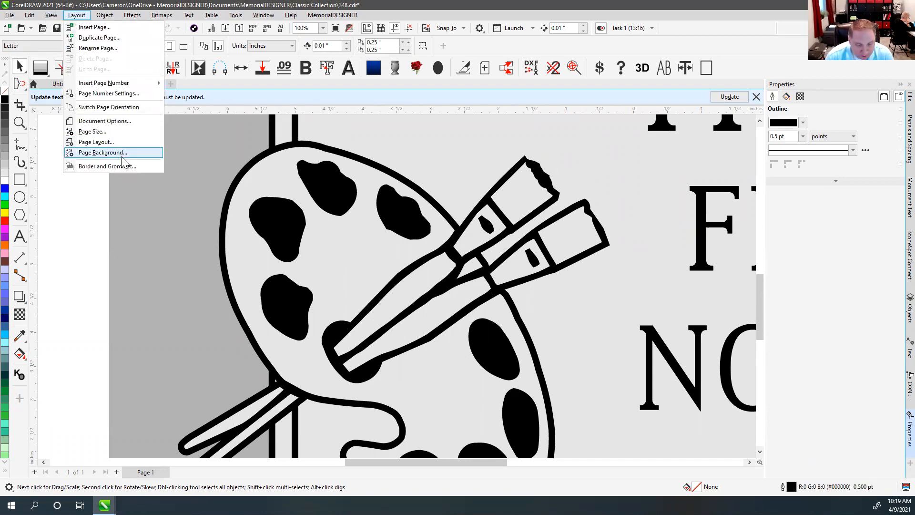
{"action": "left_click", "coordinate": [236, 15]}
{"action": "left_click", "coordinate": [245, 27]}
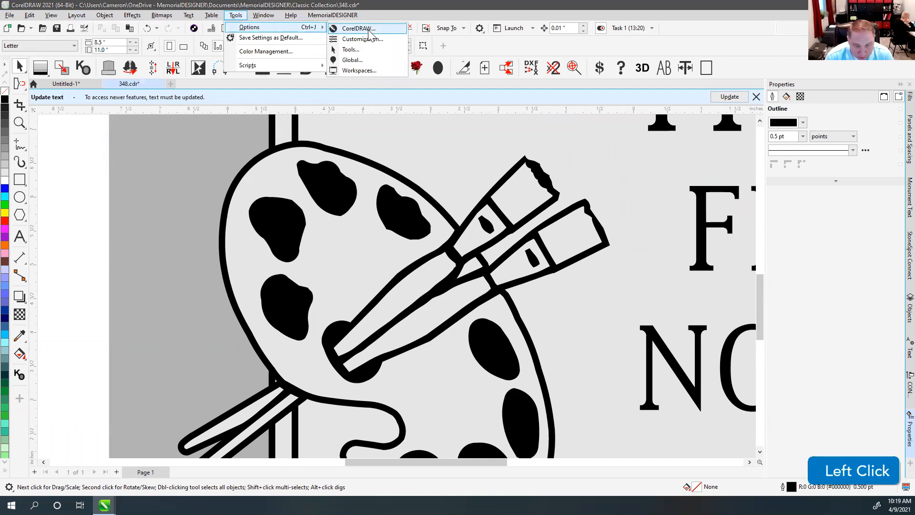
{"action": "left_click", "coordinate": [368, 32]}
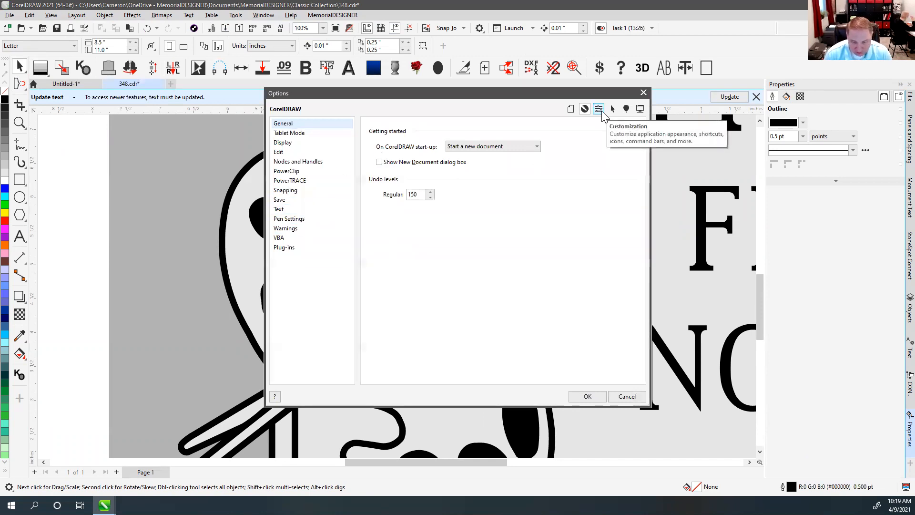
{"action": "left_click", "coordinate": [613, 110]}
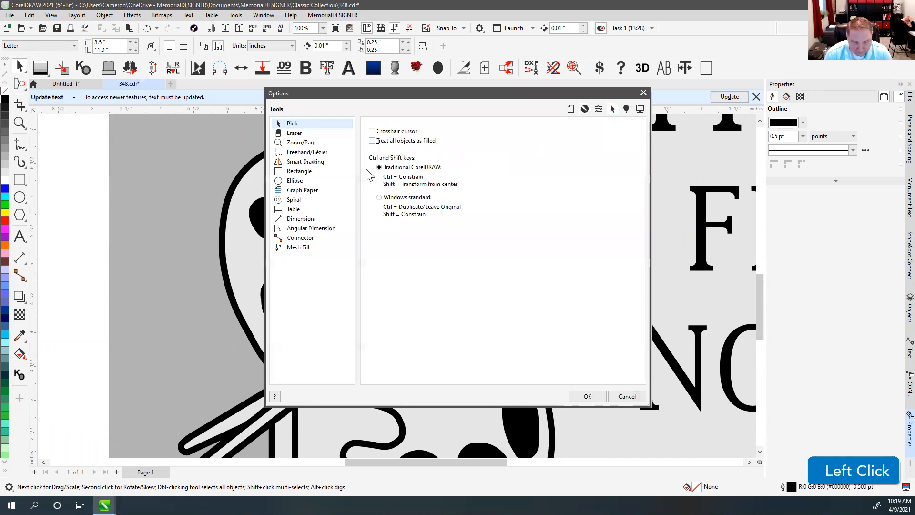
{"action": "left_click", "coordinate": [301, 142]}
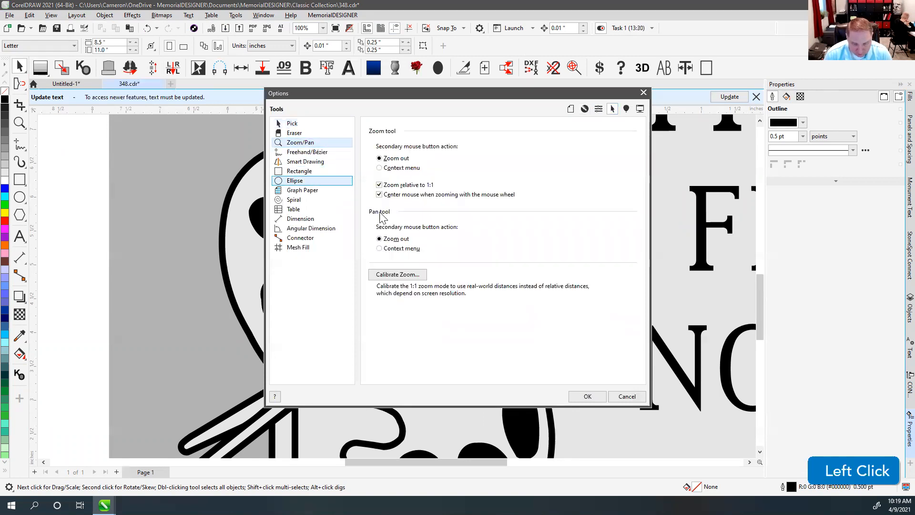
{"action": "left_click", "coordinate": [392, 277]}
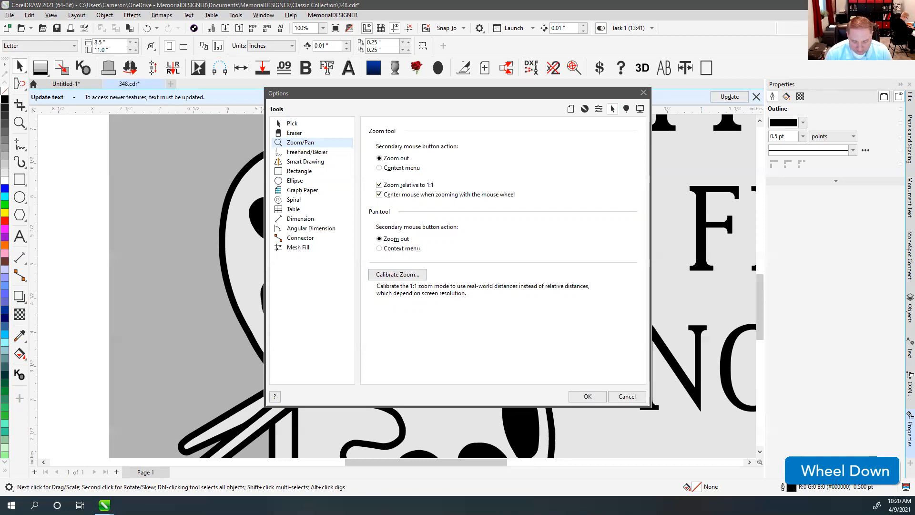
{"action": "left_click", "coordinate": [405, 279]}
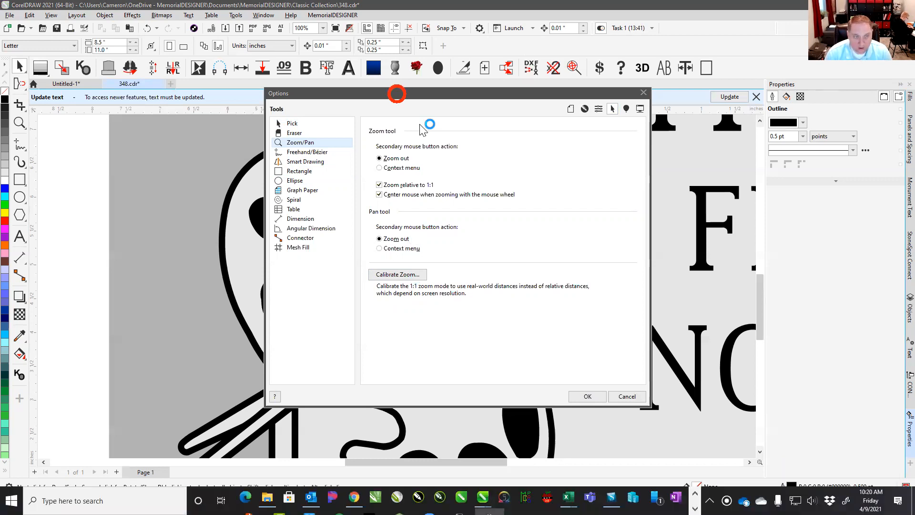
{"action": "left_click", "coordinate": [396, 274]}
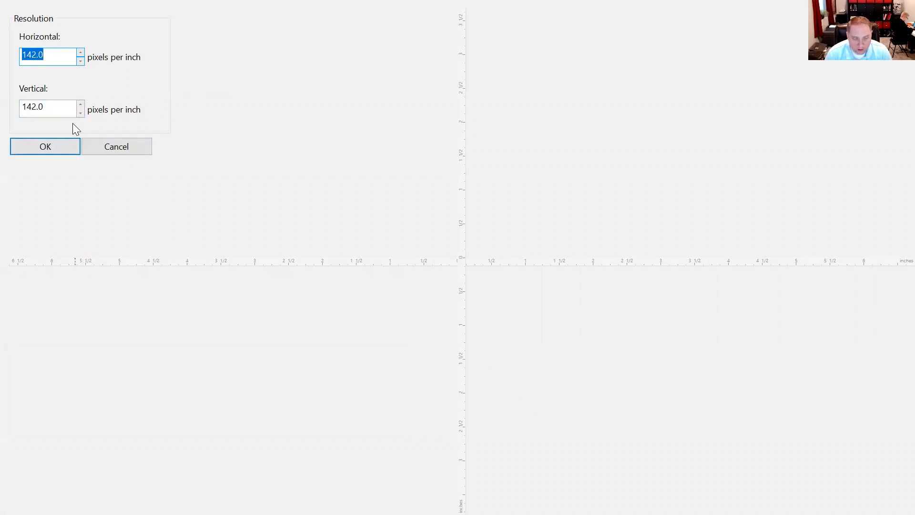
Set the calibration's horizontal and vertical resolution to 100 pixels per inch and accept it.
{"action": "left_click", "coordinate": [463, 131]}
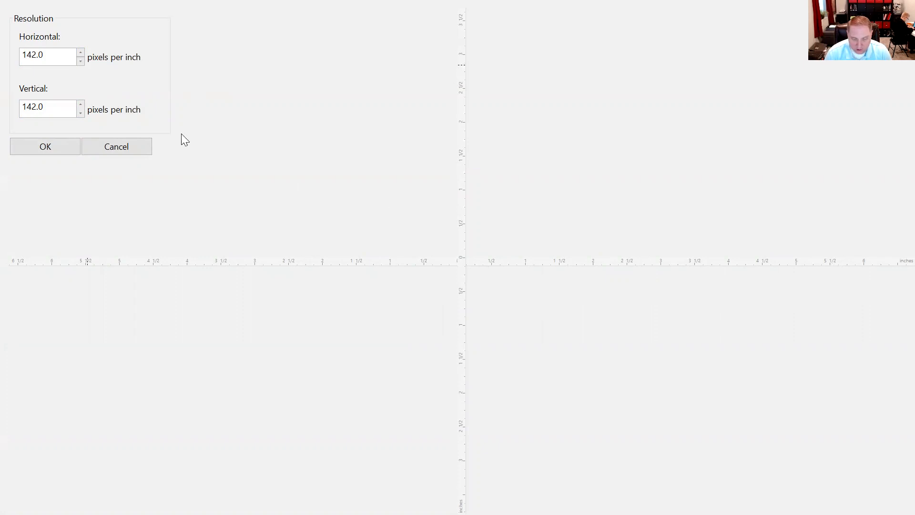
{"action": "left_click_drag", "start_coordinate": [55, 55], "coordinate": [1, 61]}
{"action": "type", "text": "100"}
{"action": "key", "text": "Tab"}
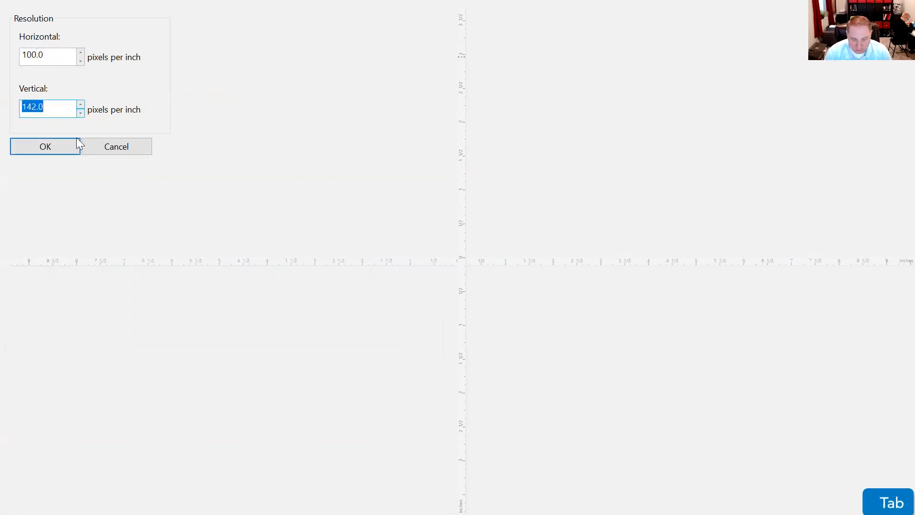
{"action": "double_click", "coordinate": [56, 108]}
{"action": "type", "text": "100"}
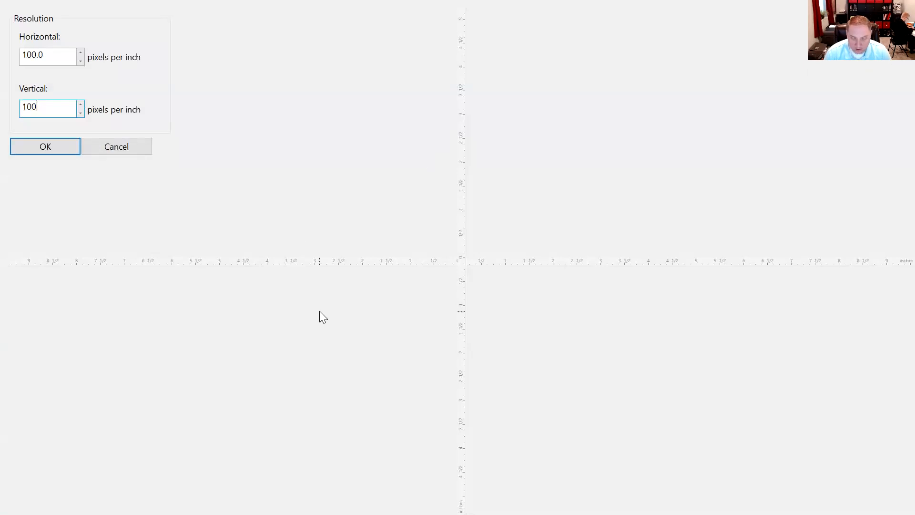
{"action": "left_click", "coordinate": [57, 147]}
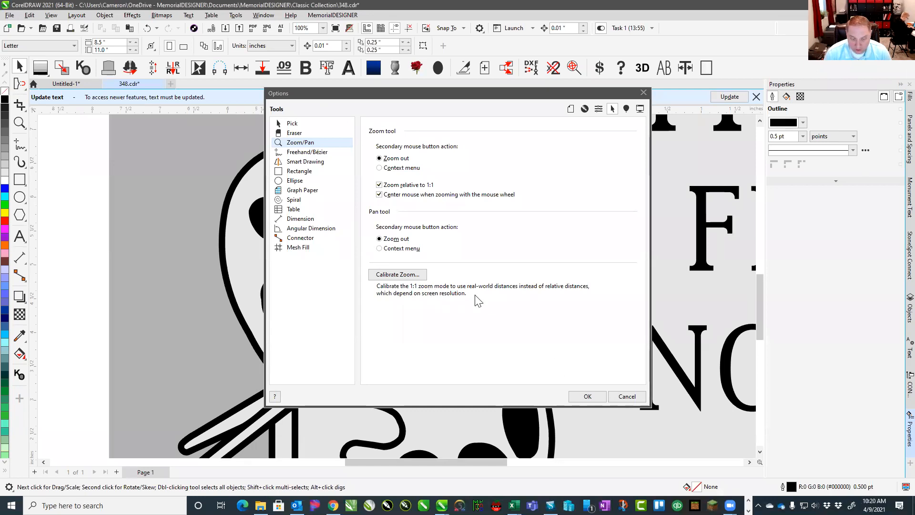
Cancel the Options dialog and return to the palette artwork.
{"action": "left_click", "coordinate": [636, 397]}
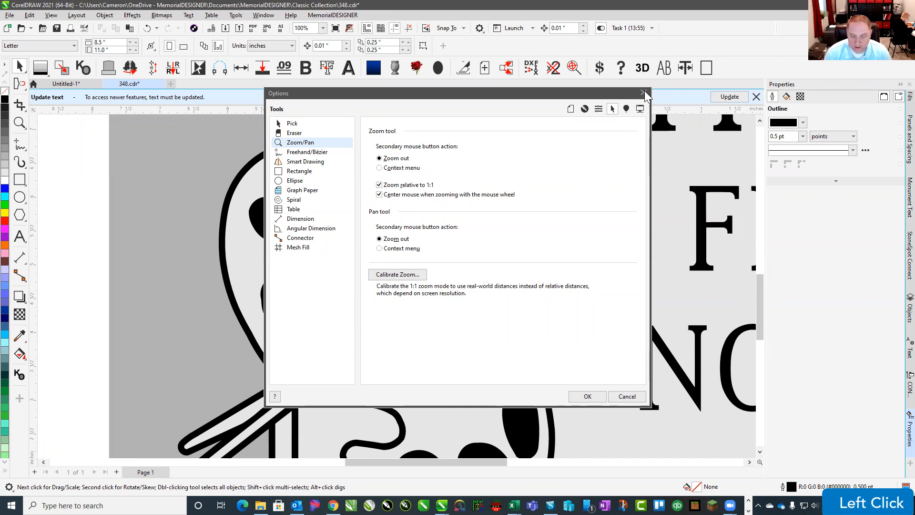
{"action": "left_click", "coordinate": [625, 91]}
{"action": "left_click", "coordinate": [591, 397]}
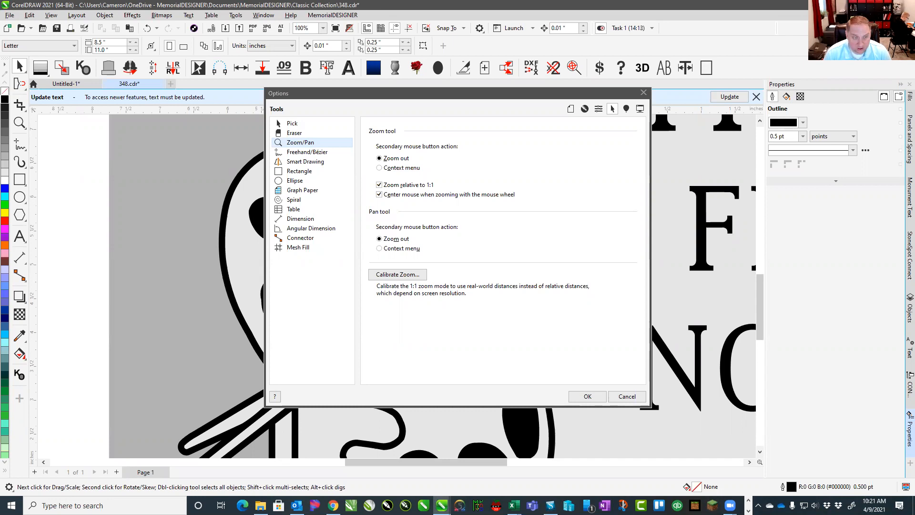
{"action": "scroll", "coordinate": [457, 247], "scroll_direction": "up", "scroll_amount": 1}
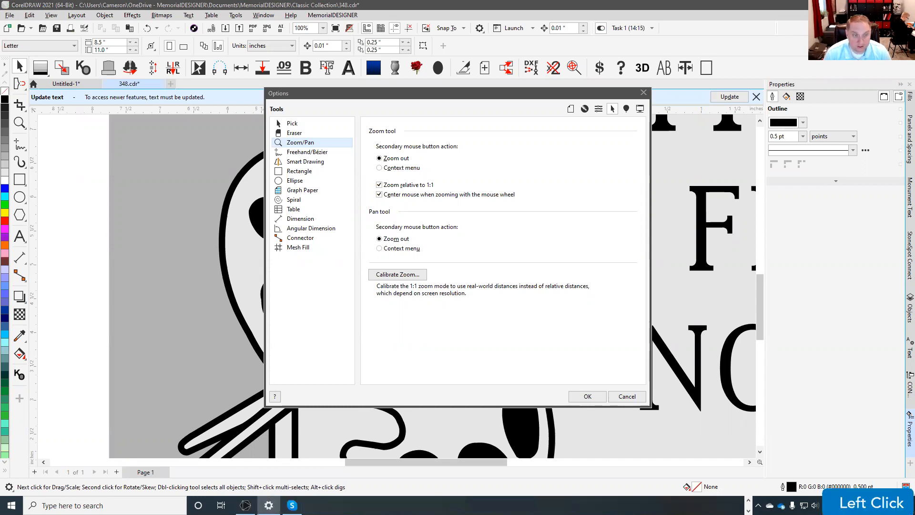
{"action": "scroll", "coordinate": [457, 247], "scroll_direction": "down", "scroll_amount": 1}
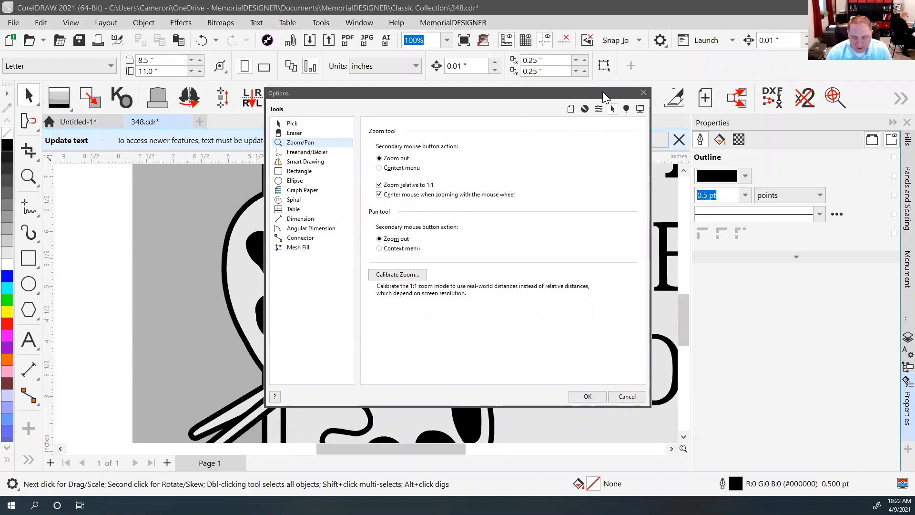
{"action": "left_click", "coordinate": [627, 396]}
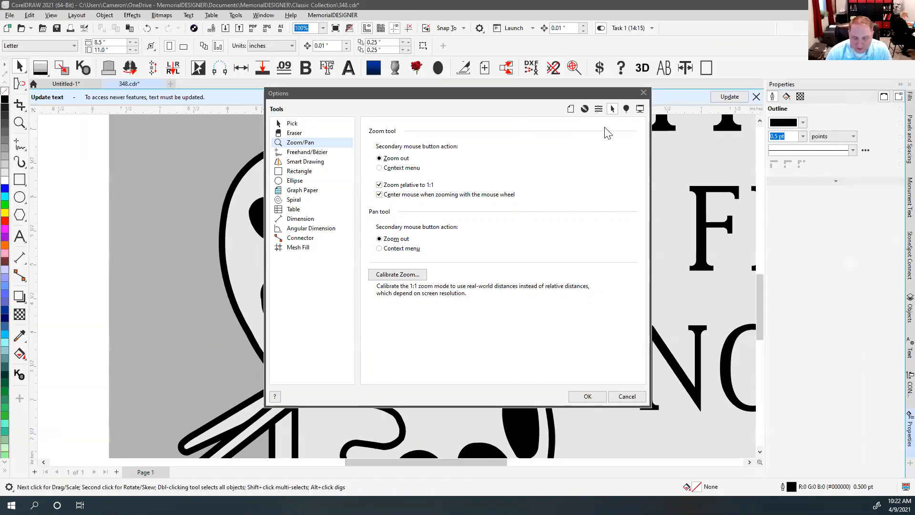
{"action": "left_click", "coordinate": [79, 161]}
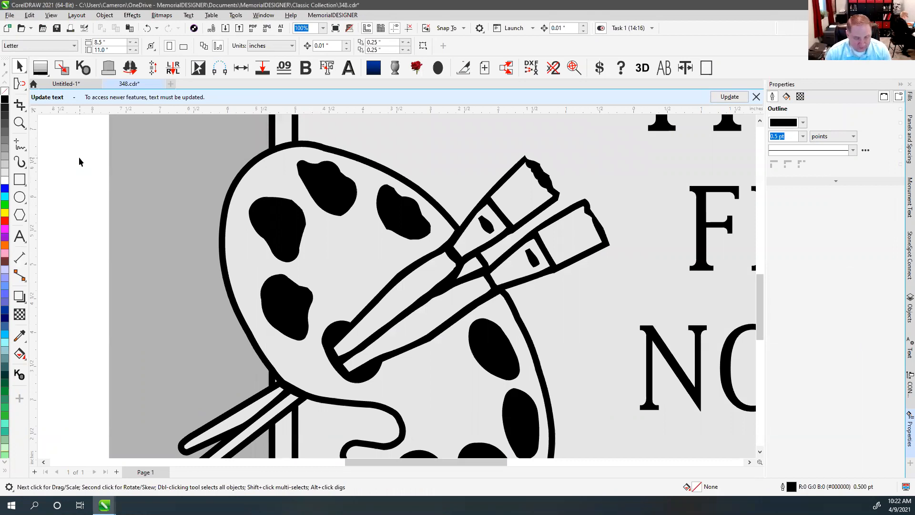
With a 2-inch Smudge nib, pull a long branch out of the antler-like curve's right end and a shorter one down from its underside.
{"action": "key", "text": "F4"}
{"action": "left_click", "coordinate": [22, 86]}
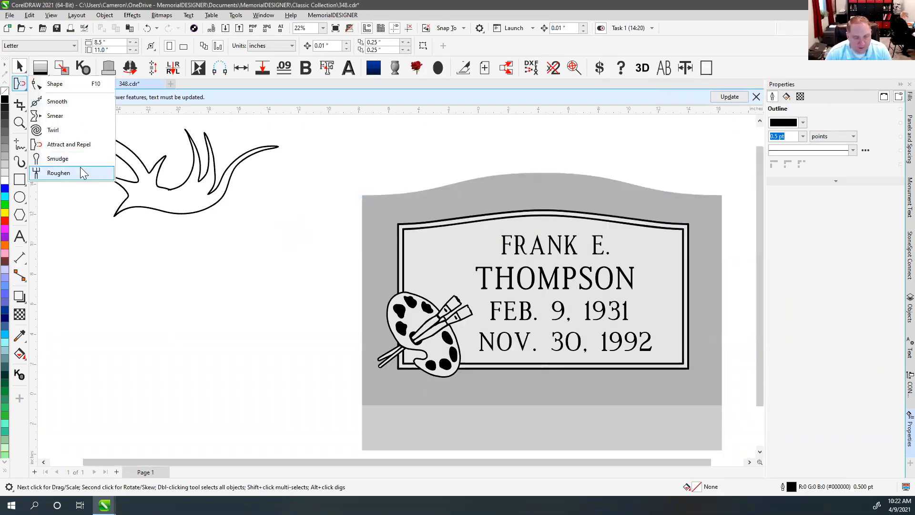
{"action": "left_click", "coordinate": [64, 159]}
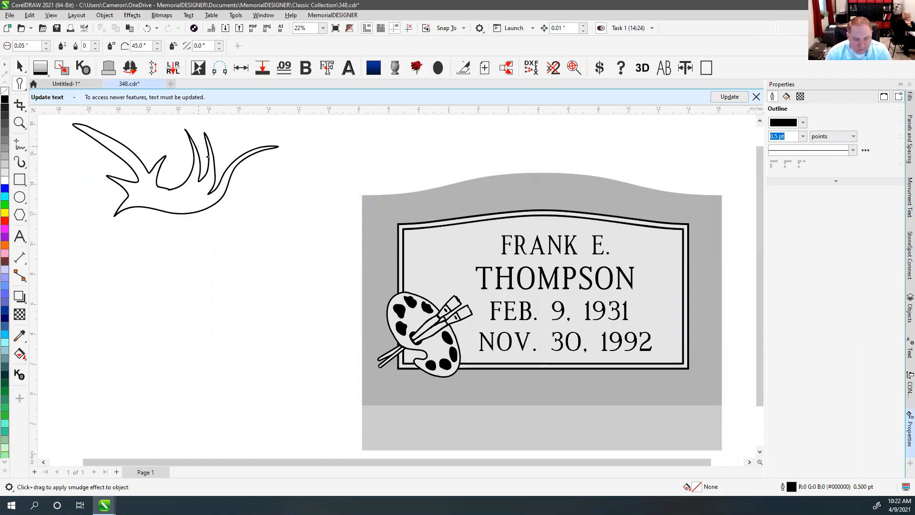
{"action": "left_click", "coordinate": [28, 45]}
{"action": "type", "text": "2"}
{"action": "key", "text": "Return"}
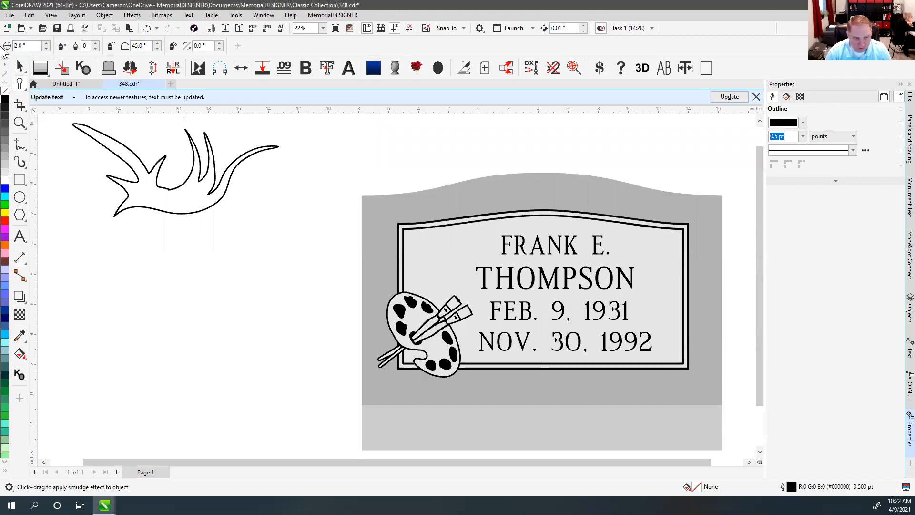
{"action": "scroll", "coordinate": [209, 195], "scroll_direction": "up", "scroll_amount": 1}
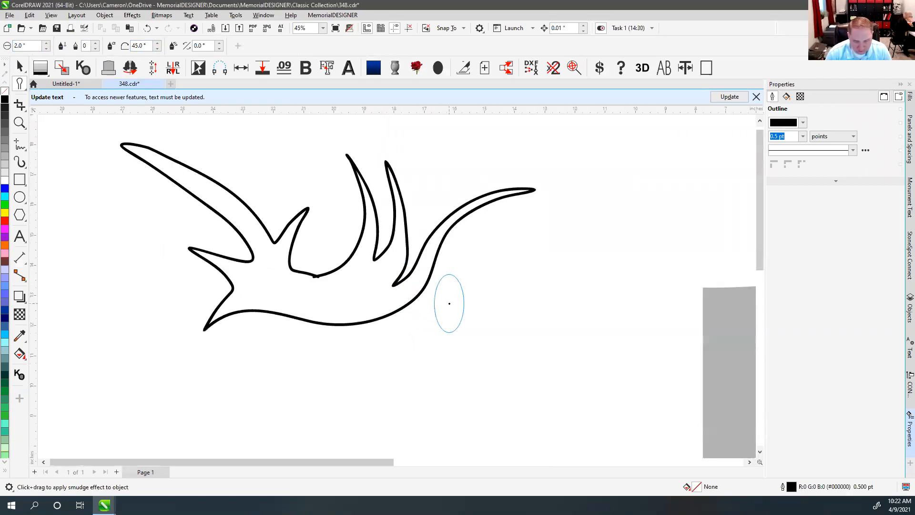
{"action": "mouse_move", "coordinate": [429, 292]}
{"action": "left_mouse_down"}
{"action": "mouse_move", "coordinate": [425, 283]}
{"action": "mouse_move", "coordinate": [505, 296]}
{"action": "mouse_move", "coordinate": [648, 191]}
{"action": "mouse_move", "coordinate": [690, 180]}
{"action": "left_mouse_up"}
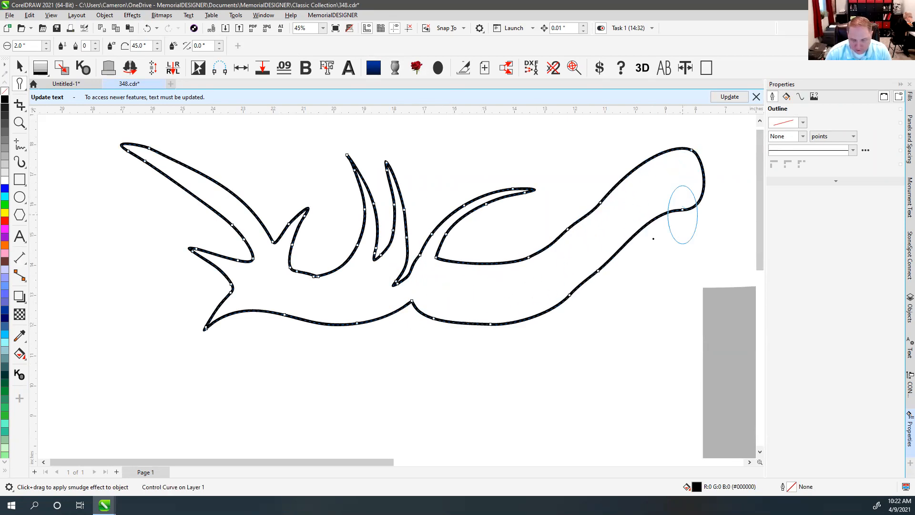
{"action": "mouse_move", "coordinate": [328, 299]}
{"action": "left_mouse_down"}
{"action": "mouse_move", "coordinate": [336, 330]}
{"action": "mouse_move", "coordinate": [299, 395]}
{"action": "mouse_move", "coordinate": [280, 408]}
{"action": "left_mouse_up"}
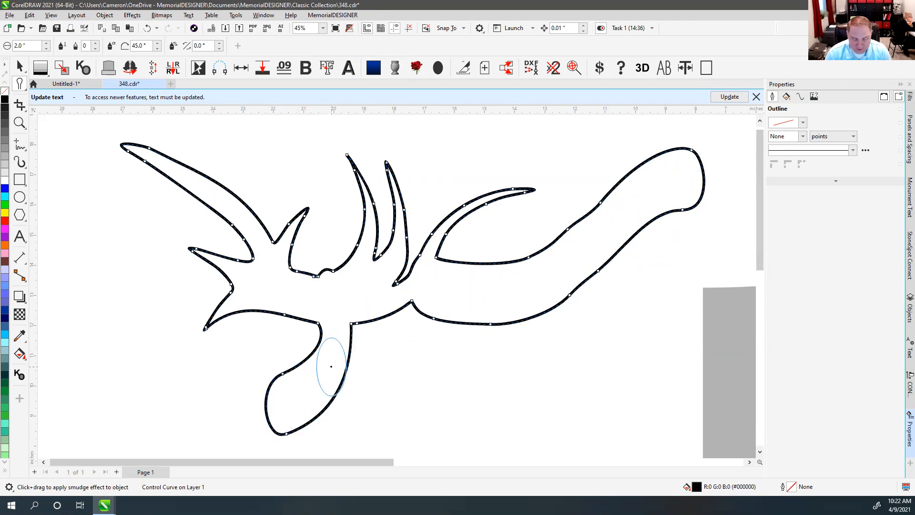
{"action": "left_click", "coordinate": [19, 88]}
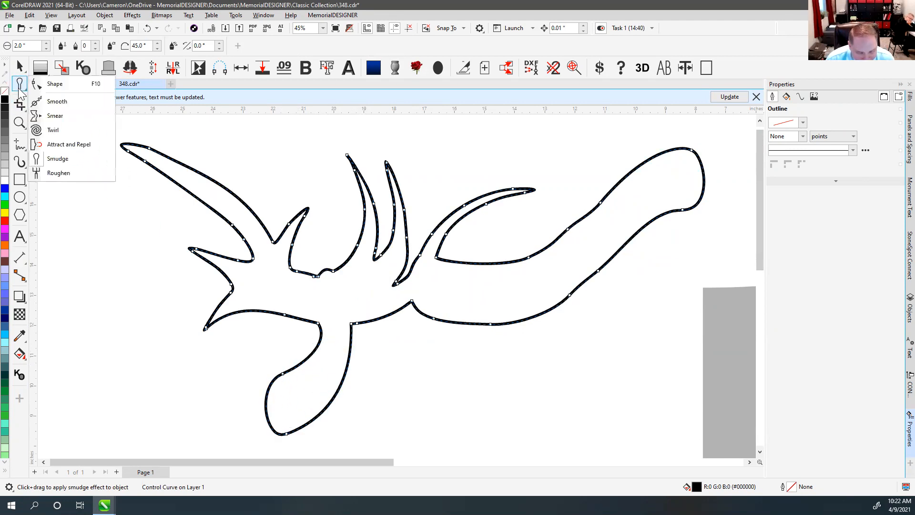
{"action": "left_click", "coordinate": [20, 105]}
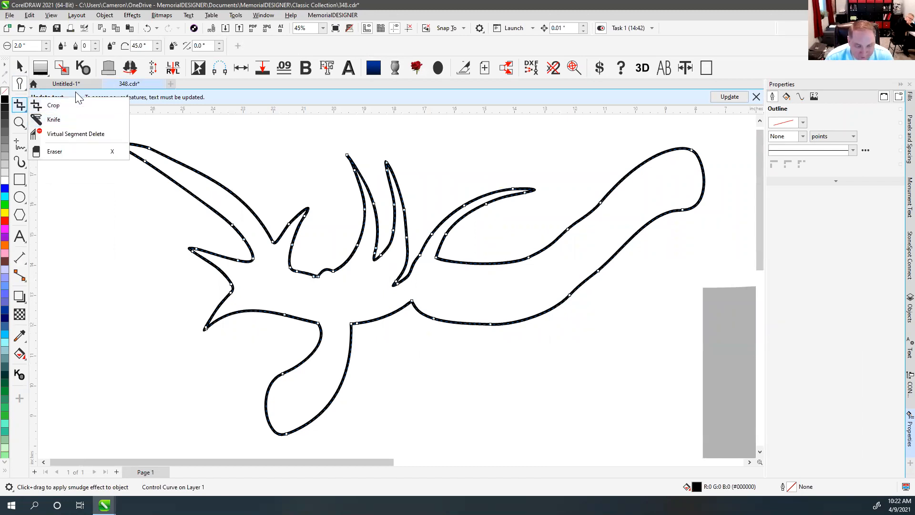
{"action": "left_click", "coordinate": [20, 84]}
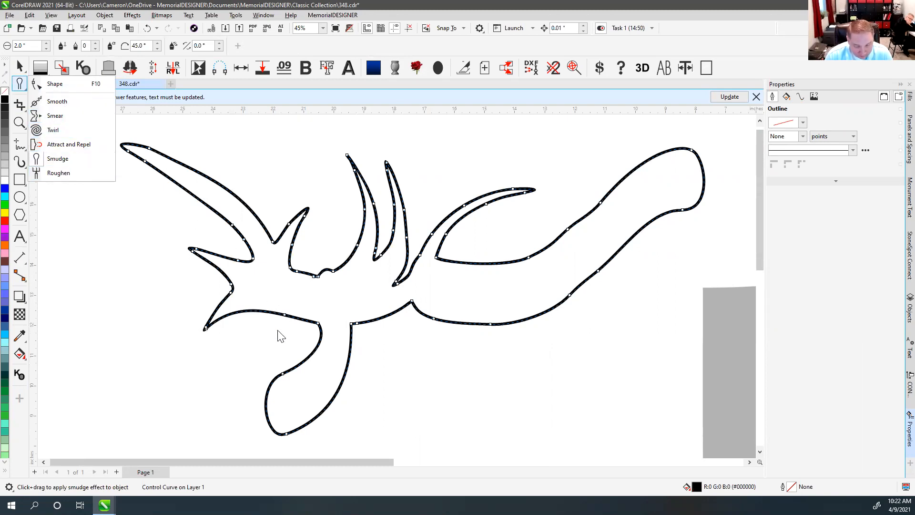
Smudge a small bump on the curve's underside and stretch its left end into a long branch running up and to the left.
{"action": "left_click", "coordinate": [272, 305]}
{"action": "left_click_drag", "start_coordinate": [248, 291], "coordinate": [135, 319]}
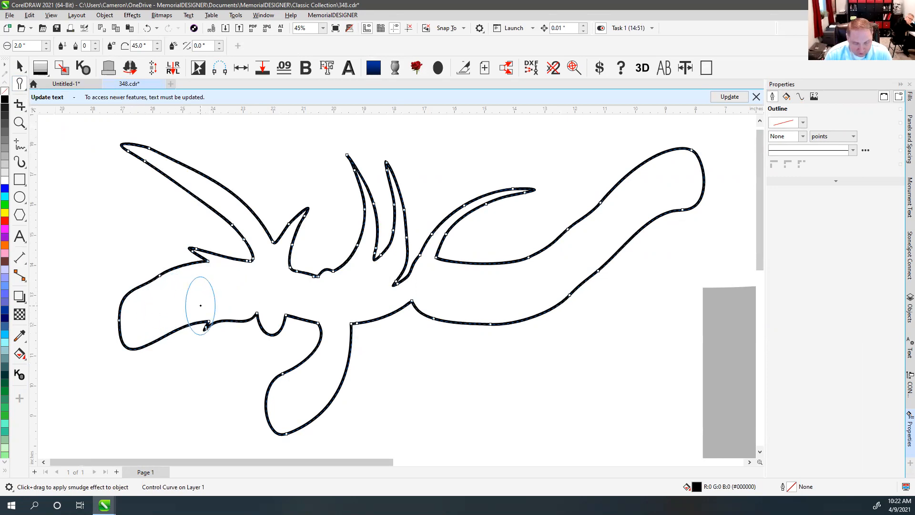
{"action": "scroll", "coordinate": [200, 305], "scroll_direction": "down", "scroll_amount": 1}
{"action": "left_click_drag", "start_coordinate": [374, 280], "coordinate": [114, 172]}
{"action": "scroll", "coordinate": [272, 266], "scroll_direction": "down", "scroll_amount": 3}
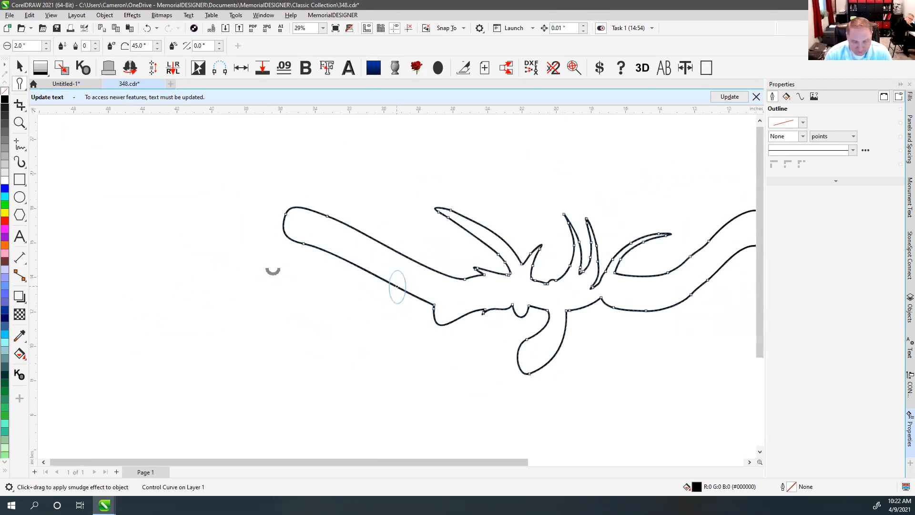
Smudge two tines downward and two upward from the long left branch, and extend the branch's tip further left.
{"action": "left_click_drag", "start_coordinate": [379, 274], "coordinate": [306, 427]}
{"action": "left_click_drag", "start_coordinate": [319, 238], "coordinate": [236, 368]}
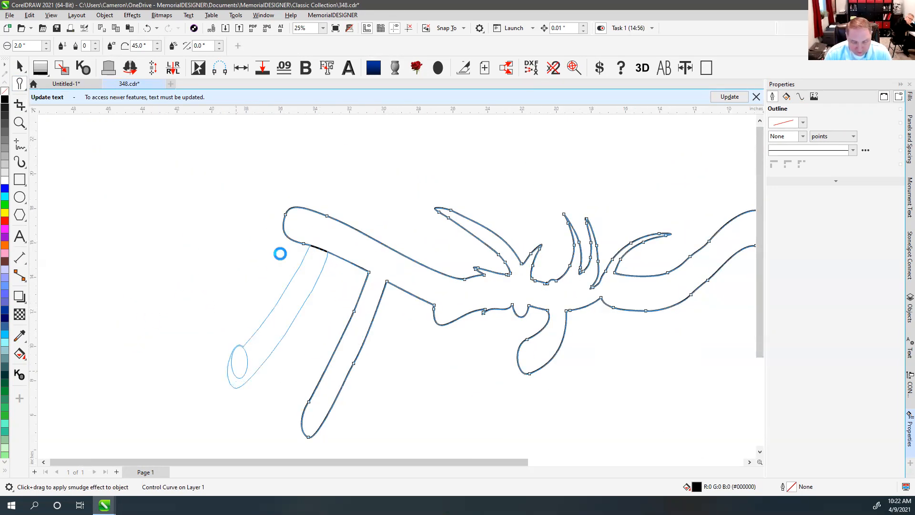
{"action": "mouse_move", "coordinate": [296, 230]}
{"action": "left_mouse_down"}
{"action": "mouse_move", "coordinate": [91, 233]}
{"action": "mouse_move", "coordinate": [350, 151]}
{"action": "mouse_move", "coordinate": [352, 135]}
{"action": "left_mouse_up"}
{"action": "left_click_drag", "start_coordinate": [352, 231], "coordinate": [435, 149]}
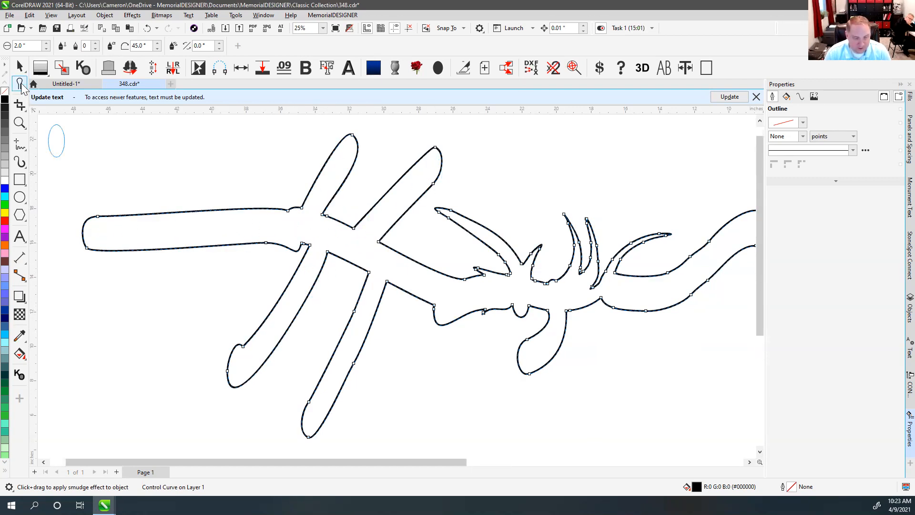
Smudge a fan of four more upward tines from the left branch's extended end.
{"action": "left_click_drag", "start_coordinate": [208, 213], "coordinate": [186, 146]}
{"action": "mouse_move", "coordinate": [169, 213]}
{"action": "left_mouse_down"}
{"action": "mouse_move", "coordinate": [144, 150]}
{"action": "mouse_move", "coordinate": [114, 125]}
{"action": "mouse_move", "coordinate": [86, 159]}
{"action": "left_mouse_up"}
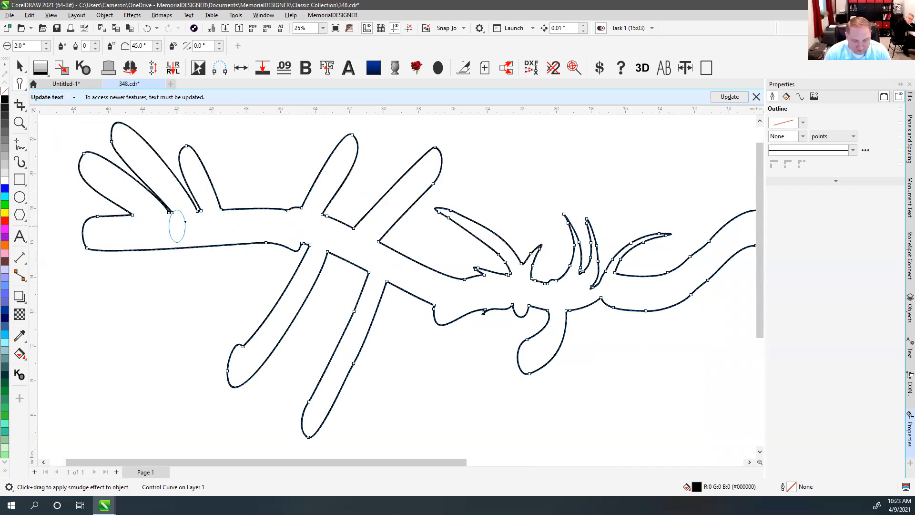
{"action": "left_click_drag", "start_coordinate": [227, 210], "coordinate": [267, 134]}
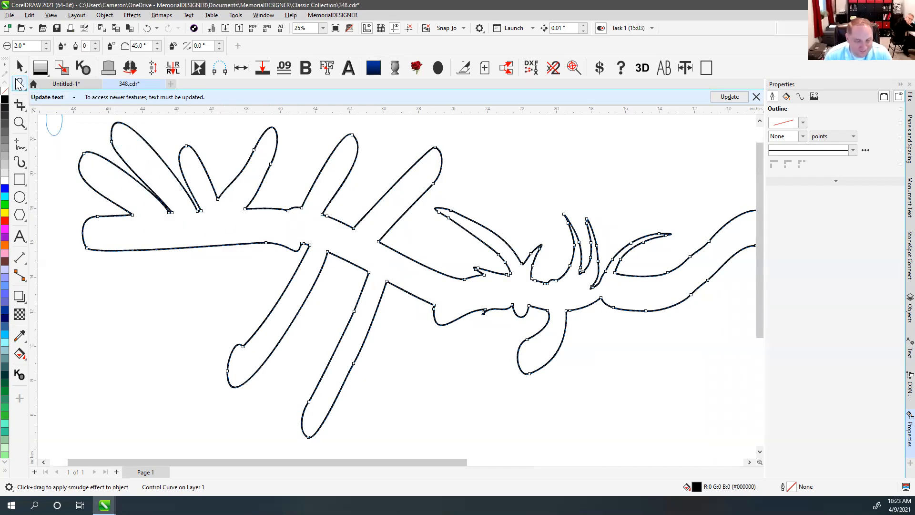
{"action": "left_click", "coordinate": [19, 83]}
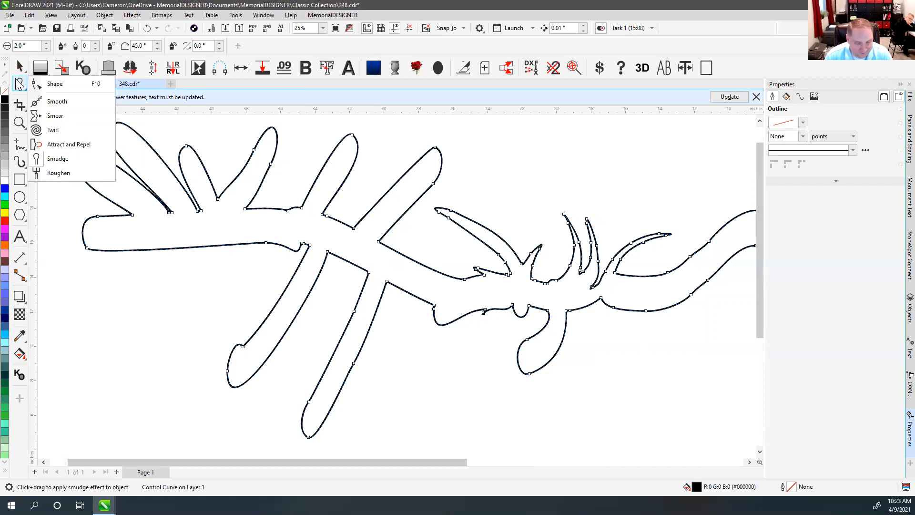
Roughen the short tines on the upper side of the antler-like curve's left branch with a 2-inch Roughen nib.
{"action": "left_click", "coordinate": [61, 174]}
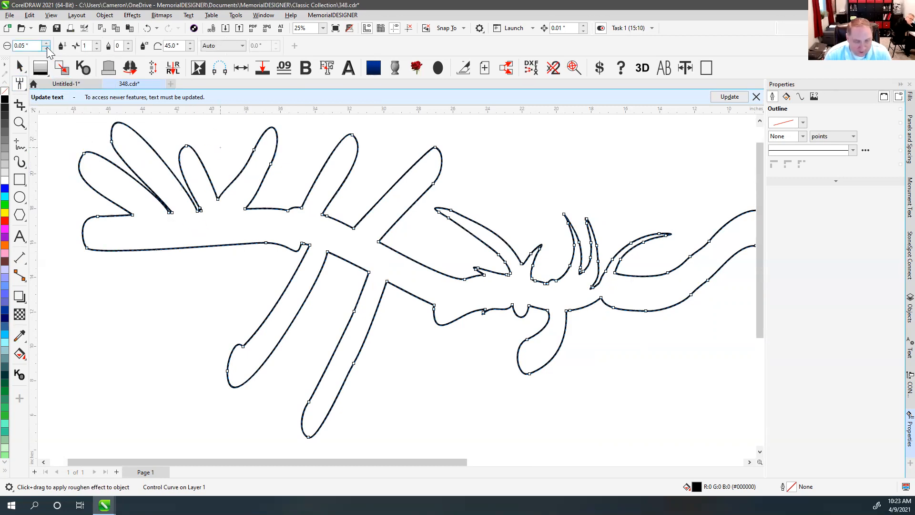
{"action": "key", "text": "Return"}
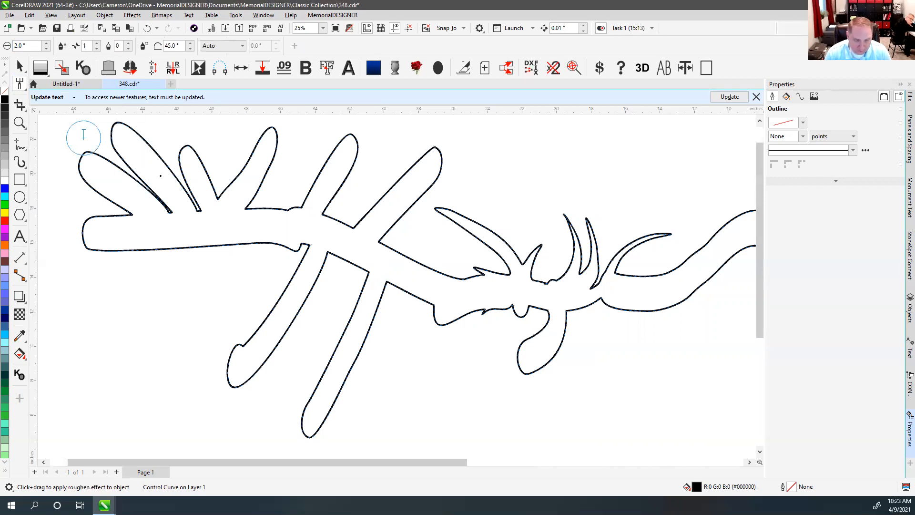
{"action": "mouse_move", "coordinate": [229, 190]}
{"action": "left_mouse_down"}
{"action": "mouse_move", "coordinate": [252, 150]}
{"action": "mouse_move", "coordinate": [254, 196]}
{"action": "mouse_move", "coordinate": [241, 218]}
{"action": "left_mouse_up"}
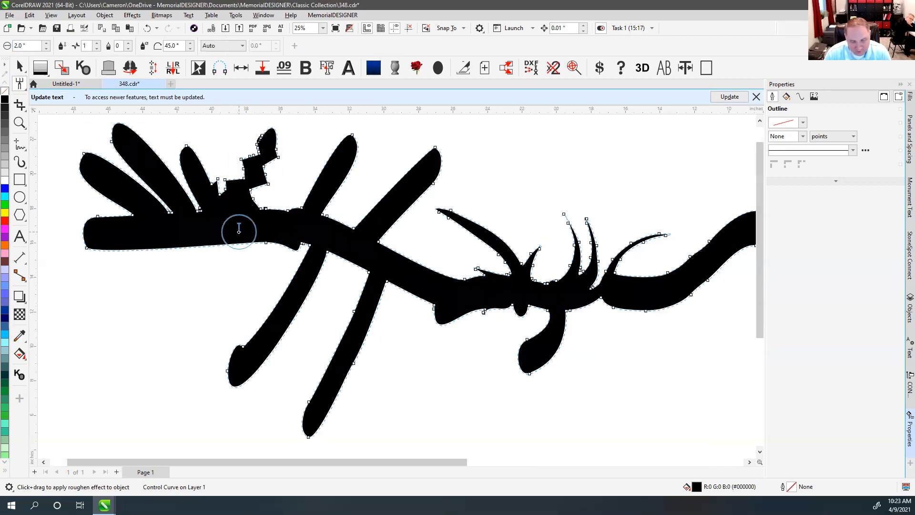
Try the Roughen tool on the left edge of the headstone's light grey base and undo it.
{"action": "scroll", "coordinate": [409, 288], "scroll_direction": "down", "scroll_amount": 2}
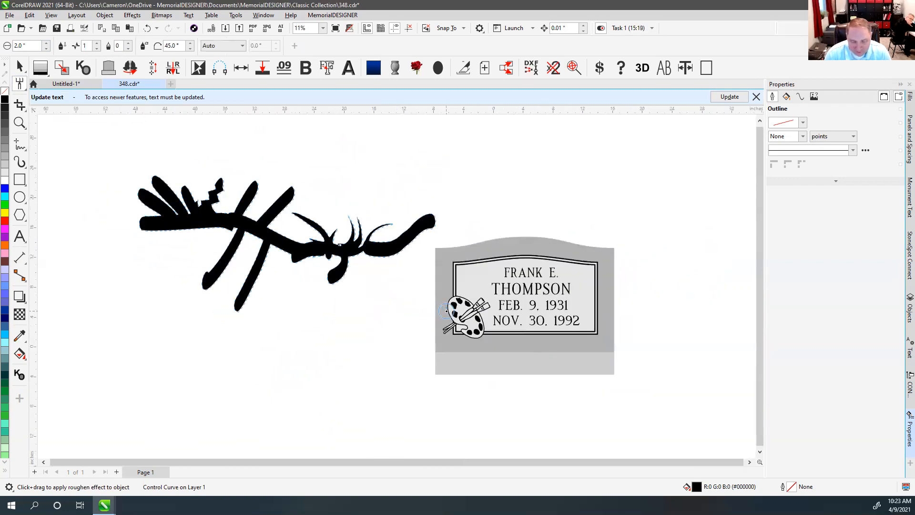
{"action": "scroll", "coordinate": [397, 286], "scroll_direction": "up", "scroll_amount": 3}
{"action": "mouse_move", "coordinate": [388, 281]}
{"action": "left_mouse_down"}
{"action": "mouse_move", "coordinate": [378, 303]}
{"action": "mouse_move", "coordinate": [360, 312]}
{"action": "mouse_move", "coordinate": [378, 306]}
{"action": "mouse_move", "coordinate": [373, 277]}
{"action": "left_mouse_up"}
{"action": "key", "text": "ctrl+z"}
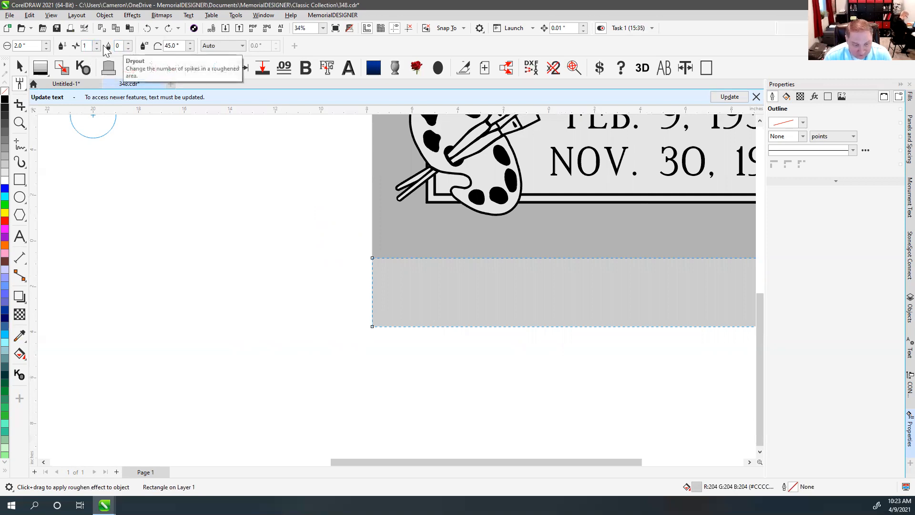
Select and delete the roughened antler-like curve, leaving only the headstone design.
{"action": "left_click", "coordinate": [21, 67]}
{"action": "left_click", "coordinate": [267, 224]}
{"action": "key", "text": "F4"}
{"action": "left_click", "coordinate": [294, 246]}
{"action": "key", "text": "Delete"}
{"action": "key", "text": "F4"}
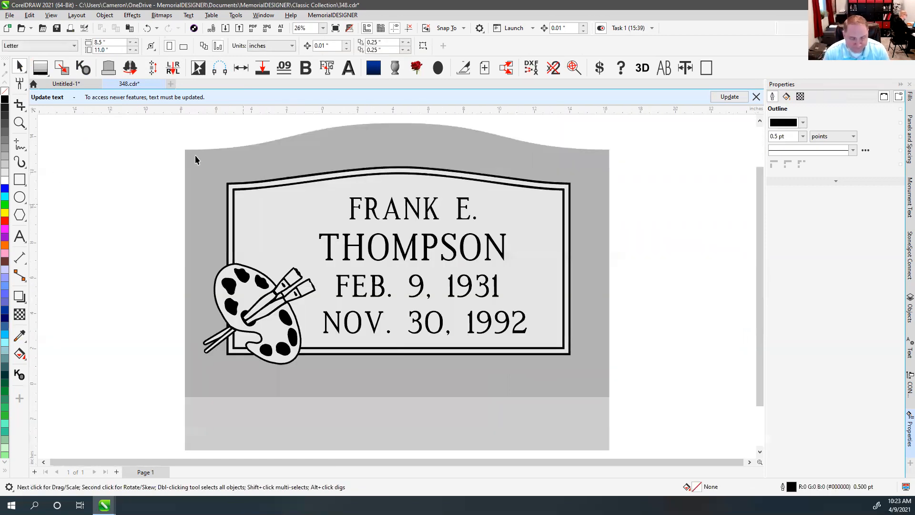
Select the whole headstone design, crop it to an area about 16.4 by 16.3 inches over its lower-left part, and undo the crop.
{"action": "left_click", "coordinate": [21, 86]}
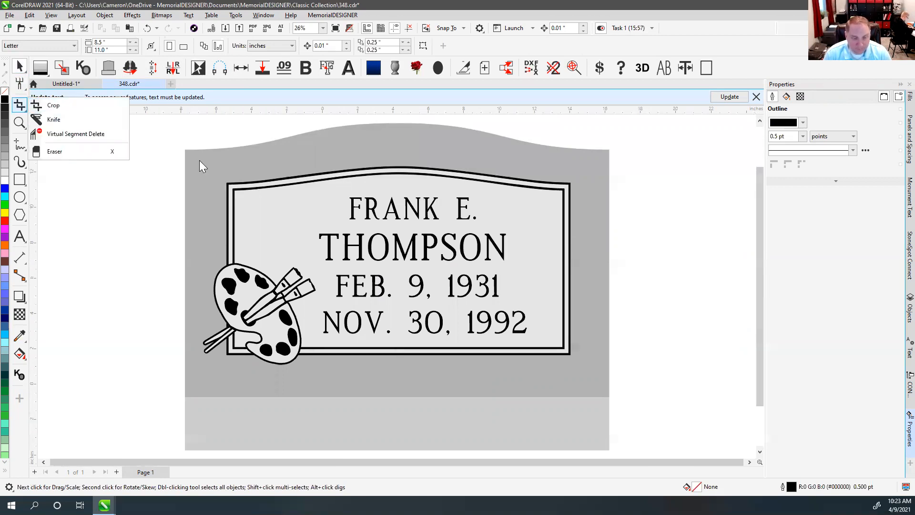
{"action": "left_click", "coordinate": [172, 139]}
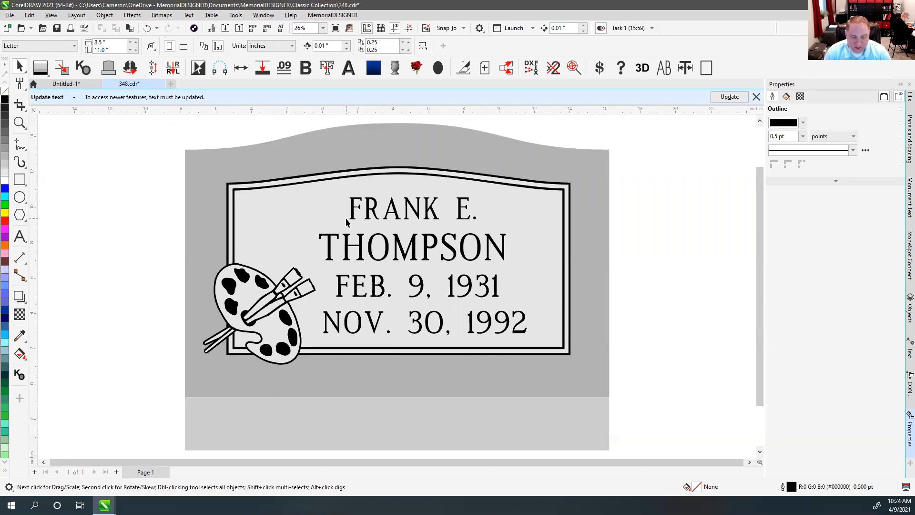
{"action": "scroll", "coordinate": [347, 221], "scroll_direction": "down", "scroll_amount": 2}
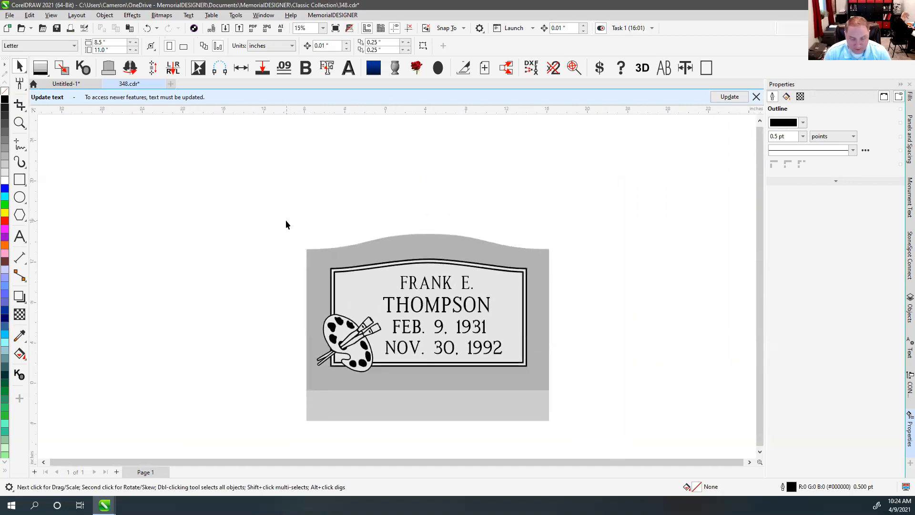
{"action": "left_click_drag", "start_coordinate": [263, 228], "coordinate": [593, 450]}
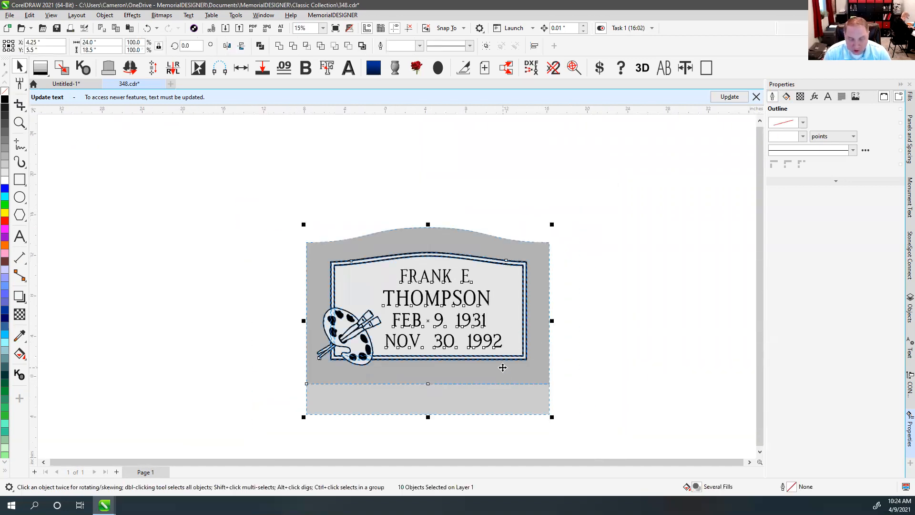
{"action": "left_click", "coordinate": [21, 105]}
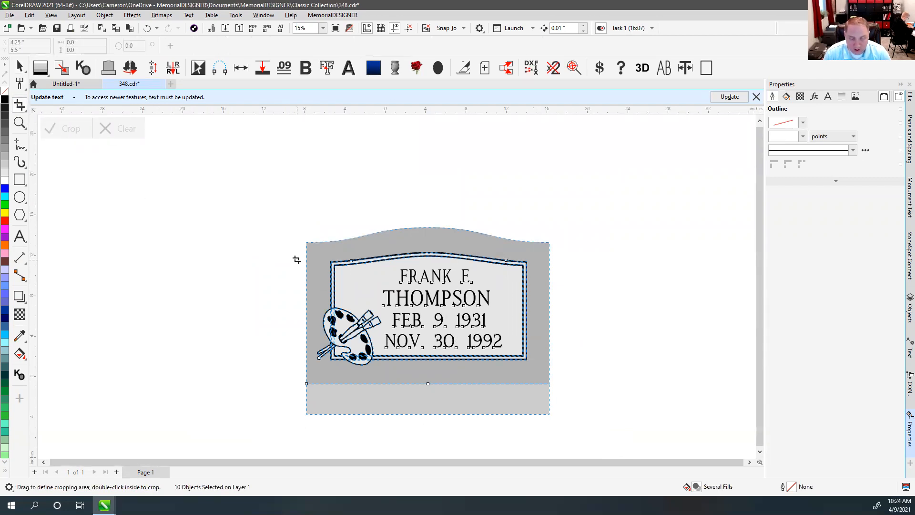
{"action": "left_click_drag", "start_coordinate": [277, 263], "coordinate": [442, 427]}
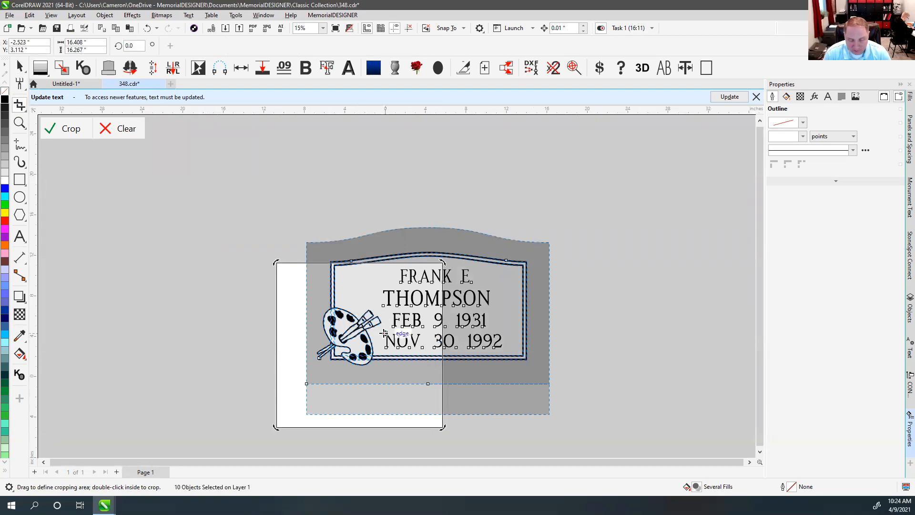
{"action": "double_click", "coordinate": [405, 328]}
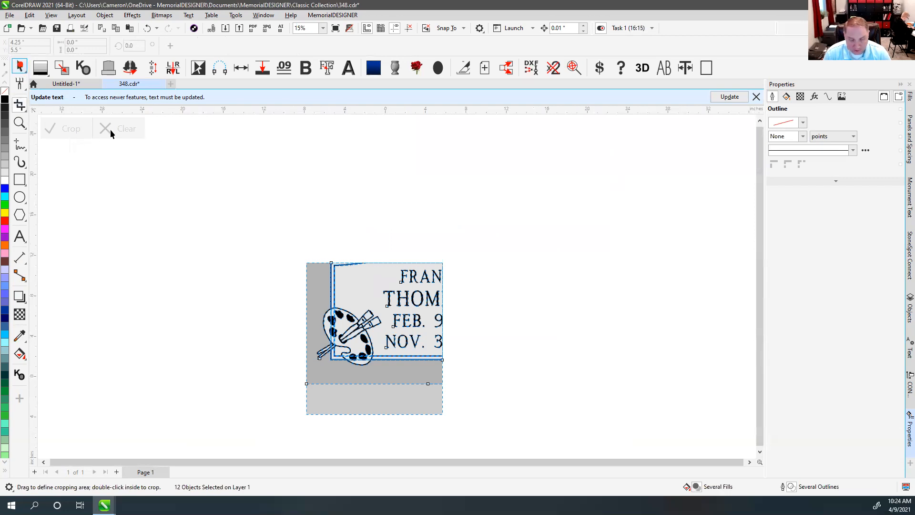
{"action": "key", "text": "space"}
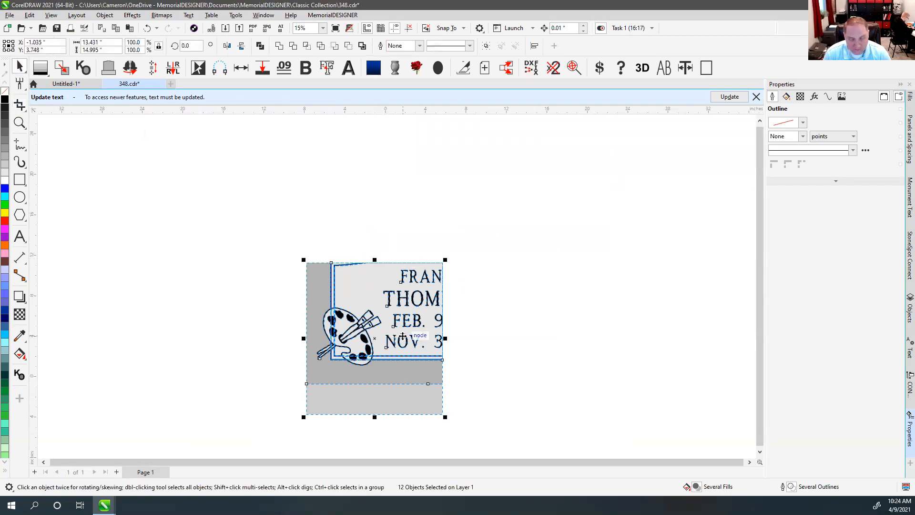
{"action": "left_click", "coordinate": [238, 214]}
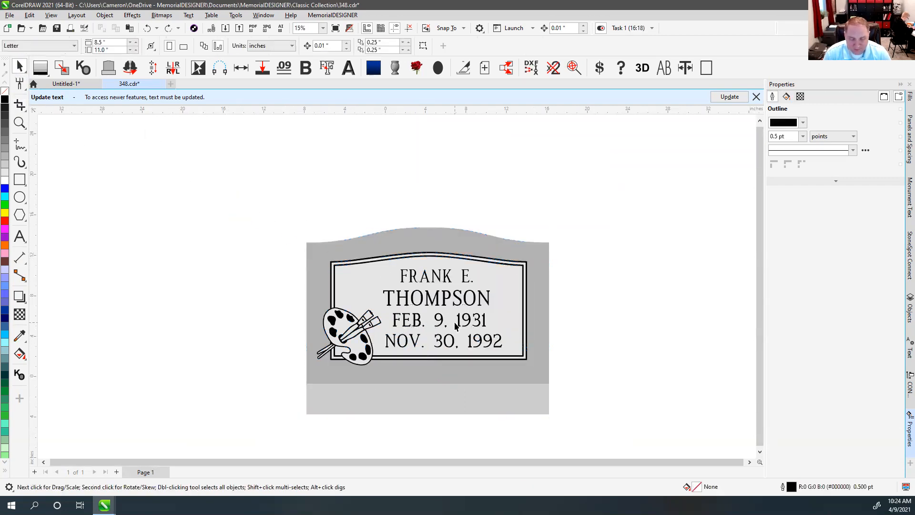
Select the whole headstone design and place a copy beside it on the right, centred at about X 37.95 inches.
{"action": "scroll", "coordinate": [386, 281], "scroll_direction": "down", "scroll_amount": 3}
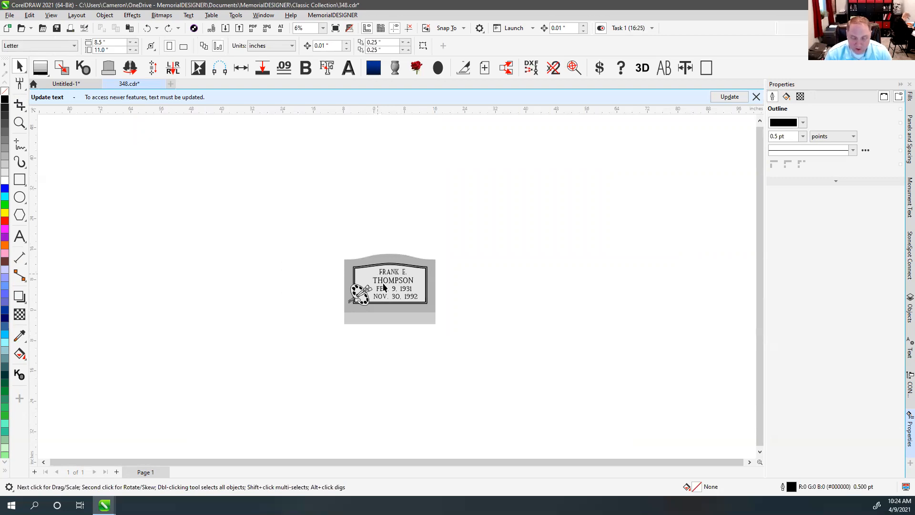
{"action": "scroll", "coordinate": [381, 299], "scroll_direction": "up", "scroll_amount": 1}
{"action": "scroll", "coordinate": [413, 293], "scroll_direction": "up", "scroll_amount": 1}
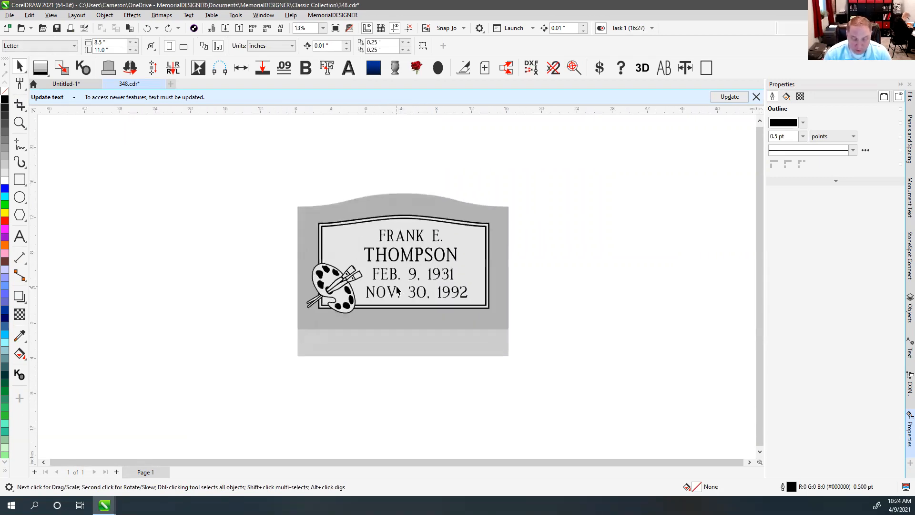
{"action": "left_click_drag", "start_coordinate": [330, 227], "coordinate": [596, 403]}
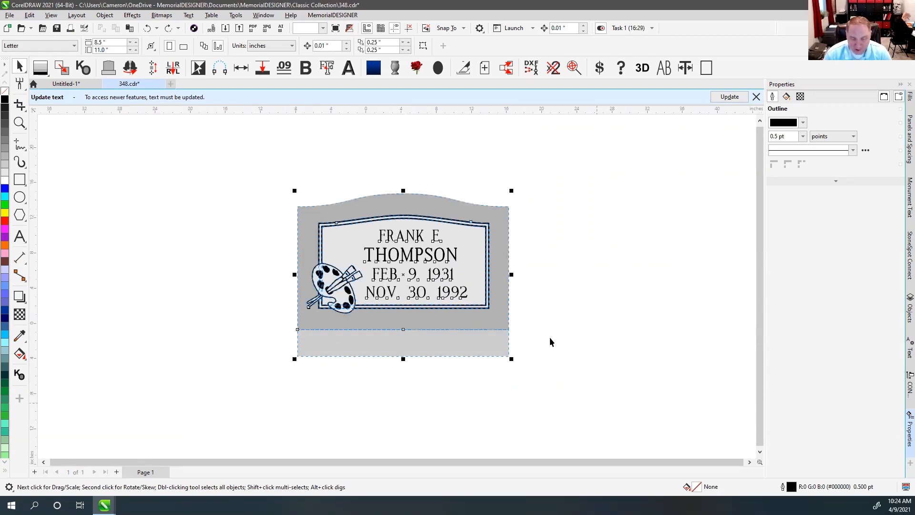
{"action": "scroll", "coordinate": [548, 337], "scroll_direction": "down", "scroll_amount": 2}
{"action": "left_click_drag", "start_coordinate": [293, 242], "coordinate": [465, 257]}
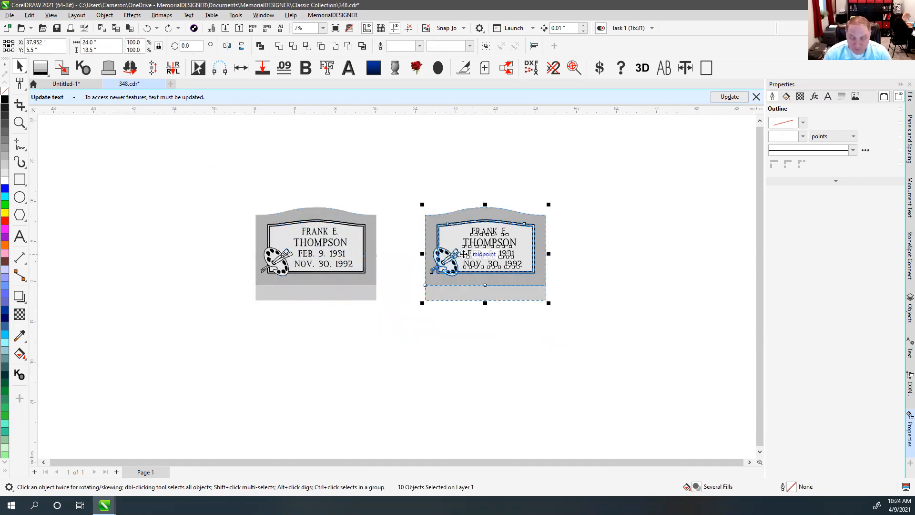
Crop the copied headstone to a small area around the artist's palette and clear the selection.
{"action": "scroll", "coordinate": [359, 258], "scroll_direction": "up", "scroll_amount": 3}
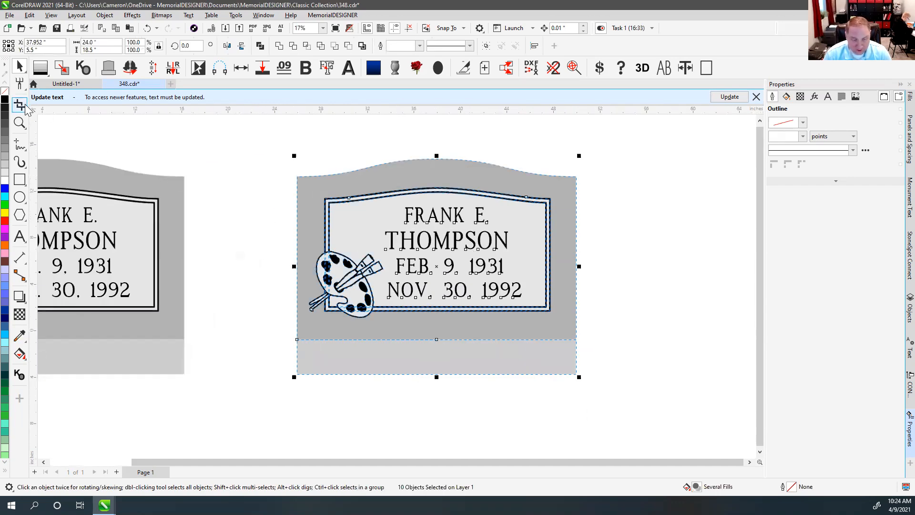
{"action": "left_click", "coordinate": [19, 105]}
{"action": "left_click_drag", "start_coordinate": [289, 247], "coordinate": [411, 349]}
{"action": "double_click", "coordinate": [400, 309]}
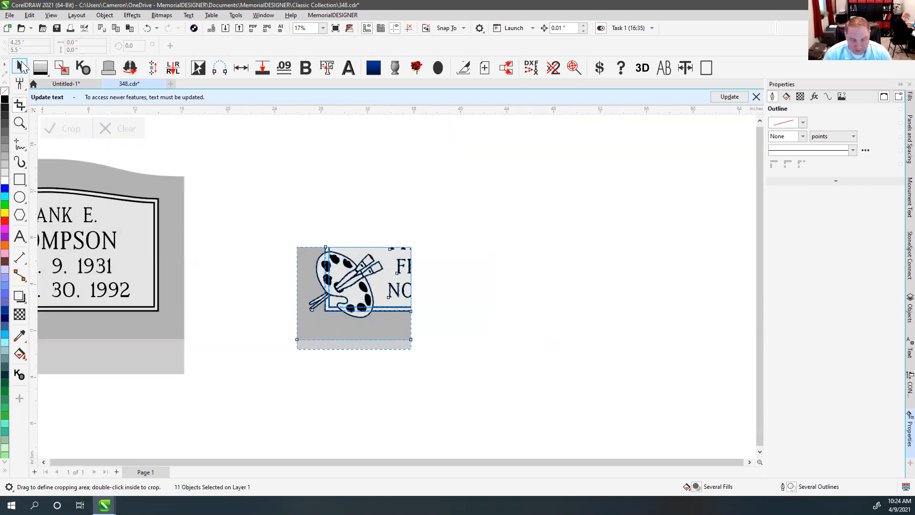
{"action": "left_click", "coordinate": [20, 67]}
{"action": "left_click_drag", "start_coordinate": [275, 219], "coordinate": [479, 379]}
{"action": "left_click", "coordinate": [329, 195]}
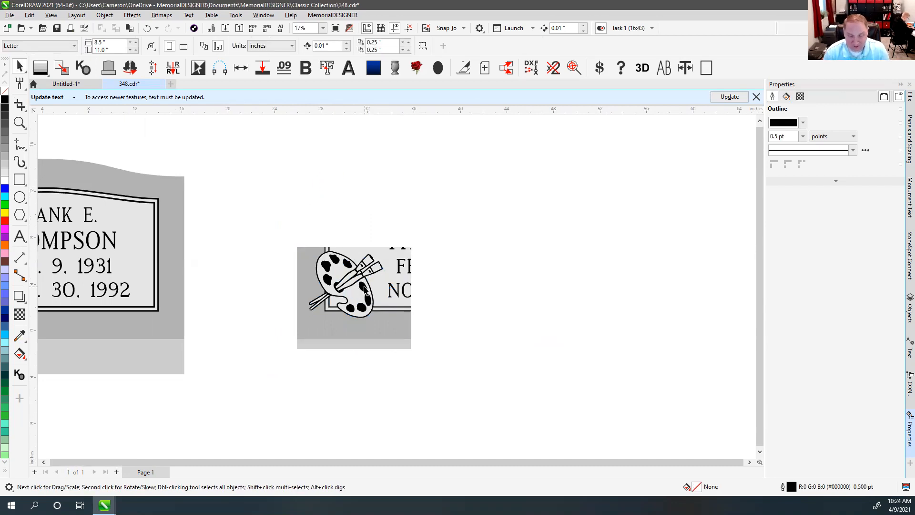
Delete the cropped headstone copy.
{"action": "scroll", "coordinate": [365, 245], "scroll_direction": "up", "scroll_amount": 1}
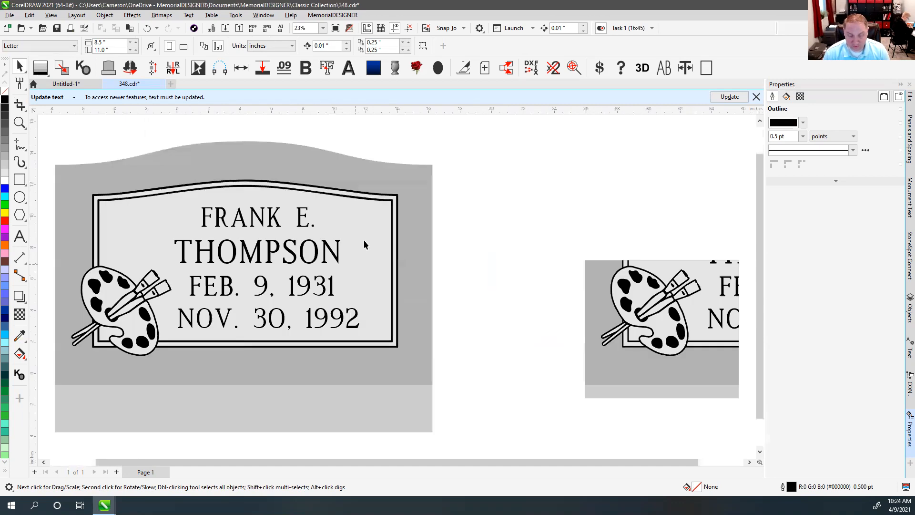
{"action": "left_click_drag", "start_coordinate": [679, 336], "coordinate": [742, 402]}
{"action": "key", "text": "Delete"}
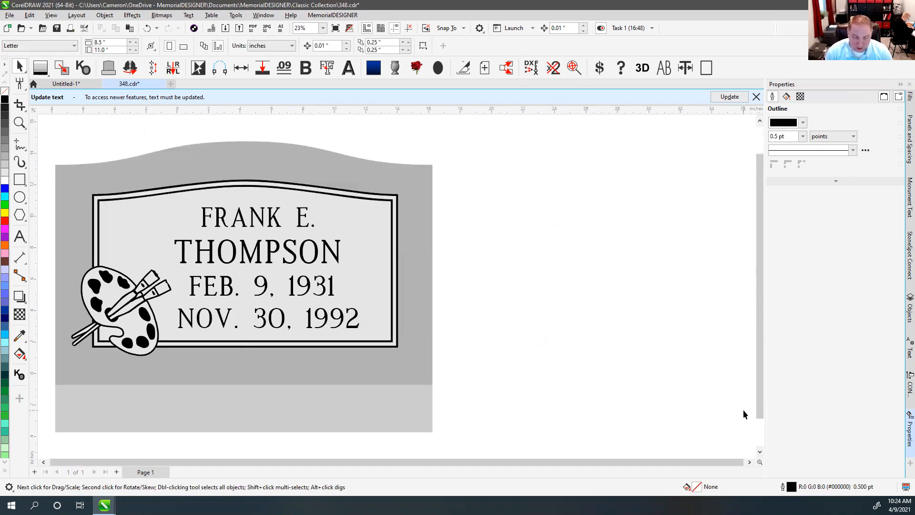
{"action": "left_click", "coordinate": [22, 111]}
{"action": "left_click", "coordinate": [38, 101]}
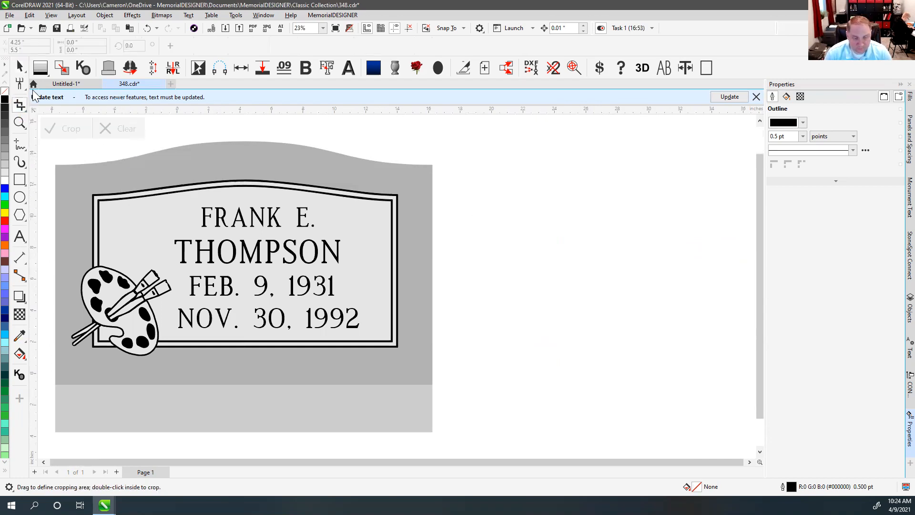
{"action": "left_click", "coordinate": [20, 67]}
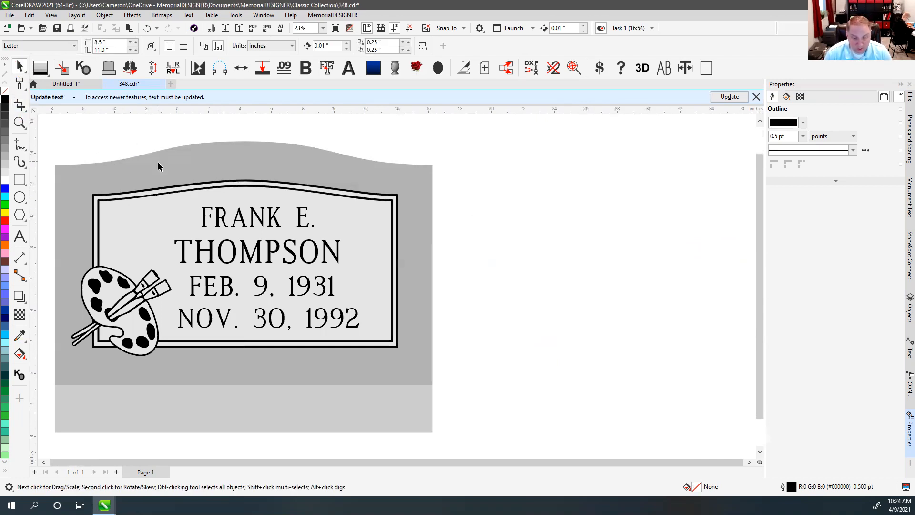
{"action": "left_click", "coordinate": [193, 178]}
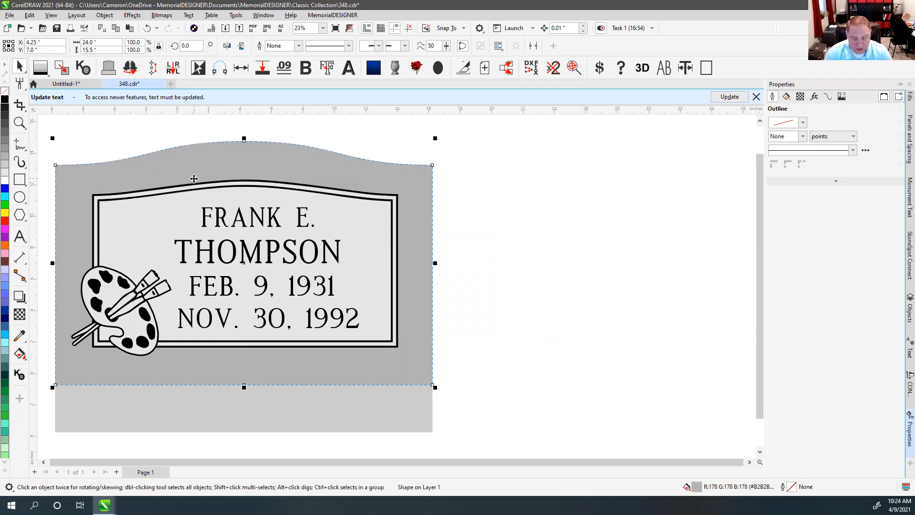
{"action": "left_click", "coordinate": [456, 202]}
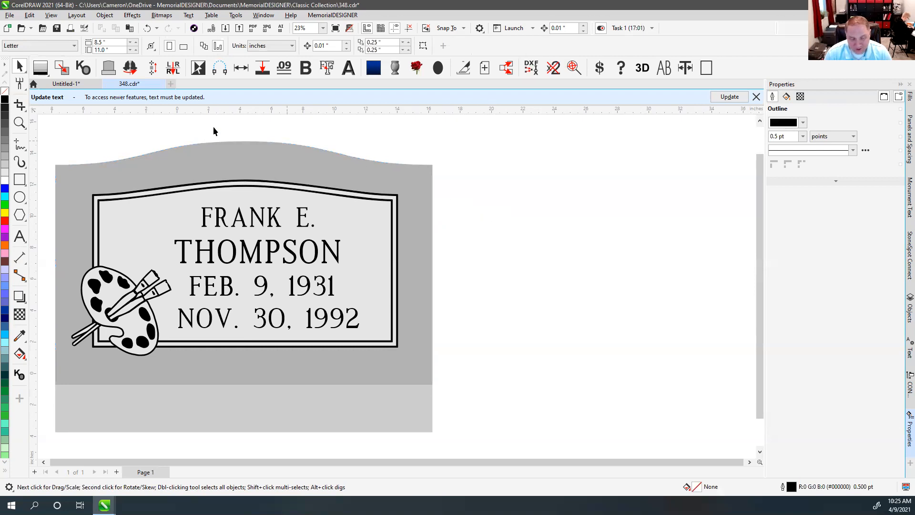
With nothing selected, crop the drawing to an area about 33.5 by 12.3 inches across the headstone's inscription, and undo the crop.
{"action": "left_click", "coordinate": [20, 105]}
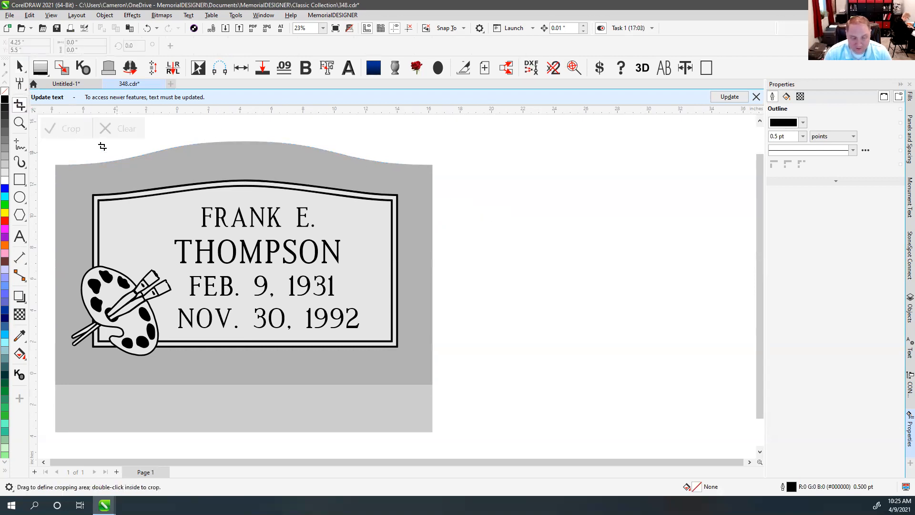
{"action": "left_click_drag", "start_coordinate": [88, 153], "coordinate": [615, 348]}
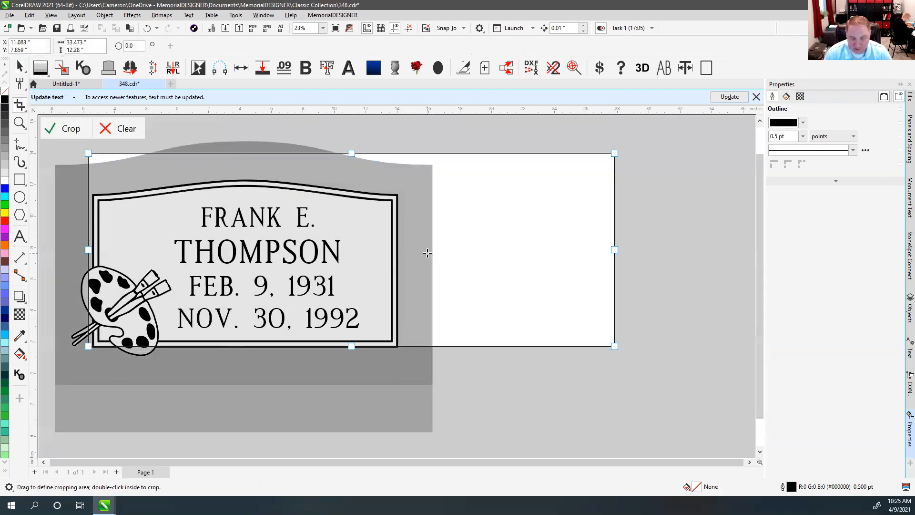
{"action": "double_click", "coordinate": [430, 258]}
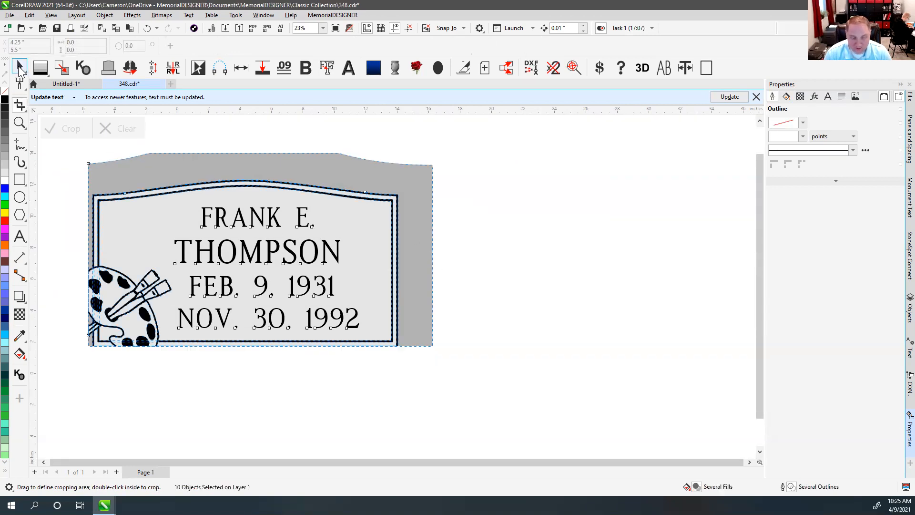
{"action": "key", "text": "space"}
{"action": "key", "text": "shift+F2"}
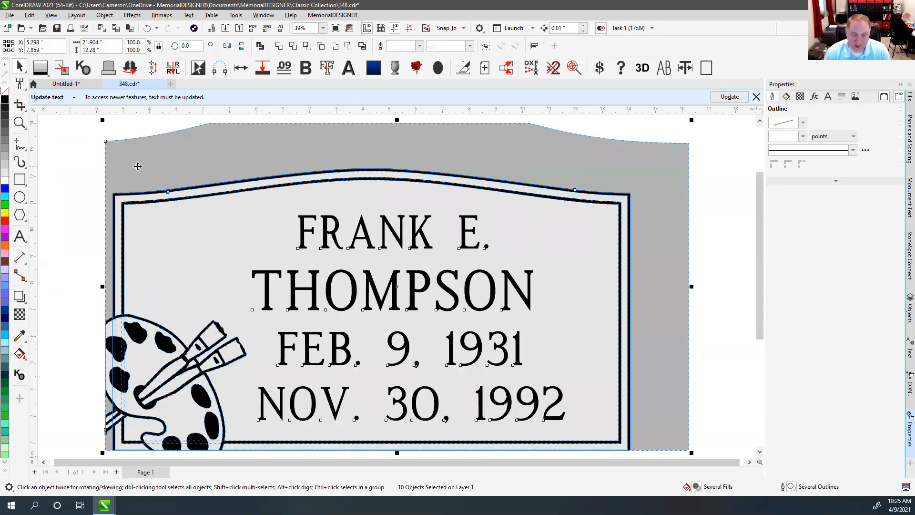
{"action": "key", "text": "ctrl+z"}
{"action": "left_click", "coordinate": [104, 136]}
{"action": "scroll", "coordinate": [397, 290], "scroll_direction": "down", "scroll_amount": 2}
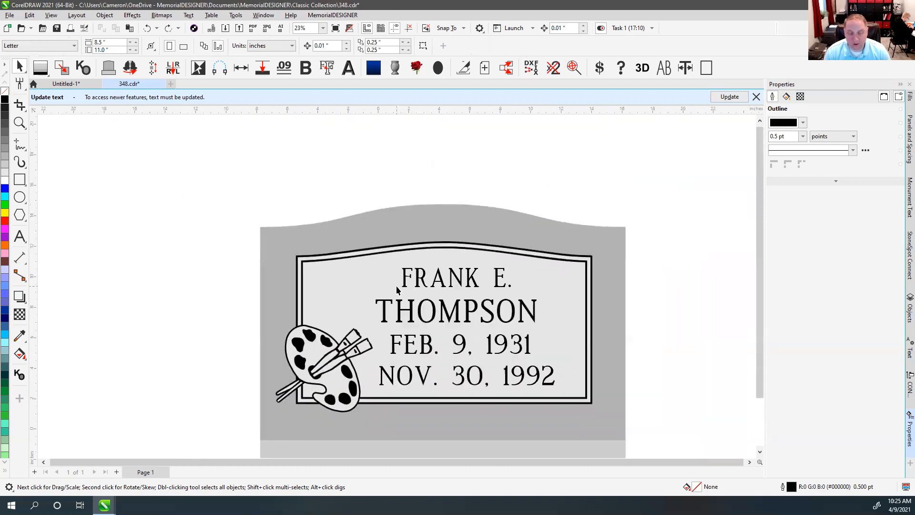
Start importing a file and browse OneDrive's Documents to the !MBNA folder inside MemorialDESIGNER.
{"action": "left_click", "coordinate": [226, 29]}
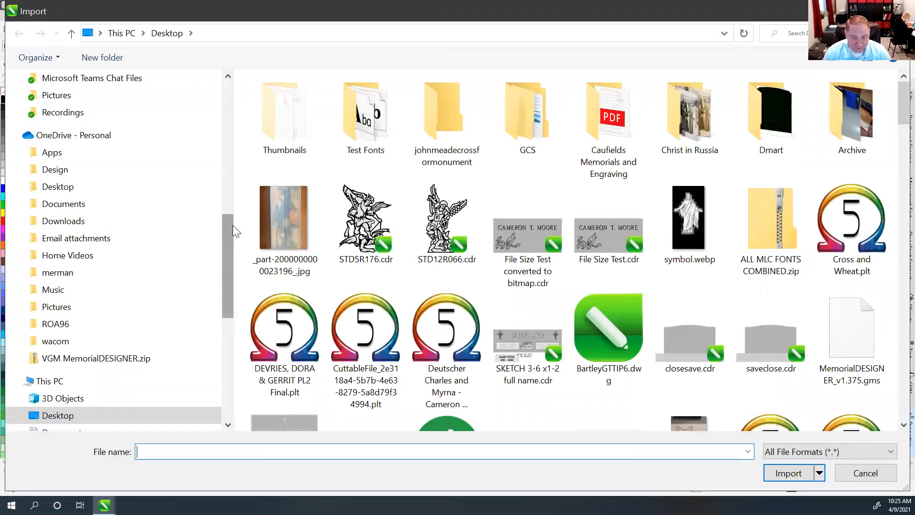
{"action": "scroll", "coordinate": [586, 236], "scroll_direction": "down", "scroll_amount": 3}
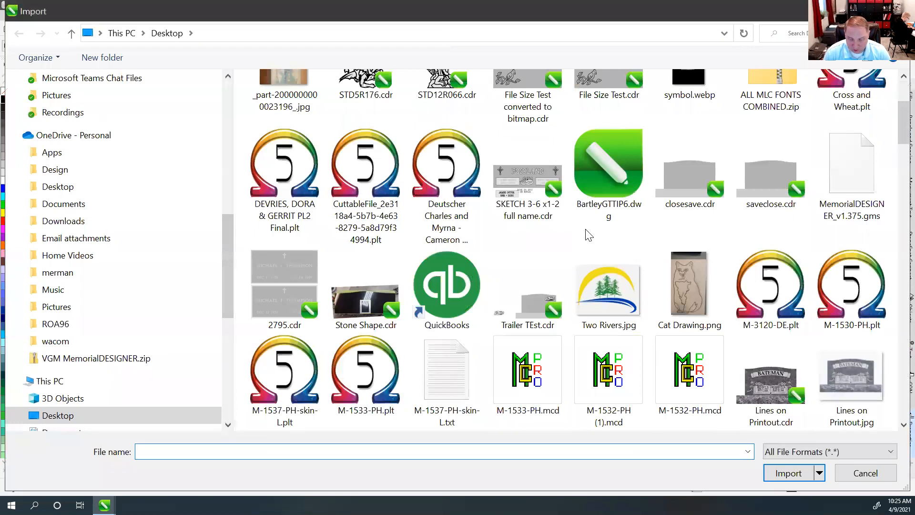
{"action": "scroll", "coordinate": [587, 235], "scroll_direction": "down", "scroll_amount": 4}
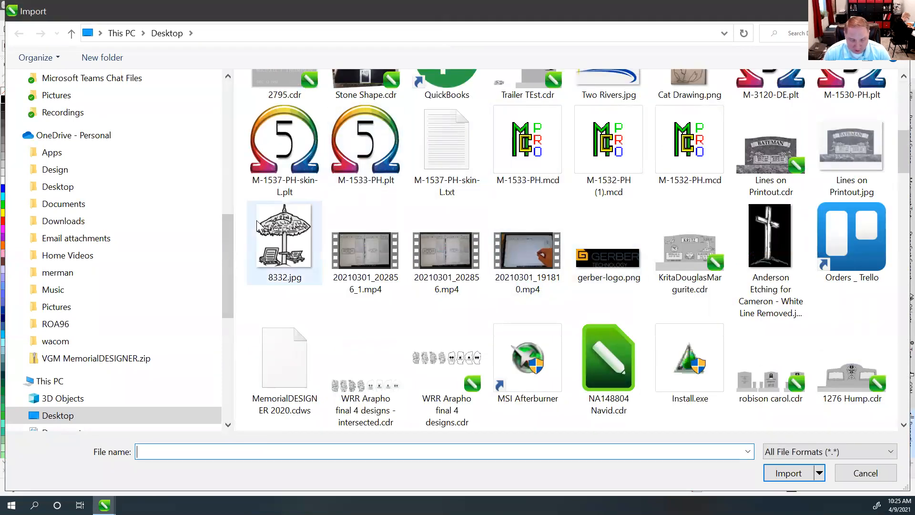
{"action": "scroll", "coordinate": [227, 257], "scroll_direction": "down", "scroll_amount": 1}
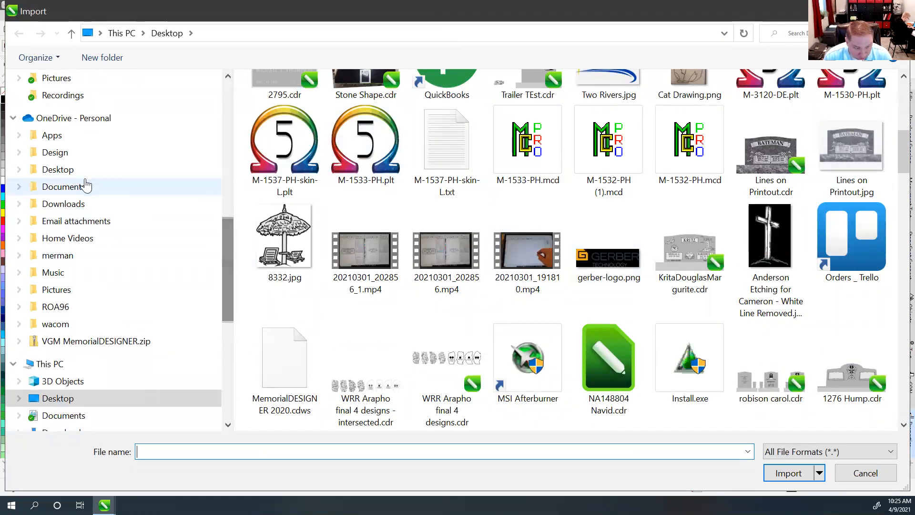
{"action": "left_click", "coordinate": [19, 186]}
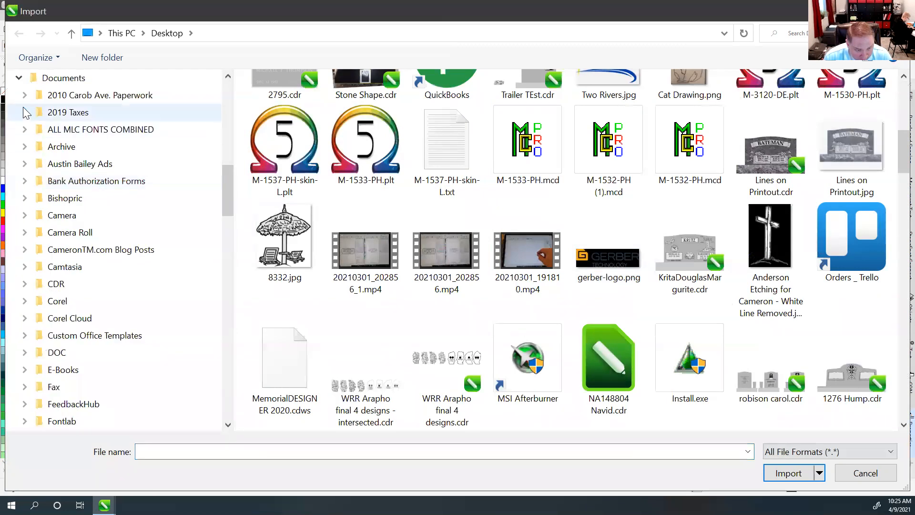
{"action": "scroll", "coordinate": [42, 300], "scroll_direction": "down", "scroll_amount": 6}
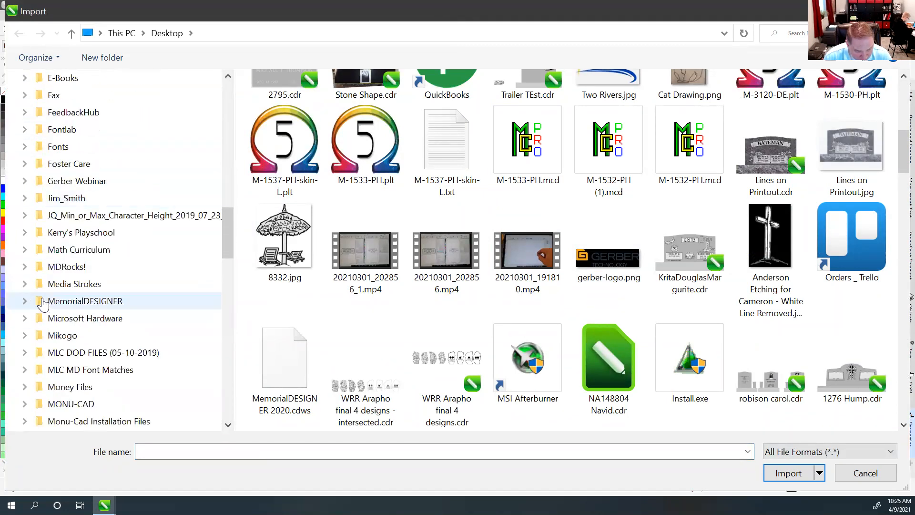
{"action": "scroll", "coordinate": [42, 303], "scroll_direction": "down", "scroll_amount": 4}
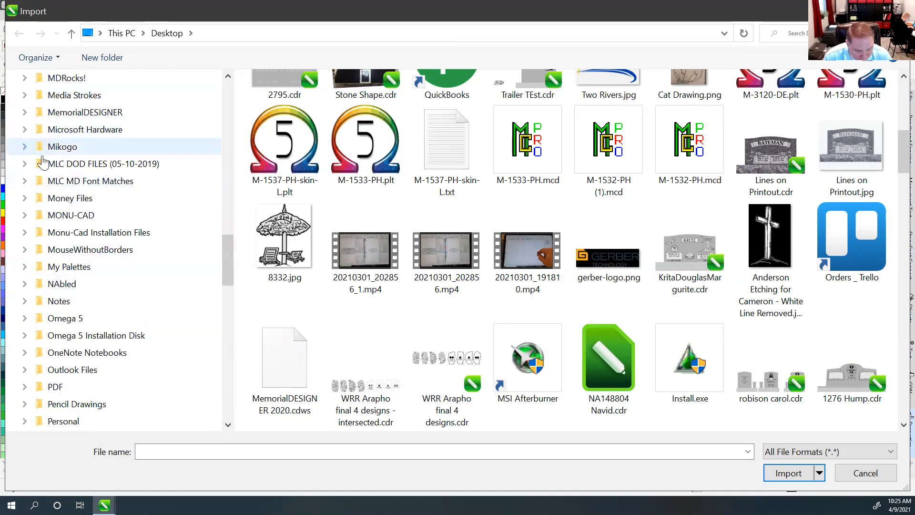
{"action": "left_click", "coordinate": [25, 114]}
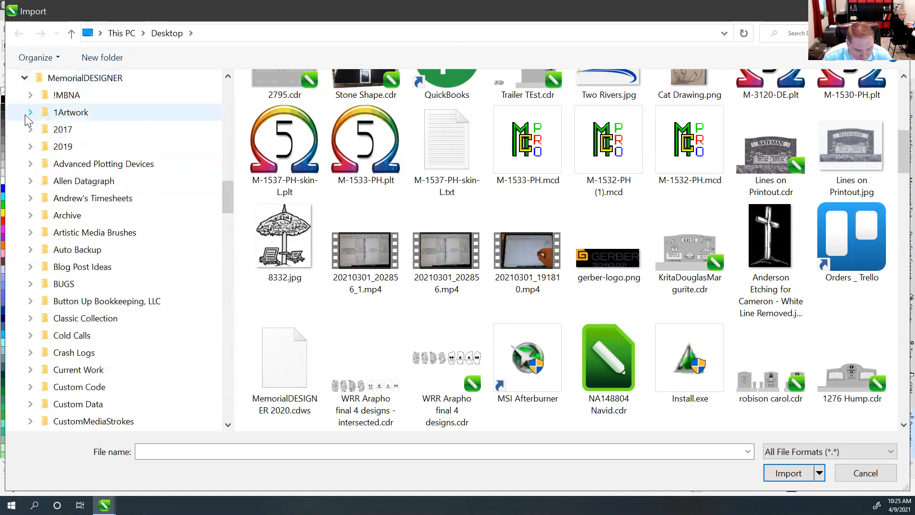
{"action": "left_click", "coordinate": [30, 95]}
{"action": "left_click", "coordinate": [65, 95]}
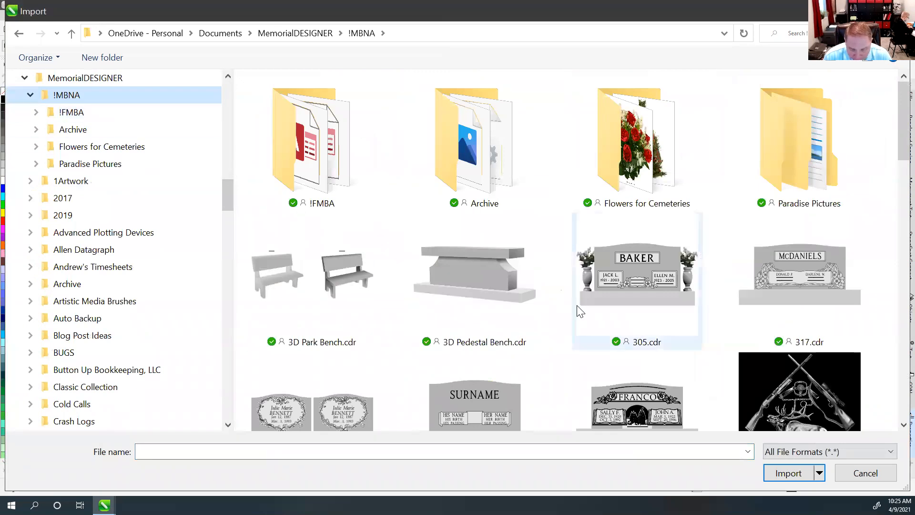
Import MLC Fonts.cdr and place the cemetery photo beside the headstone design, centred at about X 29.3, Y 7.25 inches.
{"action": "scroll", "coordinate": [574, 305], "scroll_direction": "down", "scroll_amount": 4}
{"action": "scroll", "coordinate": [591, 272], "scroll_direction": "down", "scroll_amount": 6}
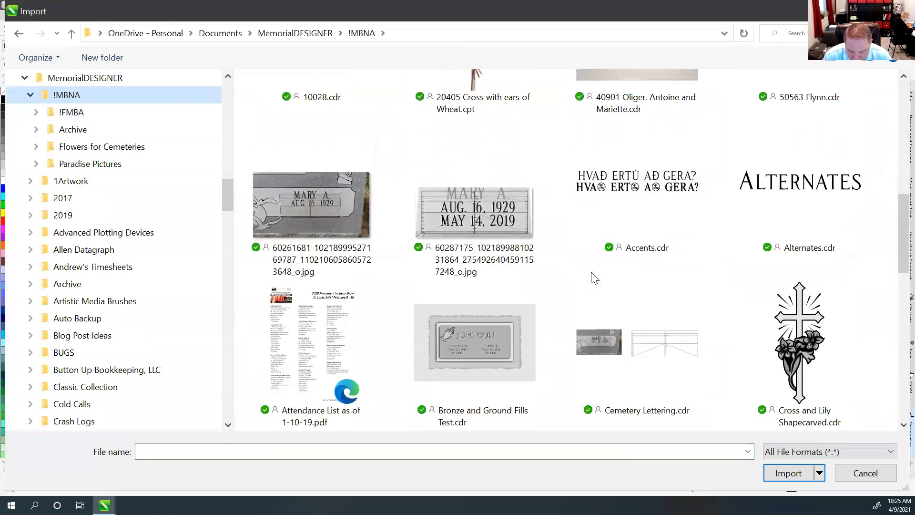
{"action": "scroll", "coordinate": [558, 236], "scroll_direction": "down", "scroll_amount": 5}
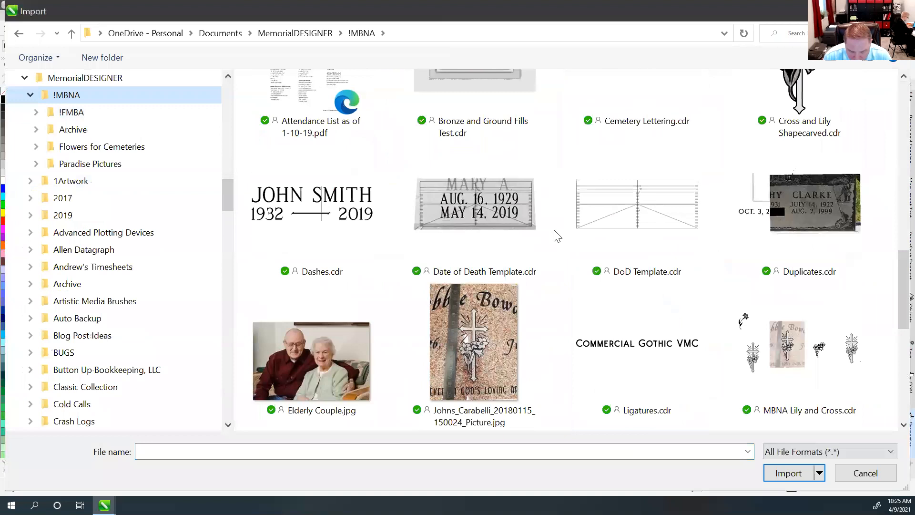
{"action": "scroll", "coordinate": [558, 236], "scroll_direction": "down", "scroll_amount": 8}
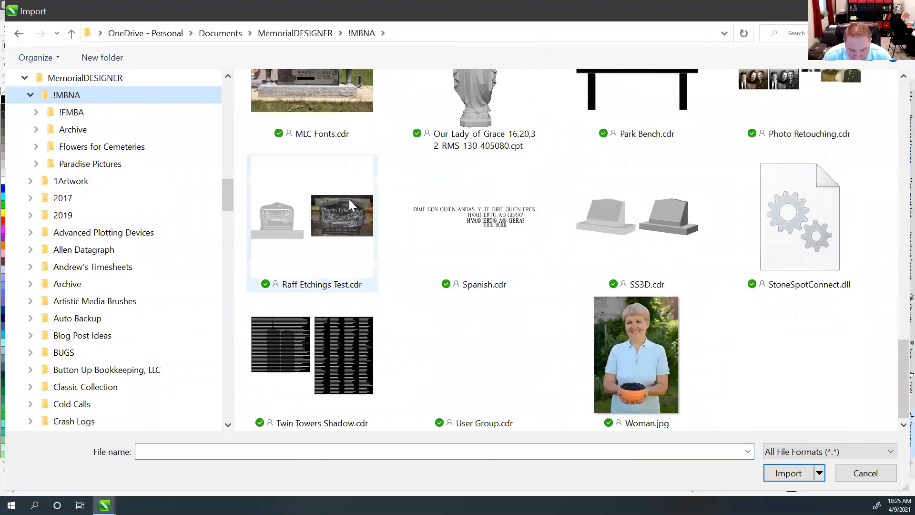
{"action": "scroll", "coordinate": [500, 204], "scroll_direction": "up", "scroll_amount": 1}
{"action": "left_click", "coordinate": [312, 138]}
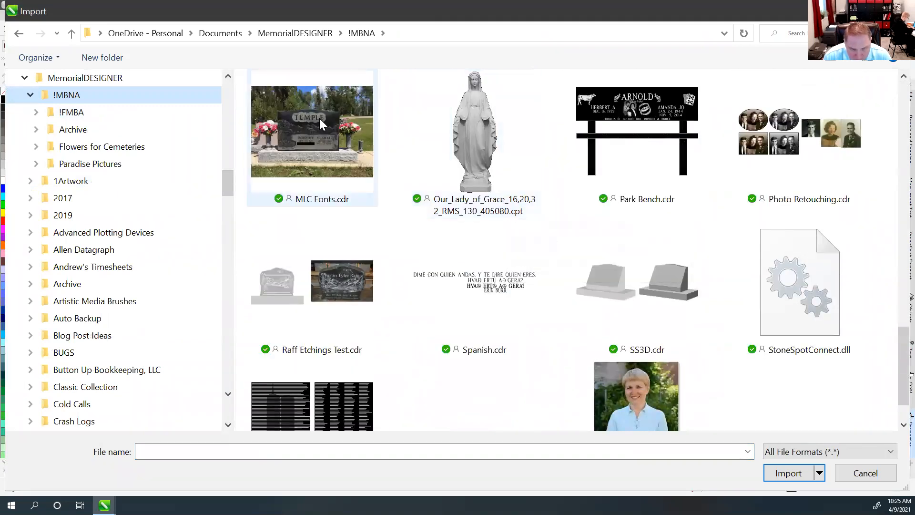
{"action": "left_click", "coordinate": [789, 473]}
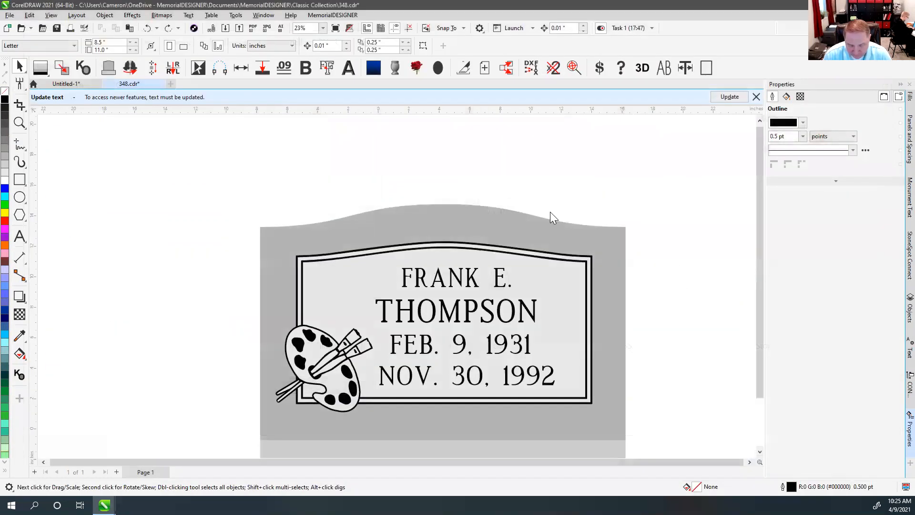
{"action": "left_click", "coordinate": [607, 155]}
{"action": "scroll", "coordinate": [677, 226], "scroll_direction": "down", "scroll_amount": 2}
{"action": "scroll", "coordinate": [484, 355], "scroll_direction": "up", "scroll_amount": 2}
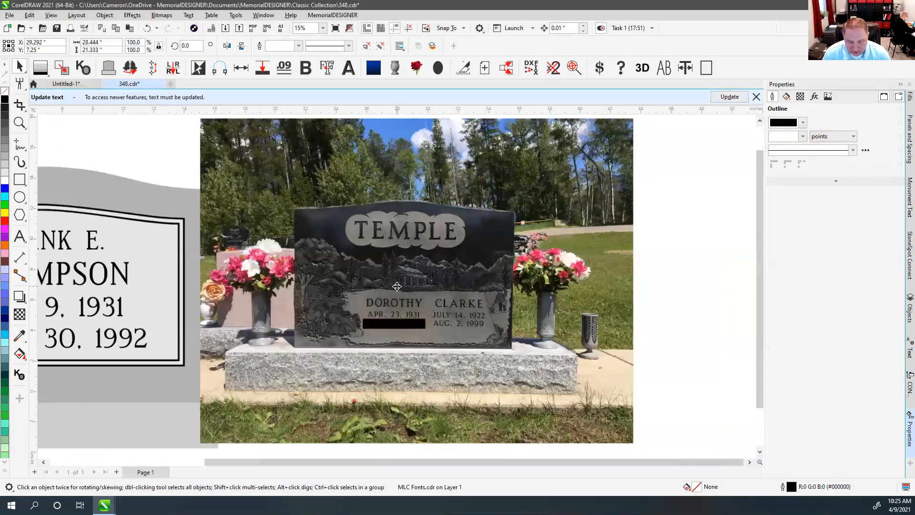
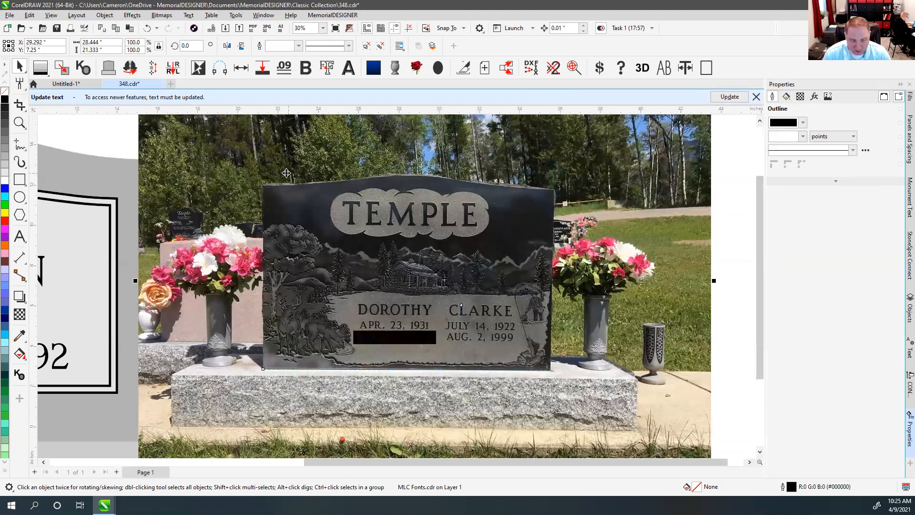
Crop the selected photo to an area about 15.8 by 10.6 inches around its black headstone, and undo the crop.
{"action": "left_click", "coordinate": [19, 105]}
{"action": "left_click_drag", "start_coordinate": [248, 167], "coordinate": [567, 379]}
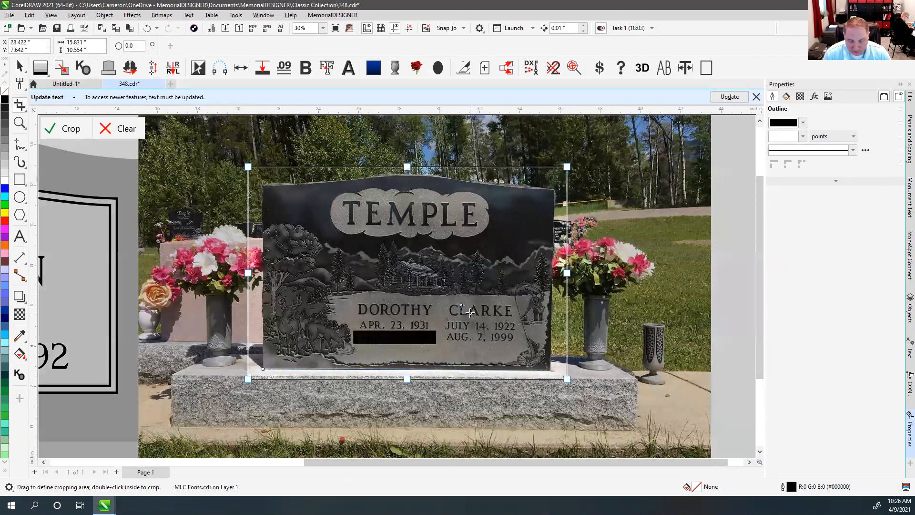
{"action": "double_click", "coordinate": [471, 313]}
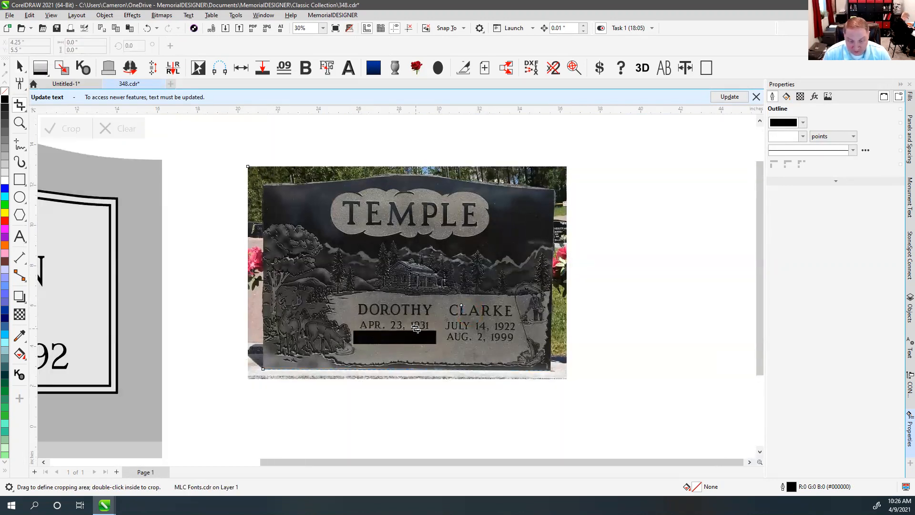
{"action": "left_click", "coordinate": [19, 69]}
{"action": "left_click", "coordinate": [384, 242]}
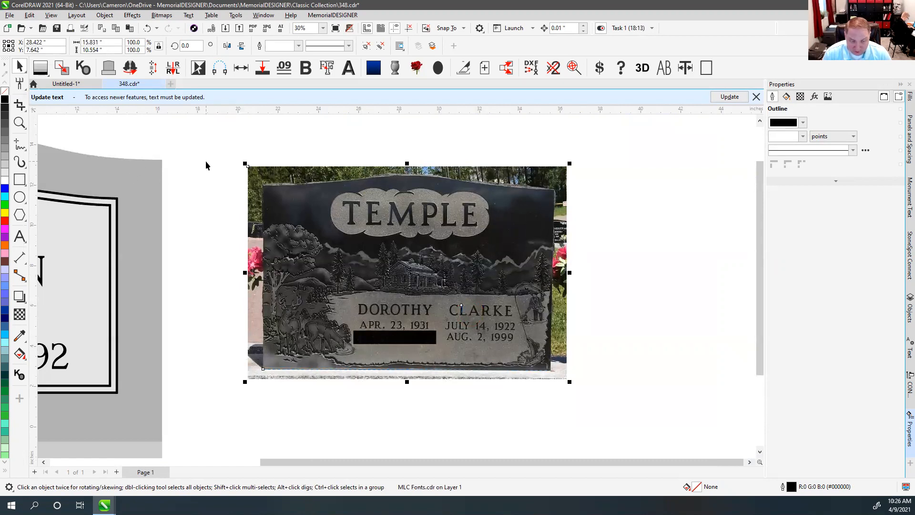
{"action": "key", "text": "ctrl+z"}
Move the photo so that it overlaps the right half of the grey headstone design, and clear the selection.
{"action": "left_click", "coordinate": [112, 134]}
{"action": "scroll", "coordinate": [190, 249], "scroll_direction": "down", "scroll_amount": 2}
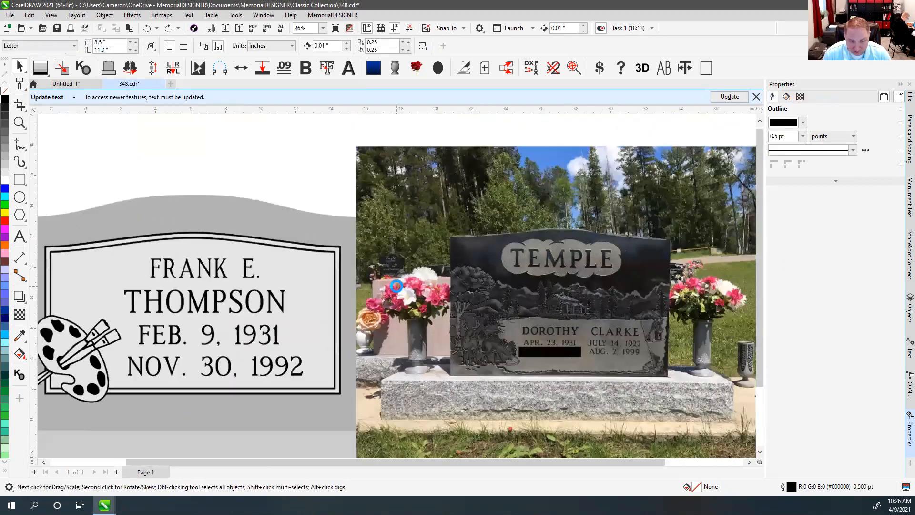
{"action": "left_click_drag", "start_coordinate": [541, 293], "coordinate": [439, 328]}
{"action": "left_click", "coordinate": [327, 151]}
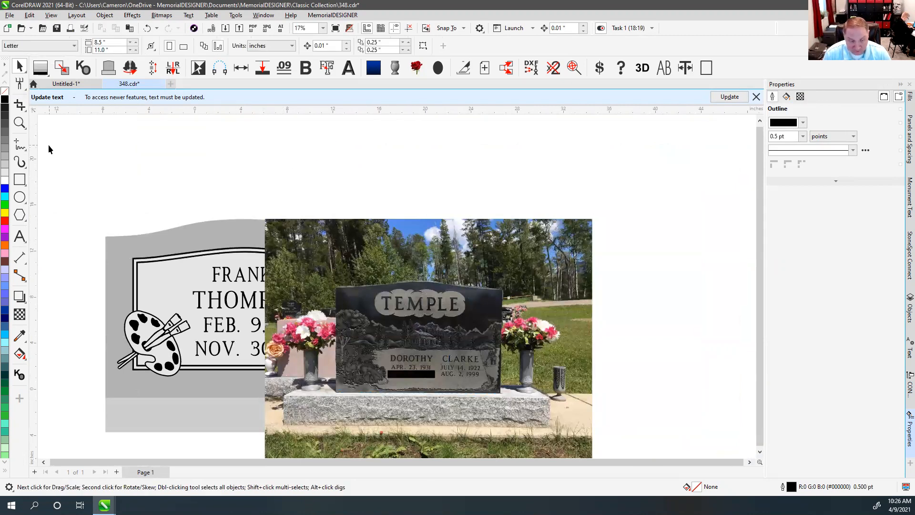
With nothing selected, crop across both the headstone design and the photo, move the cropped photo away, and undo both changes.
{"action": "left_click", "coordinate": [18, 105]}
{"action": "left_click_drag", "start_coordinate": [111, 244], "coordinate": [557, 401]}
{"action": "double_click", "coordinate": [475, 318]}
{"action": "left_click", "coordinate": [19, 66]}
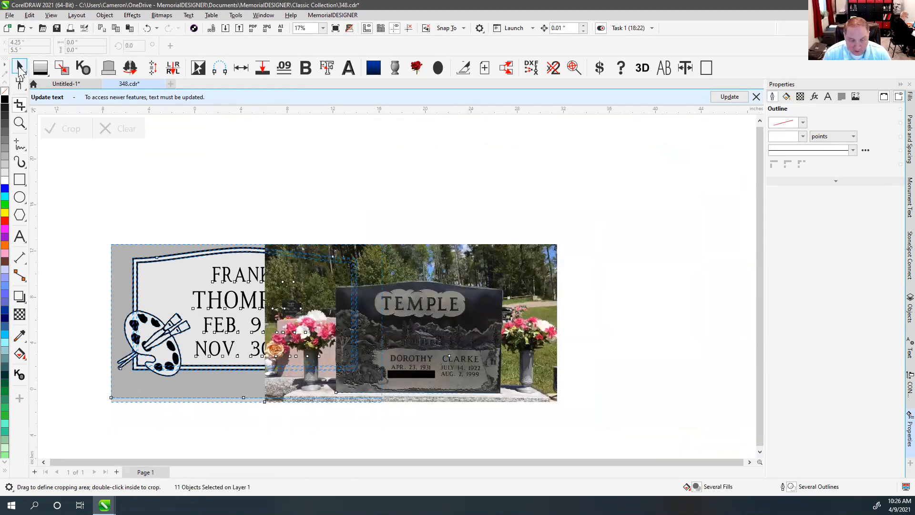
{"action": "left_click", "coordinate": [308, 196]}
{"action": "left_click_drag", "start_coordinate": [375, 253], "coordinate": [549, 162]}
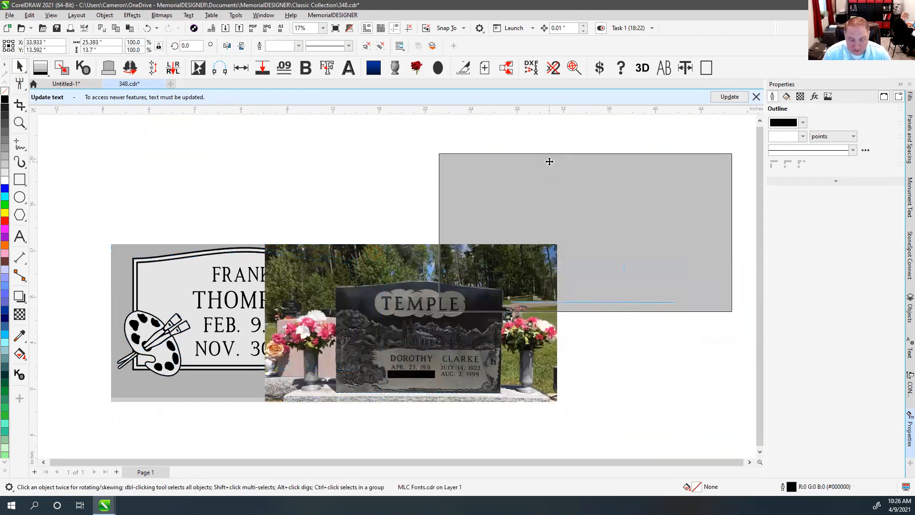
{"action": "key", "text": "ctrl+z"}
{"action": "key", "text": "ctrl+z"}
{"action": "left_click", "coordinate": [330, 195]}
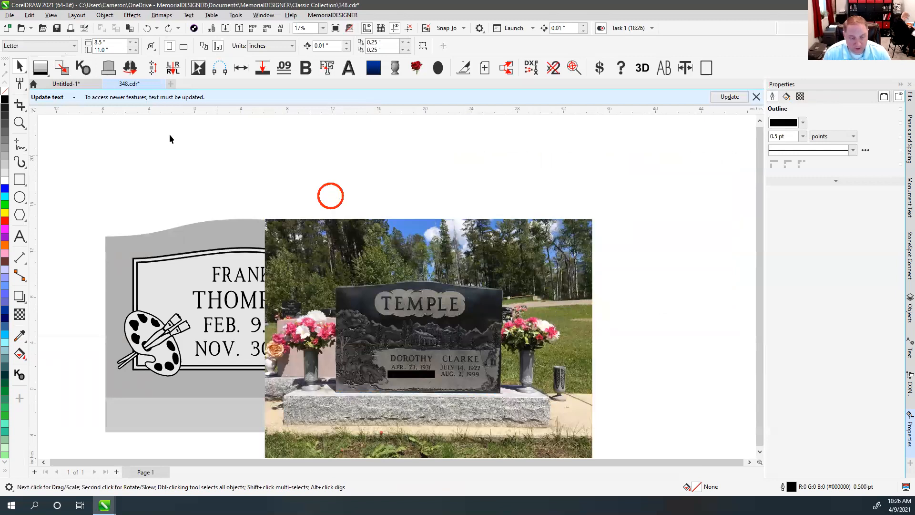
With nothing selected, crop to an area about 15.9 by 7.8 inches over the design and the photo's edge, and undo it.
{"action": "left_click", "coordinate": [20, 104]}
{"action": "left_click", "coordinate": [52, 105]}
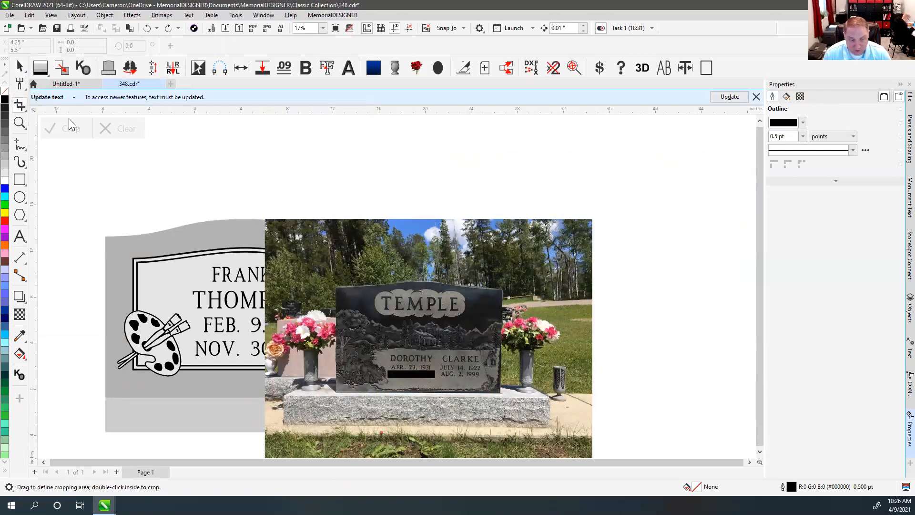
{"action": "left_click_drag", "start_coordinate": [129, 242], "coordinate": [312, 332]}
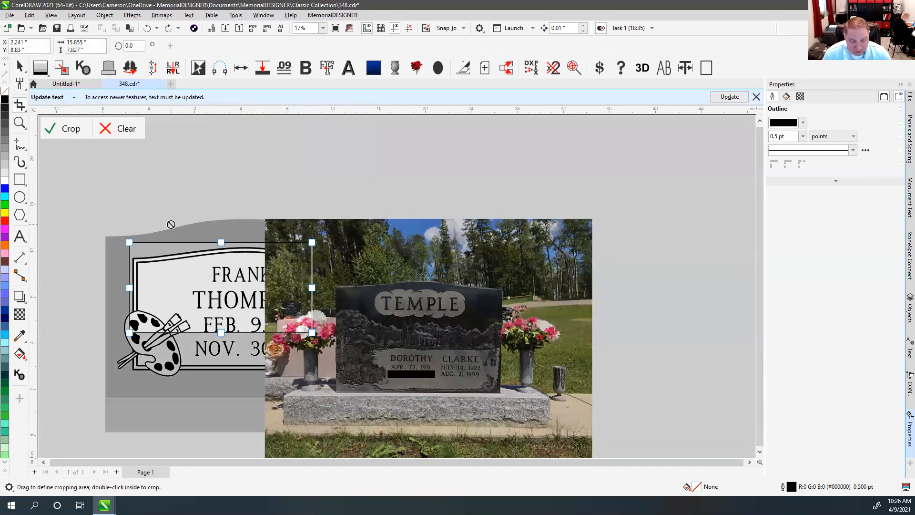
{"action": "double_click", "coordinate": [172, 282]}
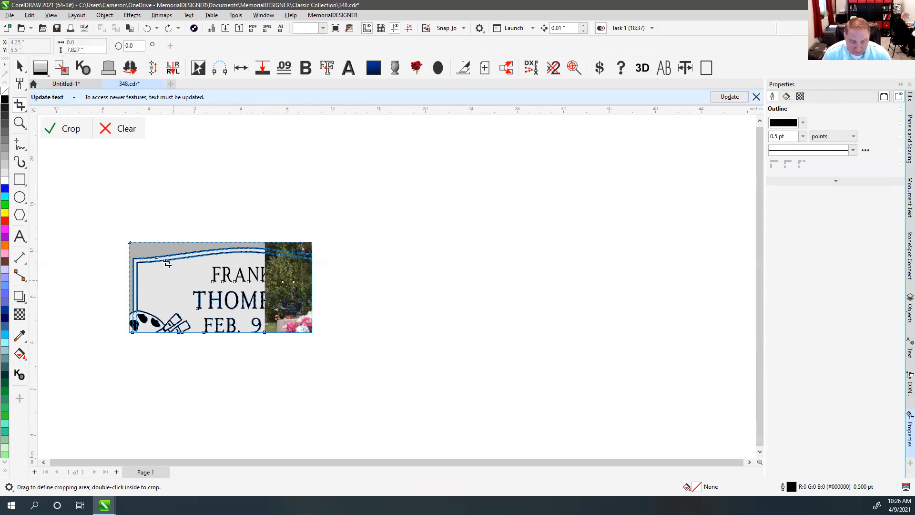
{"action": "left_click", "coordinate": [19, 66]}
{"action": "left_click", "coordinate": [246, 203]}
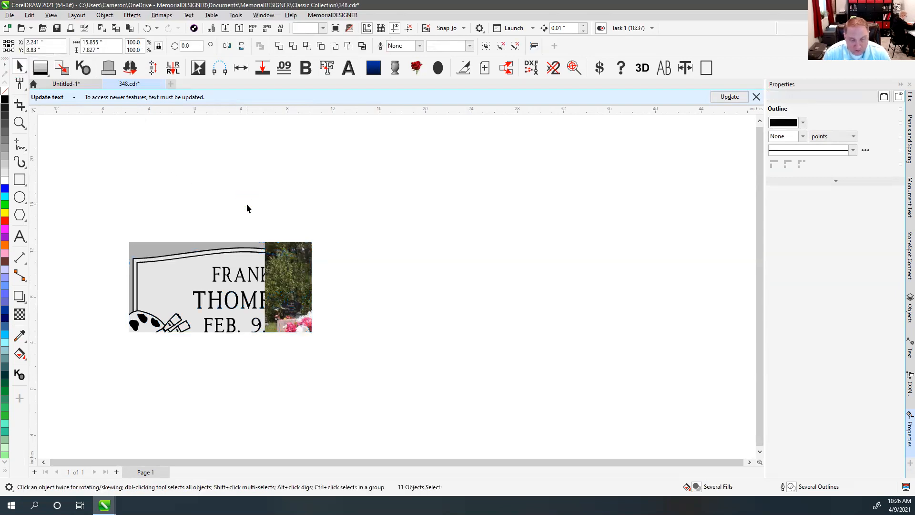
{"action": "key", "text": "ctrl+z"}
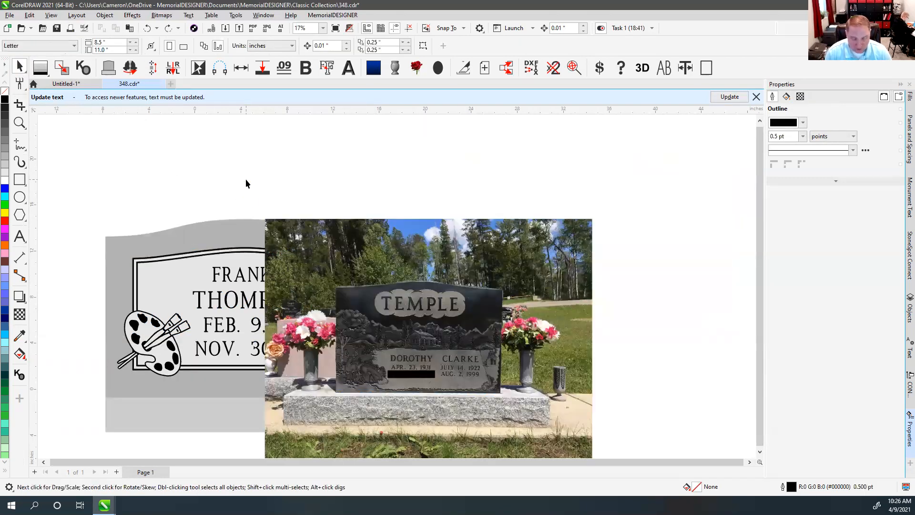
Draw a closed freehand outline about 15.5 by 11.3 inches around the black headstone in the photo.
{"action": "left_click", "coordinate": [394, 270]}
{"action": "left_click", "coordinate": [484, 194]}
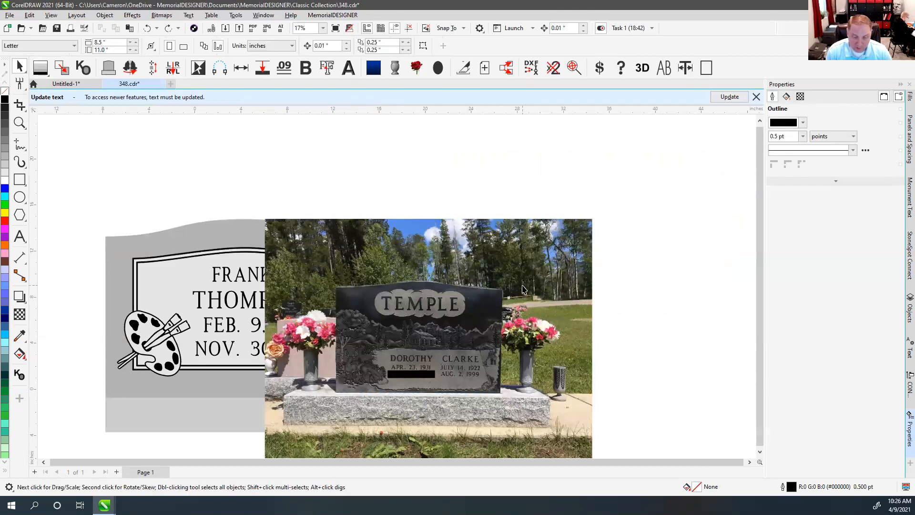
{"action": "scroll", "coordinate": [518, 353], "scroll_direction": "up", "scroll_amount": 2}
{"action": "scroll", "coordinate": [221, 181], "scroll_direction": "down", "scroll_amount": 3}
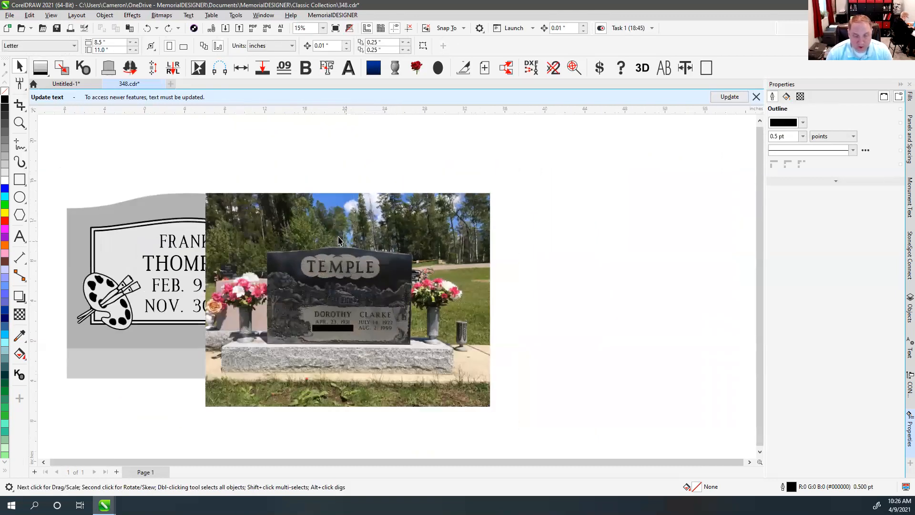
{"action": "left_click", "coordinate": [19, 122]}
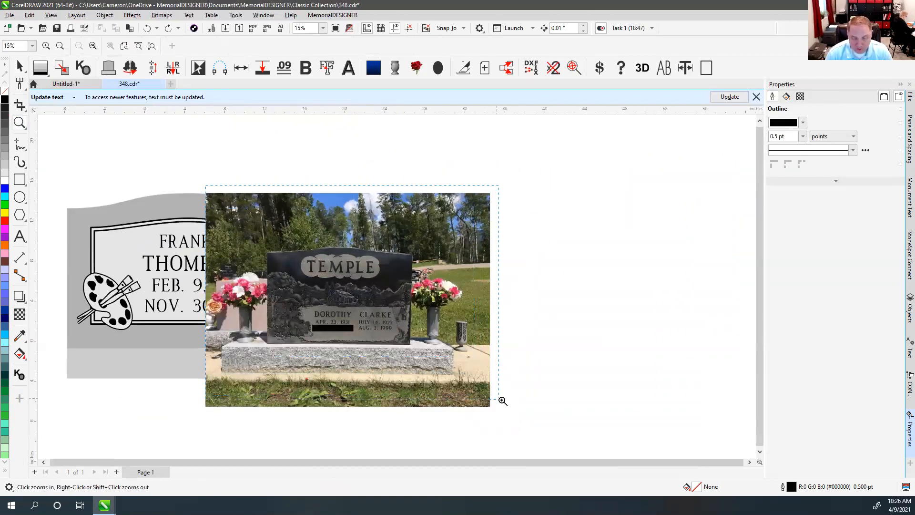
{"action": "left_click", "coordinate": [330, 250]}
{"action": "left_click", "coordinate": [17, 144]}
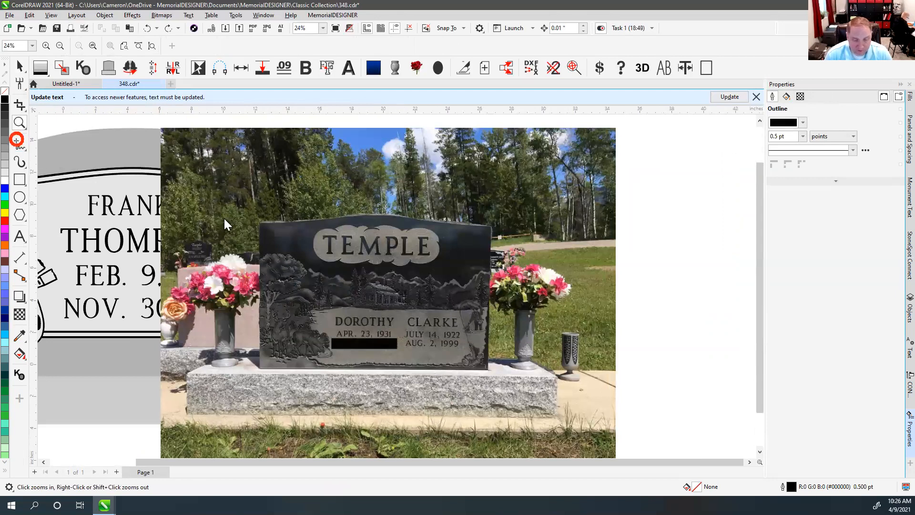
{"action": "left_click", "coordinate": [256, 220]}
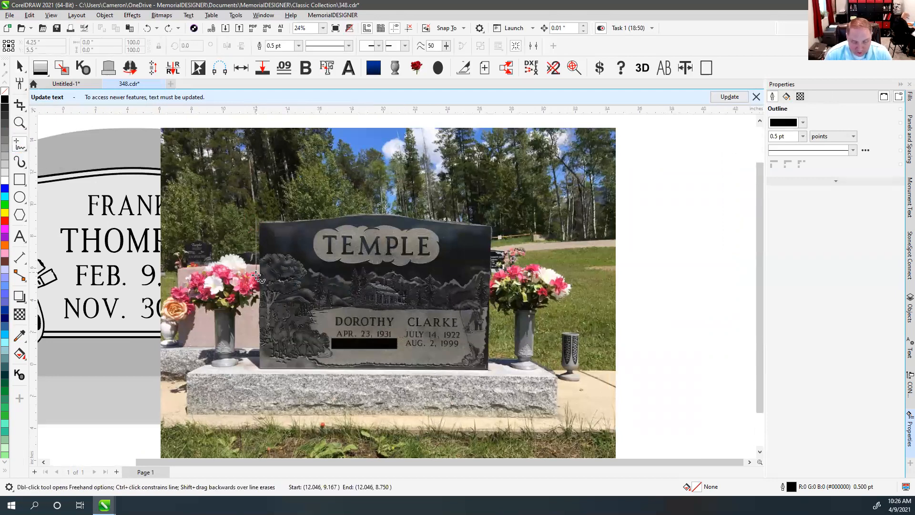
{"action": "left_click_drag", "start_coordinate": [256, 374], "coordinate": [377, 382]}
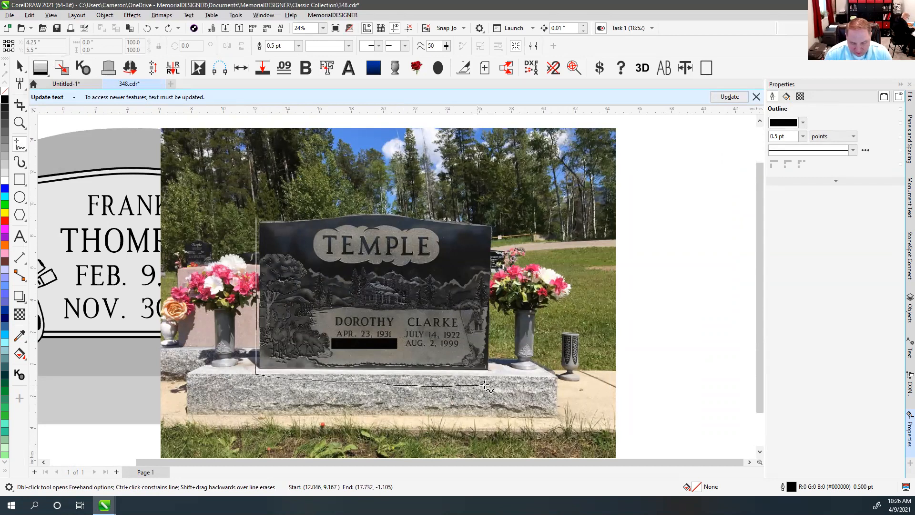
{"action": "left_click_drag", "start_coordinate": [498, 220], "coordinate": [433, 214]}
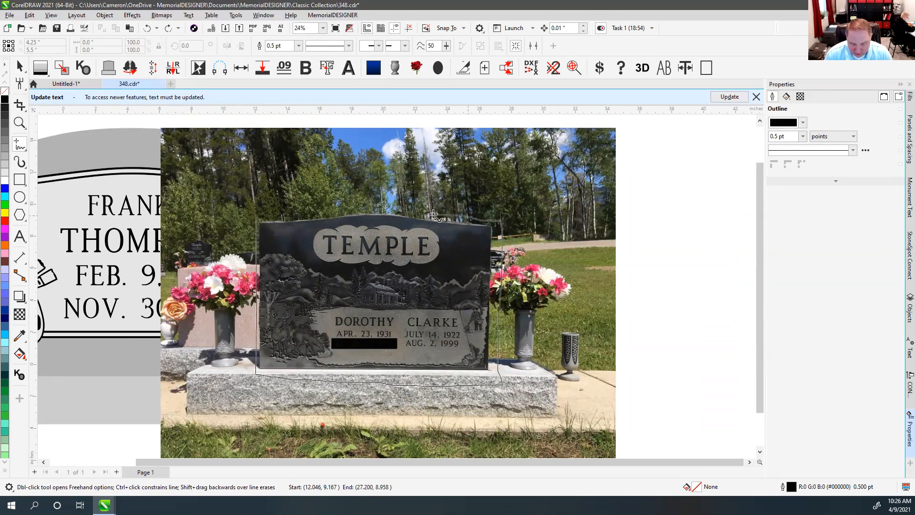
{"action": "left_click_drag", "start_coordinate": [334, 207], "coordinate": [256, 219]}
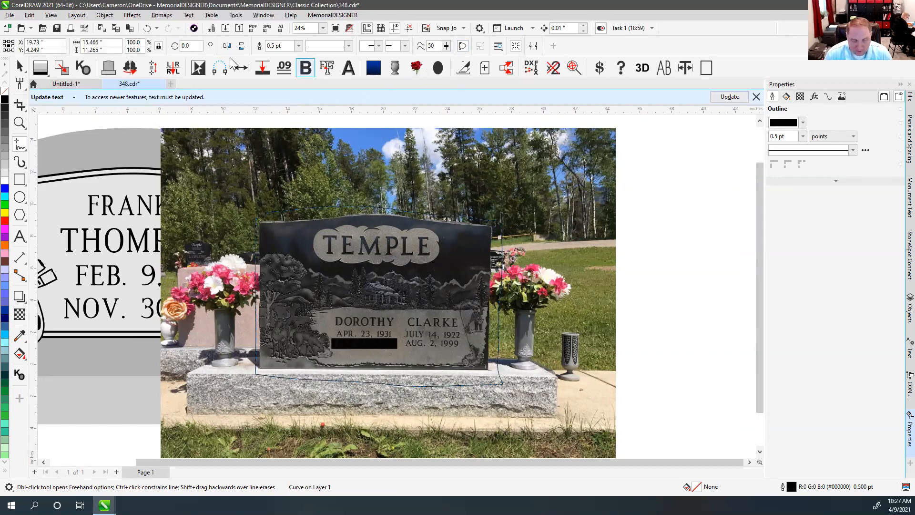
Move the freehand outline off the photo to the blank area on its right, and undo the move.
{"action": "left_click", "coordinate": [23, 66]}
{"action": "mouse_move", "coordinate": [336, 206]}
{"action": "left_mouse_down"}
{"action": "mouse_move", "coordinate": [515, 132]}
{"action": "mouse_move", "coordinate": [655, 164]}
{"action": "mouse_move", "coordinate": [648, 167]}
{"action": "left_mouse_up"}
{"action": "key", "text": "ctrl+z"}
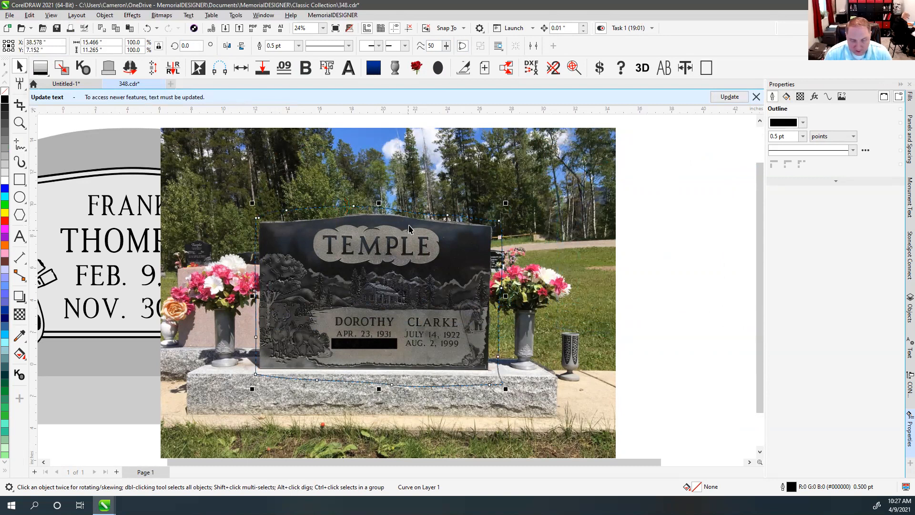
Intersect the freehand outline with the photo, and move the resulting headstone cut-out to the right of the photo.
{"action": "left_click", "coordinate": [299, 163], "text": "shift"}
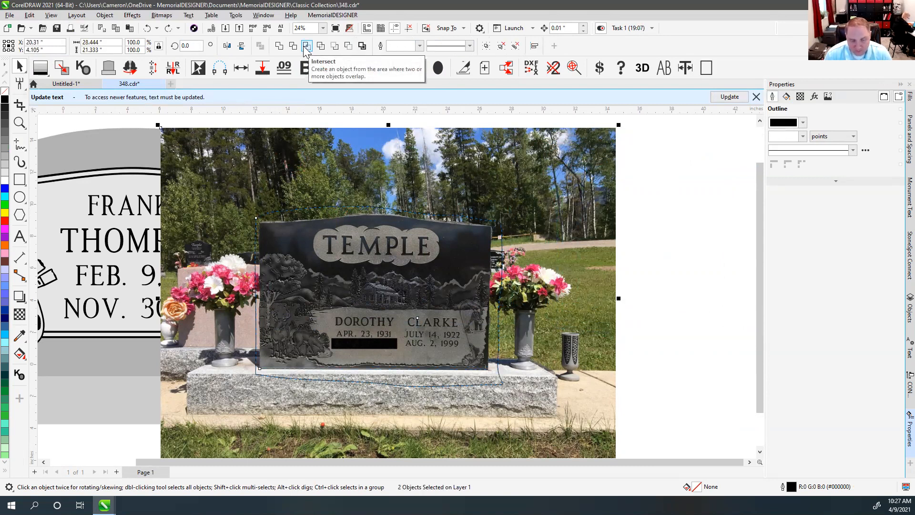
{"action": "left_click", "coordinate": [305, 46]}
{"action": "left_click_drag", "start_coordinate": [402, 227], "coordinate": [671, 224]}
{"action": "scroll", "coordinate": [671, 224], "scroll_direction": "down", "scroll_amount": 2}
{"action": "left_click_drag", "start_coordinate": [396, 299], "coordinate": [477, 299]}
Move the freehand outline and the original photo apart, and undo both moves.
{"action": "left_click_drag", "start_coordinate": [229, 272], "coordinate": [288, 180]}
{"action": "left_click_drag", "start_coordinate": [202, 224], "coordinate": [170, 142]}
{"action": "key", "text": "ctrl+z"}
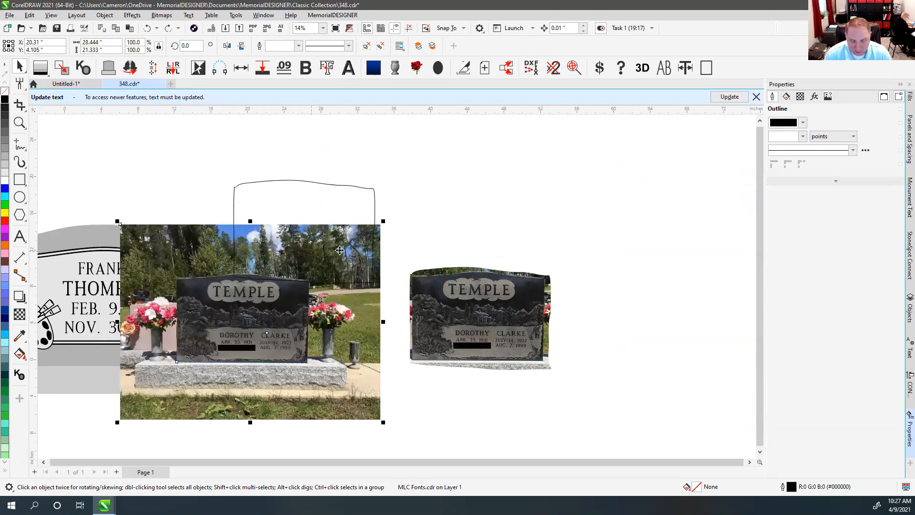
{"action": "key", "text": "ctrl+z"}
Examine the headstone cut-out up close and compare it with the outlined original photo.
{"action": "left_click", "coordinate": [483, 310]}
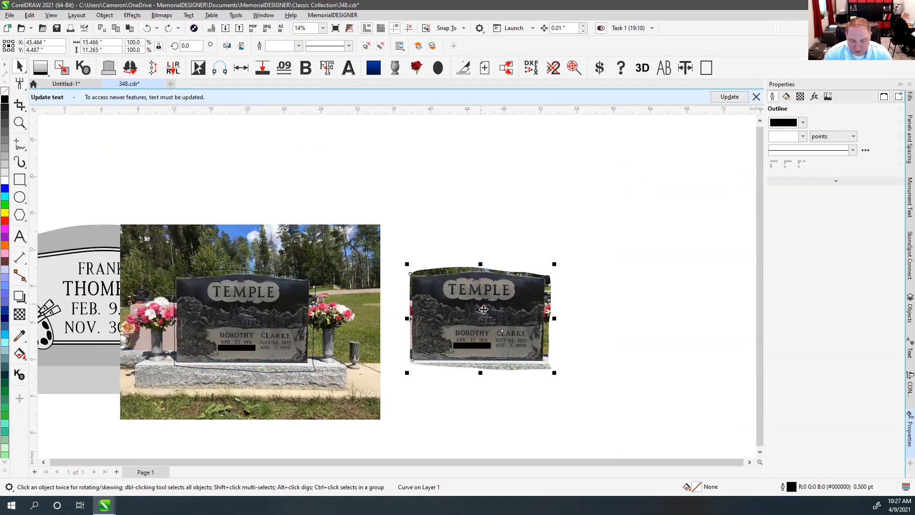
{"action": "scroll", "coordinate": [484, 309], "scroll_direction": "up", "scroll_amount": 3}
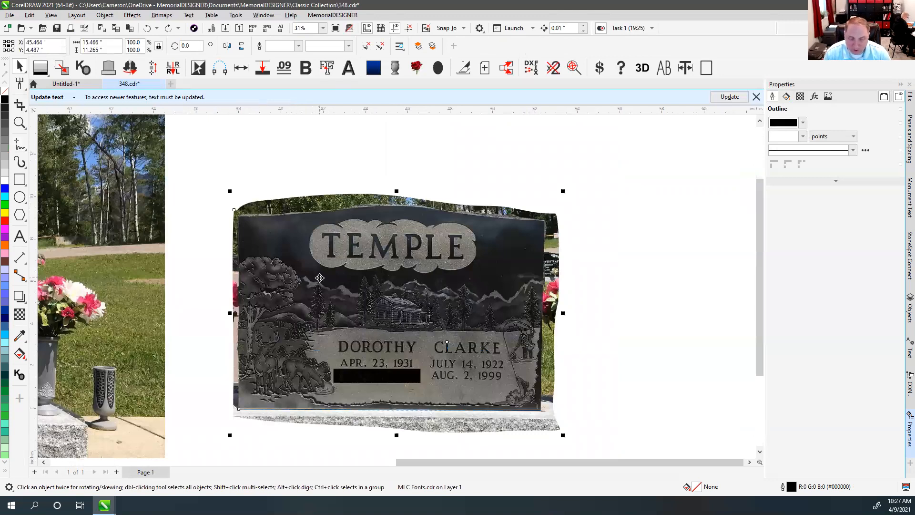
{"action": "scroll", "coordinate": [316, 312], "scroll_direction": "down", "scroll_amount": 3}
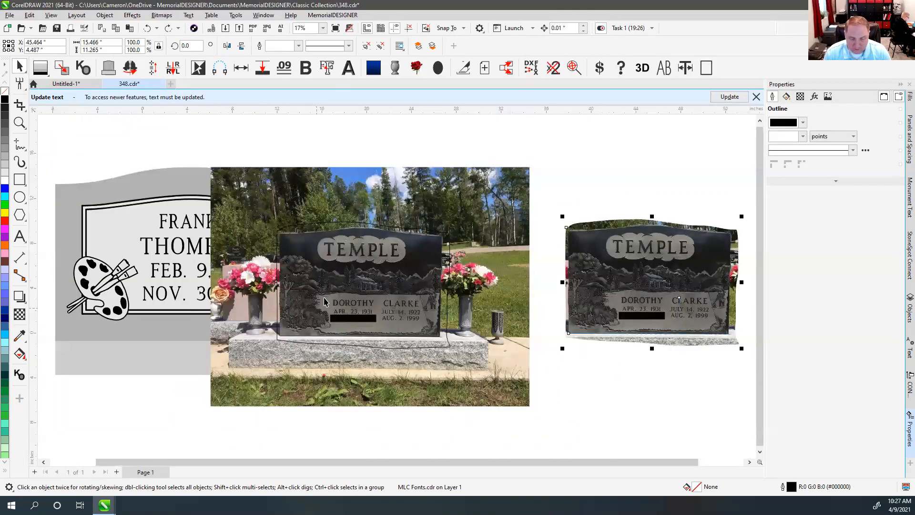
{"action": "left_click", "coordinate": [591, 167]}
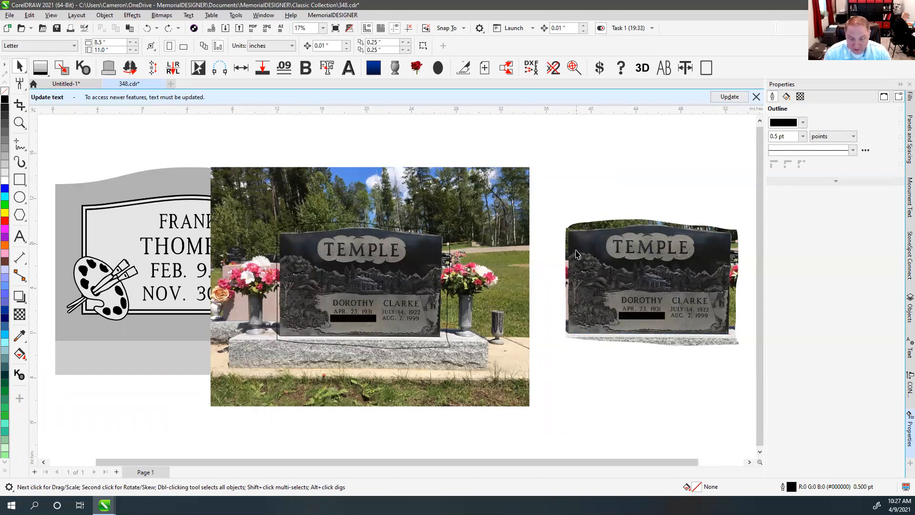
{"action": "scroll", "coordinate": [620, 294], "scroll_direction": "up", "scroll_amount": 4}
{"action": "scroll", "coordinate": [223, 273], "scroll_direction": "down", "scroll_amount": 2}
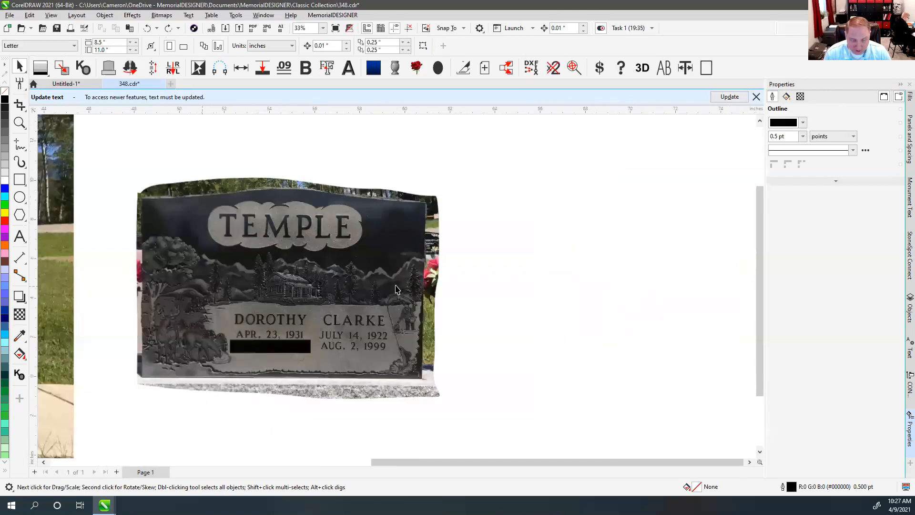
Try to edit the upper-left corner node of the grouped headstone cut-out with the Shape tool.
{"action": "left_click", "coordinate": [393, 284]}
{"action": "key", "text": "shift+F2"}
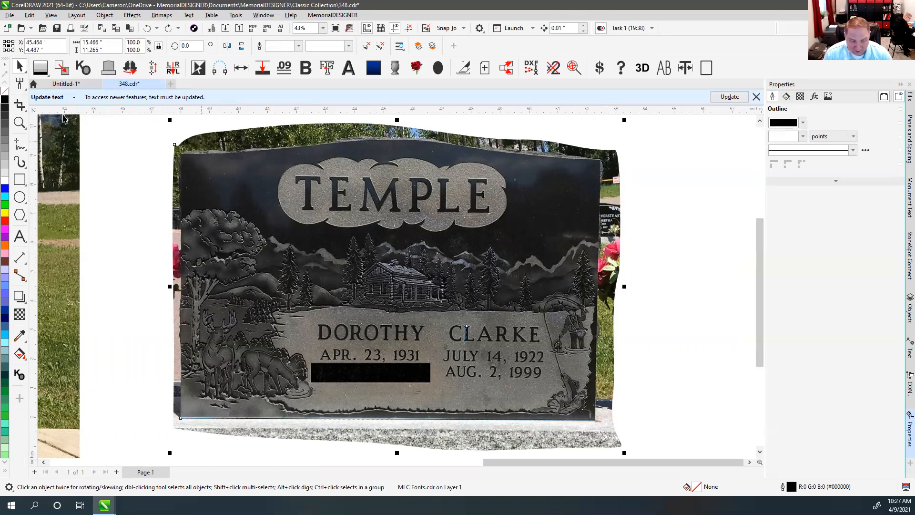
{"action": "left_click", "coordinate": [20, 83]}
{"action": "left_click", "coordinate": [50, 82]}
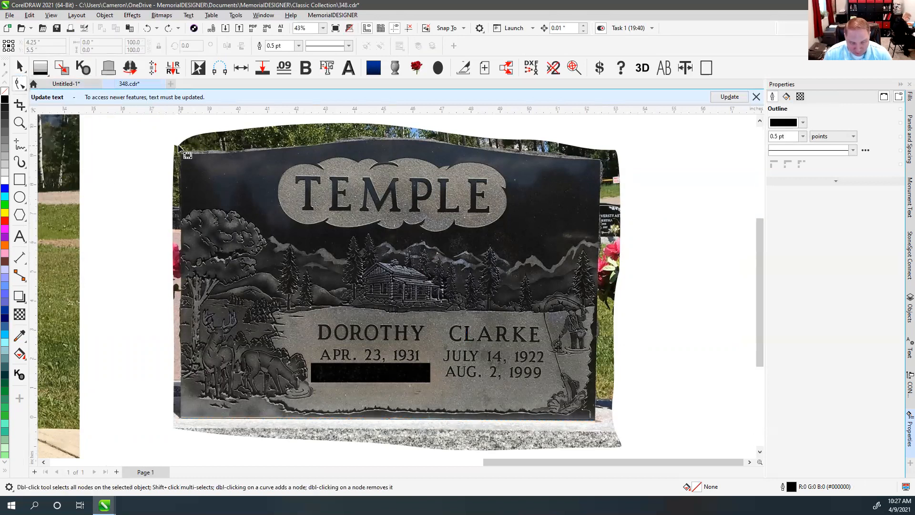
{"action": "left_click", "coordinate": [176, 145]}
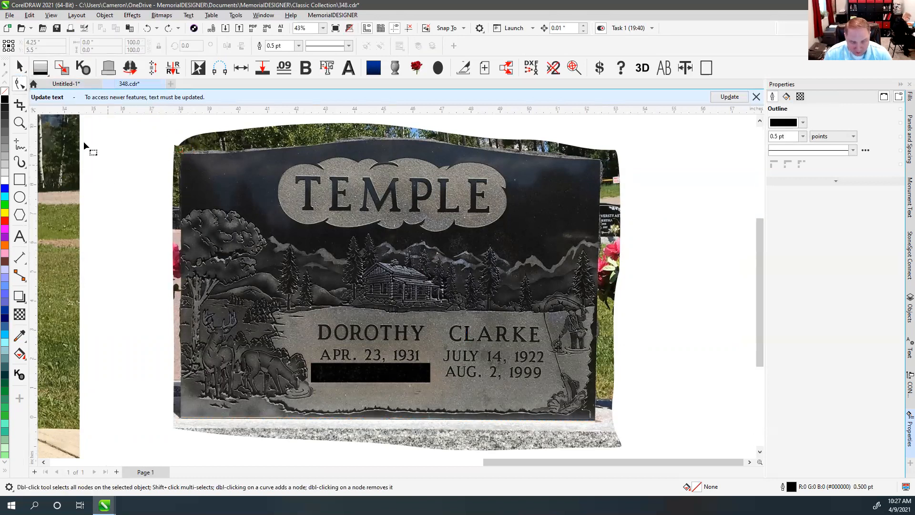
Ungroup the headstone cut-out and select its separate bitmap.
{"action": "left_click", "coordinate": [20, 67]}
{"action": "left_click", "coordinate": [207, 165]}
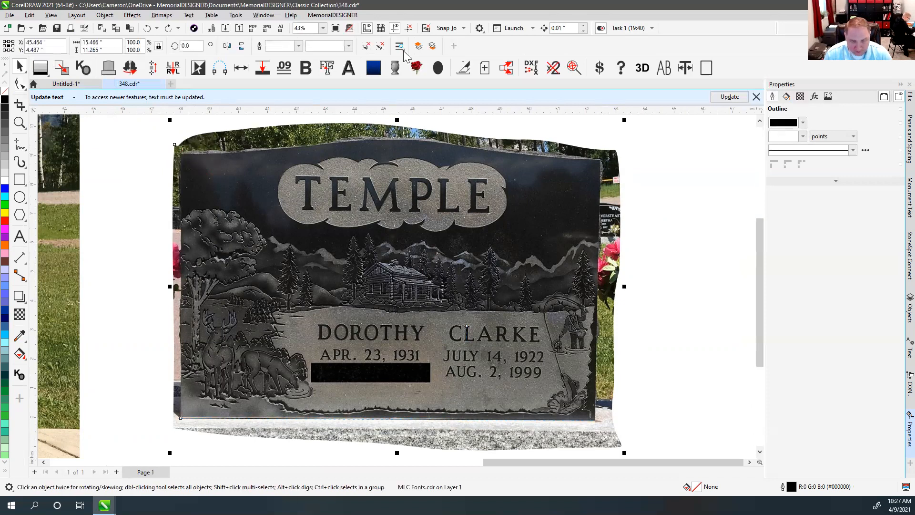
{"action": "left_click", "coordinate": [380, 46]}
{"action": "left_click", "coordinate": [187, 117]}
{"action": "left_click", "coordinate": [192, 141]}
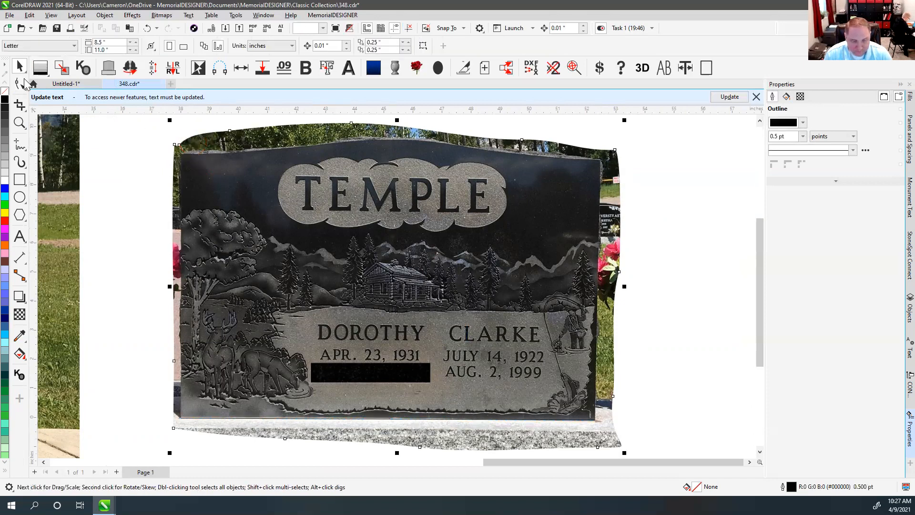
Move the cut-out's upper-left and lower-left nodes in to the headstone's left edge, and delete the extra node between them.
{"action": "left_click", "coordinate": [20, 83]}
{"action": "left_click_drag", "start_coordinate": [175, 144], "coordinate": [181, 153]}
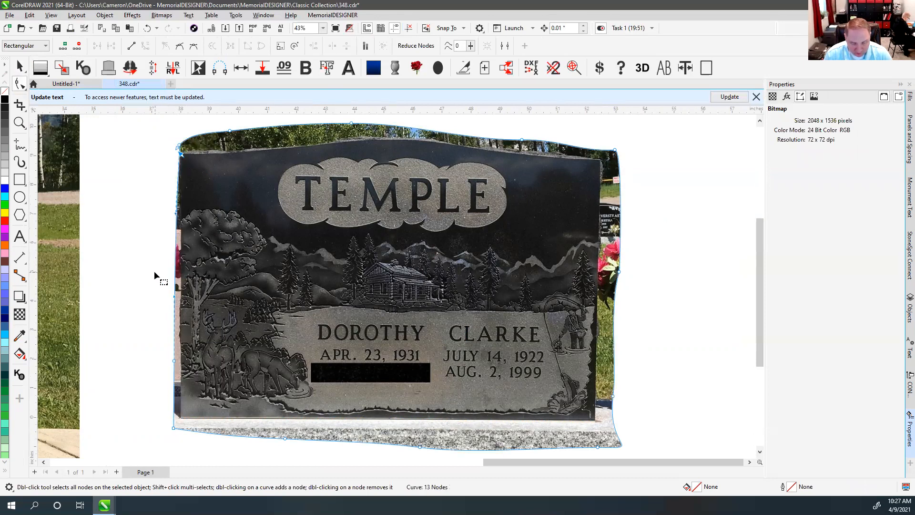
{"action": "key", "text": "Delete"}
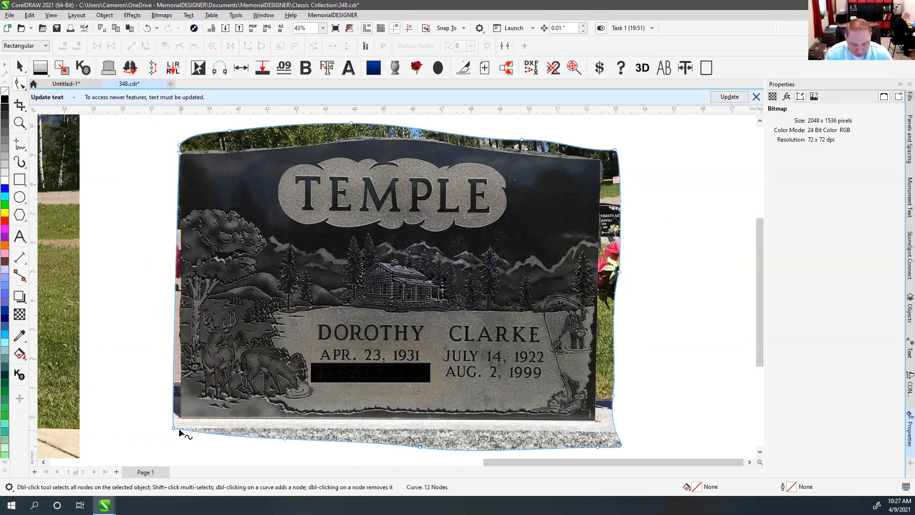
{"action": "left_click_drag", "start_coordinate": [175, 429], "coordinate": [180, 418]}
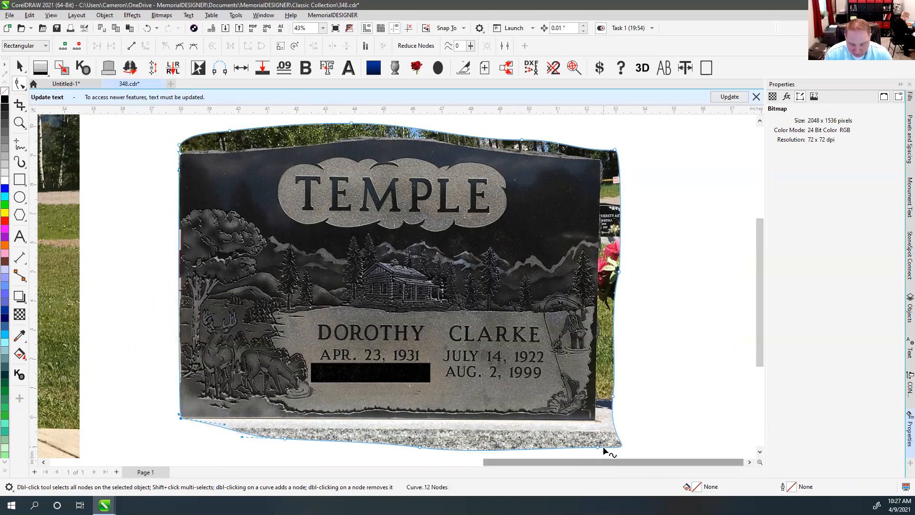
Move the cut-out's lower-right node up to the headstone's corner, delete two bottom-edge nodes, and convert that edge to a straight line.
{"action": "left_click_drag", "start_coordinate": [596, 447], "coordinate": [594, 420]}
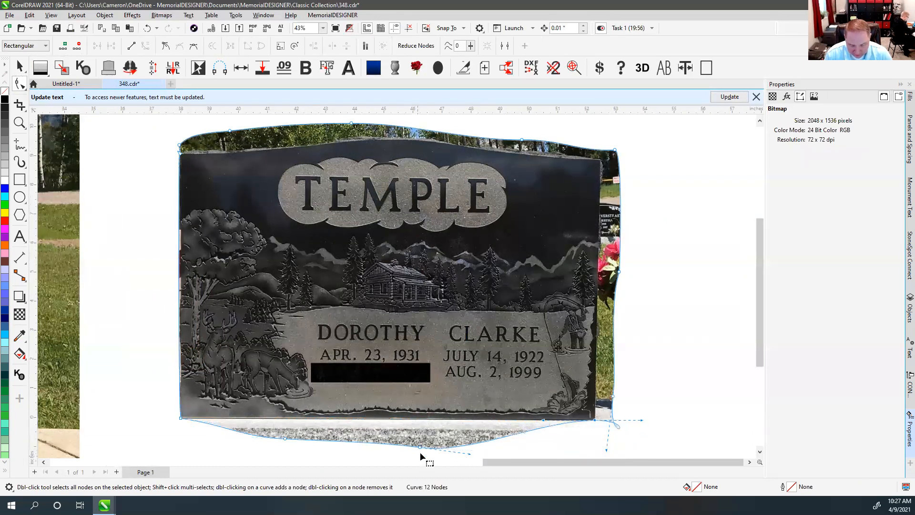
{"action": "double_click", "coordinate": [419, 448]}
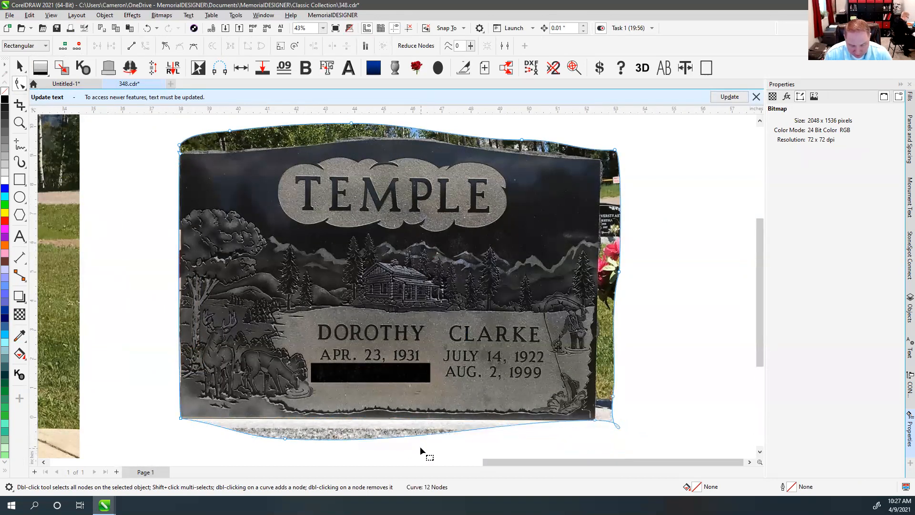
{"action": "double_click", "coordinate": [285, 438]}
{"action": "left_click", "coordinate": [296, 430]}
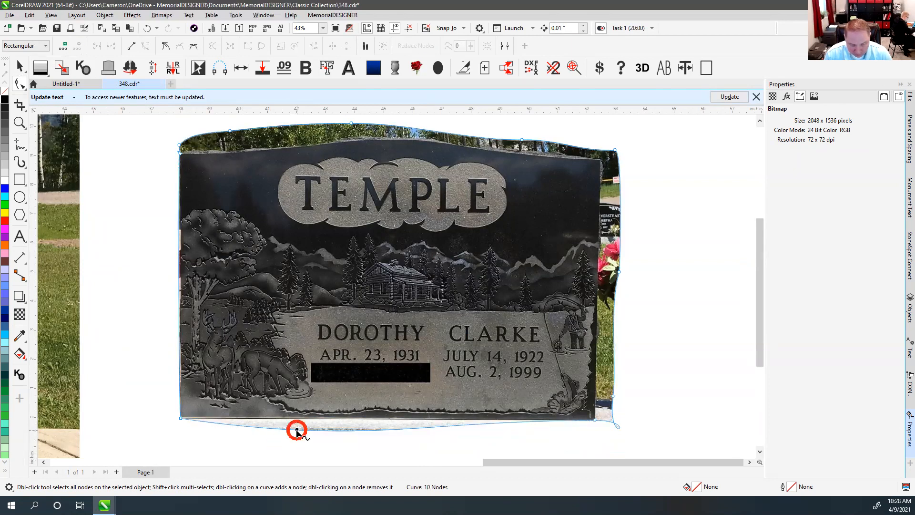
{"action": "key", "text": "l"}
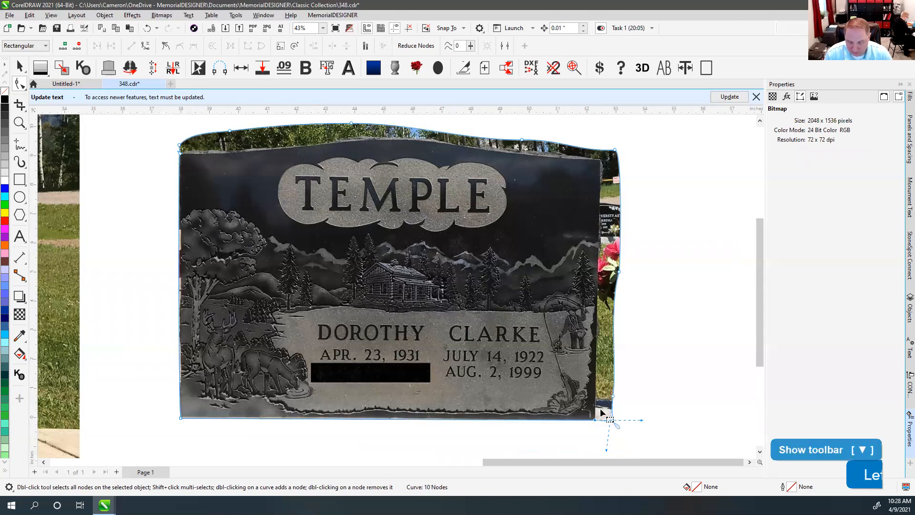
Delete the cut-out's extra right-side nodes, move its upper-right node to the headstone's corner, and straighten the right edge.
{"action": "left_click", "coordinate": [683, 395]}
{"action": "left_click", "coordinate": [614, 398]}
{"action": "key", "text": "Delete"}
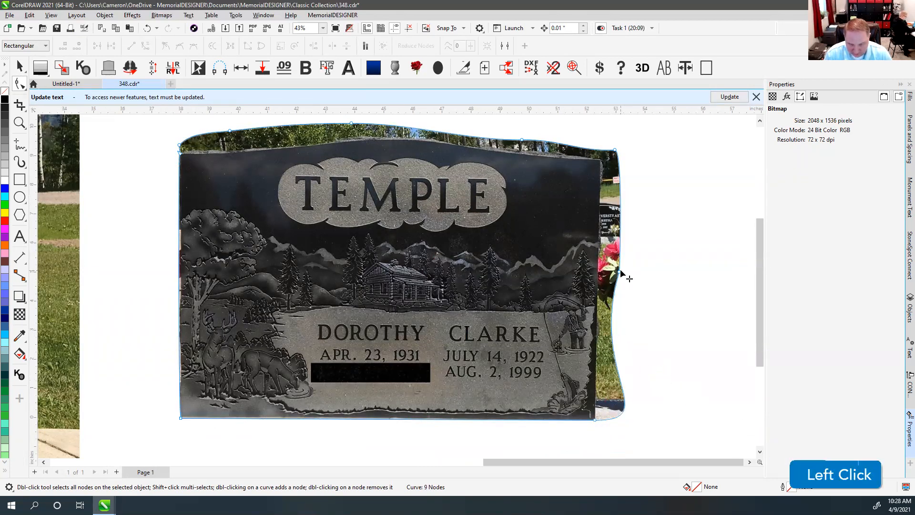
{"action": "left_click_drag", "start_coordinate": [615, 150], "coordinate": [431, 137]}
{"action": "left_click", "coordinate": [611, 201]}
{"action": "key", "text": "1"}
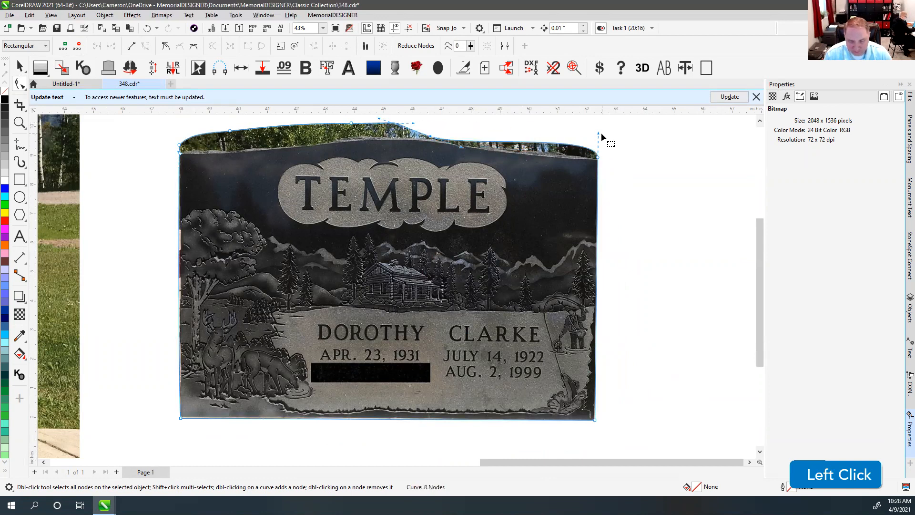
Reshape the cut-out's top edge to follow the headstone's curved top by moving its nodes and handles, and clear the selection.
{"action": "left_click_drag", "start_coordinate": [597, 132], "coordinate": [595, 157]}
{"action": "left_click_drag", "start_coordinate": [336, 117], "coordinate": [388, 153]}
{"action": "left_click_drag", "start_coordinate": [353, 125], "coordinate": [225, 133]}
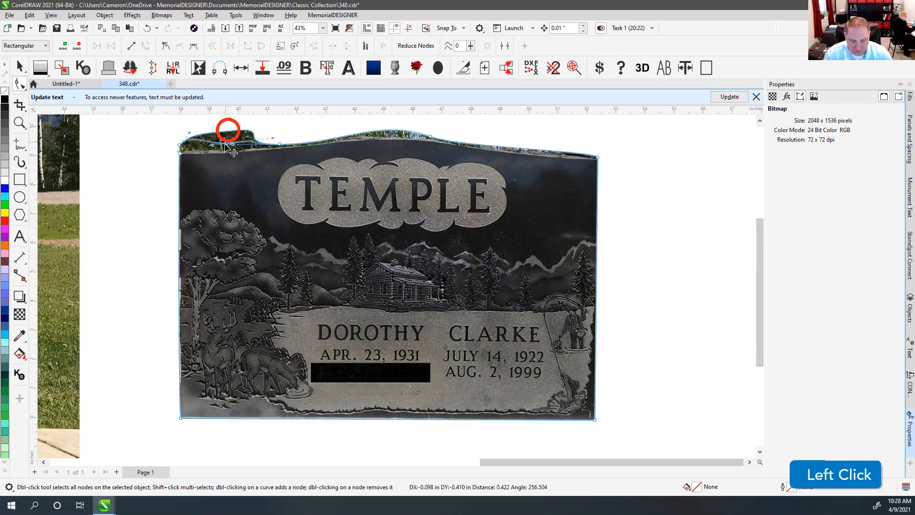
{"action": "left_click", "coordinate": [18, 65]}
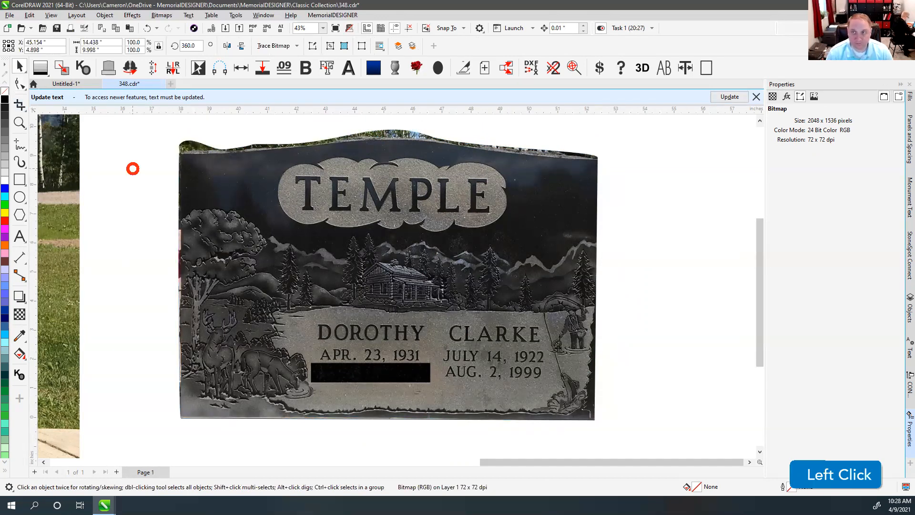
{"action": "left_click", "coordinate": [133, 169]}
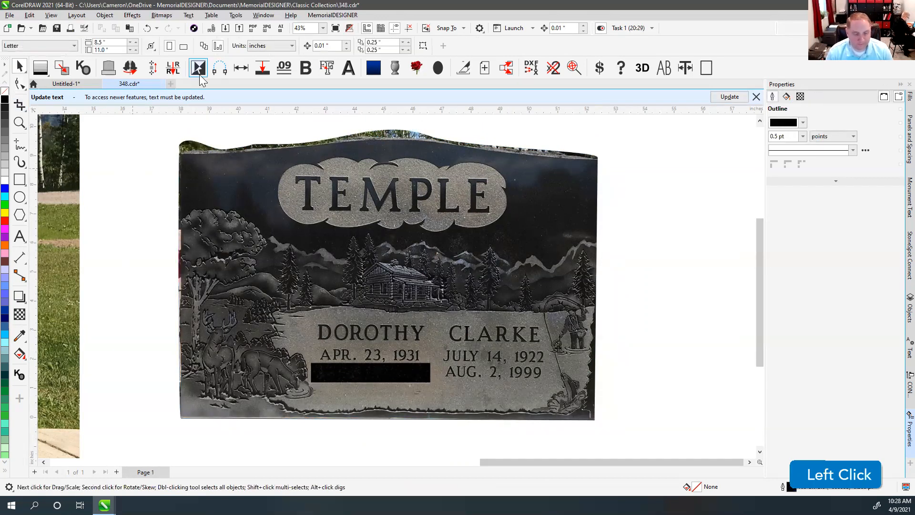
{"action": "left_click", "coordinate": [180, 150]}
{"action": "key", "text": "F10"}
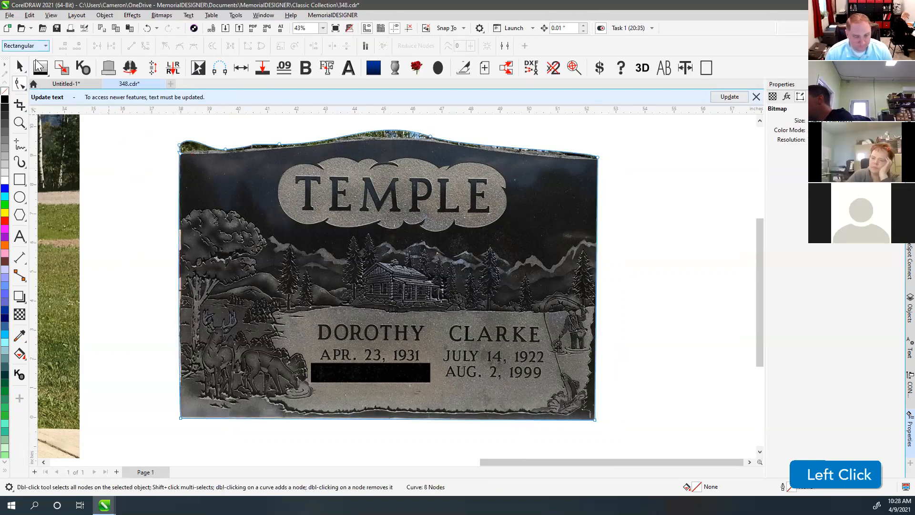
{"action": "left_click", "coordinate": [21, 104]}
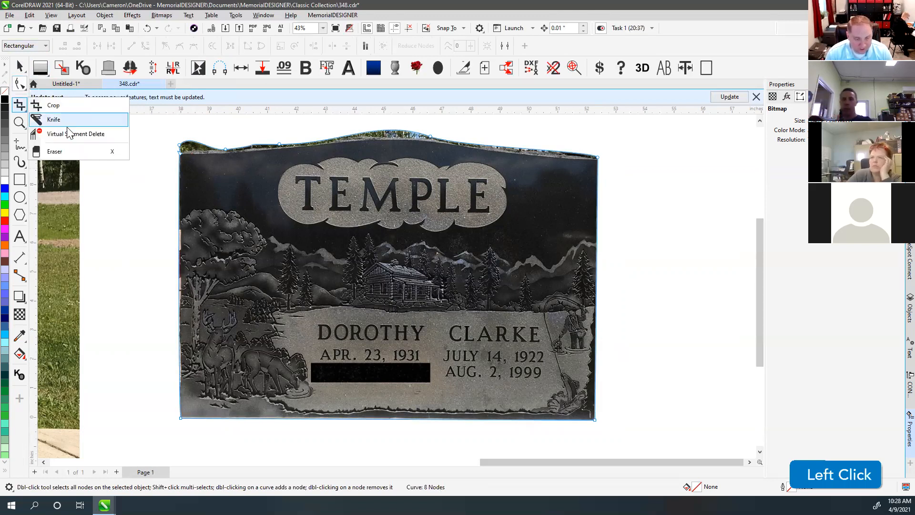
{"action": "left_click", "coordinate": [21, 84]}
{"action": "left_click", "coordinate": [20, 104]}
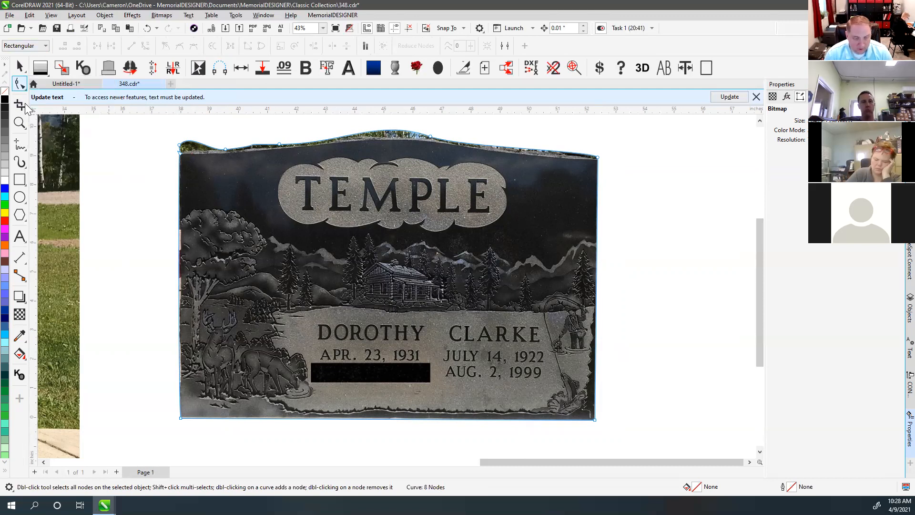
{"action": "left_click", "coordinate": [19, 66]}
{"action": "left_click", "coordinate": [112, 153]}
Move the headstone photo and the hand-drawn outline off the gray headstone design, over beside the photo cut-out.
{"action": "scroll", "coordinate": [222, 278], "scroll_direction": "down", "scroll_amount": 2}
{"action": "scroll", "coordinate": [396, 286], "scroll_direction": "down", "scroll_amount": 4}
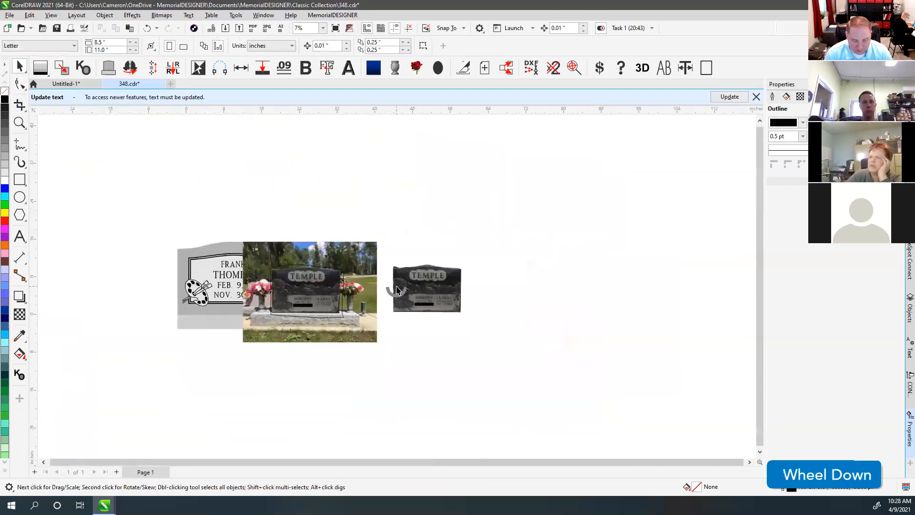
{"action": "left_click", "coordinate": [285, 282]}
{"action": "left_click_drag", "start_coordinate": [303, 268], "coordinate": [490, 278]}
{"action": "left_click", "coordinate": [176, 230]}
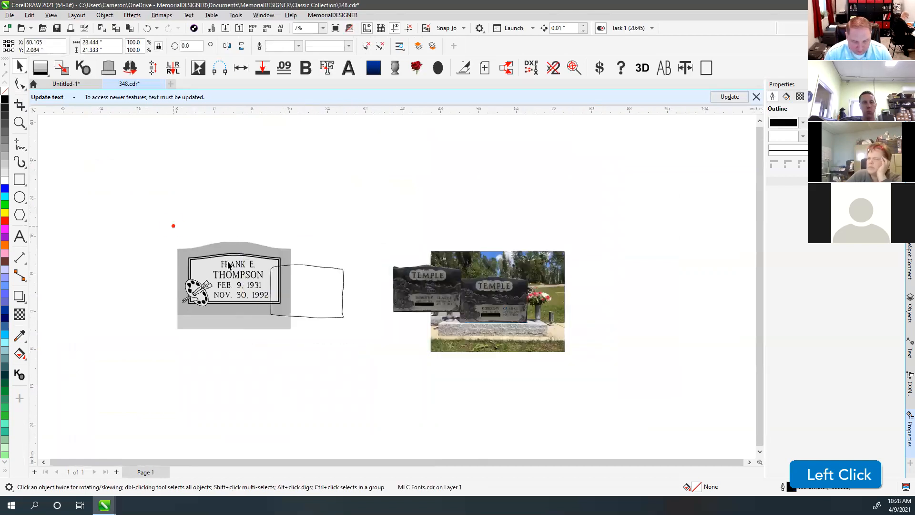
{"action": "left_click_drag", "start_coordinate": [361, 271], "coordinate": [439, 264]}
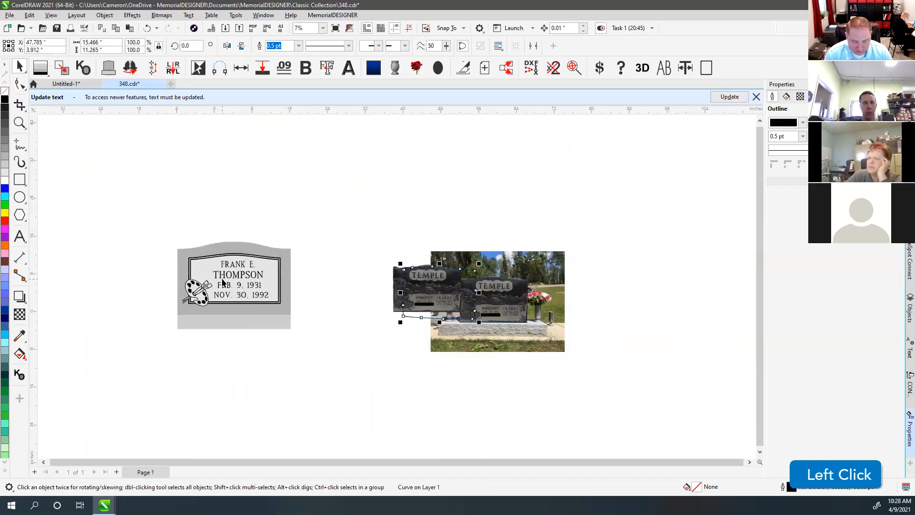
Try slicing the selected gray headstone design freehand down its middle with the Knife tool, and undo the cut.
{"action": "scroll", "coordinate": [227, 281], "scroll_direction": "up", "scroll_amount": 2}
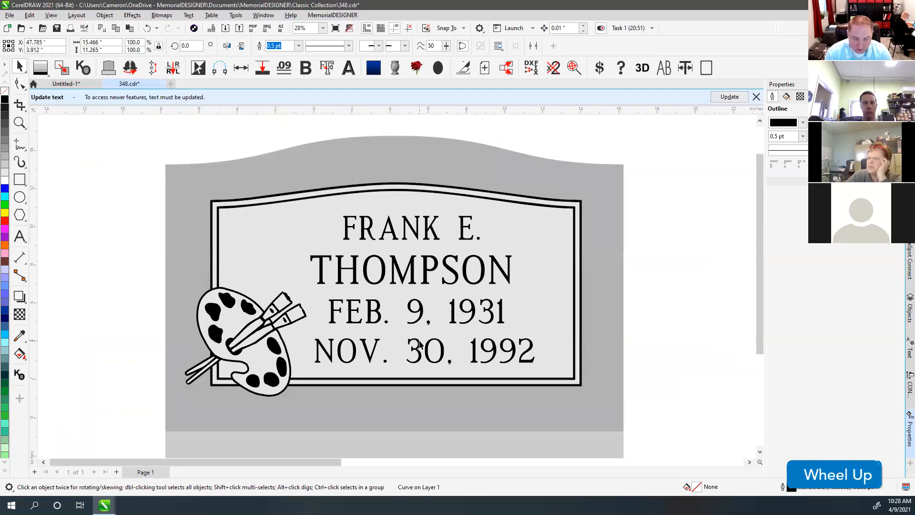
{"action": "left_click_drag", "start_coordinate": [146, 119], "coordinate": [655, 440]}
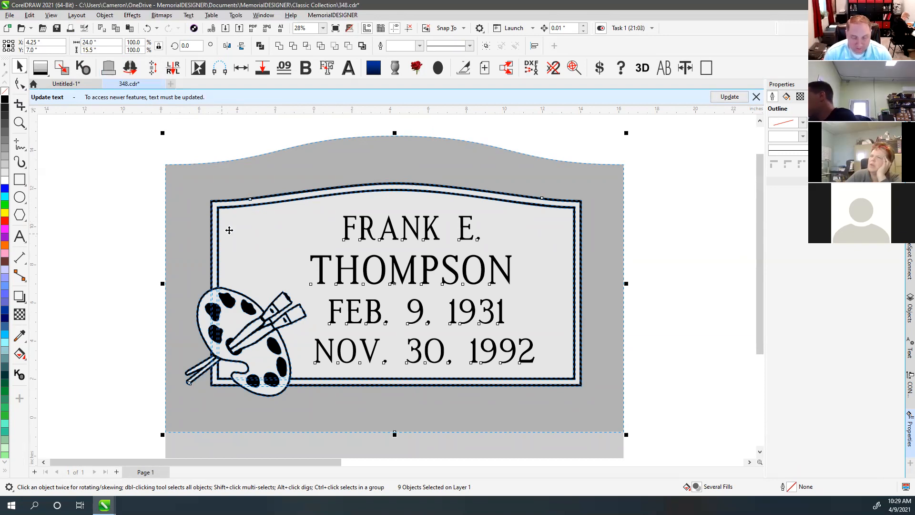
{"action": "left_click", "coordinate": [22, 86]}
{"action": "left_click", "coordinate": [20, 102]}
{"action": "left_click", "coordinate": [46, 117]}
{"action": "mouse_move", "coordinate": [390, 136]}
{"action": "left_mouse_down"}
{"action": "mouse_move", "coordinate": [387, 181]}
{"action": "mouse_move", "coordinate": [396, 433]}
{"action": "left_mouse_up"}
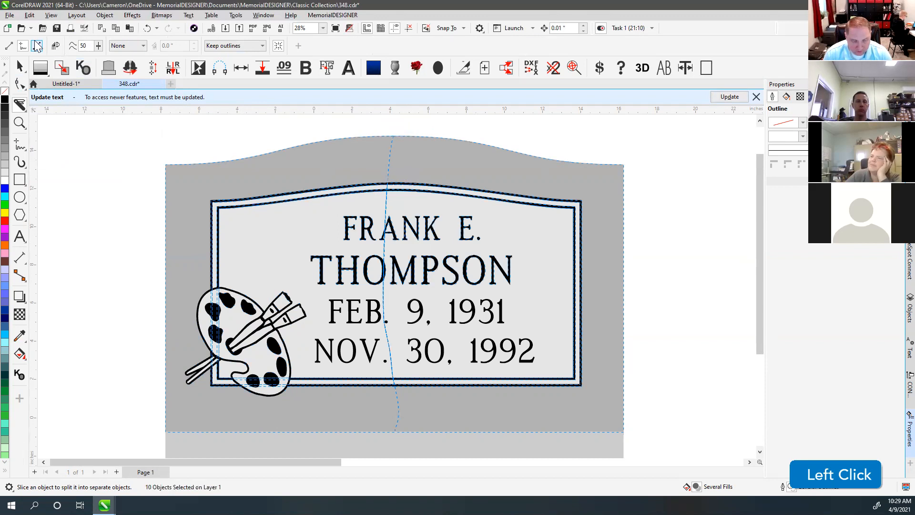
{"action": "key", "text": "ctrl+z"}
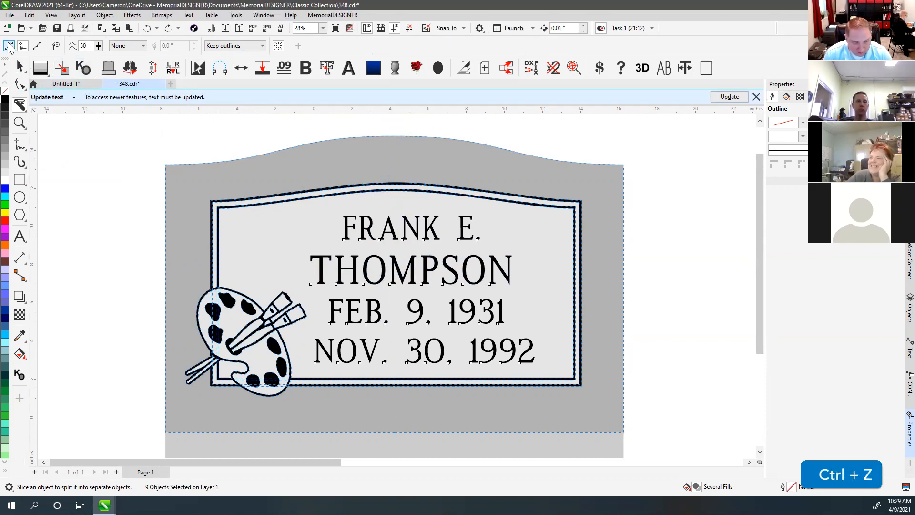
Slice the selected headstone design down its center with a straight vertical 2-point-line Knife cut, and check it in wireframe view.
{"action": "left_click", "coordinate": [8, 44]}
{"action": "left_click", "coordinate": [395, 136]}
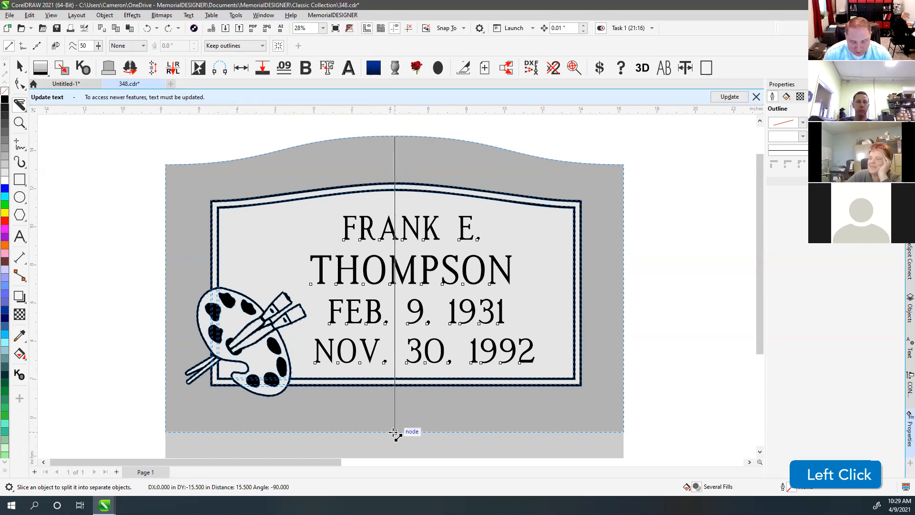
{"action": "left_click", "coordinate": [394, 432]}
{"action": "left_click", "coordinate": [19, 67]}
{"action": "left_click", "coordinate": [391, 129]}
{"action": "key", "text": "v"}
{"action": "key", "text": "v"}
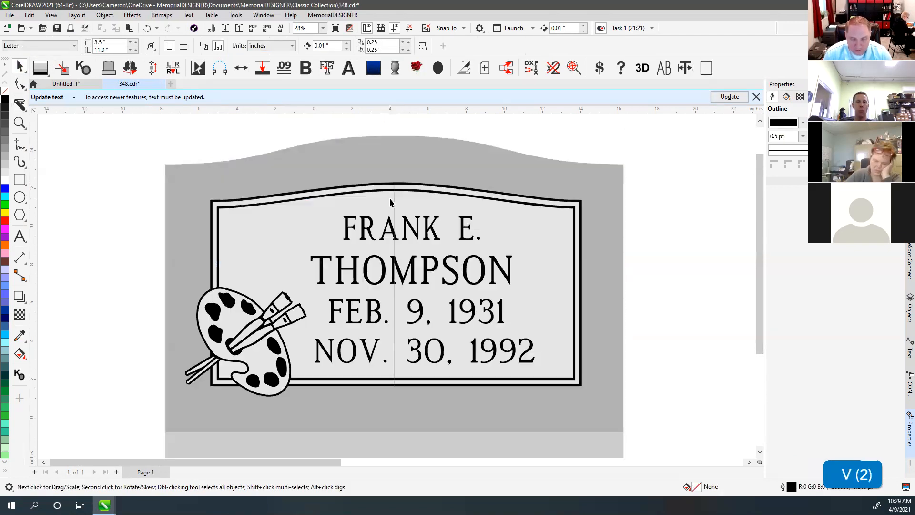
Try moving the birth date line sideways toward the panel's right border, and undo the move.
{"action": "left_click_drag", "start_coordinate": [382, 133], "coordinate": [590, 444]}
{"action": "left_click_drag", "start_coordinate": [608, 402], "coordinate": [608, 403]}
{"action": "left_click_drag", "start_coordinate": [466, 300], "coordinate": [529, 303]}
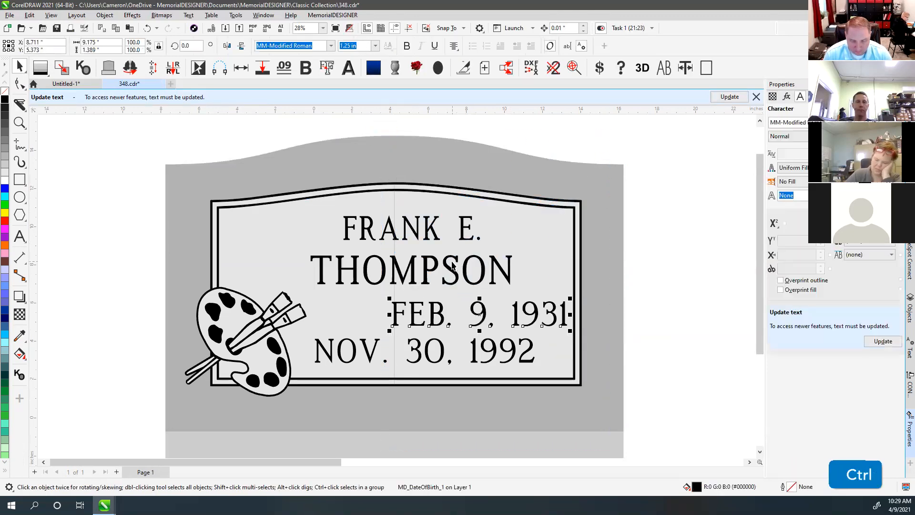
{"action": "key", "text": "ctrl+z"}
In wireframe view, move the right-hand pieces of the panel, its border and both name lines away from the cut line.
{"action": "key", "text": "v"}
{"action": "left_click", "coordinate": [396, 203]}
{"action": "left_click", "coordinate": [396, 192]}
{"action": "left_click_drag", "start_coordinate": [451, 192], "coordinate": [464, 193]}
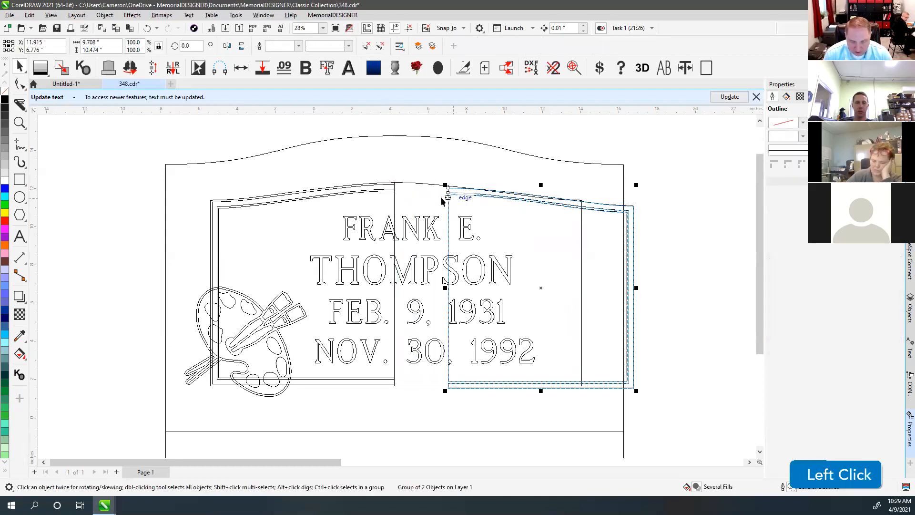
{"action": "left_click_drag", "start_coordinate": [407, 183], "coordinate": [446, 187]}
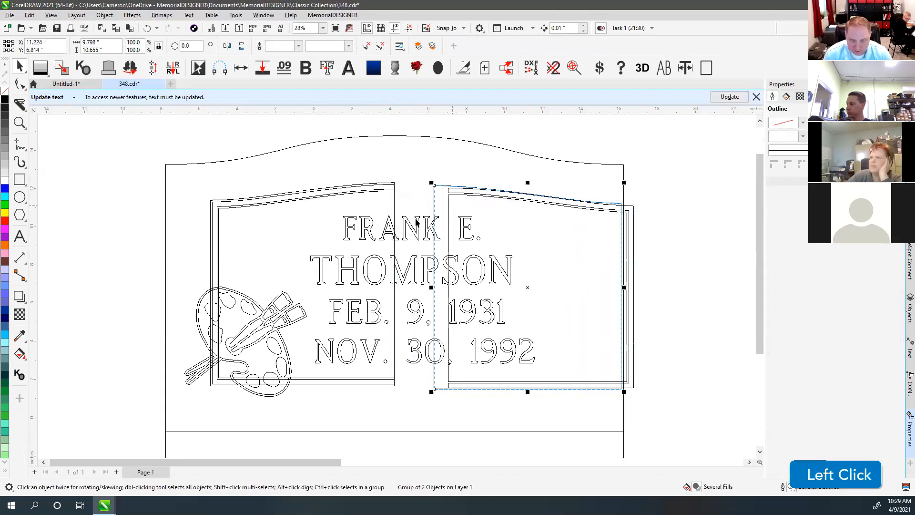
{"action": "left_click", "coordinate": [408, 224]}
{"action": "left_click_drag", "start_coordinate": [407, 223], "coordinate": [431, 225]}
{"action": "left_click", "coordinate": [411, 262]}
{"action": "left_click_drag", "start_coordinate": [411, 263], "coordinate": [441, 260]}
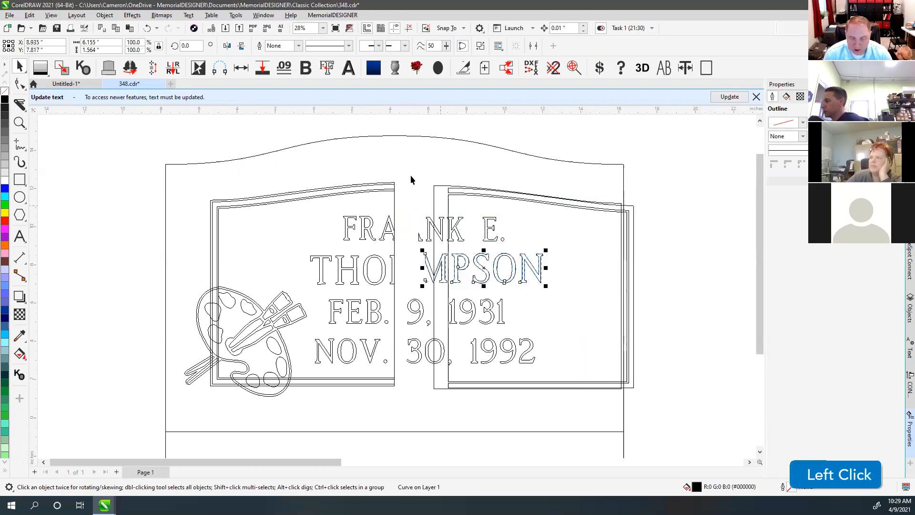
Undo the moves of the sliced panel, border and name pieces, clear the selection, and return to the filled view.
{"action": "key", "text": "ctrl+z"}
{"action": "key", "text": "ctrl+z"}
{"action": "key", "text": "ctrl+z"}
{"action": "key", "text": "ctrl+z"}
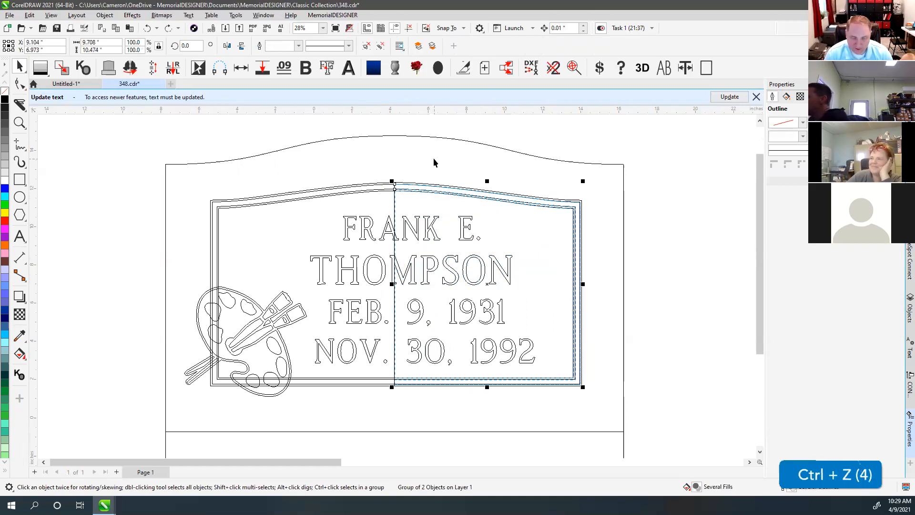
{"action": "left_click", "coordinate": [419, 127]}
{"action": "key", "text": "v"}
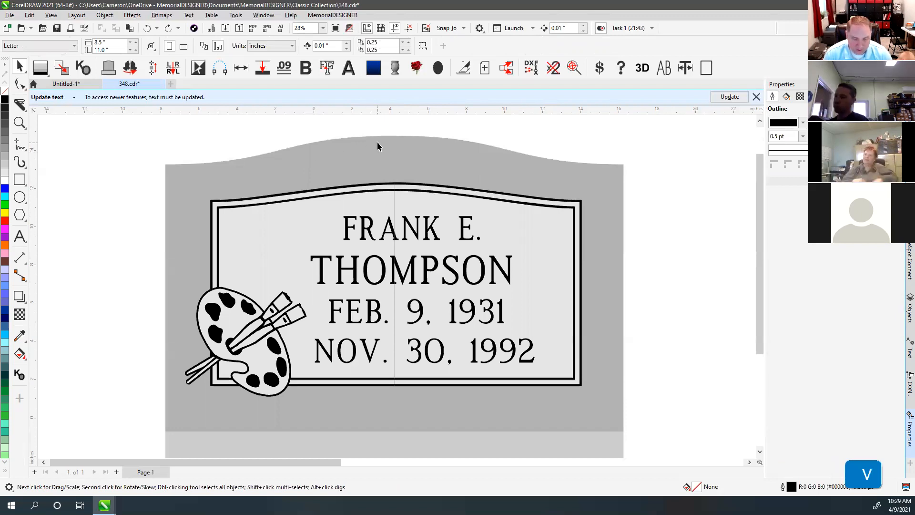
Activate the Knife tool and examine its gap and overlap choices and its outline-handling options.
{"action": "left_click", "coordinate": [19, 103]}
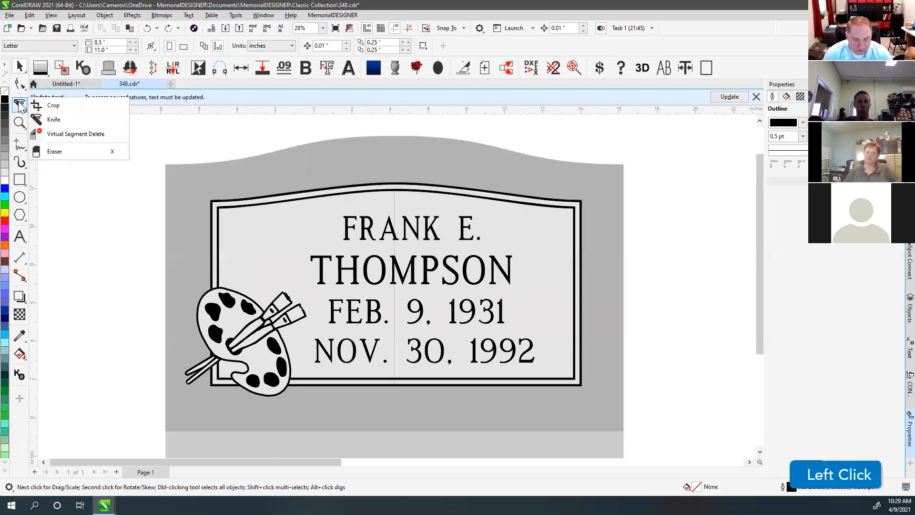
{"action": "left_click", "coordinate": [55, 118]}
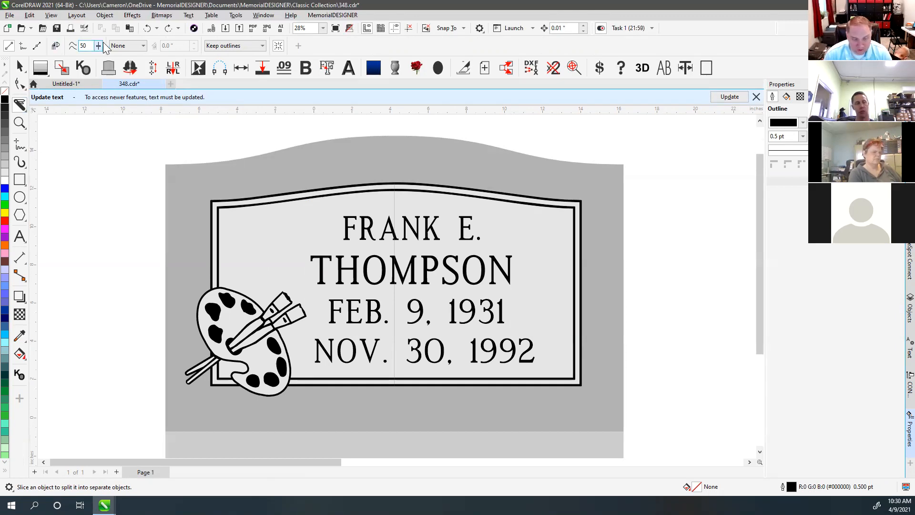
{"action": "left_click", "coordinate": [126, 46]}
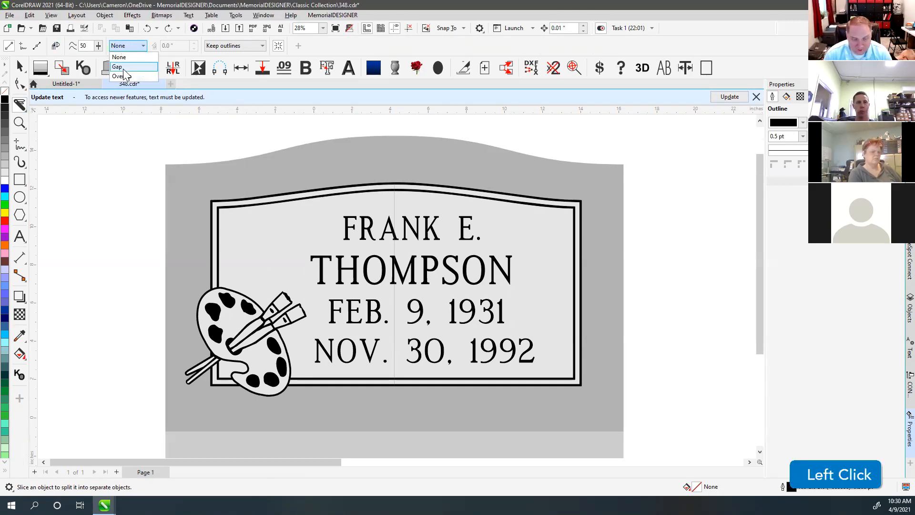
{"action": "left_click", "coordinate": [20, 67]}
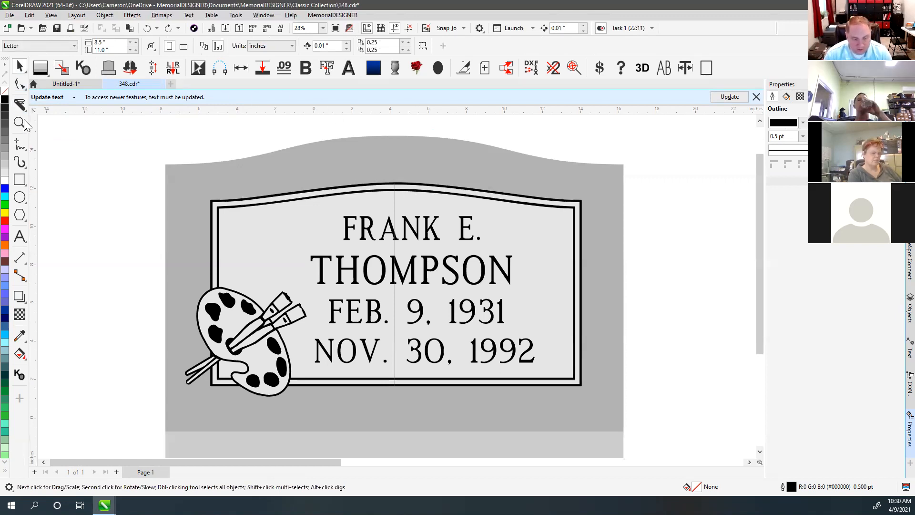
{"action": "left_click", "coordinate": [19, 105]}
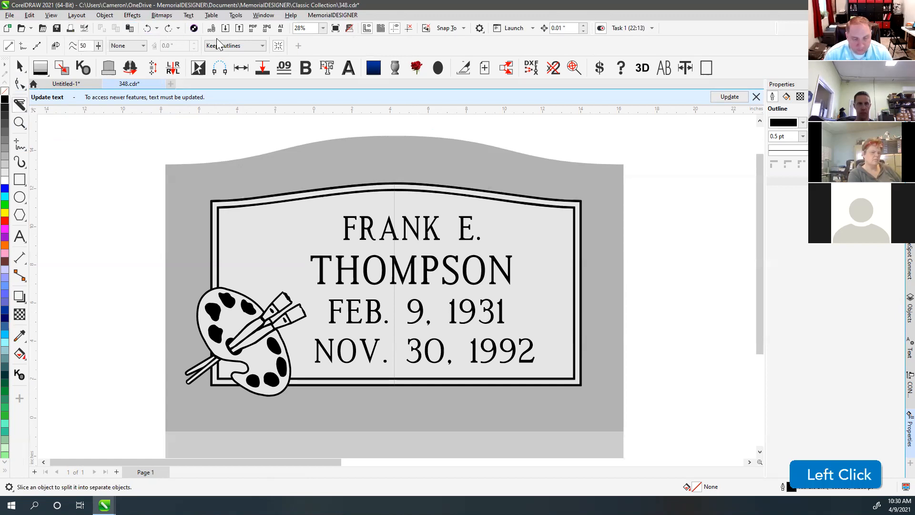
{"action": "left_click", "coordinate": [221, 48]}
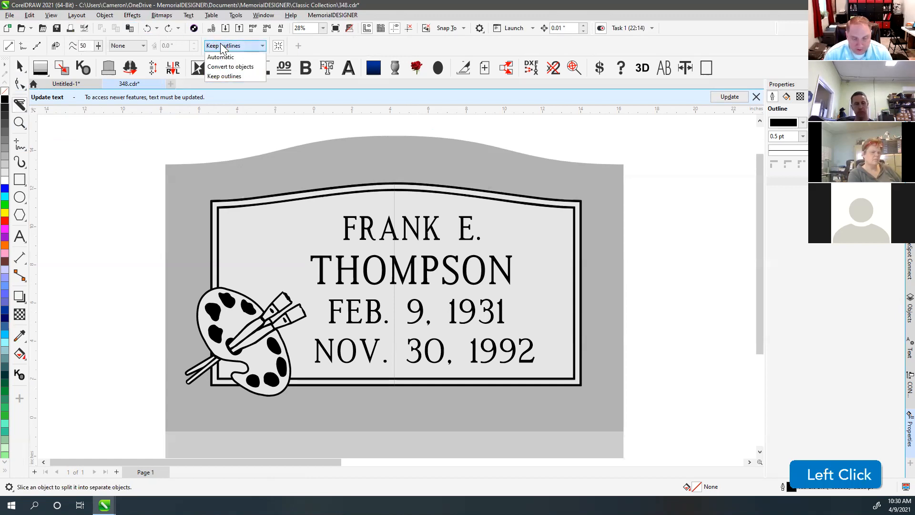
{"action": "left_click", "coordinate": [29, 63]}
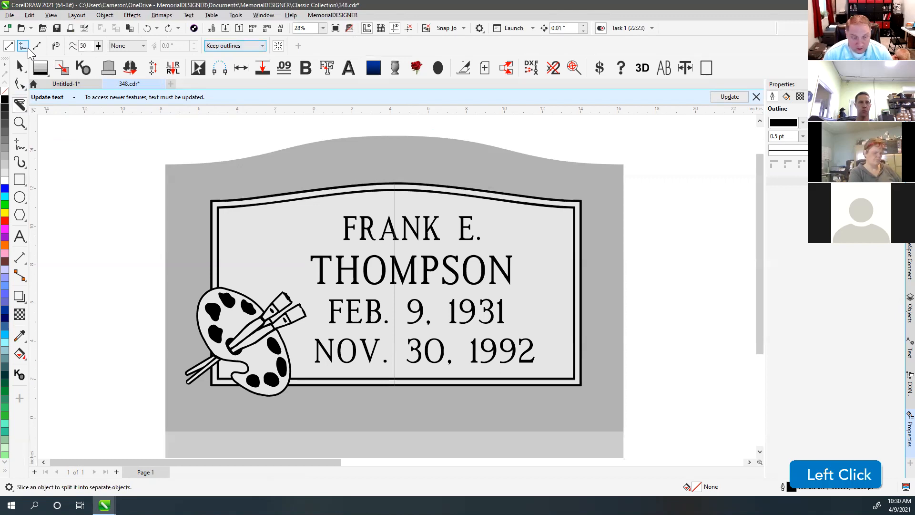
Switch the Knife tool through its Bézier, 2-point line and freehand cutting modes to compare them.
{"action": "left_click", "coordinate": [36, 46]}
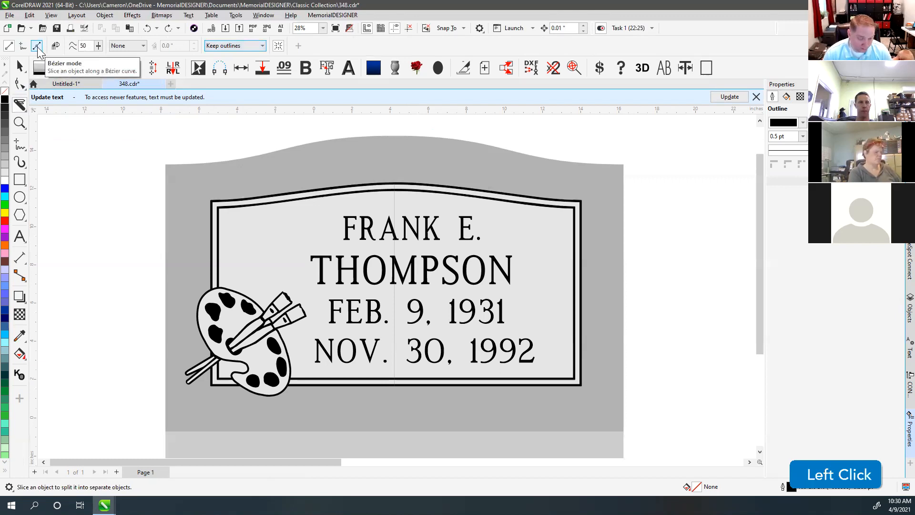
{"action": "left_click", "coordinate": [10, 46]}
{"action": "left_click", "coordinate": [23, 46]}
{"action": "left_click", "coordinate": [37, 46]}
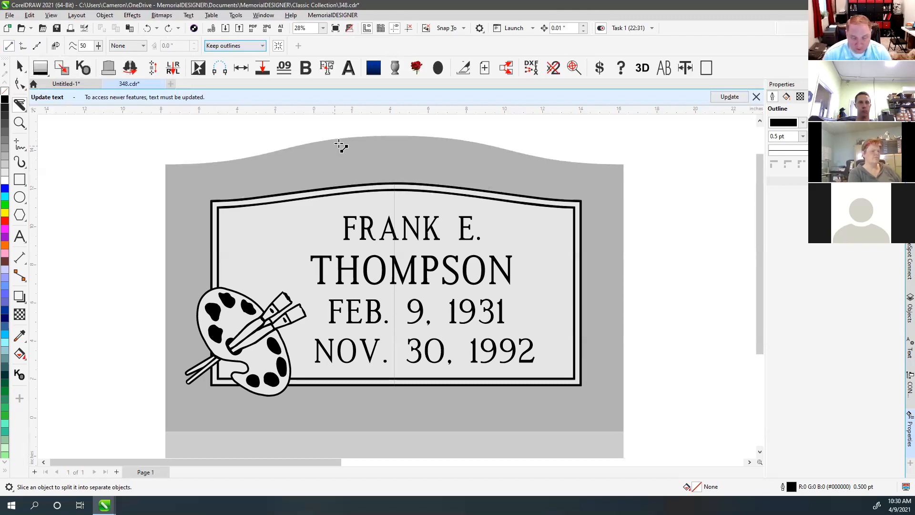
{"action": "left_click", "coordinate": [20, 66]}
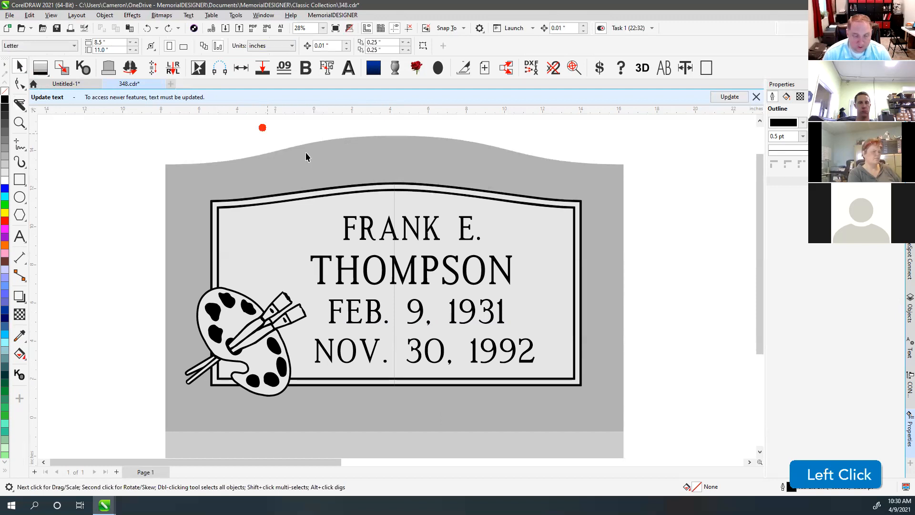
{"action": "left_click", "coordinate": [394, 202]}
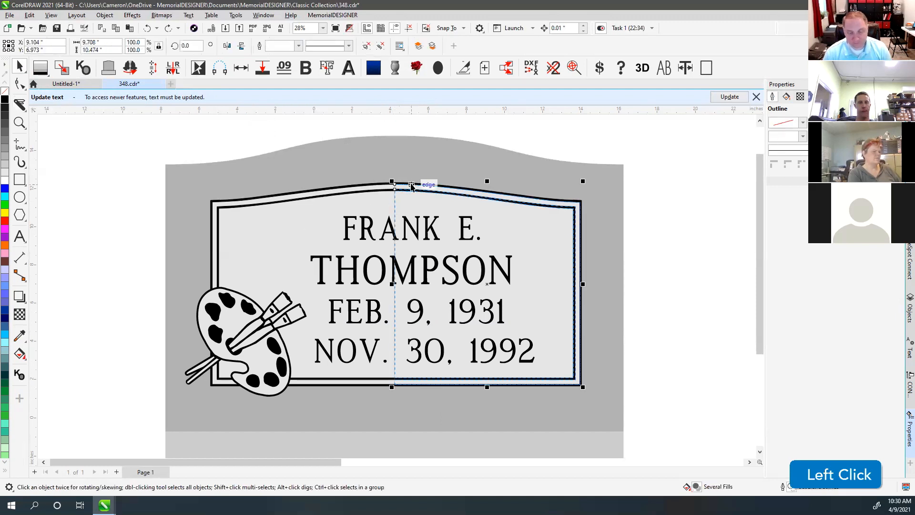
{"action": "left_click", "coordinate": [20, 105]}
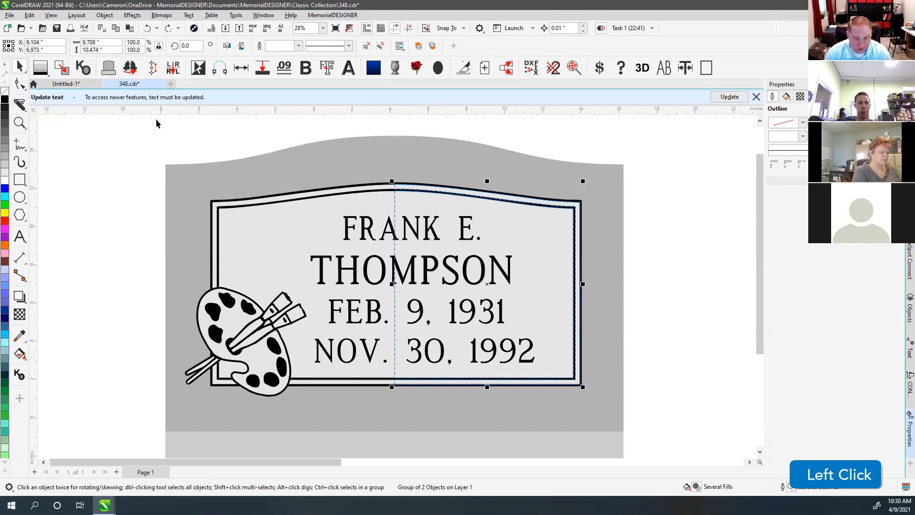
{"action": "left_click", "coordinate": [21, 104]}
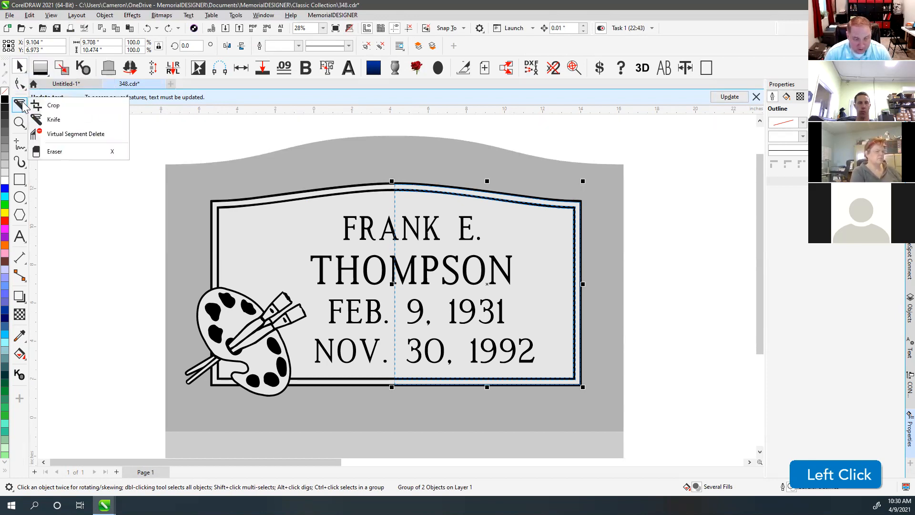
{"action": "left_click", "coordinate": [150, 132]}
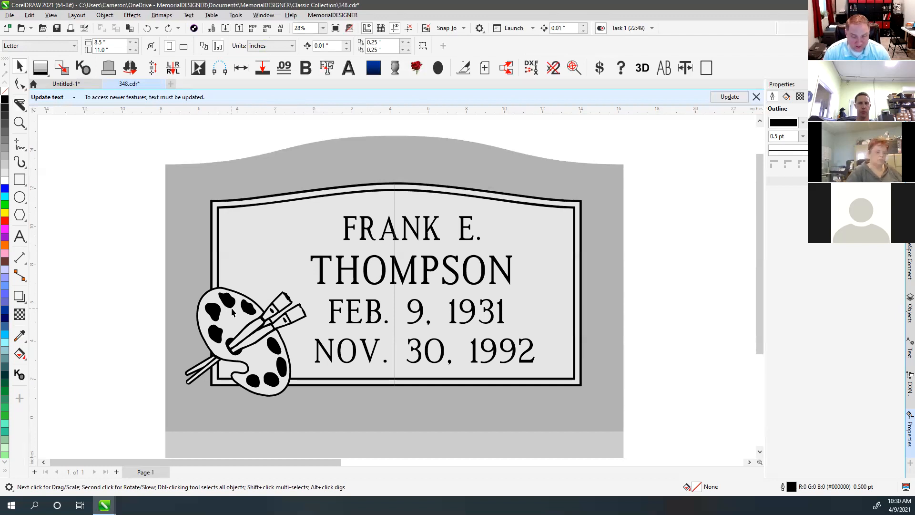
Switch the drawing to wireframe view to expose the border lines that cross the painter's palette.
{"action": "left_click", "coordinate": [143, 269]}
{"action": "key", "text": "v"}
{"action": "scroll", "coordinate": [205, 299], "scroll_direction": "up", "scroll_amount": 2}
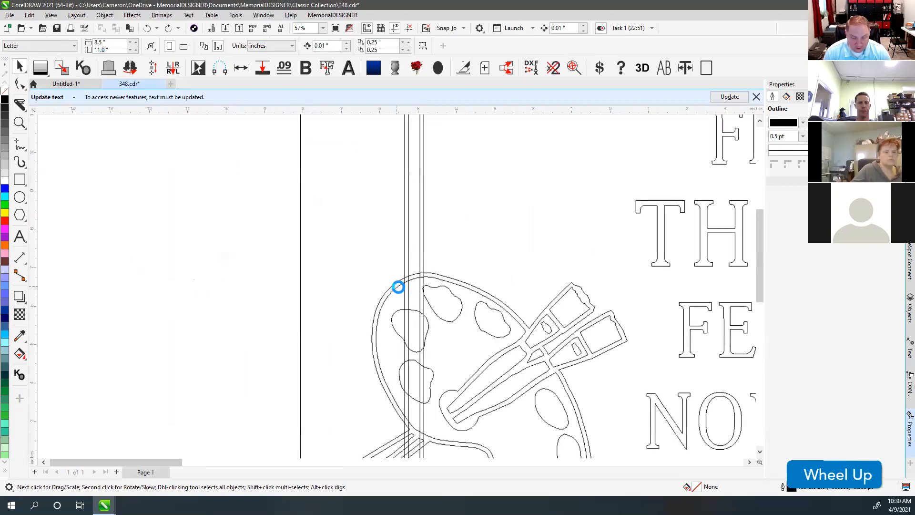
{"action": "scroll", "coordinate": [398, 286], "scroll_direction": "up", "scroll_amount": 3}
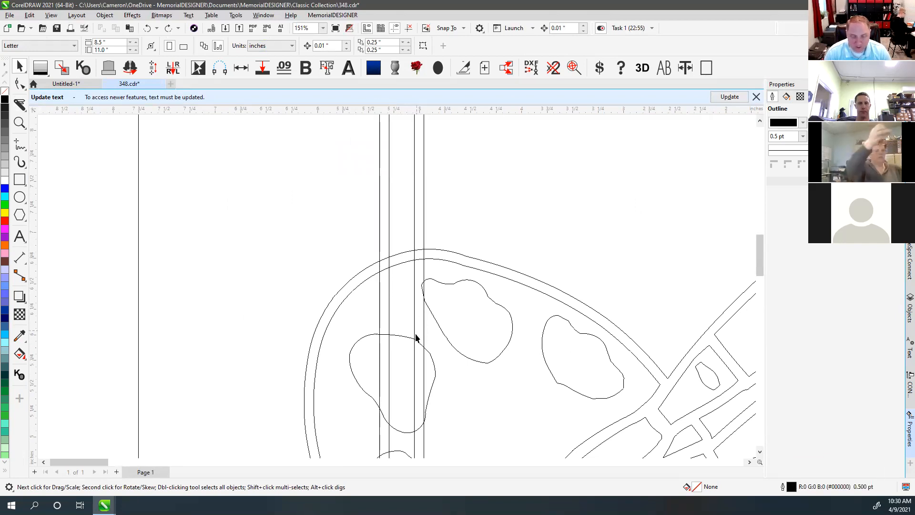
{"action": "scroll", "coordinate": [416, 337], "scroll_direction": "down", "scroll_amount": 3}
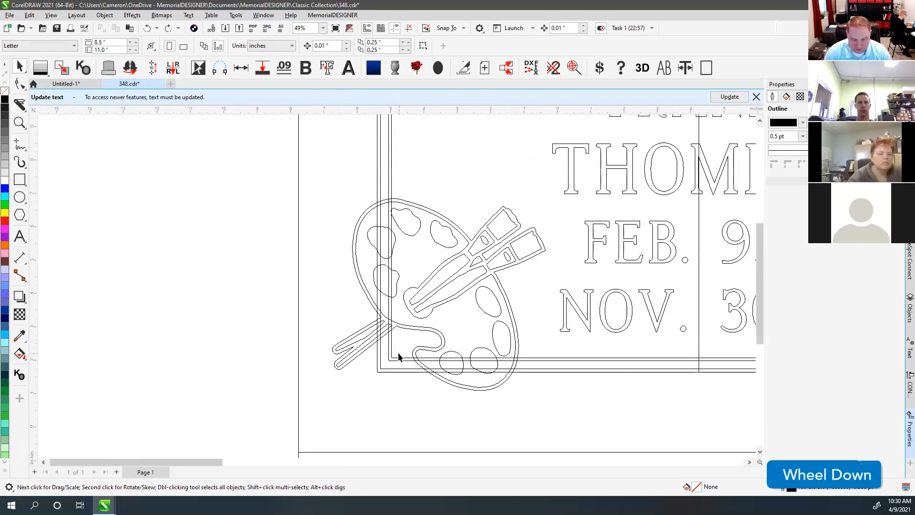
Use Virtual Segment Delete to remove the border's lower-left corner lines between the brush handles and the palette.
{"action": "scroll", "coordinate": [398, 276], "scroll_direction": "up", "scroll_amount": 2}
{"action": "left_click", "coordinate": [20, 104]}
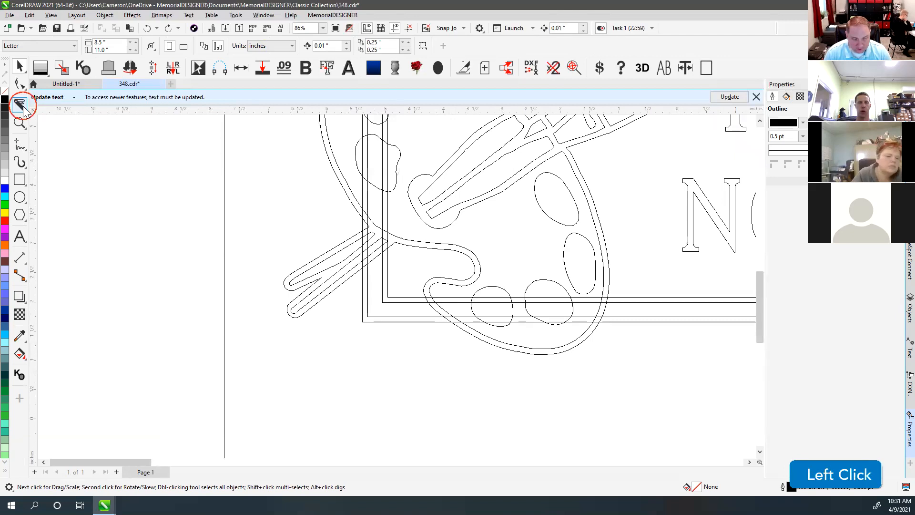
{"action": "left_click", "coordinate": [64, 134]}
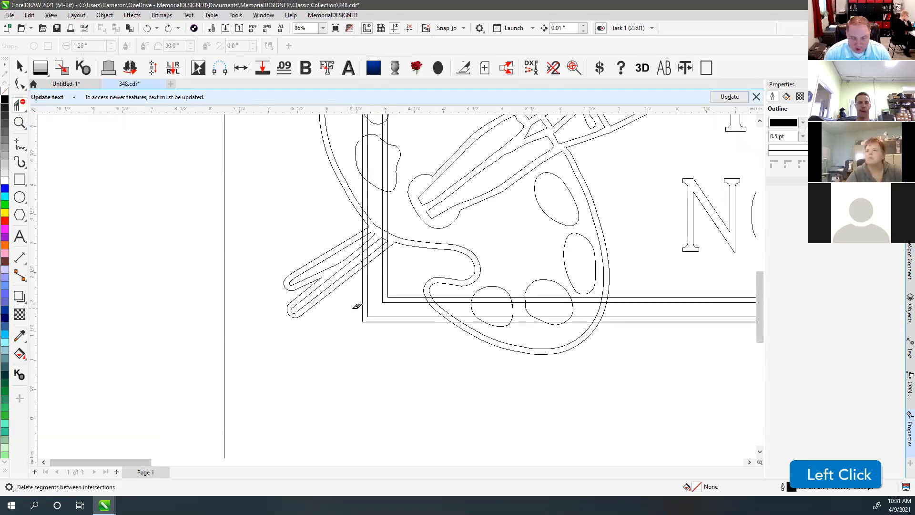
{"action": "left_click", "coordinate": [362, 310]}
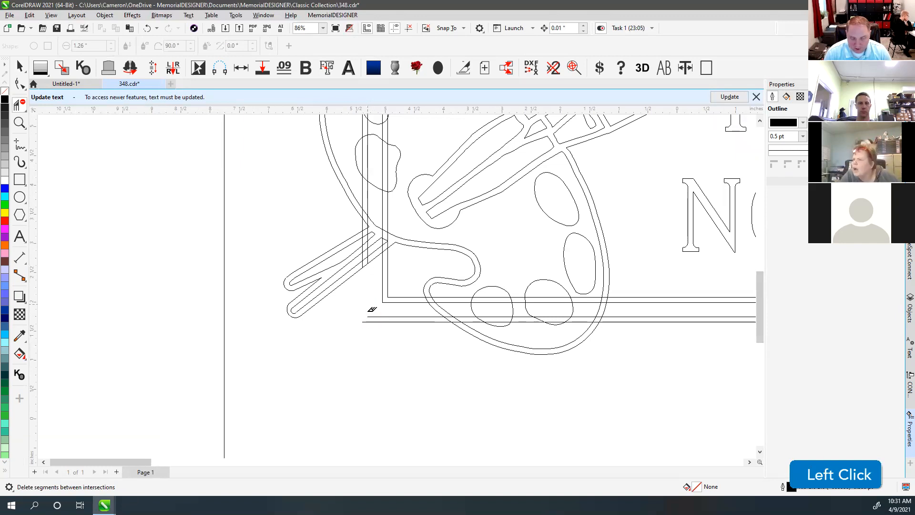
{"action": "left_click", "coordinate": [422, 316]}
{"action": "left_click", "coordinate": [413, 321]}
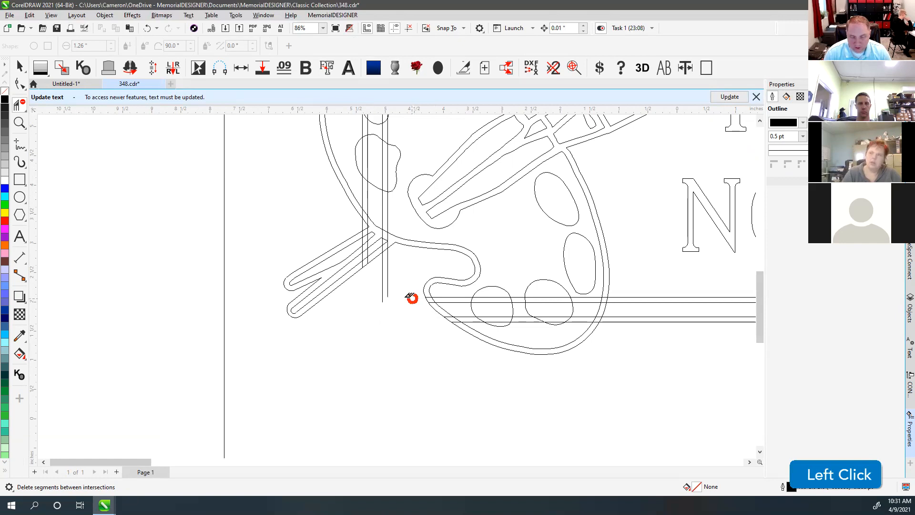
{"action": "left_click", "coordinate": [388, 283]}
{"action": "left_click", "coordinate": [381, 281]}
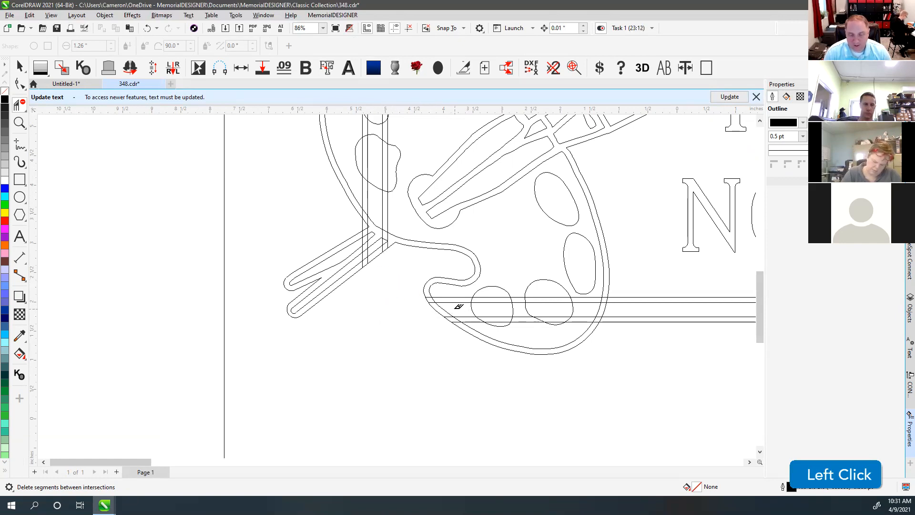
Delete the border segments crossing the palette's lower-left rim and the lower-left paint spot.
{"action": "scroll", "coordinate": [458, 307], "scroll_direction": "up", "scroll_amount": 2}
{"action": "left_click_drag", "start_coordinate": [404, 261], "coordinate": [429, 302]}
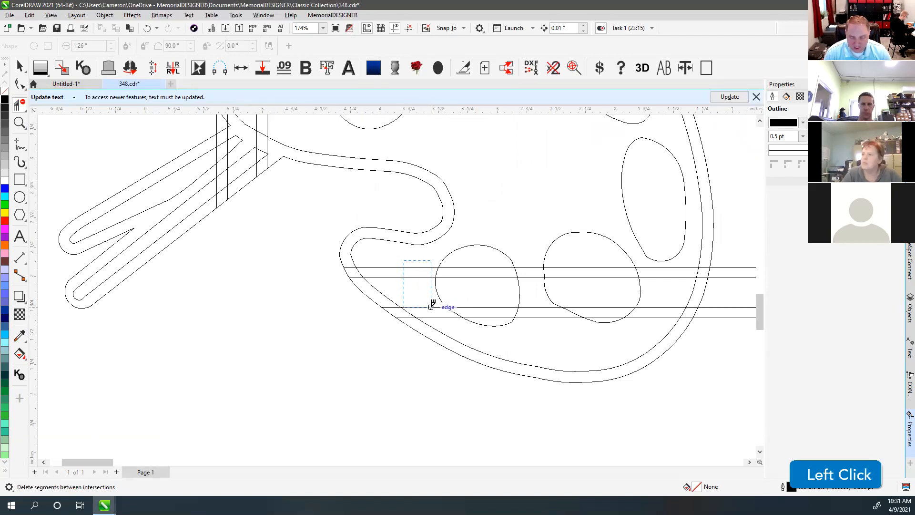
{"action": "left_click", "coordinate": [359, 274]}
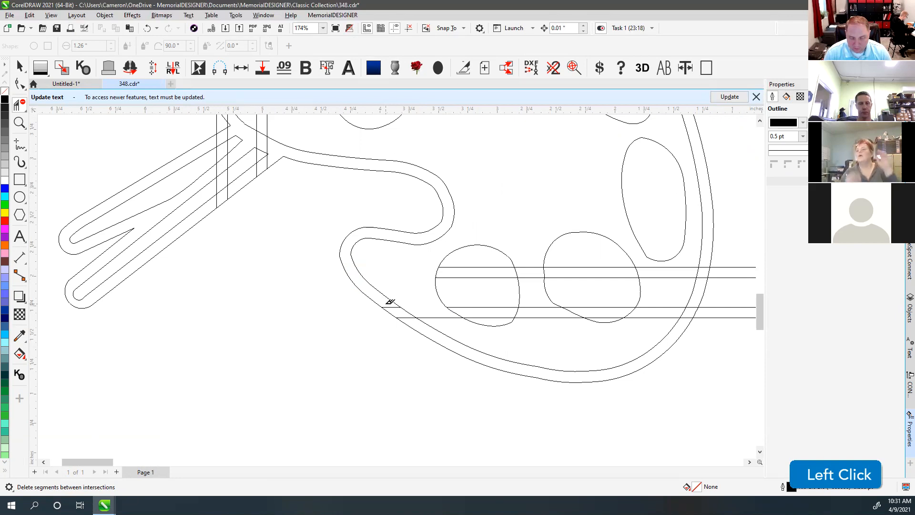
{"action": "left_click", "coordinate": [408, 315]}
{"action": "left_click_drag", "start_coordinate": [482, 260], "coordinate": [497, 316]}
{"action": "left_click", "coordinate": [443, 316]}
Delete the border segments between the two bottom paint spots, inside the second spot, and from it to the palette's right rim.
{"action": "left_click_drag", "start_coordinate": [531, 253], "coordinate": [537, 325]}
{"action": "left_click_drag", "start_coordinate": [591, 259], "coordinate": [603, 292]}
{"action": "left_click_drag", "start_coordinate": [604, 302], "coordinate": [615, 313]}
{"action": "left_click_drag", "start_coordinate": [650, 262], "coordinate": [660, 320]}
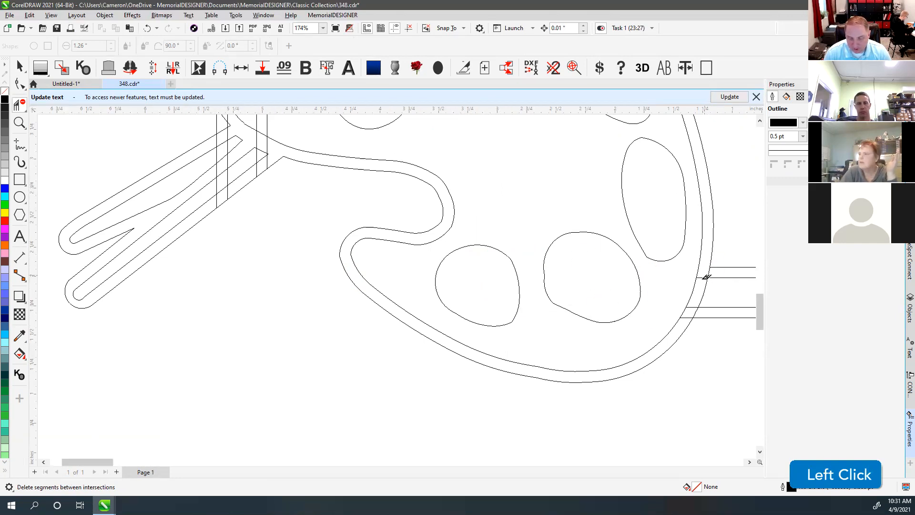
Delete the border segments within the palette's right rim and the outer rim pieces between each pair of border lines.
{"action": "left_click", "coordinate": [694, 305]}
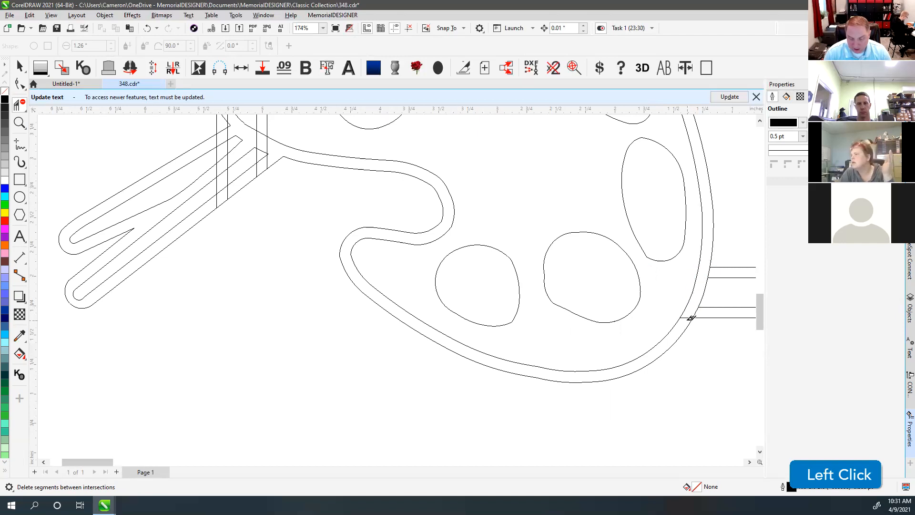
{"action": "left_click", "coordinate": [687, 316]}
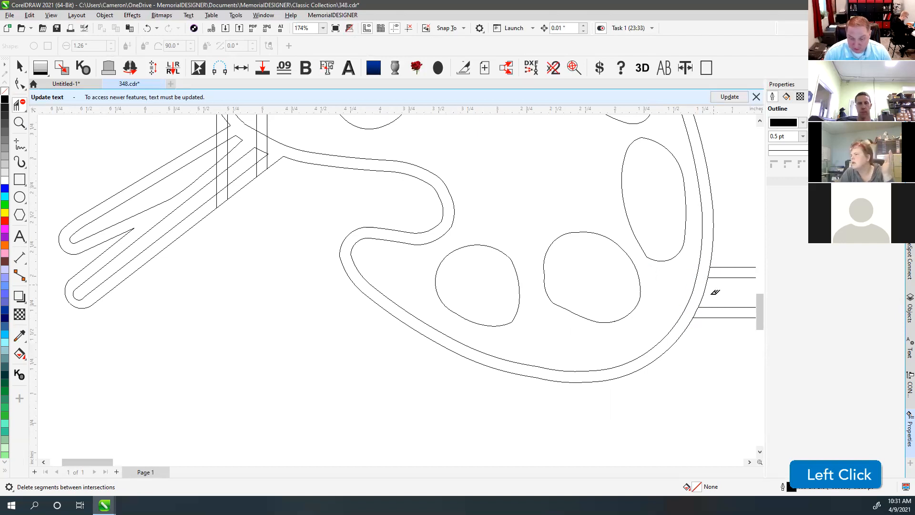
{"action": "scroll", "coordinate": [715, 293], "scroll_direction": "up", "scroll_amount": 2}
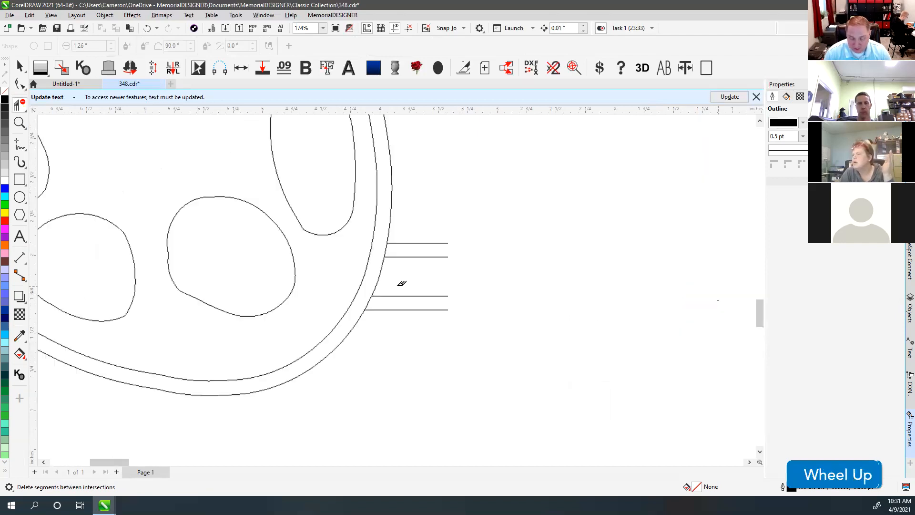
{"action": "left_click", "coordinate": [382, 230]}
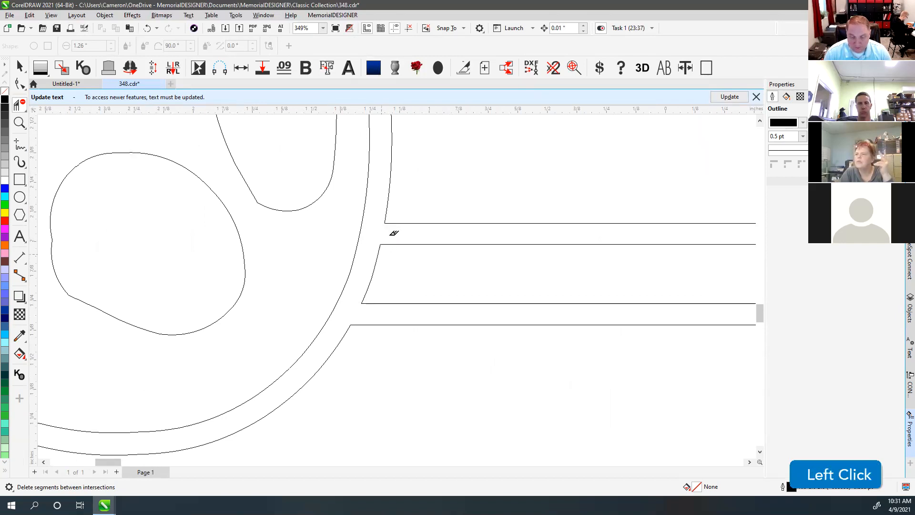
Delete the vertical border segments between the inner and outer outlines of the upper brush handle.
{"action": "scroll", "coordinate": [396, 284], "scroll_direction": "down", "scroll_amount": 4}
{"action": "scroll", "coordinate": [182, 222], "scroll_direction": "up", "scroll_amount": 4}
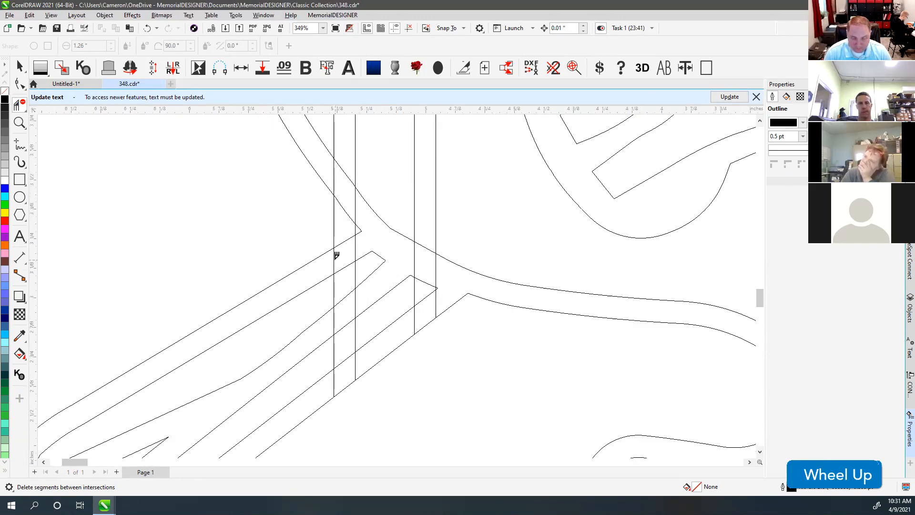
{"action": "left_click", "coordinate": [336, 258]}
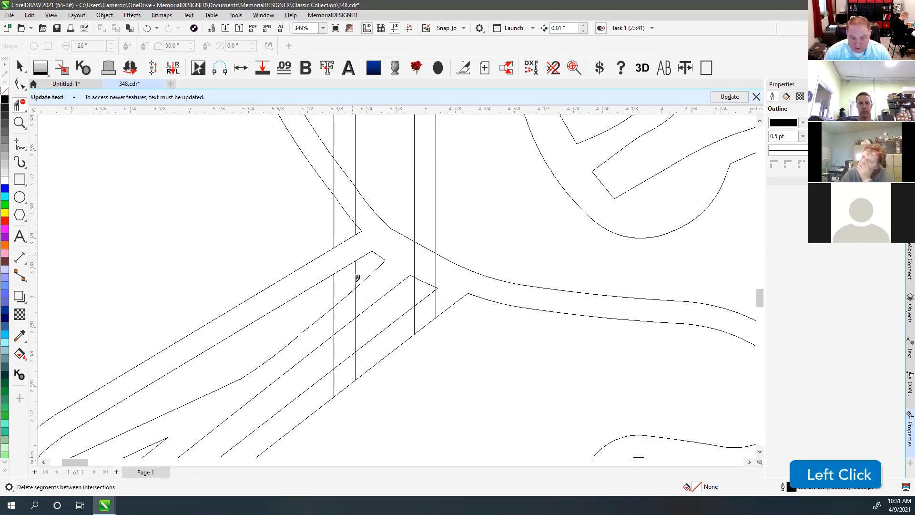
Delete the vertical border segments between the lower-left paint spot and the palette rim above the brush handles, undoing the first cut.
{"action": "scroll", "coordinate": [390, 316], "scroll_direction": "down", "scroll_amount": 1}
{"action": "left_click", "coordinate": [374, 200]}
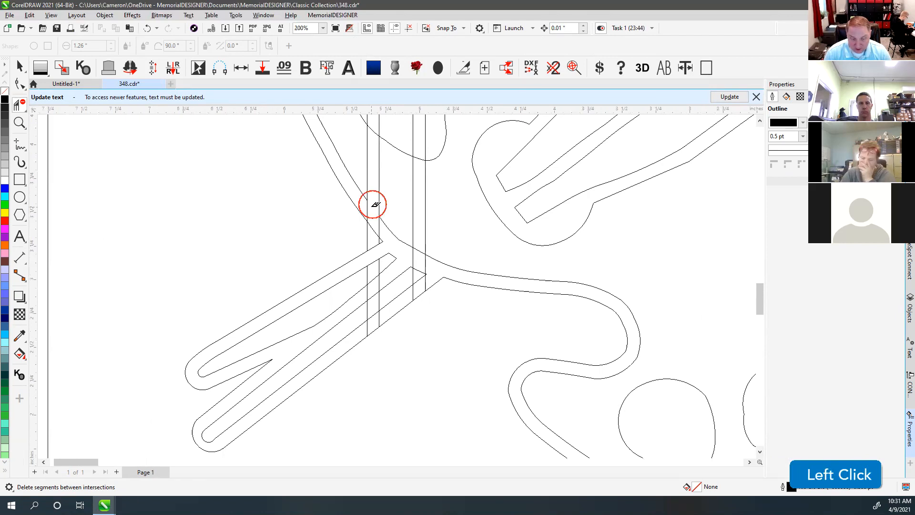
{"action": "key", "text": "ctrl+z"}
{"action": "left_click", "coordinate": [365, 149]}
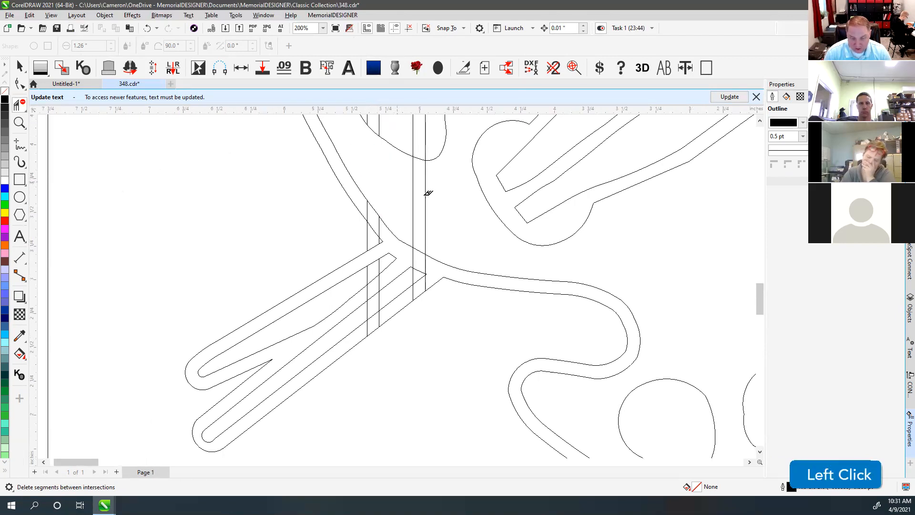
{"action": "left_click_drag", "start_coordinate": [453, 203], "coordinate": [453, 204]}
{"action": "scroll", "coordinate": [416, 199], "scroll_direction": "down", "scroll_amount": 1}
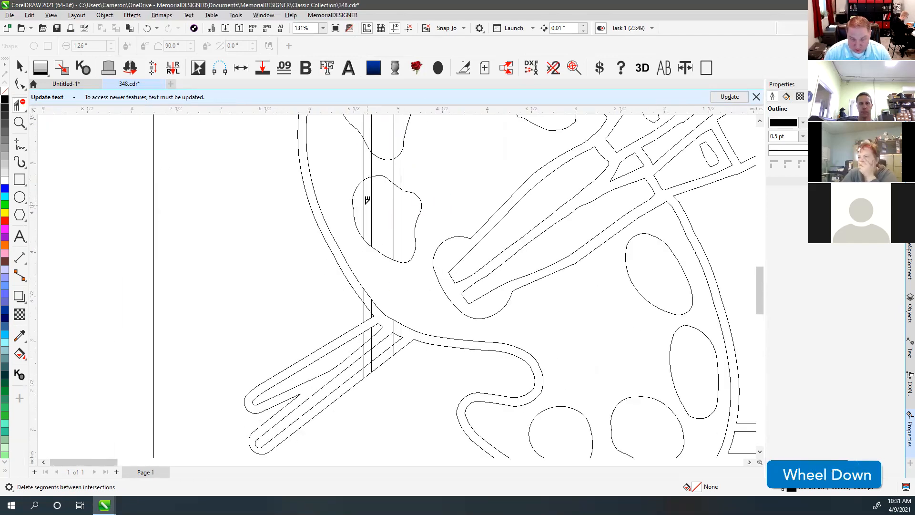
Delete the vertical border segments inside the lower of the two left paint spots and between those two spots.
{"action": "left_click", "coordinate": [365, 201]}
{"action": "left_click", "coordinate": [403, 210]}
{"action": "left_click", "coordinate": [363, 159]}
{"action": "left_click", "coordinate": [395, 168]}
{"action": "left_click", "coordinate": [372, 164]}
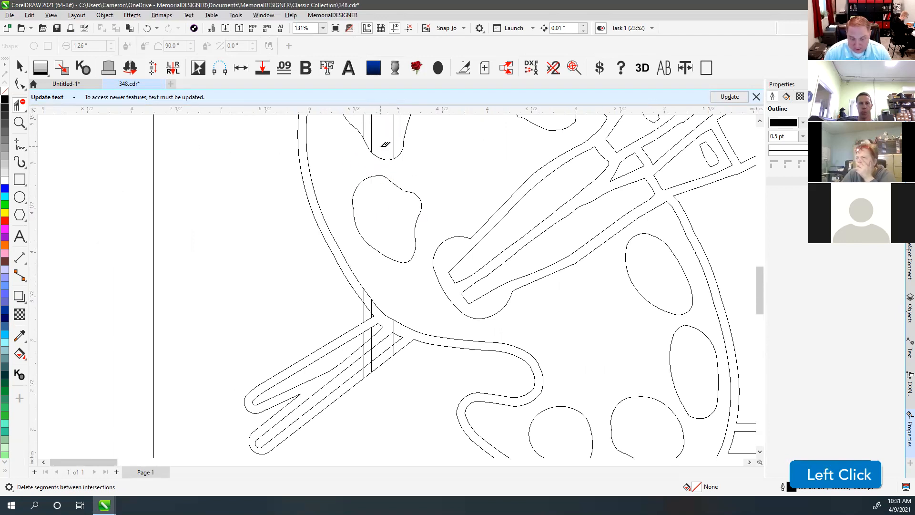
Delete the vertical border segments inside the upper-left paint spot and from that spot up to the palette's top rim.
{"action": "scroll", "coordinate": [392, 267], "scroll_direction": "down", "scroll_amount": 1}
{"action": "left_click_drag", "start_coordinate": [378, 252], "coordinate": [419, 262]}
{"action": "key", "text": "ctrl+z"}
{"action": "left_click", "coordinate": [399, 249]}
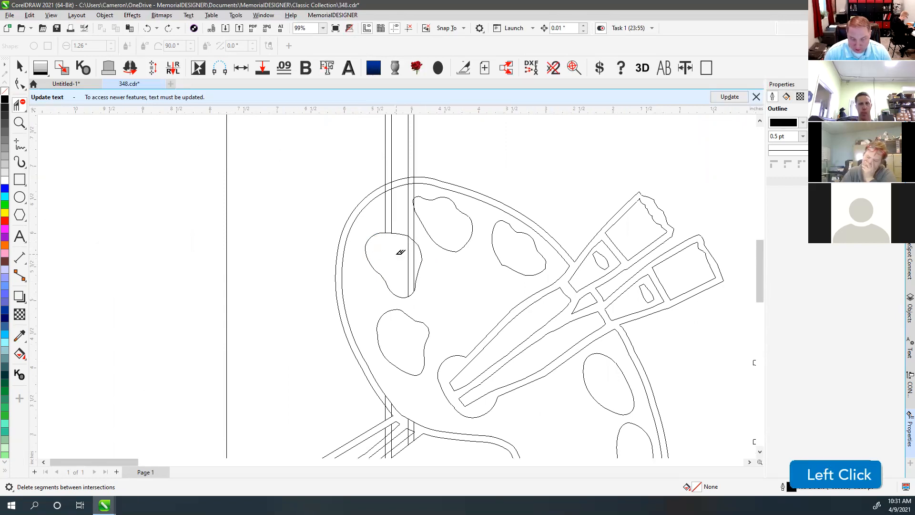
{"action": "left_click", "coordinate": [409, 253]}
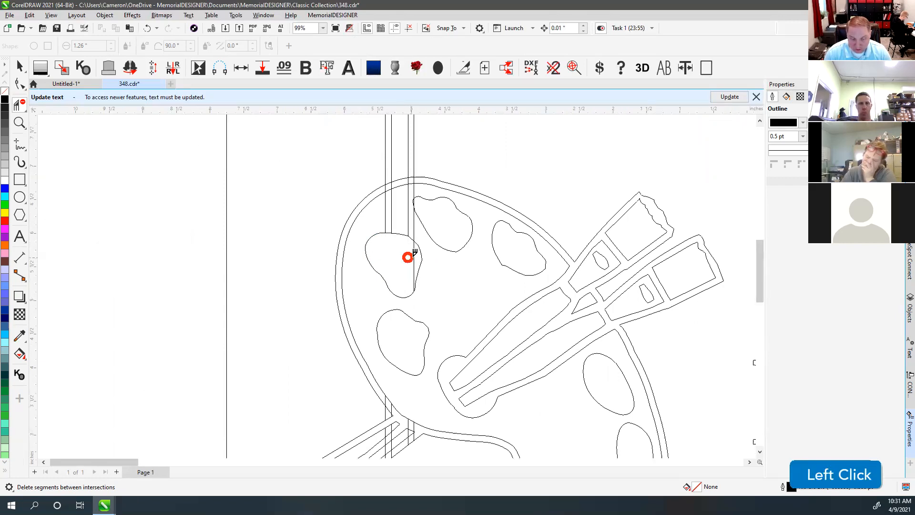
{"action": "left_click", "coordinate": [391, 214]}
{"action": "left_click", "coordinate": [406, 217]}
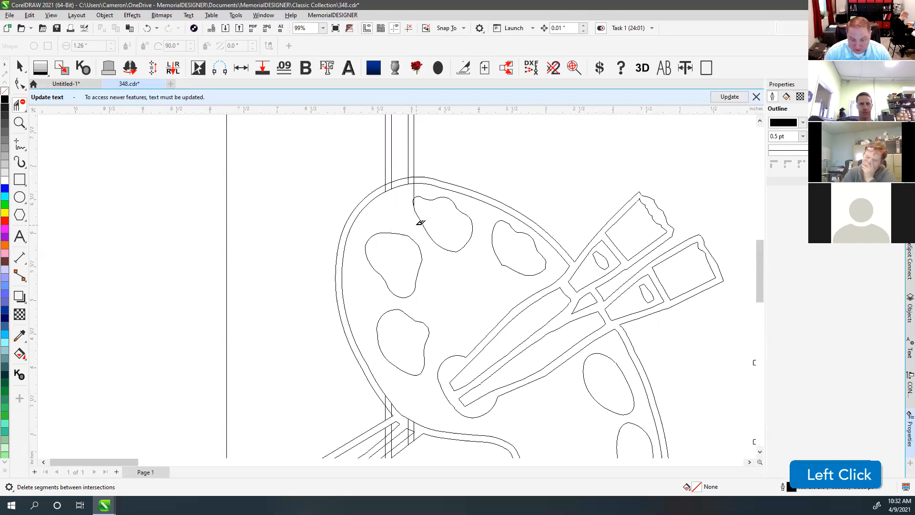
Delete the border segments crossing the top paint spot and the palette's top rim, plus the outer rim pieces between paired border lines.
{"action": "scroll", "coordinate": [416, 187], "scroll_direction": "up", "scroll_amount": 3}
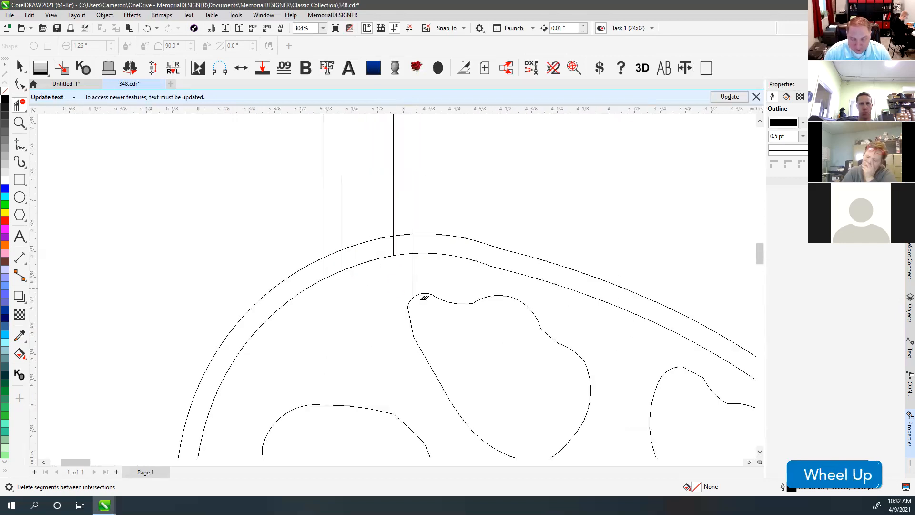
{"action": "left_click", "coordinate": [413, 305]}
{"action": "left_click", "coordinate": [413, 274]}
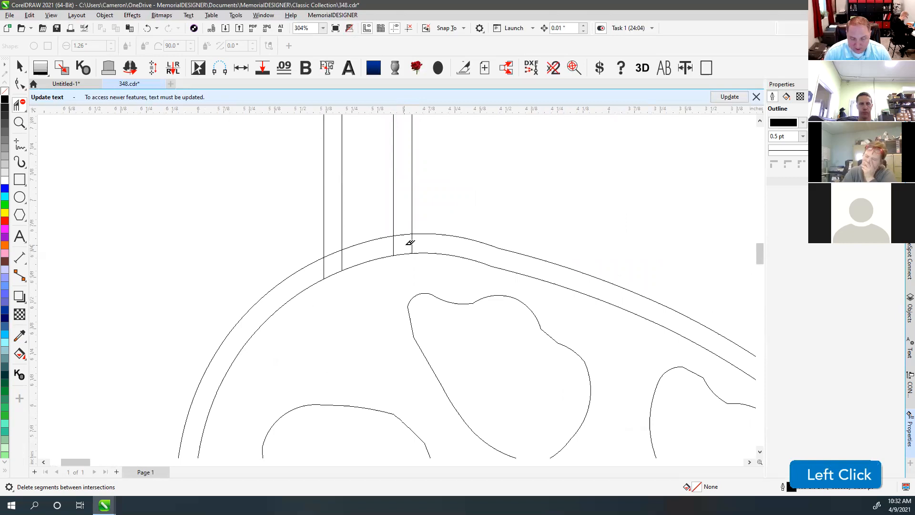
{"action": "left_click", "coordinate": [412, 241]}
{"action": "left_click", "coordinate": [395, 243]}
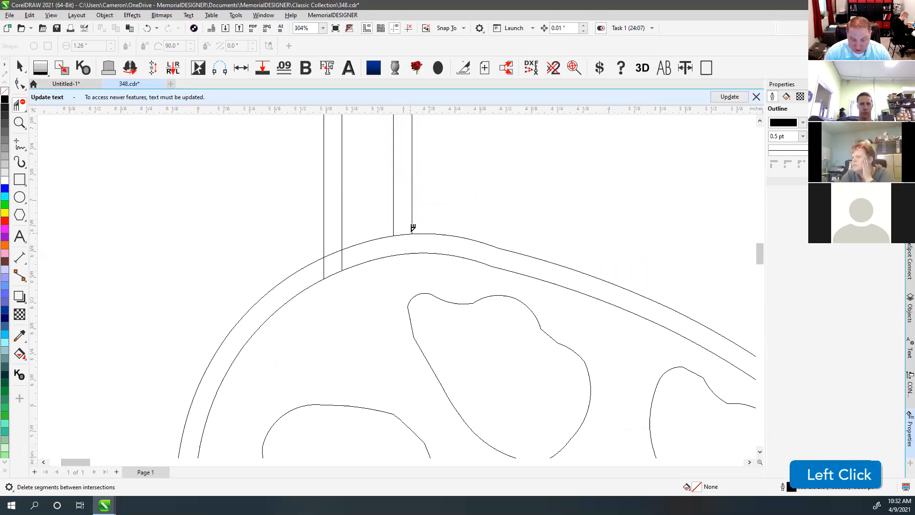
{"action": "left_click", "coordinate": [343, 259]}
{"action": "left_click", "coordinate": [335, 251]}
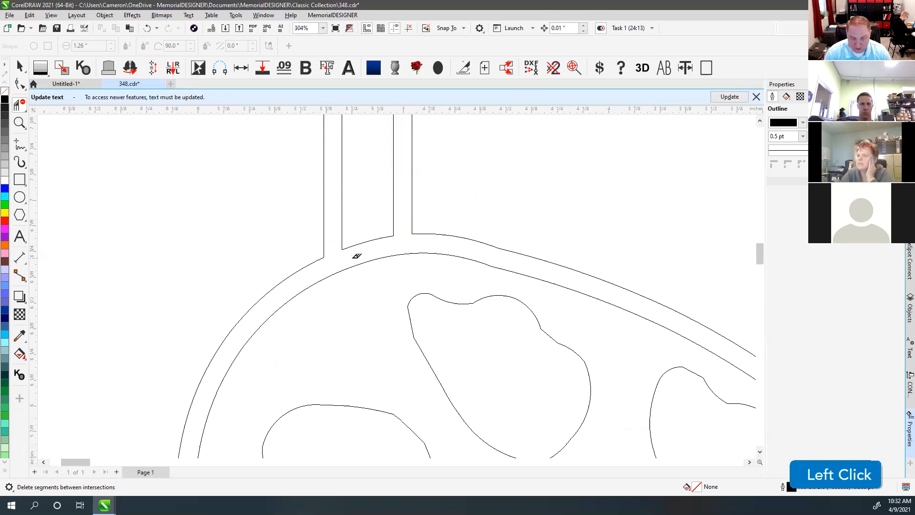
{"action": "left_click", "coordinate": [19, 84]}
{"action": "left_click", "coordinate": [324, 235]}
{"action": "left_click", "coordinate": [322, 246]}
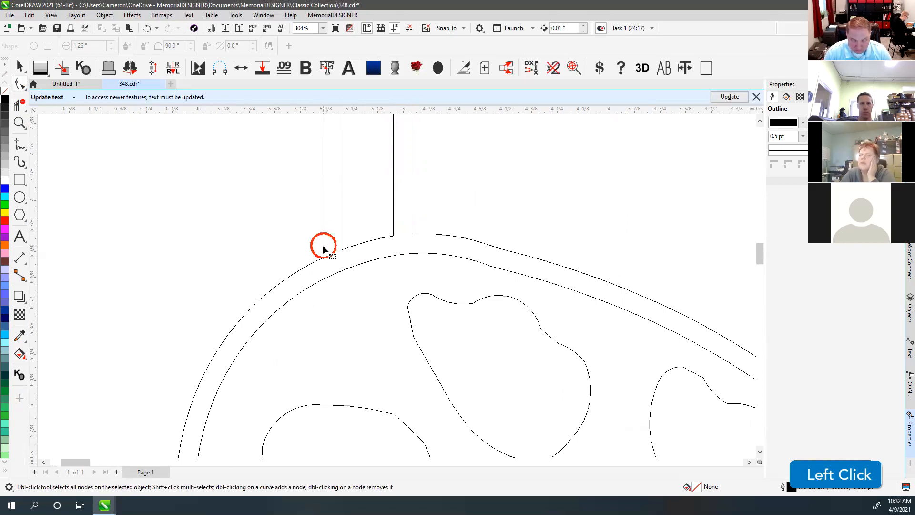
{"action": "left_click", "coordinate": [20, 67]}
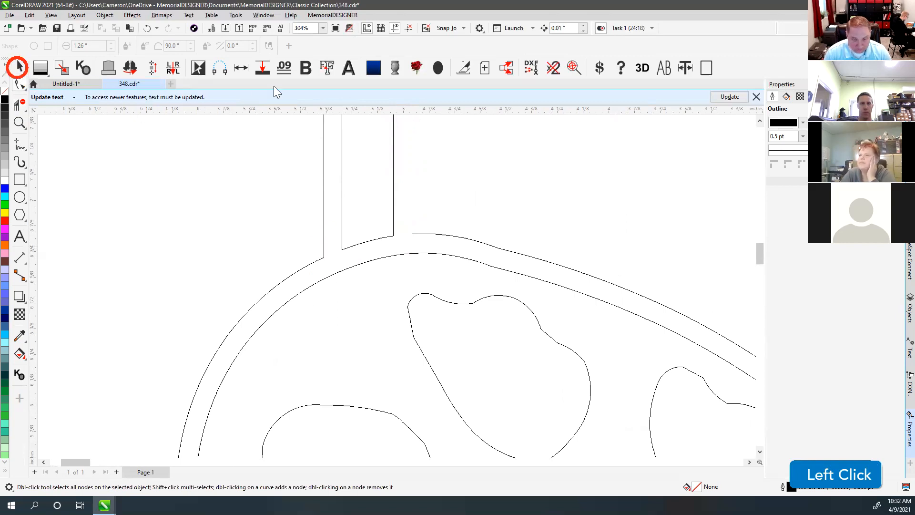
Test whether the outer-left border line and the palette's top rim are joined by pulling their end nodes apart.
{"action": "left_click", "coordinate": [324, 126]}
{"action": "left_click", "coordinate": [379, 46]}
{"action": "left_click", "coordinate": [286, 190]}
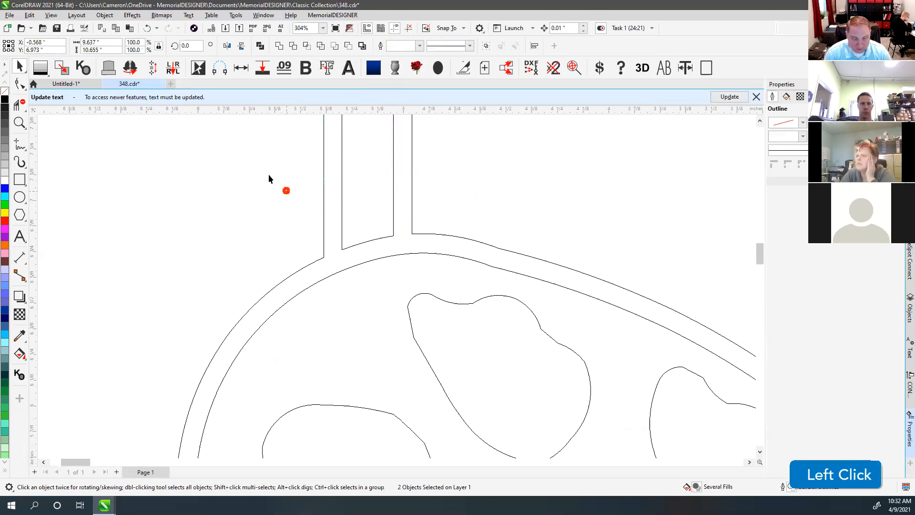
{"action": "double_click", "coordinate": [324, 232]}
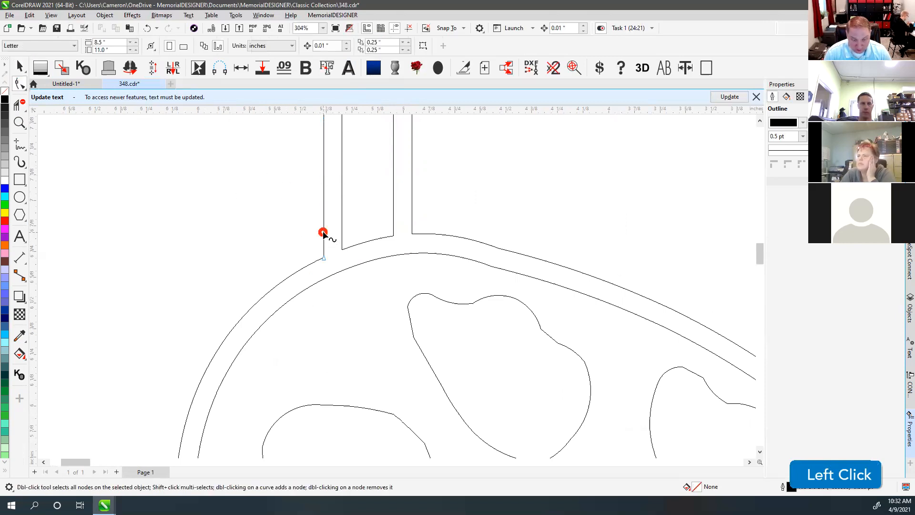
{"action": "left_click_drag", "start_coordinate": [298, 239], "coordinate": [245, 203]}
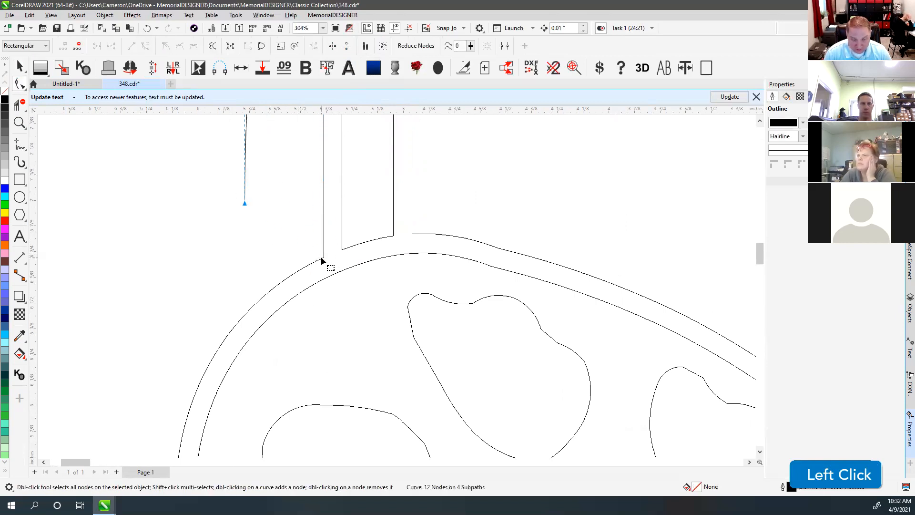
{"action": "left_click", "coordinate": [319, 260]}
{"action": "left_click_drag", "start_coordinate": [325, 257], "coordinate": [264, 255]}
{"action": "left_click", "coordinate": [325, 256]}
{"action": "left_click_drag", "start_coordinate": [324, 257], "coordinate": [295, 220]}
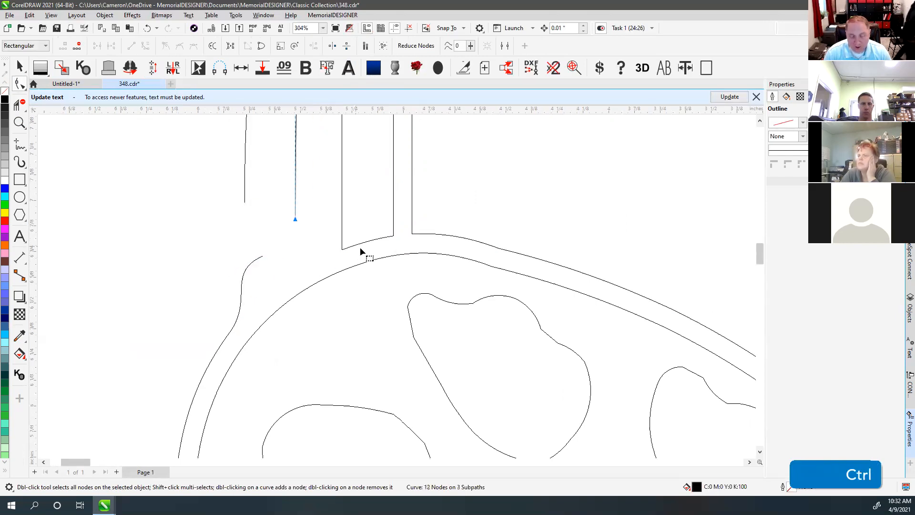
Undo the test node moves where the border meets the palette's top rim.
{"action": "key", "text": "ctrl+z"}
{"action": "key", "text": "ctrl+z"}
{"action": "key", "text": "ctrl+z"}
{"action": "key", "text": "ctrl+z"}
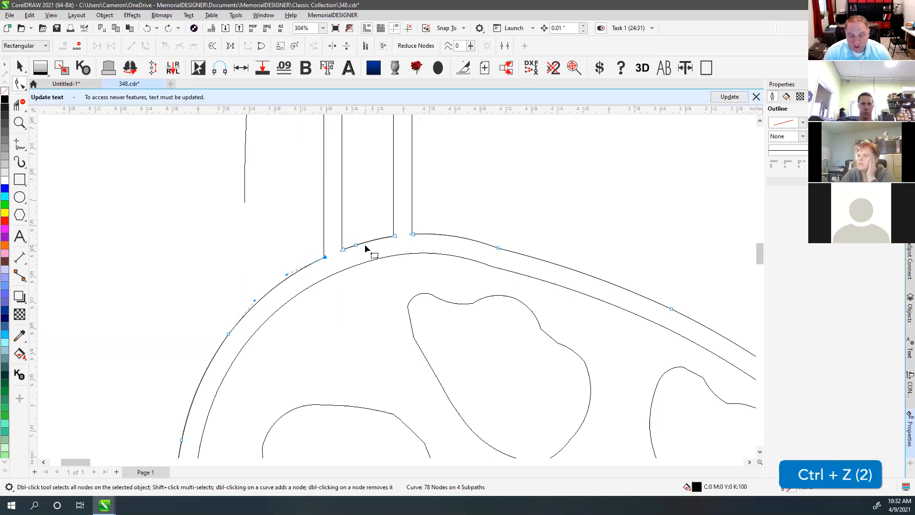
{"action": "left_click", "coordinate": [379, 242]}
{"action": "left_click", "coordinate": [328, 258]}
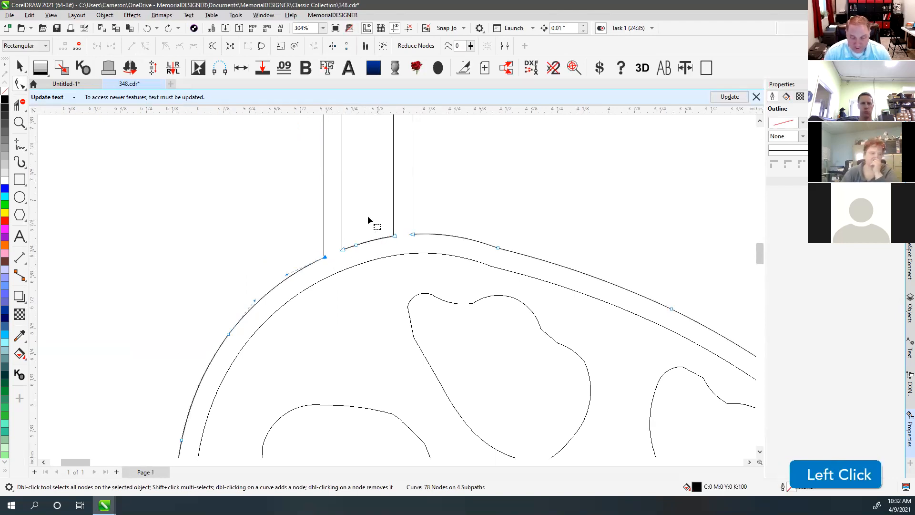
Select the outer border curve and examine how far it extends around the inscription.
{"action": "left_click", "coordinate": [20, 67]}
{"action": "left_click", "coordinate": [175, 181]}
{"action": "scroll", "coordinate": [396, 285], "scroll_direction": "down", "scroll_amount": 5}
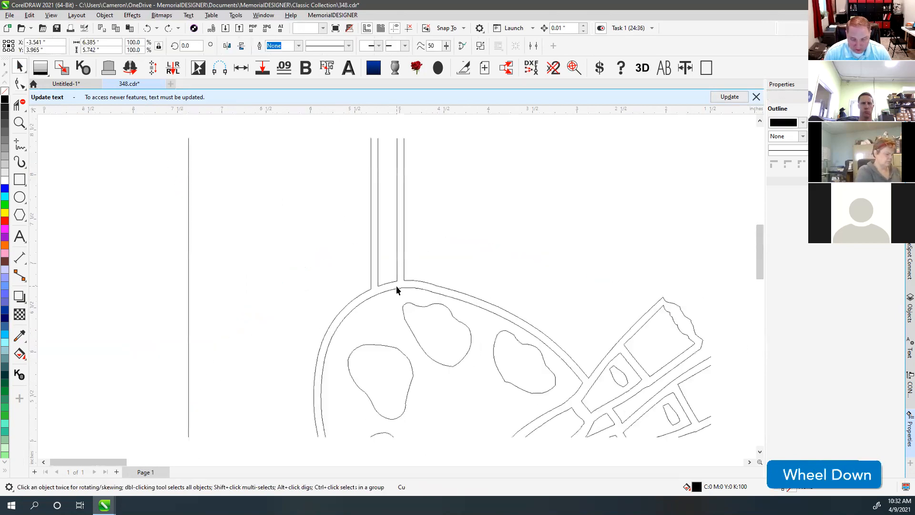
{"action": "left_click", "coordinate": [387, 164]}
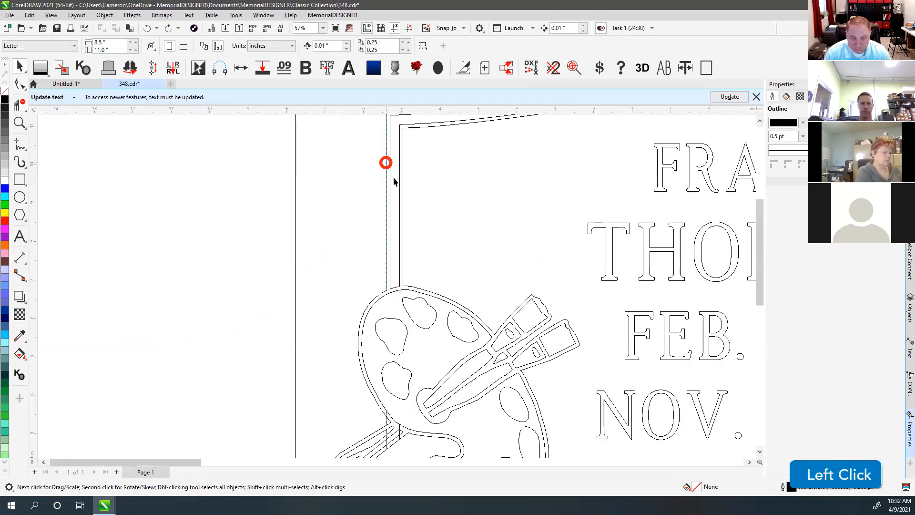
{"action": "scroll", "coordinate": [396, 286], "scroll_direction": "down", "scroll_amount": 1}
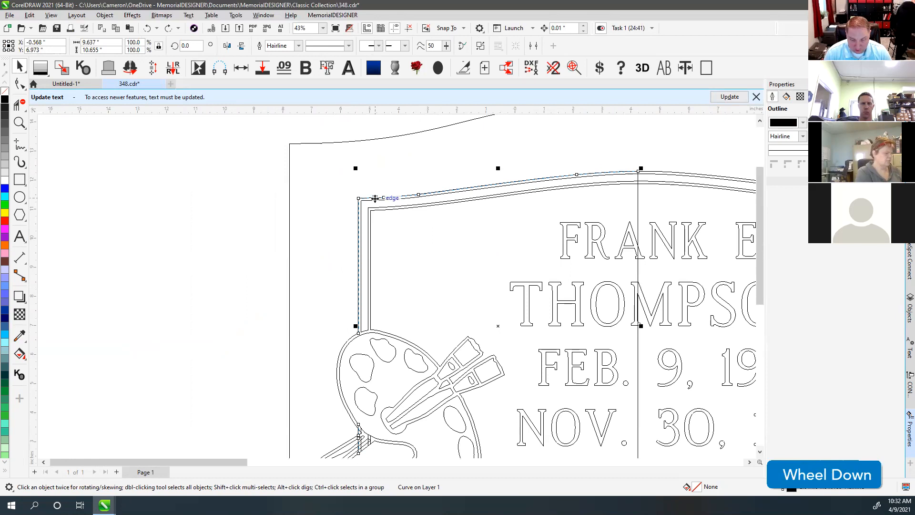
{"action": "scroll", "coordinate": [556, 272], "scroll_direction": "down", "scroll_amount": 1}
{"action": "left_click", "coordinate": [276, 173]}
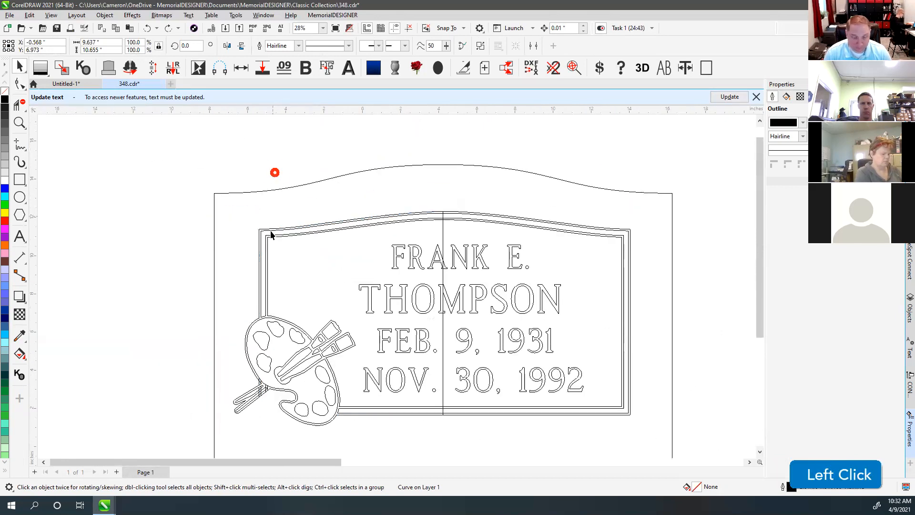
Try to join the cut border line ends to the palette's lower-right rim with the Virtual Segment Delete tool.
{"action": "left_click", "coordinate": [19, 107]}
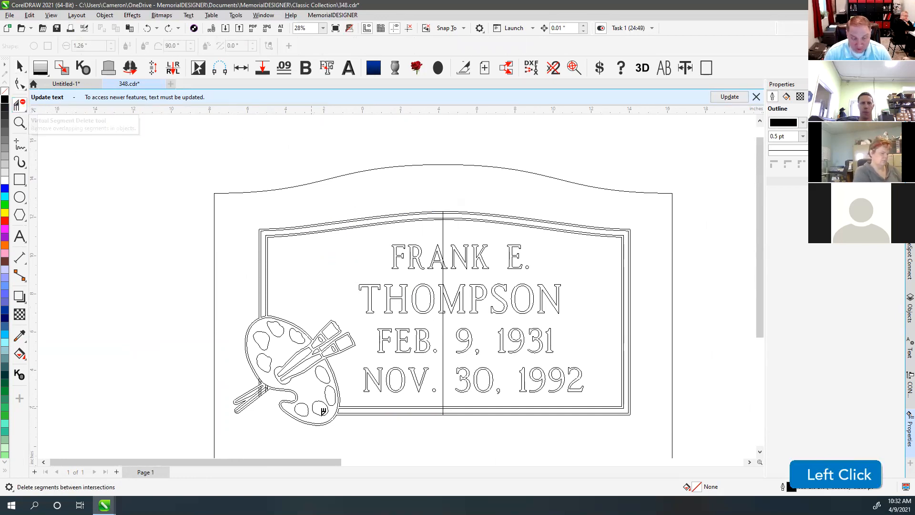
{"action": "scroll", "coordinate": [334, 408], "scroll_direction": "up", "scroll_amount": 4}
{"action": "scroll", "coordinate": [393, 292], "scroll_direction": "up", "scroll_amount": 2}
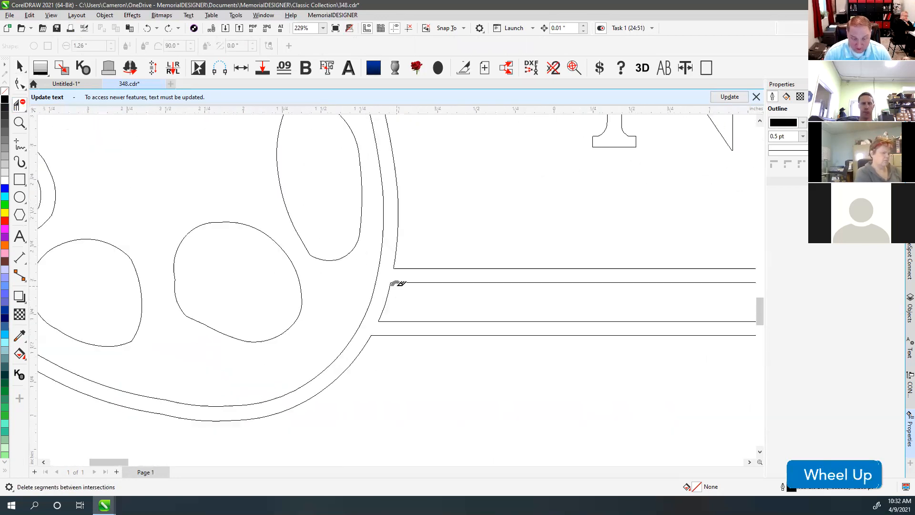
{"action": "key", "text": "shift"}
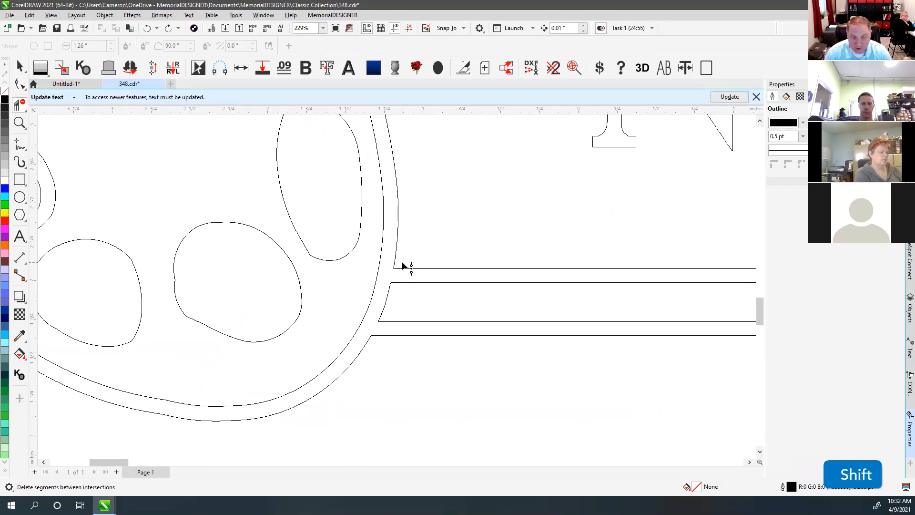
{"action": "left_click_drag", "start_coordinate": [450, 230], "coordinate": [362, 339]}
{"action": "left_click_drag", "start_coordinate": [304, 374], "coordinate": [302, 380]}
{"action": "left_click", "coordinate": [20, 83]}
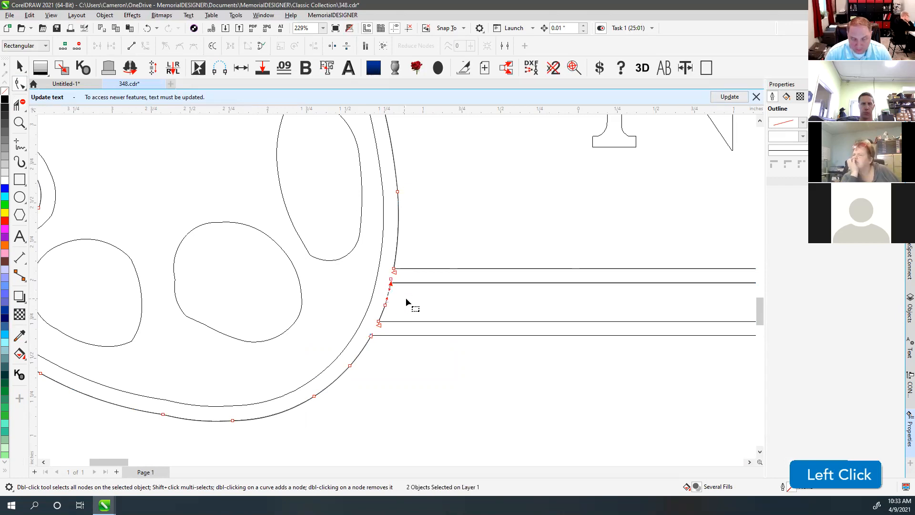
{"action": "key", "text": "ctrl+z"}
{"action": "key", "text": "ctrl+z"}
Move the border lines at the palette's lower-right rim to test their connection, undoing each move.
{"action": "left_click", "coordinate": [20, 67]}
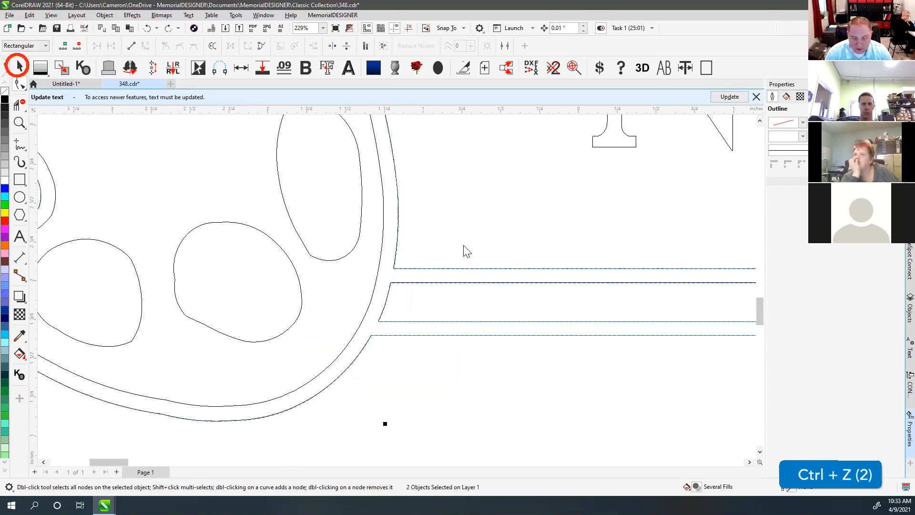
{"action": "left_click", "coordinate": [407, 284]}
{"action": "left_click_drag", "start_coordinate": [399, 281], "coordinate": [448, 313]}
{"action": "key", "text": "ctrl+z"}
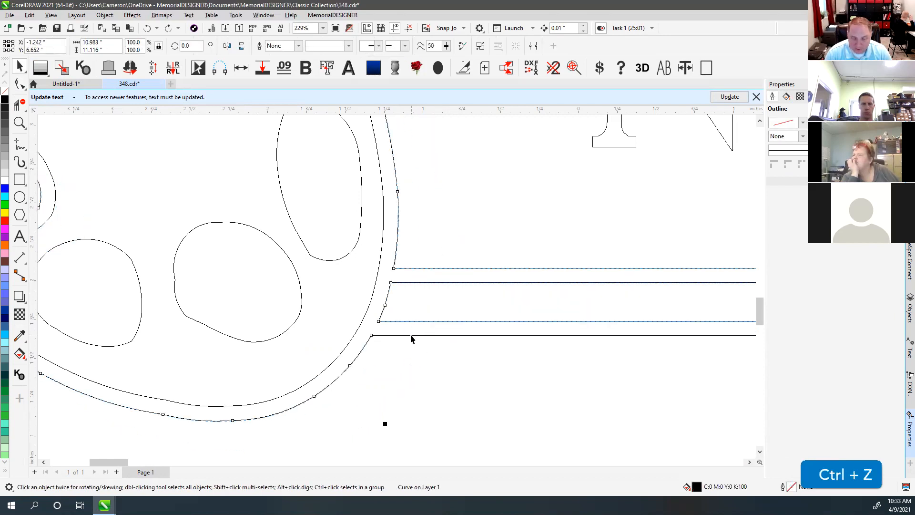
{"action": "left_click", "coordinate": [377, 336]}
{"action": "left_click_drag", "start_coordinate": [377, 335], "coordinate": [394, 353]}
{"action": "key", "text": "ctrl+z"}
{"action": "left_click", "coordinate": [371, 349]}
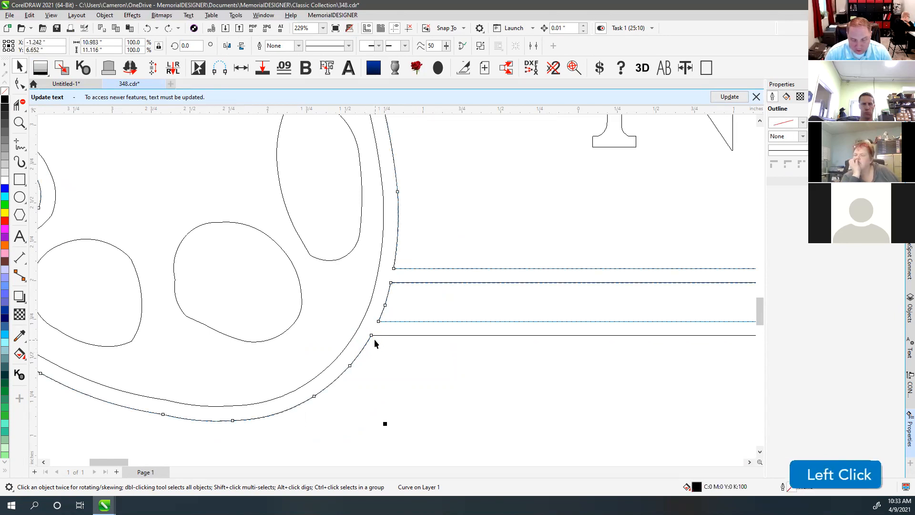
Try again to join the lowest border line's end to the palette rim and inspect the resulting nodes.
{"action": "left_click", "coordinate": [20, 104]}
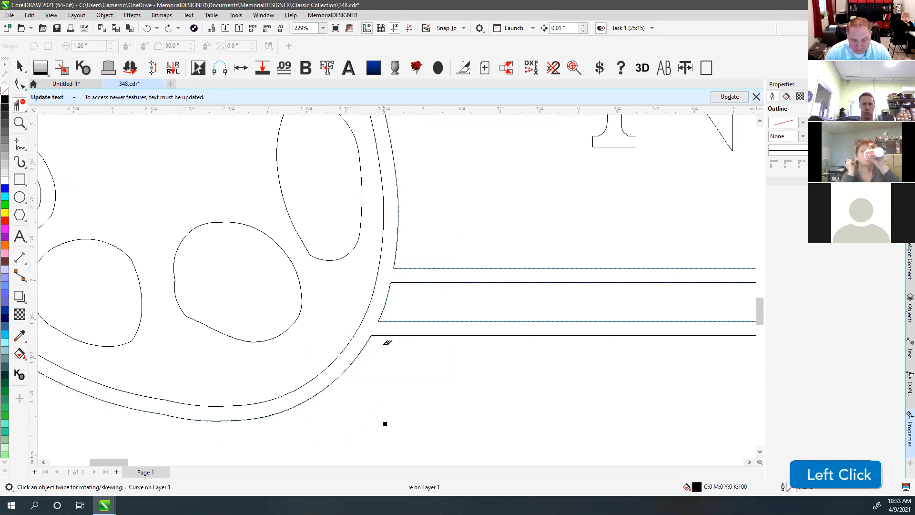
{"action": "left_click", "coordinate": [359, 329], "text": "shift"}
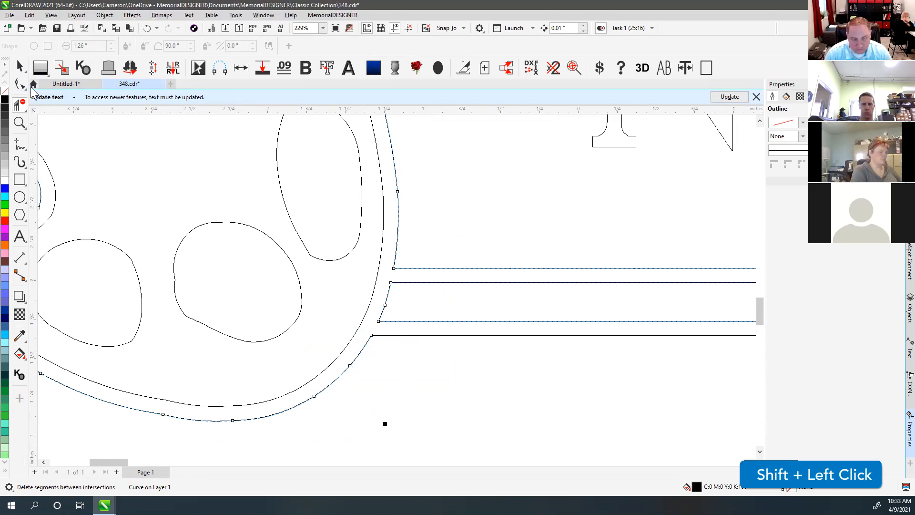
{"action": "left_click", "coordinate": [19, 85]}
{"action": "scroll", "coordinate": [396, 285], "scroll_direction": "up", "scroll_amount": 2}
{"action": "scroll", "coordinate": [396, 285], "scroll_direction": "up", "scroll_amount": 1}
{"action": "left_click", "coordinate": [397, 275]}
Undo the border trimming back to the uncut border lines running across the palette.
{"action": "left_click", "coordinate": [21, 63]}
{"action": "key", "text": "F4"}
{"action": "scroll", "coordinate": [396, 289], "scroll_direction": "down", "scroll_amount": 1}
{"action": "left_click", "coordinate": [249, 242]}
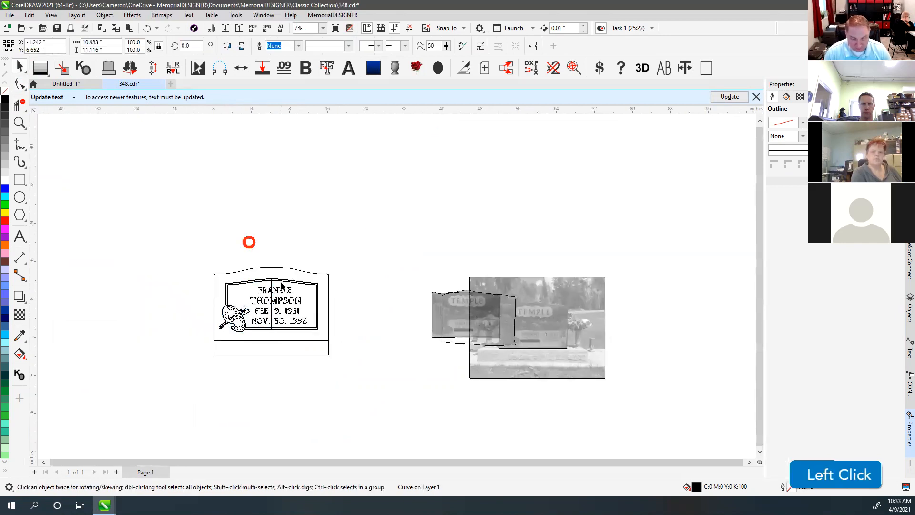
{"action": "scroll", "coordinate": [264, 322], "scroll_direction": "up", "scroll_amount": 2}
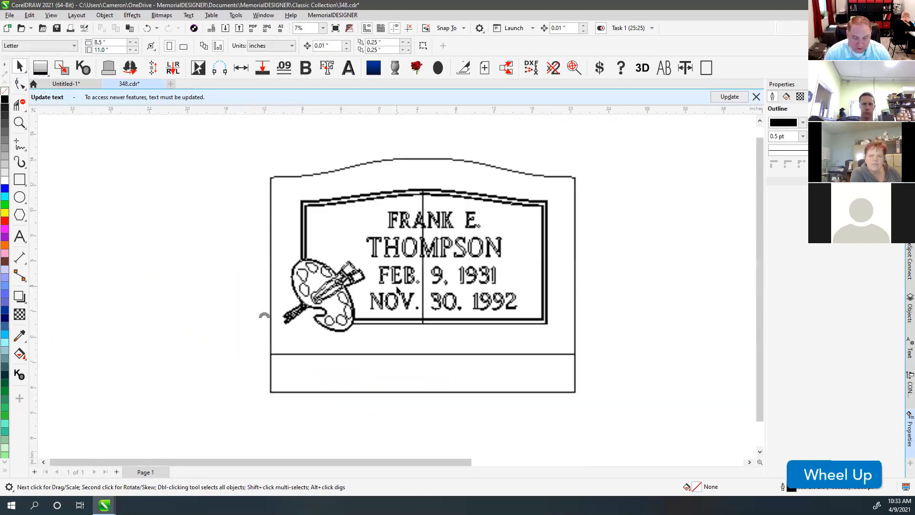
{"action": "left_click", "coordinate": [410, 178]}
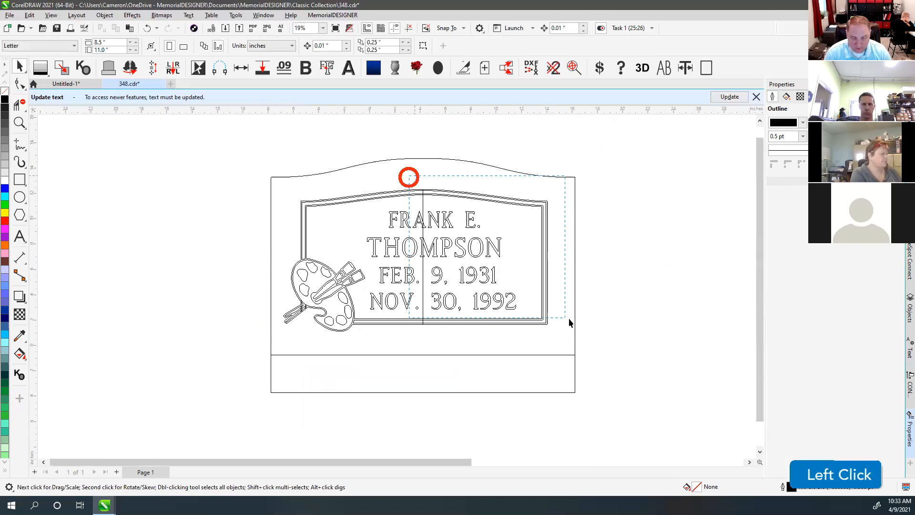
{"action": "key", "text": "ctrl+z"}
{"action": "key", "text": "ctrl+z"}
{"action": "key", "text": "ctrl+z"}
{"action": "key", "text": "ctrl+z"}
{"action": "left_click", "coordinate": [613, 268]}
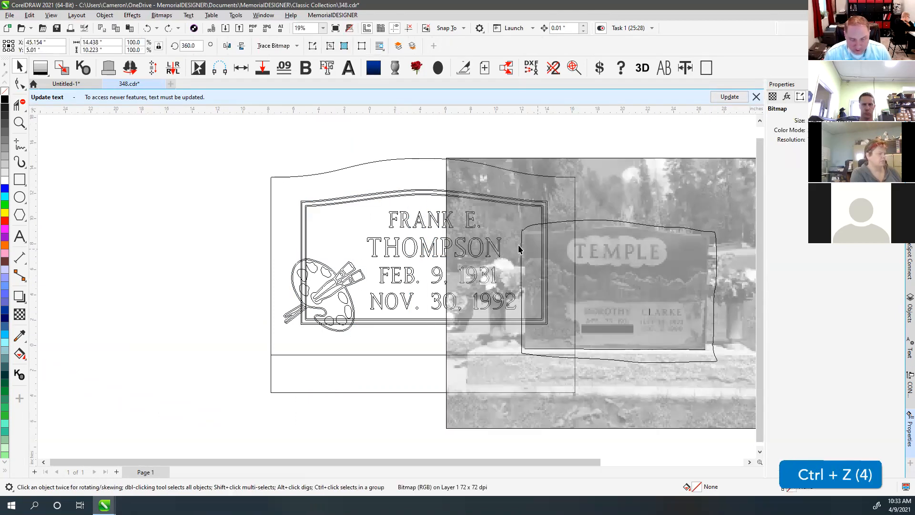
Delete the border segments between the palette's two top rim lines and the outer rim pieces between each pair of border lines.
{"action": "left_click", "coordinate": [373, 204]}
{"action": "scroll", "coordinate": [429, 215], "scroll_direction": "down", "scroll_amount": 2}
{"action": "scroll", "coordinate": [399, 285], "scroll_direction": "up", "scroll_amount": 1}
{"action": "scroll", "coordinate": [399, 285], "scroll_direction": "up", "scroll_amount": 4}
{"action": "left_click", "coordinate": [13, 103]}
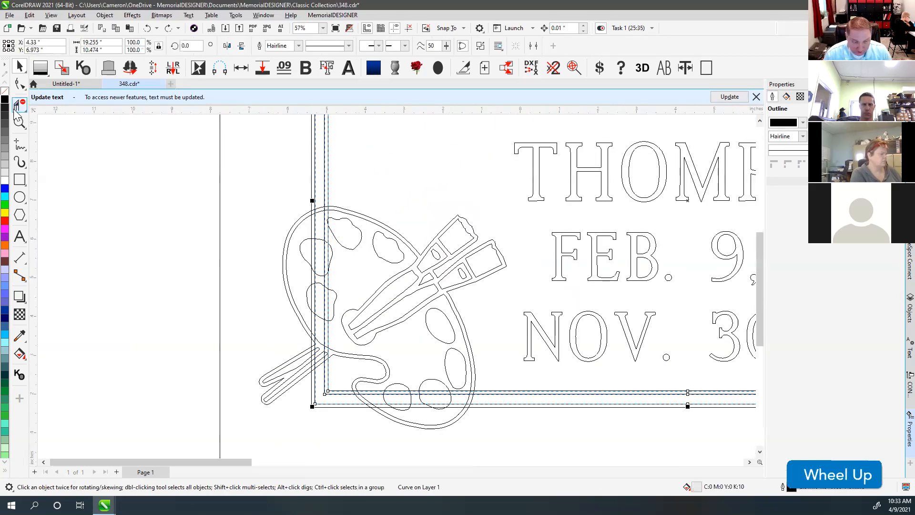
{"action": "scroll", "coordinate": [312, 213], "scroll_direction": "up", "scroll_amount": 4}
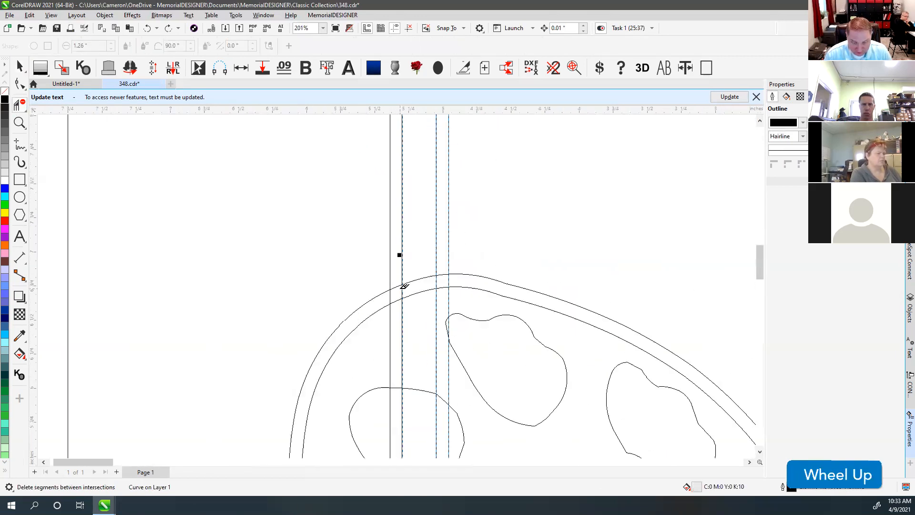
{"action": "left_click", "coordinate": [391, 296]}
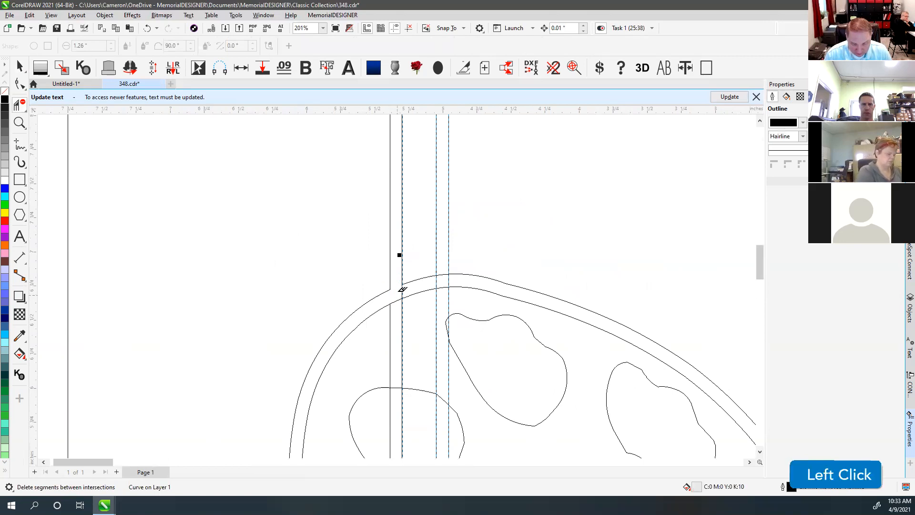
{"action": "left_click", "coordinate": [402, 288]}
{"action": "left_click", "coordinate": [436, 280]}
{"action": "left_click_drag", "start_coordinate": [450, 268], "coordinate": [444, 282]}
{"action": "key", "text": "ctrl+z"}
{"action": "left_click", "coordinate": [443, 276]}
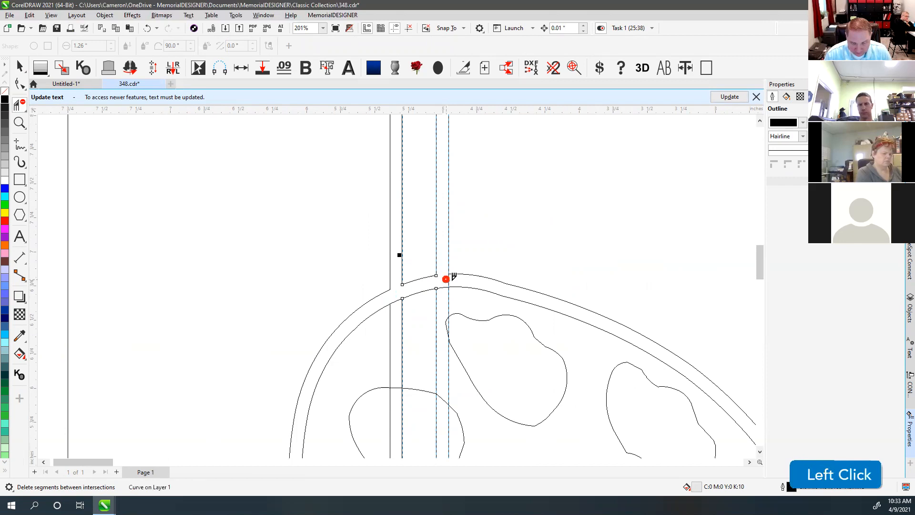
Join the right border pair's cut ends to the palette's outer top rim and pull the pair's left node up to test it.
{"action": "scroll", "coordinate": [447, 283], "scroll_direction": "up", "scroll_amount": 4}
{"action": "left_click", "coordinate": [398, 242], "text": "shift"}
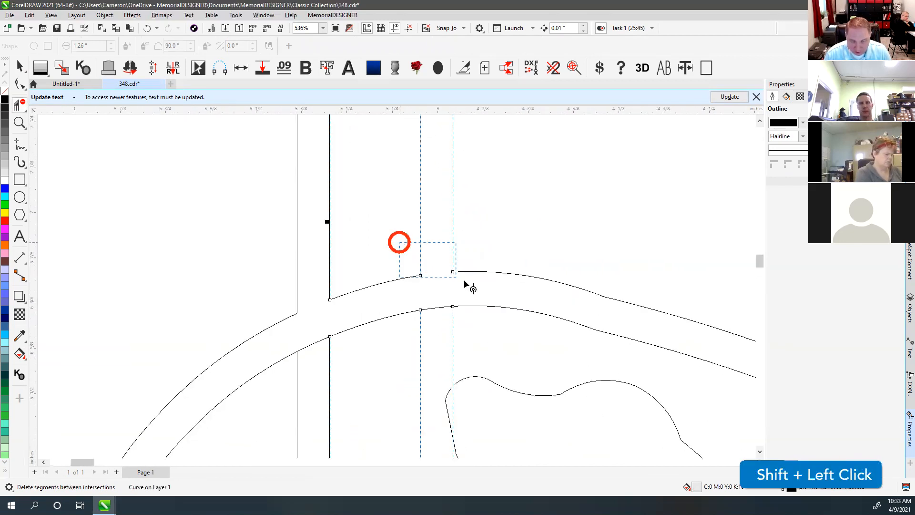
{"action": "left_click", "coordinate": [19, 85]}
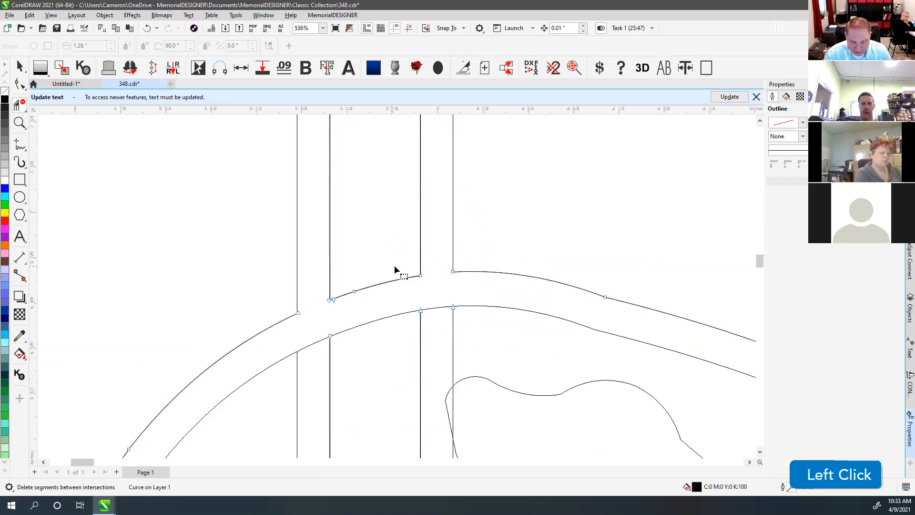
{"action": "left_click_drag", "start_coordinate": [421, 276], "coordinate": [393, 247]}
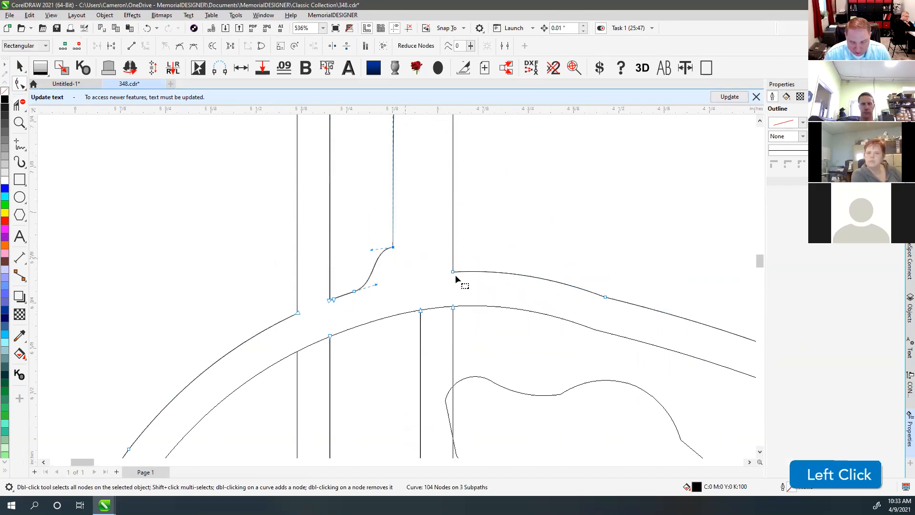
{"action": "left_click", "coordinate": [453, 273]}
{"action": "key", "text": "ctrl+z"}
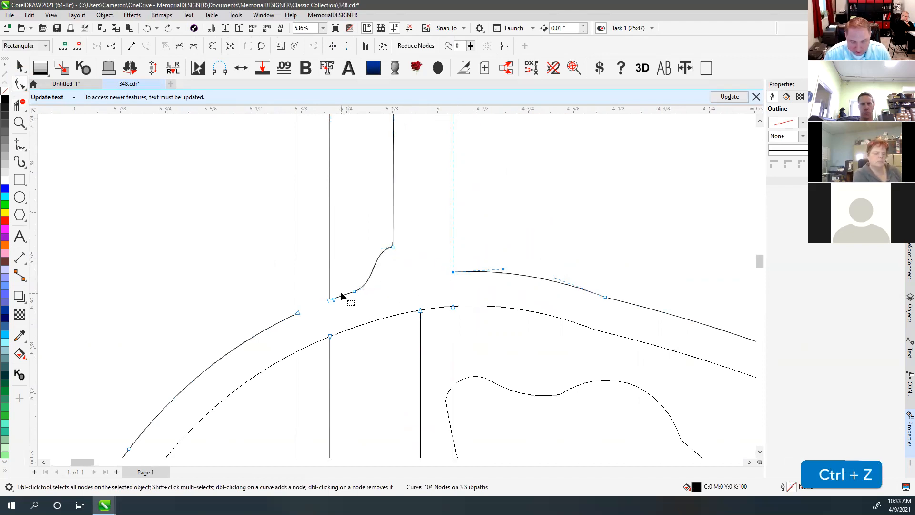
Join the left border pair's cut ends to the palette's outer top rim, undoing the test pulls on their nodes.
{"action": "left_click", "coordinate": [20, 105]}
{"action": "left_click_drag", "start_coordinate": [241, 243], "coordinate": [346, 342]}
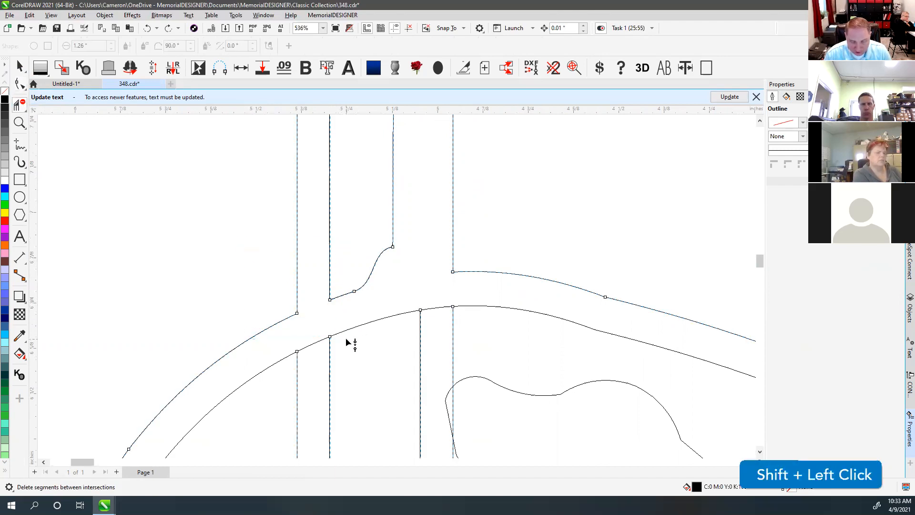
{"action": "left_click", "coordinate": [19, 85]}
{"action": "left_click_drag", "start_coordinate": [298, 314], "coordinate": [252, 275]}
{"action": "left_click_drag", "start_coordinate": [324, 301], "coordinate": [340, 285]}
{"action": "key", "text": "ctrl+z"}
{"action": "key", "text": "ctrl+z"}
Return to the palette's top rim and undo the last change to the border and rim curve.
{"action": "key", "text": "F4"}
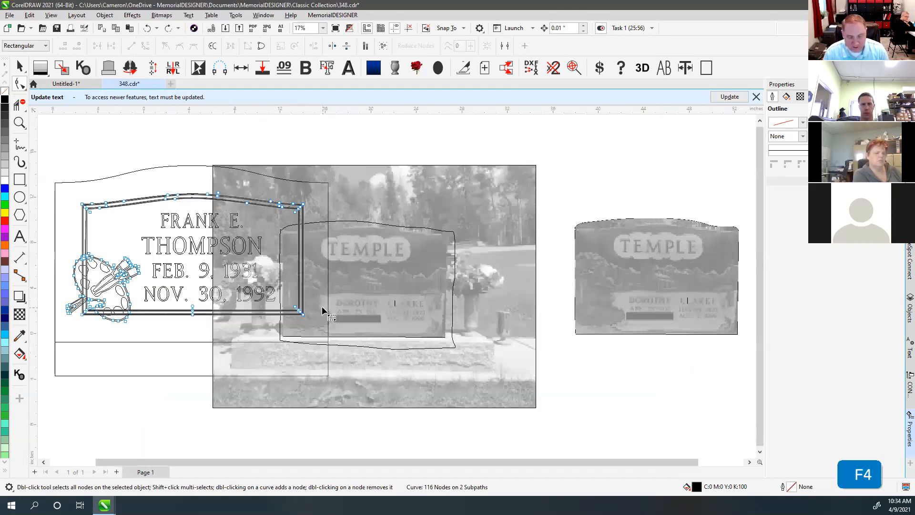
{"action": "left_click", "coordinate": [20, 122]}
{"action": "left_click_drag", "start_coordinate": [75, 245], "coordinate": [105, 263]}
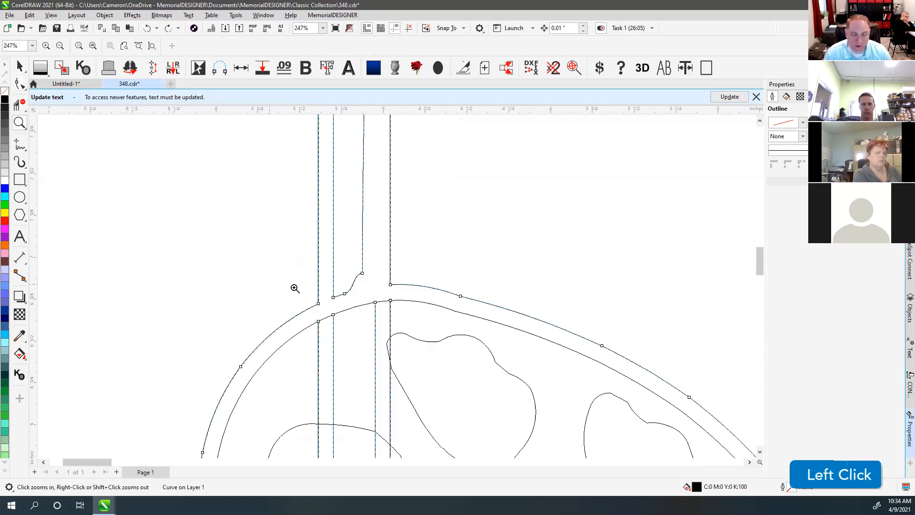
{"action": "left_click", "coordinate": [19, 83]}
{"action": "key", "text": "ctrl+z"}
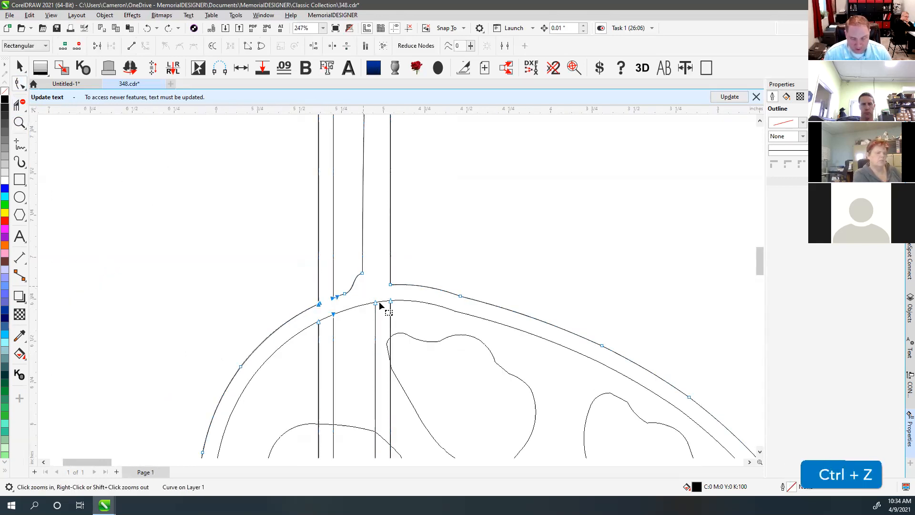
Undo the test pull on the right border pair's left node at the palette's rim and deselect the curve.
{"action": "key", "text": "ctrl+z"}
{"action": "left_click", "coordinate": [416, 246]}
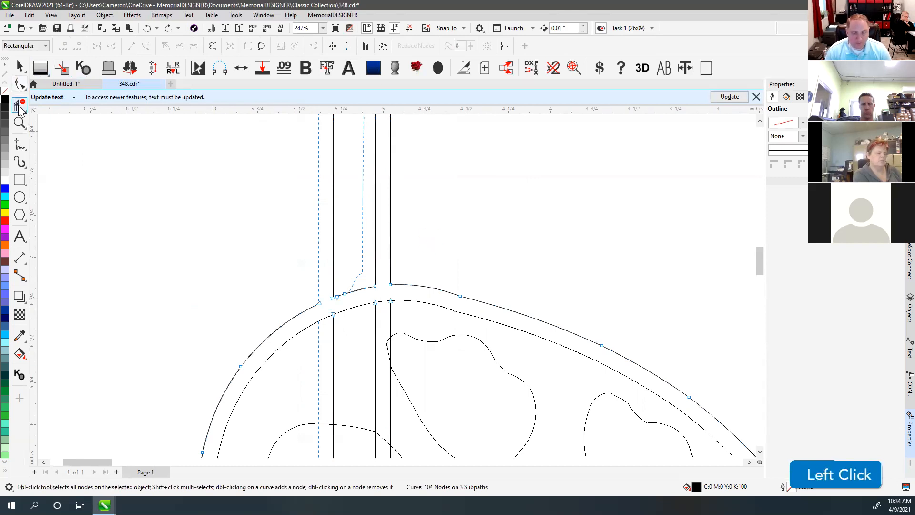
{"action": "left_click", "coordinate": [19, 66]}
{"action": "left_click", "coordinate": [467, 268]}
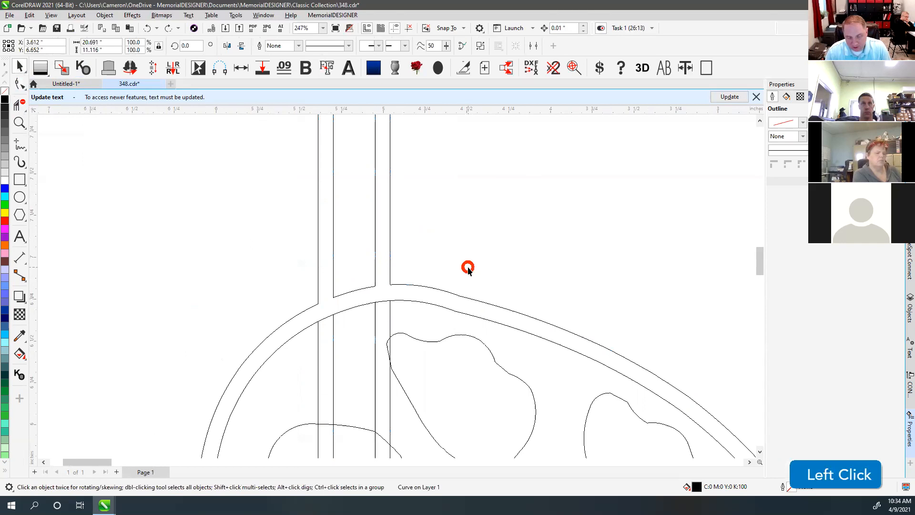
Review the border joins around the palette in the full wireframe layout and up close, and look over the available cutting tools.
{"action": "scroll", "coordinate": [393, 284], "scroll_direction": "down", "scroll_amount": 1}
{"action": "scroll", "coordinate": [396, 290], "scroll_direction": "down", "scroll_amount": 1}
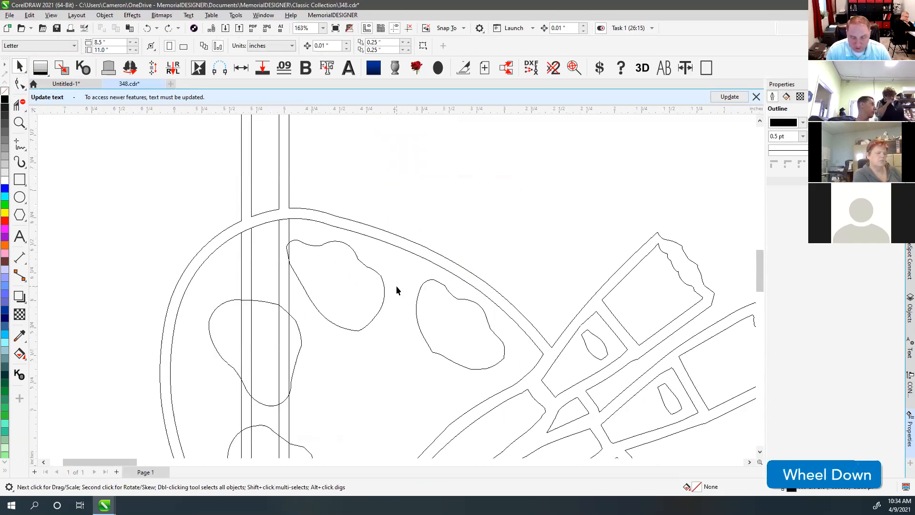
{"action": "key", "text": "F4"}
{"action": "left_click", "coordinate": [20, 122]}
{"action": "key", "text": "v"}
{"action": "key", "text": "v"}
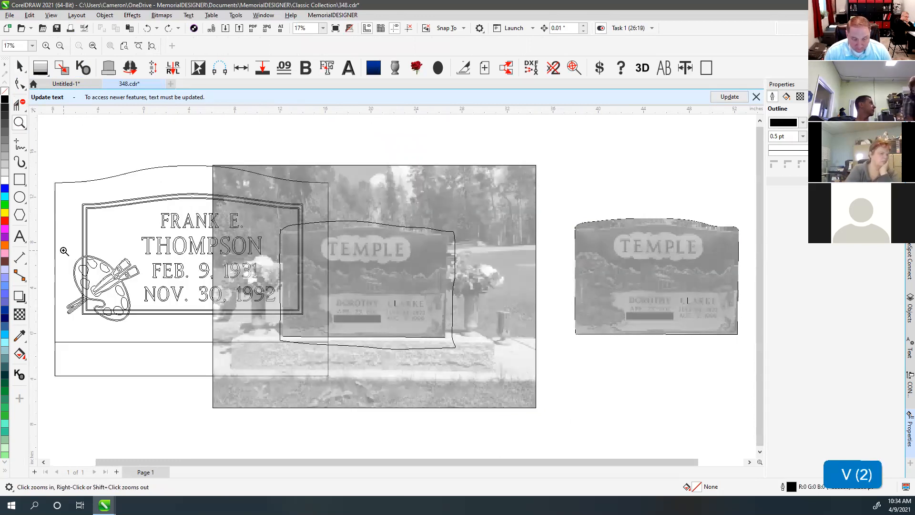
{"action": "left_click_drag", "start_coordinate": [53, 241], "coordinate": [143, 318]}
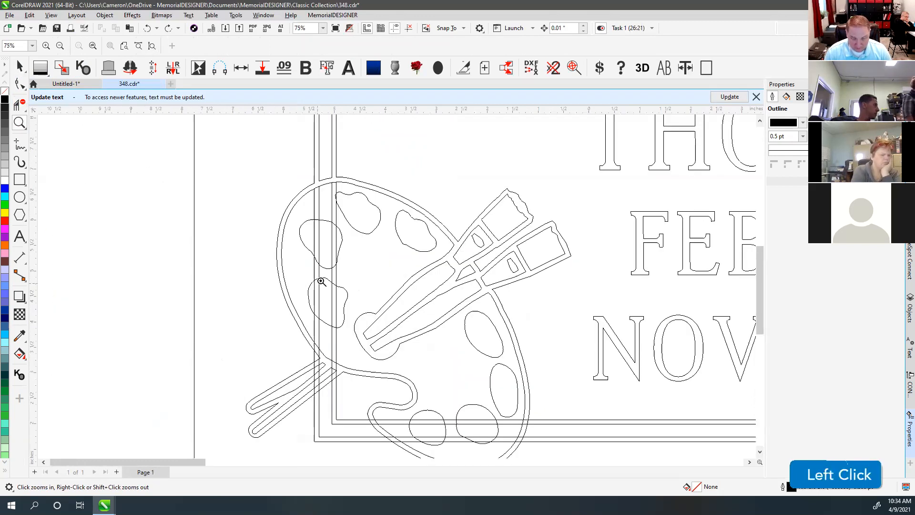
{"action": "left_click", "coordinate": [20, 106]}
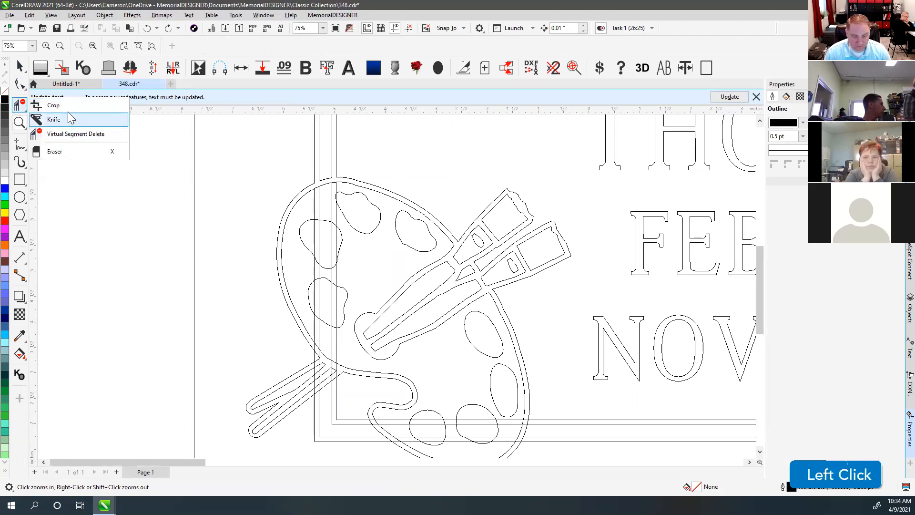
{"action": "mouse_move", "coordinate": [19, 84]}
{"action": "mouse_move", "coordinate": [20, 105]}
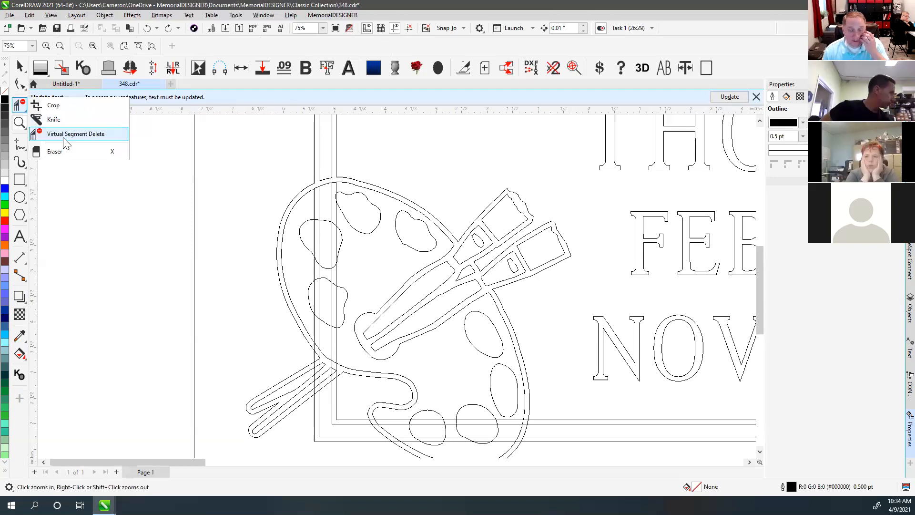
{"action": "left_click", "coordinate": [19, 70]}
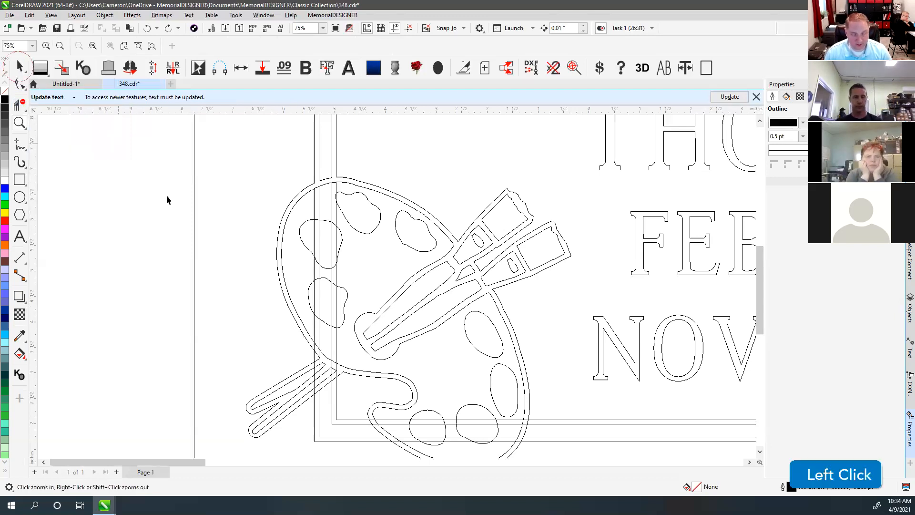
Undo the border and palette edits until the filled artwork sits over the uncut double border again.
{"action": "left_click", "coordinate": [167, 195]}
{"action": "scroll", "coordinate": [350, 204], "scroll_direction": "down", "scroll_amount": 1}
{"action": "scroll", "coordinate": [396, 285], "scroll_direction": "down", "scroll_amount": 2}
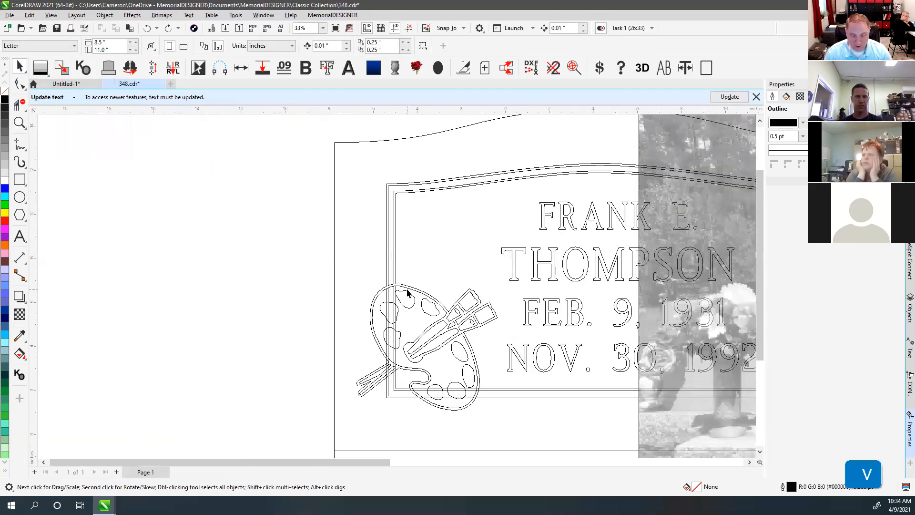
{"action": "key", "text": "ctrl+z"}
{"action": "key", "text": "ctrl+z"}
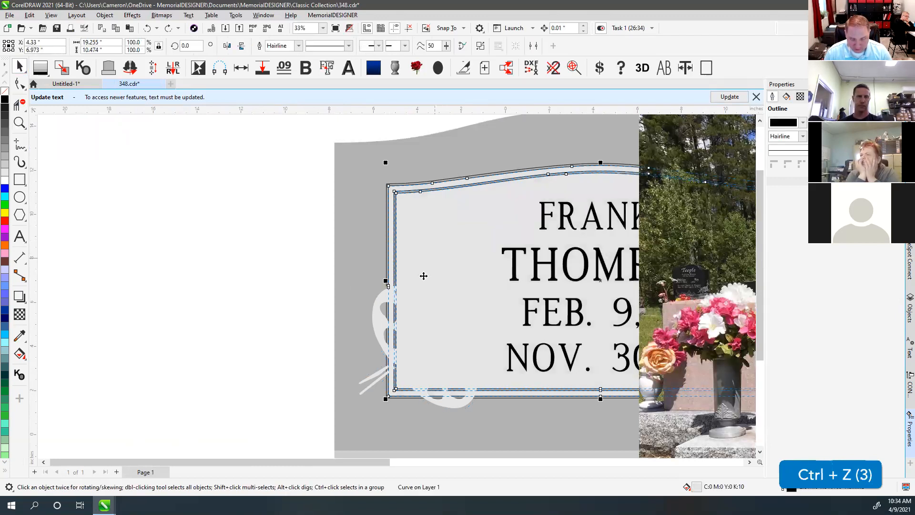
{"action": "key", "text": "ctrl+z"}
{"action": "key", "text": "ctrl+z"}
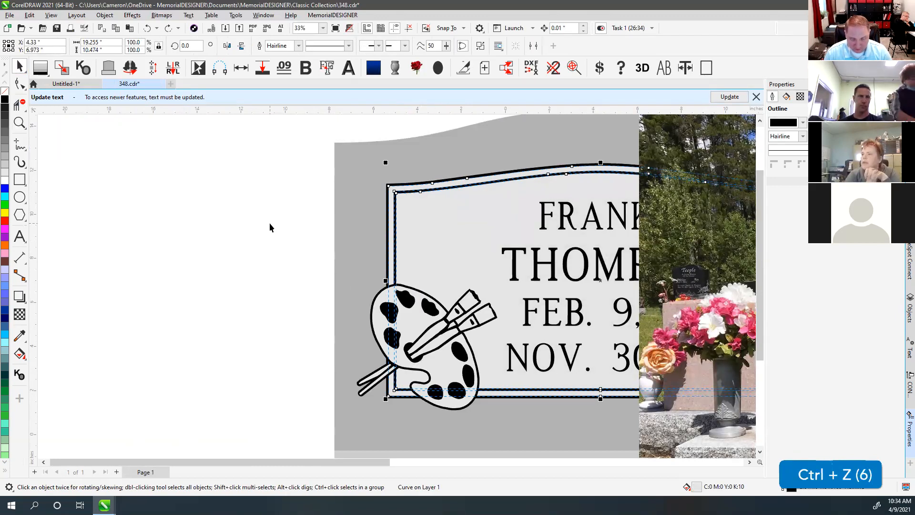
{"action": "scroll", "coordinate": [396, 290], "scroll_direction": "down", "scroll_amount": 1}
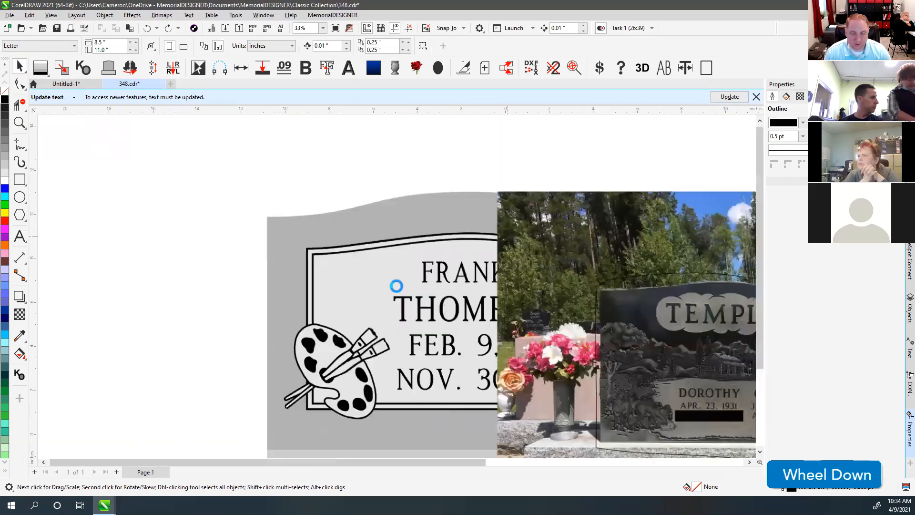
{"action": "scroll", "coordinate": [442, 264], "scroll_direction": "up", "scroll_amount": 1}
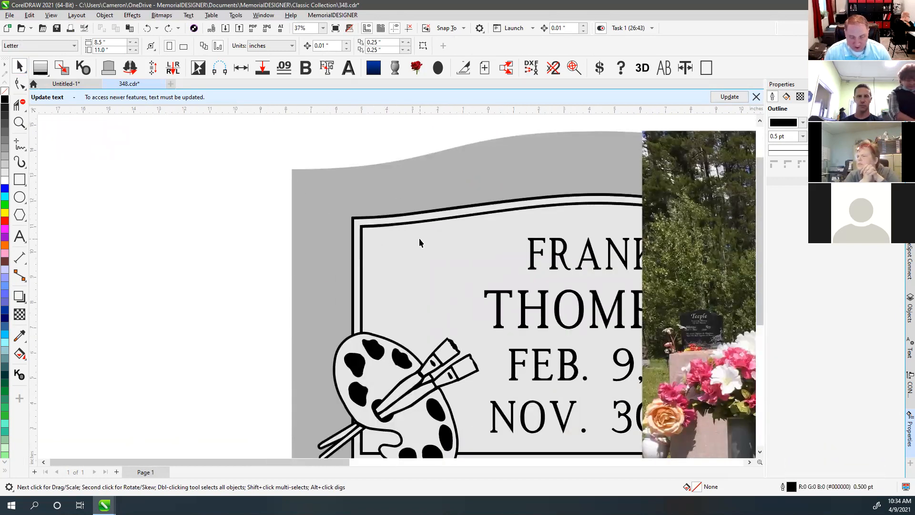
Combine the outer and inner border outlines into a single curve.
{"action": "left_click", "coordinate": [398, 218]}
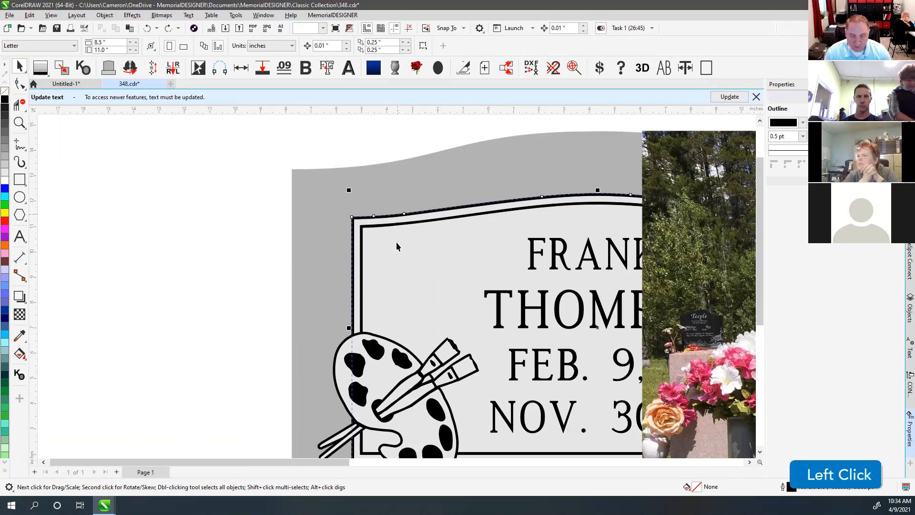
{"action": "left_click", "coordinate": [394, 241], "text": "shift"}
{"action": "left_click", "coordinate": [284, 84]}
{"action": "key", "text": "ctrl+l"}
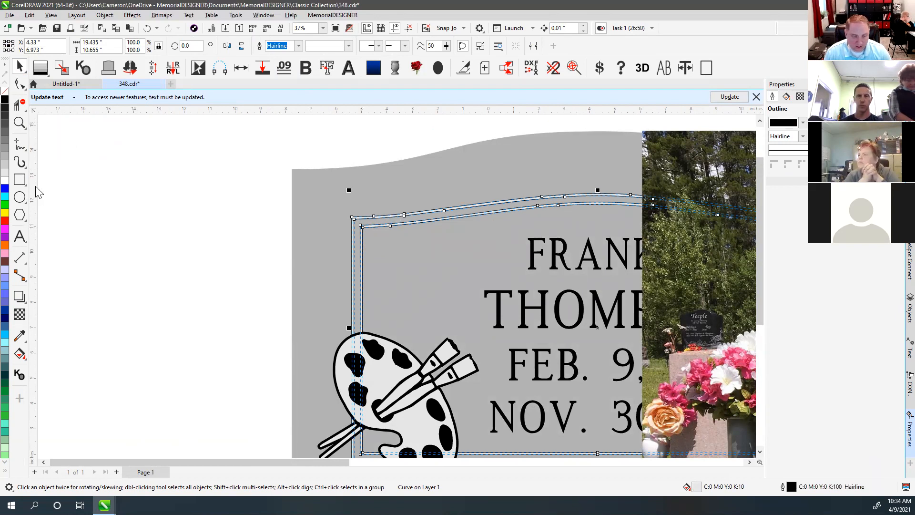
Try the Eraser on the combined border's upper-left corner and undo the erased strokes.
{"action": "left_click", "coordinate": [17, 107]}
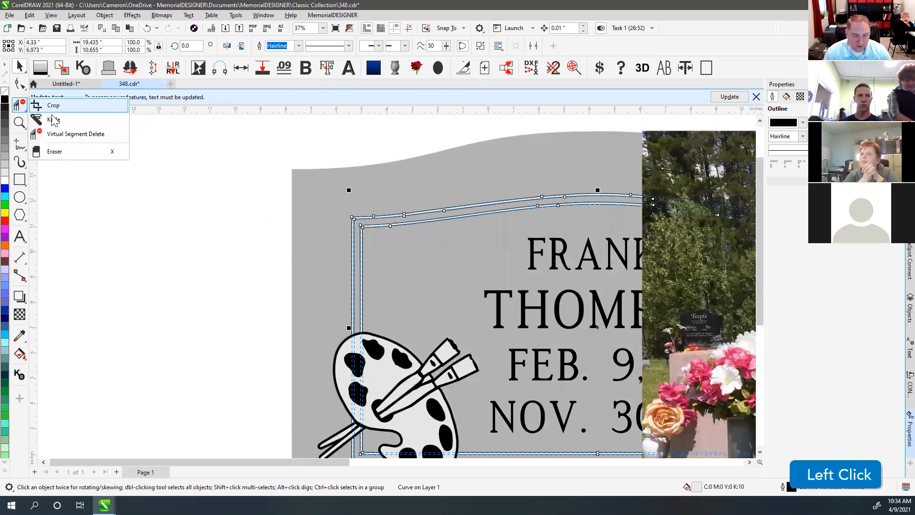
{"action": "left_click", "coordinate": [55, 153]}
{"action": "left_click_drag", "start_coordinate": [349, 237], "coordinate": [497, 205]}
{"action": "mouse_move", "coordinate": [443, 224]}
{"action": "left_mouse_down"}
{"action": "mouse_move", "coordinate": [388, 248]}
{"action": "mouse_move", "coordinate": [351, 283]}
{"action": "left_mouse_up"}
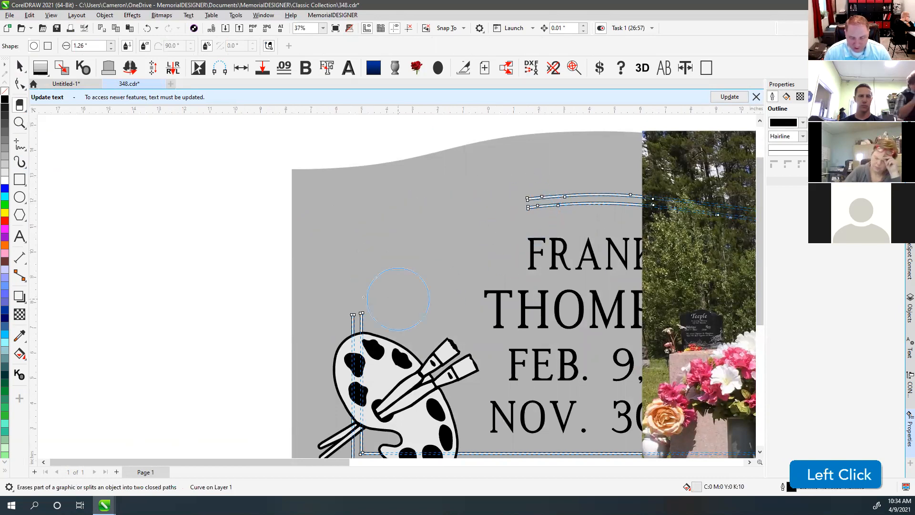
{"action": "key", "text": "ctrl+z"}
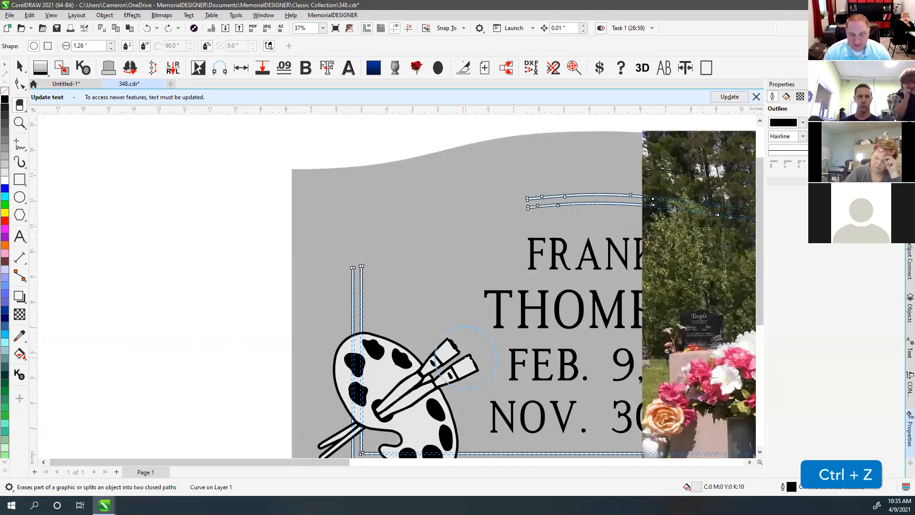
{"action": "key", "text": "ctrl+z"}
Erase the combined border's lower-left corner where it passes behind the palette, leaving the cut ends inside the palette.
{"action": "scroll", "coordinate": [429, 324], "scroll_direction": "down", "scroll_amount": 1}
{"action": "scroll", "coordinate": [398, 286], "scroll_direction": "up", "scroll_amount": 1}
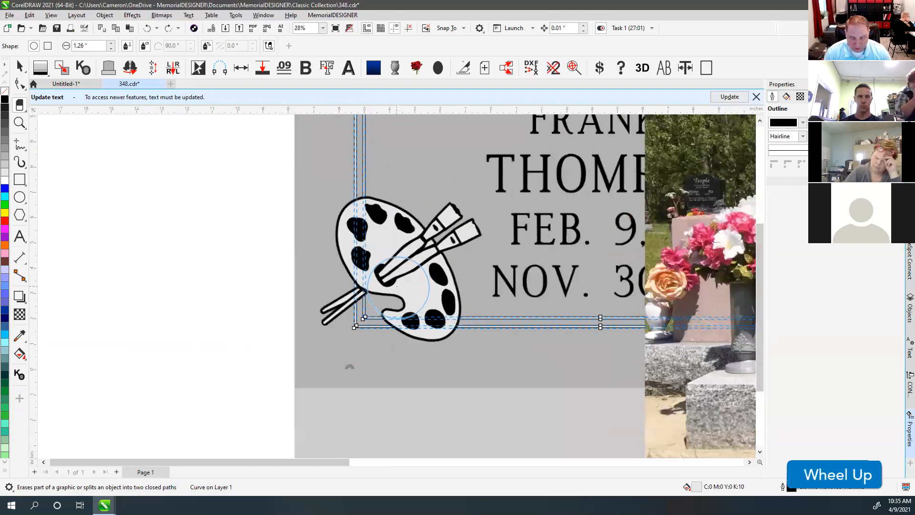
{"action": "left_click_drag", "start_coordinate": [361, 292], "coordinate": [410, 317]}
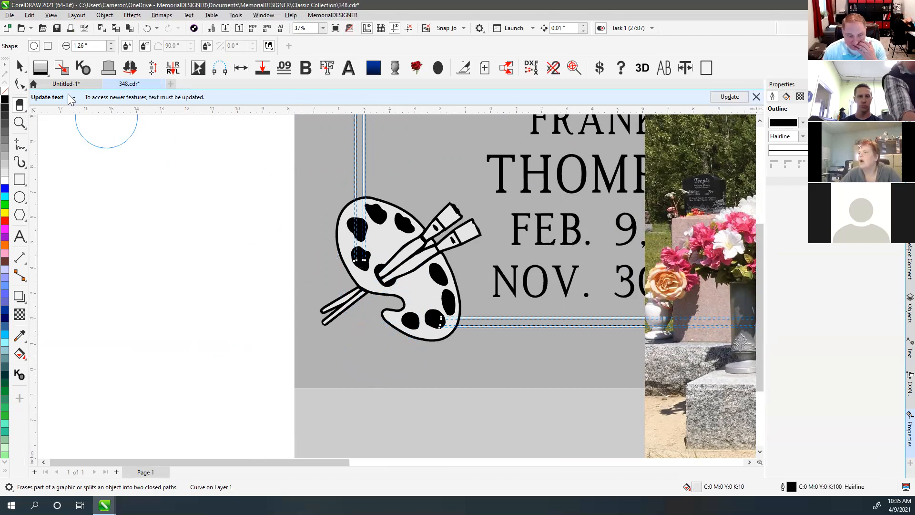
{"action": "left_click", "coordinate": [19, 66]}
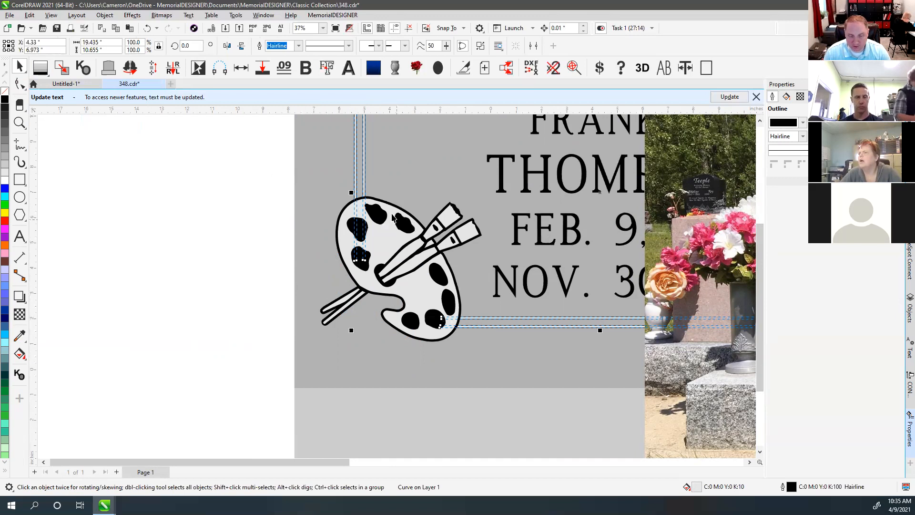
Weld the palette's outline to the cut border as a trial, inspect it in wireframe, and undo the weld.
{"action": "scroll", "coordinate": [392, 218], "scroll_direction": "up", "scroll_amount": 3}
{"action": "left_click", "coordinate": [371, 274], "text": "shift"}
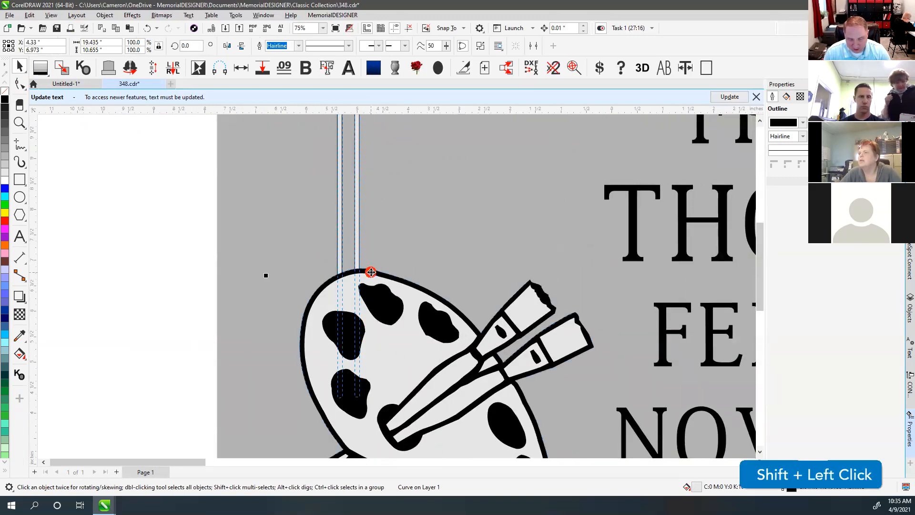
{"action": "key", "text": "w"}
{"action": "scroll", "coordinate": [396, 290], "scroll_direction": "down", "scroll_amount": 3}
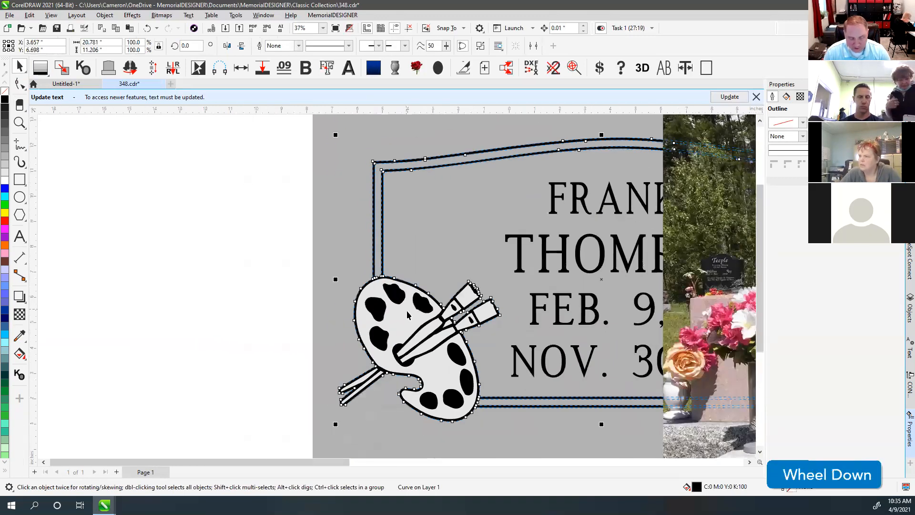
{"action": "key", "text": "v"}
{"action": "scroll", "coordinate": [388, 266], "scroll_direction": "up", "scroll_amount": 1}
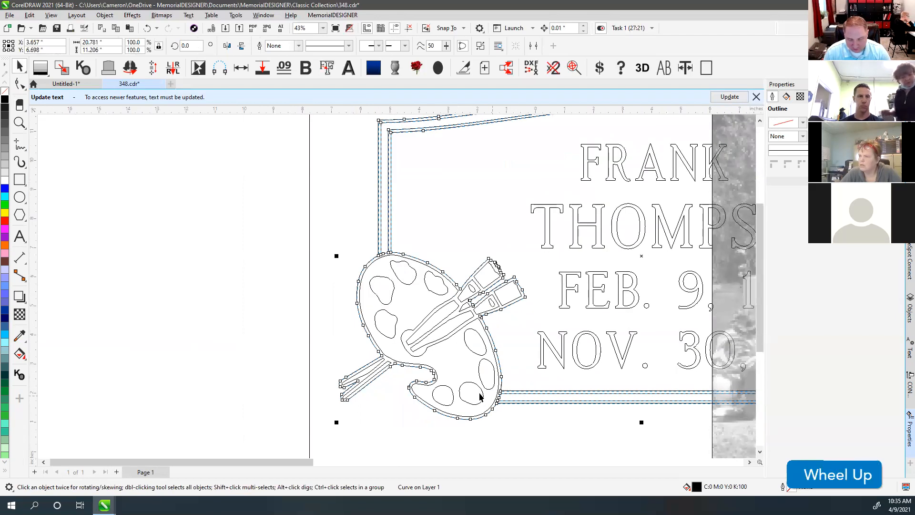
{"action": "key", "text": "ctrl+z"}
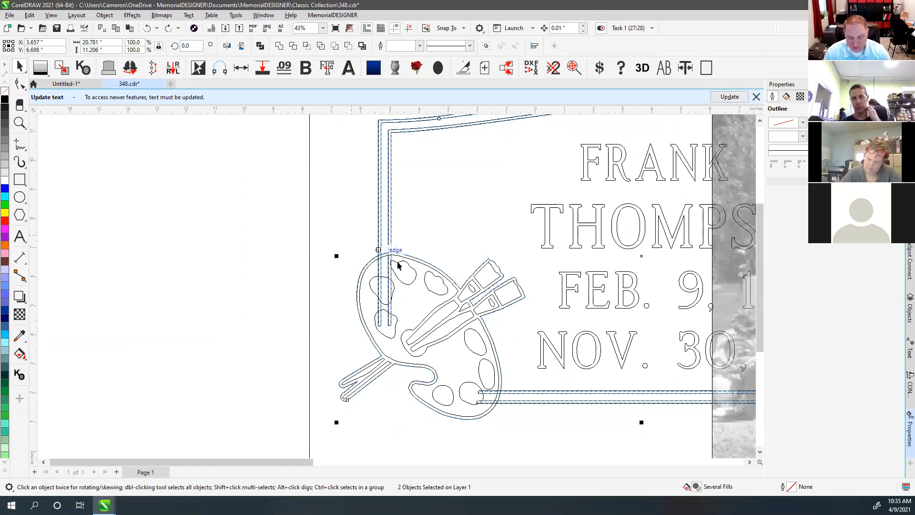
Try to erase the vertical border ends inside the palette while the palette outline is also selected, and undo it.
{"action": "left_click", "coordinate": [21, 107]}
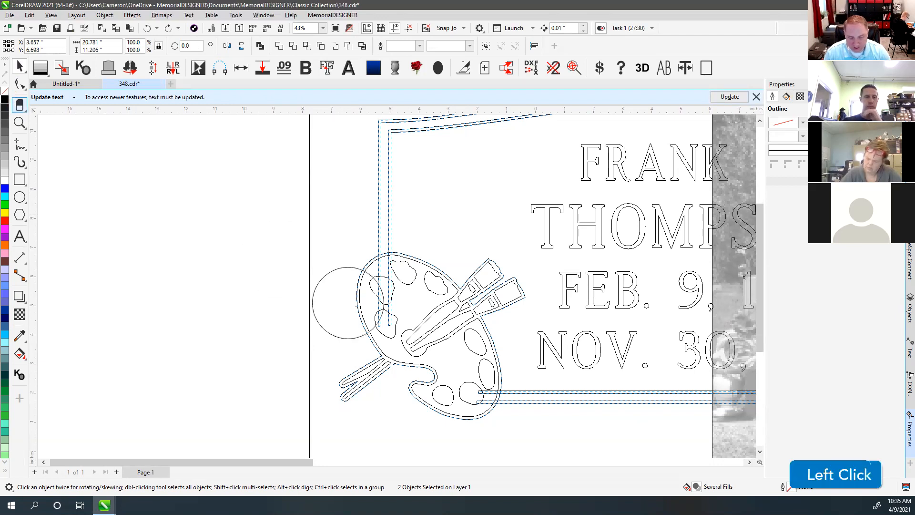
{"action": "left_click_drag", "start_coordinate": [387, 330], "coordinate": [392, 294]}
{"action": "key", "text": "ctrl+z"}
{"action": "key", "text": "ctrl+z"}
Select only the border and erase its leftover vertical and horizontal ends inside the palette up to the palette's rim.
{"action": "left_click", "coordinate": [19, 67]}
{"action": "left_click", "coordinate": [231, 204]}
{"action": "left_click", "coordinate": [380, 204]}
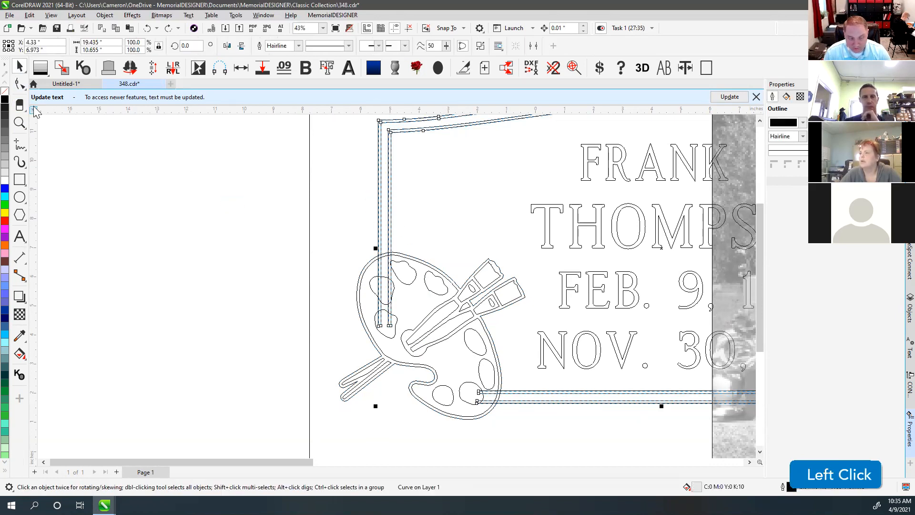
{"action": "left_click", "coordinate": [19, 105]}
{"action": "left_click", "coordinate": [394, 298]}
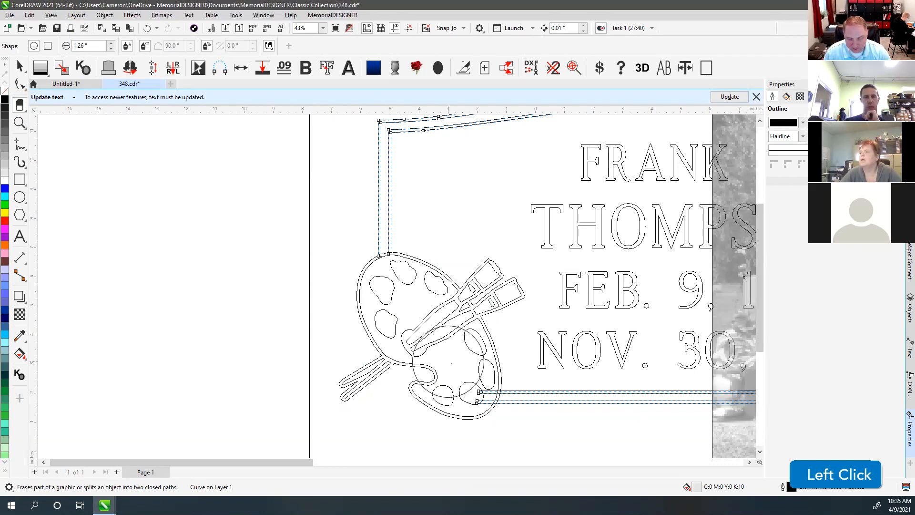
{"action": "left_click", "coordinate": [463, 388]}
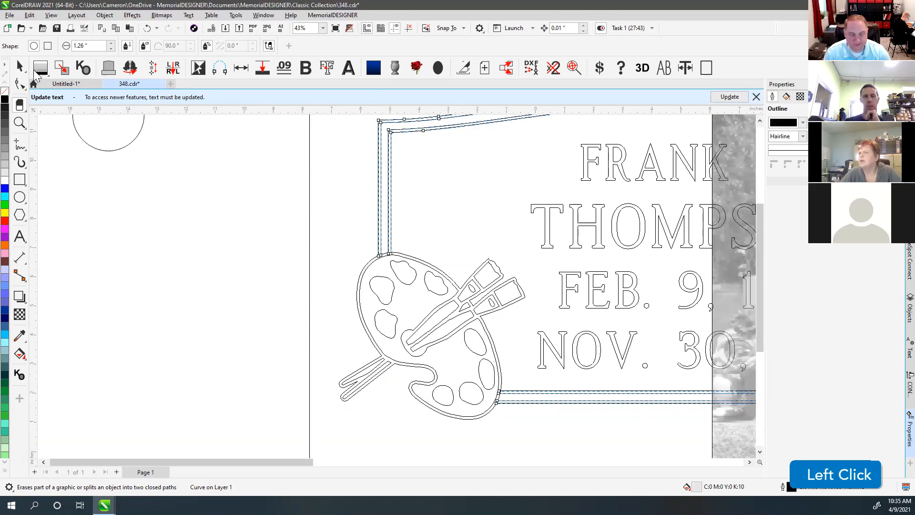
{"action": "left_click", "coordinate": [19, 66]}
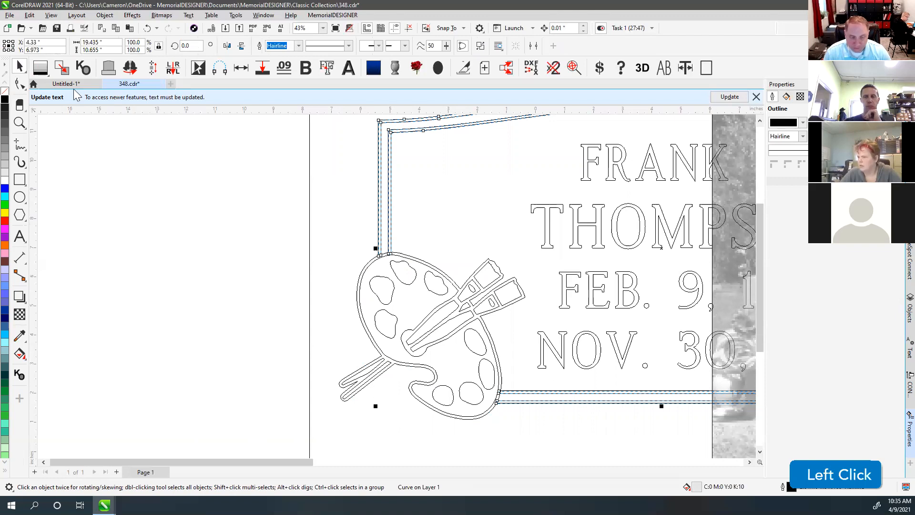
Set the Eraser to a round nib with a size of 0.09 inches.
{"action": "left_click", "coordinate": [20, 104]}
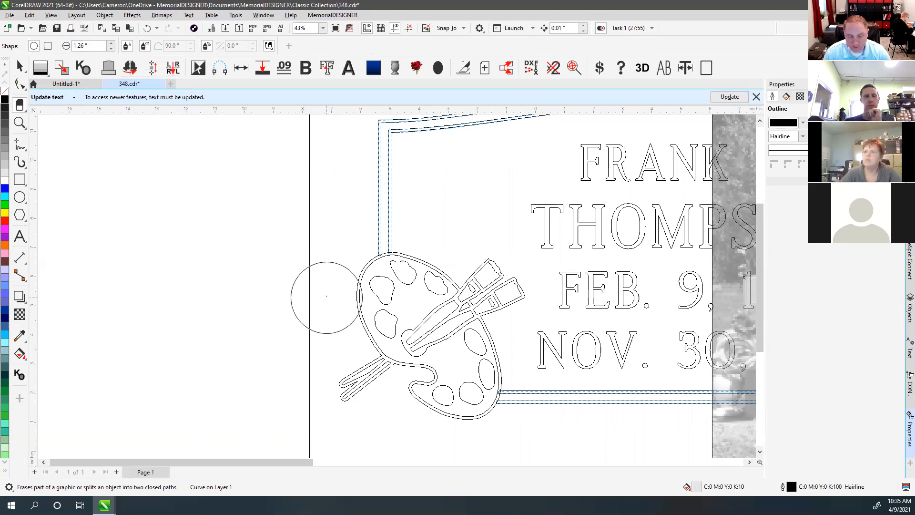
{"action": "key", "text": "shift"}
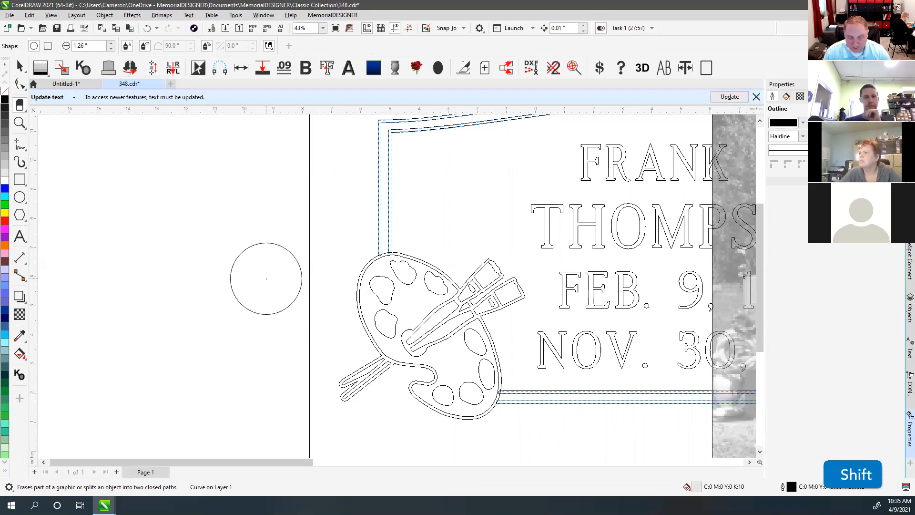
{"action": "left_click", "coordinate": [266, 279], "text": "shift"}
{"action": "left_click_drag", "start_coordinate": [266, 278], "coordinate": [270, 304]}
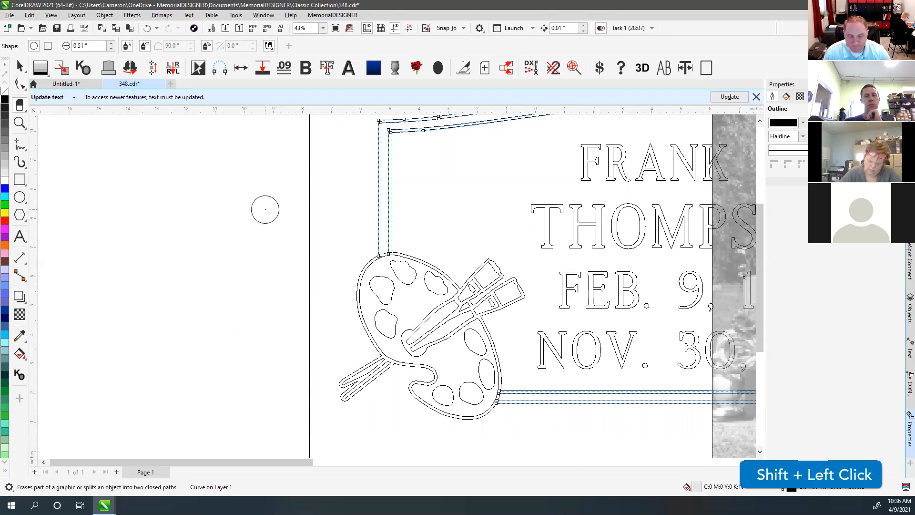
{"action": "left_click", "coordinate": [99, 46]}
{"action": "type", "text": ".09"}
{"action": "key", "text": "Return"}
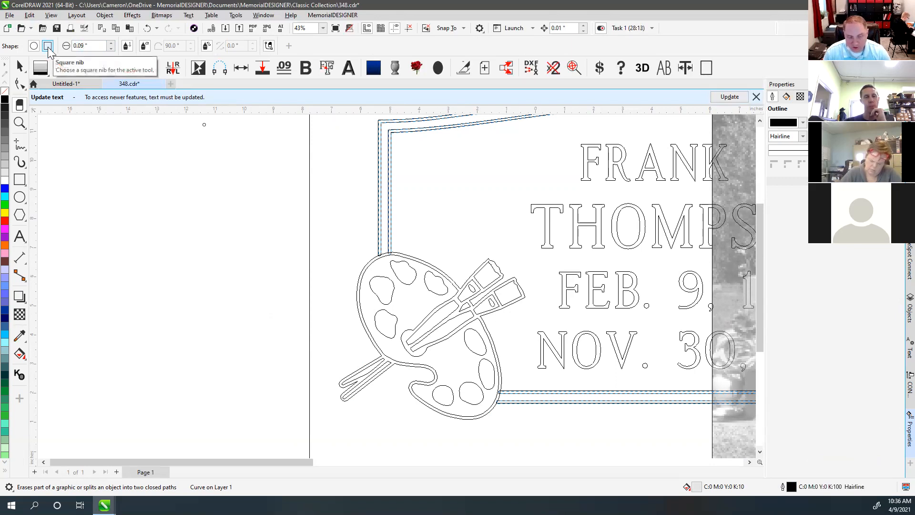
{"action": "left_click", "coordinate": [35, 47]}
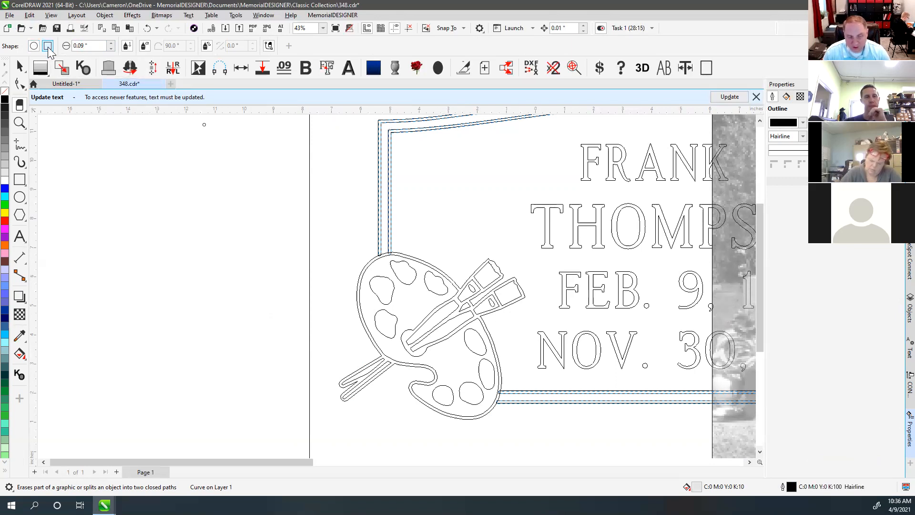
Compare the Eraser's square and round nibs, try freehand erasing across the vertical border lines above the palette, and undo it.
{"action": "left_click", "coordinate": [48, 47]}
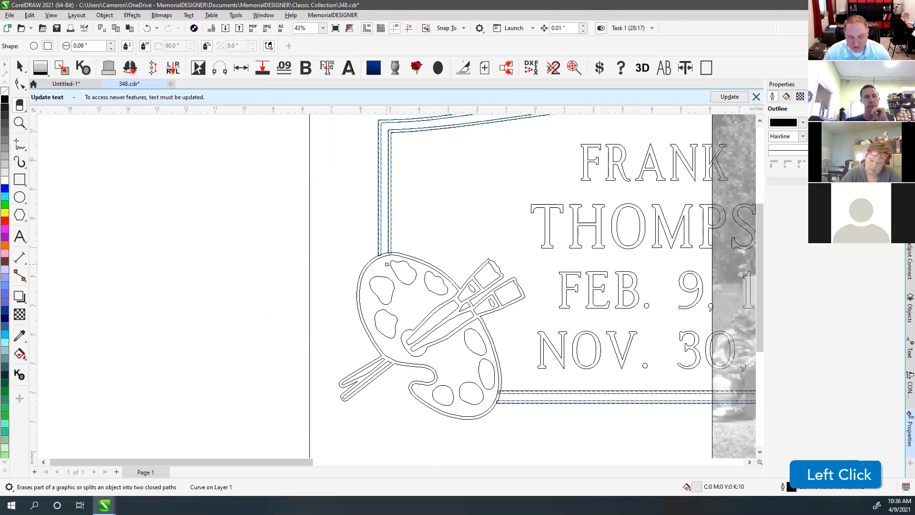
{"action": "scroll", "coordinate": [387, 264], "scroll_direction": "up", "scroll_amount": 5}
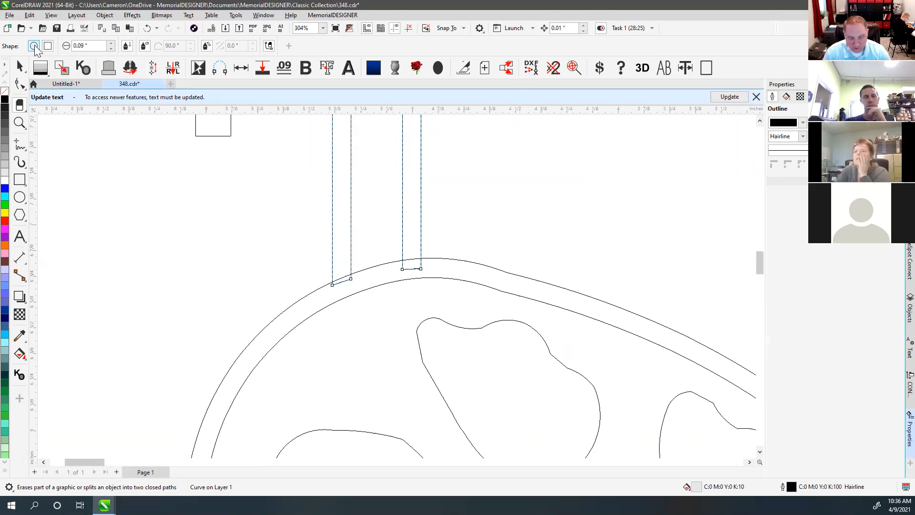
{"action": "left_click", "coordinate": [35, 47]}
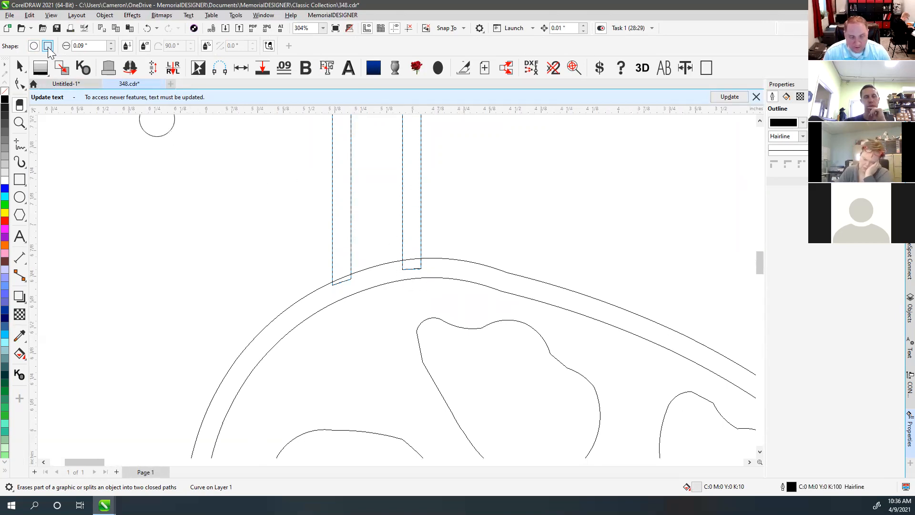
{"action": "scroll", "coordinate": [401, 215], "scroll_direction": "down", "scroll_amount": 3}
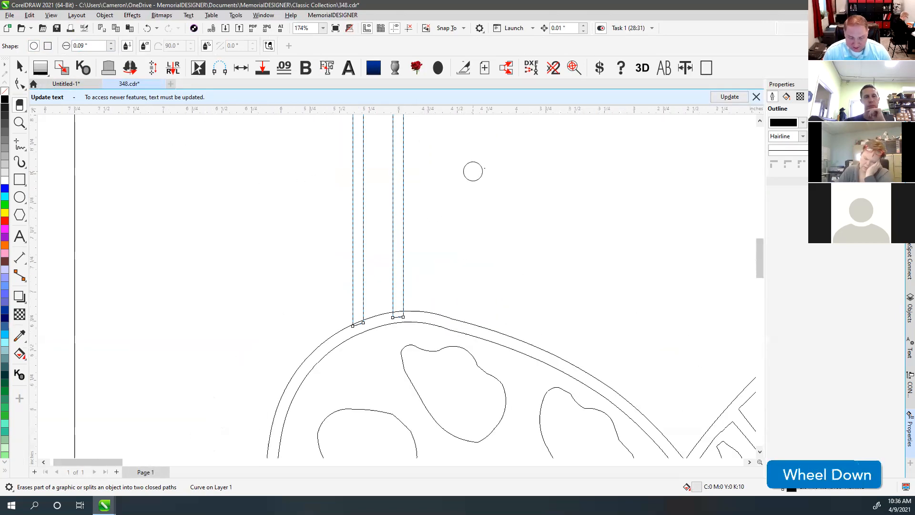
{"action": "left_click_drag", "start_coordinate": [516, 149], "coordinate": [272, 165]}
{"action": "mouse_move", "coordinate": [292, 223]}
{"action": "left_mouse_down"}
{"action": "mouse_move", "coordinate": [351, 217]}
{"action": "mouse_move", "coordinate": [493, 227]}
{"action": "left_mouse_up"}
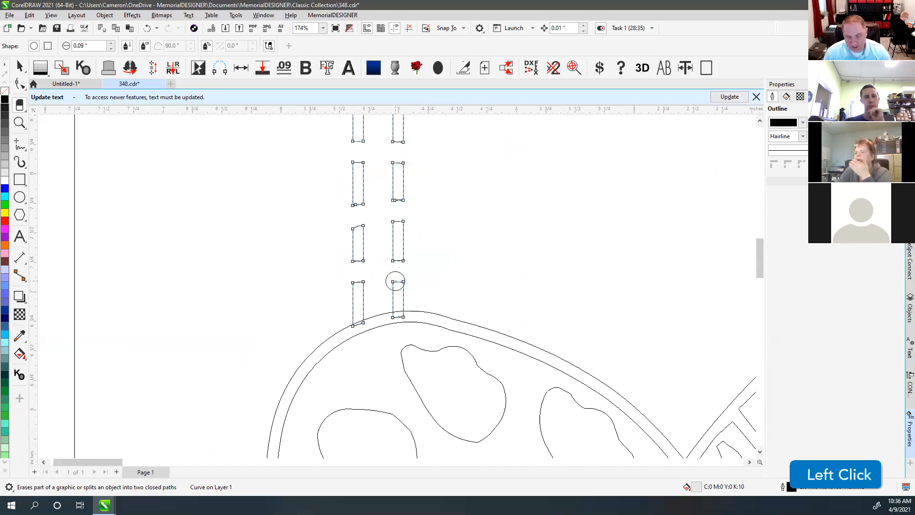
{"action": "key", "text": "ctrl+z"}
Try a straight-line erase up the vertical border with the palette artwork selected, and reselect the border curve.
{"action": "scroll", "coordinate": [396, 284], "scroll_direction": "down", "scroll_amount": 2}
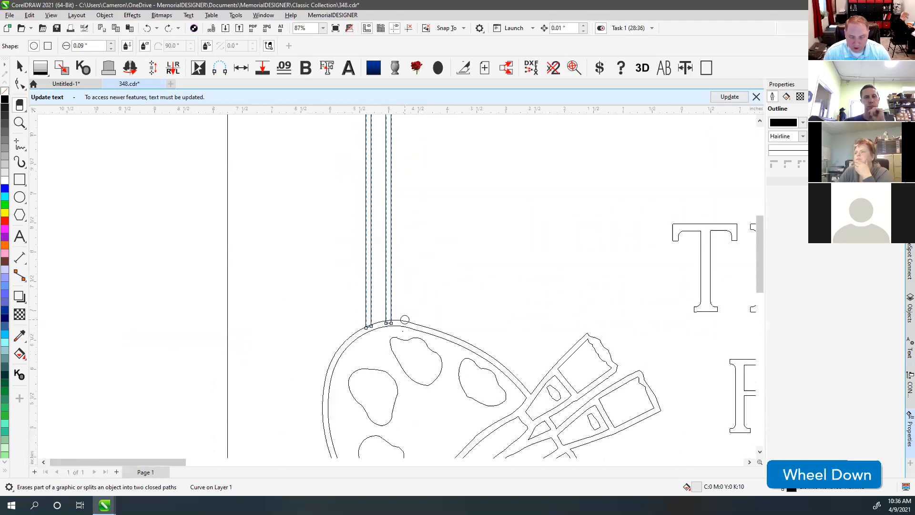
{"action": "left_click", "coordinate": [388, 325]}
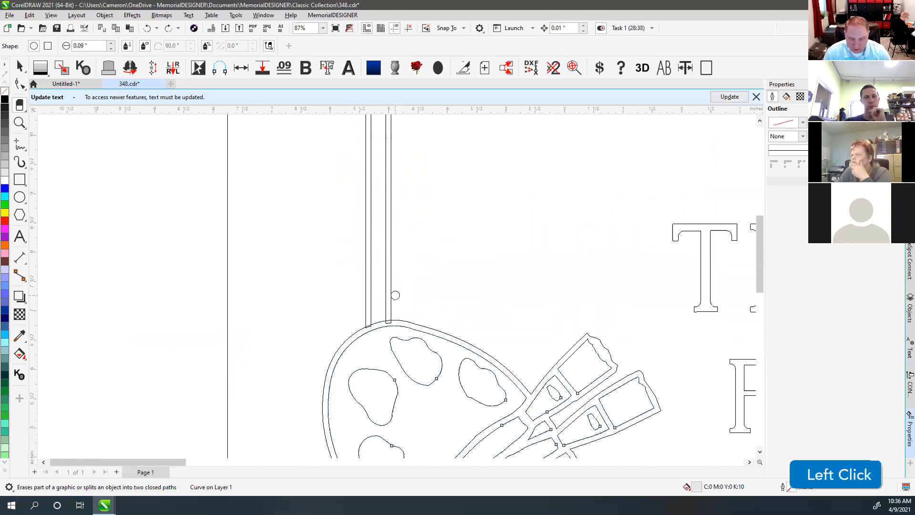
{"action": "left_click", "coordinate": [389, 289]}
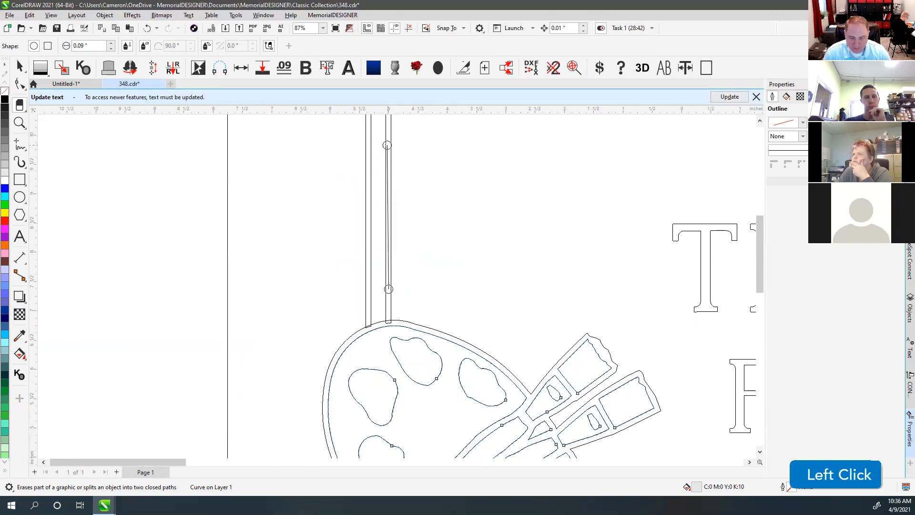
{"action": "left_click", "coordinate": [388, 144]}
{"action": "left_click", "coordinate": [21, 69]}
{"action": "scroll", "coordinate": [396, 288], "scroll_direction": "down", "scroll_amount": 3}
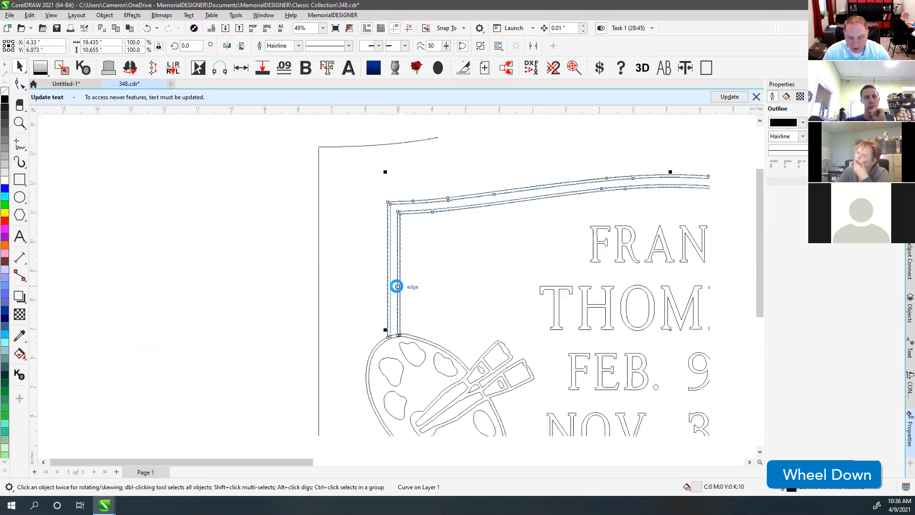
{"action": "scroll", "coordinate": [397, 287], "scroll_direction": "down", "scroll_amount": 1}
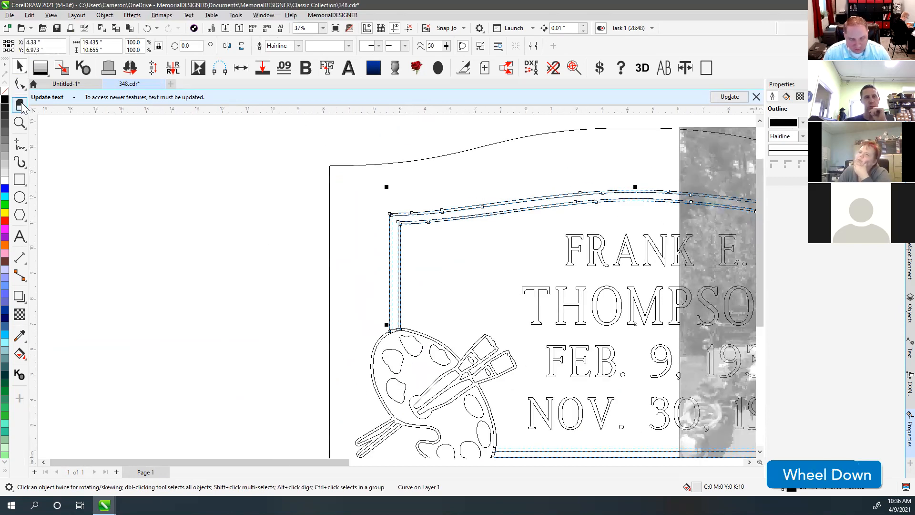
Set the Eraser size to 1 inch and erase the border's whole vertical side above the palette in a straight stroke.
{"action": "left_click", "coordinate": [20, 105]}
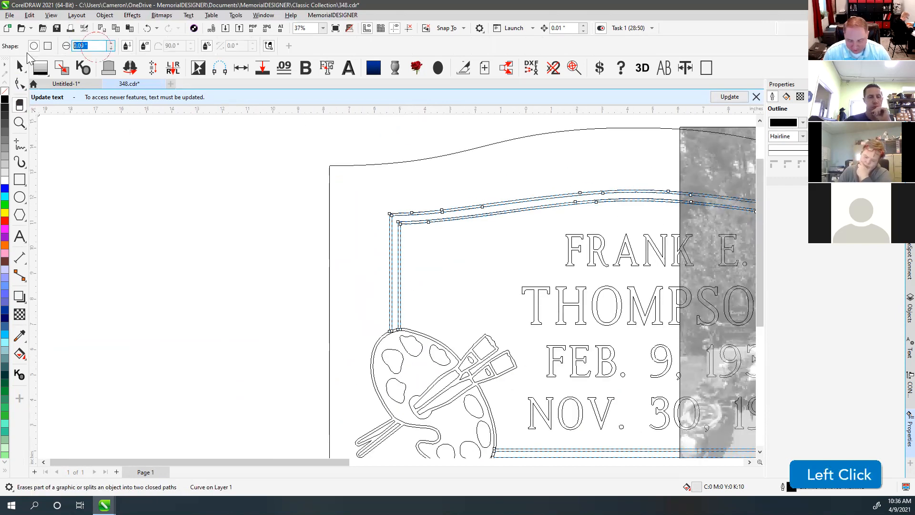
{"action": "type", "text": "1"}
{"action": "key", "text": "Return"}
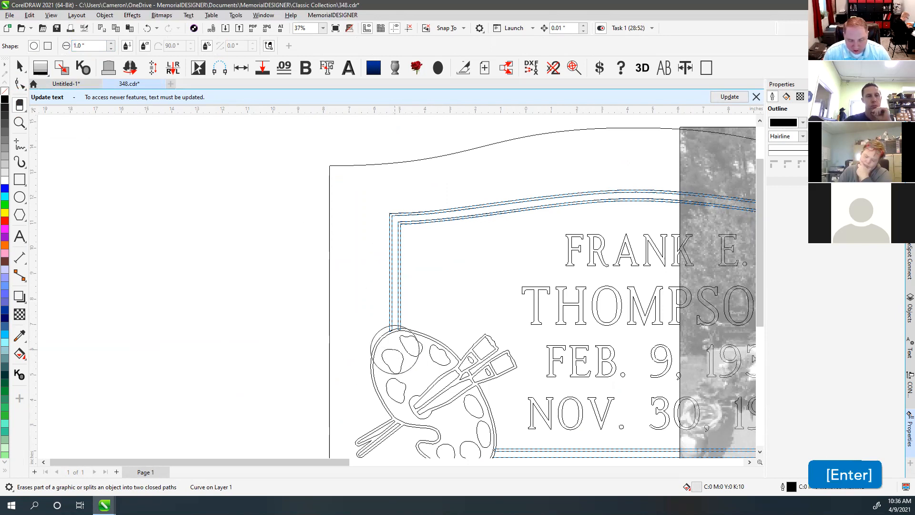
{"action": "left_click", "coordinate": [396, 343]}
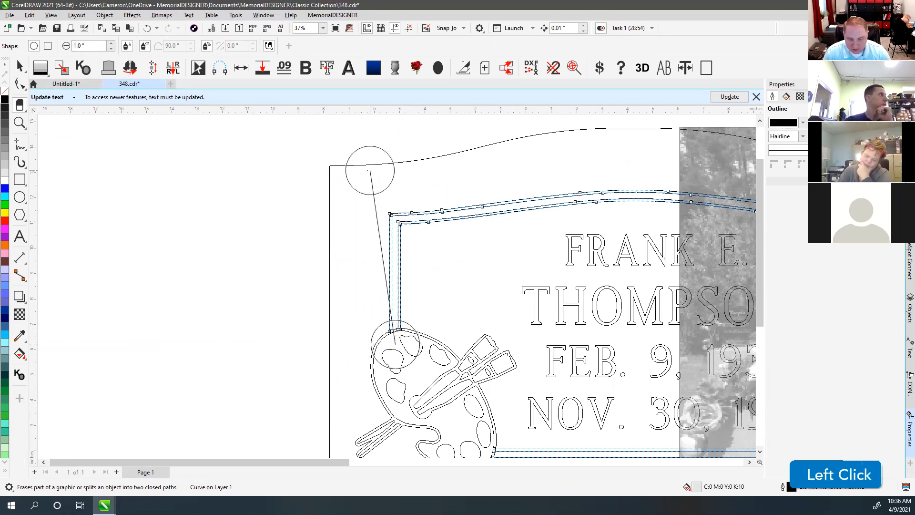
{"action": "left_click", "coordinate": [402, 224]}
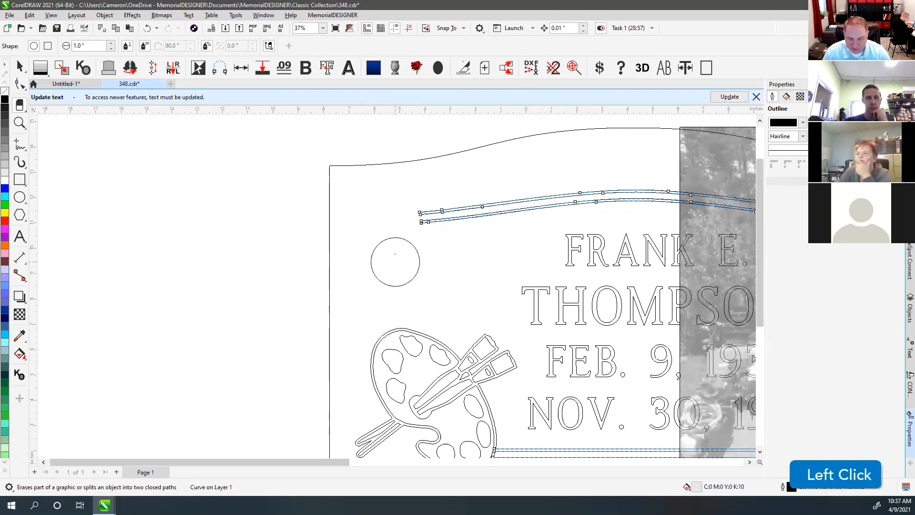
Try a straight erase along the border's arched upper edge from end to end, and undo it.
{"action": "scroll", "coordinate": [511, 267], "scroll_direction": "down", "scroll_amount": 2}
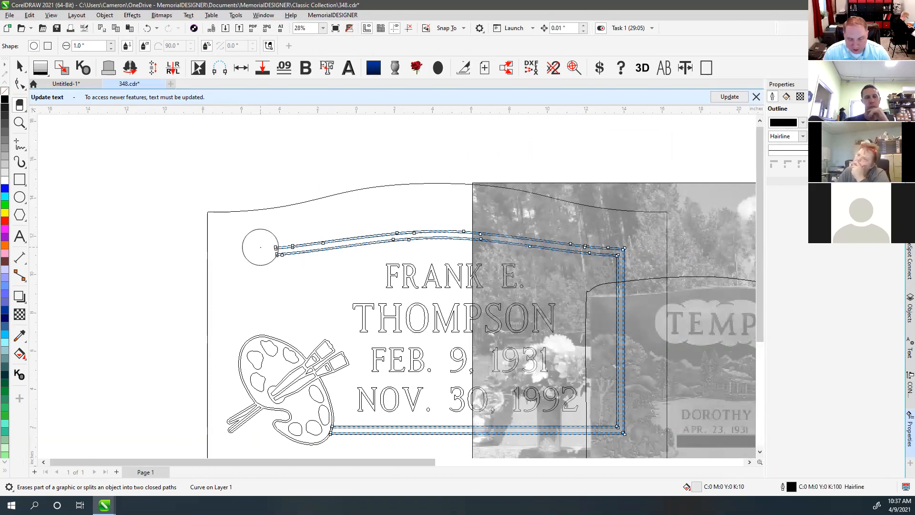
{"action": "left_click", "coordinate": [260, 247]}
{"action": "left_click", "coordinate": [617, 248]}
{"action": "key", "text": "ctrl+z"}
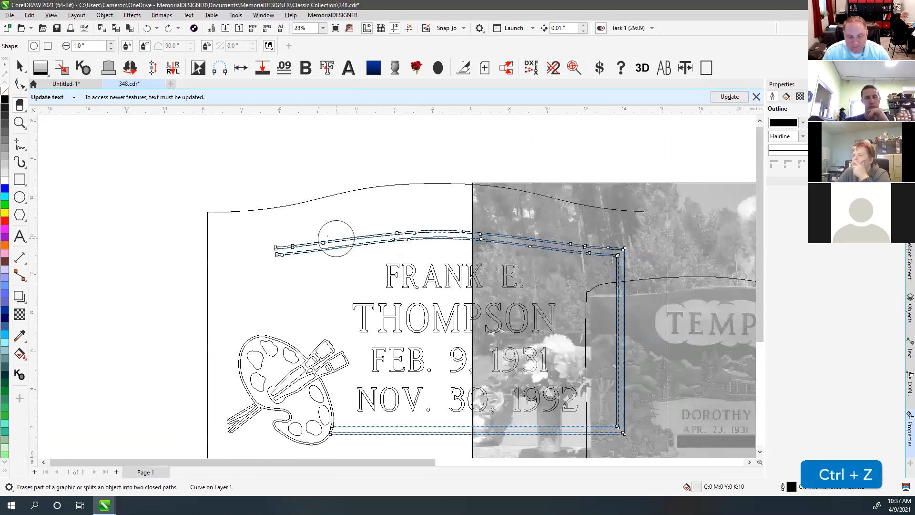
Set the Eraser size to 0.25 inches, try erasing along the border's upper edge and far vertical side, and undo both strokes.
{"action": "left_click", "coordinate": [88, 46]}
{"action": "type", "text": ".25"}
{"action": "key", "text": "Return"}
{"action": "mouse_move", "coordinate": [264, 252]}
{"action": "left_mouse_down"}
{"action": "mouse_move", "coordinate": [343, 242]}
{"action": "mouse_move", "coordinate": [620, 251]}
{"action": "mouse_move", "coordinate": [593, 250]}
{"action": "left_mouse_up"}
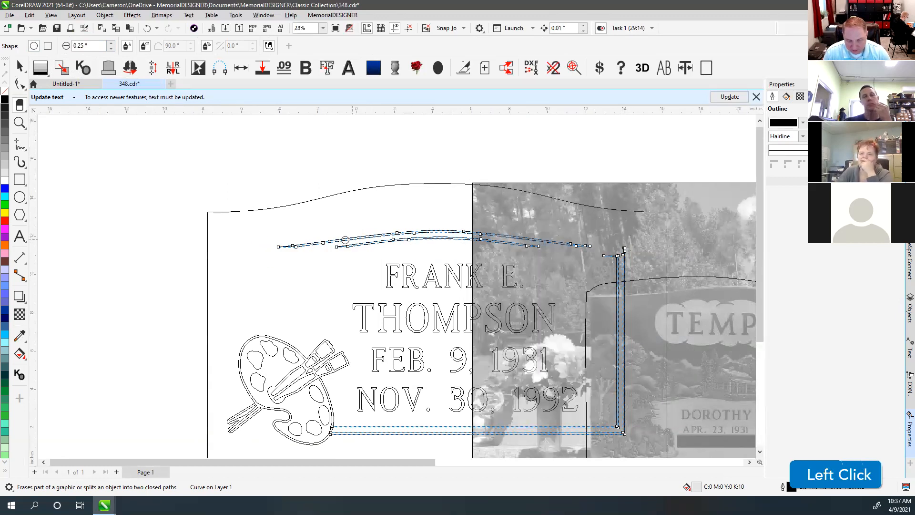
{"action": "key", "text": "ctrl+z"}
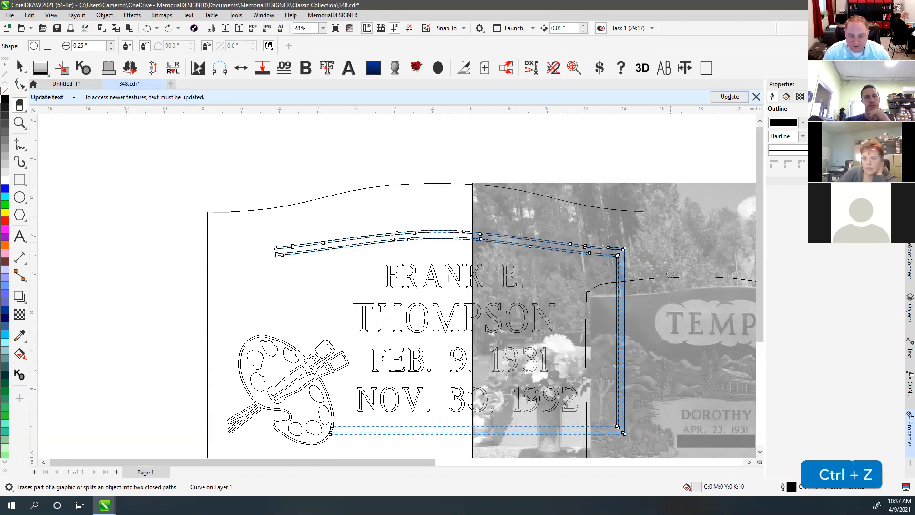
{"action": "mouse_move", "coordinate": [617, 242]}
{"action": "left_mouse_down"}
{"action": "mouse_move", "coordinate": [623, 444]}
{"action": "mouse_move", "coordinate": [626, 434]}
{"action": "left_mouse_up"}
{"action": "key", "text": "ctrl+z"}
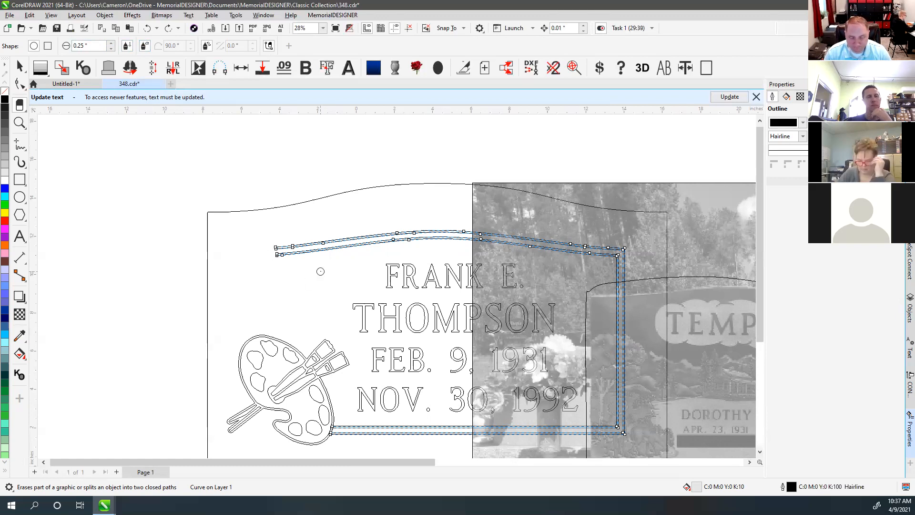
Enlarge the Eraser nib interactively to 1.75 inches, and show the drawing with its fills instead of wireframe.
{"action": "key", "text": "shift"}
{"action": "mouse_move", "coordinate": [319, 274]}
{"action": "left_mouse_down"}
{"action": "mouse_move", "coordinate": [262, 251]}
{"action": "mouse_move", "coordinate": [284, 260]}
{"action": "left_mouse_up"}
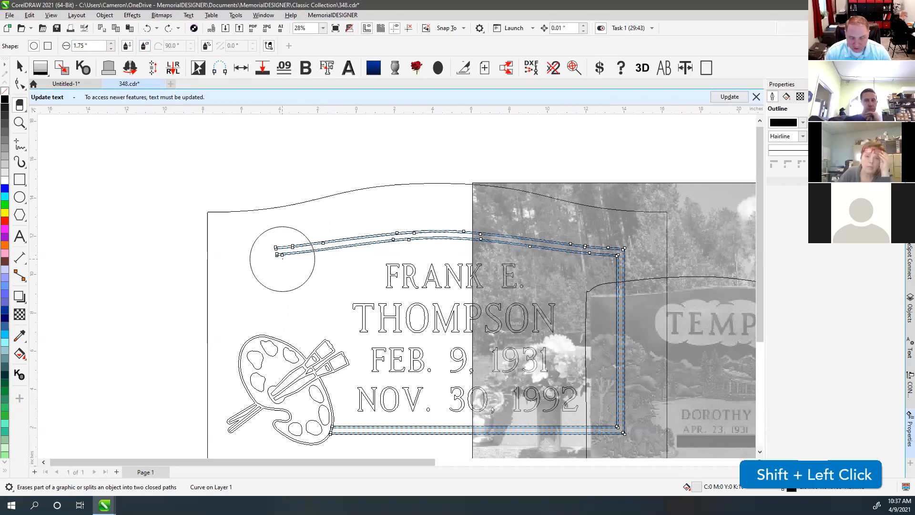
{"action": "key", "text": "F4"}
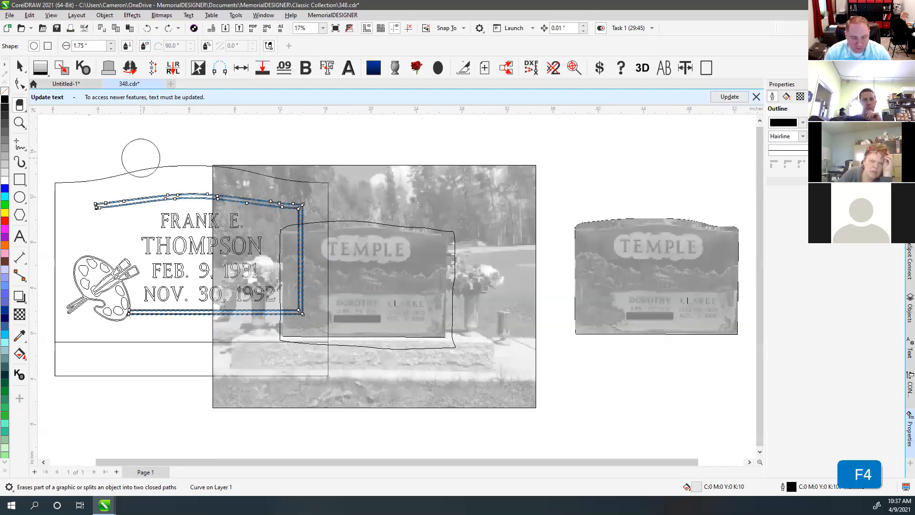
{"action": "key", "text": "v"}
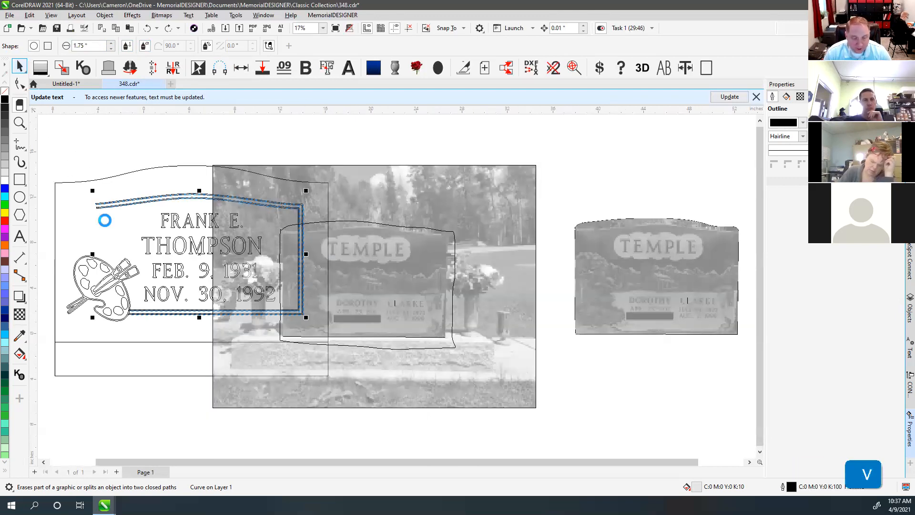
{"action": "scroll", "coordinate": [115, 236], "scroll_direction": "up", "scroll_amount": 2}
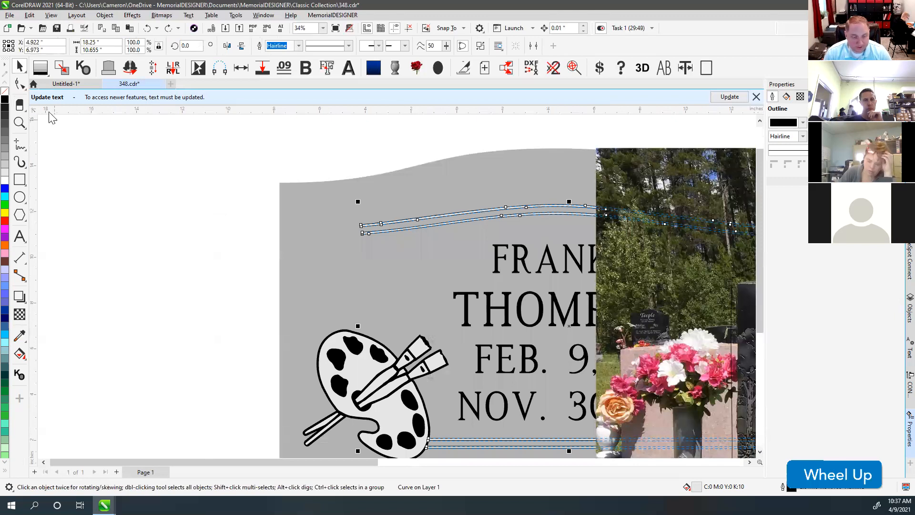
Undo the border erasures and the combining of the border until its inner and outer shapes are separate objects again.
{"action": "left_click", "coordinate": [19, 105]}
{"action": "key", "text": "ctrl+z"}
{"action": "key", "text": "ctrl+z"}
{"action": "key", "text": "ctrl+z"}
{"action": "key", "text": "ctrl+z"}
{"action": "key", "text": "ctrl+z"}
{"action": "key", "text": "ctrl+z"}
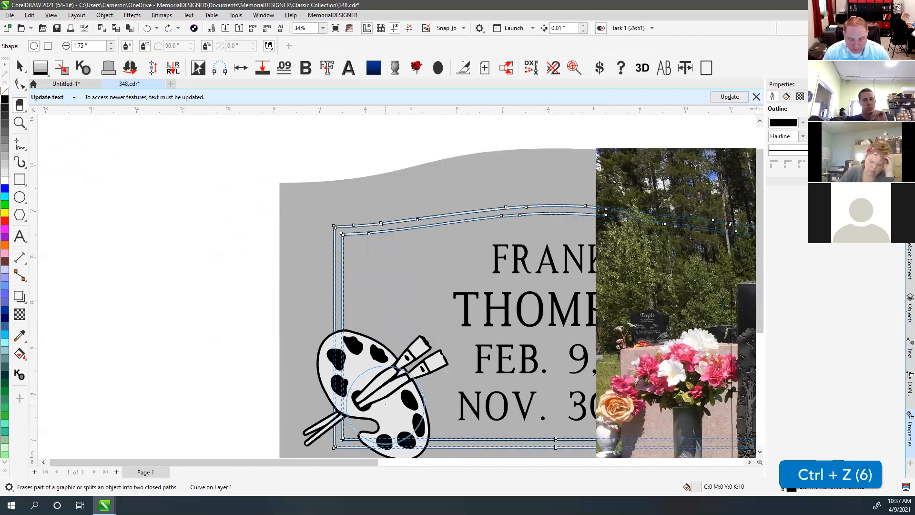
{"action": "key", "text": "ctrl+z"}
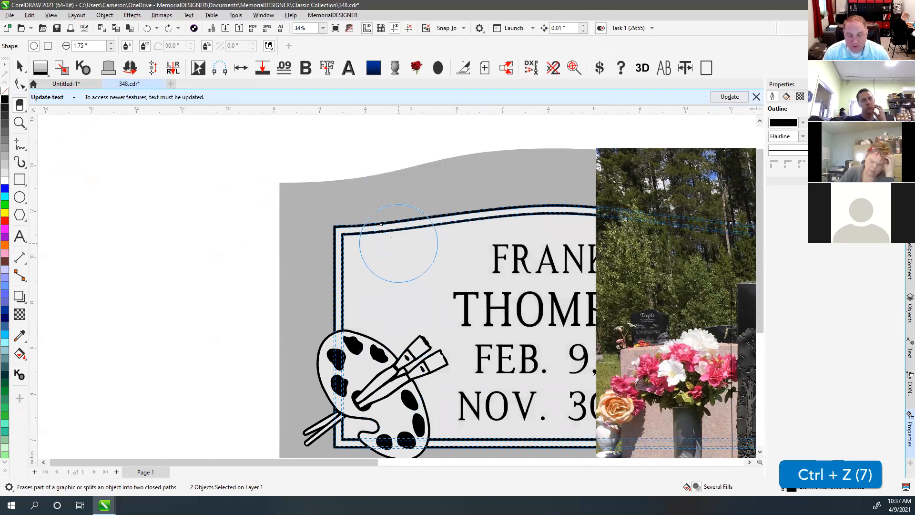
Select only the inner border panel, try erasing its upper corner above the palette and the outer border's corner, and undo the erasures.
{"action": "left_click", "coordinate": [158, 184]}
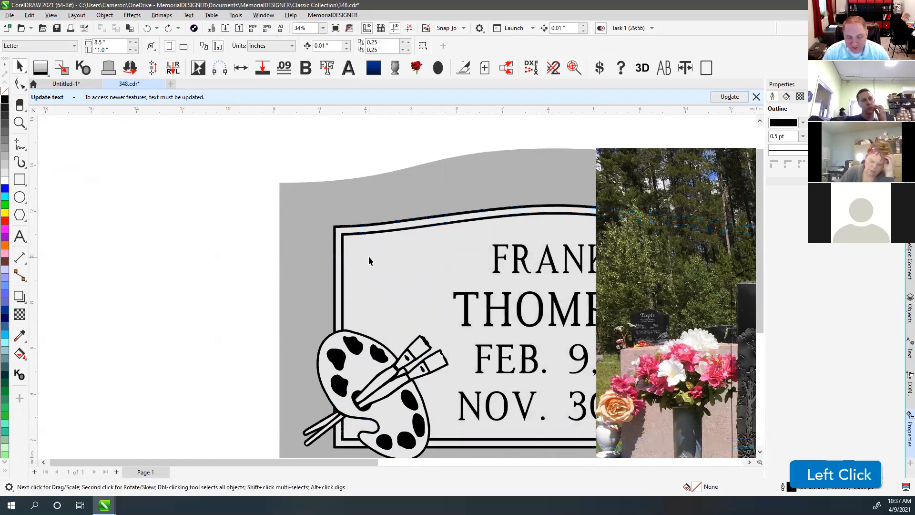
{"action": "left_click", "coordinate": [369, 260]}
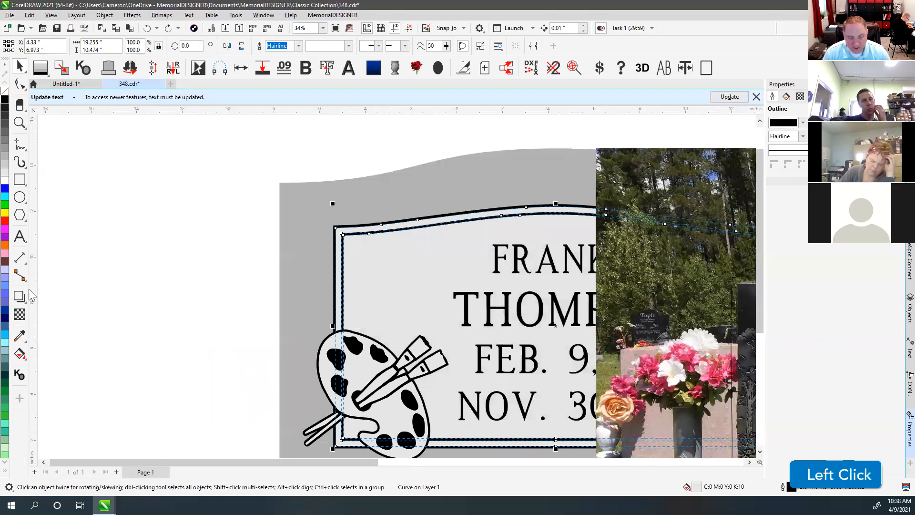
{"action": "mouse_move", "coordinate": [310, 245]}
{"action": "left_mouse_down"}
{"action": "mouse_move", "coordinate": [404, 205]}
{"action": "mouse_move", "coordinate": [384, 234]}
{"action": "mouse_move", "coordinate": [309, 279]}
{"action": "mouse_move", "coordinate": [436, 206]}
{"action": "left_mouse_up"}
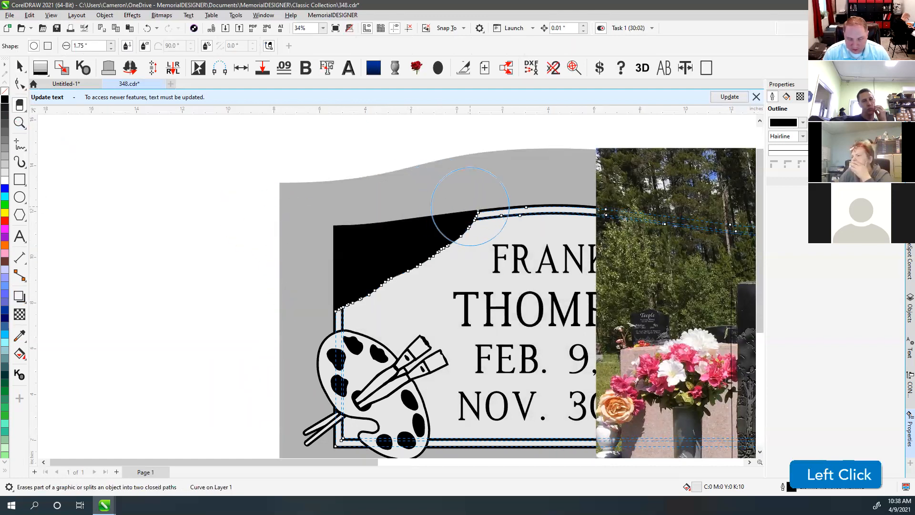
{"action": "left_click", "coordinate": [354, 234]}
{"action": "mouse_move", "coordinate": [450, 194]}
{"action": "left_mouse_down"}
{"action": "mouse_move", "coordinate": [433, 207]}
{"action": "mouse_move", "coordinate": [352, 243]}
{"action": "mouse_move", "coordinate": [319, 274]}
{"action": "mouse_move", "coordinate": [384, 247]}
{"action": "left_mouse_up"}
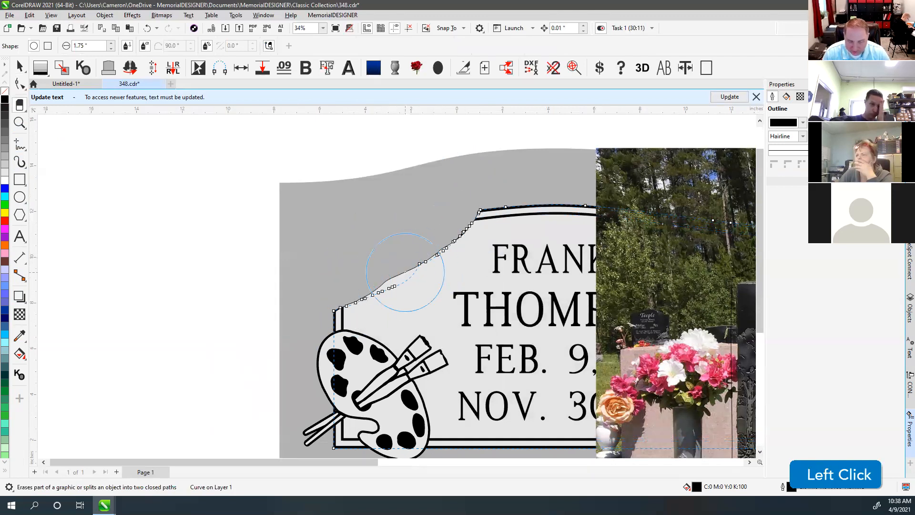
{"action": "scroll", "coordinate": [433, 260], "scroll_direction": "up", "scroll_amount": 1}
{"action": "scroll", "coordinate": [388, 295], "scroll_direction": "down", "scroll_amount": 2}
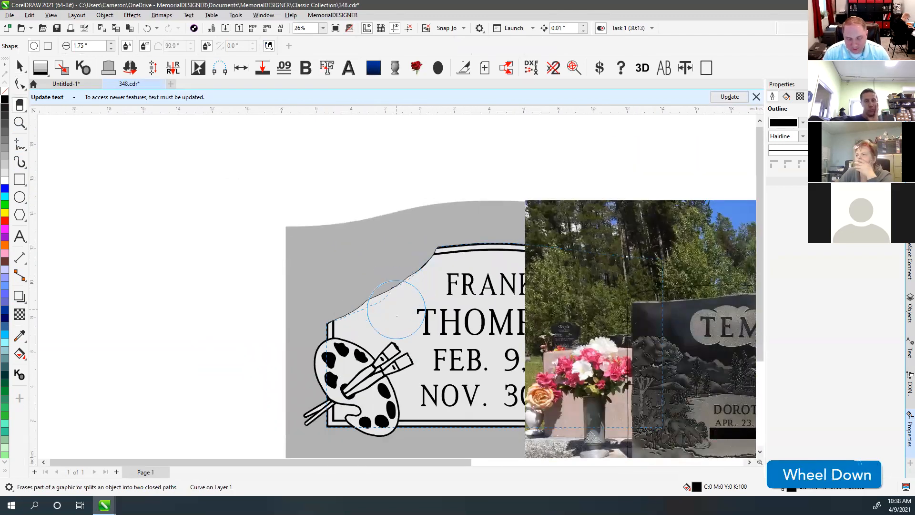
{"action": "key", "text": "ctrl+z"}
{"action": "key", "text": "ctrl+z"}
{"action": "key", "text": "ctrl+z"}
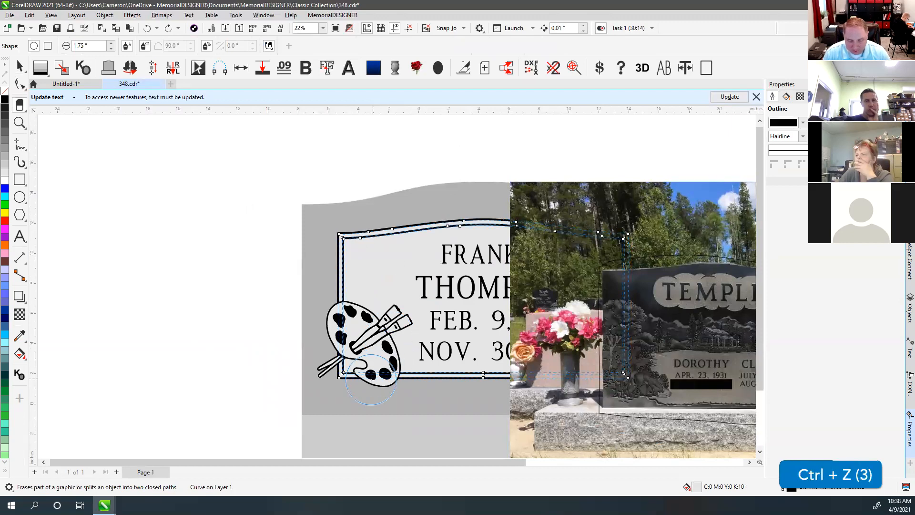
Erase the corner under the palette from the inner border panel and from the black outer border shape.
{"action": "left_click", "coordinate": [353, 380]}
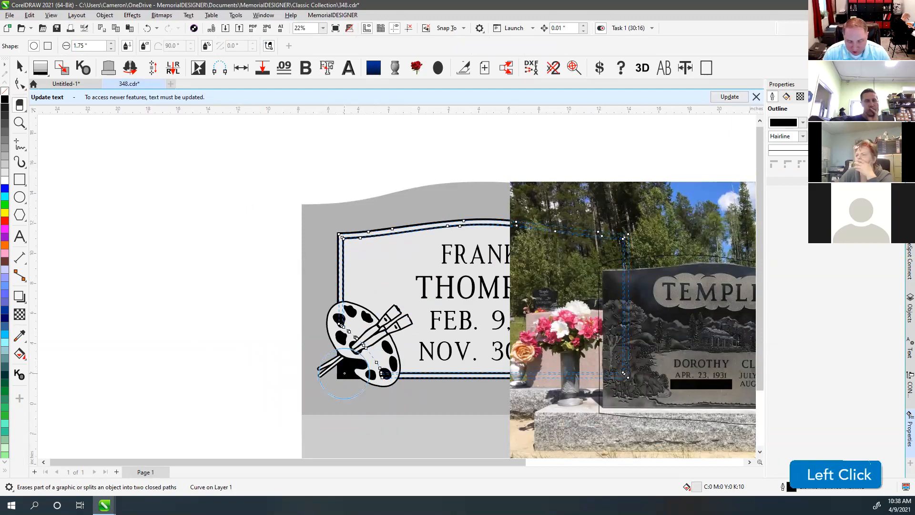
{"action": "left_click_drag", "start_coordinate": [344, 373], "coordinate": [365, 383]}
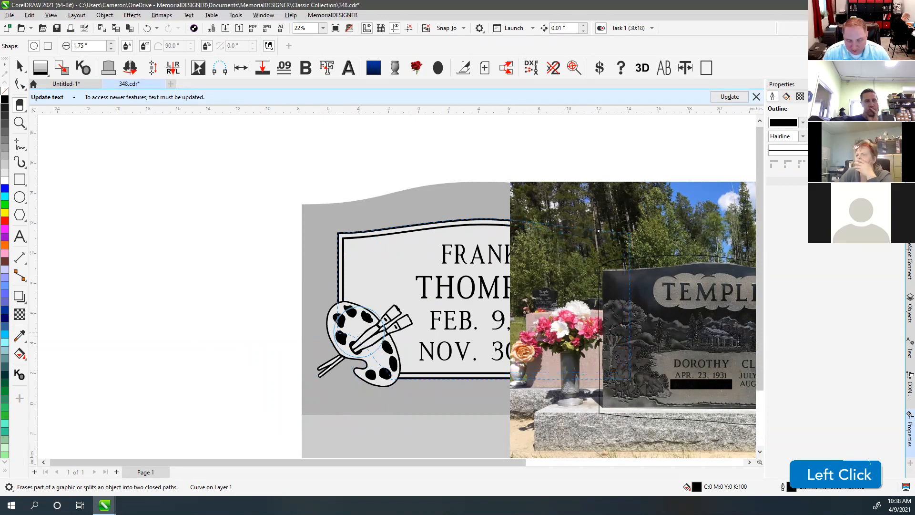
Delete the color cemetery photo overlapping the headstone design.
{"action": "left_click", "coordinate": [20, 67]}
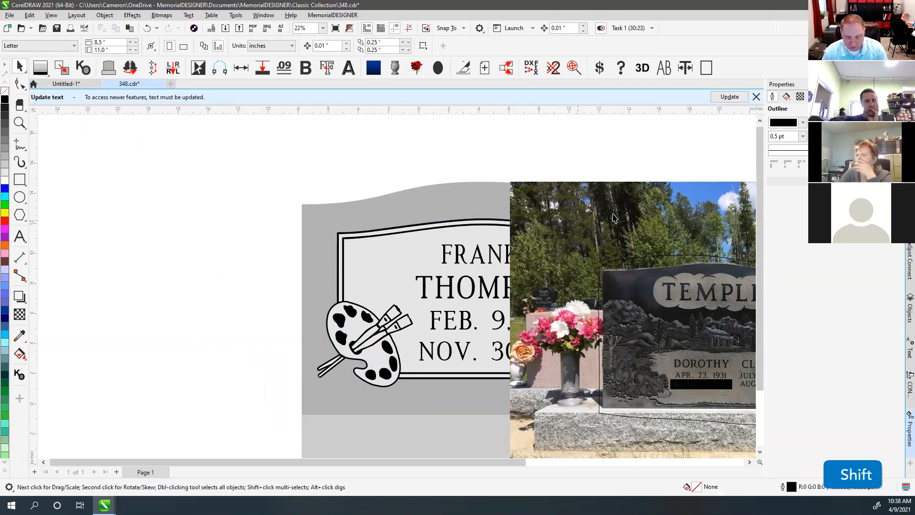
{"action": "left_click", "coordinate": [646, 205]}
{"action": "key", "text": "Delete"}
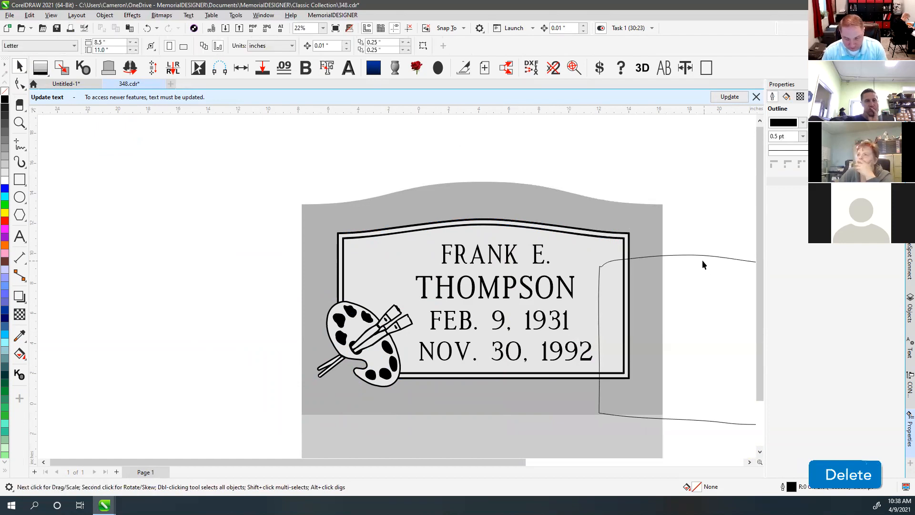
Delete the stray freehand curve crossing the headstone's edge.
{"action": "left_click", "coordinate": [704, 260]}
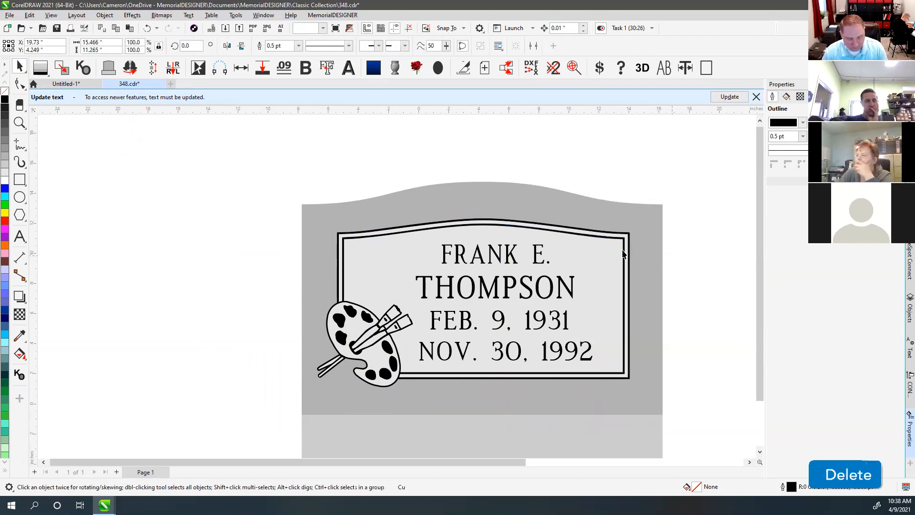
{"action": "key", "text": "F4"}
{"action": "left_click_drag", "start_coordinate": [44, 177], "coordinate": [365, 371]}
{"action": "key", "text": "shift+F2"}
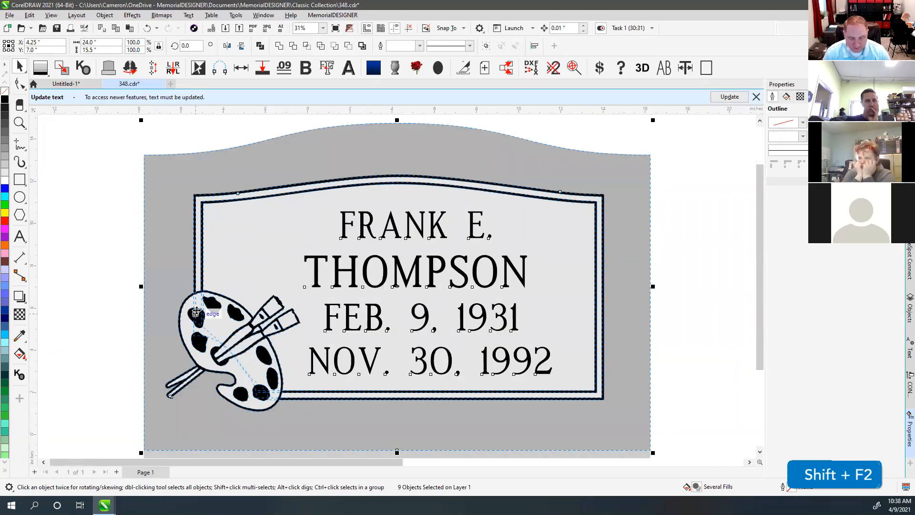
{"action": "left_click", "coordinate": [111, 219]}
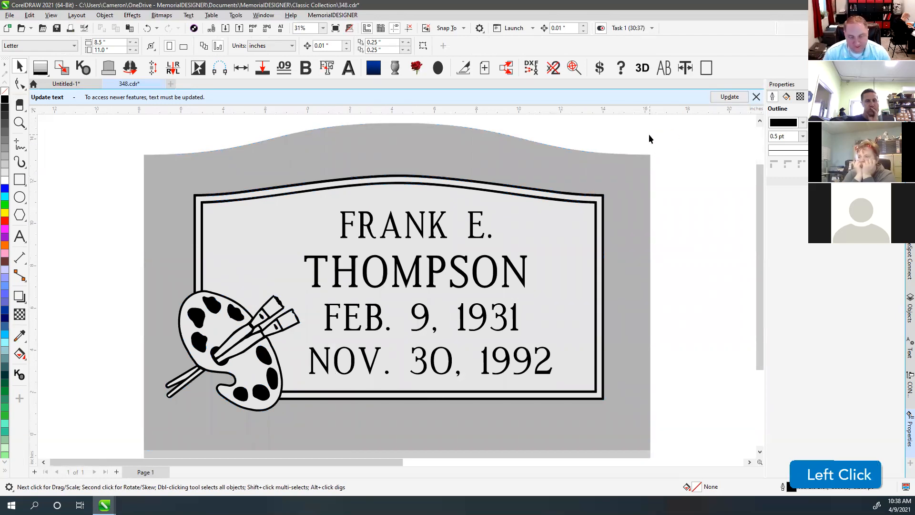
{"action": "left_click", "coordinate": [19, 106]}
{"action": "left_click", "coordinate": [25, 108]}
{"action": "left_click", "coordinate": [25, 108]}
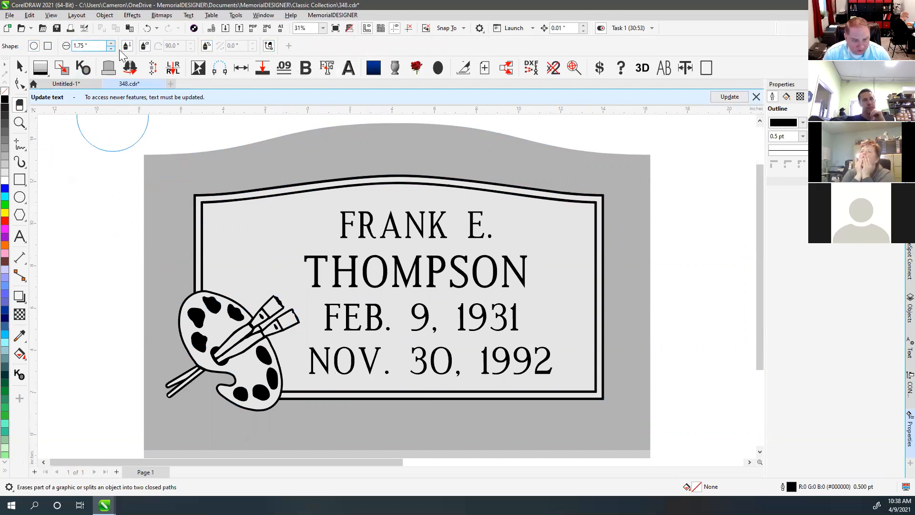
{"action": "left_click", "coordinate": [17, 66]}
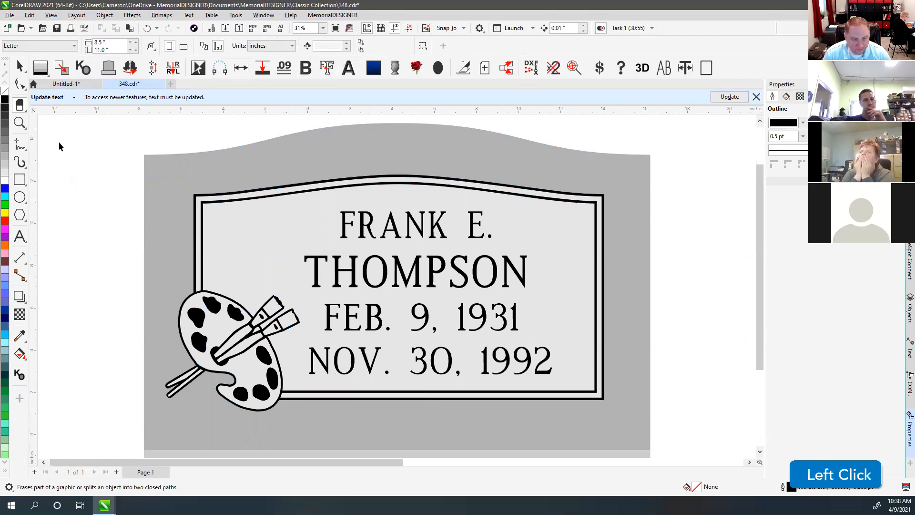
{"action": "left_click", "coordinate": [20, 106]}
{"action": "left_click", "coordinate": [19, 69]}
{"action": "left_click", "coordinate": [239, 201]}
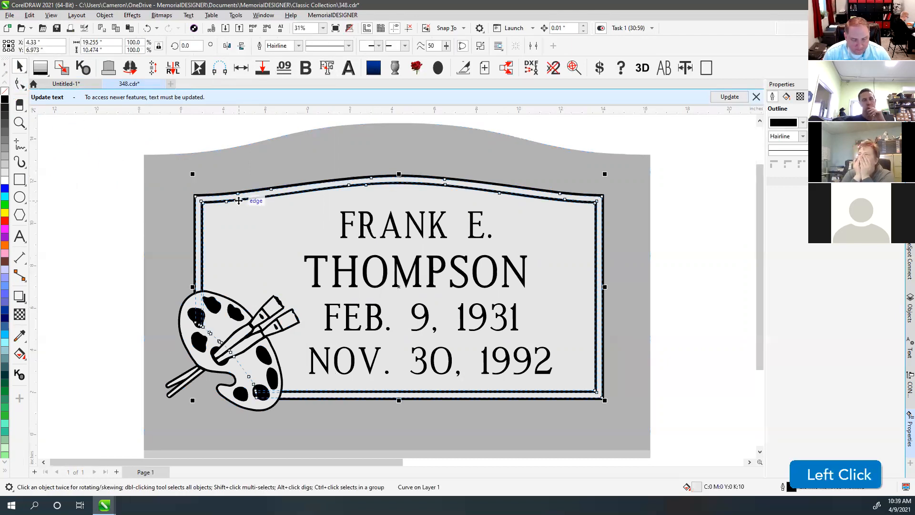
Draw a freehand curve in the empty area beside the headstone and erase its upper part with the Eraser.
{"action": "left_click", "coordinate": [19, 144]}
{"action": "mouse_move", "coordinate": [120, 153]}
{"action": "left_mouse_down"}
{"action": "mouse_move", "coordinate": [64, 211]}
{"action": "mouse_move", "coordinate": [104, 381]}
{"action": "left_mouse_up"}
{"action": "left_click", "coordinate": [20, 105]}
{"action": "mouse_move", "coordinate": [81, 143]}
{"action": "left_mouse_down"}
{"action": "mouse_move", "coordinate": [118, 153]}
{"action": "mouse_move", "coordinate": [86, 238]}
{"action": "left_mouse_up"}
{"action": "key", "text": "ctrl+z"}
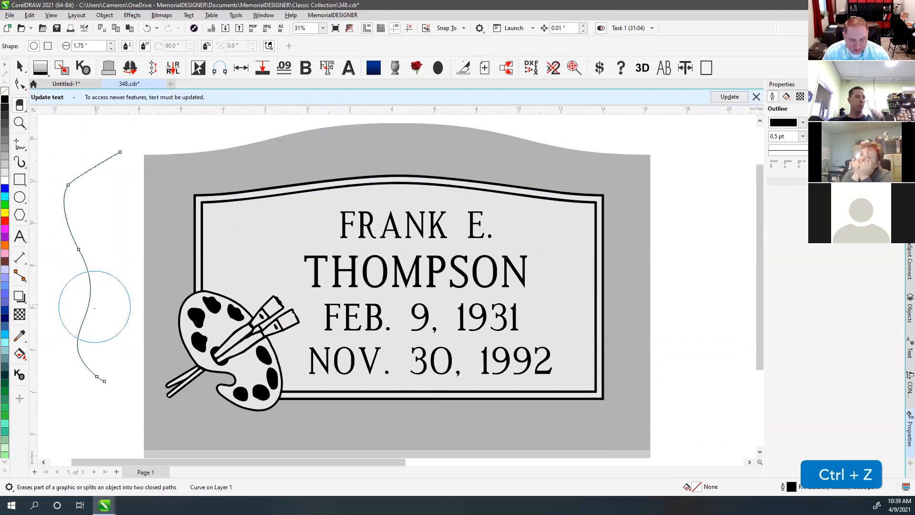
{"action": "mouse_move", "coordinate": [104, 151]}
{"action": "left_mouse_down"}
{"action": "mouse_move", "coordinate": [82, 255]}
{"action": "mouse_move", "coordinate": [85, 302]}
{"action": "left_mouse_up"}
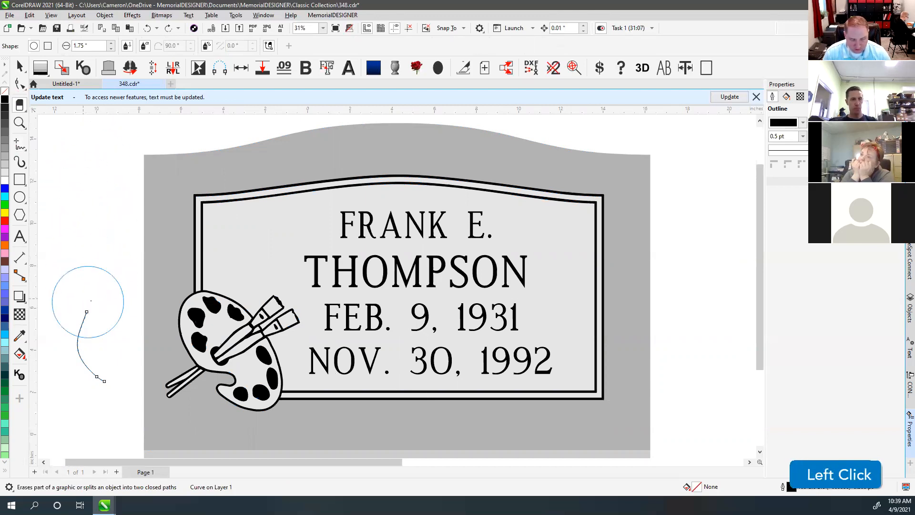
{"action": "left_click", "coordinate": [20, 66]}
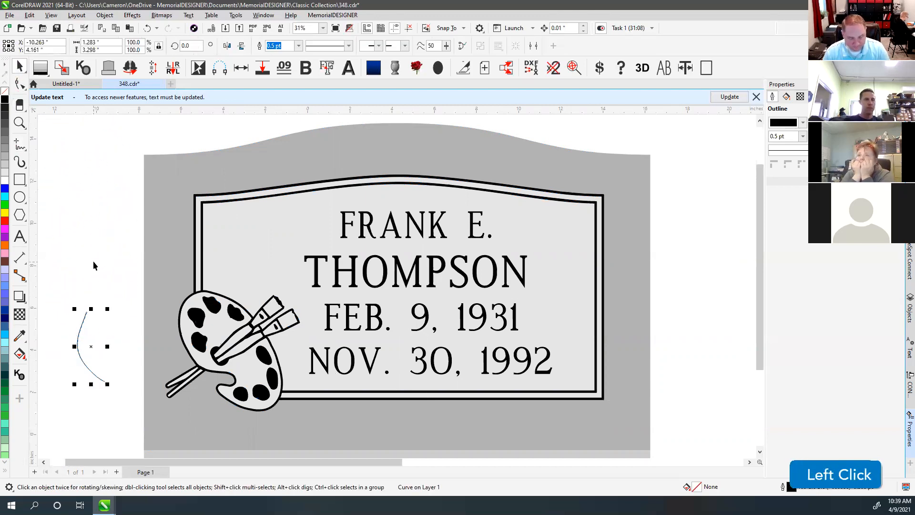
Magnify the headstone, its base and the freehand curve together to fill the view, leaving nothing selected.
{"action": "key", "text": "F4"}
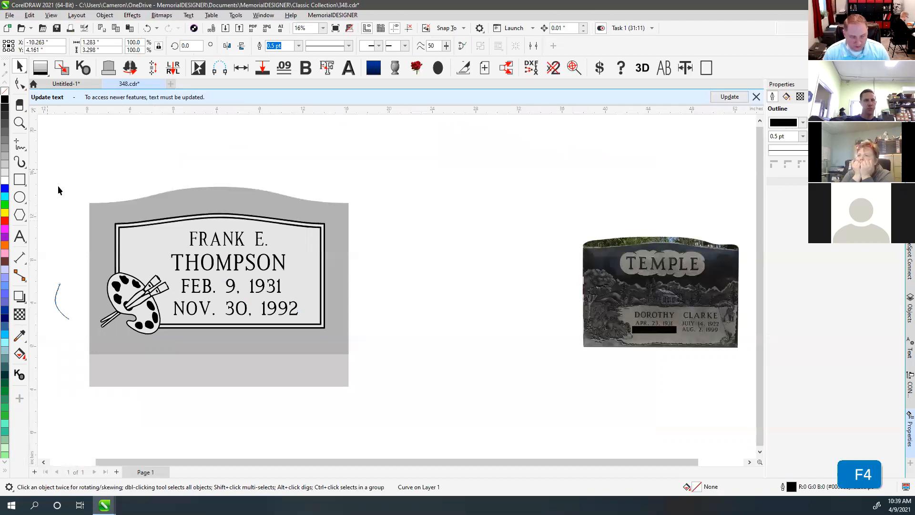
{"action": "left_click_drag", "start_coordinate": [58, 185], "coordinate": [379, 413]}
{"action": "key", "text": "shift+F2"}
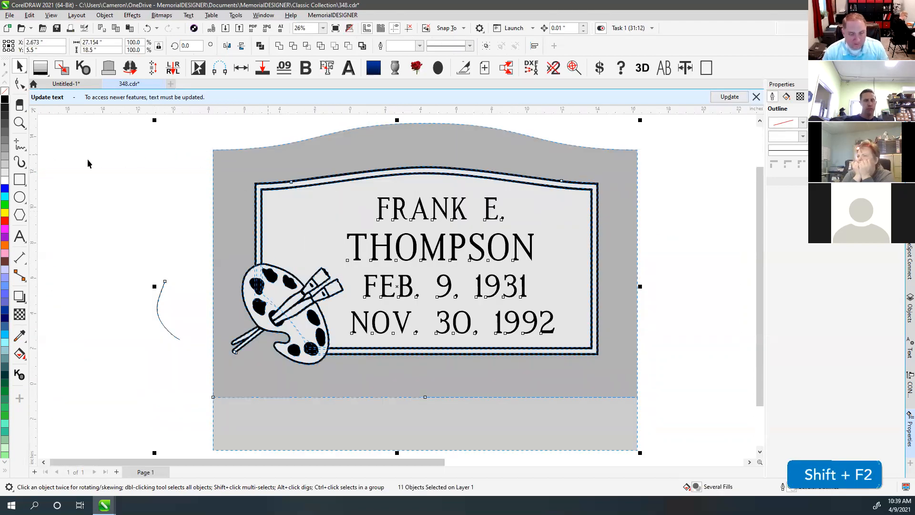
{"action": "left_click", "coordinate": [88, 164]}
{"action": "left_click", "coordinate": [19, 105]}
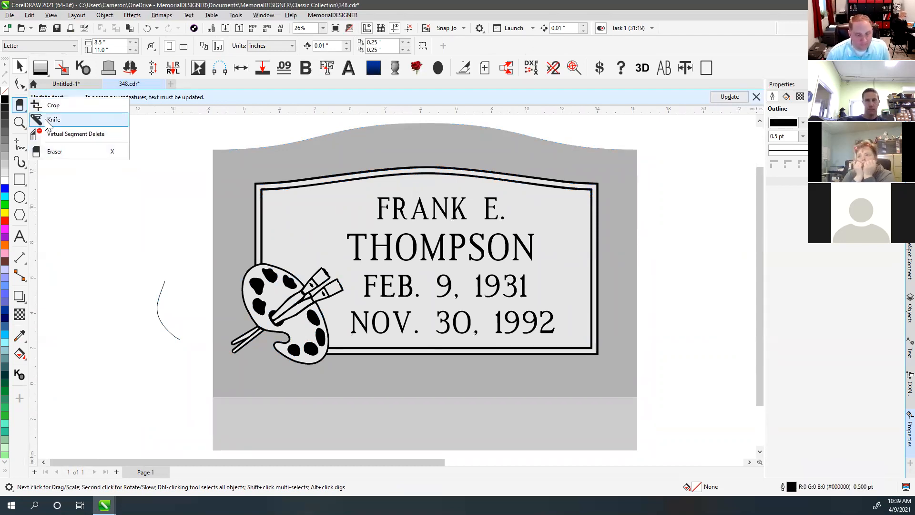
{"action": "left_click", "coordinate": [18, 65]}
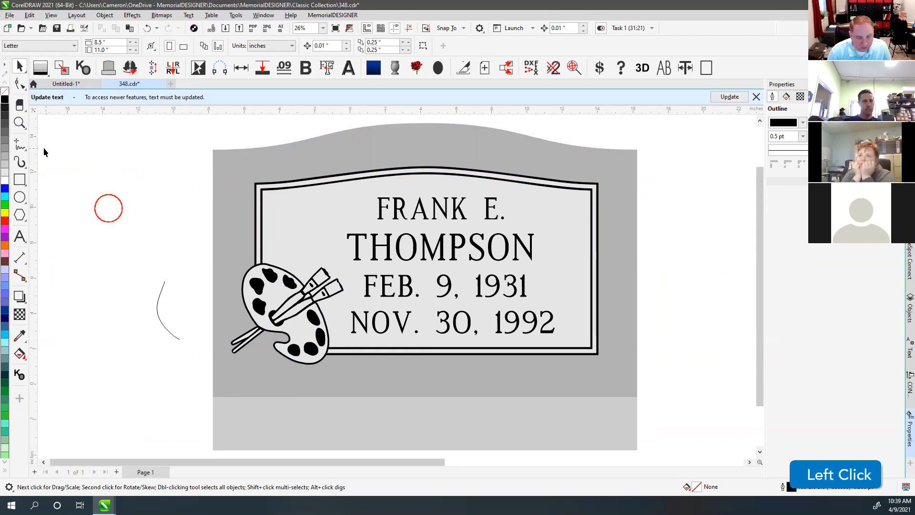
Examine the border's upper corner up close with the Zoom tool and return to an overview of the headstone.
{"action": "left_click", "coordinate": [22, 123]}
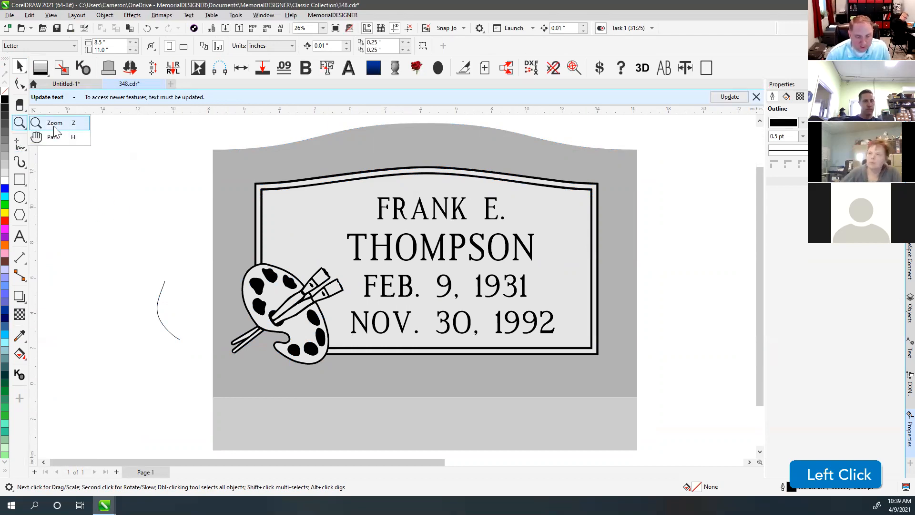
{"action": "left_click", "coordinate": [58, 127]}
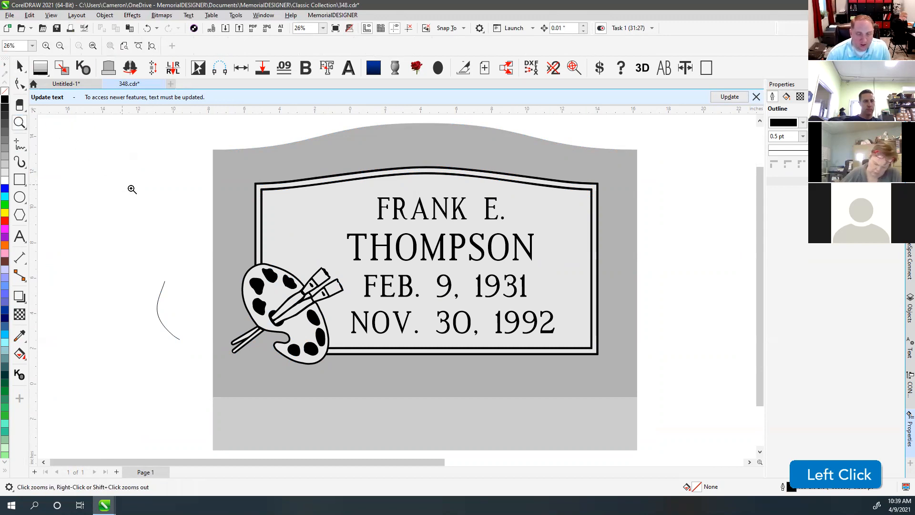
{"action": "left_click", "coordinate": [323, 218]}
{"action": "left_click", "coordinate": [356, 256]}
{"action": "left_click", "coordinate": [356, 257]}
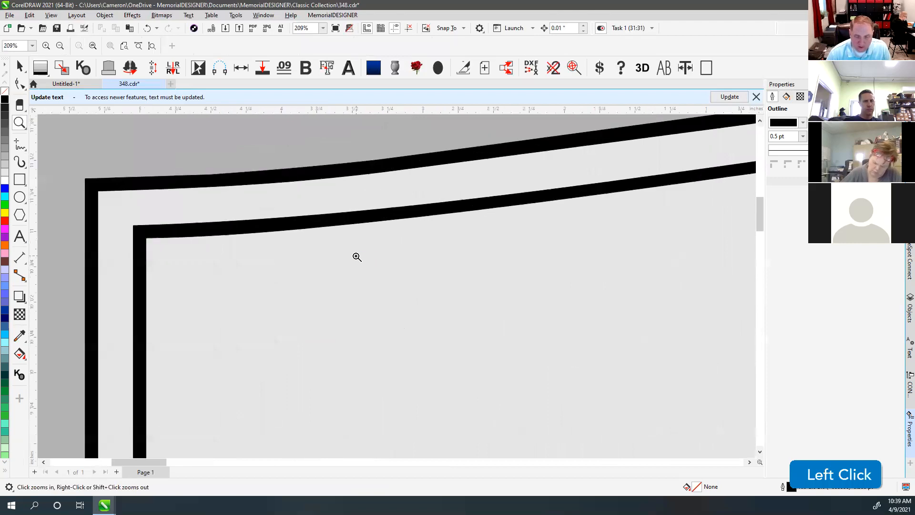
{"action": "left_click", "coordinate": [357, 257]}
{"action": "right_click", "coordinate": [357, 257]}
{"action": "right_click", "coordinate": [356, 256]}
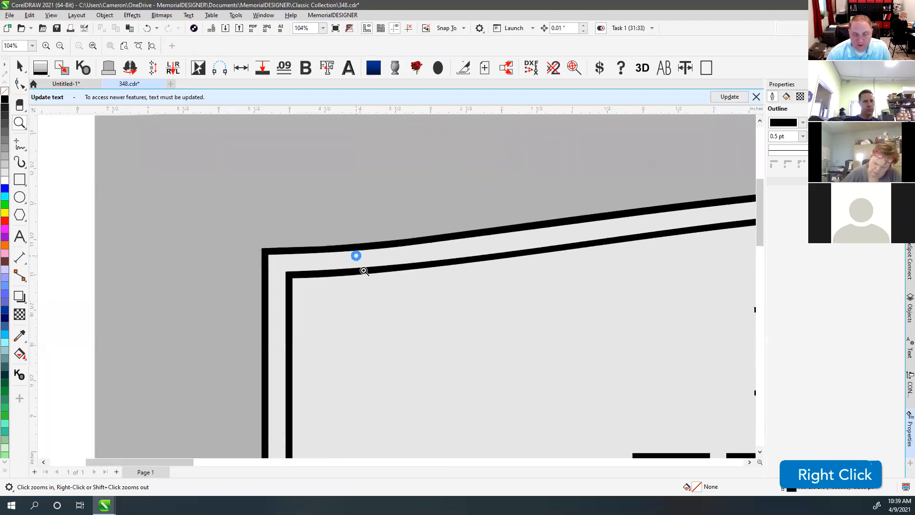
{"action": "right_click", "coordinate": [378, 284]}
{"action": "right_click", "coordinate": [406, 307]}
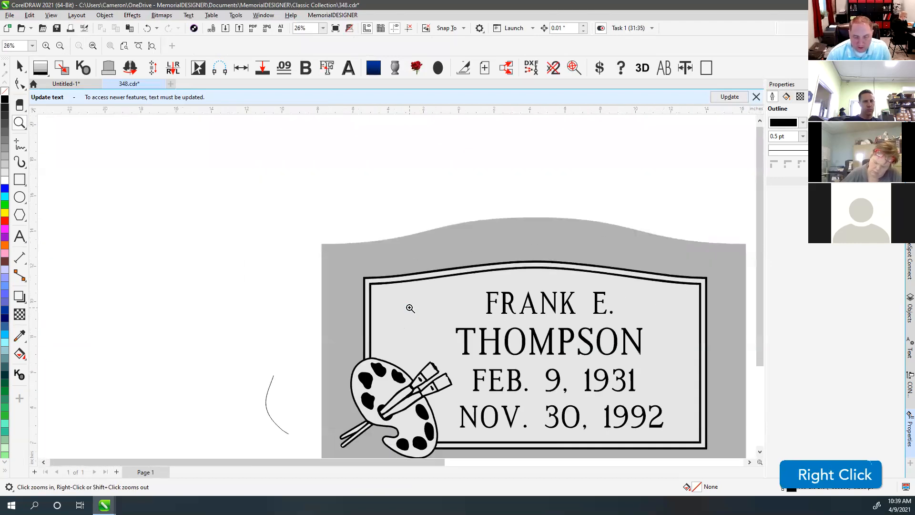
Magnify the border corner, zoom out to the whole headstone, and frame the painter's palette with the Zoom tool.
{"action": "left_click_drag", "start_coordinate": [287, 193], "coordinate": [457, 365]}
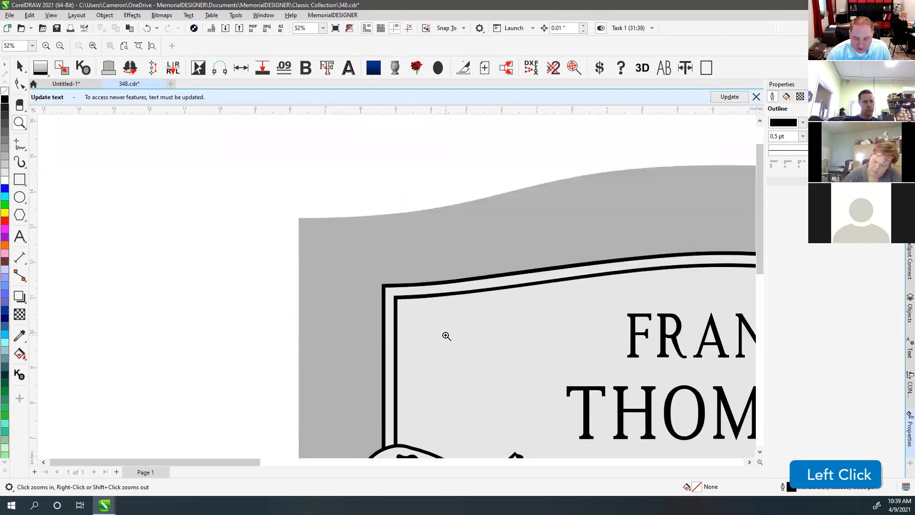
{"action": "right_click", "coordinate": [447, 336]}
{"action": "right_click", "coordinate": [446, 362]}
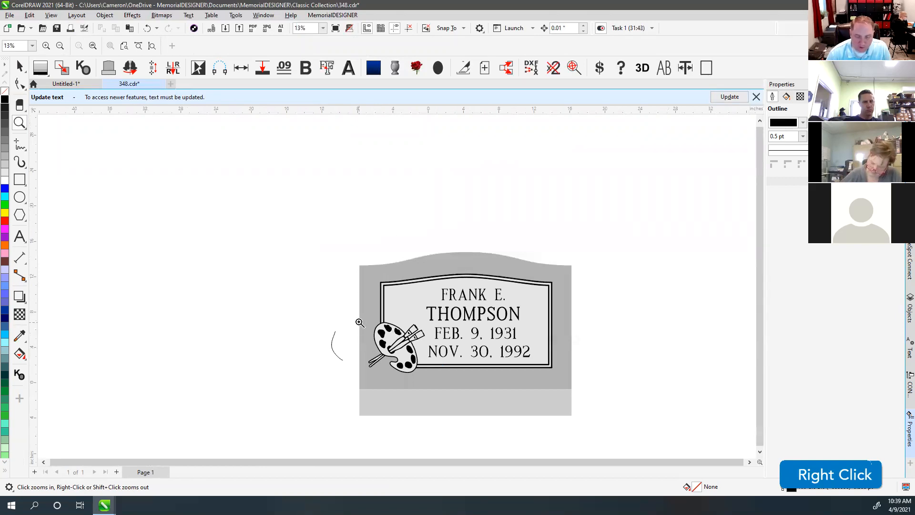
{"action": "left_click_drag", "start_coordinate": [362, 314], "coordinate": [428, 377]}
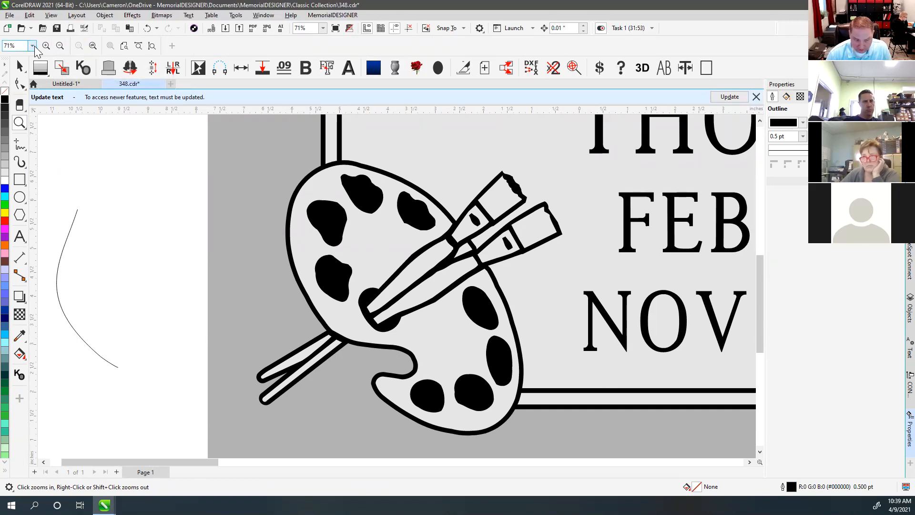
Set the zoom level to 100%, step it up to 200% and bring it down to 50%.
{"action": "left_click", "coordinate": [32, 46]}
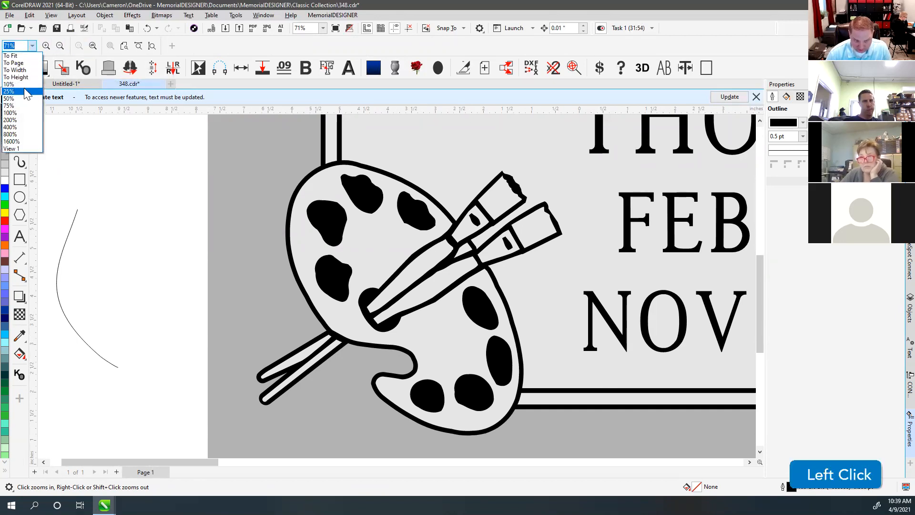
{"action": "left_click", "coordinate": [18, 113]}
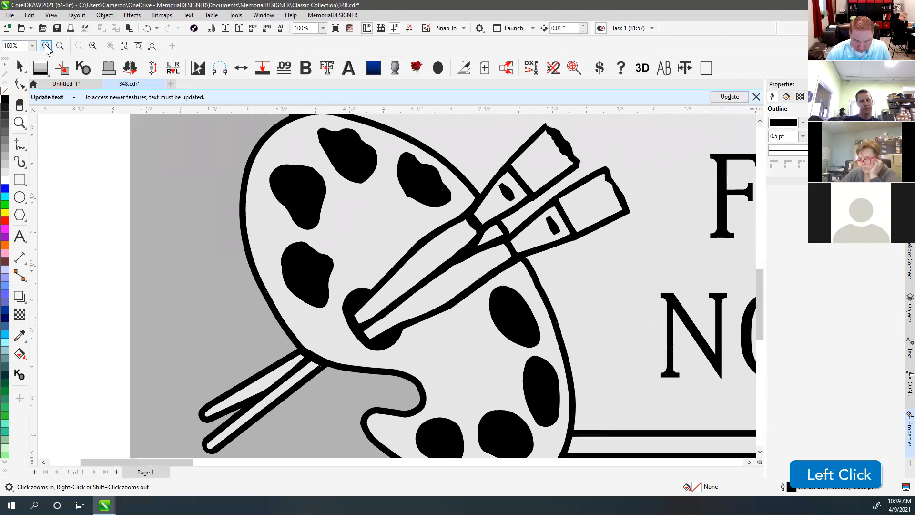
{"action": "left_click", "coordinate": [46, 45]}
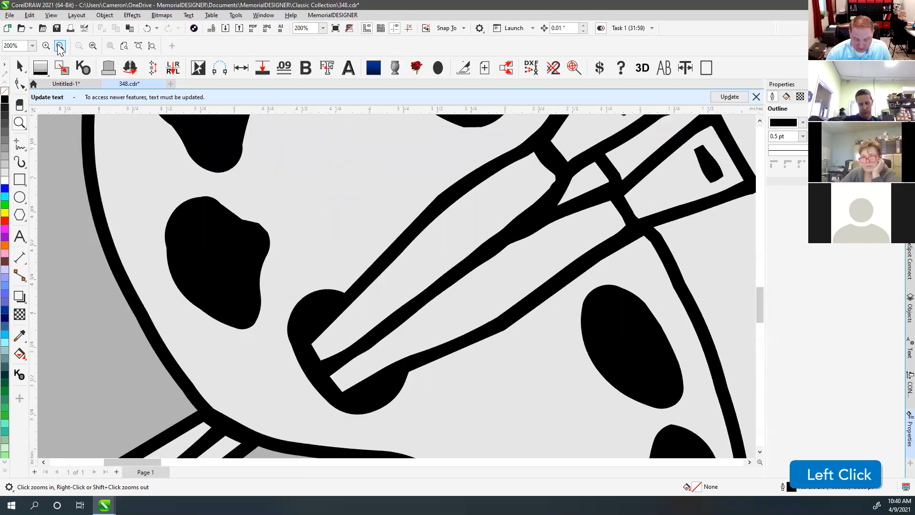
{"action": "left_click", "coordinate": [60, 45]}
{"action": "left_click", "coordinate": [60, 46]}
{"action": "left_click", "coordinate": [46, 45]}
{"action": "left_click", "coordinate": [59, 45]}
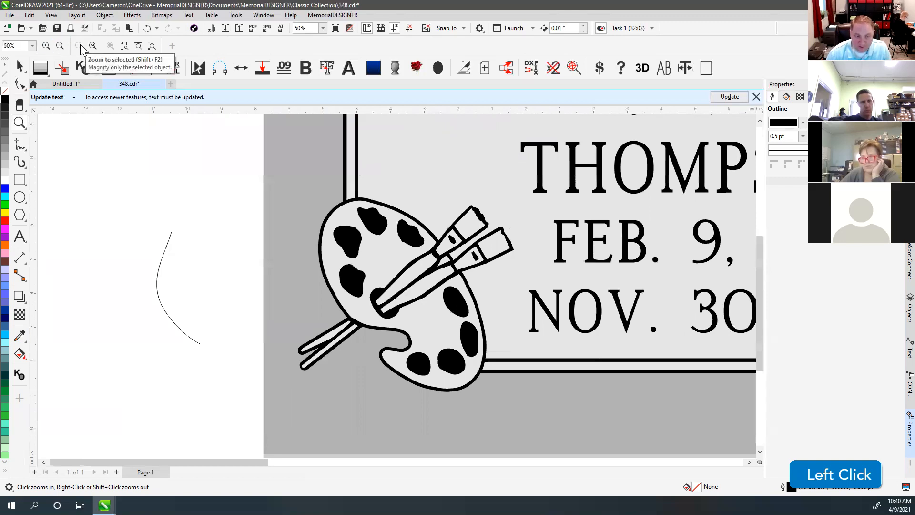
Select the painter's palette, zoom to the selection, and zoom out to show all objects.
{"action": "left_click", "coordinate": [19, 67]}
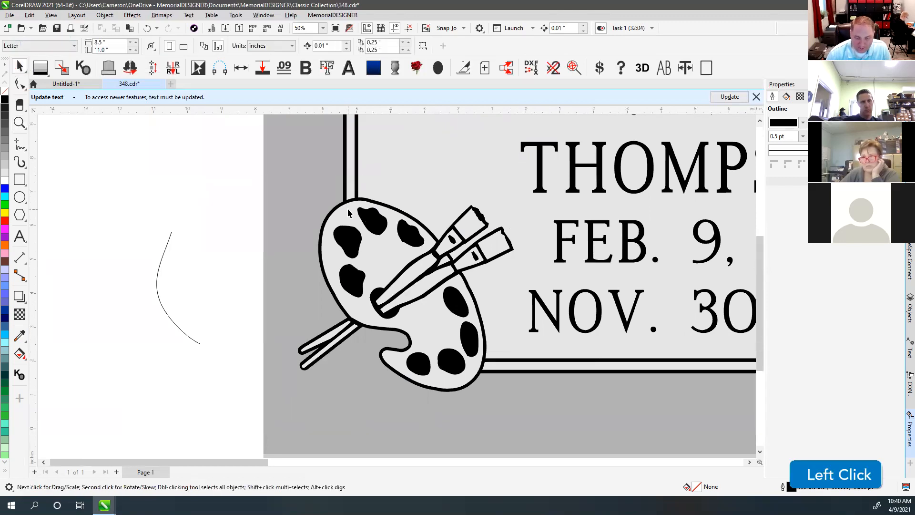
{"action": "left_click", "coordinate": [360, 215]}
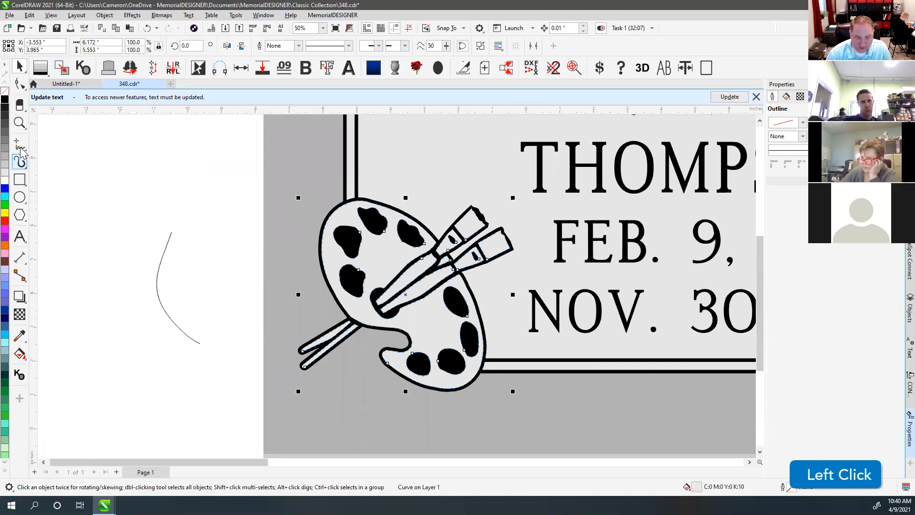
{"action": "key", "text": "z"}
{"action": "left_click", "coordinate": [79, 47]}
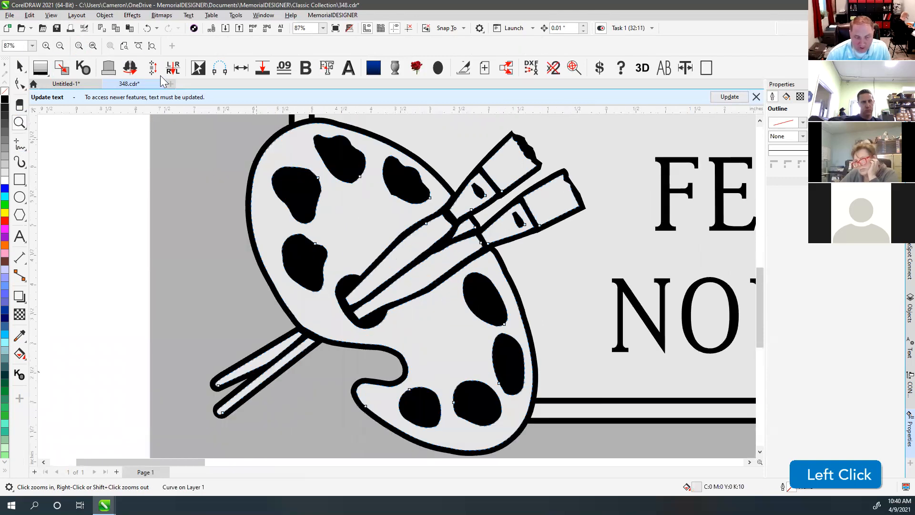
{"action": "left_click", "coordinate": [93, 47]}
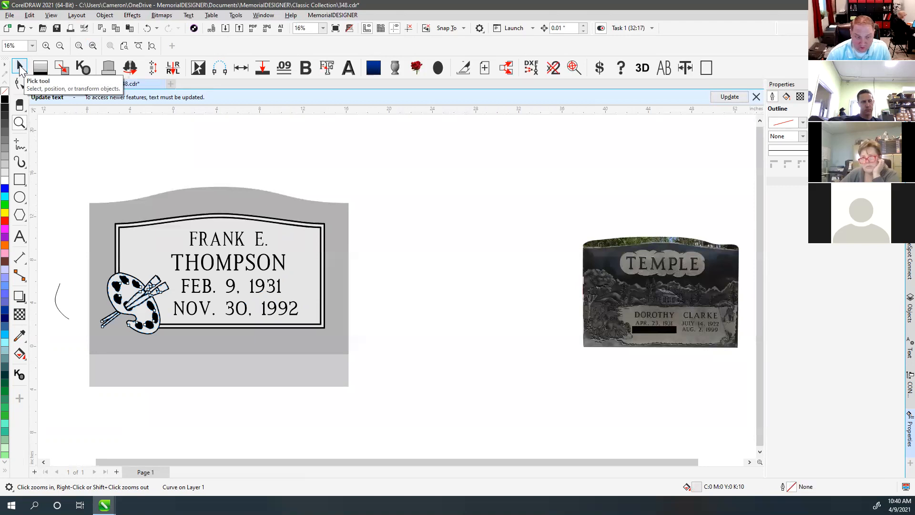
With the palette reselected, zoom to the page, switch to wireframe view and show the page border.
{"action": "left_click", "coordinate": [20, 68]}
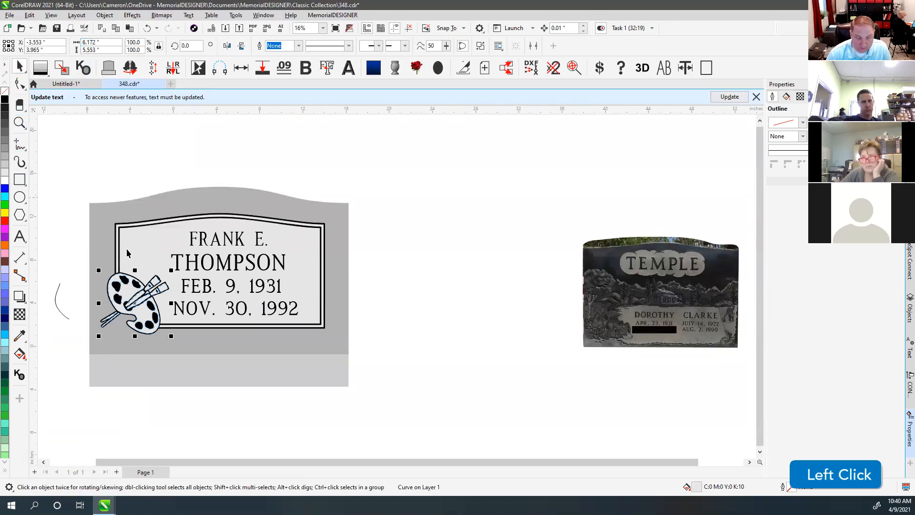
{"action": "left_click", "coordinate": [87, 161]}
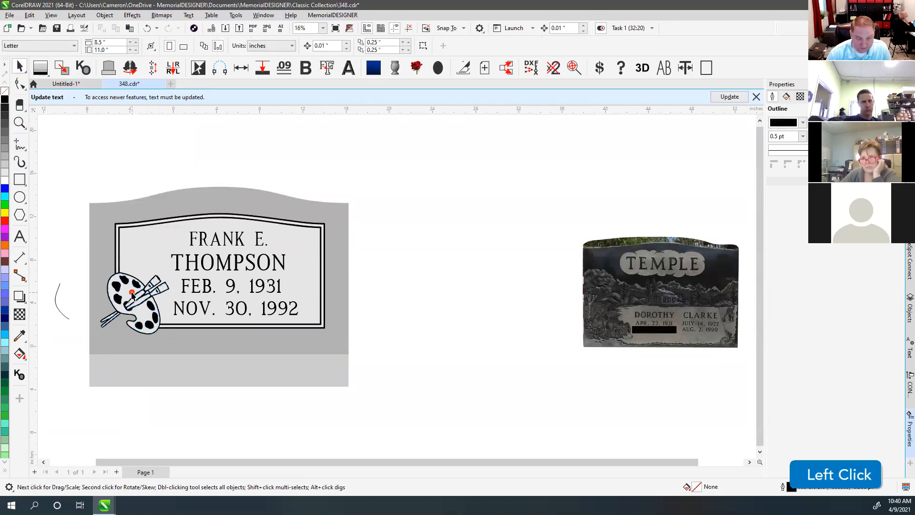
{"action": "left_click", "coordinate": [132, 295]}
{"action": "left_click", "coordinate": [20, 123]}
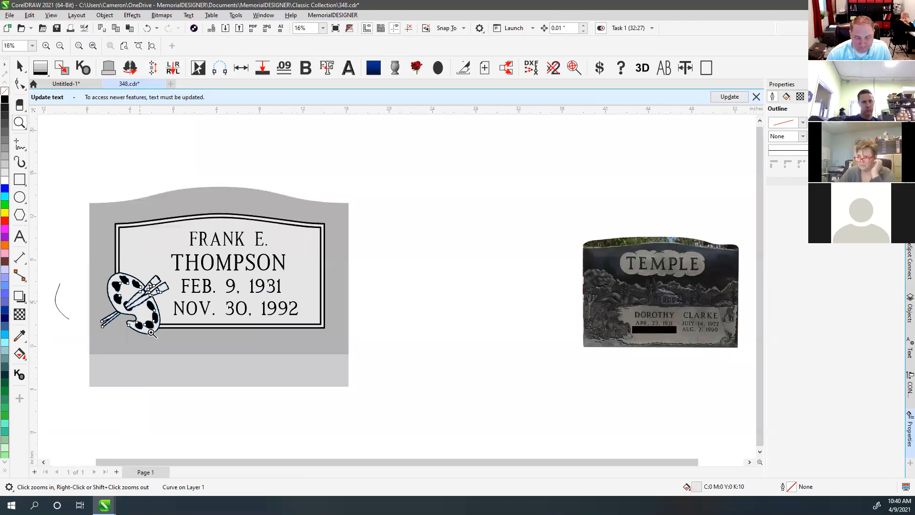
{"action": "left_click", "coordinate": [125, 47]}
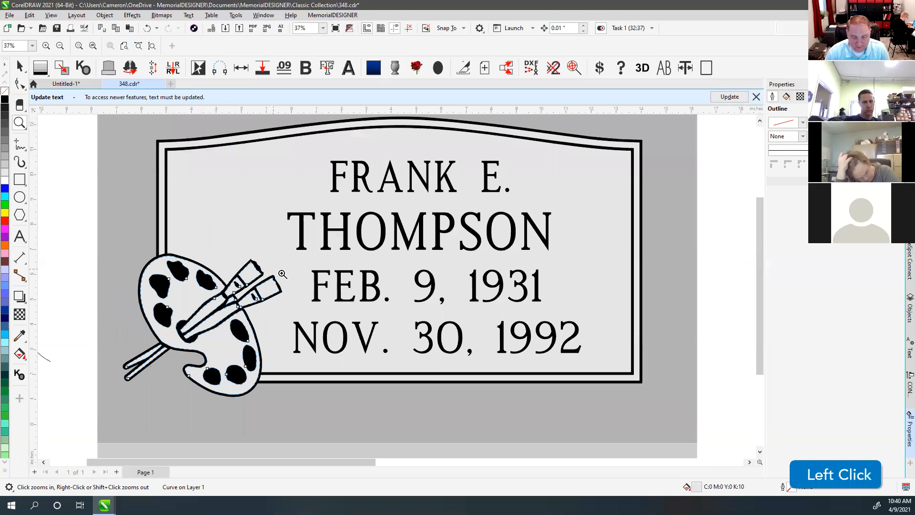
{"action": "key", "text": "v"}
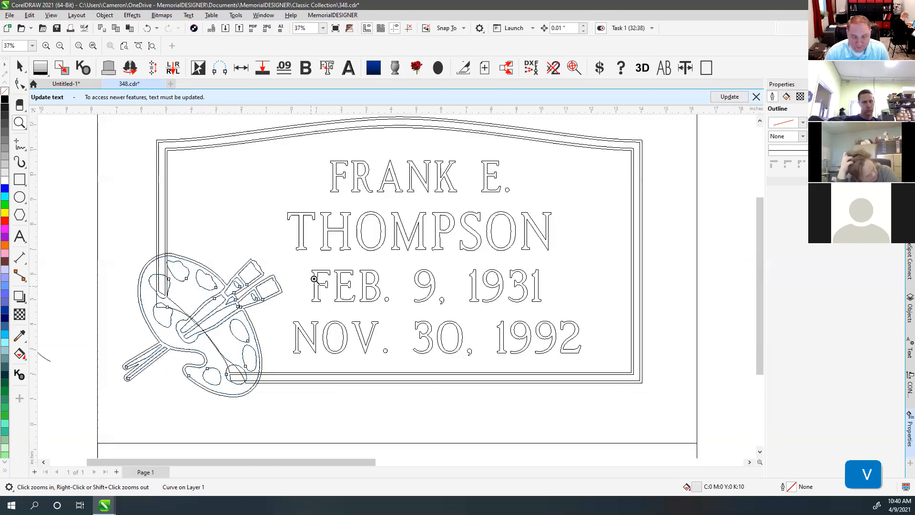
{"action": "left_click", "coordinate": [707, 68]}
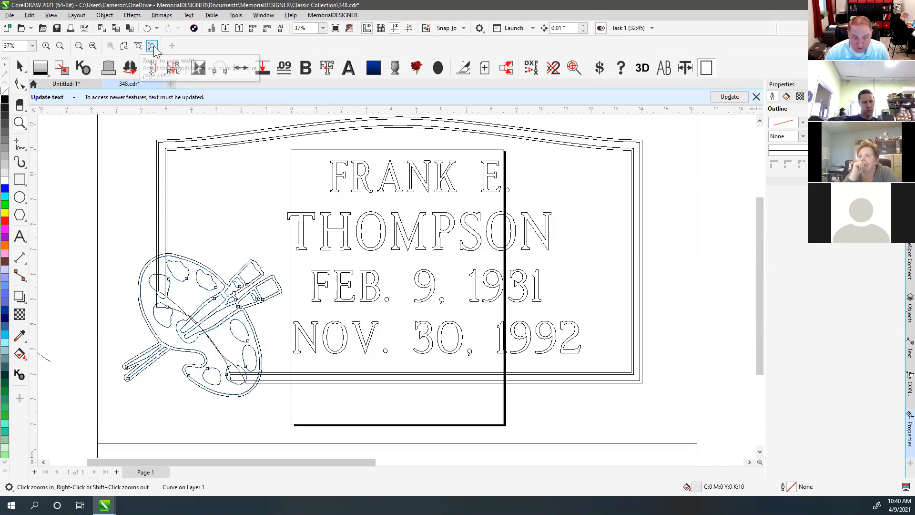
Zoom to the page width, zoom to the page height, and hide the page border.
{"action": "left_click", "coordinate": [139, 46]}
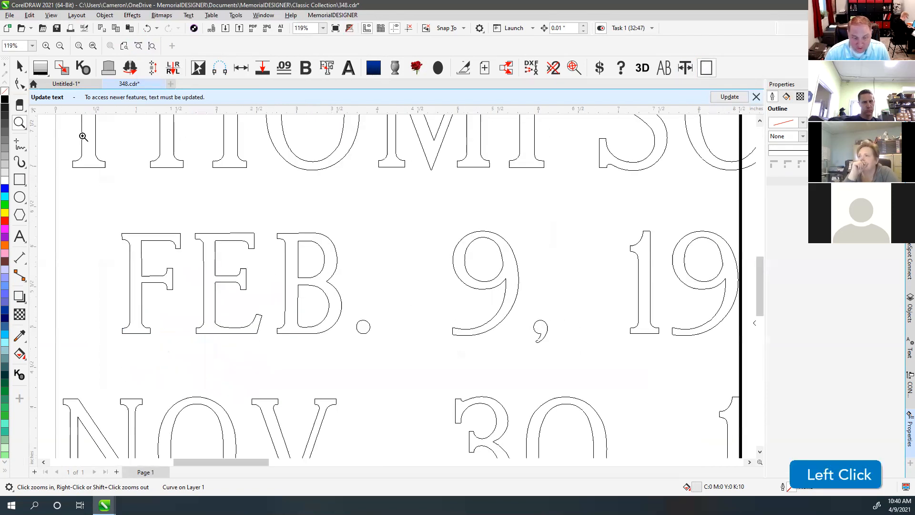
{"action": "left_click", "coordinate": [150, 45]}
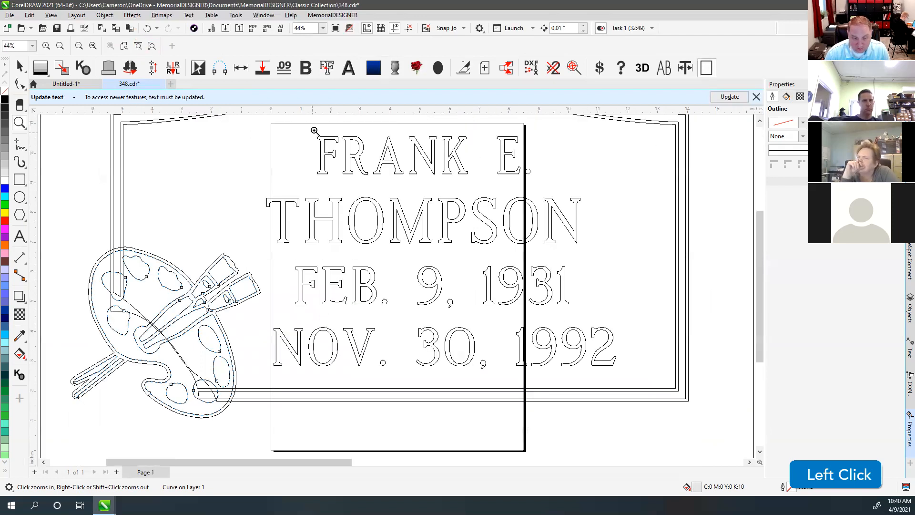
{"action": "left_click", "coordinate": [707, 68]}
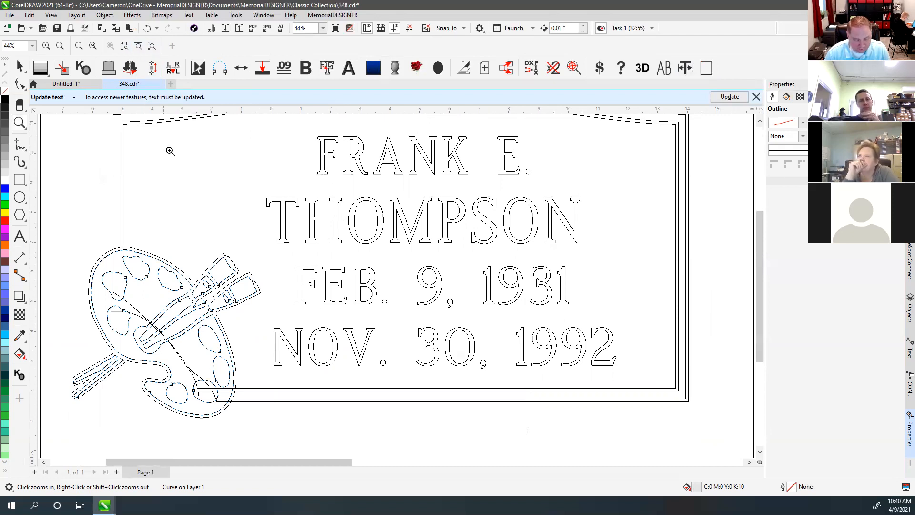
Practise zooming out and in, frame the palette area with the Zoom tool, and switch from wireframe to the full-colour view.
{"action": "right_click", "coordinate": [234, 240]}
{"action": "left_click", "coordinate": [358, 277]}
{"action": "left_click", "coordinate": [358, 277]}
{"action": "left_click_drag", "start_coordinate": [441, 268], "coordinate": [573, 396]}
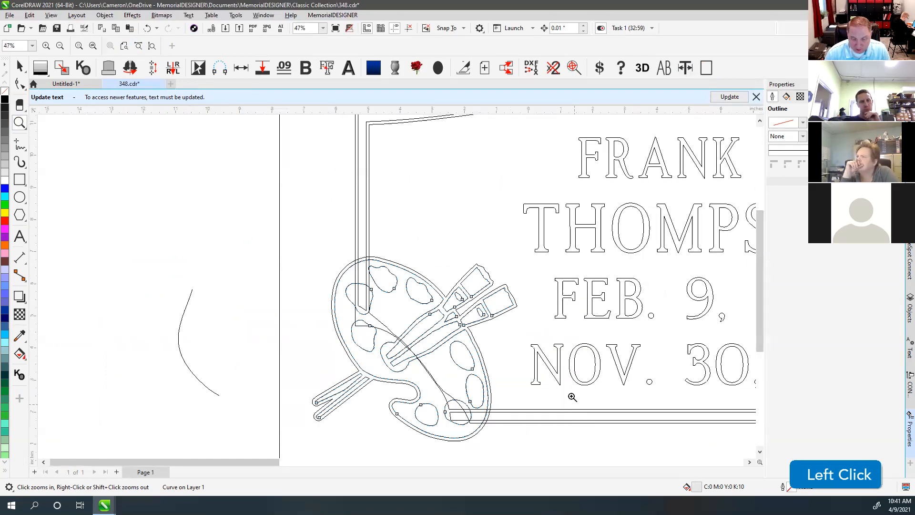
{"action": "key", "text": "v"}
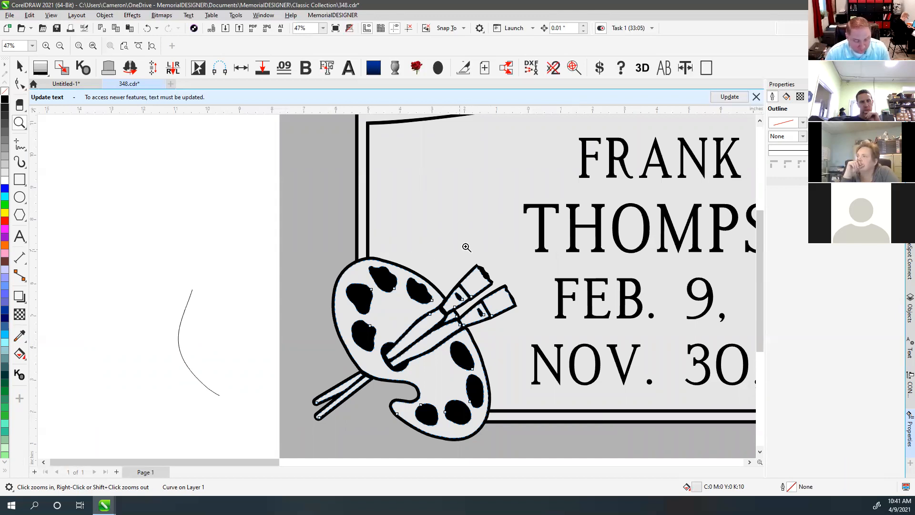
With the Freehand tool active, use a one-shot zoom to magnify the palette and its brushes.
{"action": "key", "text": "F2"}
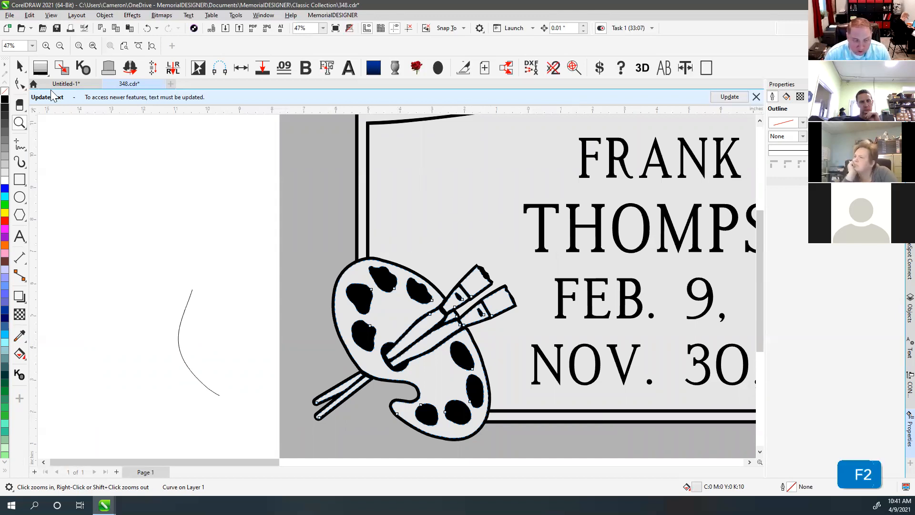
{"action": "left_click", "coordinate": [19, 68]}
{"action": "left_click", "coordinate": [20, 143]}
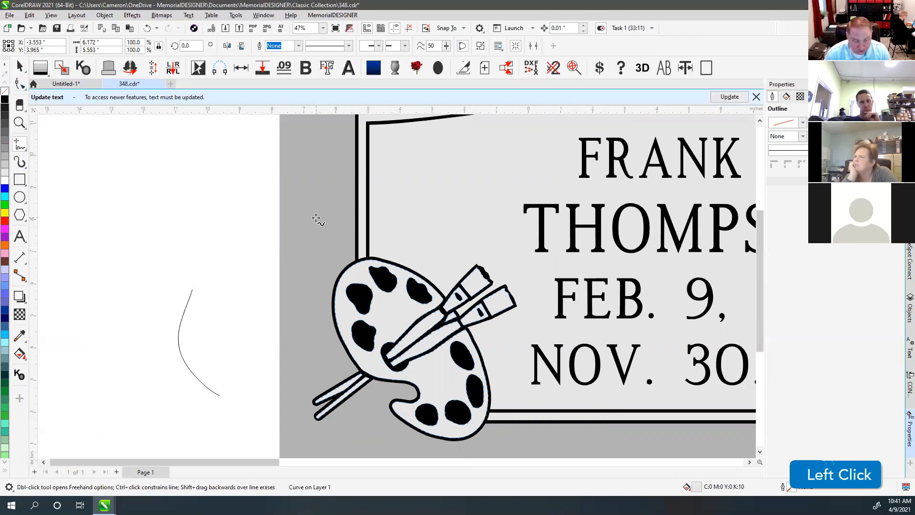
{"action": "key", "text": "F2"}
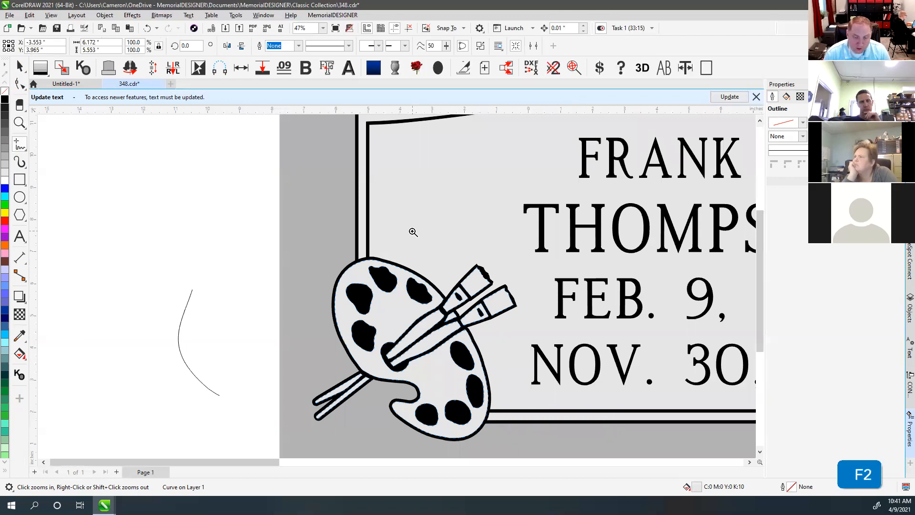
{"action": "left_click_drag", "start_coordinate": [334, 241], "coordinate": [528, 352]}
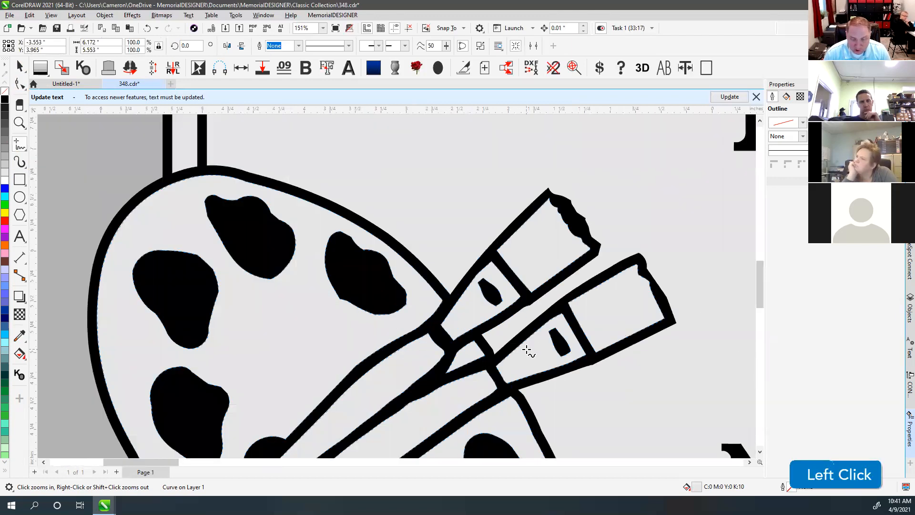
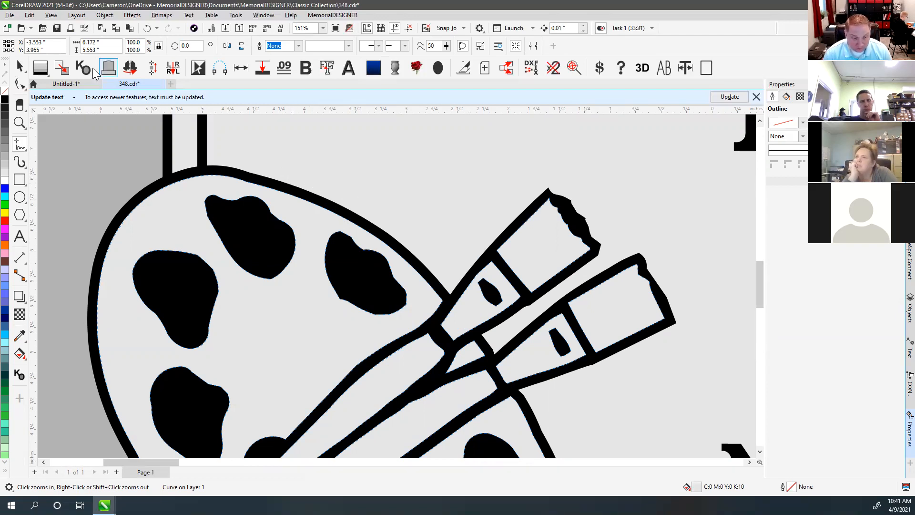
Zoom out repeatedly from the palette to the whole headstone, and fit all objects in view.
{"action": "key", "text": "F3"}
{"action": "key", "text": "F3"}
{"action": "key", "text": "F3"}
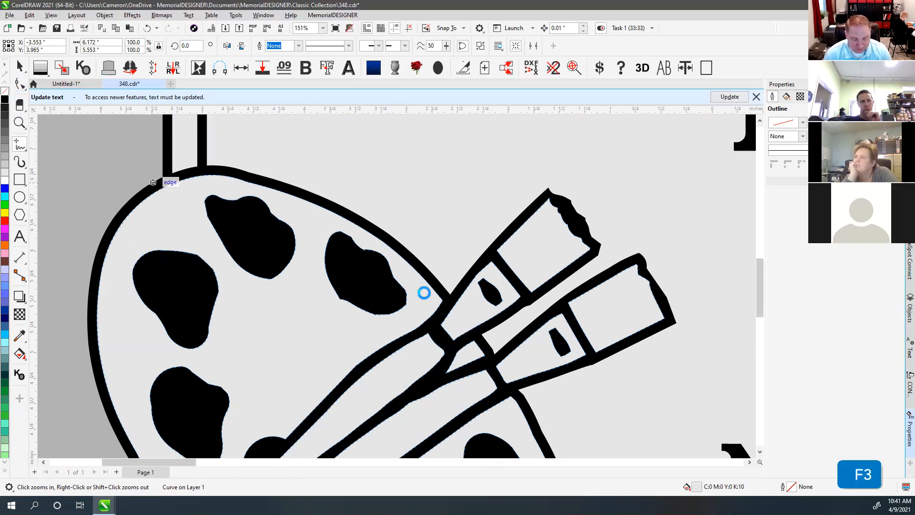
{"action": "key", "text": "F3"}
{"action": "key", "text": "F3"}
{"action": "key", "text": "F3"}
{"action": "key", "text": "F3"}
{"action": "key", "text": "F3"}
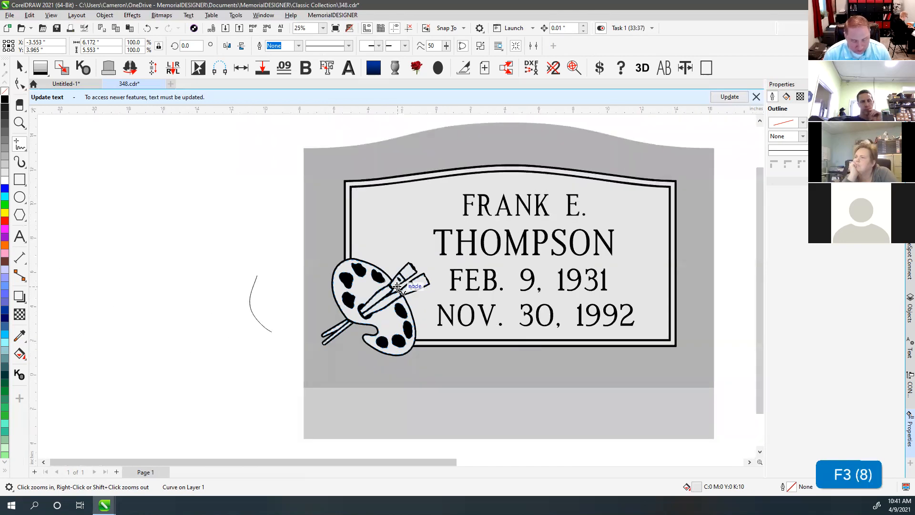
{"action": "key", "text": "F4"}
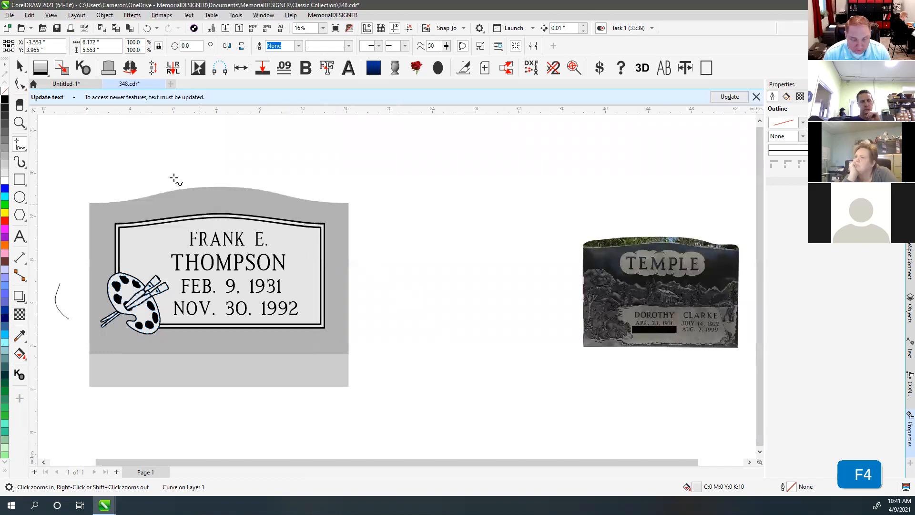
Delete the stray curve beside the headstone.
{"action": "left_click", "coordinate": [21, 67]}
{"action": "left_click_drag", "start_coordinate": [52, 271], "coordinate": [75, 330]}
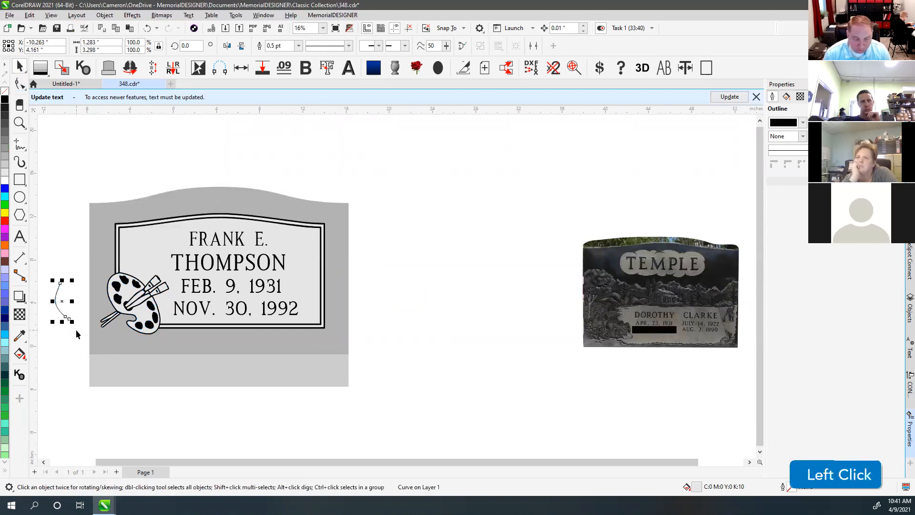
{"action": "key", "text": "Delete"}
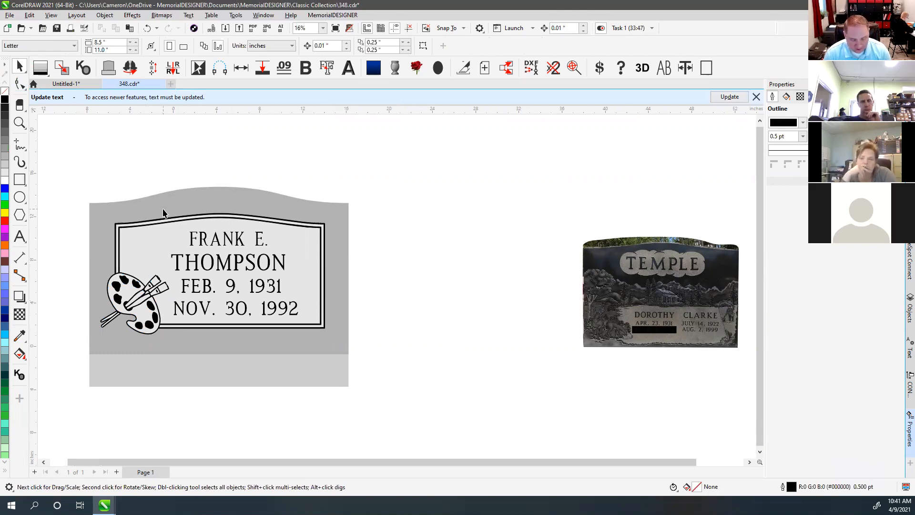
Fit all objects in view, select the inscription border and zoom to it, zoom out to the whole headstone and clear the selection.
{"action": "key", "text": "F4"}
{"action": "left_click", "coordinate": [122, 240]}
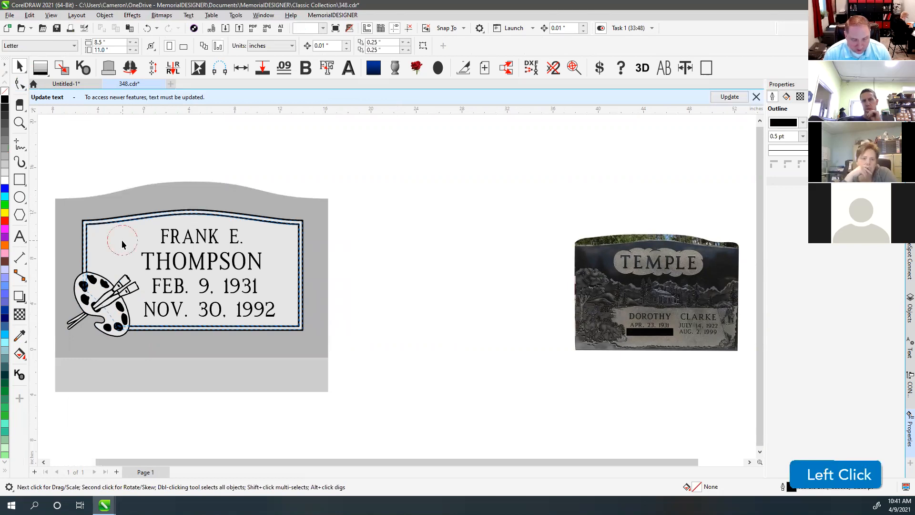
{"action": "key", "text": "shift+F2"}
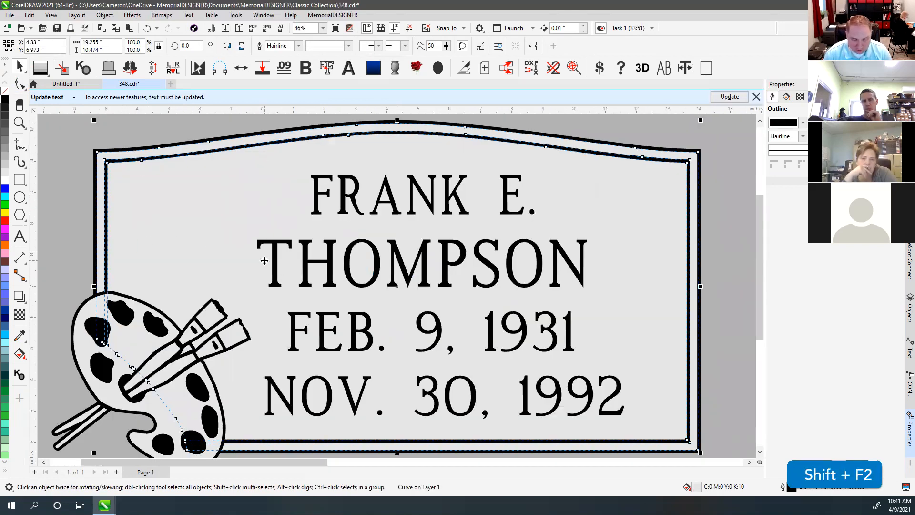
{"action": "key", "text": "F3"}
{"action": "key", "text": "F3"}
{"action": "key", "text": "F3"}
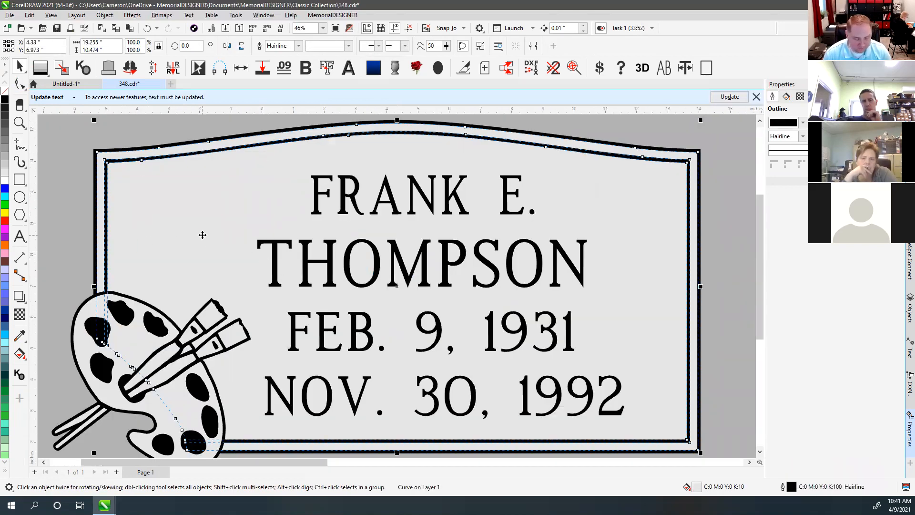
{"action": "left_click", "coordinate": [251, 146]}
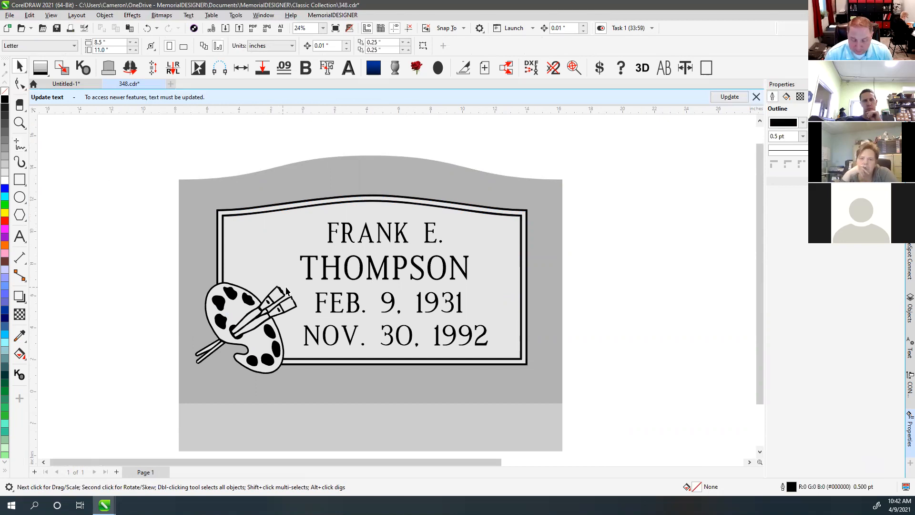
Demonstrate wheel zooming in and out around the palette and brushes, and return to the view of all objects.
{"action": "scroll", "coordinate": [397, 290], "scroll_direction": "down", "scroll_amount": 1}
{"action": "scroll", "coordinate": [396, 288], "scroll_direction": "up", "scroll_amount": 4}
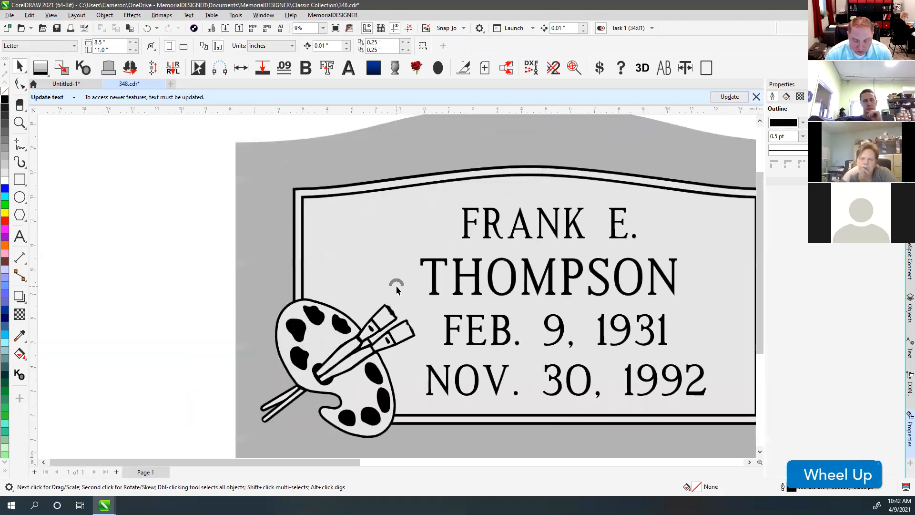
{"action": "scroll", "coordinate": [396, 289], "scroll_direction": "down", "scroll_amount": 2}
{"action": "scroll", "coordinate": [396, 288], "scroll_direction": "up", "scroll_amount": 2}
{"action": "scroll", "coordinate": [396, 288], "scroll_direction": "down", "scroll_amount": 2}
{"action": "scroll", "coordinate": [396, 286], "scroll_direction": "up", "scroll_amount": 2}
{"action": "scroll", "coordinate": [396, 285], "scroll_direction": "down", "scroll_amount": 2}
{"action": "scroll", "coordinate": [397, 285], "scroll_direction": "up", "scroll_amount": 2}
{"action": "scroll", "coordinate": [396, 288], "scroll_direction": "down", "scroll_amount": 2}
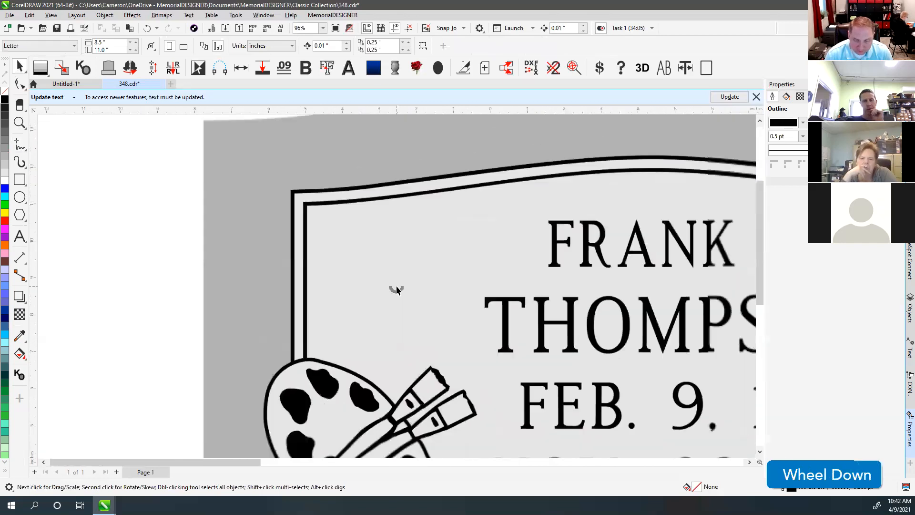
{"action": "scroll", "coordinate": [397, 289], "scroll_direction": "up", "scroll_amount": 3}
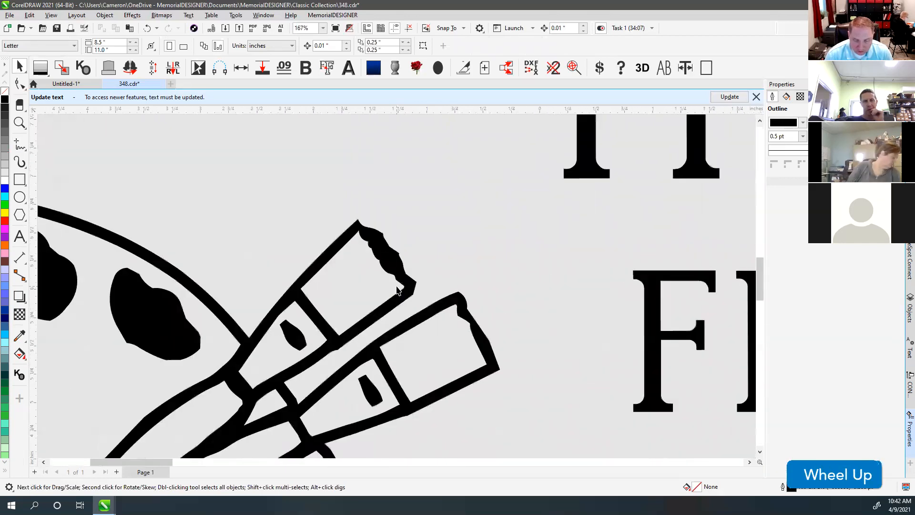
{"action": "scroll", "coordinate": [397, 289], "scroll_direction": "down", "scroll_amount": 2}
{"action": "key", "text": "F4"}
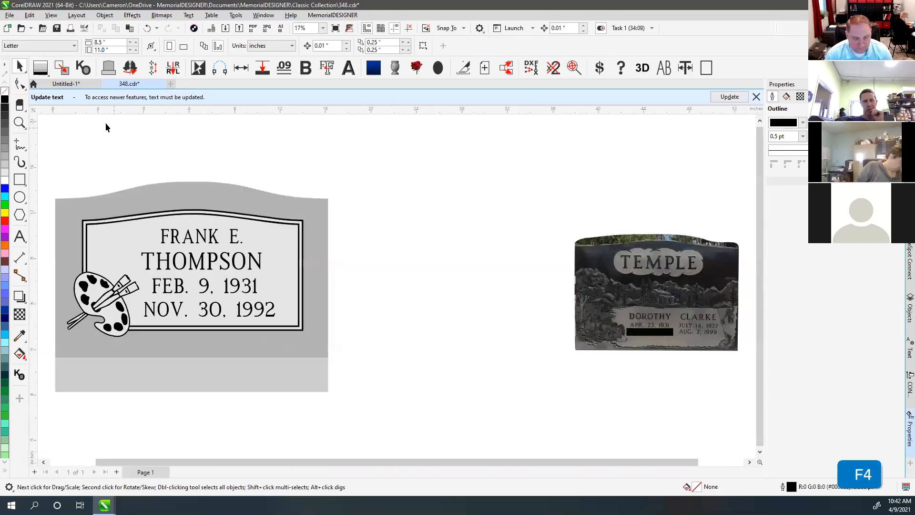
Activate the Pan tool, magnify the palette area to 59%, and pan across the inscription to the border's lower-right corner.
{"action": "left_click", "coordinate": [21, 126]}
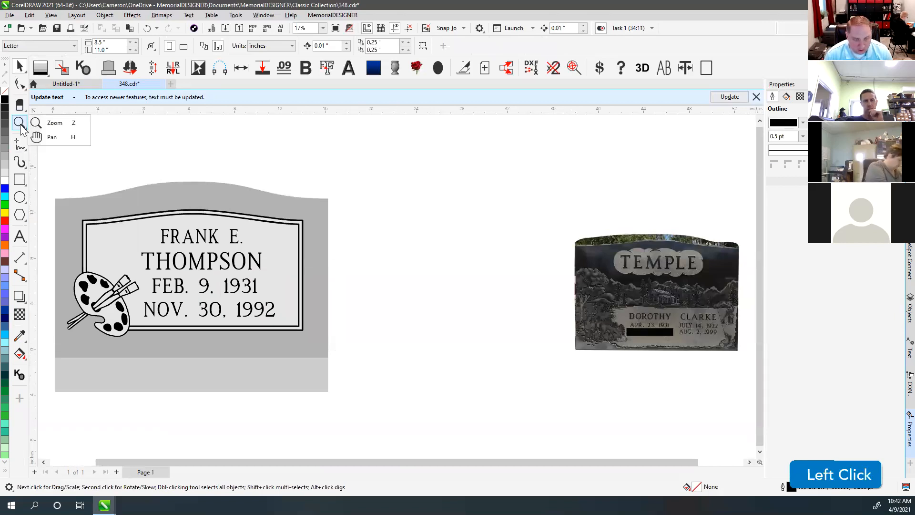
{"action": "left_click", "coordinate": [53, 137]}
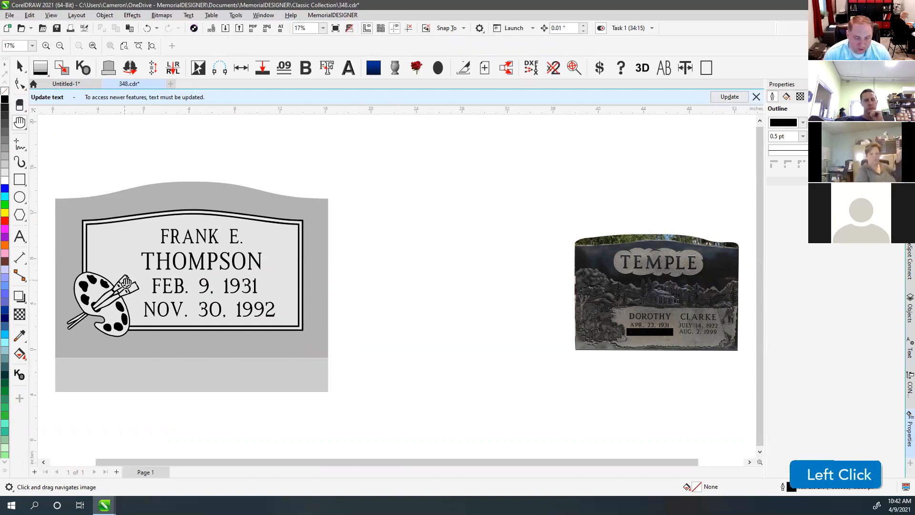
{"action": "scroll", "coordinate": [126, 287], "scroll_direction": "up", "scroll_amount": 4}
{"action": "scroll", "coordinate": [399, 289], "scroll_direction": "down", "scroll_amount": 4}
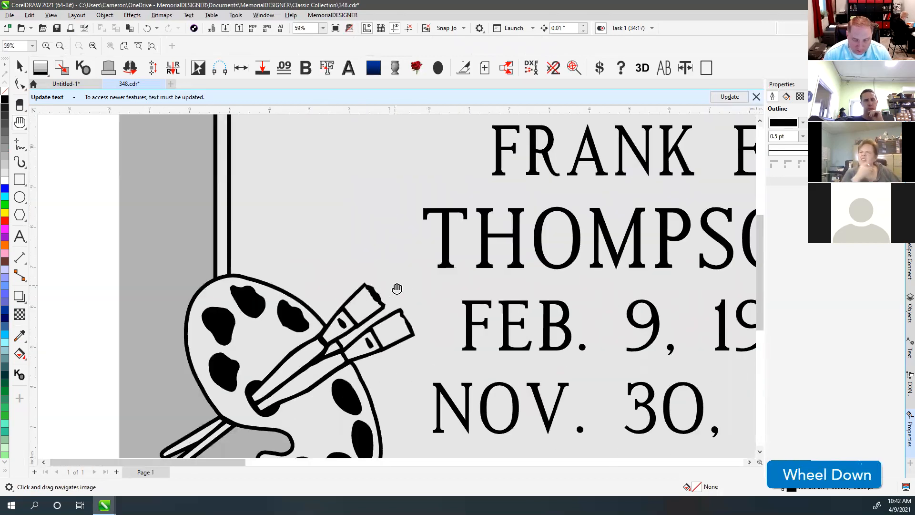
{"action": "scroll", "coordinate": [399, 289], "scroll_direction": "up", "scroll_amount": 3}
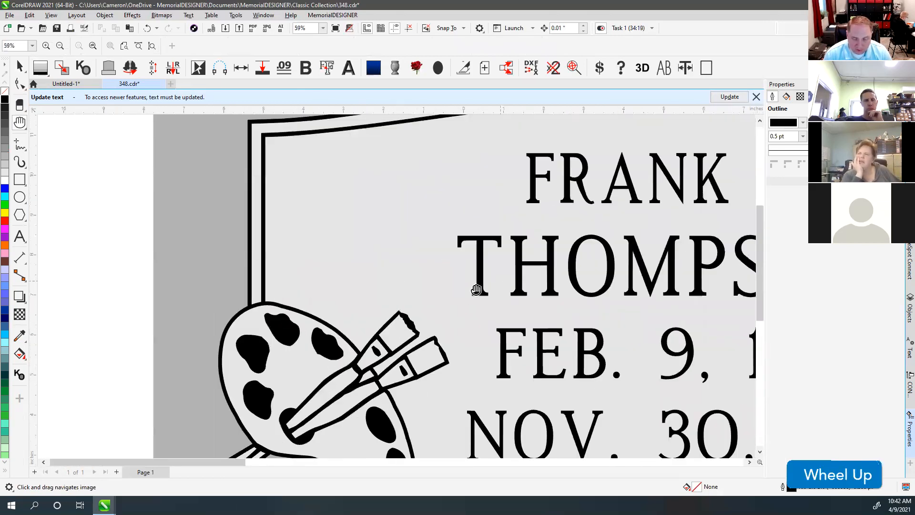
{"action": "left_click_drag", "start_coordinate": [345, 255], "coordinate": [654, 165]}
{"action": "left_click_drag", "start_coordinate": [698, 241], "coordinate": [326, 226]}
{"action": "left_click_drag", "start_coordinate": [580, 317], "coordinate": [438, 180]}
{"action": "left_click_drag", "start_coordinate": [353, 341], "coordinate": [523, 207]}
{"action": "left_click_drag", "start_coordinate": [256, 267], "coordinate": [525, 366]}
{"action": "left_click_drag", "start_coordinate": [542, 170], "coordinate": [544, 321]}
{"action": "left_click_drag", "start_coordinate": [592, 211], "coordinate": [295, 291]}
{"action": "left_click_drag", "start_coordinate": [562, 251], "coordinate": [268, 235]}
{"action": "left_click_drag", "start_coordinate": [541, 303], "coordinate": [403, 268]}
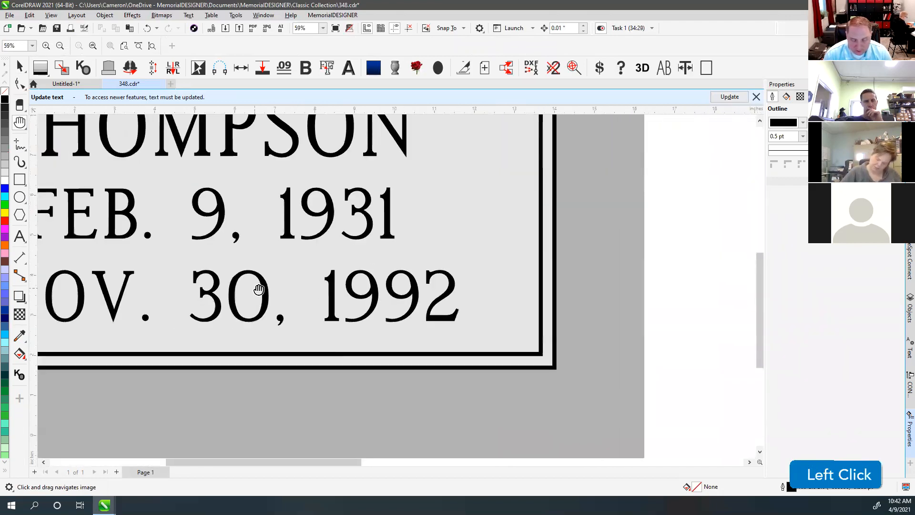
Pan across the headstone's base and back to the painter's palette.
{"action": "left_click_drag", "start_coordinate": [523, 375], "coordinate": [213, 339]}
{"action": "left_click_drag", "start_coordinate": [564, 348], "coordinate": [639, 223]}
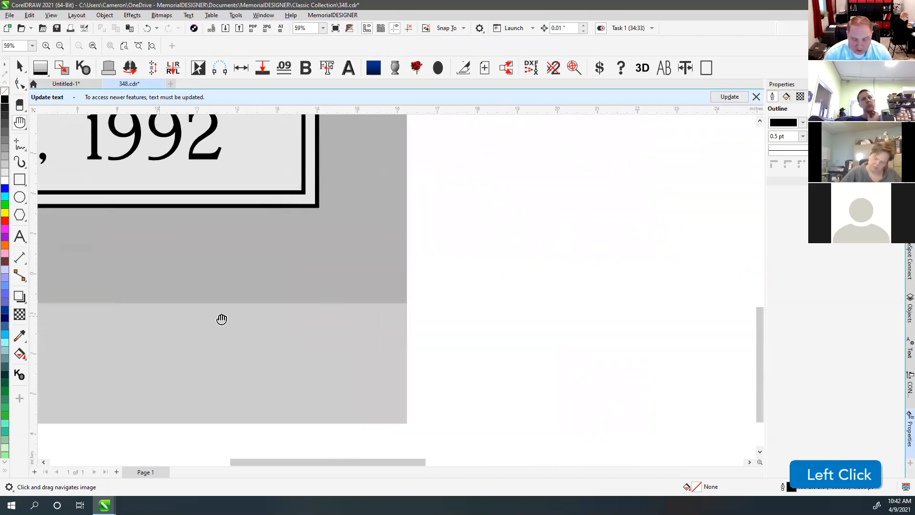
{"action": "left_click_drag", "start_coordinate": [220, 319], "coordinate": [537, 357]}
{"action": "left_click_drag", "start_coordinate": [235, 343], "coordinate": [520, 255]}
{"action": "left_click_drag", "start_coordinate": [345, 225], "coordinate": [421, 380]}
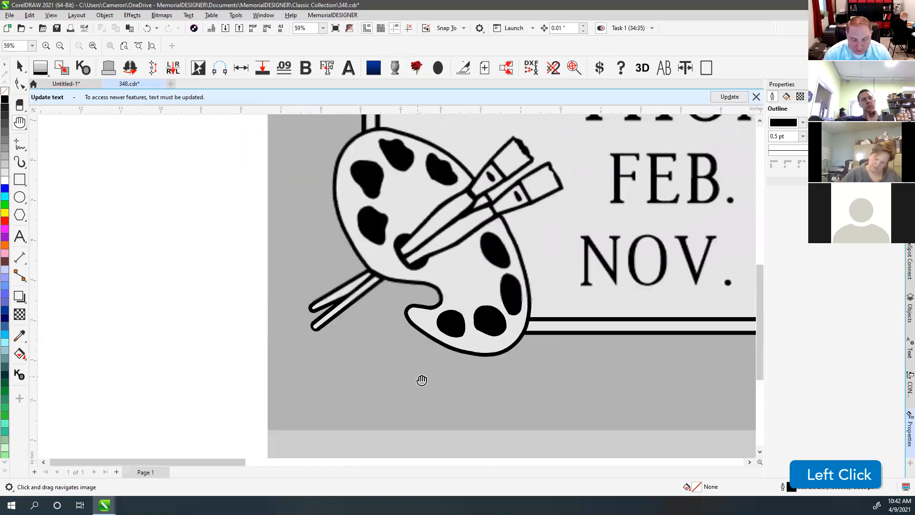
{"action": "left_click_drag", "start_coordinate": [334, 194], "coordinate": [395, 338]}
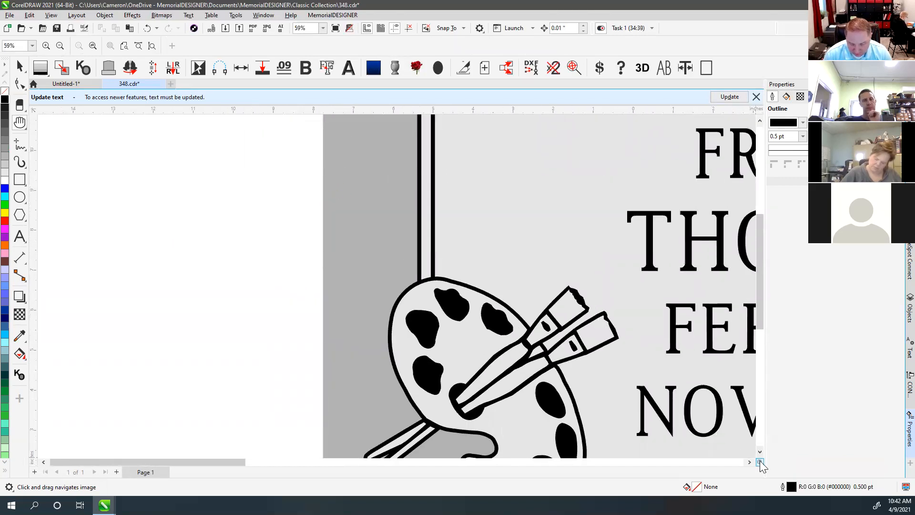
Use the Navigator preview to reach the headstone's upper-left corner, reactivate the Pan tool and zoom out to 29%.
{"action": "left_click_drag", "start_coordinate": [761, 465], "coordinate": [779, 459]}
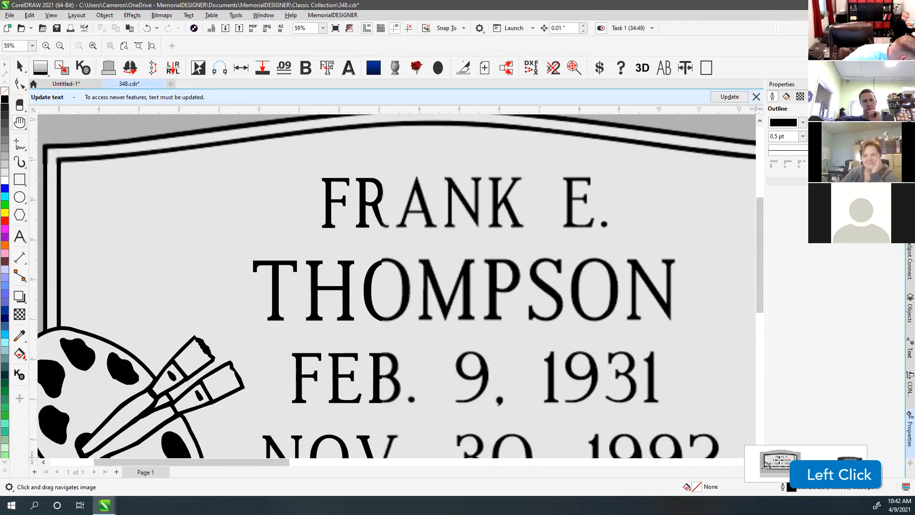
{"action": "mouse_move", "coordinate": [779, 460]}
{"action": "left_mouse_down"}
{"action": "mouse_move", "coordinate": [772, 475]}
{"action": "mouse_move", "coordinate": [751, 436]}
{"action": "mouse_move", "coordinate": [768, 425]}
{"action": "left_mouse_up"}
{"action": "left_click", "coordinate": [22, 123]}
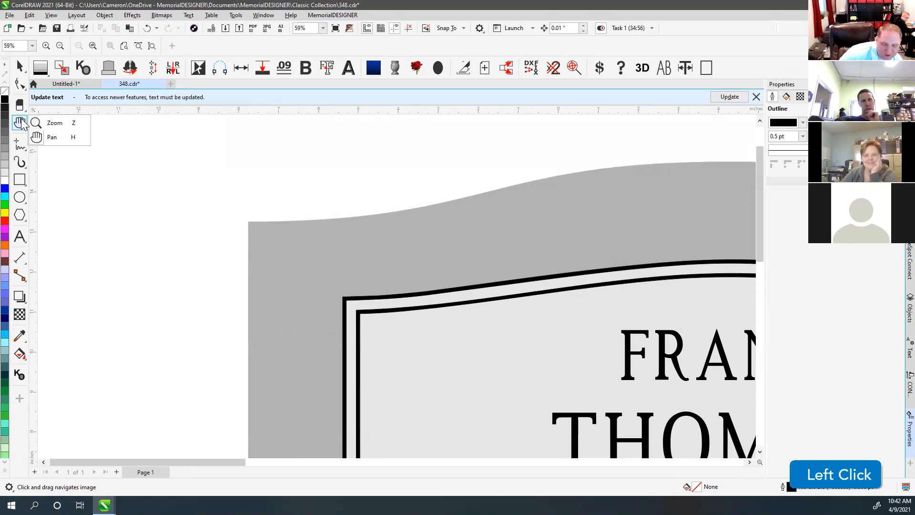
{"action": "left_click", "coordinate": [44, 138]}
{"action": "scroll", "coordinate": [398, 288], "scroll_direction": "down", "scroll_amount": 2}
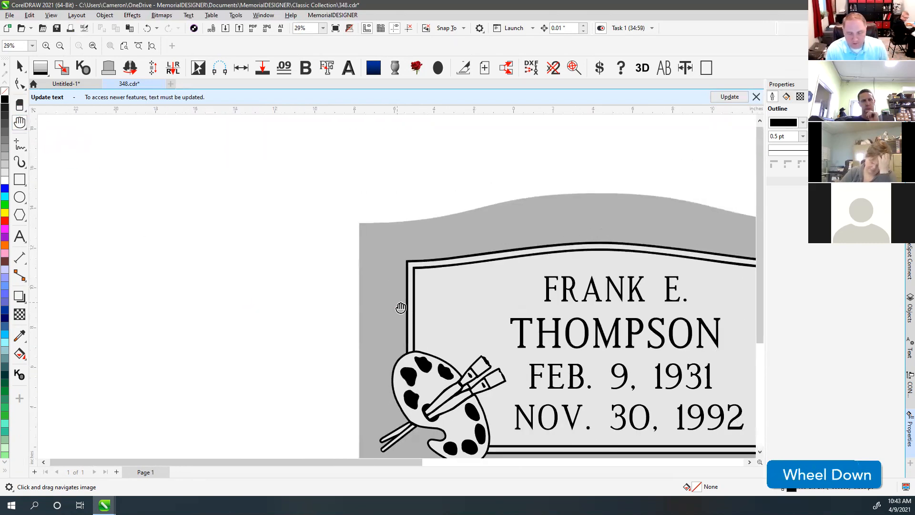
{"action": "scroll", "coordinate": [400, 307], "scroll_direction": "down", "scroll_amount": 1}
{"action": "scroll", "coordinate": [399, 289], "scroll_direction": "up", "scroll_amount": 1}
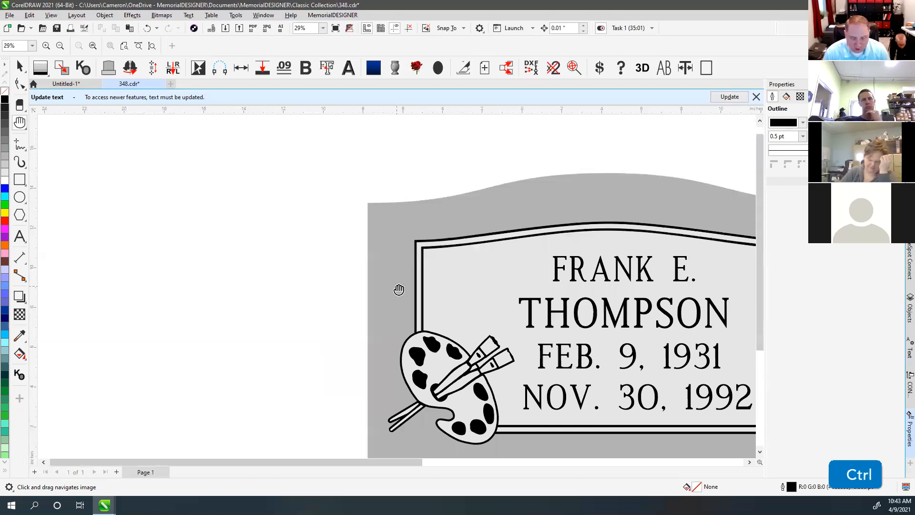
Demonstrate wheel zooming in and out over the headstone, ending at 51% around the painter's palette.
{"action": "scroll", "coordinate": [398, 289], "scroll_direction": "up", "scroll_amount": 2}
{"action": "scroll", "coordinate": [407, 302], "scroll_direction": "right", "scroll_amount": 3}
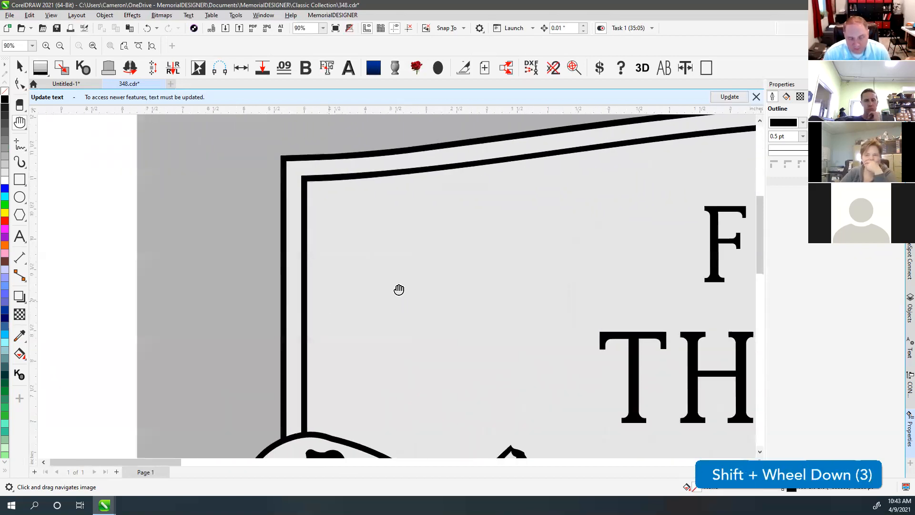
{"action": "scroll", "coordinate": [399, 290], "scroll_direction": "down", "scroll_amount": 3}
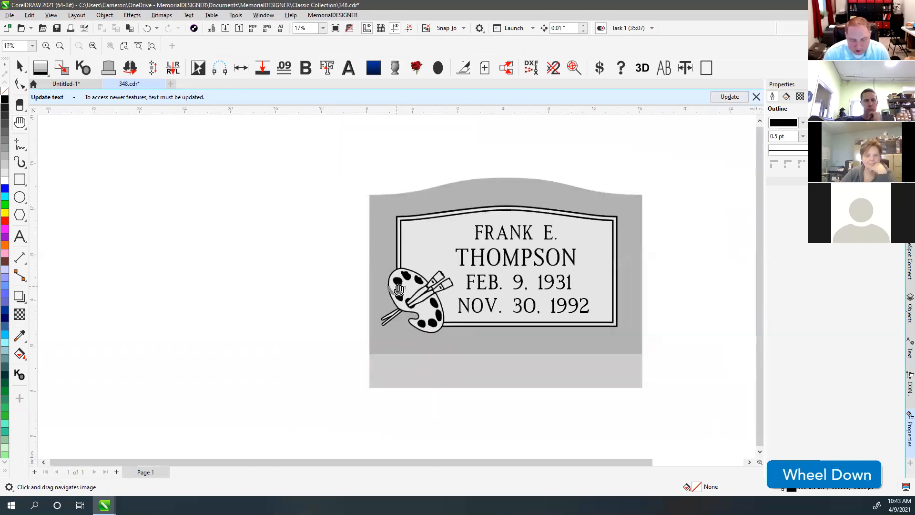
{"action": "scroll", "coordinate": [399, 289], "scroll_direction": "up", "scroll_amount": 1}
{"action": "scroll", "coordinate": [398, 290], "scroll_direction": "up", "scroll_amount": 3, "text": "ctrl"}
{"action": "scroll", "coordinate": [396, 286], "scroll_direction": "down", "scroll_amount": 1, "text": "ctrl"}
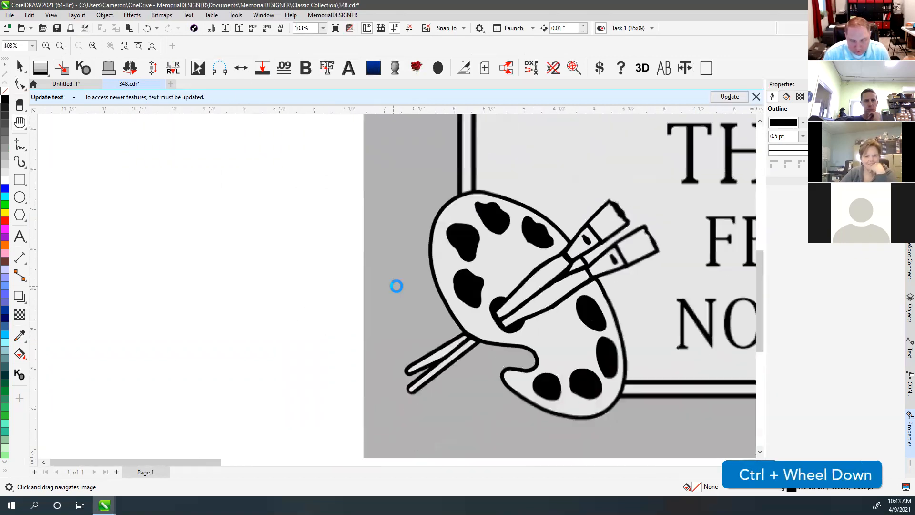
{"action": "scroll", "coordinate": [397, 287], "scroll_direction": "down", "scroll_amount": 2, "text": "ctrl"}
Demonstrate wheel scrolling sideways and up and down around the painter's palette at 51%.
{"action": "scroll", "coordinate": [398, 288], "scroll_direction": "right", "scroll_amount": 5}
{"action": "scroll", "coordinate": [398, 288], "scroll_direction": "left", "scroll_amount": 2}
{"action": "scroll", "coordinate": [398, 296], "scroll_direction": "right", "scroll_amount": 2}
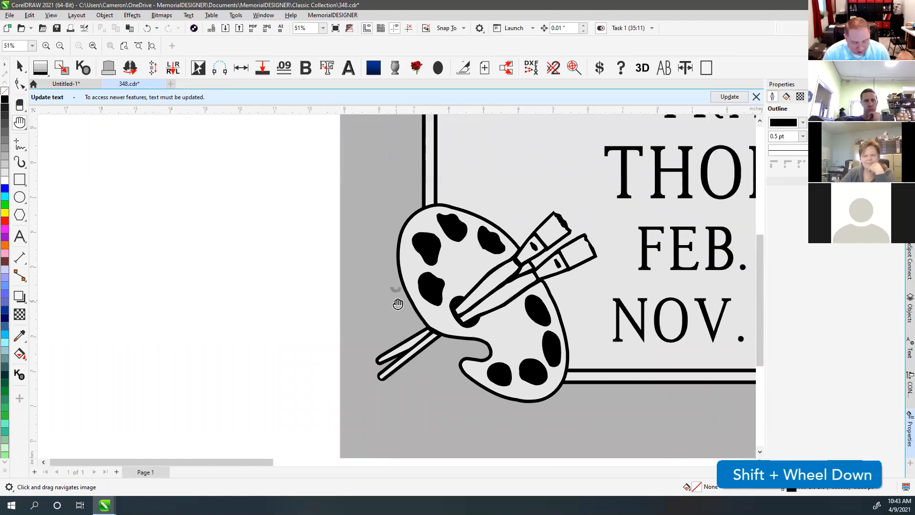
{"action": "scroll", "coordinate": [396, 300], "scroll_direction": "down", "scroll_amount": 7, "text": "alt"}
{"action": "scroll", "coordinate": [396, 302], "scroll_direction": "up", "scroll_amount": 15, "text": "alt"}
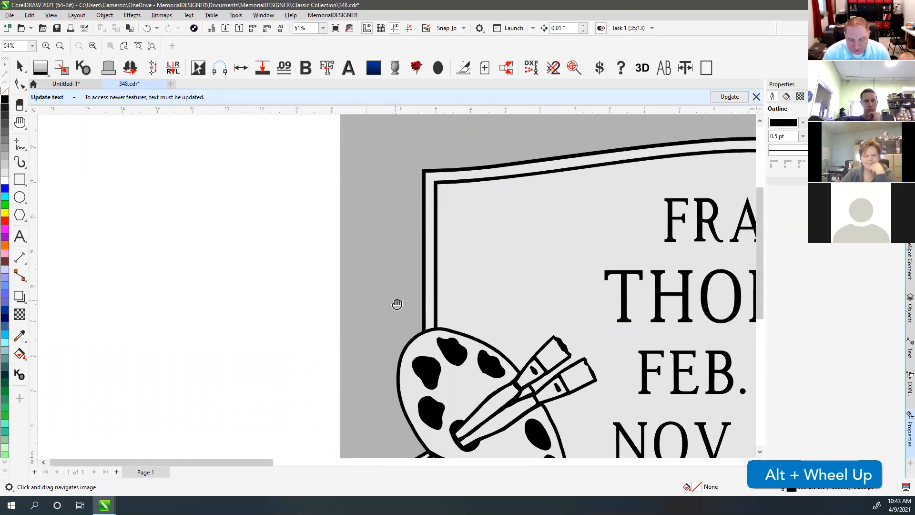
{"action": "scroll", "coordinate": [382, 314], "scroll_direction": "down", "scroll_amount": 6, "text": "alt"}
{"action": "scroll", "coordinate": [382, 313], "scroll_direction": "down", "scroll_amount": 3, "text": "alt"}
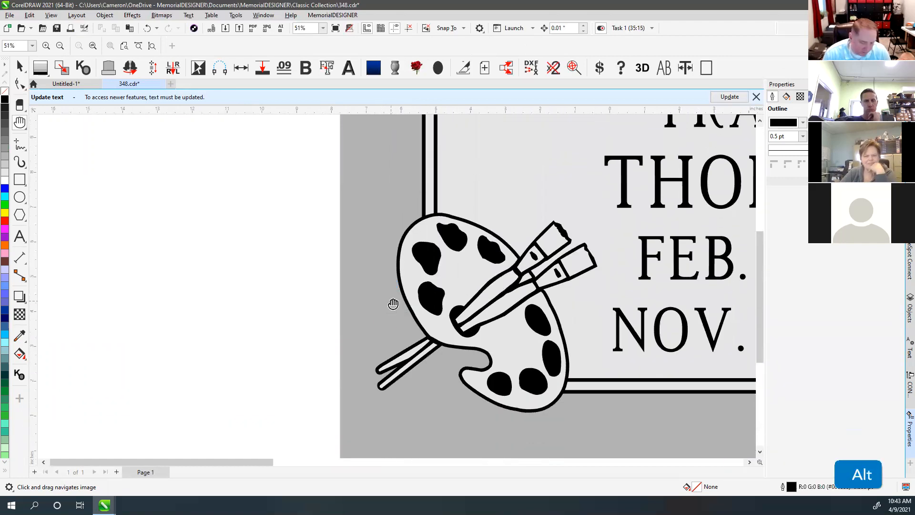
{"action": "scroll", "coordinate": [392, 267], "scroll_direction": "left", "scroll_amount": 2}
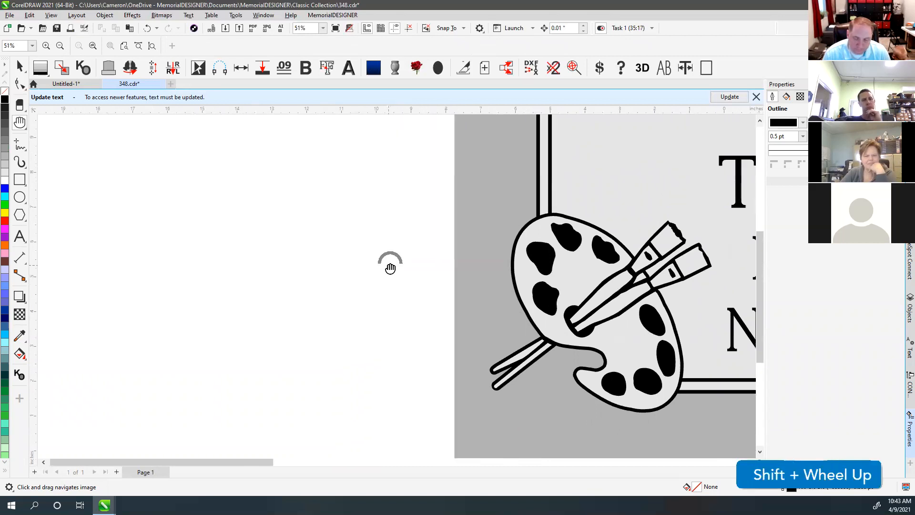
{"action": "scroll", "coordinate": [392, 274], "scroll_direction": "right", "scroll_amount": 2}
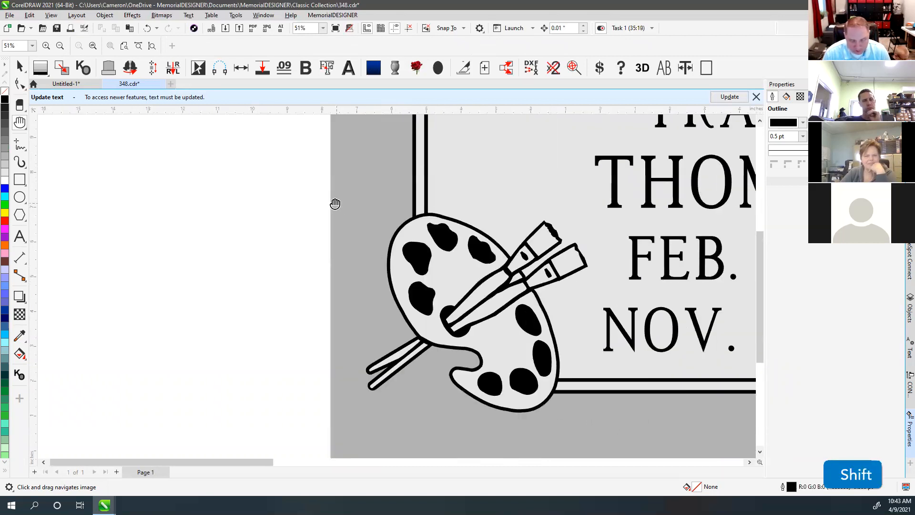
Magnify the painter's palette, and return to a 20% view of the whole headstone with the Zoom tool.
{"action": "scroll", "coordinate": [396, 286], "scroll_direction": "up", "scroll_amount": 2}
{"action": "scroll", "coordinate": [398, 288], "scroll_direction": "down", "scroll_amount": 1}
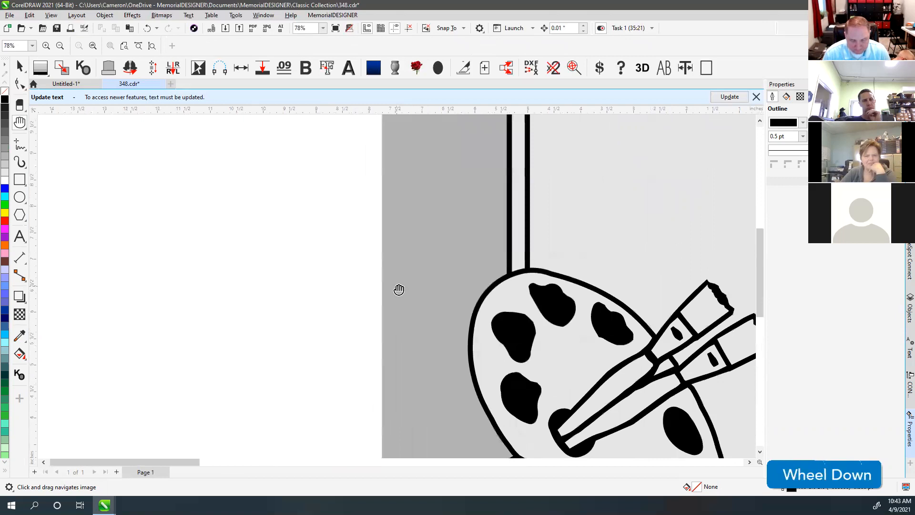
{"action": "scroll", "coordinate": [399, 289], "scroll_direction": "right", "scroll_amount": 1}
{"action": "scroll", "coordinate": [399, 289], "scroll_direction": "right", "scroll_amount": 1}
{"action": "left_click_drag", "start_coordinate": [420, 275], "coordinate": [544, 204]}
{"action": "left_click", "coordinate": [20, 122]}
{"action": "left_click", "coordinate": [51, 125]}
{"action": "right_click", "coordinate": [432, 237]}
{"action": "right_click", "coordinate": [451, 241]}
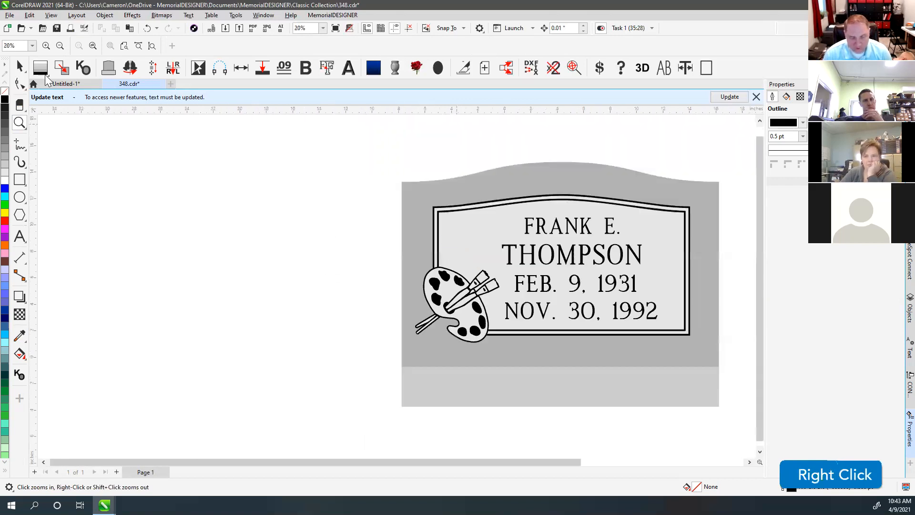
Demonstrate switching between the Pick and Zoom tools, and display the Zoom and Pan tool choices.
{"action": "left_click", "coordinate": [19, 66]}
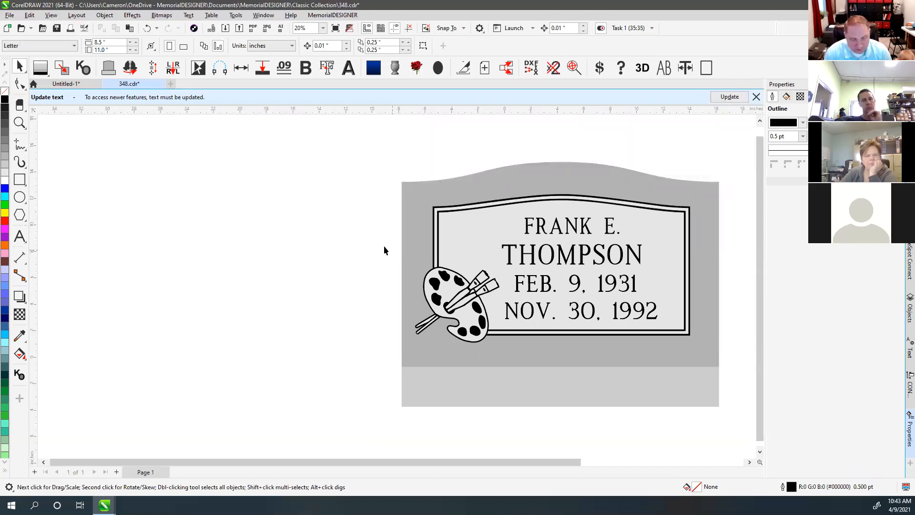
{"action": "left_click", "coordinate": [19, 123]}
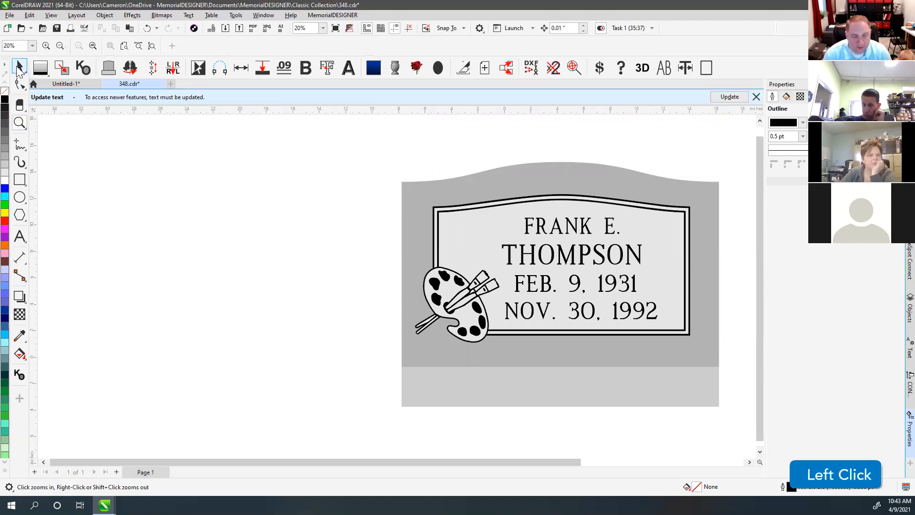
{"action": "left_click", "coordinate": [21, 64]}
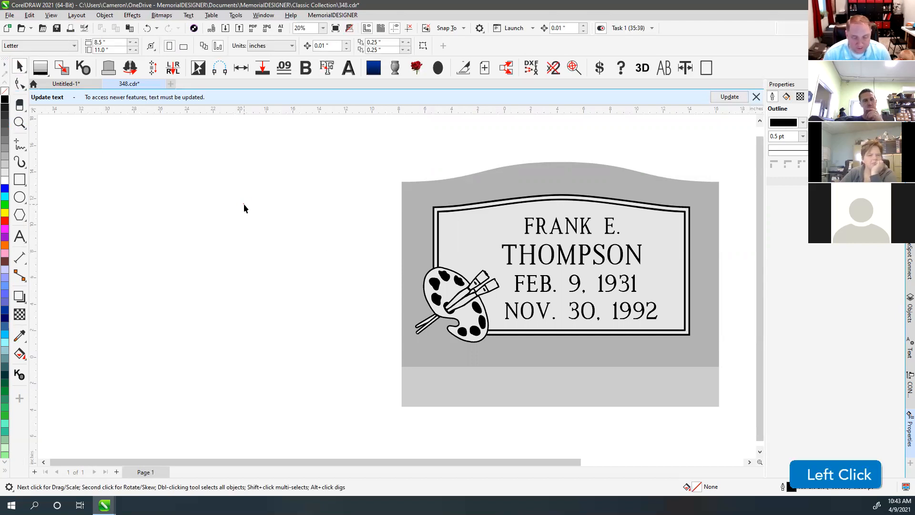
{"action": "left_click", "coordinate": [23, 124]}
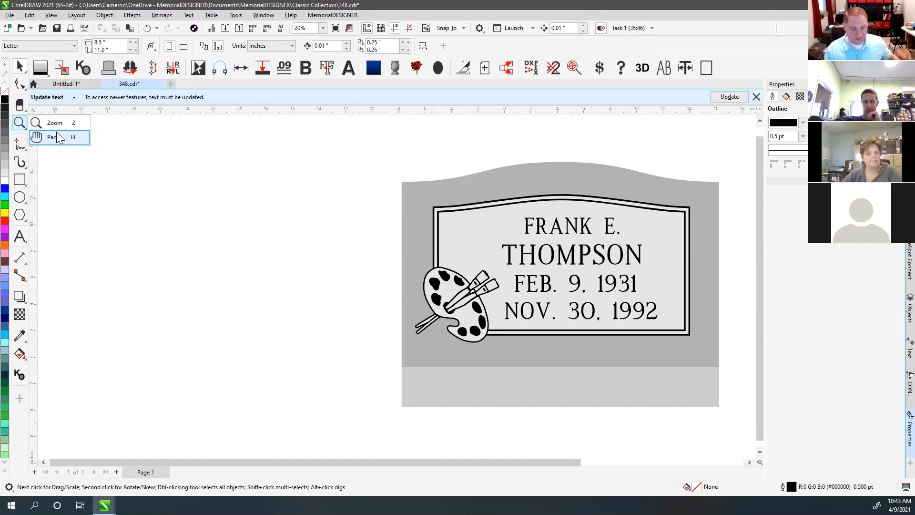
Draw a wavy Freehand curve with pointed peaks, about 15 in wide and 7.7 in high, in the empty area beside the headstone.
{"action": "left_click", "coordinate": [19, 149]}
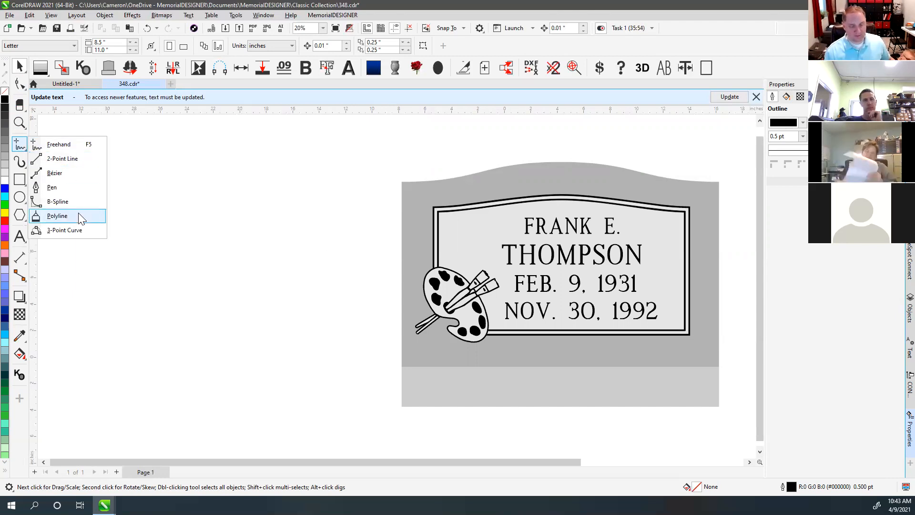
{"action": "left_click", "coordinate": [64, 145]}
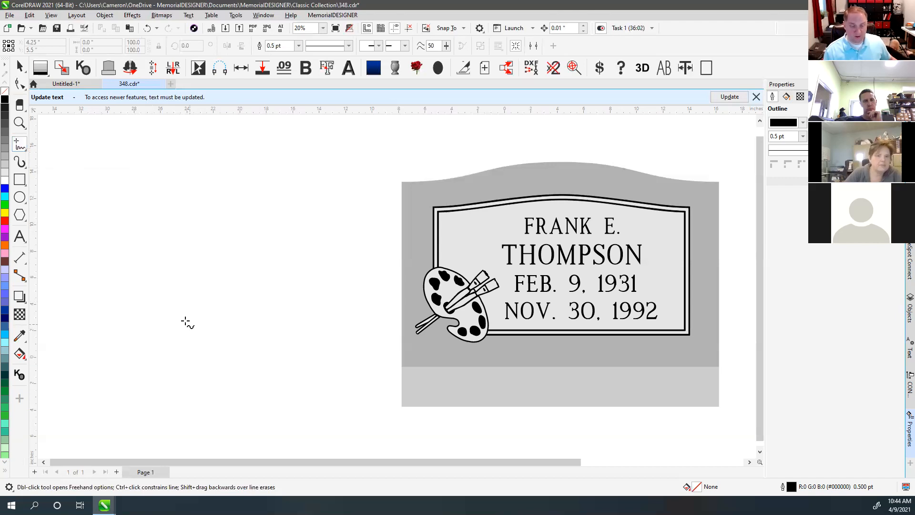
{"action": "scroll", "coordinate": [399, 288], "scroll_direction": "up", "scroll_amount": 1}
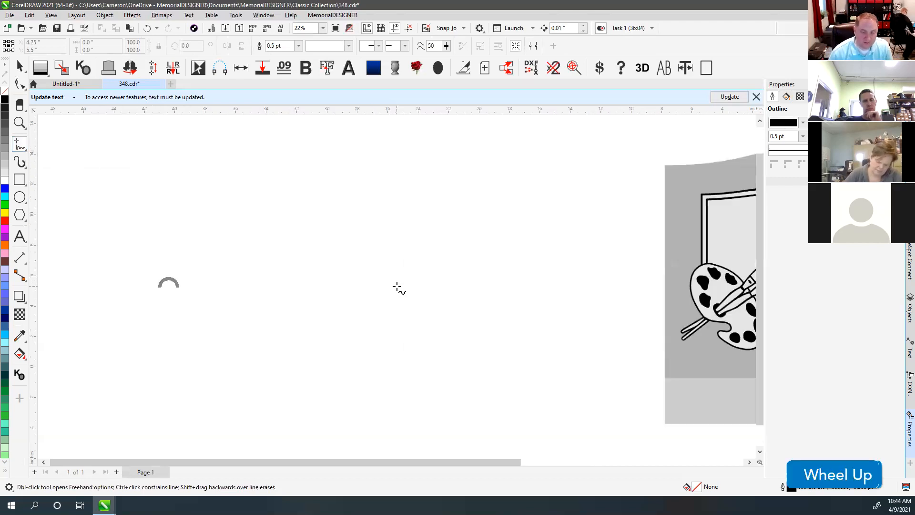
{"action": "left_click", "coordinate": [241, 298]}
{"action": "left_click_drag", "start_coordinate": [216, 275], "coordinate": [180, 256]}
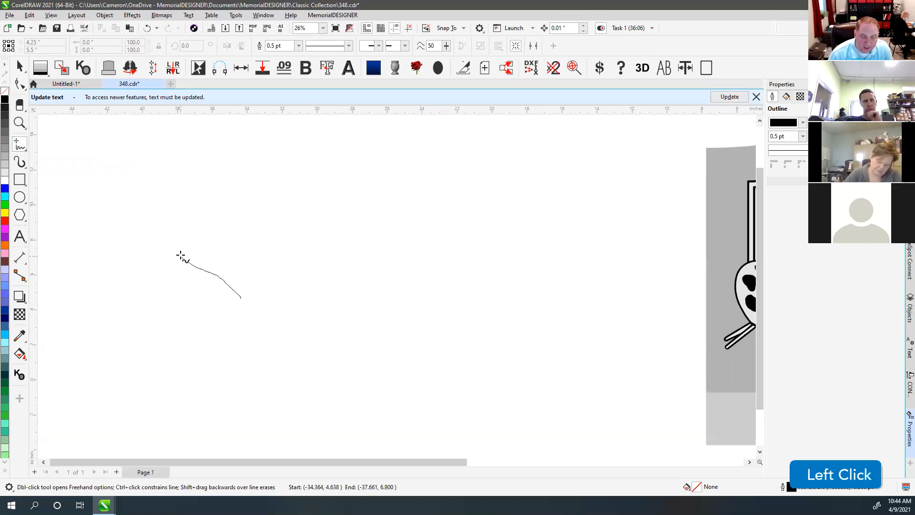
{"action": "mouse_move", "coordinate": [199, 217]}
{"action": "left_mouse_down"}
{"action": "mouse_move", "coordinate": [238, 221]}
{"action": "mouse_move", "coordinate": [303, 198]}
{"action": "mouse_move", "coordinate": [318, 166]}
{"action": "mouse_move", "coordinate": [322, 219]}
{"action": "mouse_move", "coordinate": [372, 170]}
{"action": "mouse_move", "coordinate": [382, 222]}
{"action": "mouse_move", "coordinate": [440, 170]}
{"action": "left_mouse_up"}
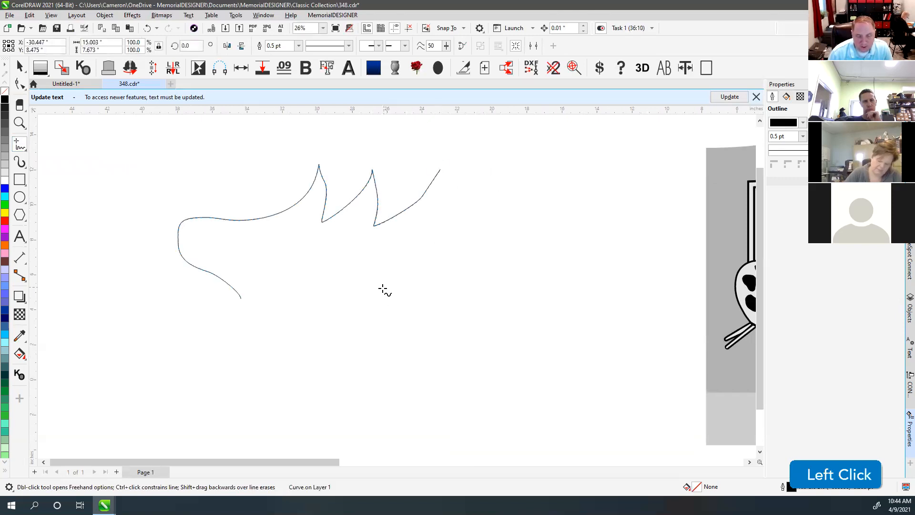
Draw two rising straight Freehand lines about 18 in long below the curve, the second starting at the curve's lower end.
{"action": "left_click", "coordinate": [262, 350]}
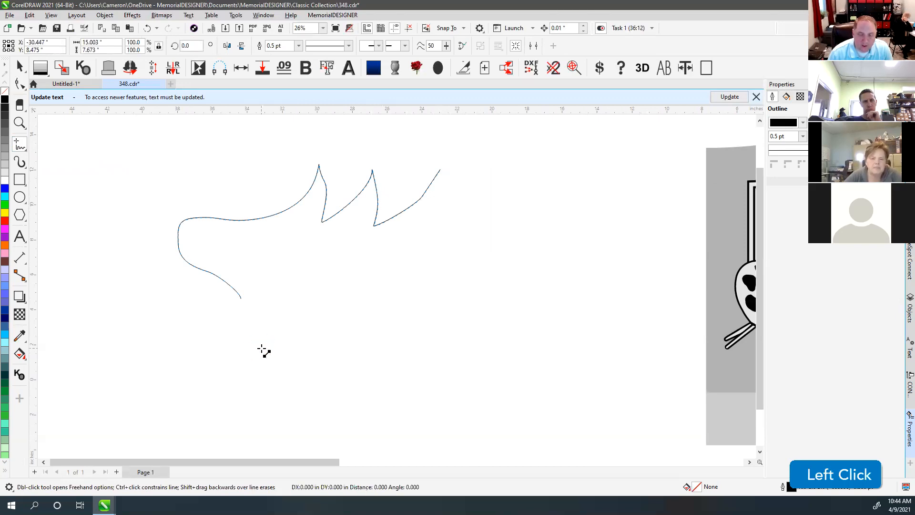
{"action": "left_click", "coordinate": [572, 275]}
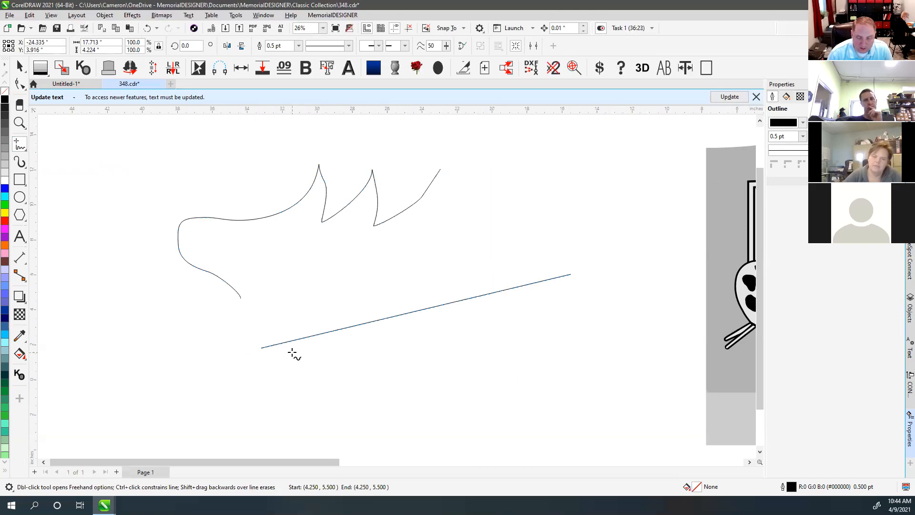
{"action": "left_click", "coordinate": [241, 298]}
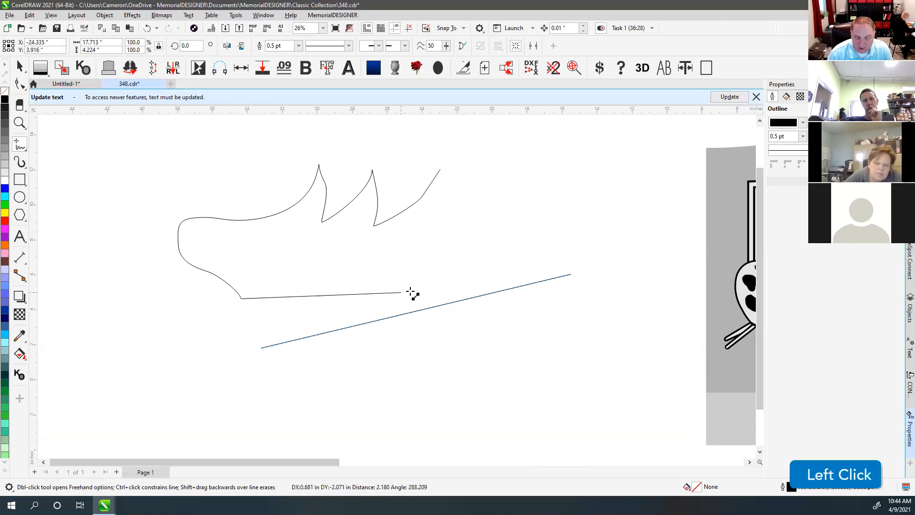
{"action": "left_click", "coordinate": [549, 253]}
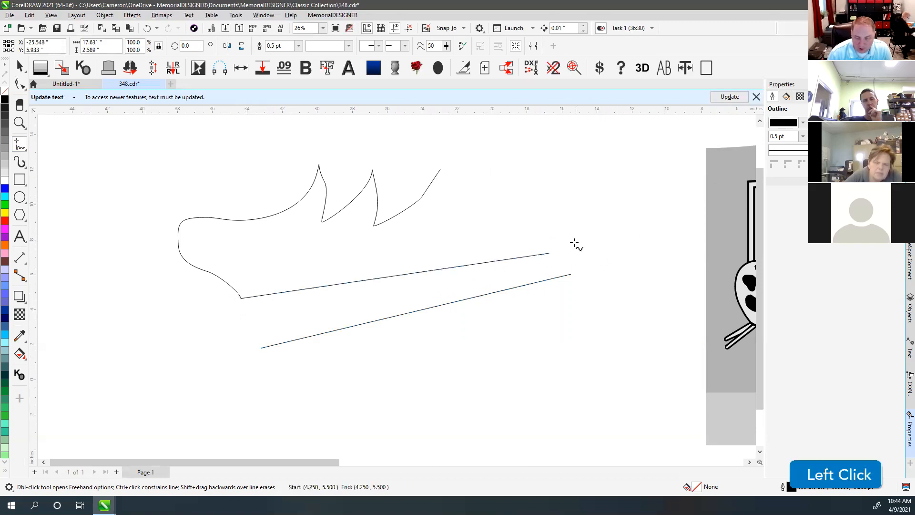
Extend the second line with connected straight segments around the curve, making a polygonal outline about 31 in wide and 16 in high.
{"action": "left_click", "coordinate": [549, 253]}
{"action": "left_click", "coordinate": [477, 169]}
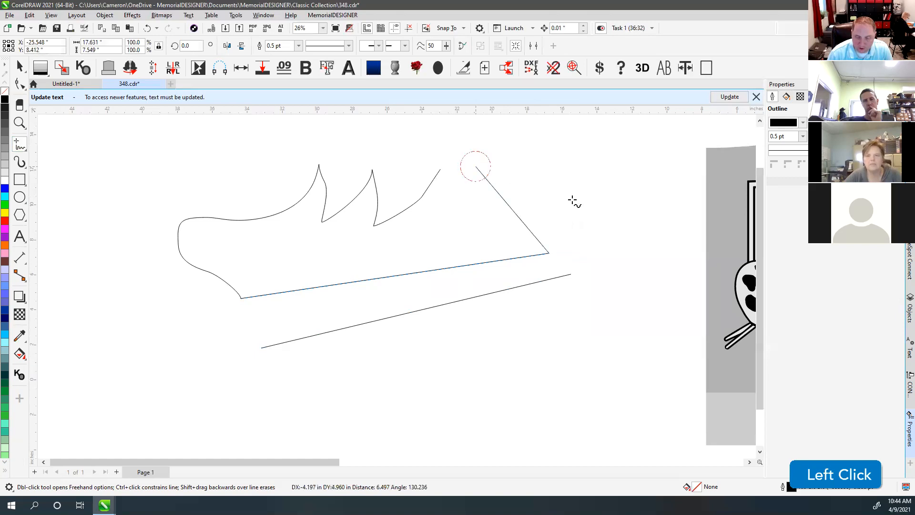
{"action": "left_click", "coordinate": [476, 167]}
{"action": "left_click", "coordinate": [361, 136]}
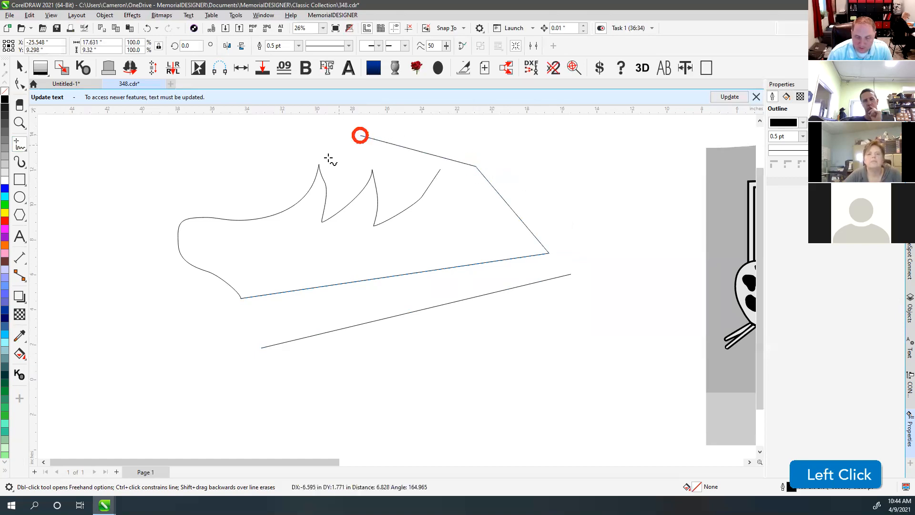
{"action": "left_click", "coordinate": [360, 136]}
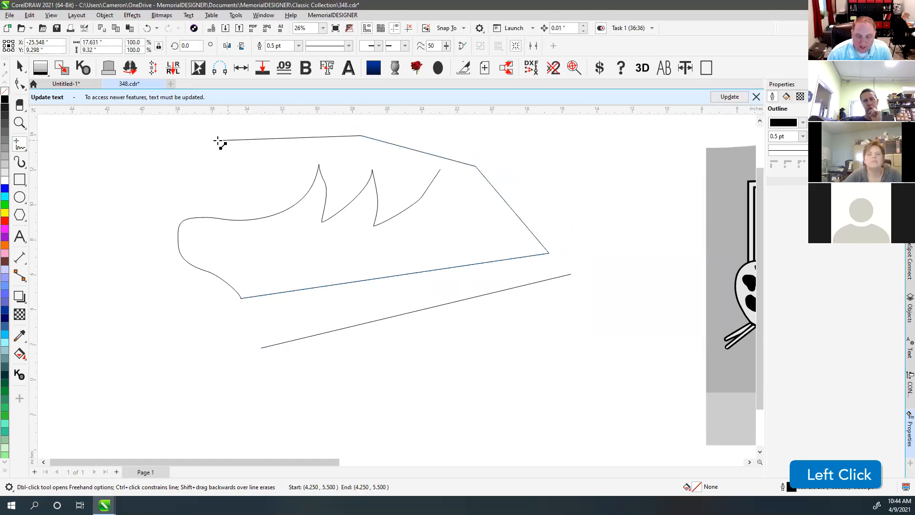
{"action": "left_click", "coordinate": [135, 161]}
{"action": "left_click", "coordinate": [98, 331]}
{"action": "left_click", "coordinate": [356, 411]}
{"action": "left_click", "coordinate": [634, 287]}
{"action": "left_click", "coordinate": [565, 140]}
{"action": "left_click", "coordinate": [240, 130]}
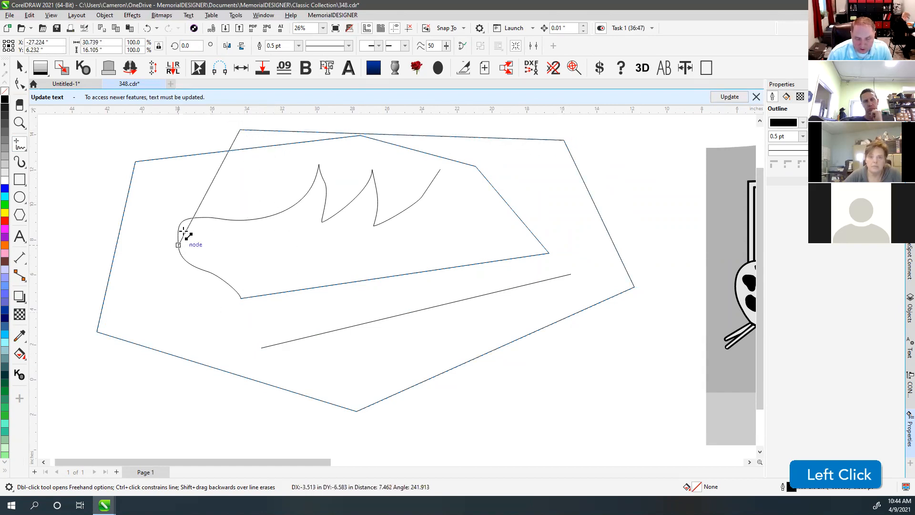
Continue the polyline inward and diagonally across the figure, and end it at the freehand curve's upper-right endpoint.
{"action": "left_click", "coordinate": [248, 178]}
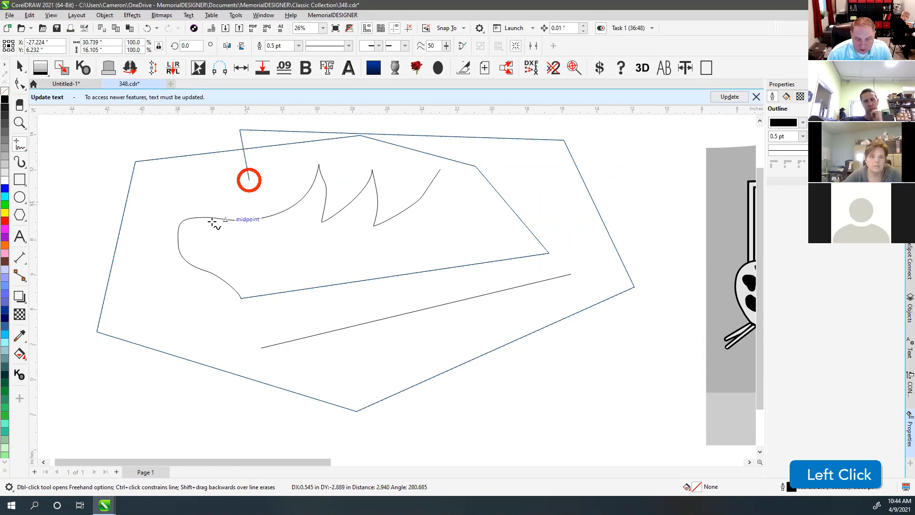
{"action": "left_click", "coordinate": [249, 179]}
{"action": "left_click", "coordinate": [557, 377]}
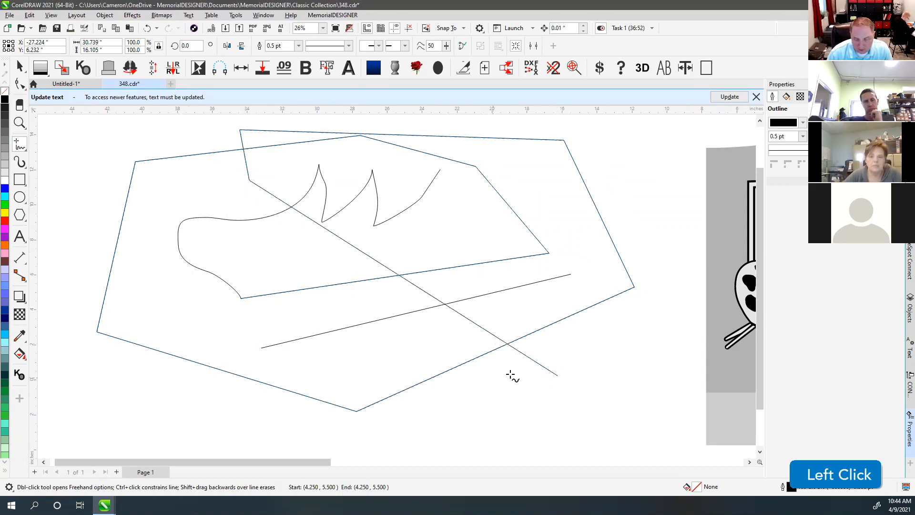
{"action": "left_click", "coordinate": [557, 375]}
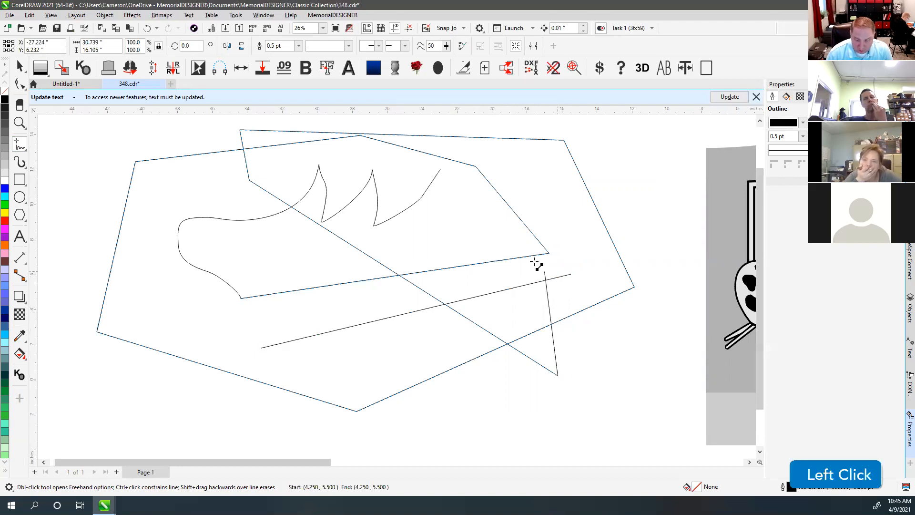
{"action": "left_click", "coordinate": [441, 170]}
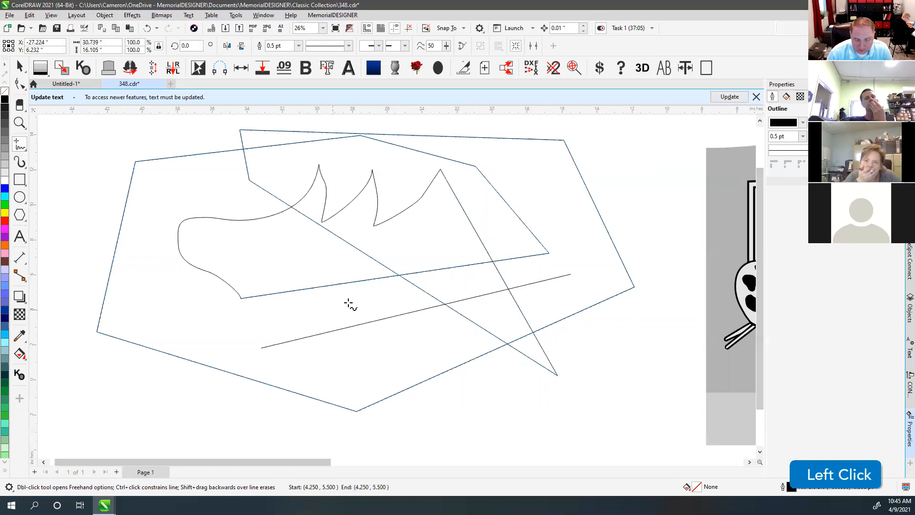
Move the wavy freehand curve about 4.5 in to the left, away from the polyline's endpoints.
{"action": "left_click", "coordinate": [19, 67]}
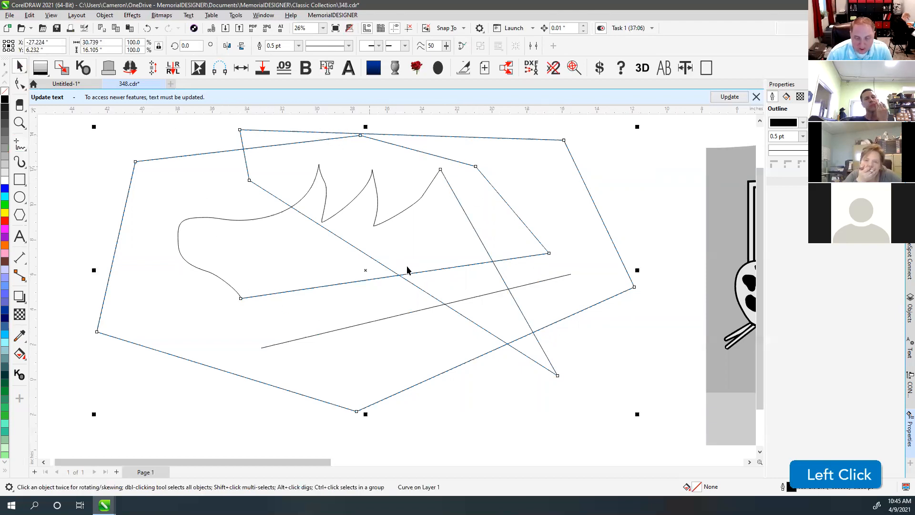
{"action": "left_click", "coordinate": [424, 194]}
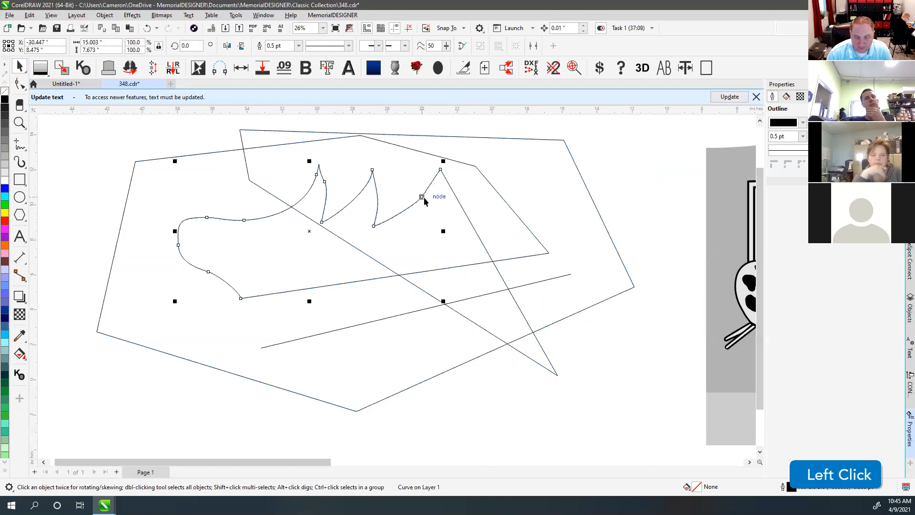
{"action": "left_click_drag", "start_coordinate": [431, 185], "coordinate": [353, 186]}
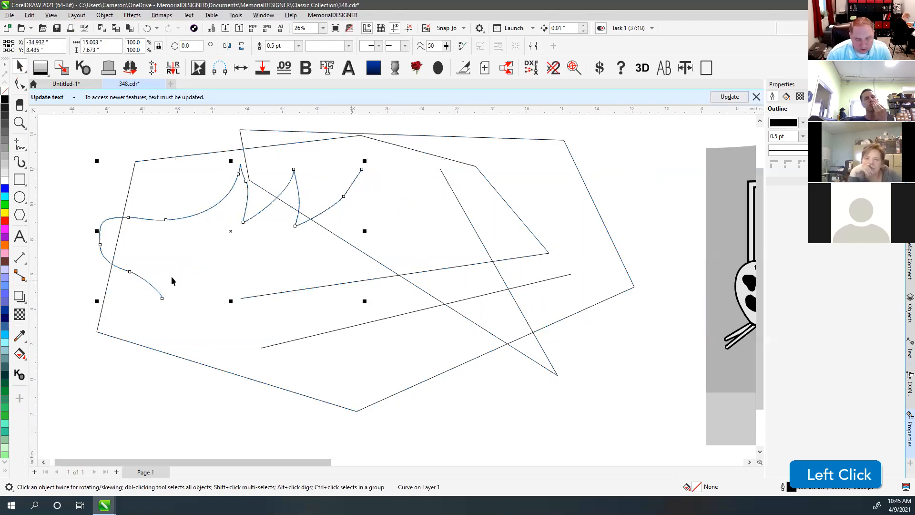
Try to move the connected polyline down and to the left, and undo the move.
{"action": "left_click", "coordinate": [244, 297]}
{"action": "left_click_drag", "start_coordinate": [271, 297], "coordinate": [243, 324]}
{"action": "key", "text": "ctrl+z"}
Undo the wavy freehand curve's leftward move so that it meets the polyline's endpoints again.
{"action": "left_click", "coordinate": [19, 84]}
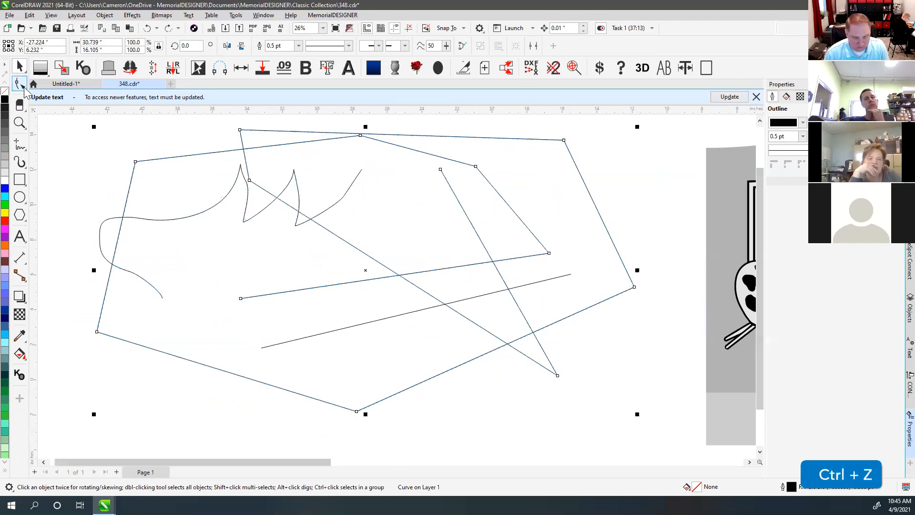
{"action": "key", "text": "ctrl+z"}
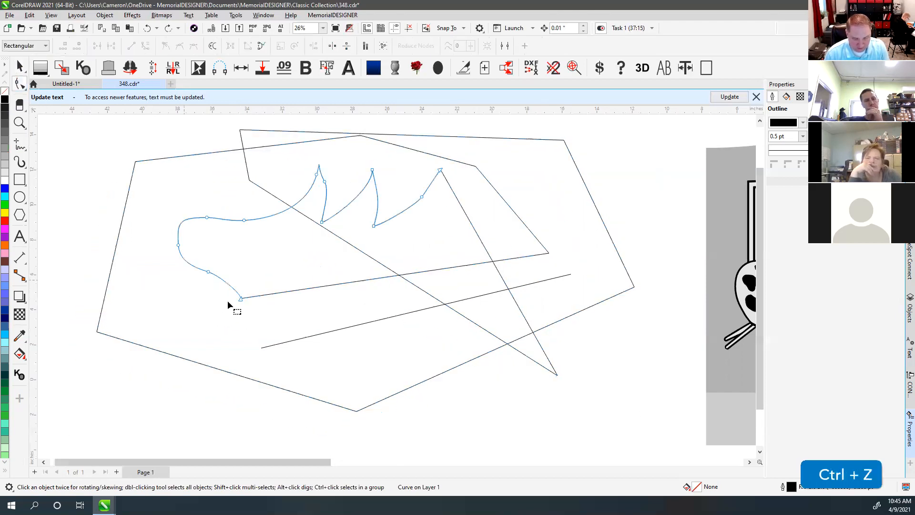
{"action": "left_click", "coordinate": [20, 69]}
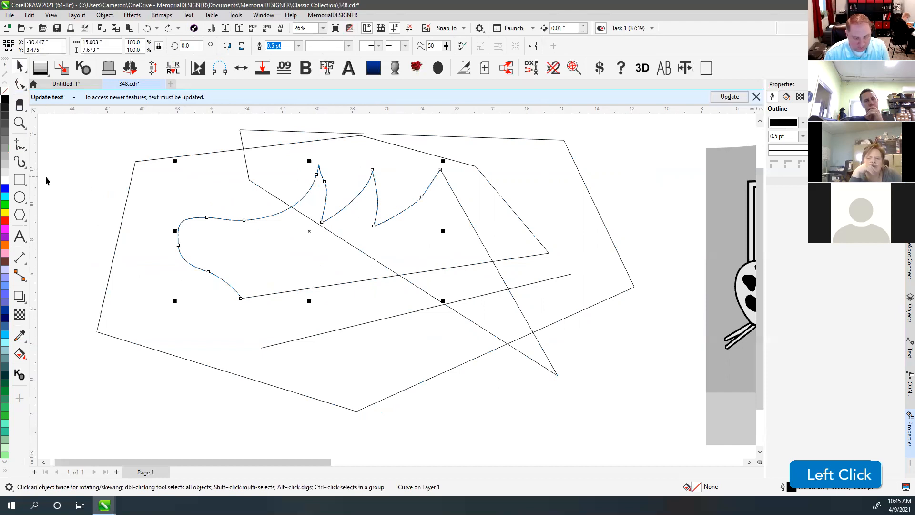
{"action": "left_click", "coordinate": [19, 144]}
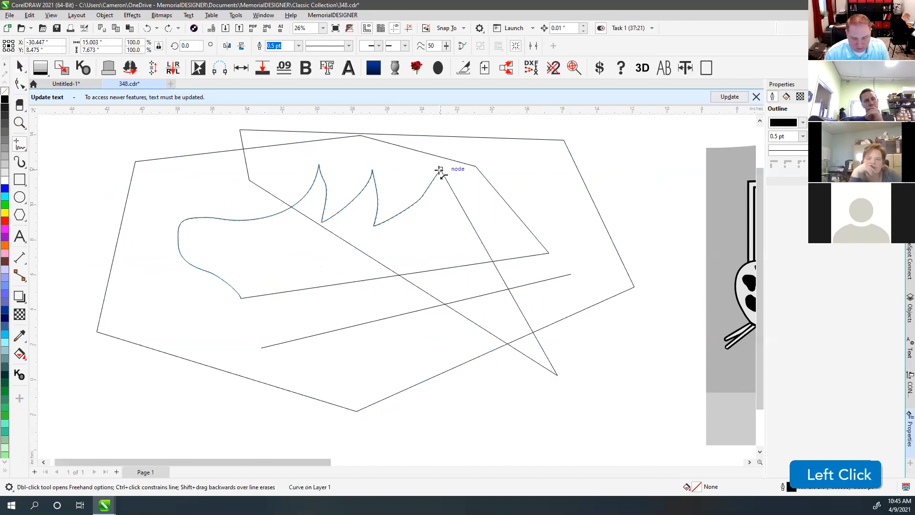
{"action": "left_click", "coordinate": [20, 64]}
Undo the connected polyline segments one by one, back to the second line's first straight segment.
{"action": "left_click", "coordinate": [277, 261]}
{"action": "scroll", "coordinate": [321, 301], "scroll_direction": "down", "scroll_amount": 1}
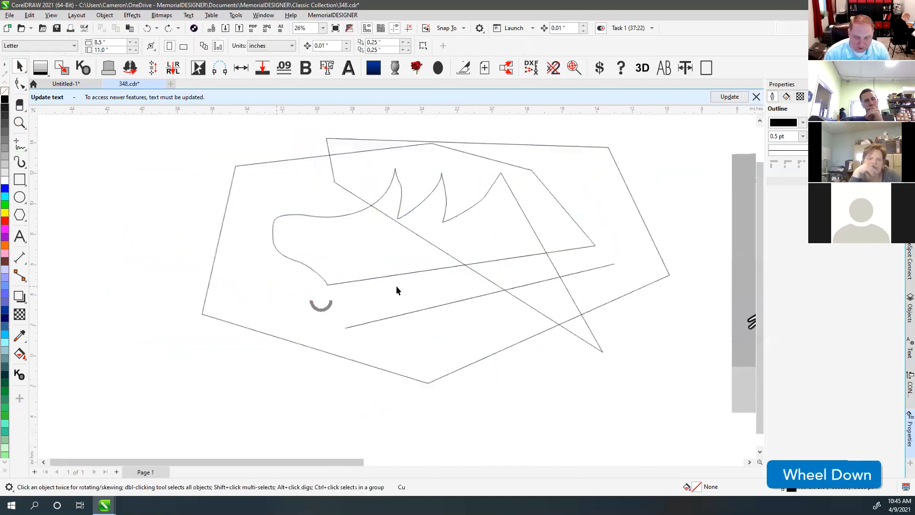
{"action": "left_click", "coordinate": [396, 273]}
{"action": "key", "text": "ctrl+z"}
{"action": "key", "text": "ctrl+z"}
{"action": "key", "text": "ctrl+z"}
{"action": "key", "text": "ctrl+z"}
{"action": "key", "text": "ctrl+z"}
{"action": "key", "text": "ctrl+z"}
{"action": "key", "text": "ctrl+z"}
{"action": "key", "text": "ctrl+z"}
{"action": "key", "text": "ctrl+z"}
{"action": "key", "text": "ctrl+z"}
{"action": "key", "text": "ctrl+z"}
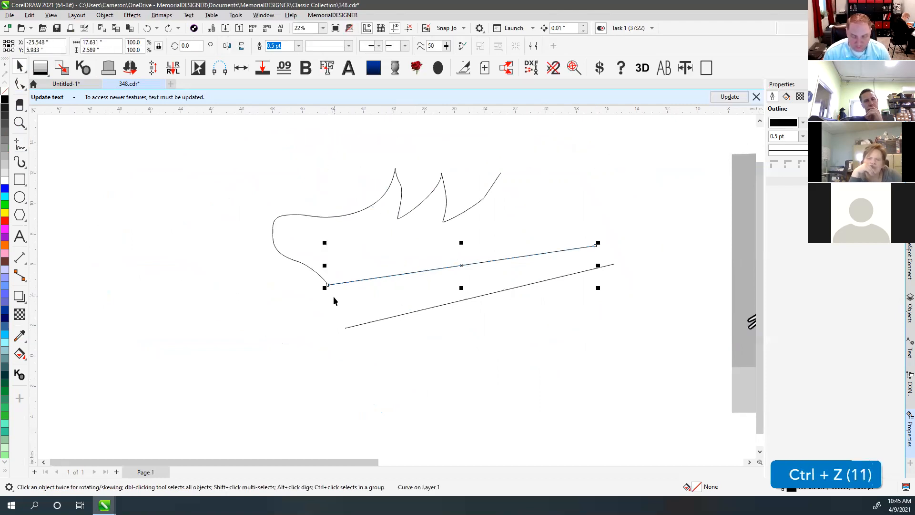
Undo a trial move of the wavy curve and delete the straight line that starts at its lower endpoint.
{"action": "left_click_drag", "start_coordinate": [308, 267], "coordinate": [241, 249]}
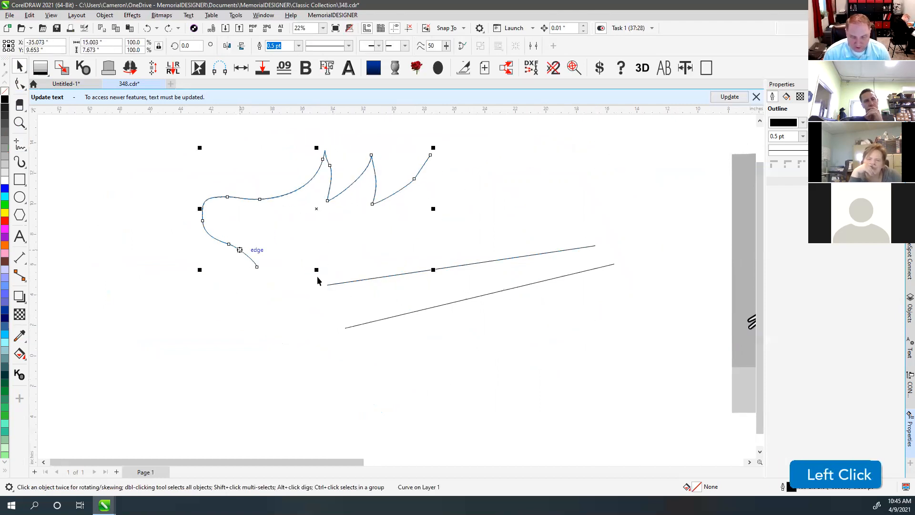
{"action": "key", "text": "ctrl+z"}
{"action": "left_click", "coordinate": [365, 279]}
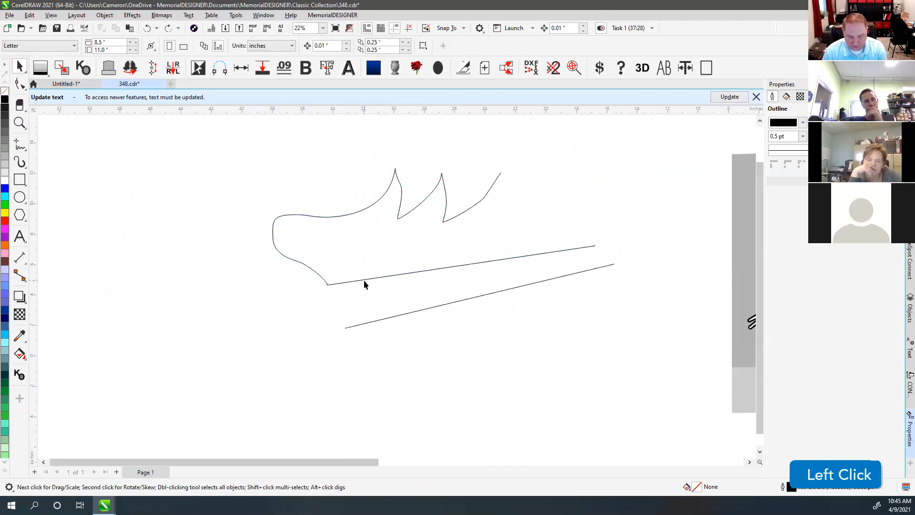
{"action": "key", "text": "Delete"}
Extend the selected wavy curve from its lower endpoint with a straight freehand segment rising to the right.
{"action": "left_click", "coordinate": [352, 213]}
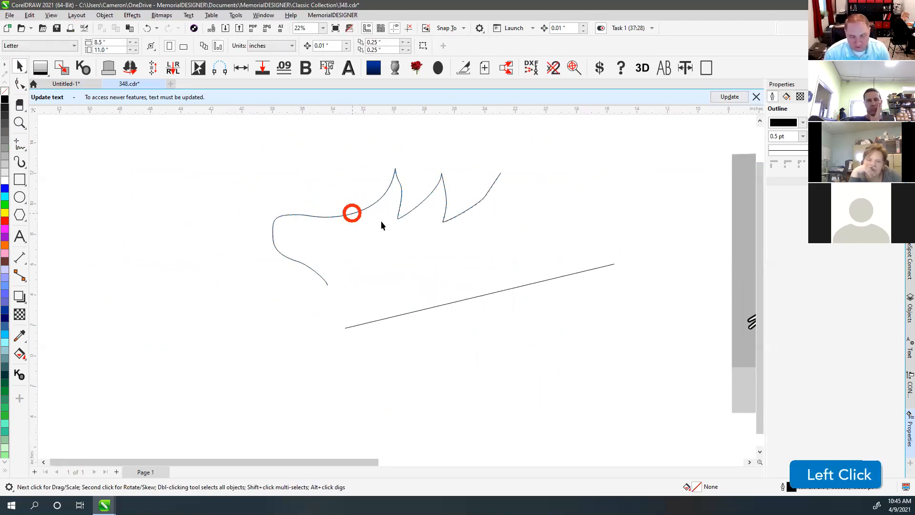
{"action": "left_click", "coordinate": [19, 147]}
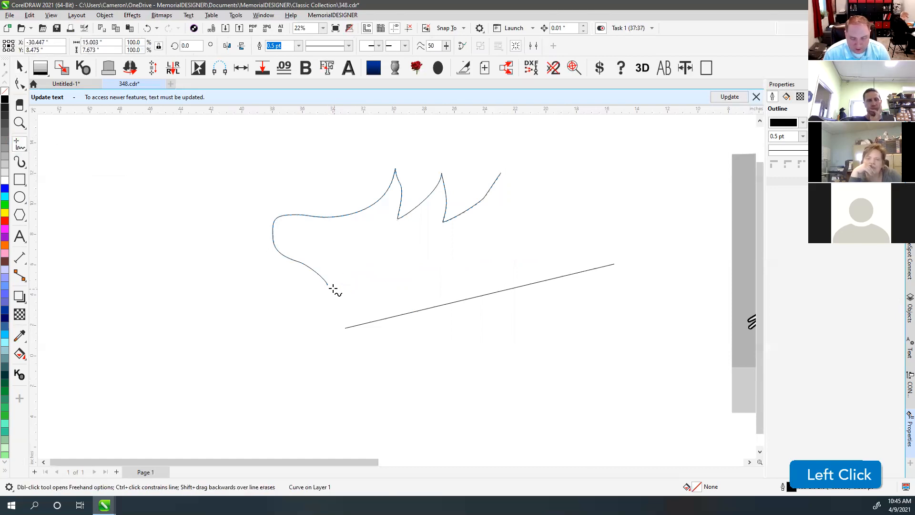
{"action": "scroll", "coordinate": [329, 286], "scroll_direction": "up", "scroll_amount": 3}
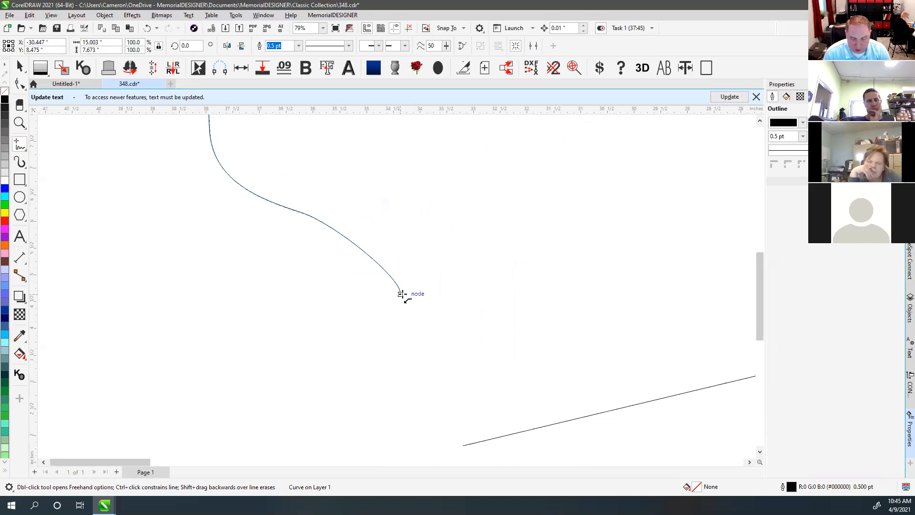
{"action": "left_click", "coordinate": [402, 294]}
{"action": "scroll", "coordinate": [578, 305], "scroll_direction": "down", "scroll_amount": 1}
{"action": "left_click", "coordinate": [666, 211]}
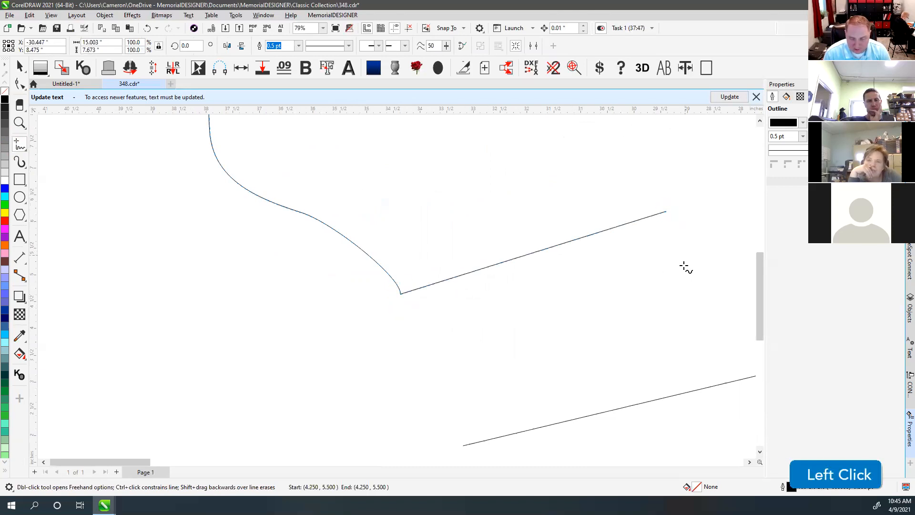
Draw a separate straight line about 3.3 in wide and 7.6 in high, from the lower line's right endpoint up to the left.
{"action": "scroll", "coordinate": [474, 313], "scroll_direction": "down", "scroll_amount": 3}
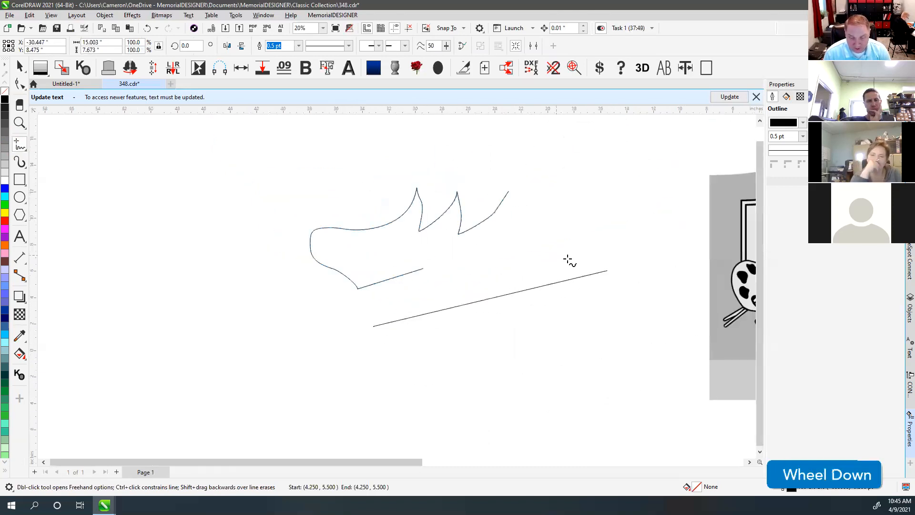
{"action": "left_click", "coordinate": [607, 270]}
{"action": "left_click", "coordinate": [564, 170]}
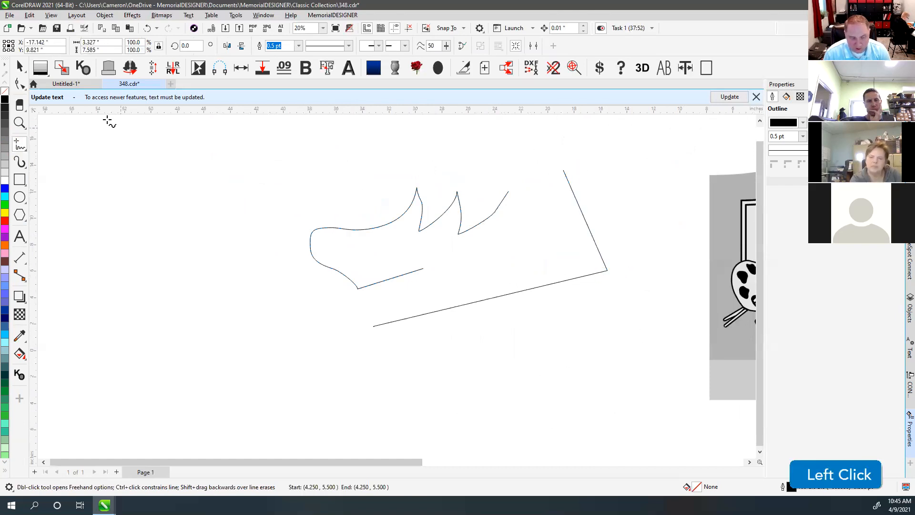
Try to move the lower straight line down, undo the move, and select the wavy curve to check its joined segment.
{"action": "left_click", "coordinate": [19, 66]}
{"action": "left_click", "coordinate": [577, 259]}
{"action": "left_click_drag", "start_coordinate": [593, 275], "coordinate": [590, 312]}
{"action": "key", "text": "ctrl+z"}
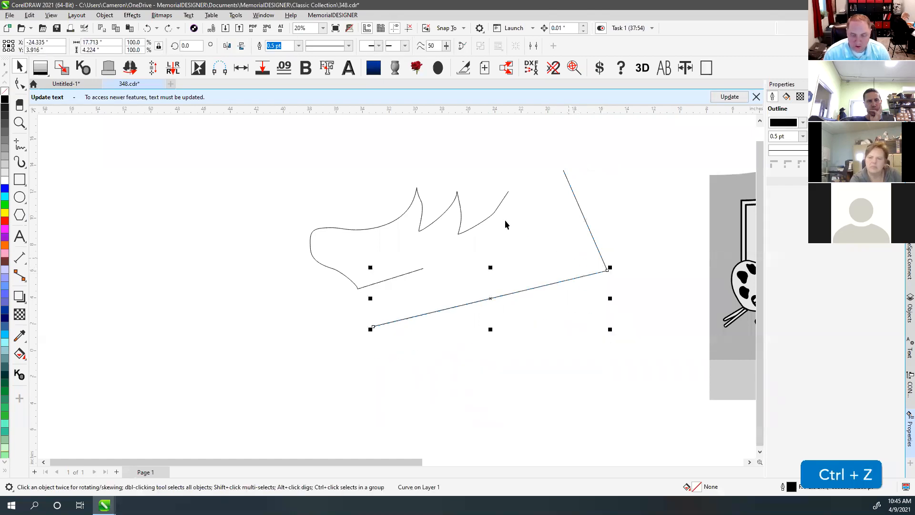
{"action": "left_click", "coordinate": [494, 215]}
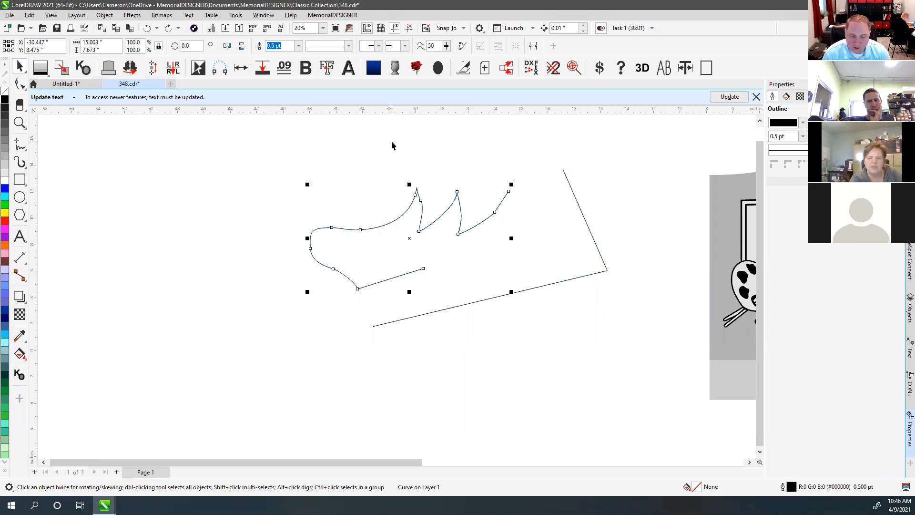
Extend the lower line from its left endpoint with a freehand curve, making a combined curve about 17.7 in wide and 6 in high.
{"action": "left_click", "coordinate": [450, 307]}
{"action": "left_click", "coordinate": [21, 145]}
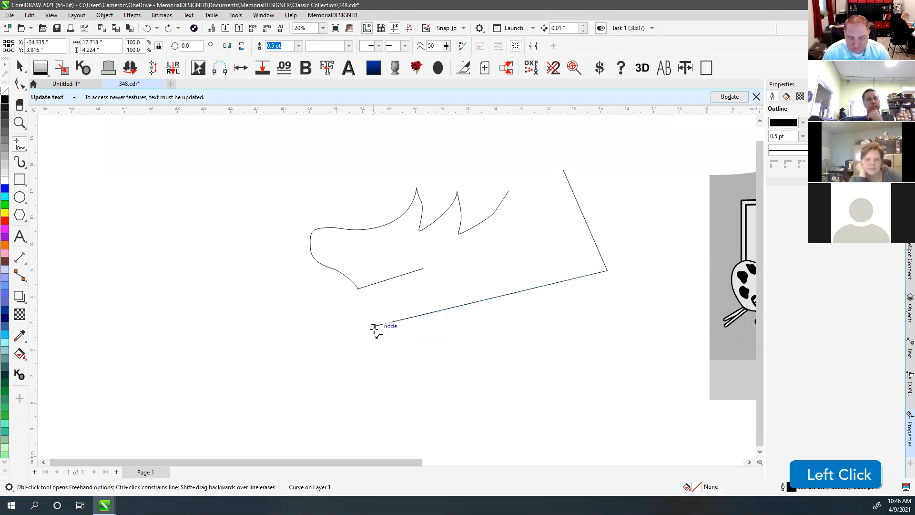
{"action": "left_click_drag", "start_coordinate": [374, 327], "coordinate": [384, 307]}
{"action": "left_click_drag", "start_coordinate": [477, 247], "coordinate": [477, 246]}
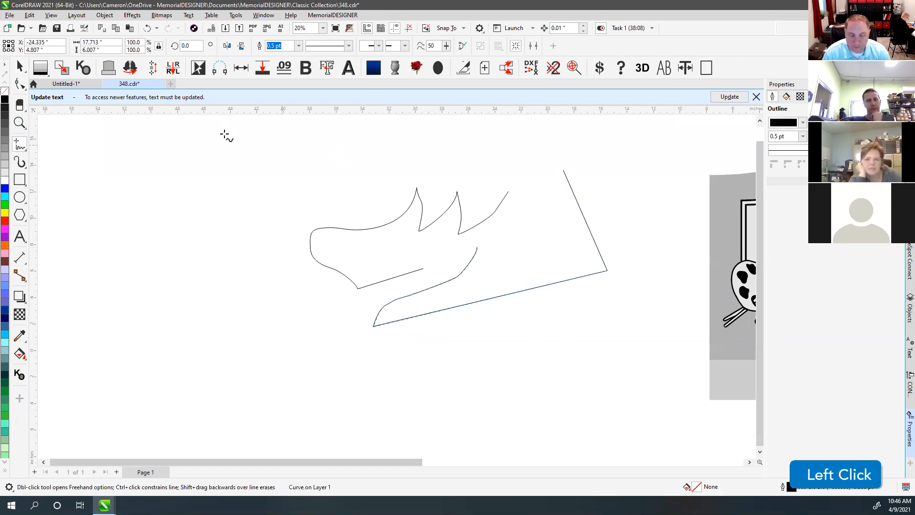
{"action": "left_click", "coordinate": [19, 68]}
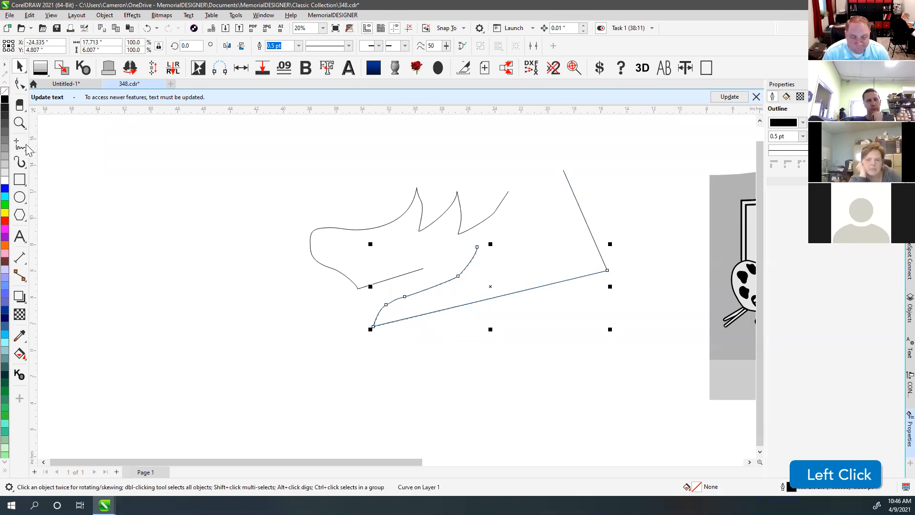
Draw a wavy freehand curve about 26.7 in wide below the figure and an arched one about 12.8 in wide beside it, erasing each one's tail.
{"action": "left_click", "coordinate": [18, 148]}
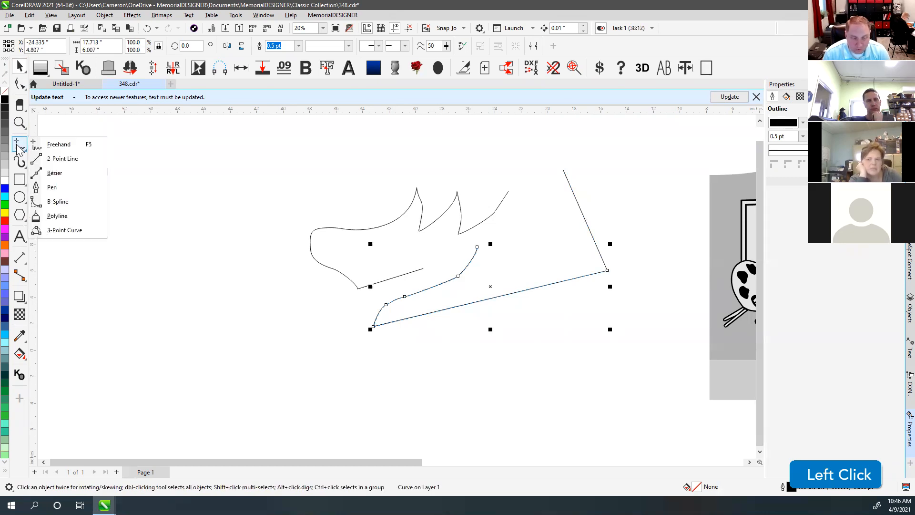
{"action": "left_click", "coordinate": [56, 146]}
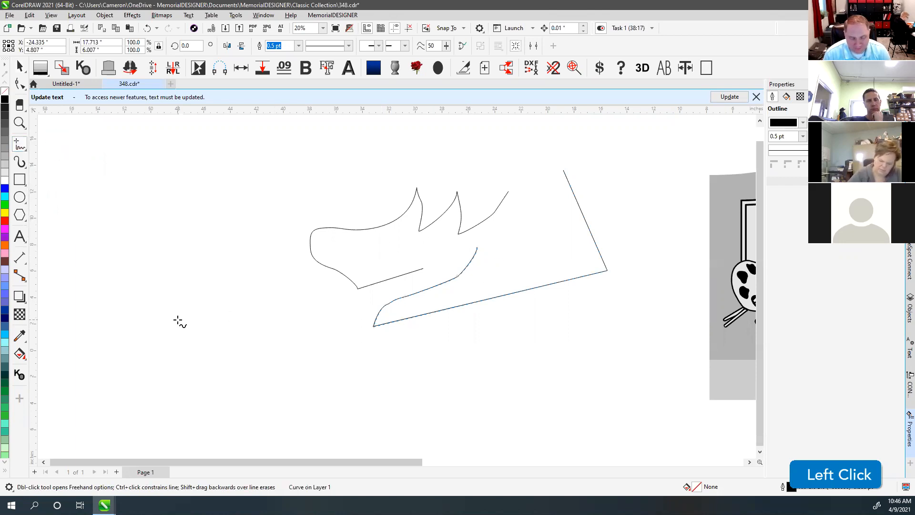
{"action": "mouse_move", "coordinate": [144, 393]}
{"action": "left_mouse_down"}
{"action": "mouse_move", "coordinate": [229, 365]}
{"action": "mouse_move", "coordinate": [336, 395]}
{"action": "mouse_move", "coordinate": [408, 399]}
{"action": "mouse_move", "coordinate": [481, 382]}
{"action": "left_mouse_up"}
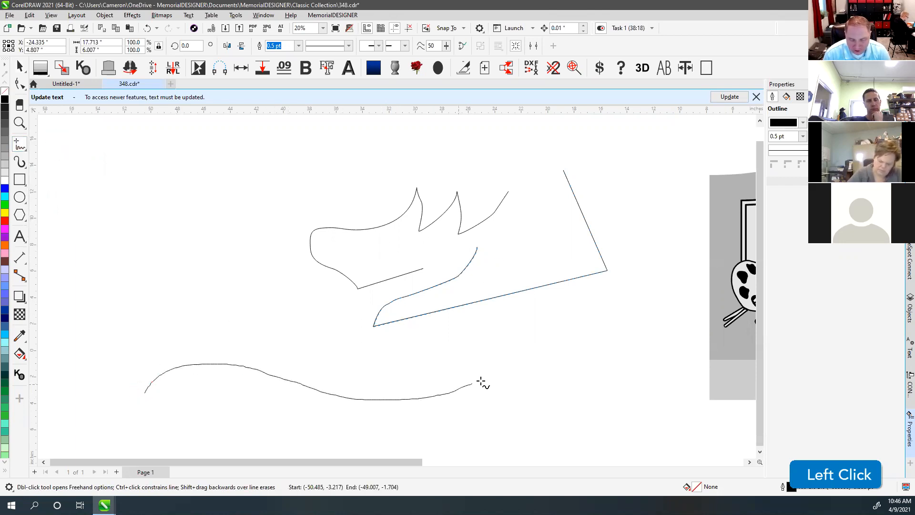
{"action": "left_click_drag", "start_coordinate": [585, 326], "coordinate": [579, 330]}
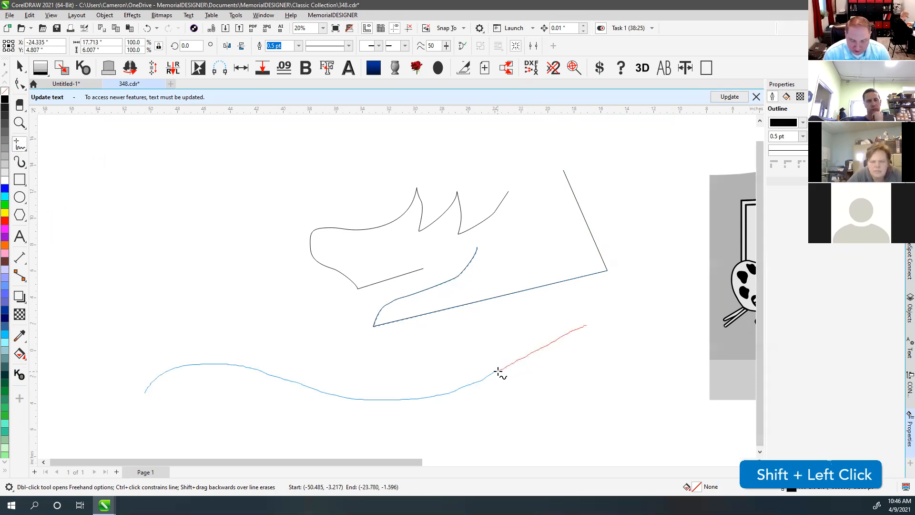
{"action": "left_click_drag", "start_coordinate": [498, 371], "coordinate": [498, 372]}
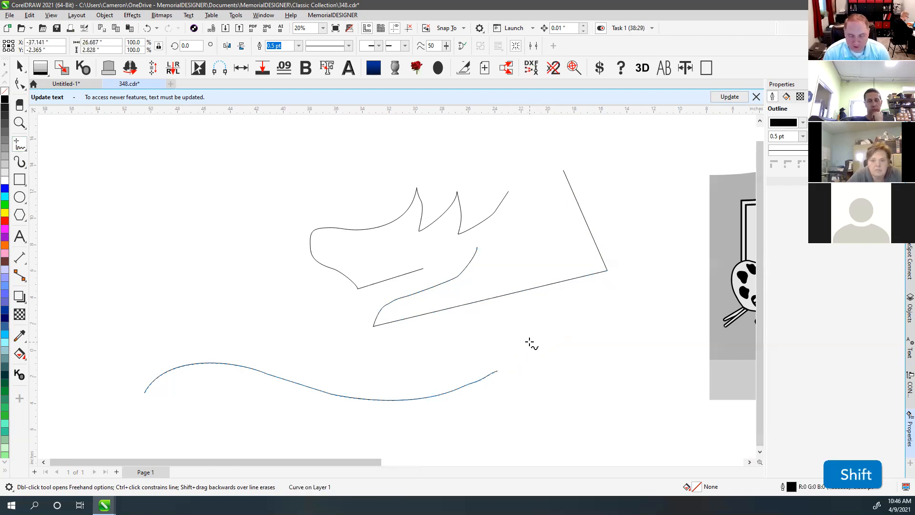
{"action": "mouse_move", "coordinate": [168, 248]}
{"action": "left_mouse_down"}
{"action": "mouse_move", "coordinate": [227, 209]}
{"action": "mouse_move", "coordinate": [309, 213]}
{"action": "mouse_move", "coordinate": [348, 235]}
{"action": "left_mouse_up"}
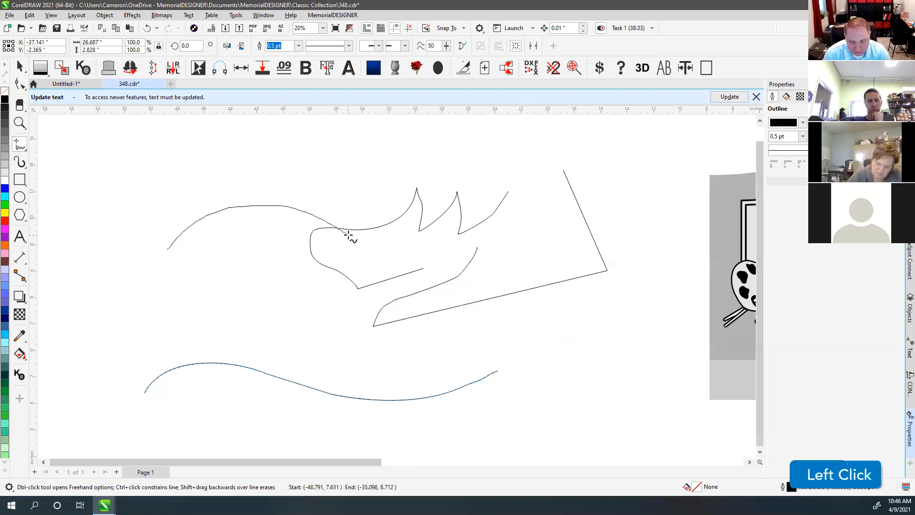
{"action": "left_click", "coordinate": [348, 235], "text": "shift"}
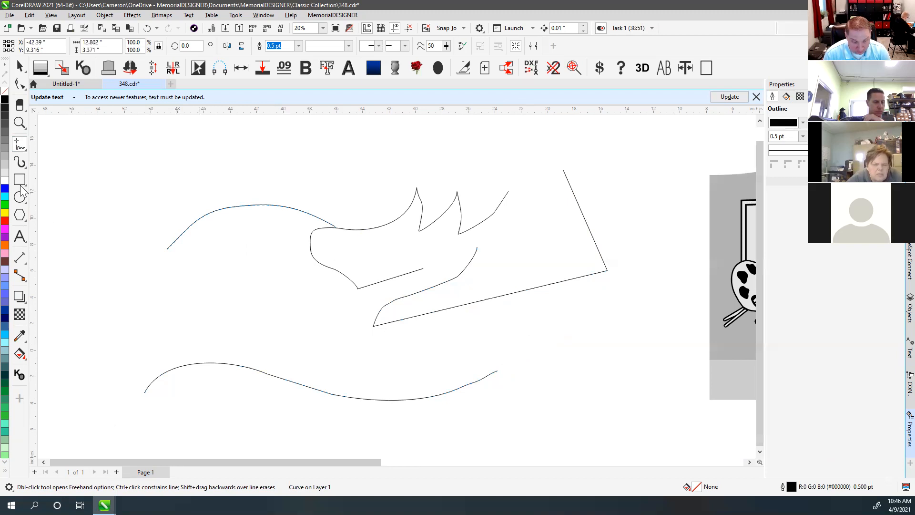
Examine the Freehand/Bézier tool options for freehand smoothing, corner threshold, straight line threshold and auto-join.
{"action": "left_click", "coordinate": [19, 146]}
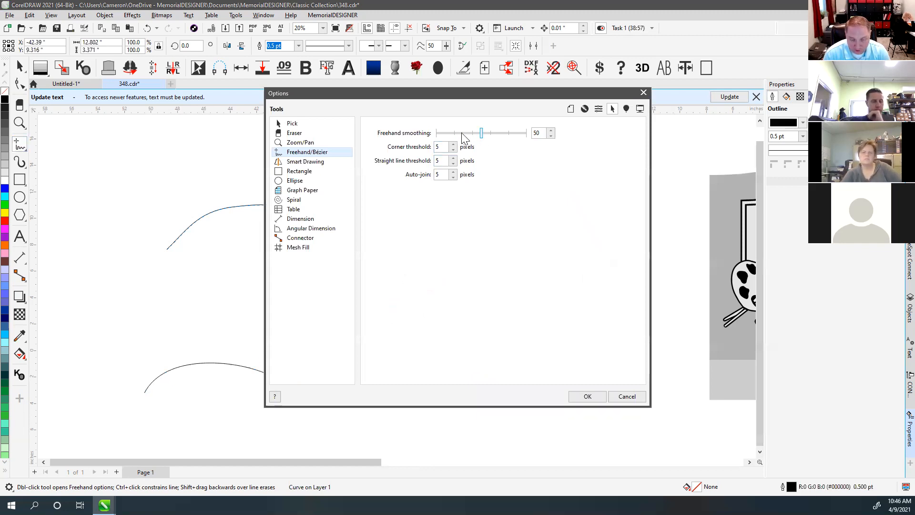
{"action": "left_click", "coordinate": [445, 149]}
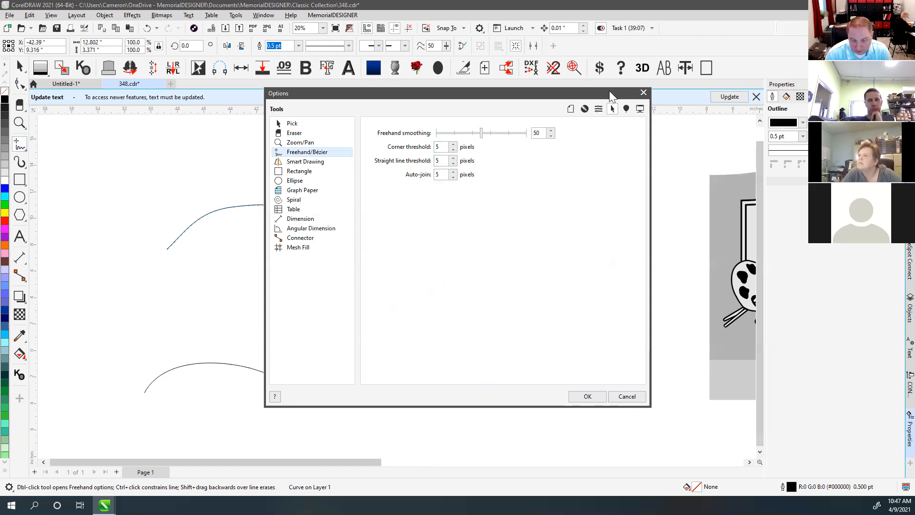
{"action": "left_click", "coordinate": [643, 92]}
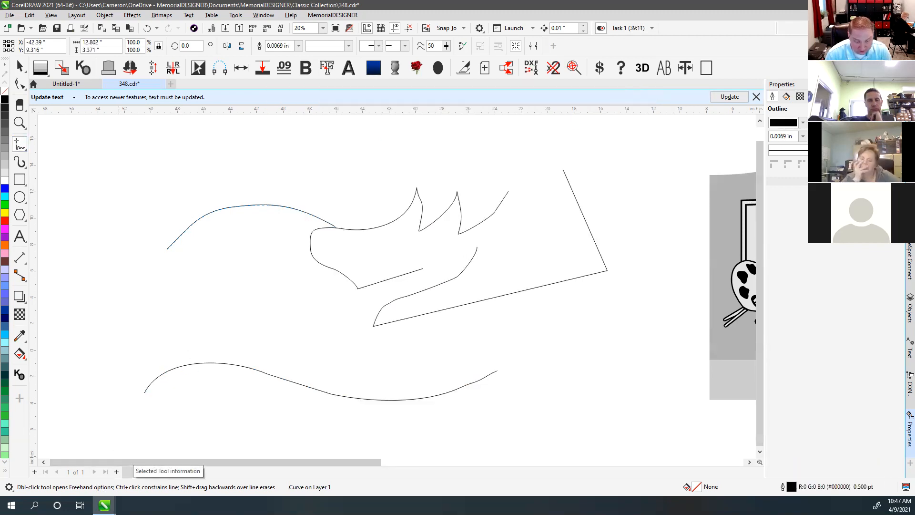
Draw a constrained horizontal straight line about 19.3 in long above the arched freehand curve.
{"action": "left_click", "coordinate": [106, 194]}
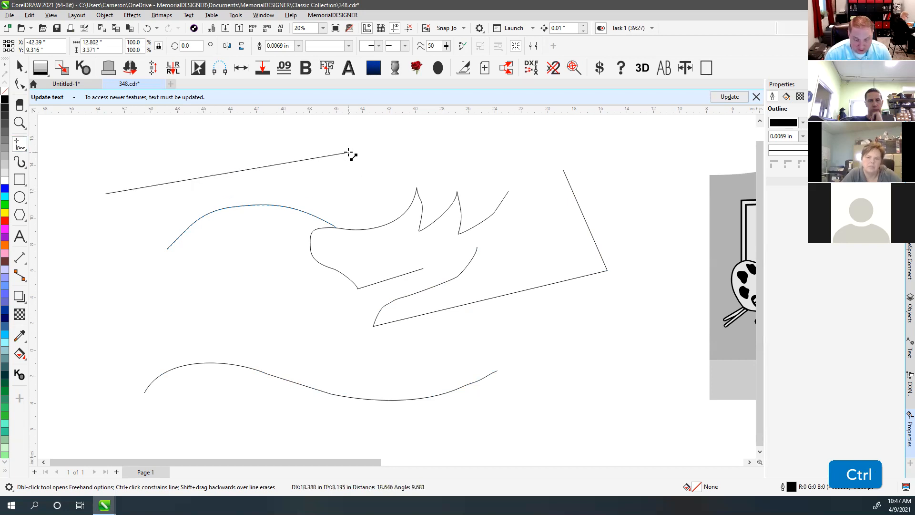
{"action": "key", "text": "ctrl"}
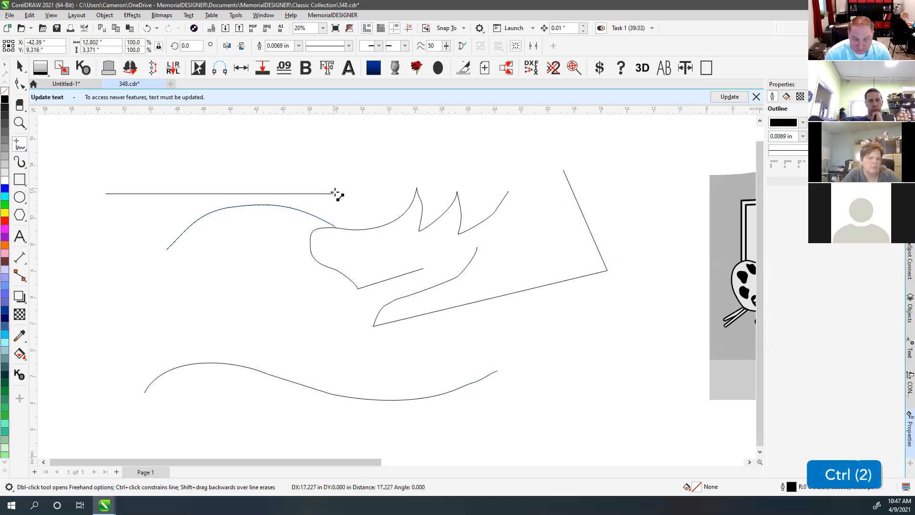
{"action": "left_click", "coordinate": [361, 188], "text": "ctrl"}
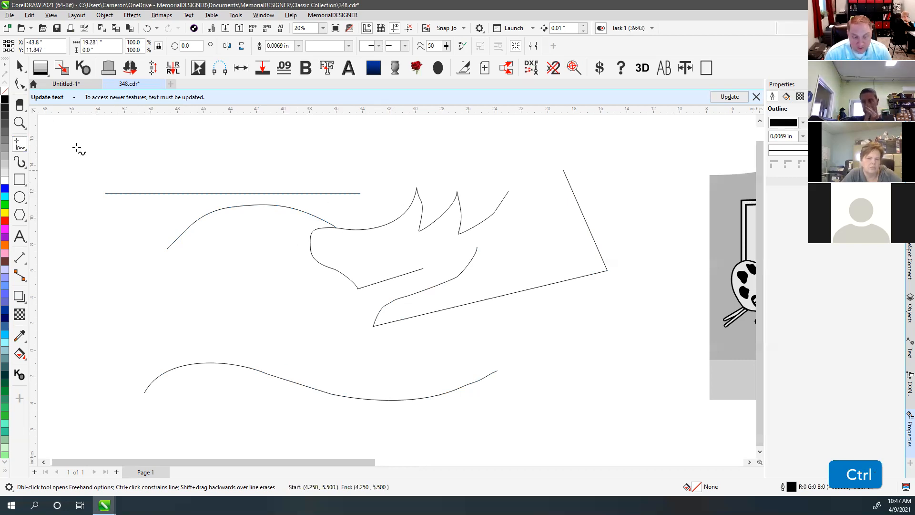
{"action": "left_click", "coordinate": [19, 67]}
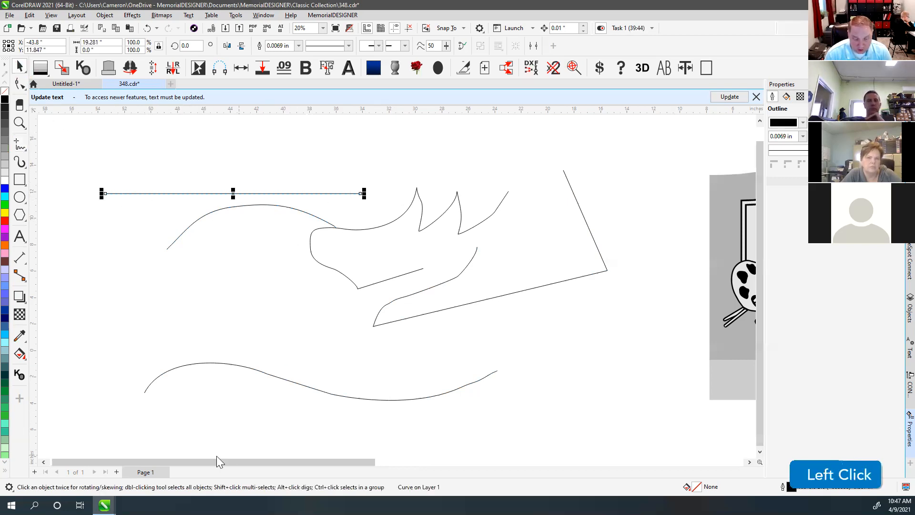
Draw a freehand arc above the spiky figure and erase its tail backwards, leaving it about 9.2 in wide and 3 in high.
{"action": "left_click", "coordinate": [19, 144]}
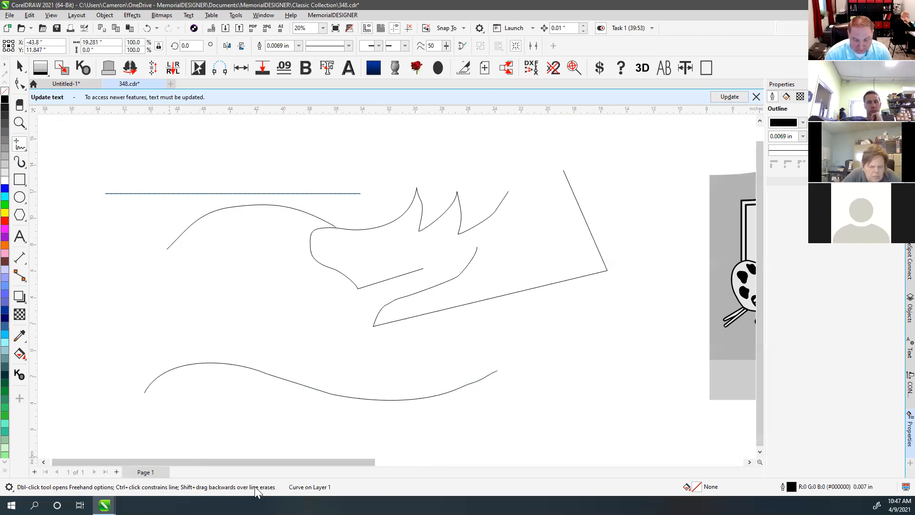
{"action": "mouse_move", "coordinate": [387, 171]}
{"action": "left_mouse_down"}
{"action": "mouse_move", "coordinate": [445, 150]}
{"action": "mouse_move", "coordinate": [571, 257]}
{"action": "mouse_move", "coordinate": [541, 224]}
{"action": "mouse_move", "coordinate": [594, 265]}
{"action": "mouse_move", "coordinate": [607, 179]}
{"action": "mouse_move", "coordinate": [607, 217]}
{"action": "left_mouse_up"}
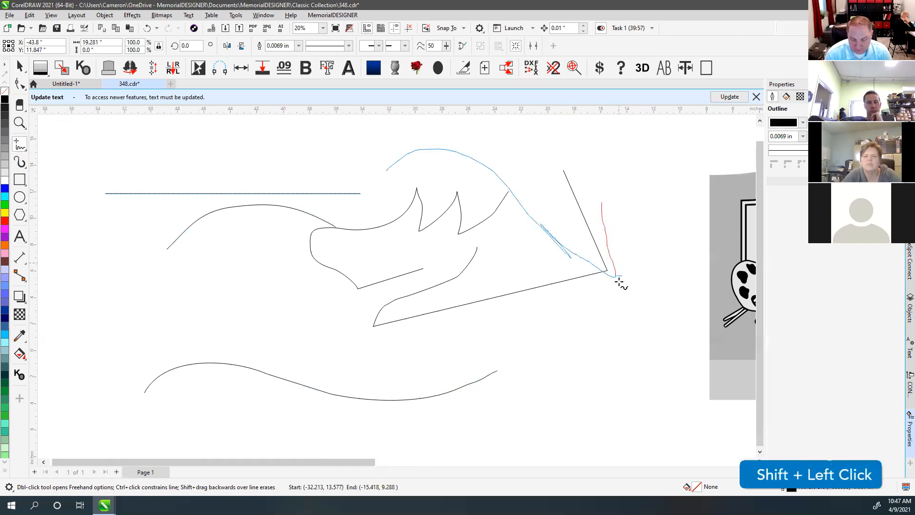
{"action": "left_click_drag", "start_coordinate": [515, 207], "coordinate": [508, 191]}
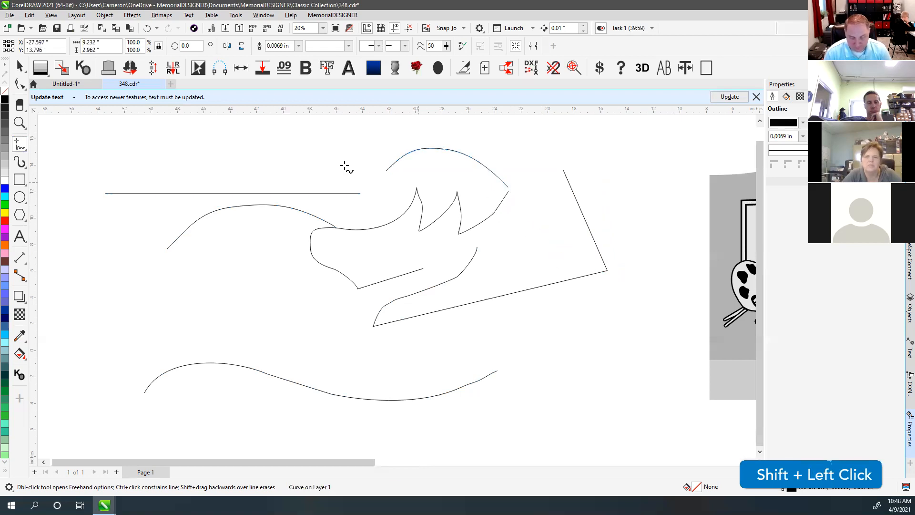
Select all the practice curves and lines beside the gray headstone and delete them.
{"action": "left_click", "coordinate": [19, 67]}
{"action": "key", "text": "F4"}
{"action": "left_click", "coordinate": [223, 199]}
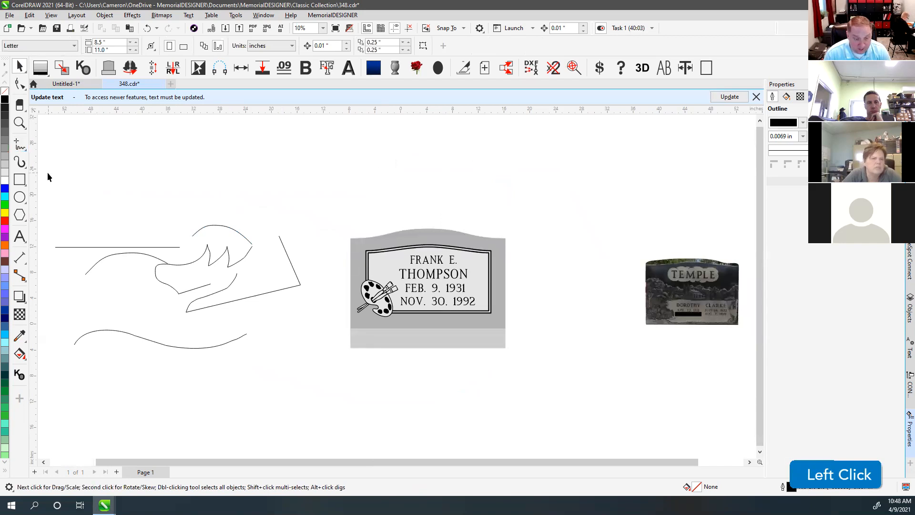
{"action": "left_click_drag", "start_coordinate": [302, 418], "coordinate": [301, 418]}
{"action": "key", "text": "Delete"}
Draw a rising diagonal 2-Point Line about 28.6 in wide and 11.2 in high in the empty area beside the headstone.
{"action": "left_click", "coordinate": [20, 148]}
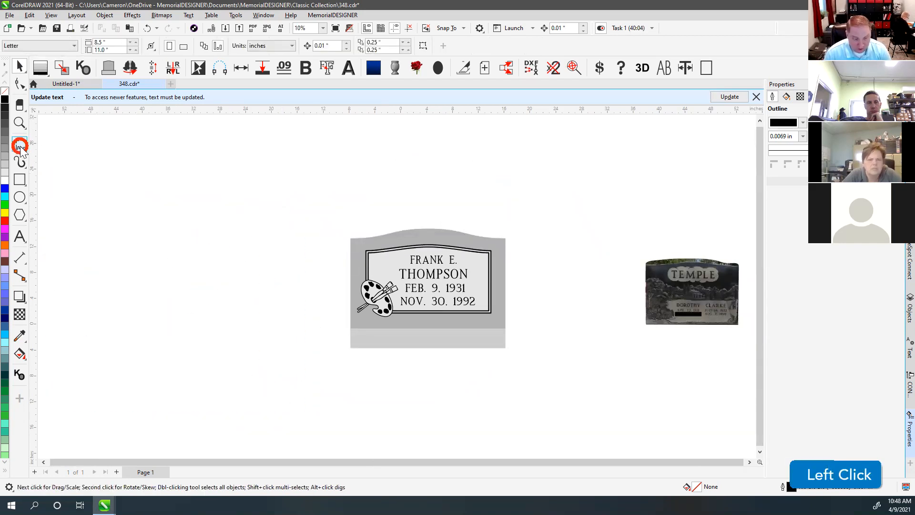
{"action": "left_click", "coordinate": [62, 158]}
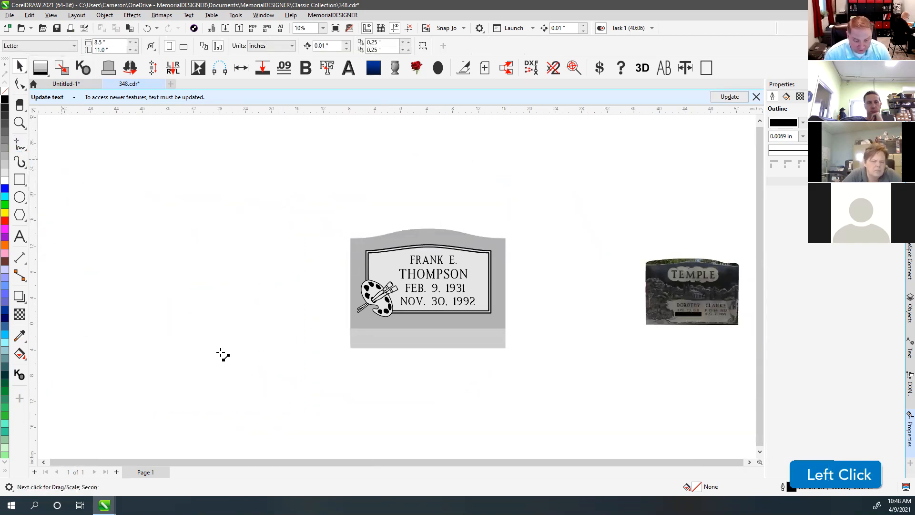
{"action": "scroll", "coordinate": [398, 287], "scroll_direction": "up", "scroll_amount": 1}
{"action": "scroll", "coordinate": [398, 287], "scroll_direction": "up", "scroll_amount": 1}
{"action": "left_click_drag", "start_coordinate": [185, 318], "coordinate": [466, 208]}
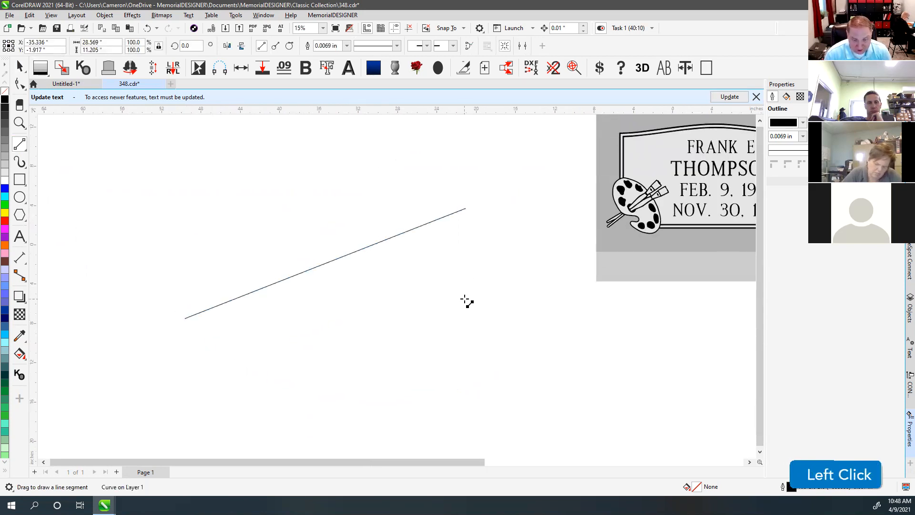
Add a crossing line joined from its lower end to the first line's upper endpoint, plus a separate line about 23.5 in wide below.
{"action": "left_click_drag", "start_coordinate": [223, 167], "coordinate": [419, 349]}
{"action": "mouse_move", "coordinate": [468, 208]}
{"action": "left_mouse_down"}
{"action": "mouse_move", "coordinate": [445, 313]}
{"action": "mouse_move", "coordinate": [417, 348]}
{"action": "left_mouse_up"}
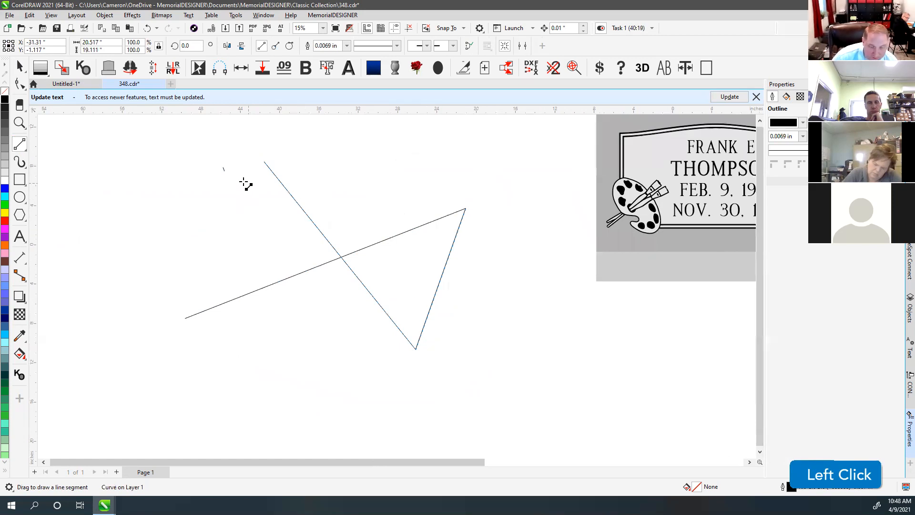
{"action": "mouse_move", "coordinate": [115, 366]}
{"action": "left_mouse_down"}
{"action": "mouse_move", "coordinate": [341, 374]}
{"action": "mouse_move", "coordinate": [345, 339]}
{"action": "left_mouse_up"}
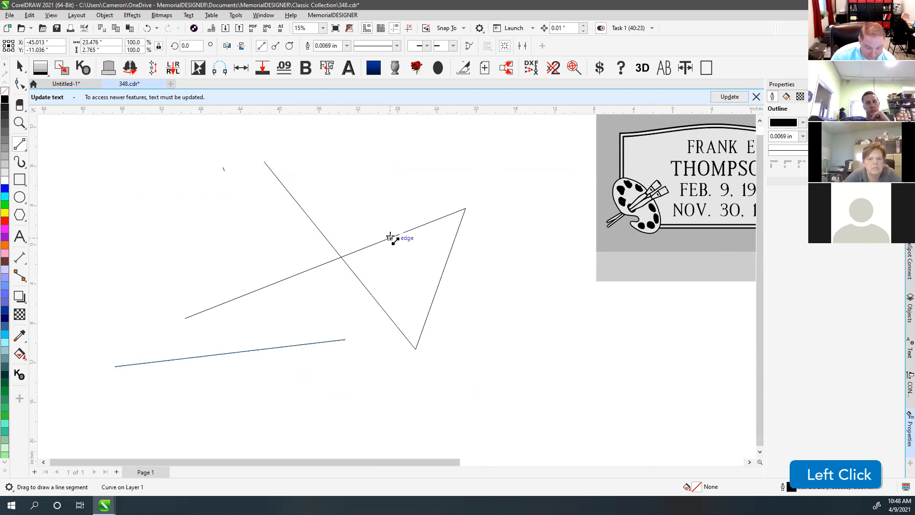
Start a Bézier path in the empty area beyond the lines with a rising straight segment followed by a curved segment ending in a smooth node.
{"action": "left_click", "coordinate": [24, 148]}
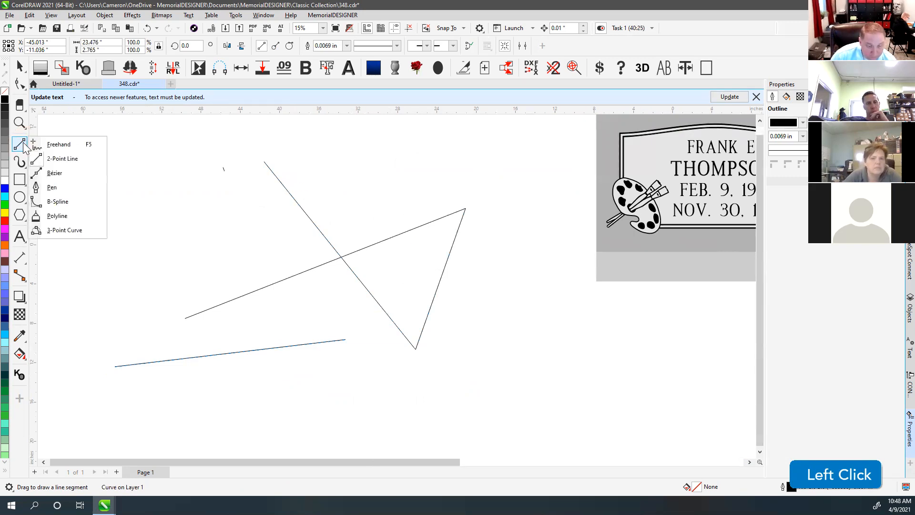
{"action": "left_click", "coordinate": [67, 173]}
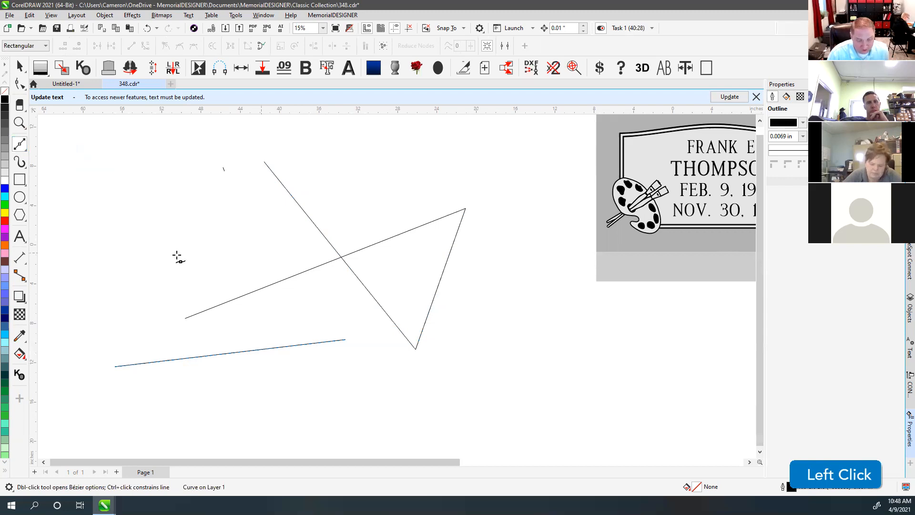
{"action": "scroll", "coordinate": [395, 293], "scroll_direction": "down", "scroll_amount": 1}
{"action": "left_click", "coordinate": [148, 325]}
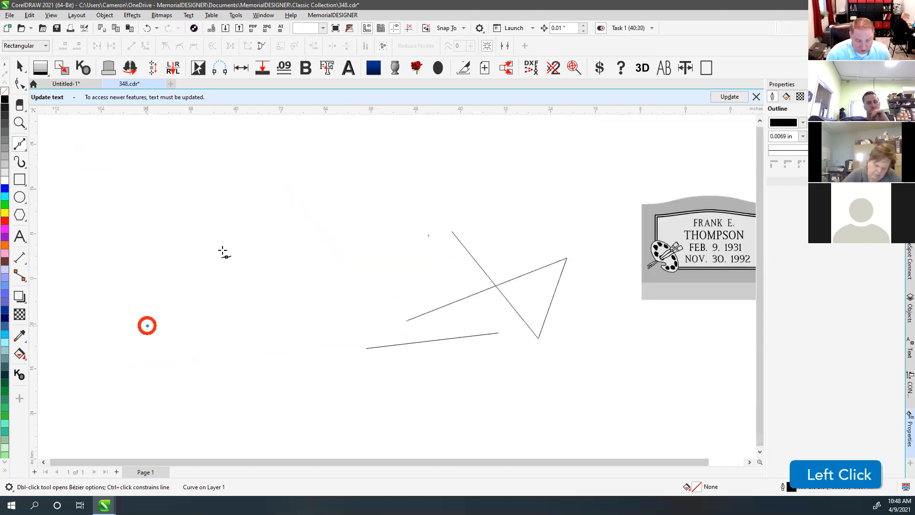
{"action": "left_click", "coordinate": [243, 266]}
{"action": "left_click_drag", "start_coordinate": [285, 240], "coordinate": [318, 243]}
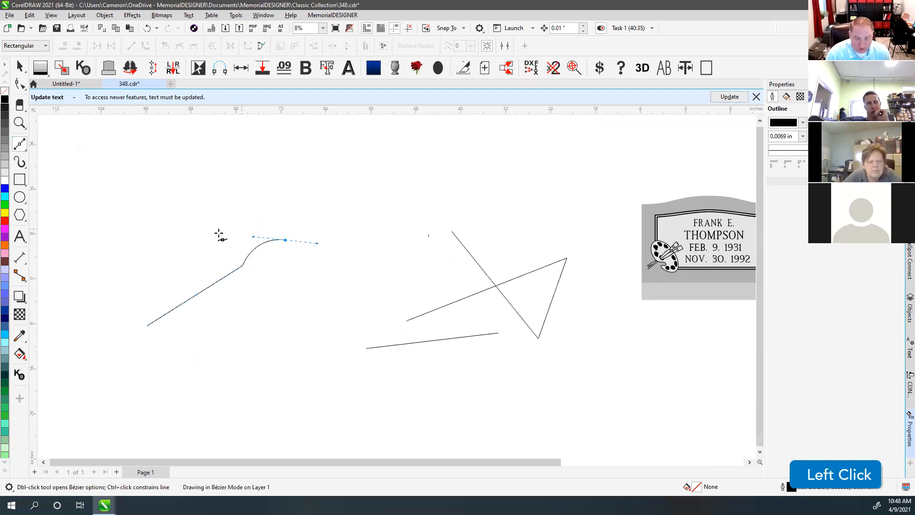
Continue the Bézier path through smooth nodes around a large outer loop and back inside it as a smaller inner loop.
{"action": "left_click_drag", "start_coordinate": [363, 296], "coordinate": [373, 329]}
{"action": "left_click_drag", "start_coordinate": [357, 360], "coordinate": [347, 377]}
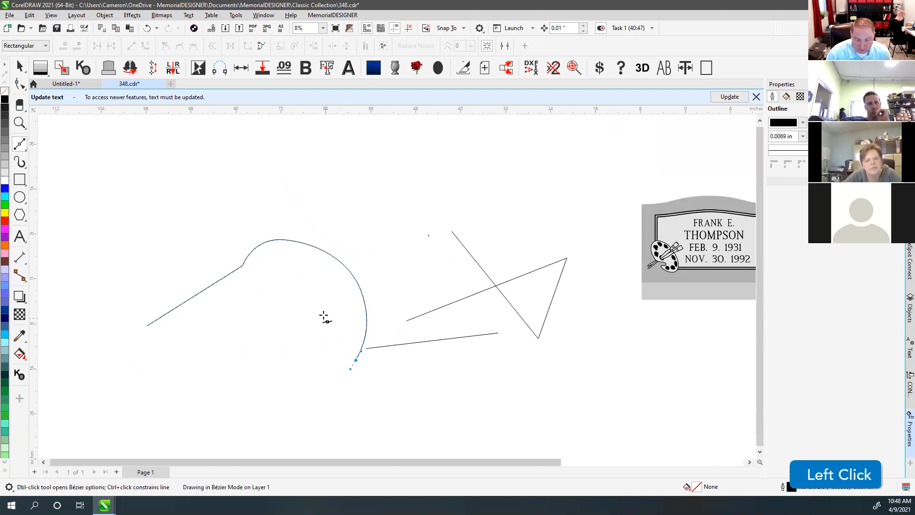
{"action": "left_click_drag", "start_coordinate": [283, 410], "coordinate": [240, 419]}
{"action": "mouse_move", "coordinate": [158, 409]}
{"action": "left_mouse_down"}
{"action": "mouse_move", "coordinate": [127, 391]}
{"action": "mouse_move", "coordinate": [97, 395]}
{"action": "left_mouse_up"}
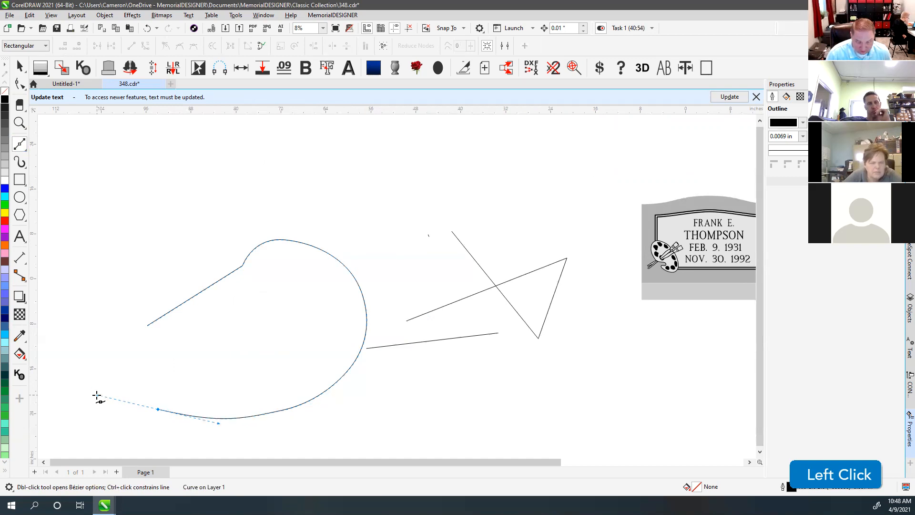
{"action": "left_click_drag", "start_coordinate": [179, 349], "coordinate": [180, 315]}
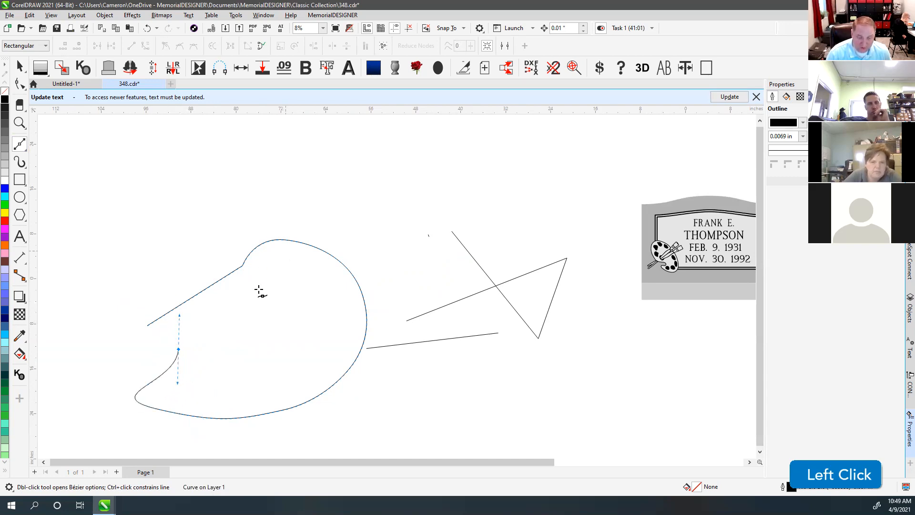
{"action": "left_click_drag", "start_coordinate": [312, 289], "coordinate": [381, 301]}
{"action": "mouse_move", "coordinate": [237, 393]}
{"action": "left_mouse_down"}
{"action": "mouse_move", "coordinate": [231, 402]}
{"action": "mouse_move", "coordinate": [204, 348]}
{"action": "mouse_move", "coordinate": [159, 367]}
{"action": "mouse_move", "coordinate": [160, 384]}
{"action": "left_mouse_up"}
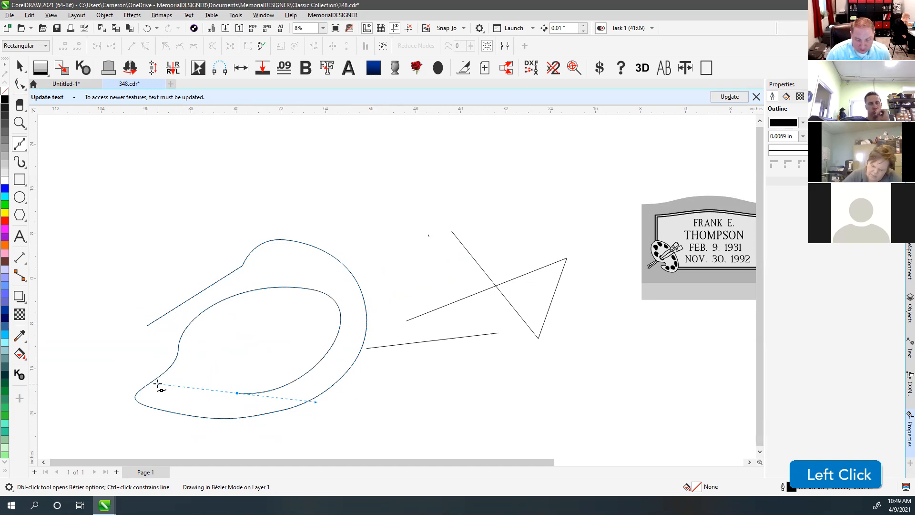
Reposition a node inside the inner loop, add a straight segment from it, and curve the path out above the outer loop.
{"action": "left_click", "coordinate": [216, 327], "text": "alt"}
{"action": "left_click", "coordinate": [239, 318], "text": "alt"}
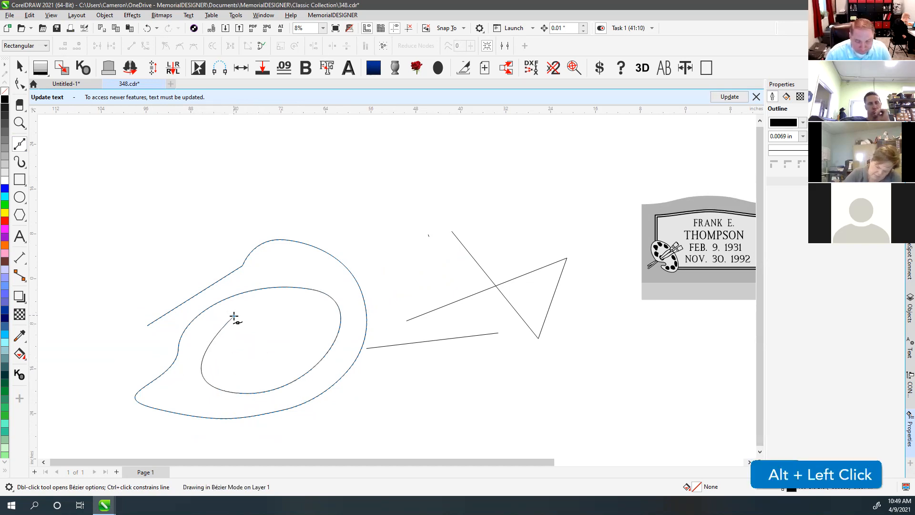
{"action": "left_click", "coordinate": [293, 341]}
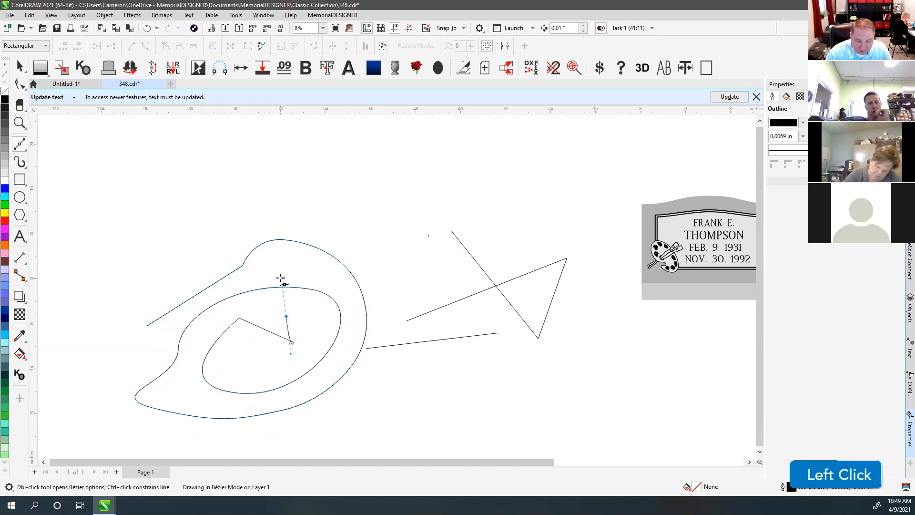
{"action": "left_click_drag", "start_coordinate": [324, 211], "coordinate": [283, 146]}
Try extending the Bézier path from its upper end toward the lines, undoing each added segment.
{"action": "left_click", "coordinate": [384, 305]}
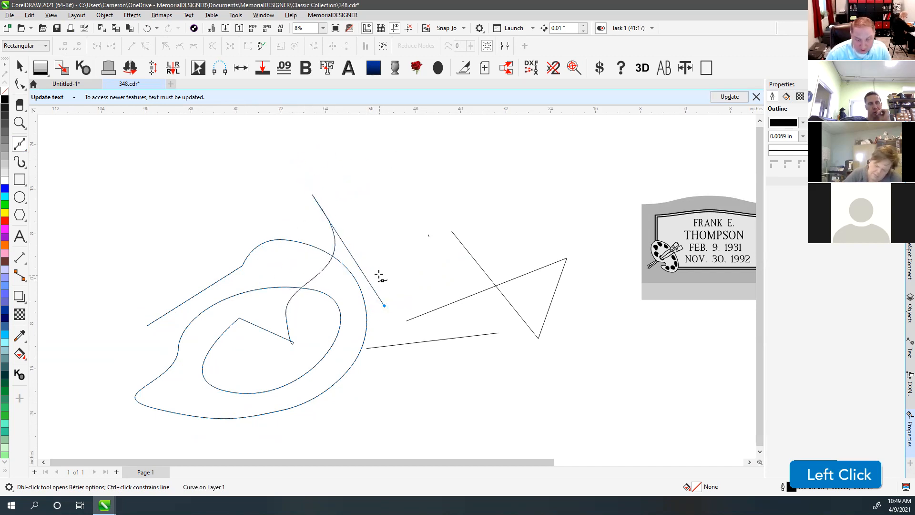
{"action": "key", "text": "ctrl+z"}
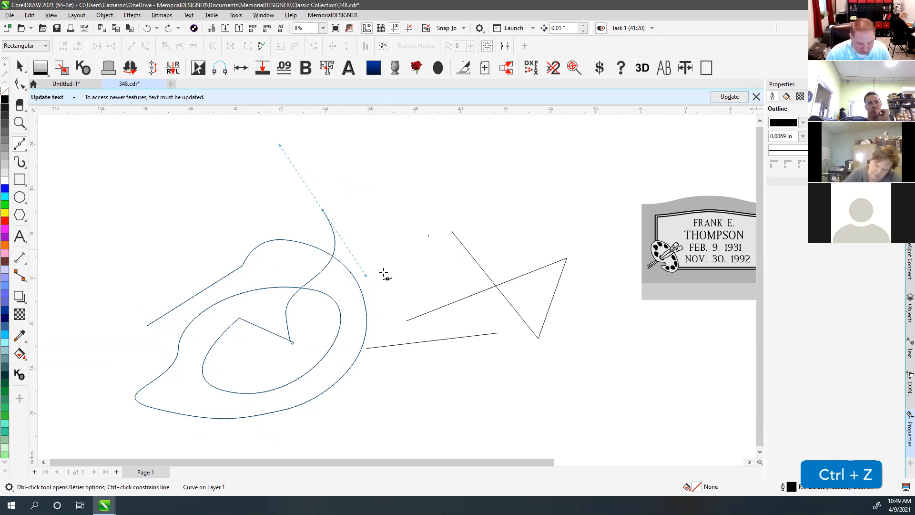
{"action": "left_click", "coordinate": [398, 301], "text": "shift"}
{"action": "key", "text": "ctrl+z"}
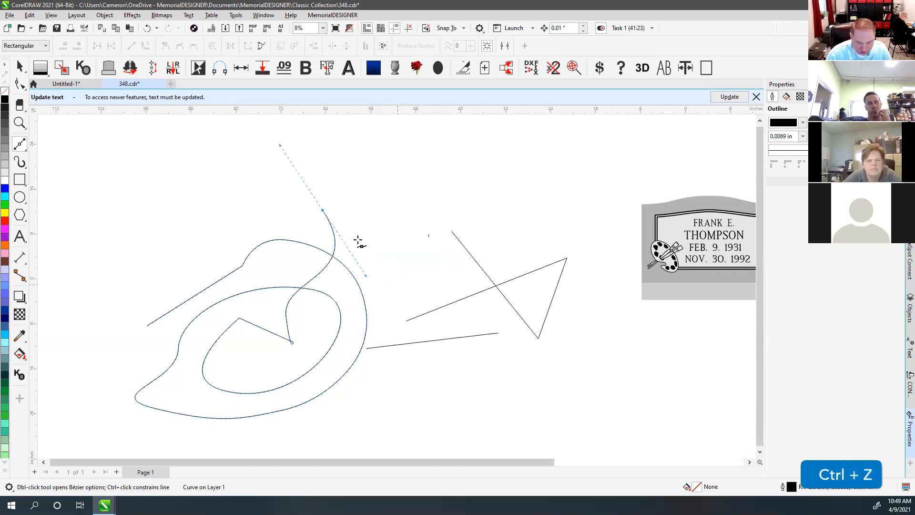
{"action": "left_click", "coordinate": [392, 276], "text": "alt"}
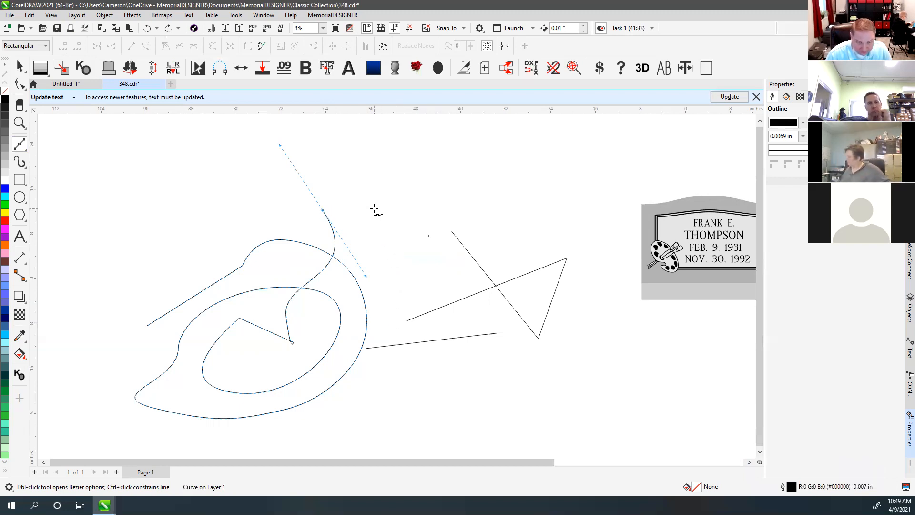
Extend the Bézier path from its upper end with mixed straight and curved segments, looping around the crossing lines and back toward the spiral.
{"action": "scroll", "coordinate": [373, 242], "scroll_direction": "up", "scroll_amount": 2}
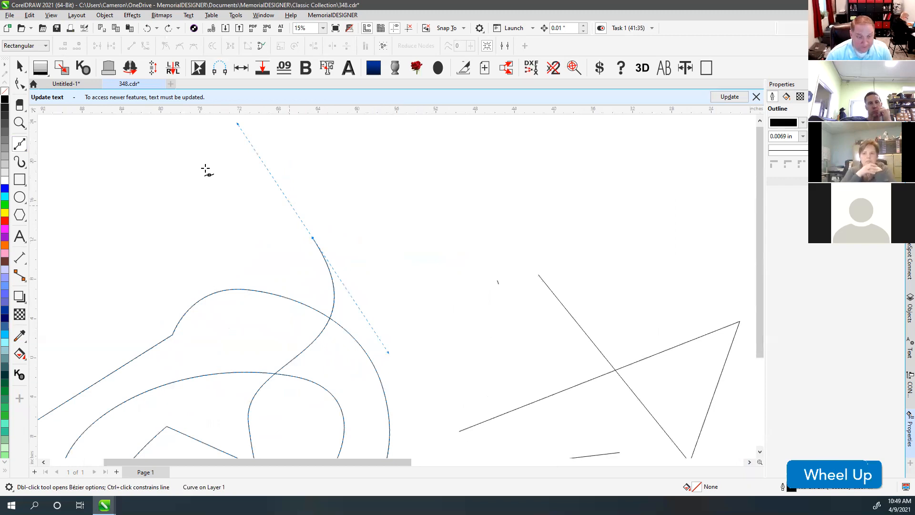
{"action": "left_click", "coordinate": [25, 149]}
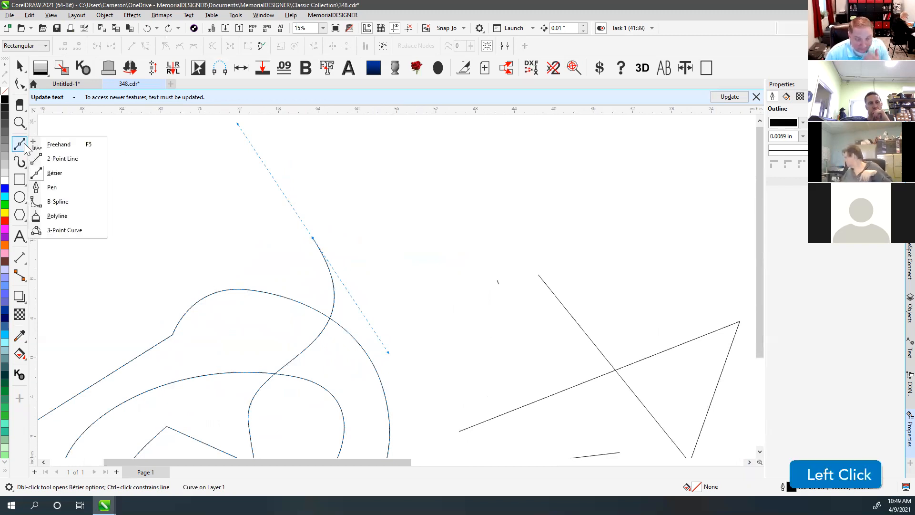
{"action": "left_click", "coordinate": [345, 218]}
{"action": "left_click", "coordinate": [541, 199]}
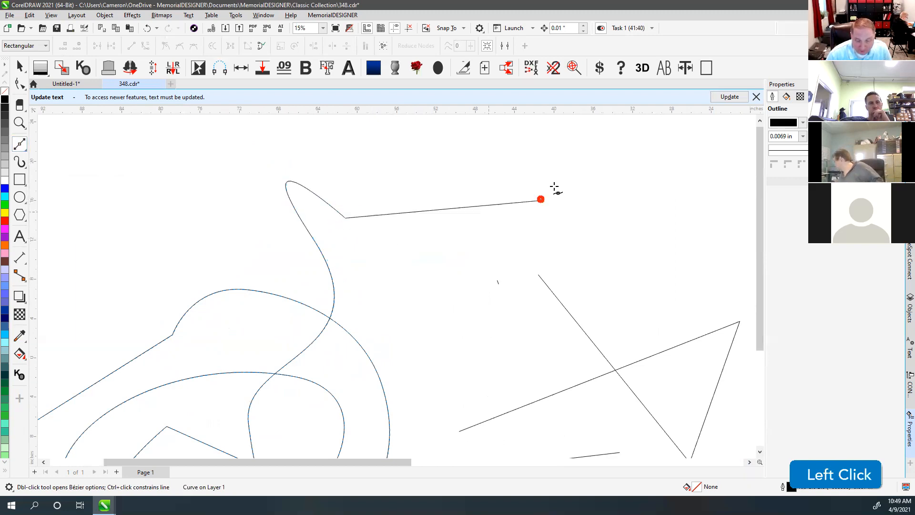
{"action": "left_click_drag", "start_coordinate": [633, 287], "coordinate": [640, 321]}
{"action": "left_click", "coordinate": [519, 359]}
{"action": "left_click", "coordinate": [407, 280]}
{"action": "left_click_drag", "start_coordinate": [316, 303], "coordinate": [286, 298]}
Loop the Bézier path over the spiral and finish with straight segments, making it about 66.8 in wide and 46.3 in high overall.
{"action": "left_click", "coordinate": [138, 206]}
{"action": "left_click", "coordinate": [74, 268]}
{"action": "left_click", "coordinate": [113, 341]}
{"action": "left_click", "coordinate": [249, 378]}
{"action": "left_click_drag", "start_coordinate": [417, 387], "coordinate": [435, 380]}
{"action": "left_click", "coordinate": [443, 169]}
{"action": "left_click", "coordinate": [197, 149]}
Select the whole Bézier curve and delete it.
{"action": "left_click", "coordinate": [19, 72]}
{"action": "left_click", "coordinate": [225, 175]}
{"action": "left_click", "coordinate": [202, 150]}
{"action": "key", "text": "Delete"}
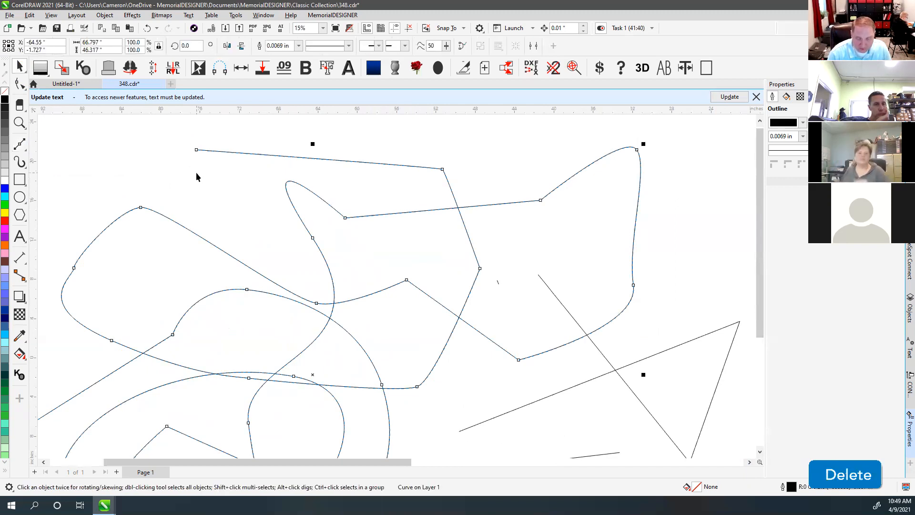
Draw a Pen path that rises in a smooth wave, rounds the far side by the crossing lines and runs back underneath.
{"action": "left_click", "coordinate": [19, 146]}
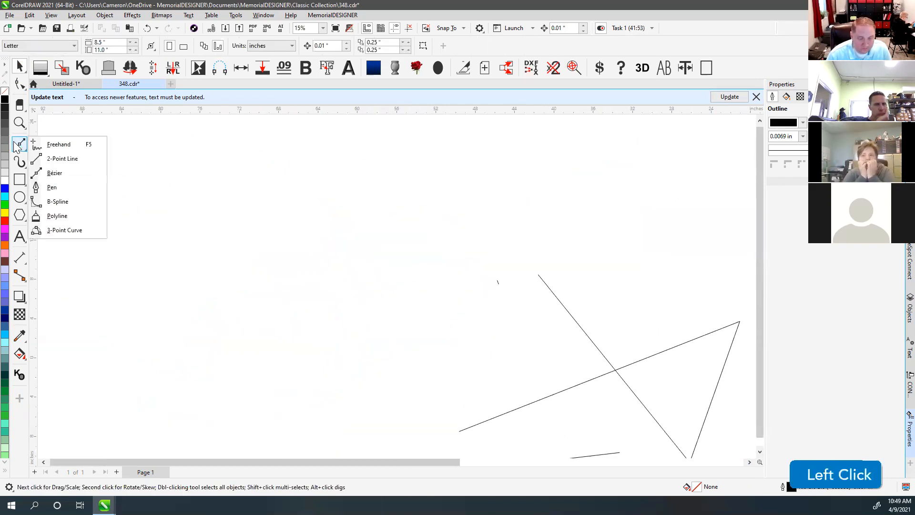
{"action": "left_click", "coordinate": [52, 187]}
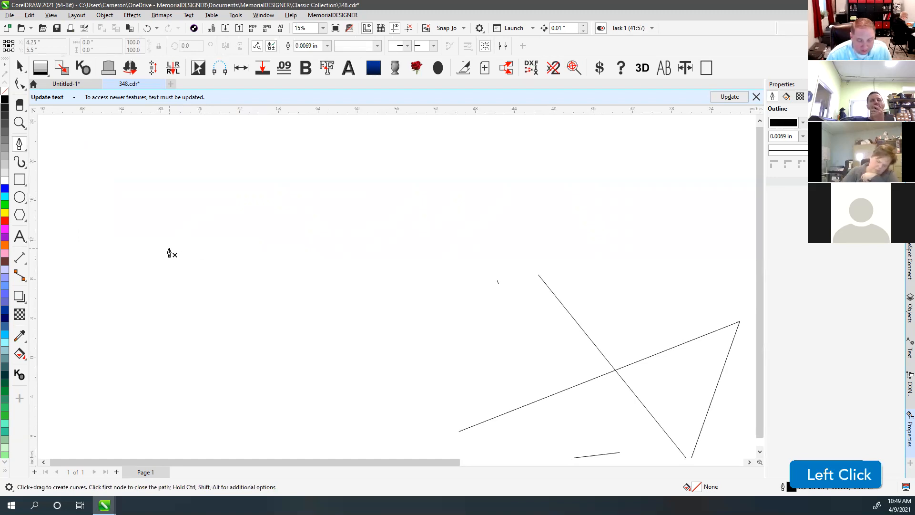
{"action": "left_click_drag", "start_coordinate": [347, 265], "coordinate": [338, 247]}
{"action": "left_click_drag", "start_coordinate": [378, 189], "coordinate": [439, 159]}
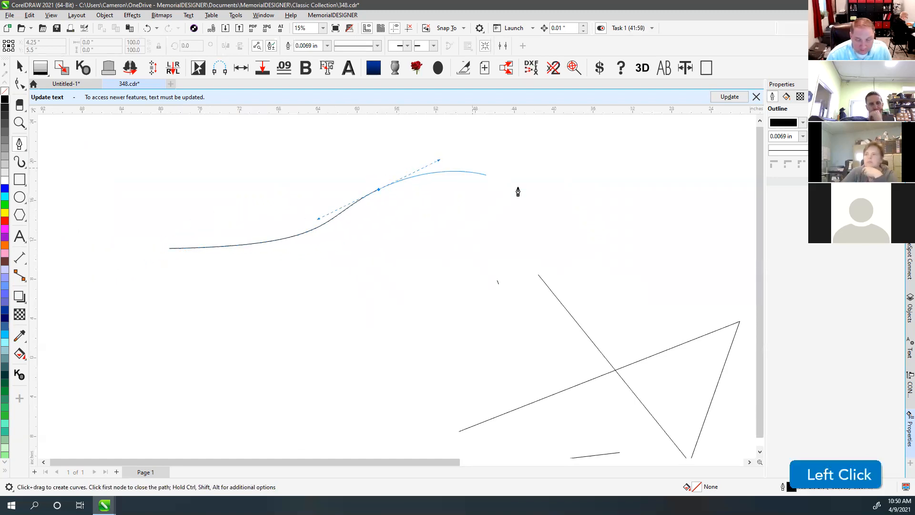
{"action": "left_click_drag", "start_coordinate": [536, 194], "coordinate": [562, 213]}
{"action": "left_click_drag", "start_coordinate": [543, 361], "coordinate": [483, 392]}
{"action": "left_click_drag", "start_coordinate": [347, 415], "coordinate": [269, 415]}
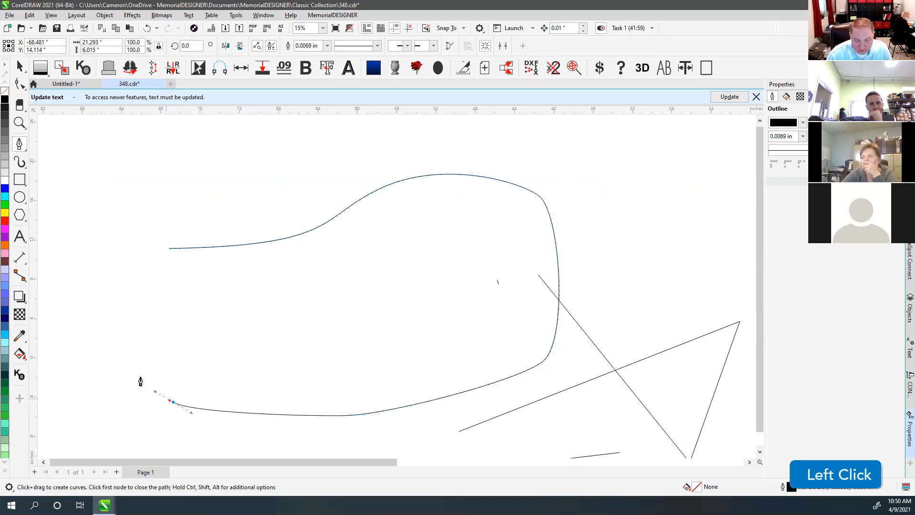
Continue the Pen path up around its open side and over the wave, rising to a sharp peak, dipping, and curving back up into a hook.
{"action": "left_click_drag", "start_coordinate": [162, 221], "coordinate": [202, 217]}
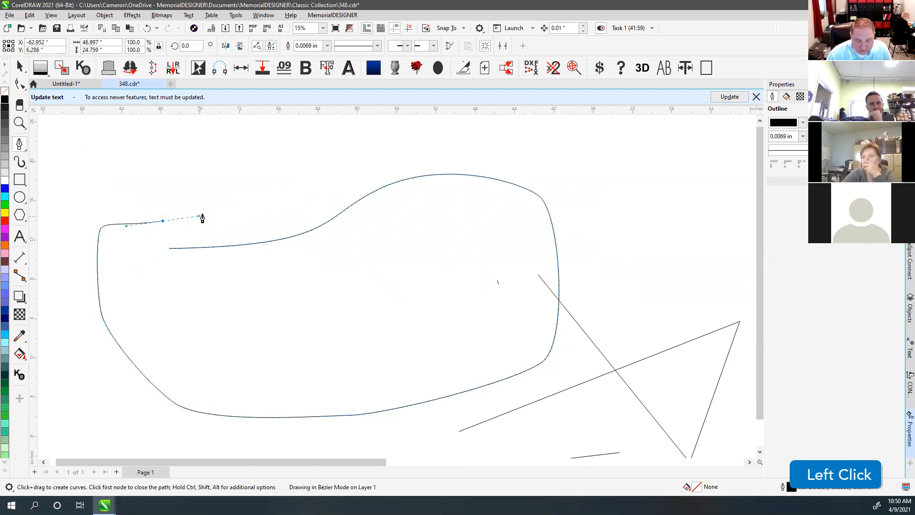
{"action": "left_click_drag", "start_coordinate": [287, 157], "coordinate": [482, 165]}
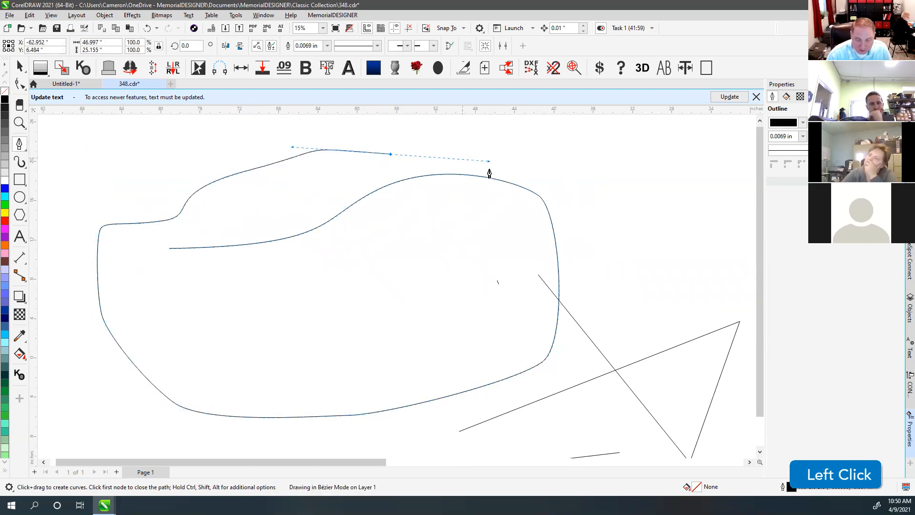
{"action": "scroll", "coordinate": [397, 291], "scroll_direction": "down", "scroll_amount": 1}
{"action": "scroll", "coordinate": [397, 291], "scroll_direction": "down", "scroll_amount": 1}
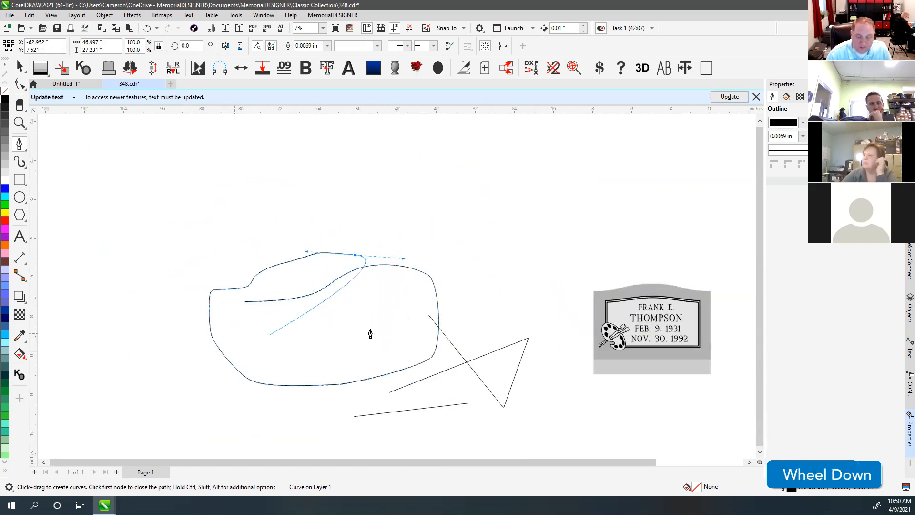
{"action": "left_click", "coordinate": [413, 191]}
{"action": "left_click_drag", "start_coordinate": [458, 248], "coordinate": [467, 296]}
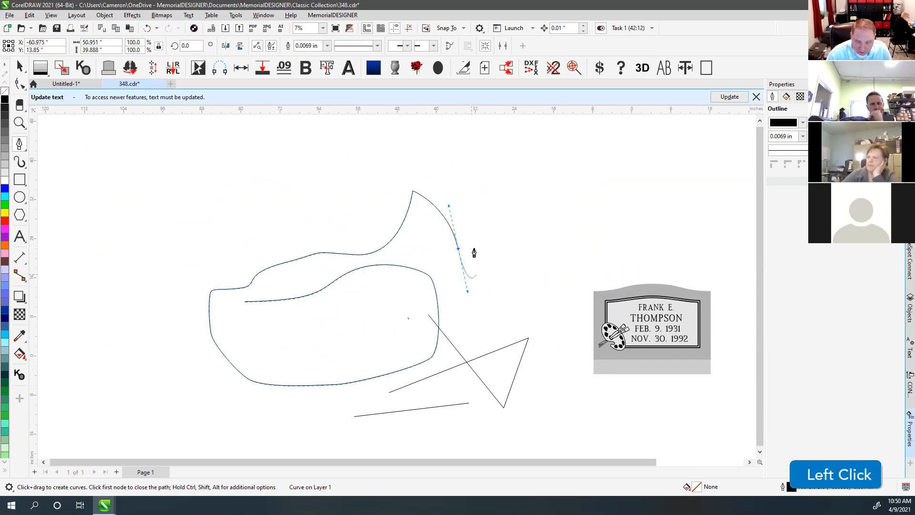
{"action": "left_click", "coordinate": [508, 300]}
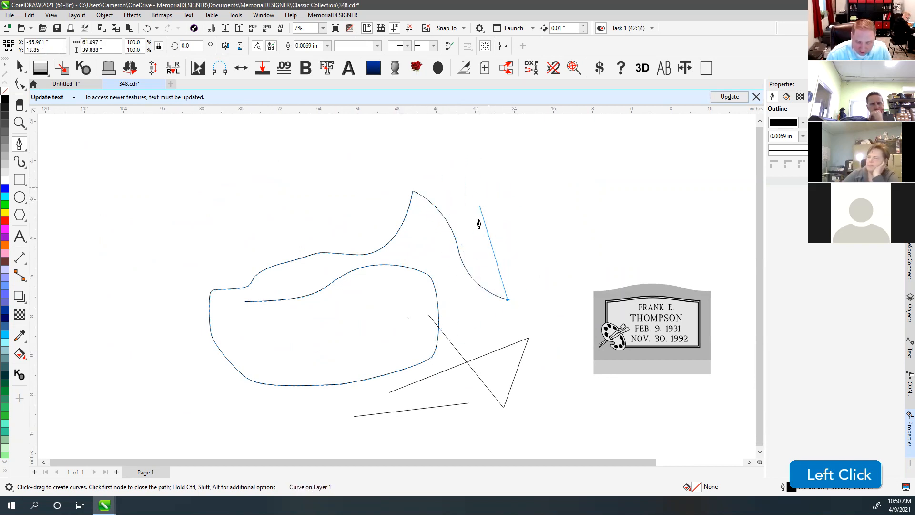
{"action": "mouse_move", "coordinate": [506, 212]}
{"action": "left_mouse_down"}
{"action": "mouse_move", "coordinate": [487, 214]}
{"action": "mouse_move", "coordinate": [523, 199]}
{"action": "mouse_move", "coordinate": [555, 204]}
{"action": "mouse_move", "coordinate": [570, 181]}
{"action": "left_mouse_up"}
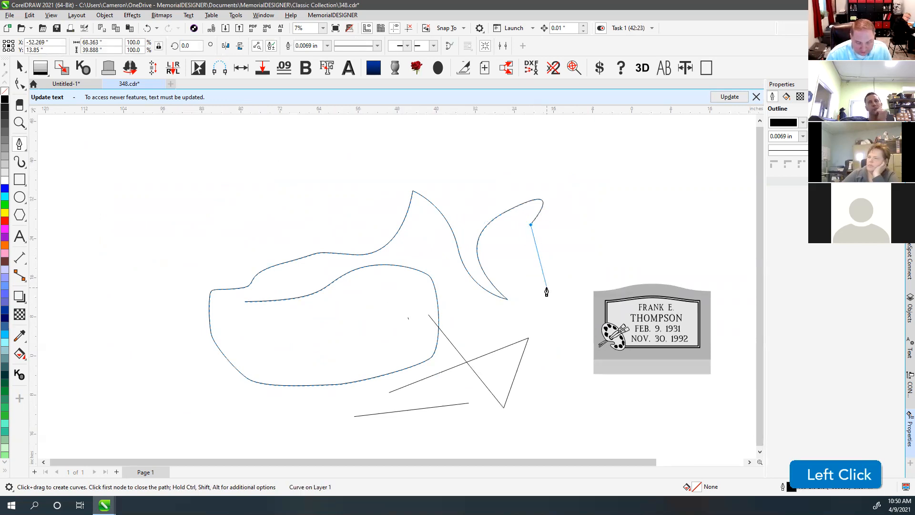
Add straight Pen segments above the shapes, curve around the open side and end the path, making it about 88.2 in wide and 51.9 in high.
{"action": "key", "text": "ctrl"}
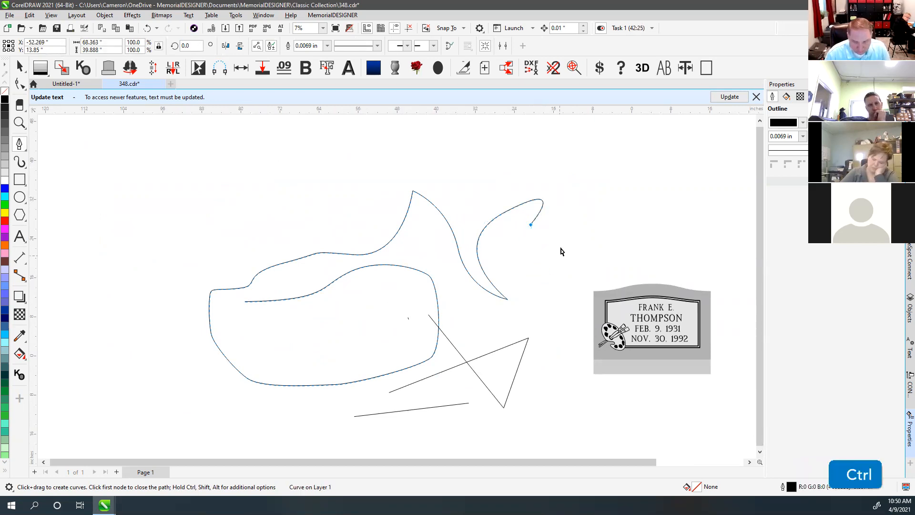
{"action": "key", "text": "shift"}
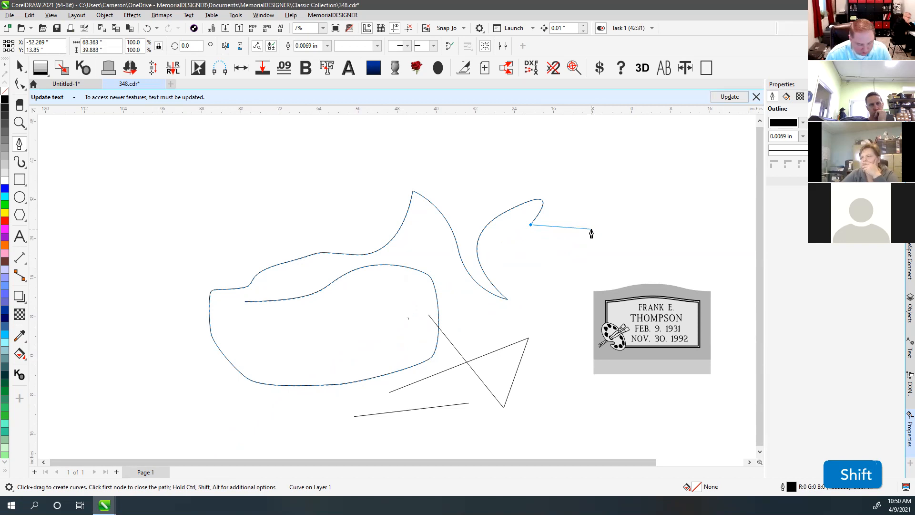
{"action": "left_click", "coordinate": [576, 228], "text": "alt"}
{"action": "left_click", "coordinate": [600, 148], "text": "alt"}
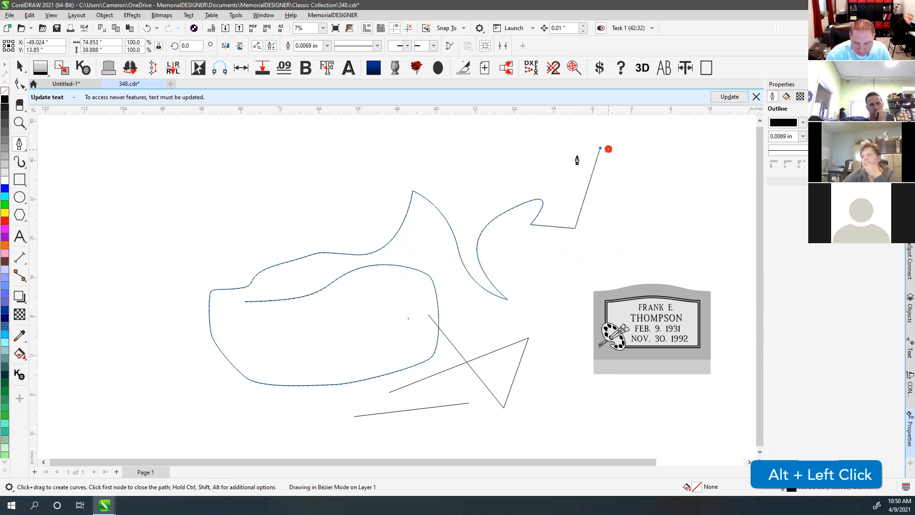
{"action": "left_click", "coordinate": [502, 133], "text": "alt"}
{"action": "left_click", "coordinate": [461, 179], "text": "alt"}
{"action": "left_click", "coordinate": [303, 148], "text": "alt"}
{"action": "left_click_drag", "start_coordinate": [176, 212], "coordinate": [157, 284]}
{"action": "left_click_drag", "start_coordinate": [169, 385], "coordinate": [140, 379]}
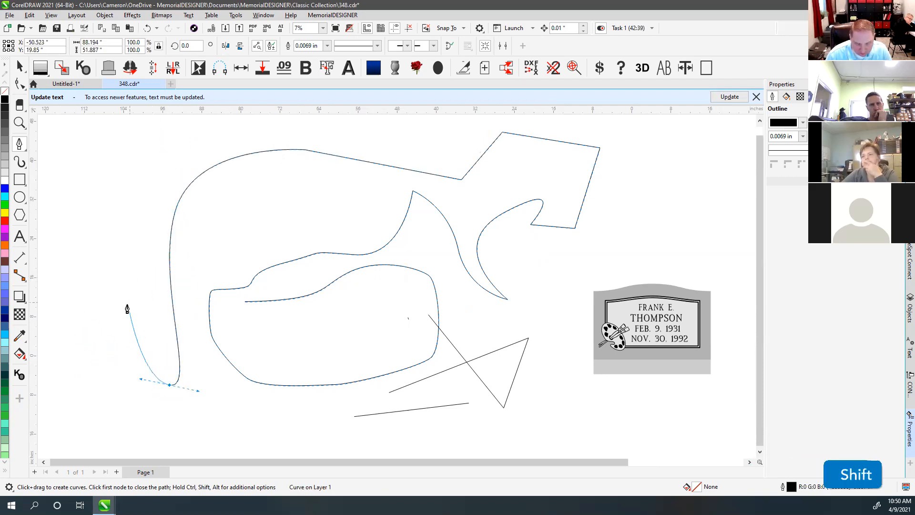
{"action": "left_click", "coordinate": [151, 396], "text": "ctrl"}
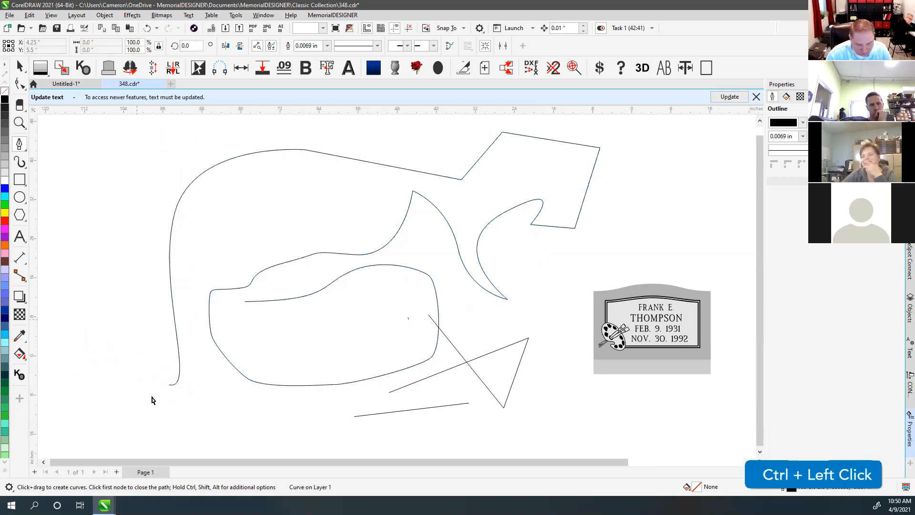
Draw an open zigzag of three straight Pen segments beneath the large curve, about 38.3 in wide and 8.1 in high.
{"action": "left_click", "coordinate": [144, 403]}
{"action": "left_click_drag", "start_coordinate": [215, 391], "coordinate": [254, 443]}
{"action": "left_click", "coordinate": [271, 430]}
{"action": "double_click", "coordinate": [331, 401]}
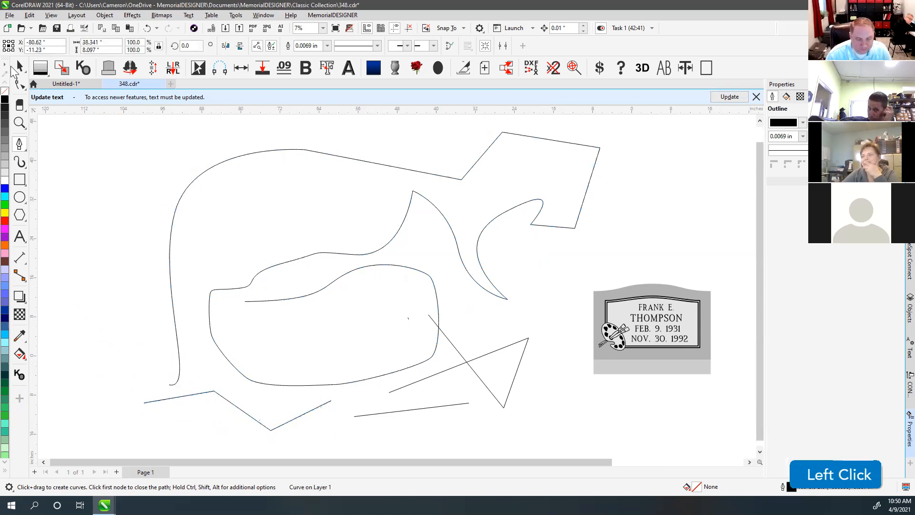
Draw a looping B-Spline curve above the wave shape, clamping a control point inside the loop to form a sharp corner.
{"action": "left_click", "coordinate": [24, 150]}
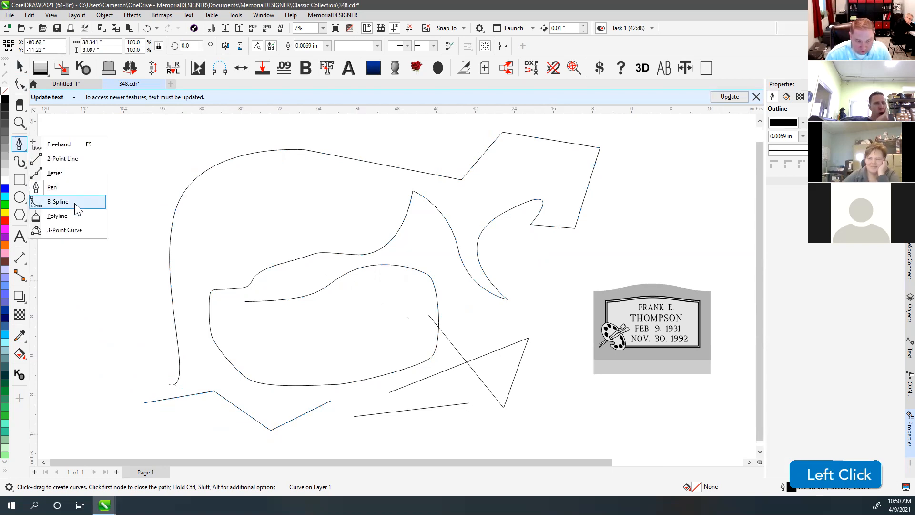
{"action": "left_click", "coordinate": [58, 201]}
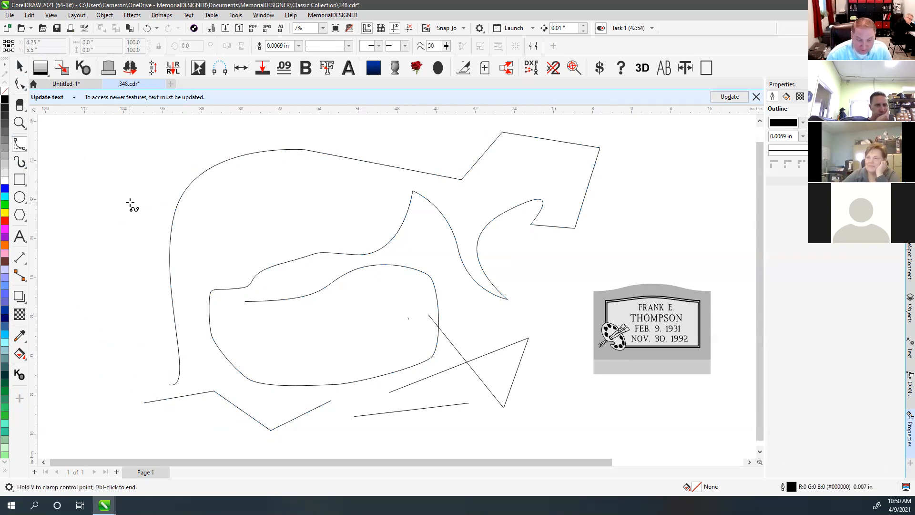
{"action": "left_click", "coordinate": [214, 248]}
{"action": "left_click", "coordinate": [370, 189]}
{"action": "left_click", "coordinate": [196, 174]}
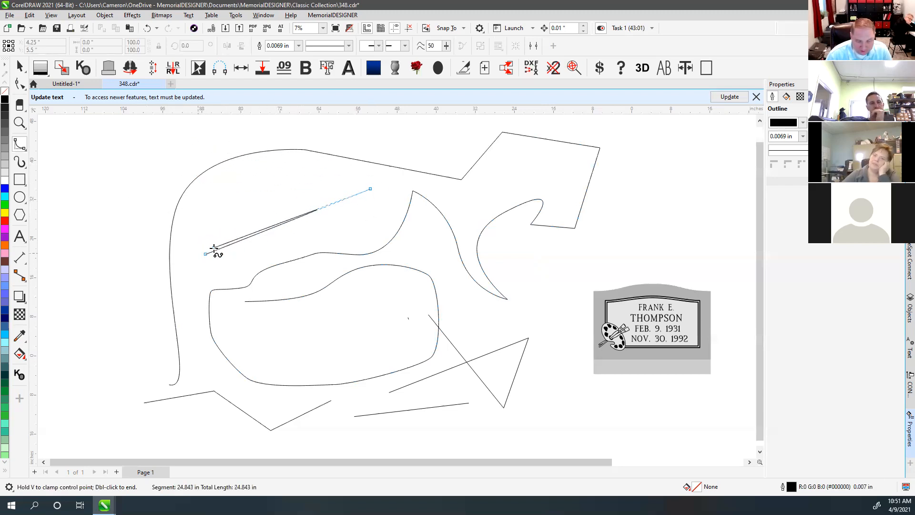
{"action": "left_click", "coordinate": [214, 138]}
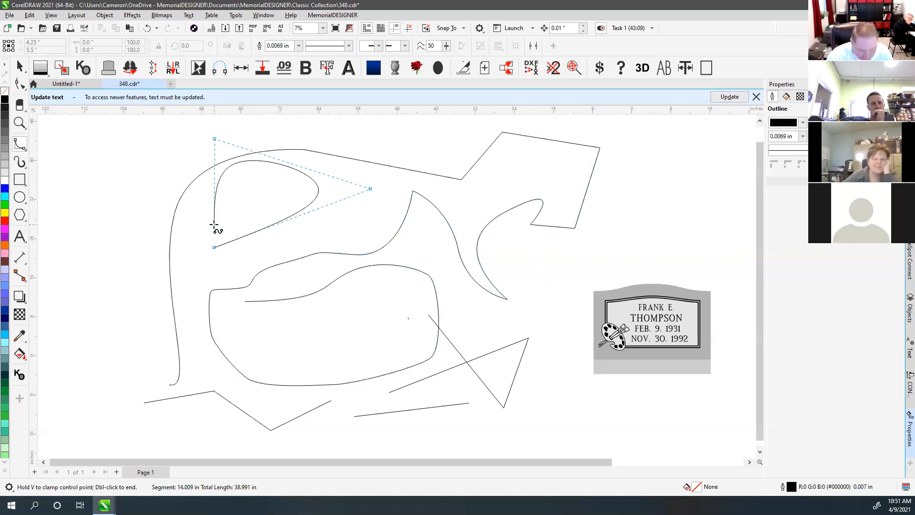
{"action": "key", "text": "v"}
{"action": "left_click", "coordinate": [142, 173]}
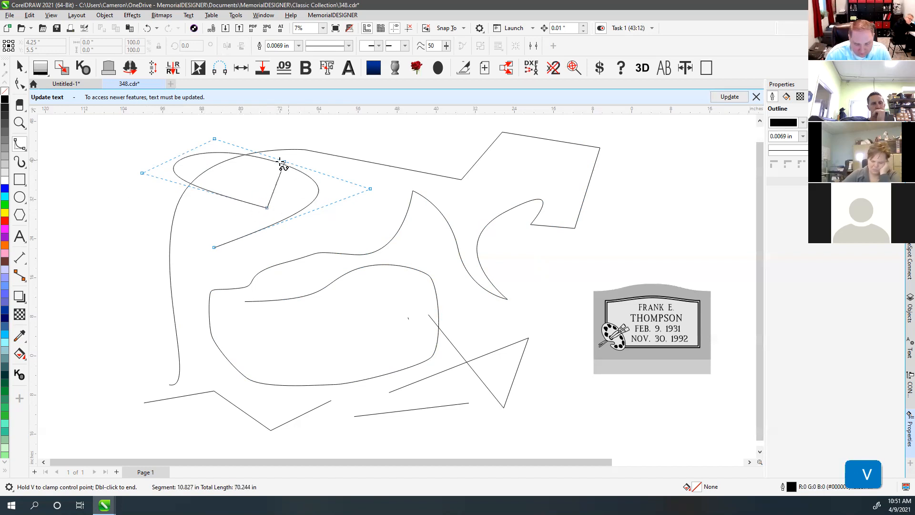
Extend the open B-spline with a clamped corner, two smooth control points and a clamped corner beyond the loop's left side.
{"action": "left_click", "coordinate": [253, 170]}
{"action": "left_click", "coordinate": [297, 201]}
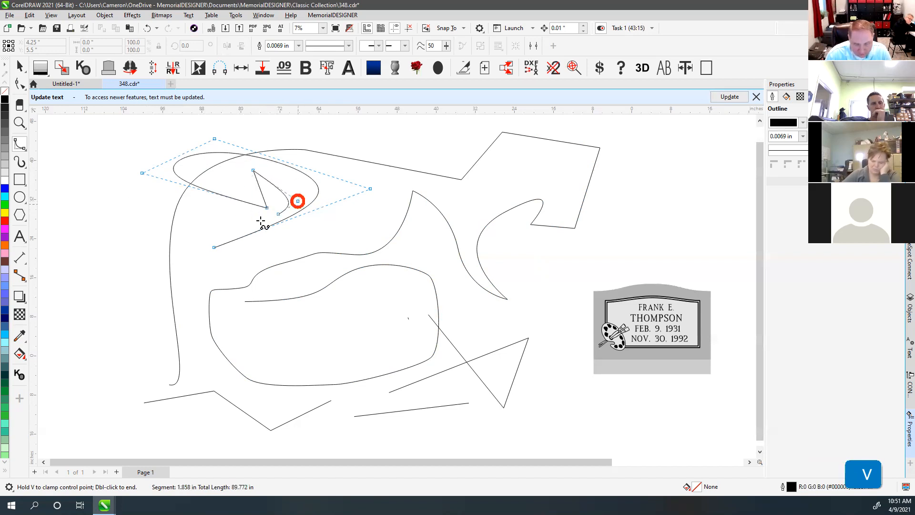
{"action": "left_click", "coordinate": [179, 248]}
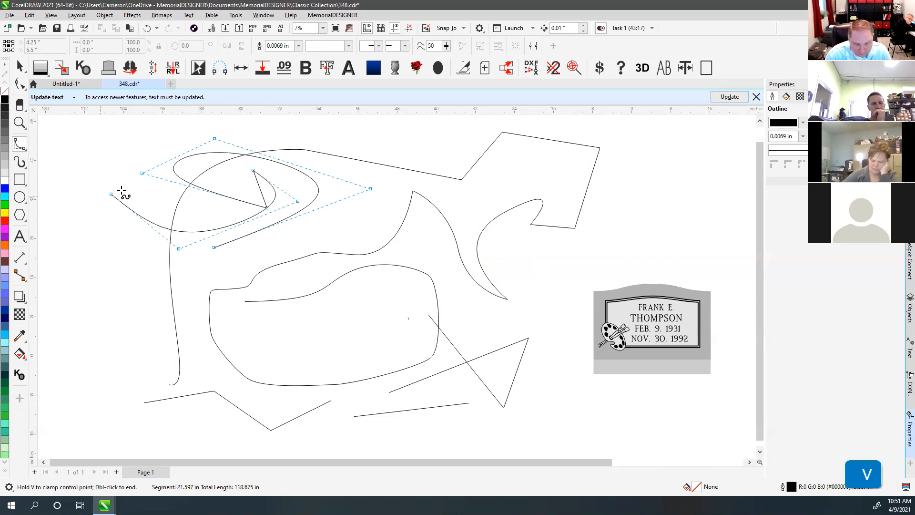
{"action": "left_click", "coordinate": [103, 209]}
Continue the B-spline with a zigzag of straight segments between clamped control points across the other practice curves.
{"action": "left_click", "coordinate": [182, 202]}
{"action": "left_click", "coordinate": [226, 333]}
{"action": "left_click", "coordinate": [347, 330]}
{"action": "left_click", "coordinate": [456, 254]}
{"action": "left_click", "coordinate": [411, 166]}
{"action": "left_click", "coordinate": [368, 254]}
{"action": "left_click", "coordinate": [304, 294]}
{"action": "left_click", "coordinate": [254, 267]}
{"action": "left_click", "coordinate": [133, 324]}
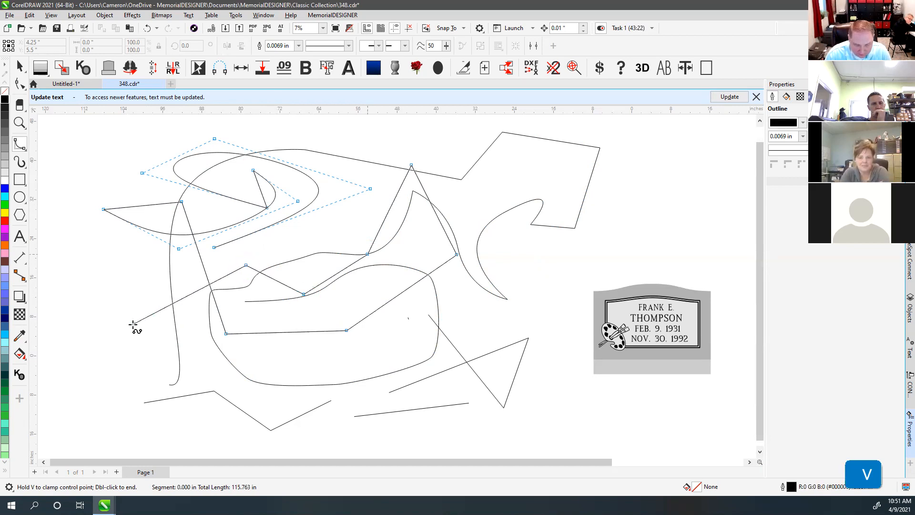
End the B-spline with a smooth loop through three control points and finish the curve inside the practice drawing.
{"action": "left_click", "coordinate": [182, 401]}
{"action": "left_click", "coordinate": [381, 352]}
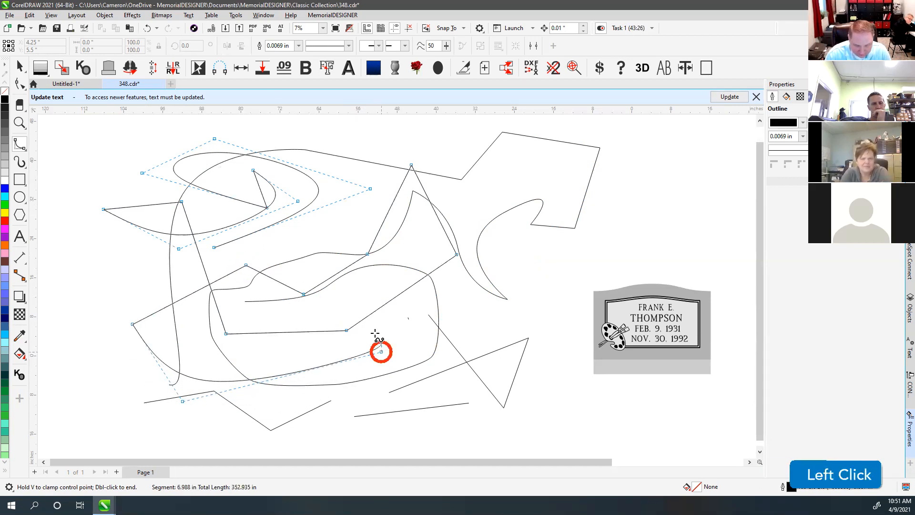
{"action": "left_click", "coordinate": [244, 277]}
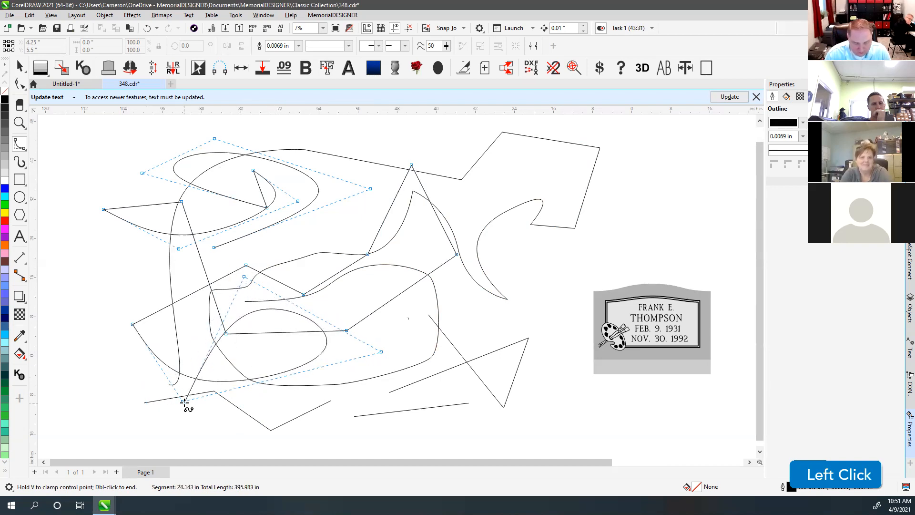
{"action": "double_click", "coordinate": [177, 340]}
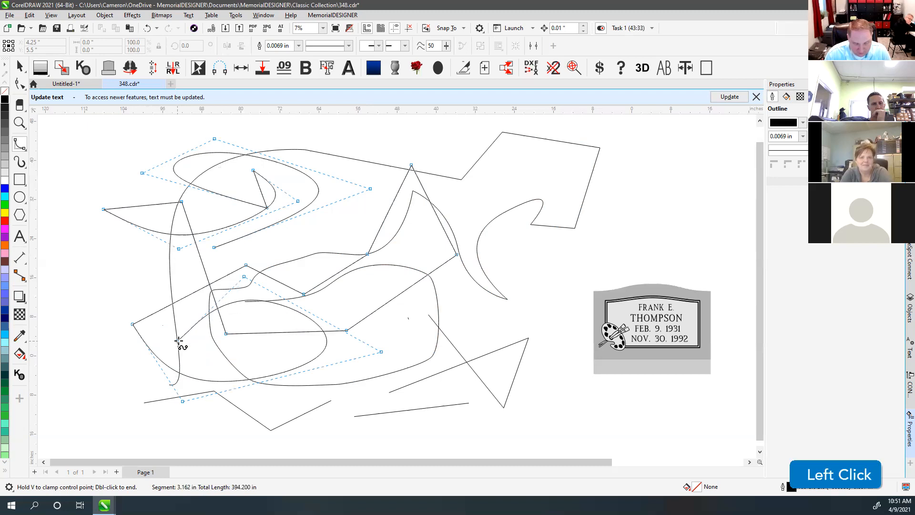
{"action": "left_click", "coordinate": [18, 68]}
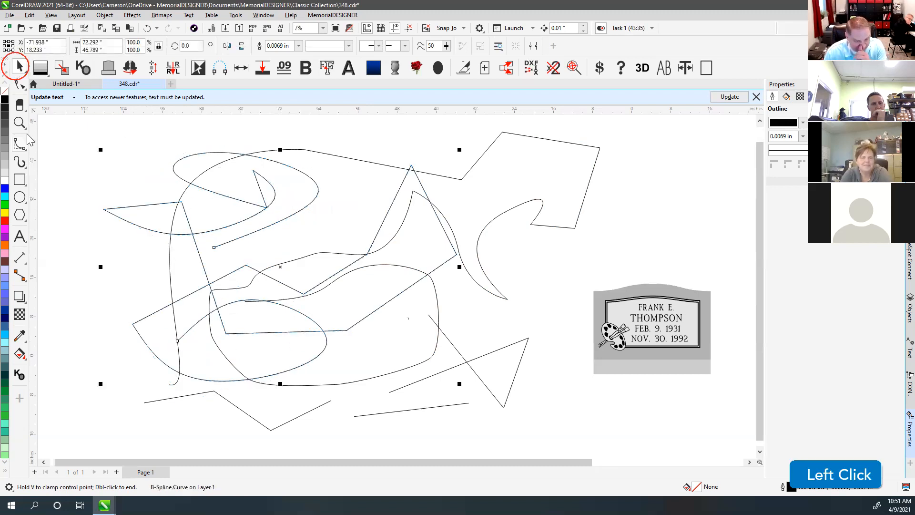
Delete the B-spline and all the other practice curves beside the headstone.
{"action": "left_click", "coordinate": [25, 145]}
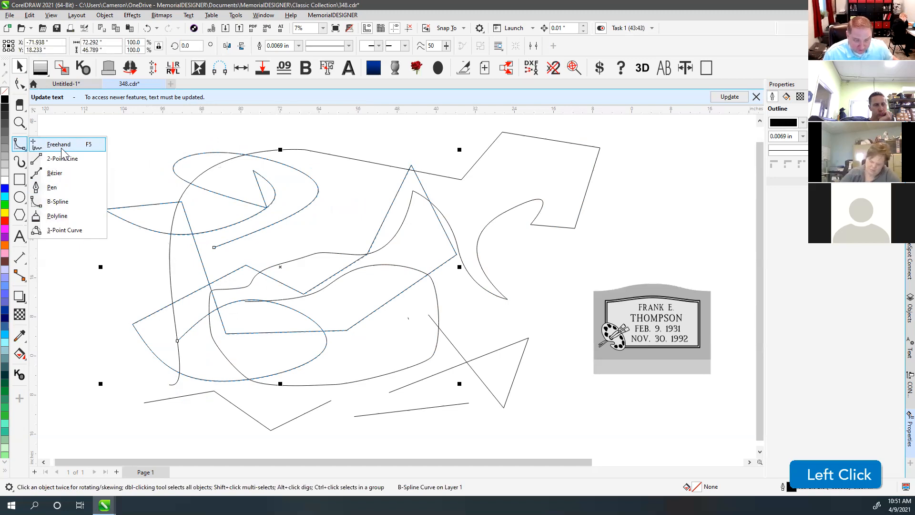
{"action": "left_click", "coordinate": [58, 217]}
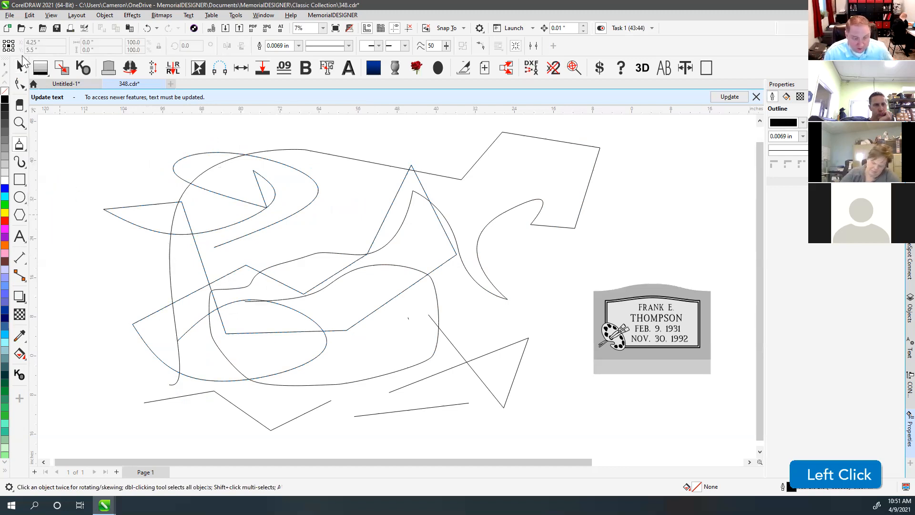
{"action": "key", "text": "Delete"}
{"action": "left_click_drag", "start_coordinate": [78, 132], "coordinate": [619, 442]}
{"action": "key", "text": "Delete"}
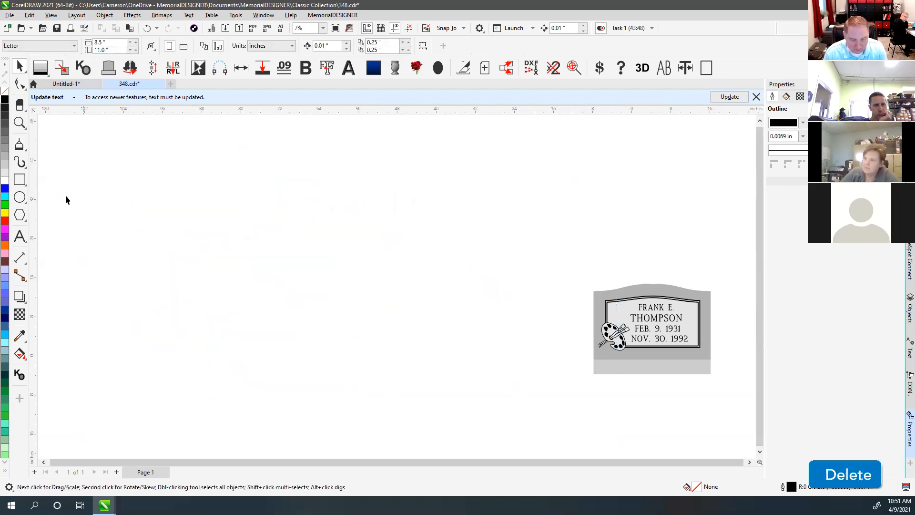
Draw a closed Polyline shape about 72 by 48.5 in from straight and freehand segments, and undo it.
{"action": "left_click", "coordinate": [19, 145]}
{"action": "left_click", "coordinate": [216, 336]}
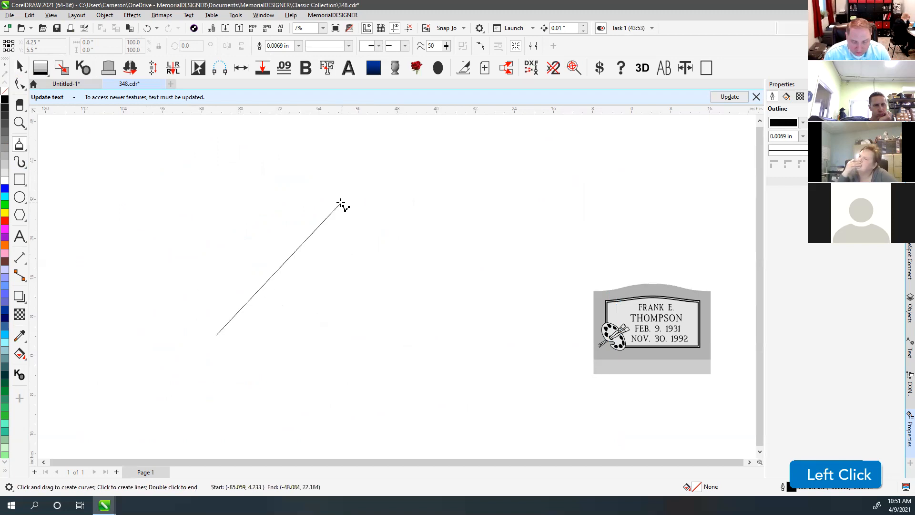
{"action": "left_click", "coordinate": [458, 335]}
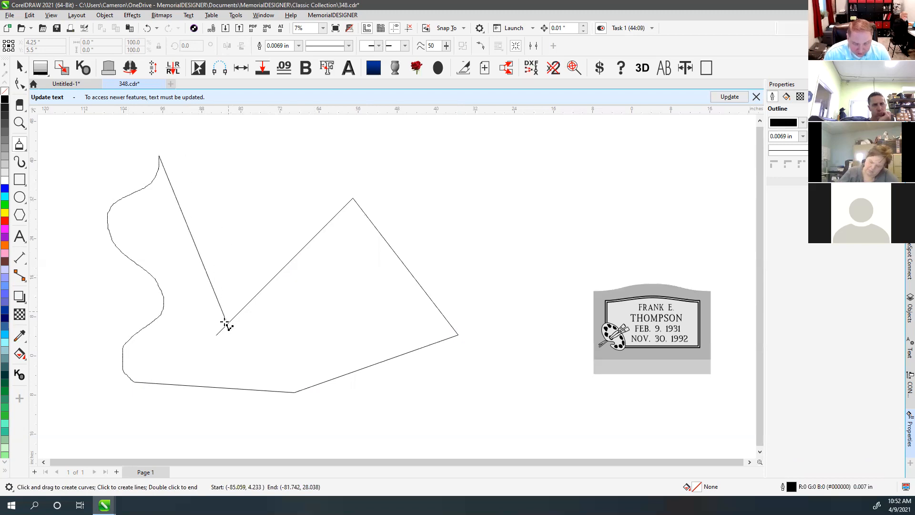
{"action": "left_click", "coordinate": [217, 334]}
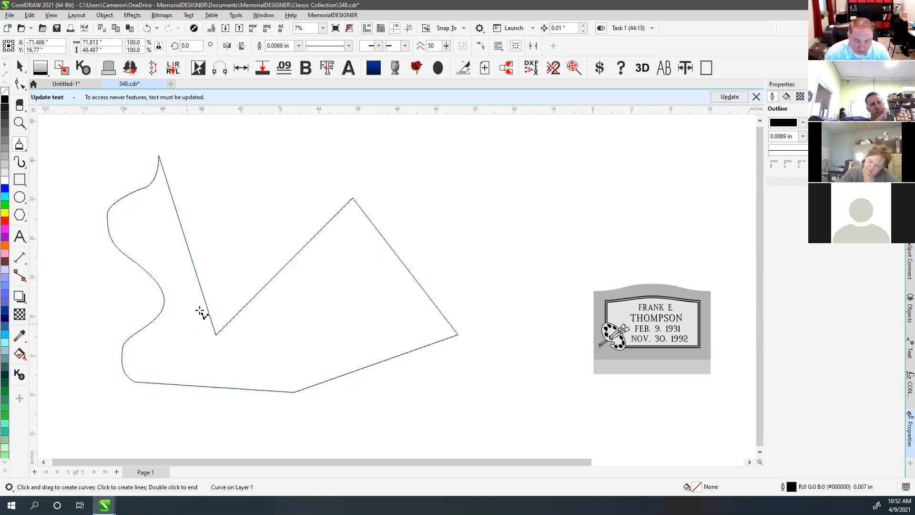
{"action": "key", "text": "ctrl"}
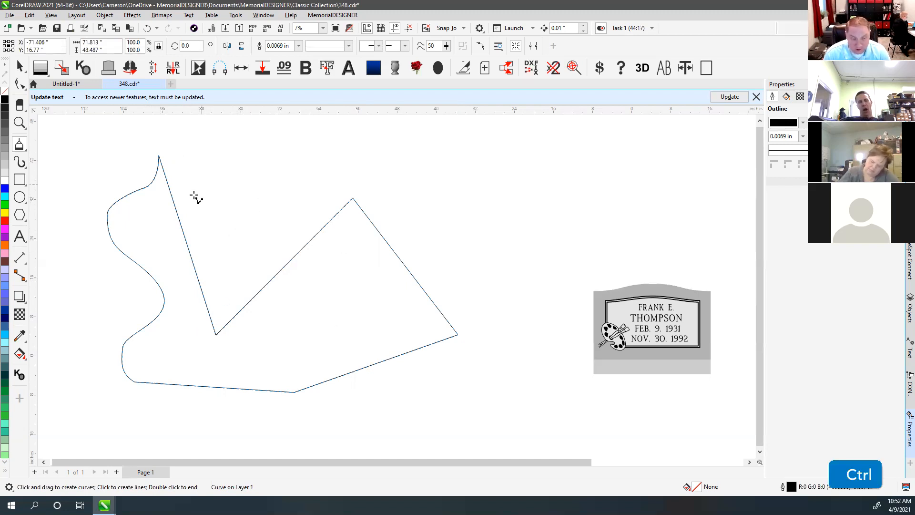
{"action": "key", "text": "ctrl+z"}
Start a polyline left of the headstone with a straight line followed by a large arc and a reverse arc.
{"action": "left_click", "coordinate": [161, 247]}
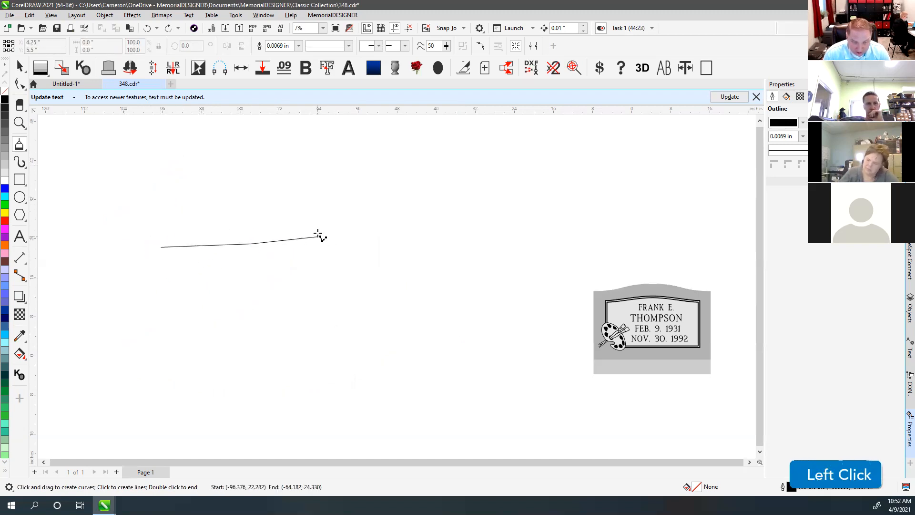
{"action": "mouse_move", "coordinate": [316, 242]}
{"action": "left_mouse_down"}
{"action": "mouse_move", "coordinate": [343, 232]}
{"action": "mouse_move", "coordinate": [374, 173]}
{"action": "mouse_move", "coordinate": [295, 148]}
{"action": "mouse_move", "coordinate": [198, 177]}
{"action": "mouse_move", "coordinate": [215, 259]}
{"action": "mouse_move", "coordinate": [249, 211]}
{"action": "mouse_move", "coordinate": [289, 218]}
{"action": "mouse_move", "coordinate": [316, 299]}
{"action": "mouse_move", "coordinate": [292, 272]}
{"action": "mouse_move", "coordinate": [334, 219]}
{"action": "mouse_move", "coordinate": [331, 138]}
{"action": "mouse_move", "coordinate": [362, 108]}
{"action": "mouse_move", "coordinate": [332, 148]}
{"action": "mouse_move", "coordinate": [293, 137]}
{"action": "mouse_move", "coordinate": [225, 149]}
{"action": "mouse_move", "coordinate": [180, 191]}
{"action": "left_mouse_up"}
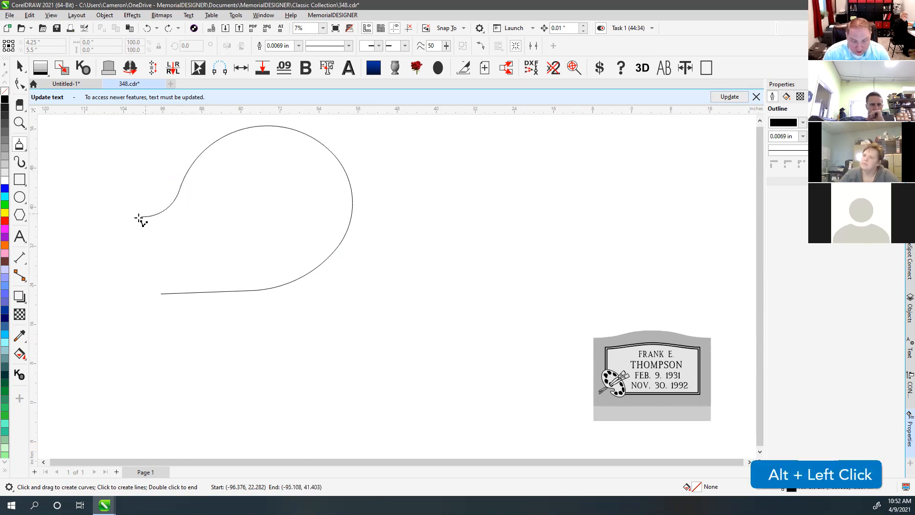
{"action": "left_click", "coordinate": [94, 243], "text": "alt"}
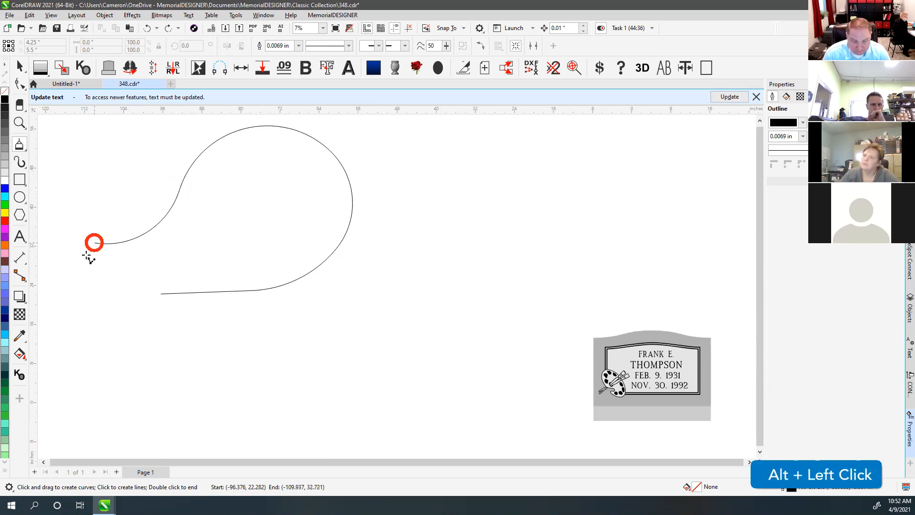
Complete the polyline with straight and freehand segments, close it at its start point, and delete the finished shape.
{"action": "left_click", "coordinate": [85, 349]}
{"action": "left_click", "coordinate": [227, 381]}
{"action": "left_click", "coordinate": [326, 317]}
{"action": "left_click", "coordinate": [418, 390]}
{"action": "left_click", "coordinate": [477, 266]}
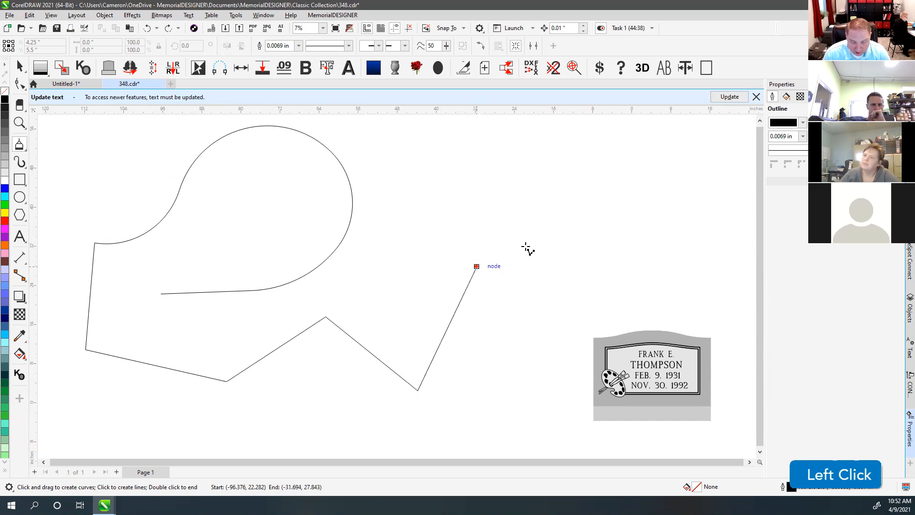
{"action": "mouse_move", "coordinate": [418, 175]}
{"action": "left_mouse_down"}
{"action": "mouse_move", "coordinate": [519, 199]}
{"action": "mouse_move", "coordinate": [602, 246]}
{"action": "left_mouse_up"}
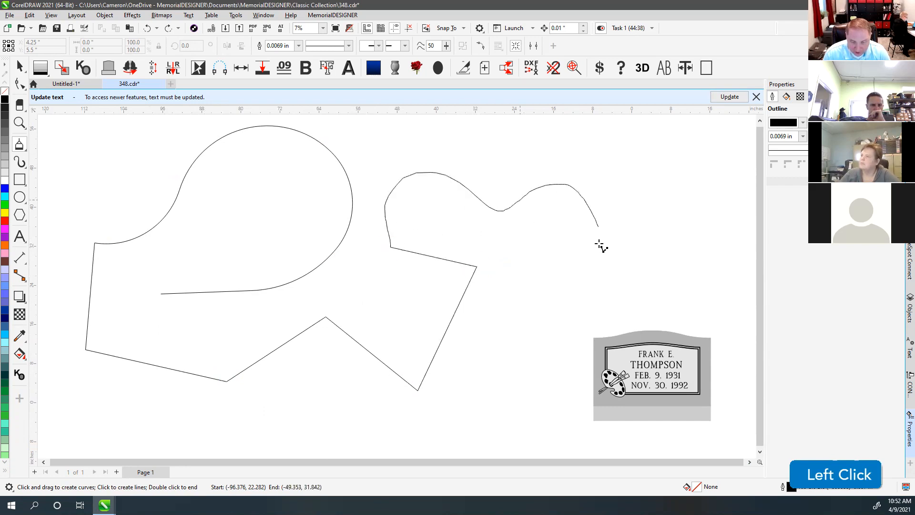
{"action": "left_click", "coordinate": [161, 294]}
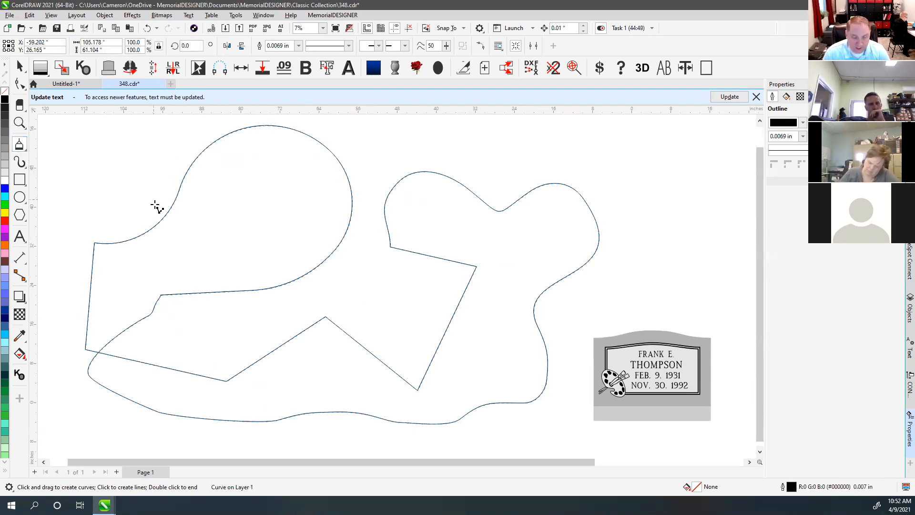
{"action": "left_click", "coordinate": [14, 71]}
{"action": "key", "text": "Delete"}
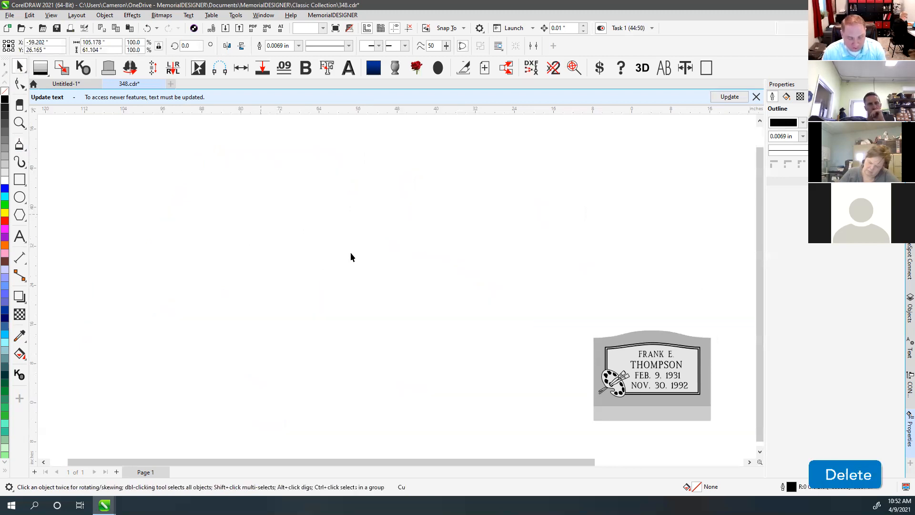
Draw a symmetrical upward 3-Point Curve about 22.1 in wide and 2.2 in high left of the headstone.
{"action": "key", "text": "shift+F2"}
{"action": "left_click_drag", "start_coordinate": [615, 355], "coordinate": [732, 414]}
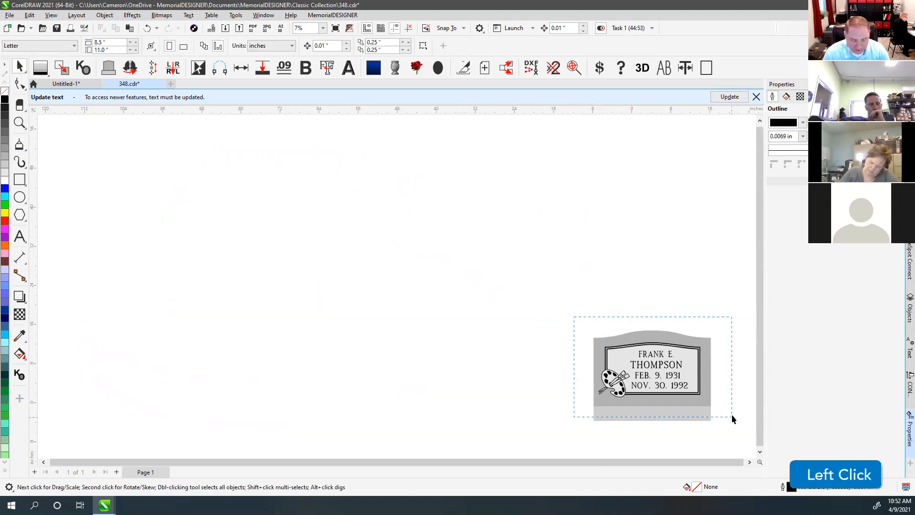
{"action": "key", "text": "shift+F2"}
{"action": "left_click_drag", "start_coordinate": [103, 141], "coordinate": [131, 252]}
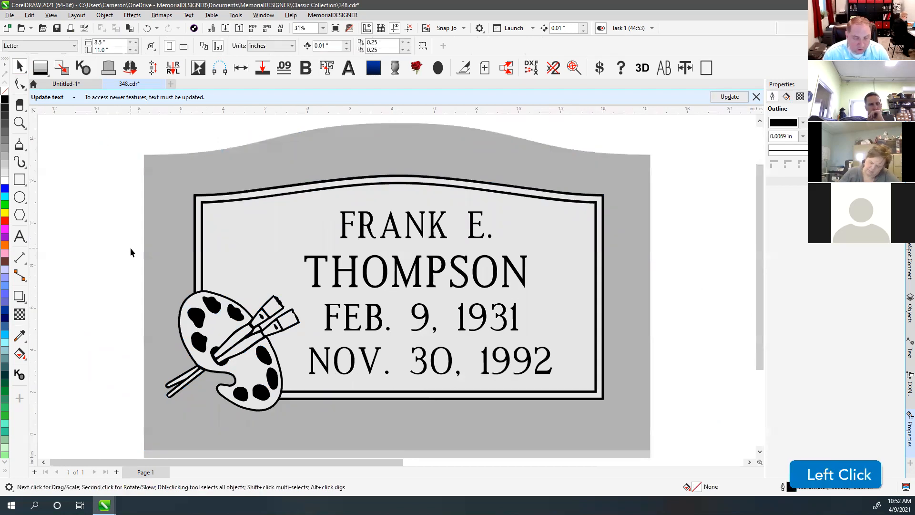
{"action": "left_click", "coordinate": [20, 147]}
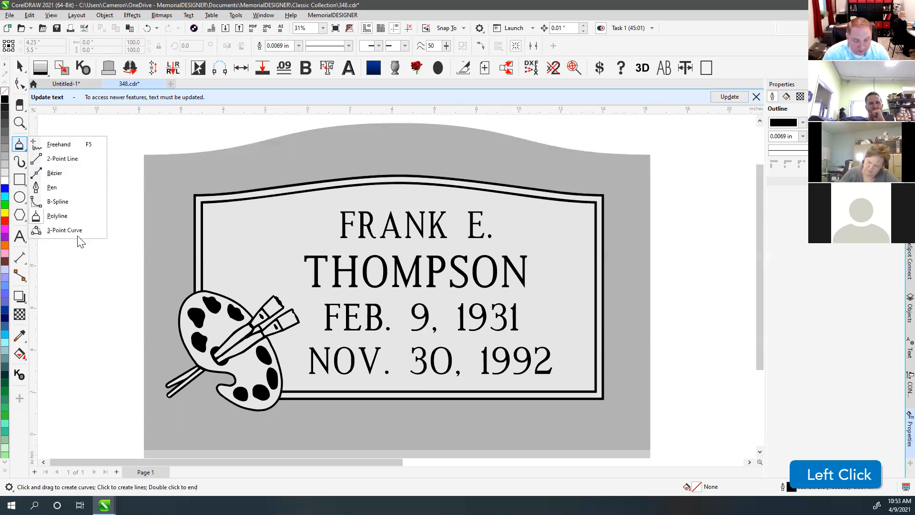
{"action": "left_click", "coordinate": [64, 230]}
{"action": "scroll", "coordinate": [396, 286], "scroll_direction": "down", "scroll_amount": 1}
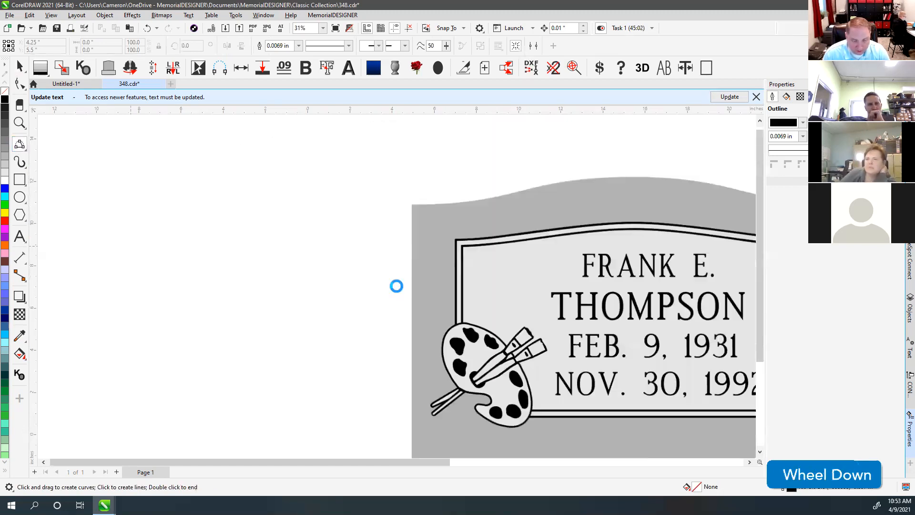
{"action": "left_click_drag", "start_coordinate": [94, 266], "coordinate": [267, 260]}
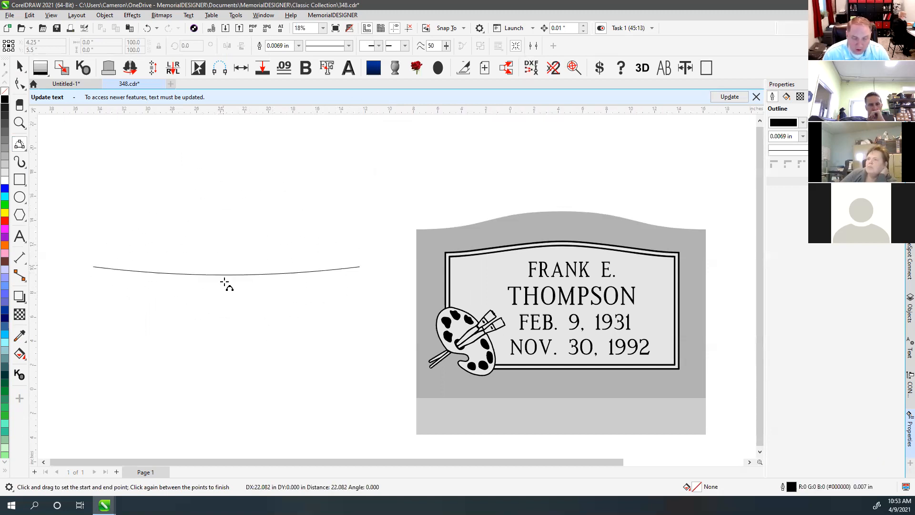
{"action": "key", "text": "ctrl"}
{"action": "key", "text": "ctrl"}
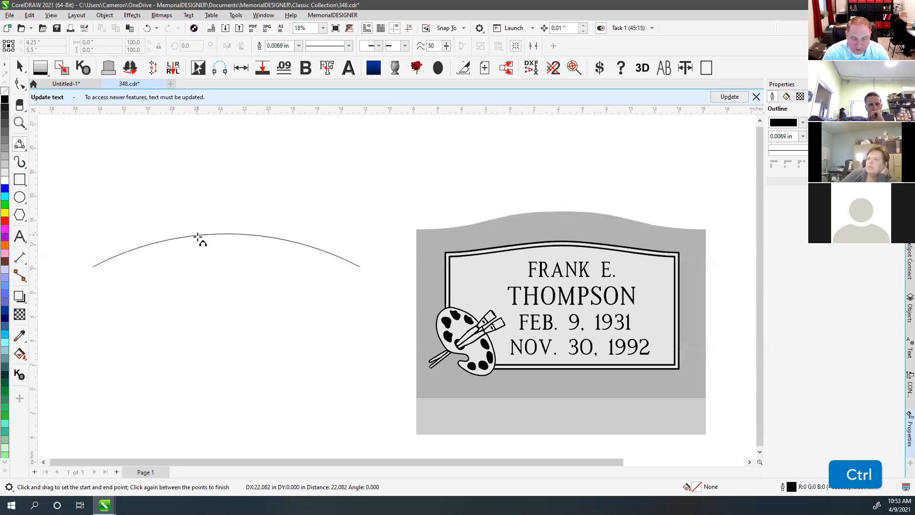
{"action": "key", "text": "ctrl"}
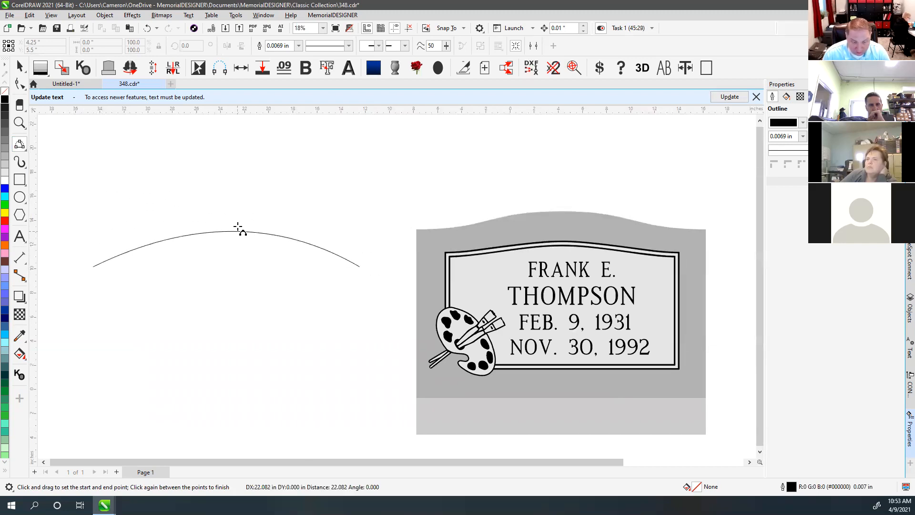
{"action": "key", "text": "ctrl"}
{"action": "left_click", "coordinate": [228, 240], "text": "ctrl"}
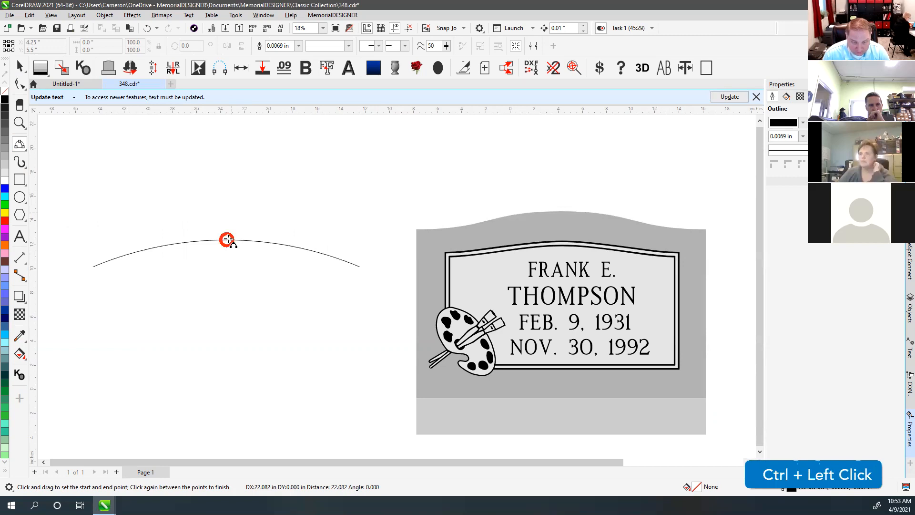
Chain three more 3-point curves from the arch's right end: down, back up to a left tip, and down again.
{"action": "left_click", "coordinate": [367, 270]}
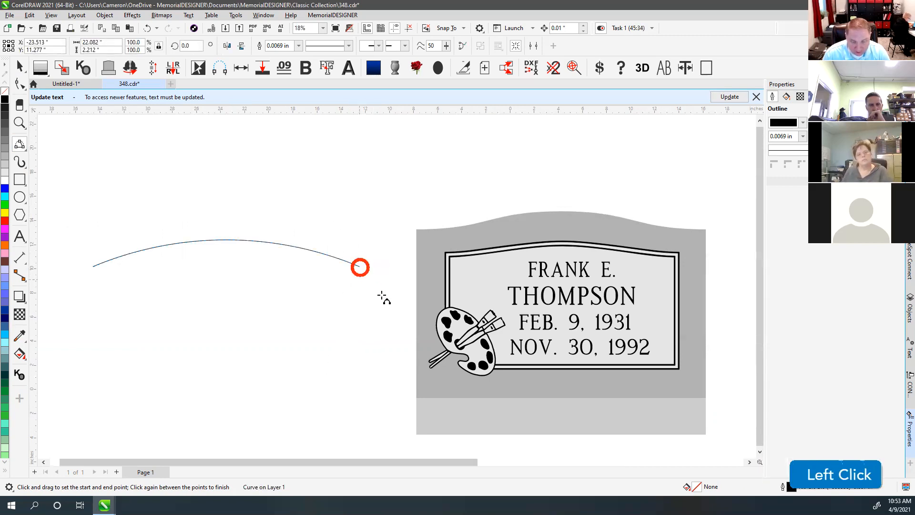
{"action": "left_click_drag", "start_coordinate": [359, 266], "coordinate": [292, 424]}
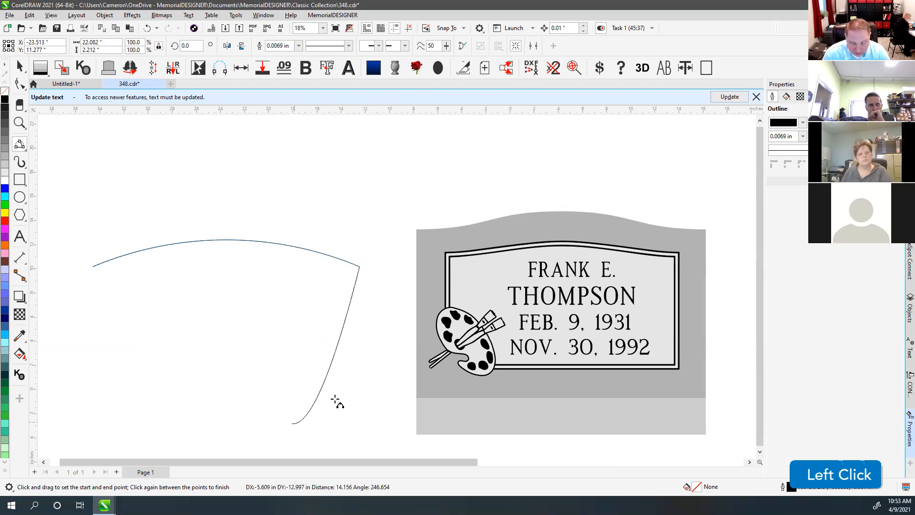
{"action": "left_click", "coordinate": [345, 343]}
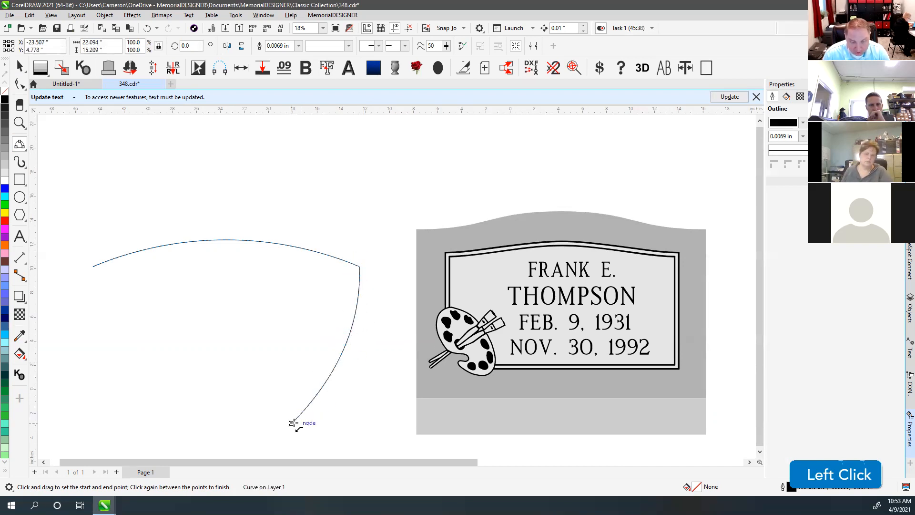
{"action": "left_click_drag", "start_coordinate": [291, 423], "coordinate": [219, 430]}
{"action": "left_click", "coordinate": [222, 295]}
{"action": "left_click", "coordinate": [308, 322]}
Add three more connected 3-point curves from the lower free end, forming a second narrow tip and a short inner curve.
{"action": "scroll", "coordinate": [401, 288], "scroll_direction": "down", "scroll_amount": 1}
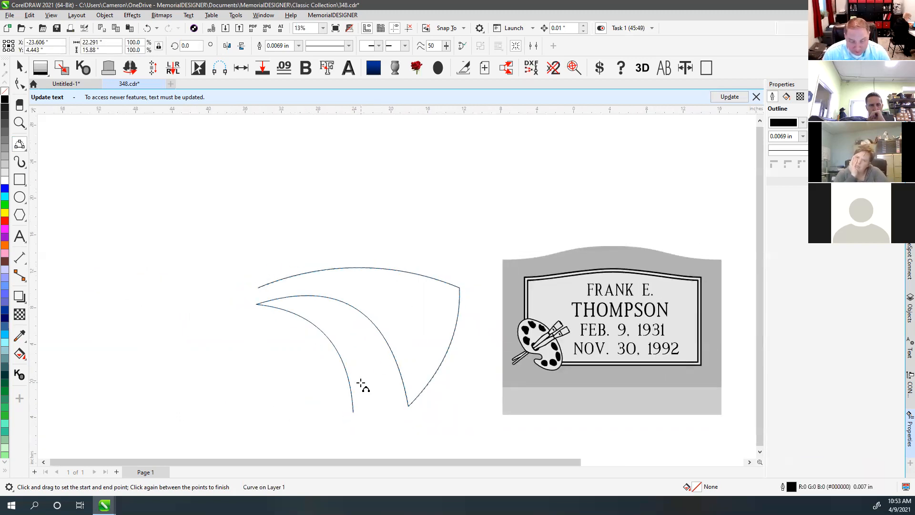
{"action": "scroll", "coordinate": [398, 288], "scroll_direction": "up", "scroll_amount": 2}
{"action": "scroll", "coordinate": [396, 286], "scroll_direction": "up", "scroll_amount": 1}
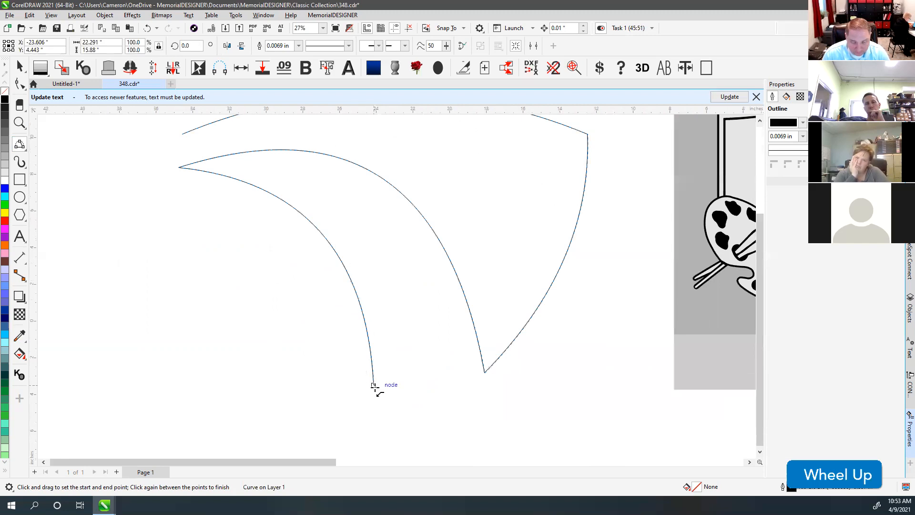
{"action": "mouse_move", "coordinate": [373, 385]}
{"action": "left_mouse_down"}
{"action": "mouse_move", "coordinate": [184, 190]}
{"action": "mouse_move", "coordinate": [150, 192]}
{"action": "mouse_move", "coordinate": [315, 419]}
{"action": "mouse_move", "coordinate": [327, 374]}
{"action": "mouse_move", "coordinate": [302, 291]}
{"action": "mouse_move", "coordinate": [284, 265]}
{"action": "left_mouse_up"}
{"action": "left_click", "coordinate": [274, 232]}
{"action": "left_click", "coordinate": [253, 259]}
{"action": "left_click", "coordinate": [314, 341]}
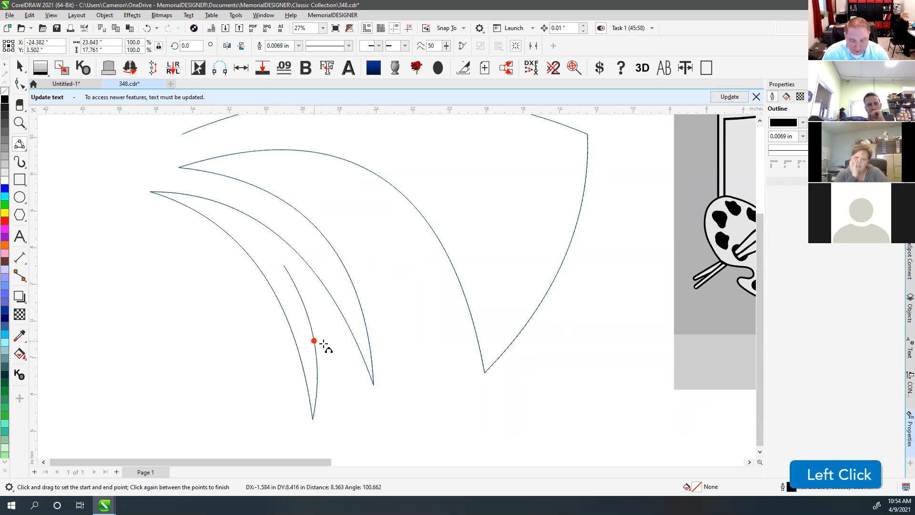
Draw an S-shaped Artistic Media expression stroke 0.09 in wide beside the practice curves, and inspect its outline in wireframe view.
{"action": "left_click", "coordinate": [21, 141]}
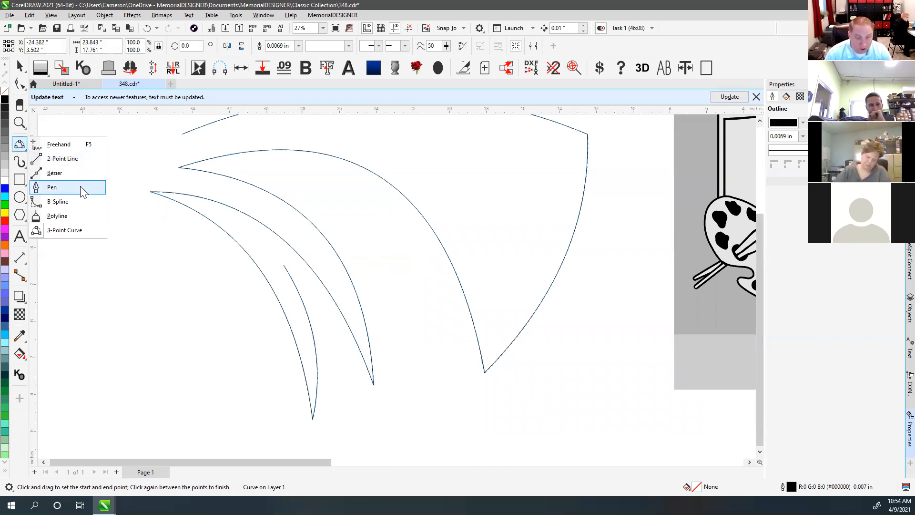
{"action": "mouse_move", "coordinate": [18, 164]}
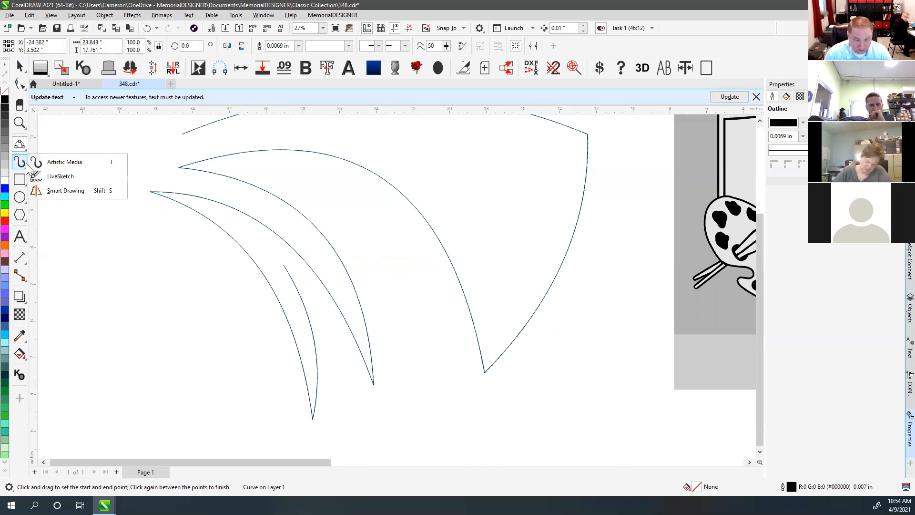
{"action": "left_click", "coordinate": [56, 163]}
{"action": "left_click", "coordinate": [23, 71]}
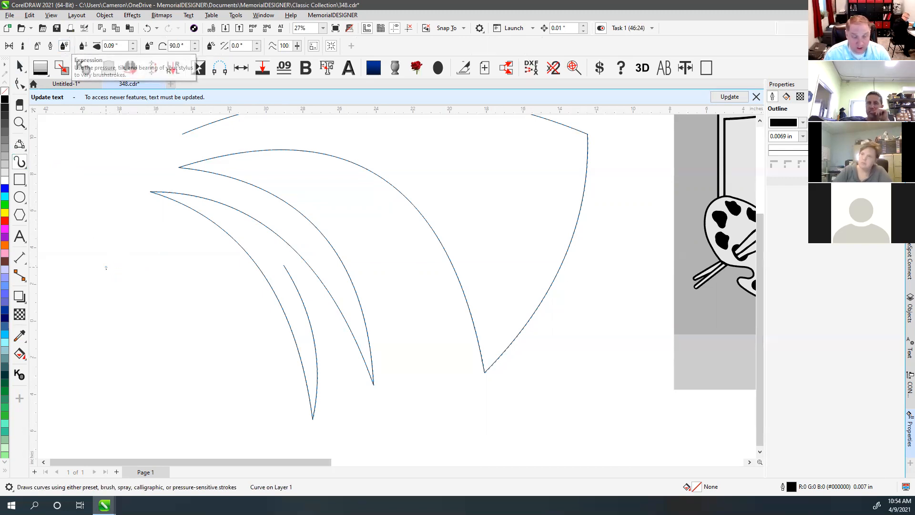
{"action": "mouse_move", "coordinate": [75, 304]}
{"action": "left_mouse_down"}
{"action": "mouse_move", "coordinate": [96, 282]}
{"action": "mouse_move", "coordinate": [214, 351]}
{"action": "left_mouse_up"}
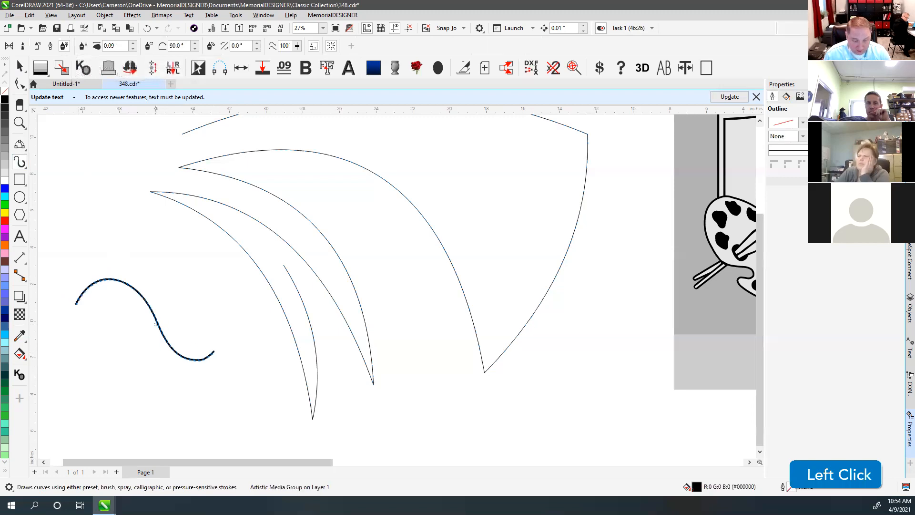
{"action": "scroll", "coordinate": [150, 320], "scroll_direction": "up", "scroll_amount": 3}
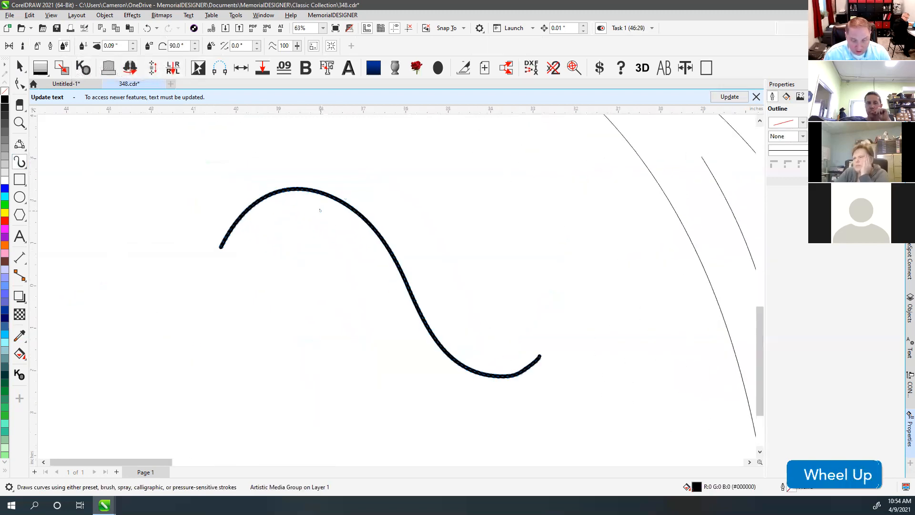
{"action": "key", "text": "v"}
{"action": "scroll", "coordinate": [273, 224], "scroll_direction": "up", "scroll_amount": 3}
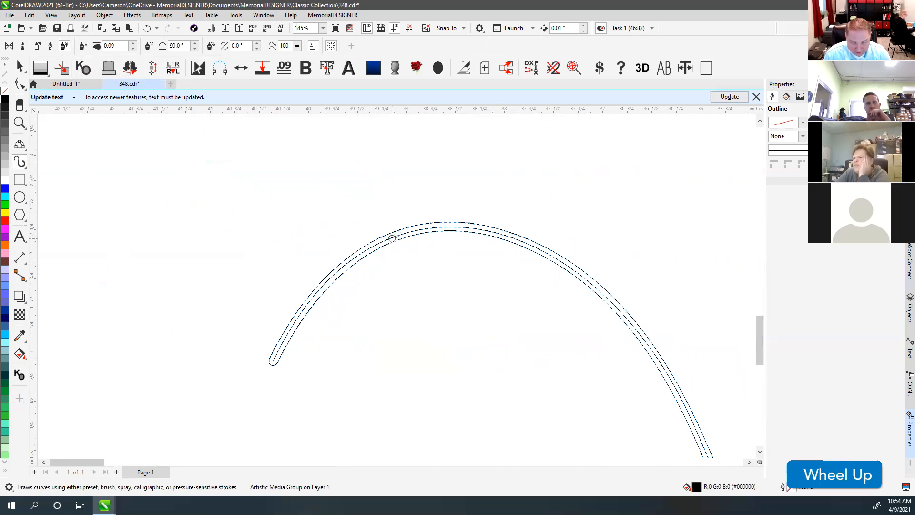
{"action": "scroll", "coordinate": [611, 334], "scroll_direction": "down", "scroll_amount": 3}
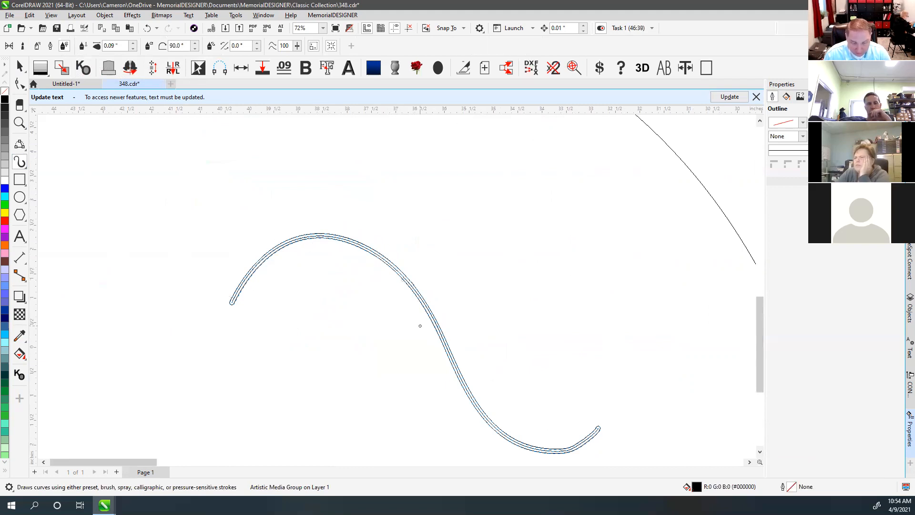
{"action": "key", "text": "v"}
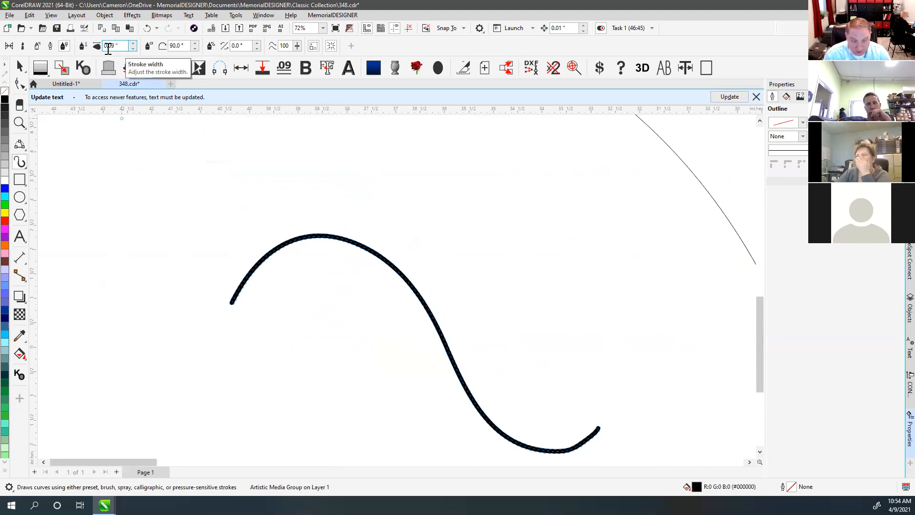
Draw three more 0.09 in strokes around the S-curve: a long meandering outline, a scalloped wave and an M shape.
{"action": "mouse_move", "coordinate": [119, 233]}
{"action": "left_mouse_down"}
{"action": "mouse_move", "coordinate": [259, 181]}
{"action": "mouse_move", "coordinate": [377, 203]}
{"action": "mouse_move", "coordinate": [484, 192]}
{"action": "mouse_move", "coordinate": [490, 252]}
{"action": "mouse_move", "coordinate": [404, 275]}
{"action": "mouse_move", "coordinate": [398, 350]}
{"action": "mouse_move", "coordinate": [293, 376]}
{"action": "mouse_move", "coordinate": [133, 367]}
{"action": "mouse_move", "coordinate": [98, 304]}
{"action": "mouse_move", "coordinate": [199, 322]}
{"action": "mouse_move", "coordinate": [208, 243]}
{"action": "mouse_move", "coordinate": [195, 197]}
{"action": "left_mouse_up"}
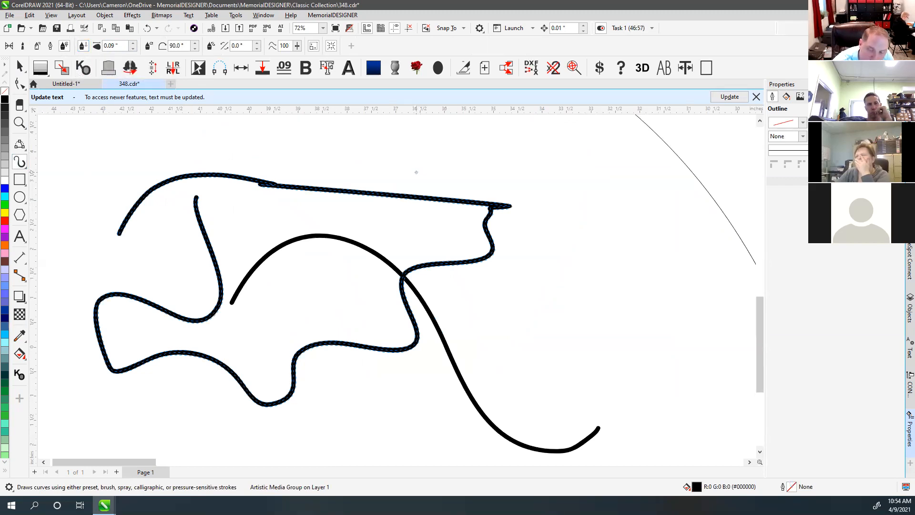
{"action": "mouse_move", "coordinate": [417, 171]}
{"action": "left_mouse_down"}
{"action": "mouse_move", "coordinate": [494, 155]}
{"action": "mouse_move", "coordinate": [578, 182]}
{"action": "mouse_move", "coordinate": [608, 212]}
{"action": "mouse_move", "coordinate": [558, 269]}
{"action": "mouse_move", "coordinate": [621, 263]}
{"action": "mouse_move", "coordinate": [589, 302]}
{"action": "mouse_move", "coordinate": [585, 370]}
{"action": "left_mouse_up"}
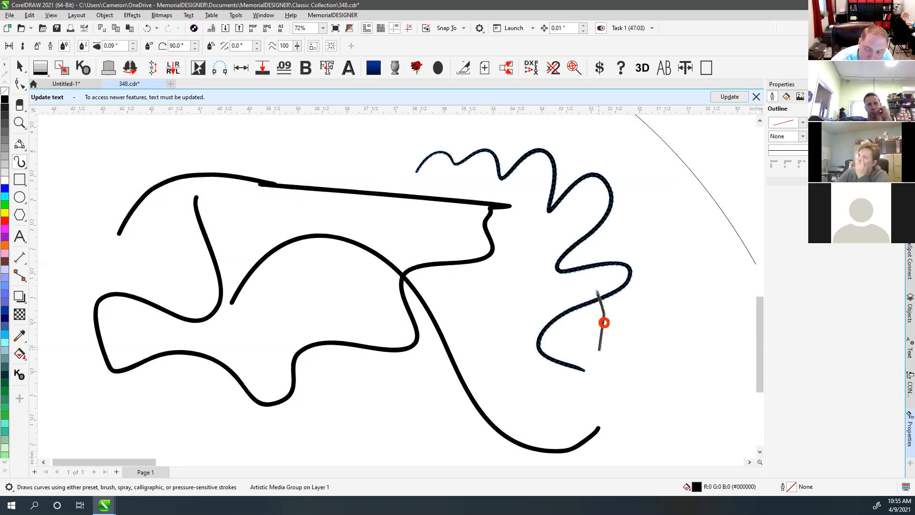
{"action": "mouse_move", "coordinate": [617, 377]}
{"action": "left_mouse_down"}
{"action": "mouse_move", "coordinate": [657, 324]}
{"action": "mouse_move", "coordinate": [670, 392]}
{"action": "left_mouse_up"}
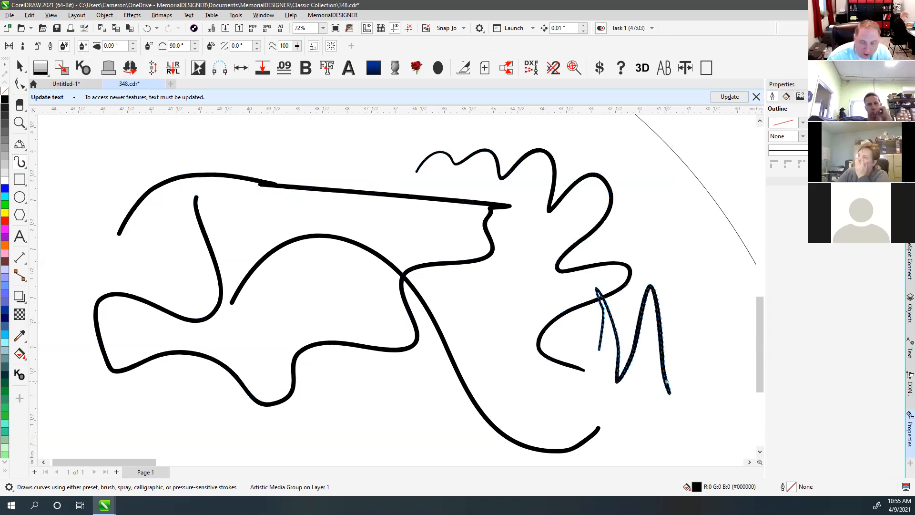
Set the stroke width to 0.25 in for the M-shaped stroke and draw a zigzag wave descending toward it.
{"action": "left_click", "coordinate": [123, 45]}
{"action": "type", "text": ".25"}
{"action": "key", "text": "Return"}
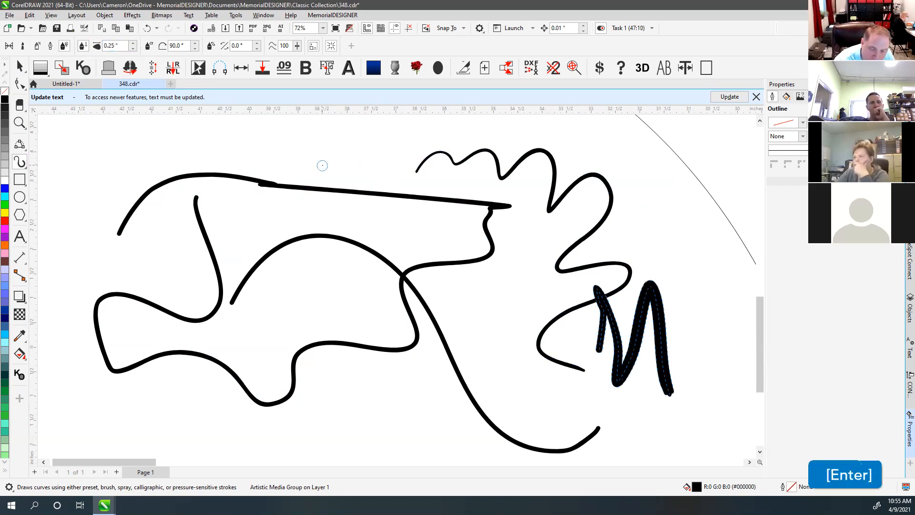
{"action": "mouse_move", "coordinate": [324, 165]}
{"action": "left_mouse_down"}
{"action": "mouse_move", "coordinate": [372, 157]}
{"action": "mouse_move", "coordinate": [446, 244]}
{"action": "mouse_move", "coordinate": [469, 368]}
{"action": "mouse_move", "coordinate": [548, 250]}
{"action": "mouse_move", "coordinate": [596, 366]}
{"action": "left_mouse_up"}
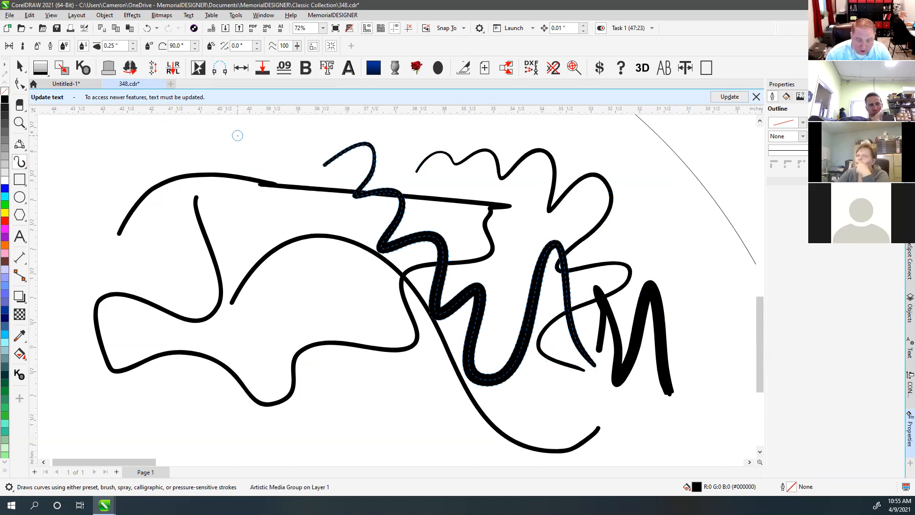
Turn on pen tilt for the brush and draw three strokes over the scribbles: a coiling spiral, a loop with a hook, and a scalloped wave.
{"action": "left_click", "coordinate": [150, 47]}
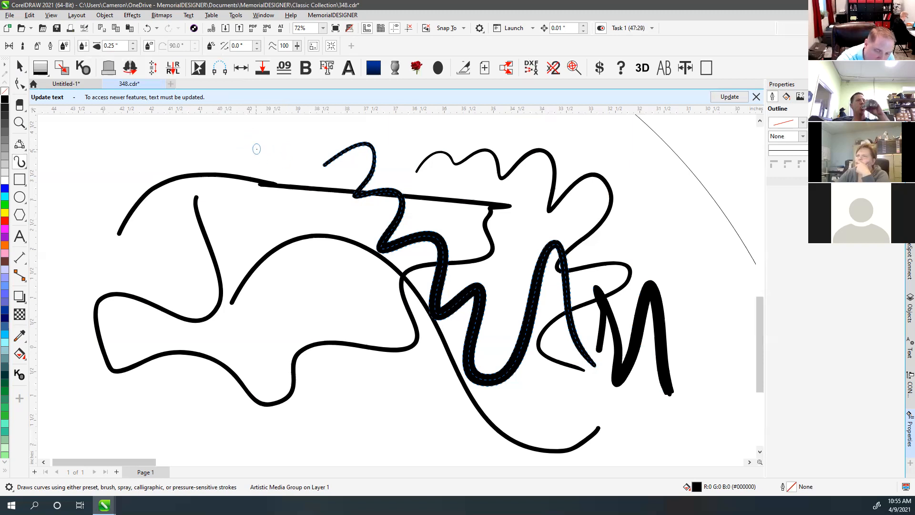
{"action": "mouse_move", "coordinate": [280, 146]}
{"action": "left_mouse_down"}
{"action": "mouse_move", "coordinate": [383, 137]}
{"action": "mouse_move", "coordinate": [429, 147]}
{"action": "mouse_move", "coordinate": [413, 198]}
{"action": "mouse_move", "coordinate": [353, 215]}
{"action": "mouse_move", "coordinate": [283, 260]}
{"action": "mouse_move", "coordinate": [335, 295]}
{"action": "mouse_move", "coordinate": [327, 253]}
{"action": "mouse_move", "coordinate": [321, 363]}
{"action": "mouse_move", "coordinate": [311, 358]}
{"action": "mouse_move", "coordinate": [366, 333]}
{"action": "mouse_move", "coordinate": [348, 400]}
{"action": "mouse_move", "coordinate": [415, 380]}
{"action": "mouse_move", "coordinate": [402, 430]}
{"action": "mouse_move", "coordinate": [462, 423]}
{"action": "left_mouse_up"}
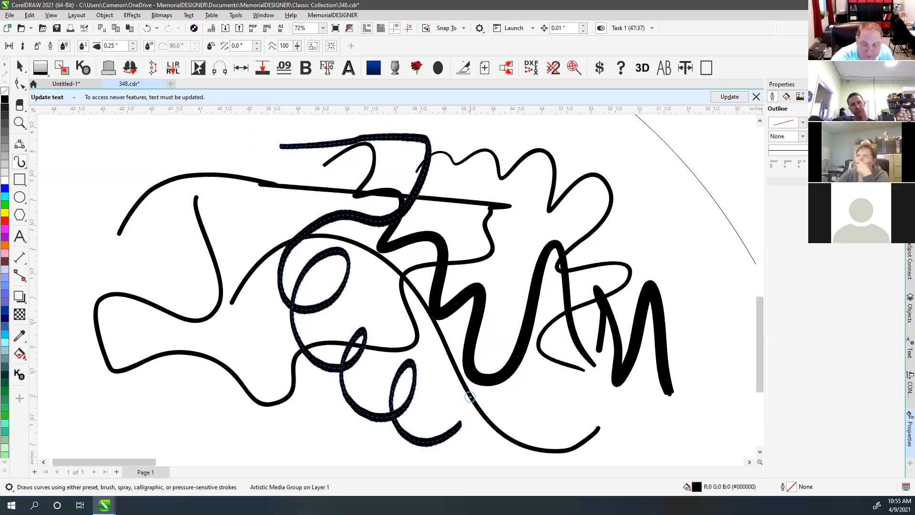
{"action": "mouse_move", "coordinate": [480, 178]}
{"action": "left_mouse_down"}
{"action": "mouse_move", "coordinate": [520, 184]}
{"action": "mouse_move", "coordinate": [513, 267]}
{"action": "mouse_move", "coordinate": [622, 267]}
{"action": "left_mouse_up"}
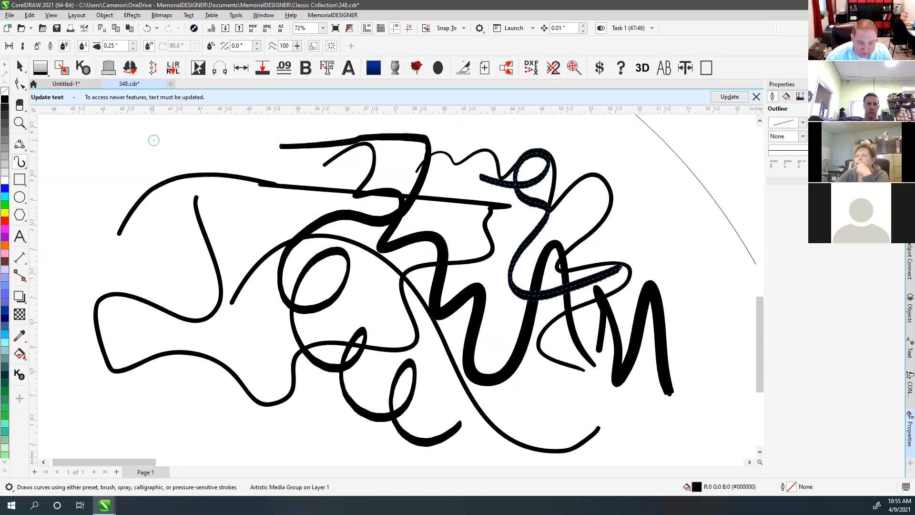
{"action": "mouse_move", "coordinate": [99, 170]}
{"action": "left_mouse_down"}
{"action": "mouse_move", "coordinate": [127, 179]}
{"action": "mouse_move", "coordinate": [124, 209]}
{"action": "mouse_move", "coordinate": [159, 188]}
{"action": "mouse_move", "coordinate": [157, 258]}
{"action": "mouse_move", "coordinate": [200, 243]}
{"action": "mouse_move", "coordinate": [215, 287]}
{"action": "mouse_move", "coordinate": [203, 379]}
{"action": "mouse_move", "coordinate": [271, 396]}
{"action": "left_mouse_up"}
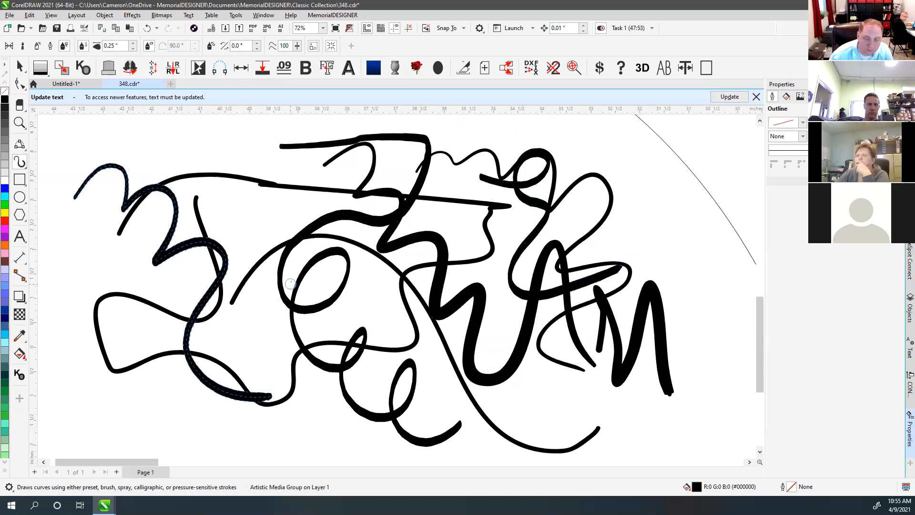
Set the freehand smoothing to 25 and draw a short wavy stroke beneath the scribbles, inspecting its edges up close.
{"action": "left_click", "coordinate": [288, 45]}
{"action": "type", "text": "25"}
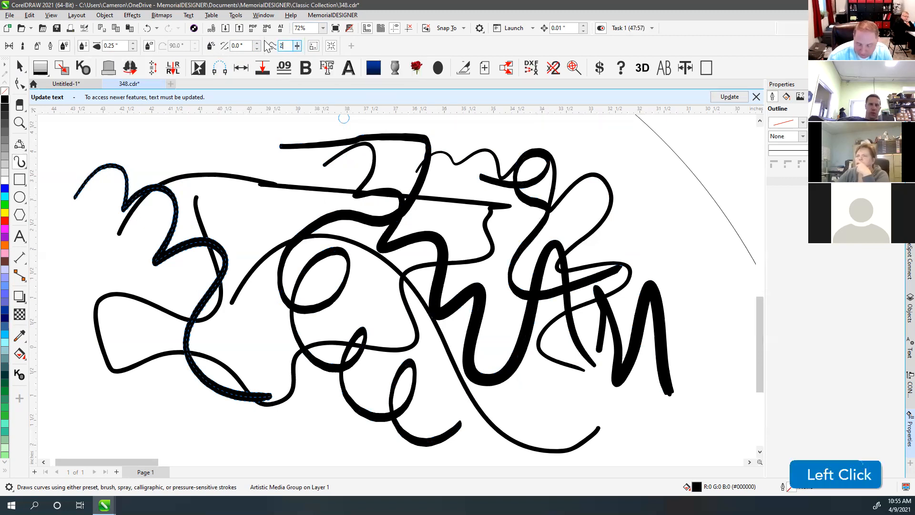
{"action": "key", "text": "Return"}
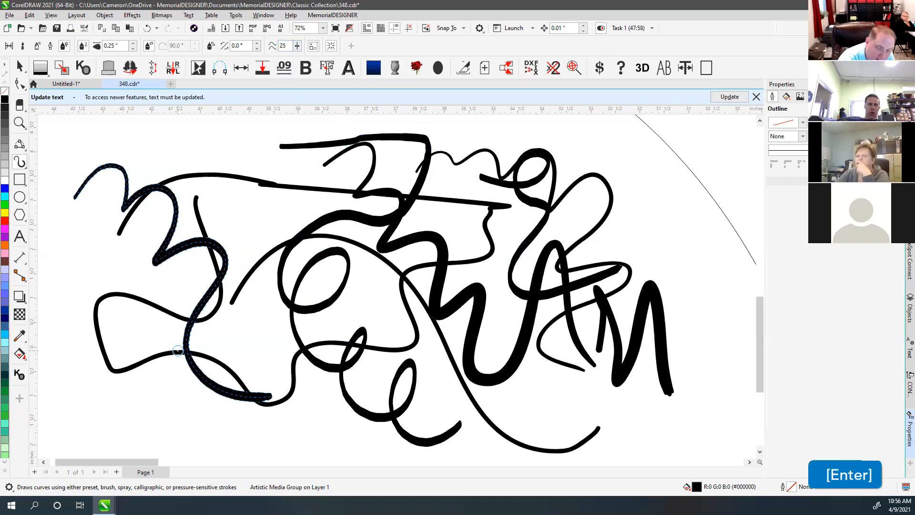
{"action": "mouse_move", "coordinate": [80, 411]}
{"action": "left_mouse_down"}
{"action": "mouse_move", "coordinate": [139, 400]}
{"action": "mouse_move", "coordinate": [191, 436]}
{"action": "mouse_move", "coordinate": [216, 426]}
{"action": "mouse_move", "coordinate": [270, 435]}
{"action": "mouse_move", "coordinate": [293, 419]}
{"action": "left_mouse_up"}
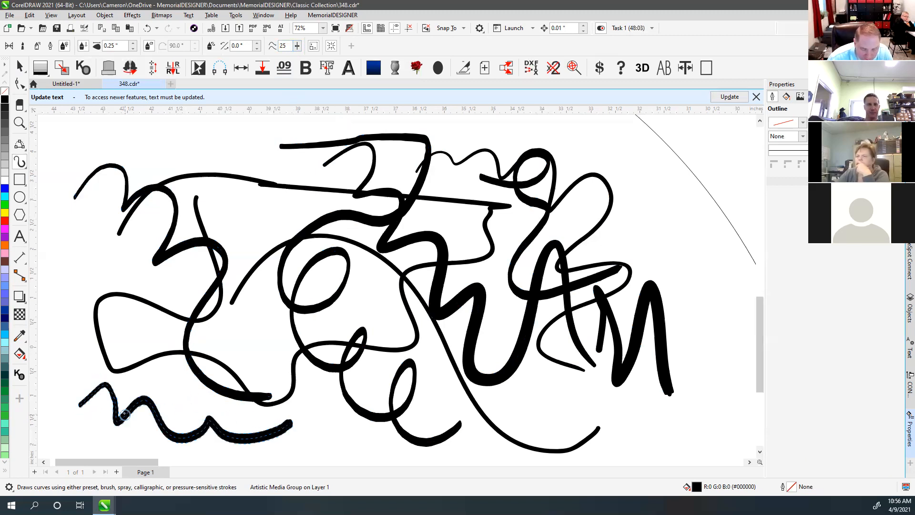
{"action": "scroll", "coordinate": [114, 400], "scroll_direction": "up", "scroll_amount": 5}
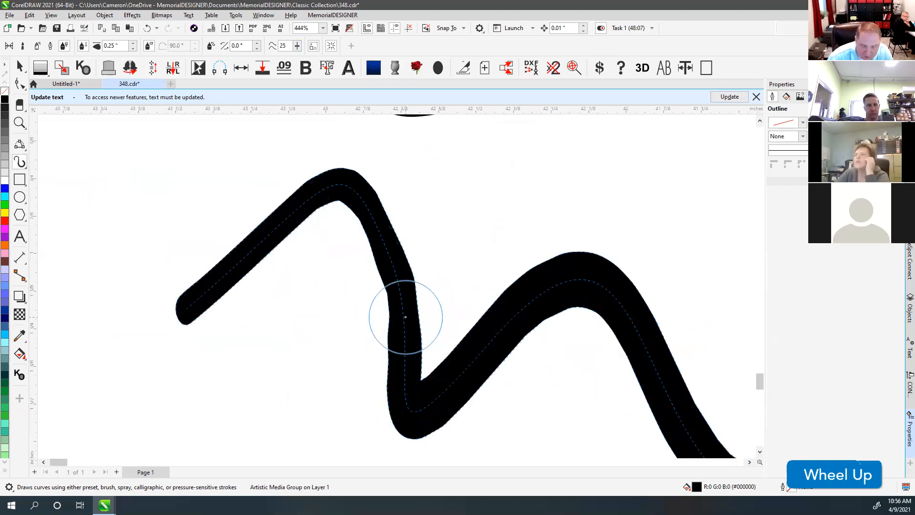
Set the freehand smoothing to 100 and draw a larger zigzag stroke just below the short wavy one.
{"action": "key", "text": "Return"}
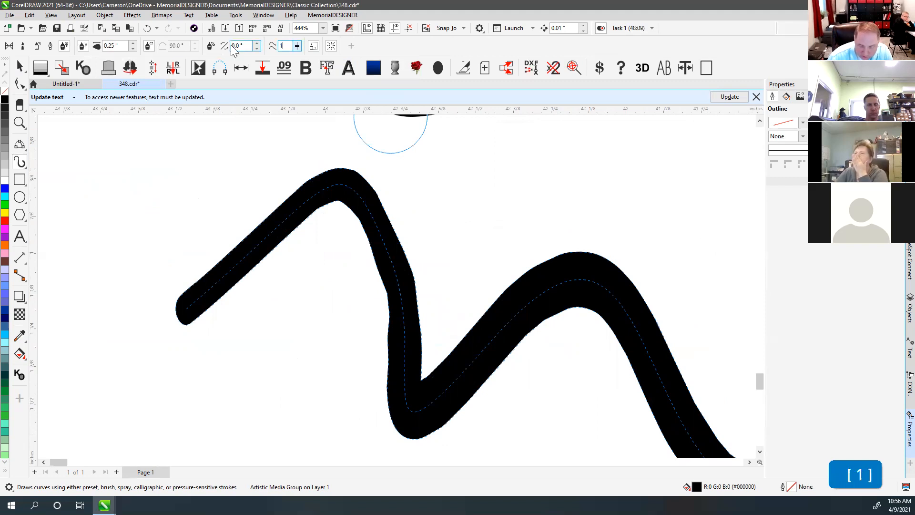
{"action": "mouse_move", "coordinate": [205, 344]}
{"action": "left_mouse_down"}
{"action": "mouse_move", "coordinate": [303, 255]}
{"action": "mouse_move", "coordinate": [373, 443]}
{"action": "mouse_move", "coordinate": [593, 232]}
{"action": "left_mouse_up"}
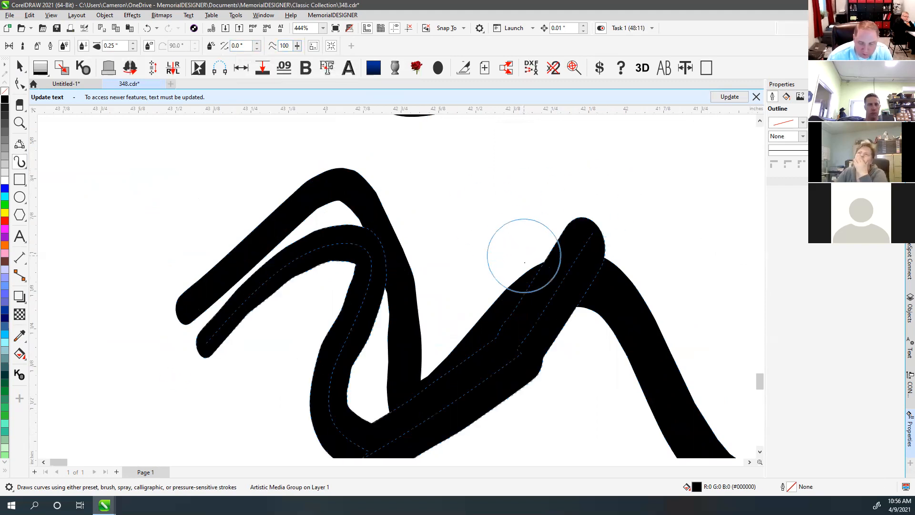
{"action": "scroll", "coordinate": [523, 256], "scroll_direction": "down", "scroll_amount": 5}
{"action": "key", "text": "ctrl+z"}
{"action": "scroll", "coordinate": [391, 287], "scroll_direction": "down", "scroll_amount": 3}
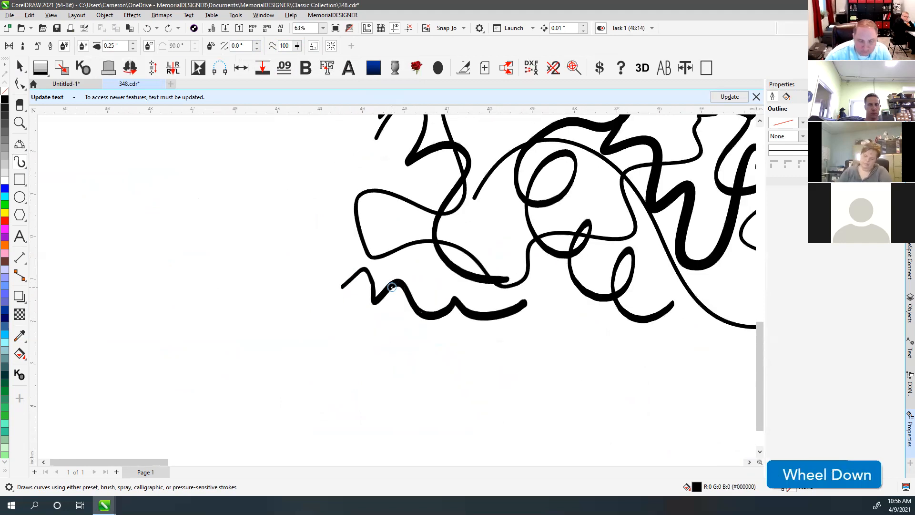
{"action": "mouse_move", "coordinate": [329, 336]}
{"action": "left_mouse_down"}
{"action": "mouse_move", "coordinate": [381, 379]}
{"action": "mouse_move", "coordinate": [453, 348]}
{"action": "mouse_move", "coordinate": [580, 323]}
{"action": "left_mouse_up"}
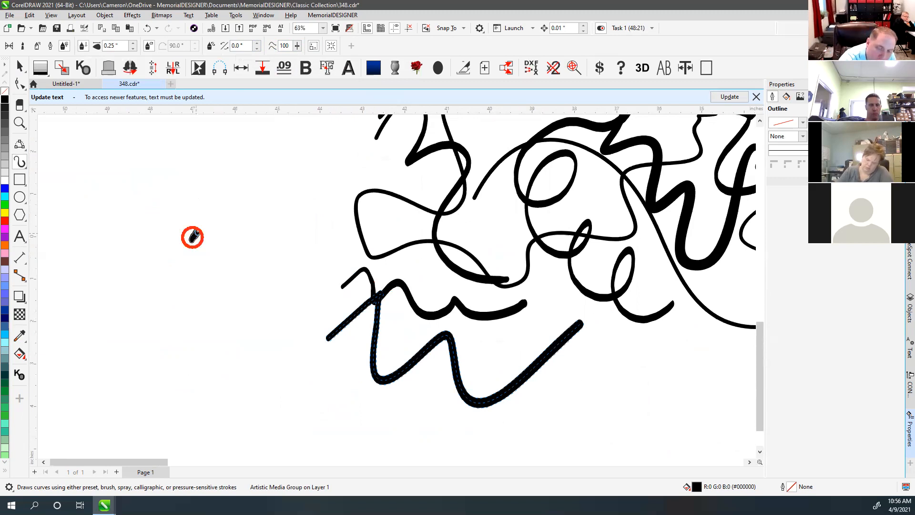
Draw a short wiggly stroke and a large M-shaped stroke with a long tail in the empty area beside the scribbles.
{"action": "left_click_drag", "start_coordinate": [248, 288], "coordinate": [266, 309]}
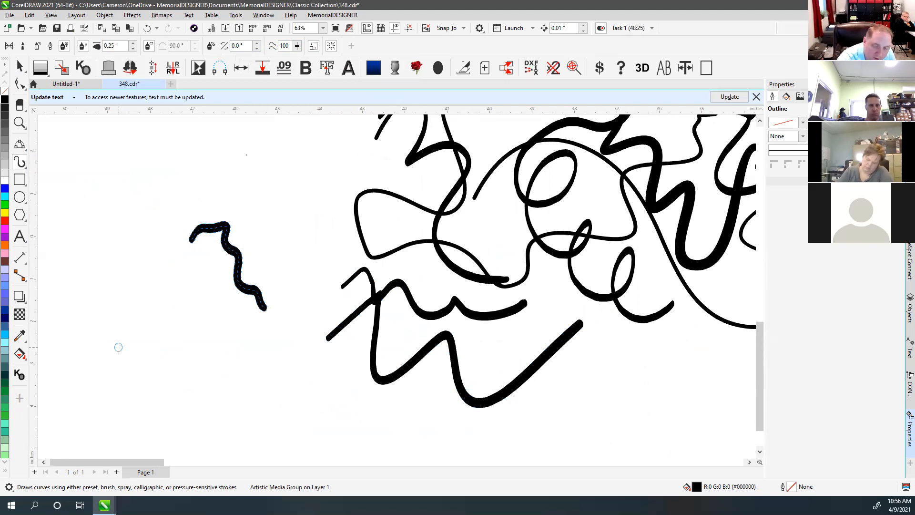
{"action": "mouse_move", "coordinate": [118, 347]}
{"action": "left_mouse_down"}
{"action": "mouse_move", "coordinate": [259, 315]}
{"action": "mouse_move", "coordinate": [364, 382]}
{"action": "left_mouse_up"}
{"action": "key", "text": "ctrl+z"}
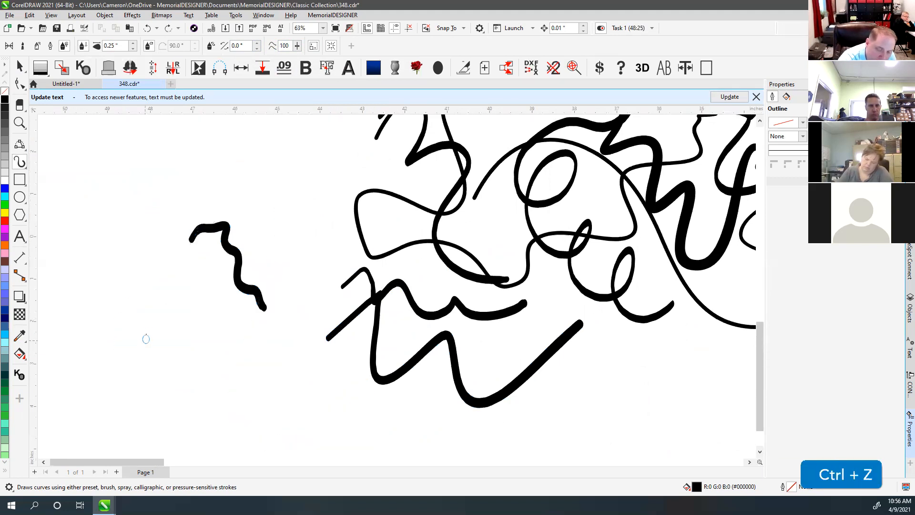
{"action": "mouse_move", "coordinate": [148, 332]}
{"action": "left_mouse_down"}
{"action": "mouse_move", "coordinate": [171, 192]}
{"action": "mouse_move", "coordinate": [192, 306]}
{"action": "mouse_move", "coordinate": [237, 166]}
{"action": "mouse_move", "coordinate": [316, 395]}
{"action": "mouse_move", "coordinate": [380, 361]}
{"action": "left_mouse_up"}
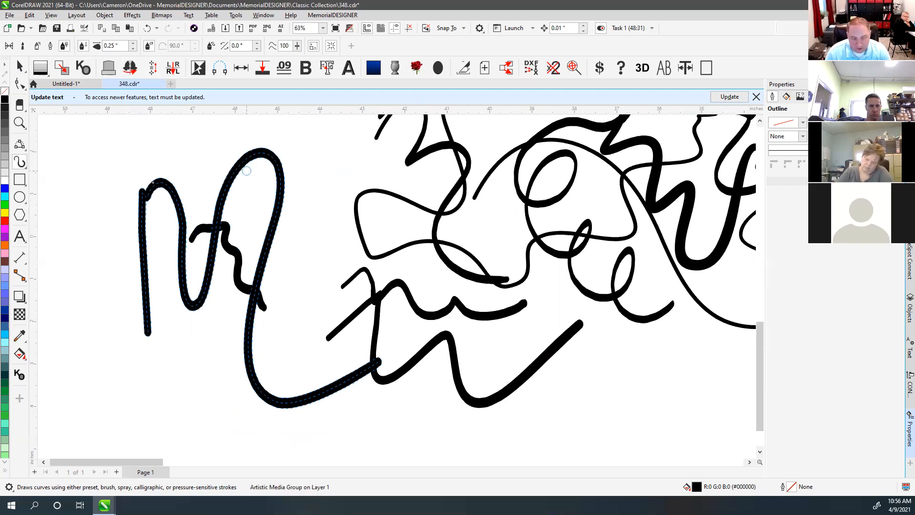
Delete three nodes around the first peak and left leg of the large M-shaped stroke with the Shape tool.
{"action": "left_click", "coordinate": [21, 84]}
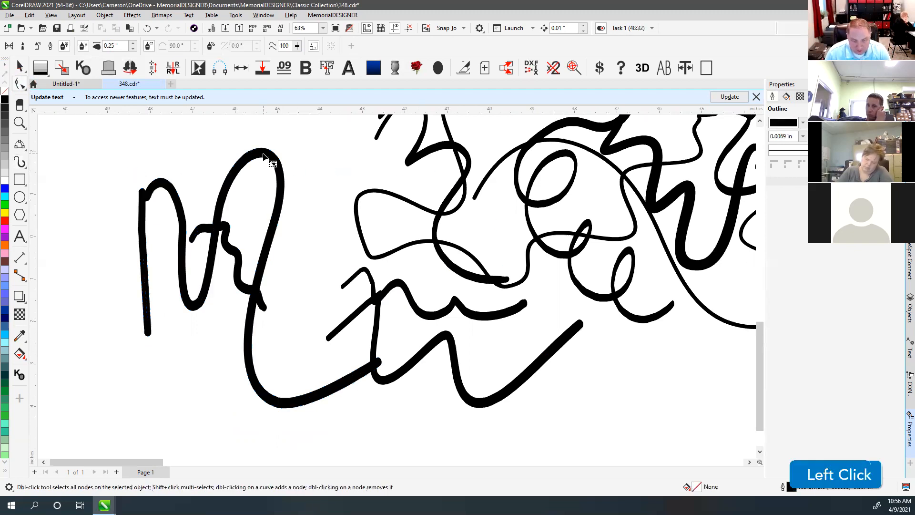
{"action": "left_click", "coordinate": [262, 157]}
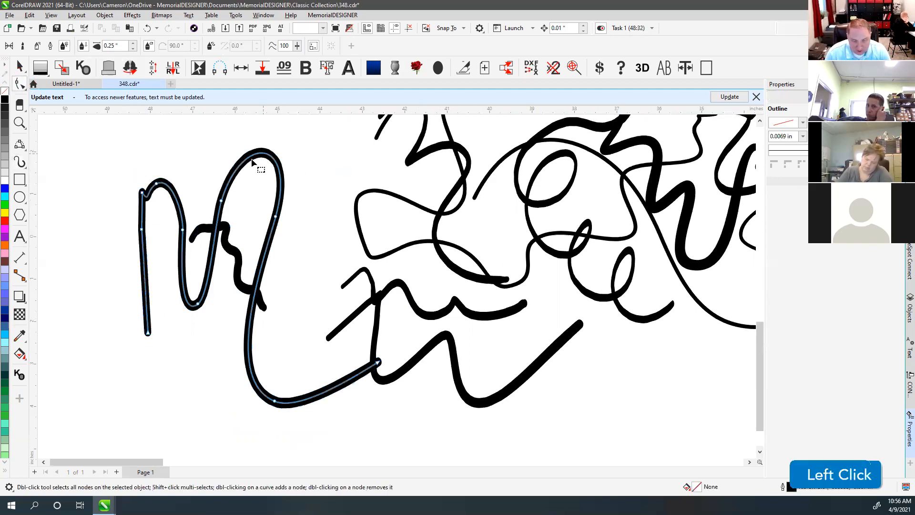
{"action": "double_click", "coordinate": [158, 183]}
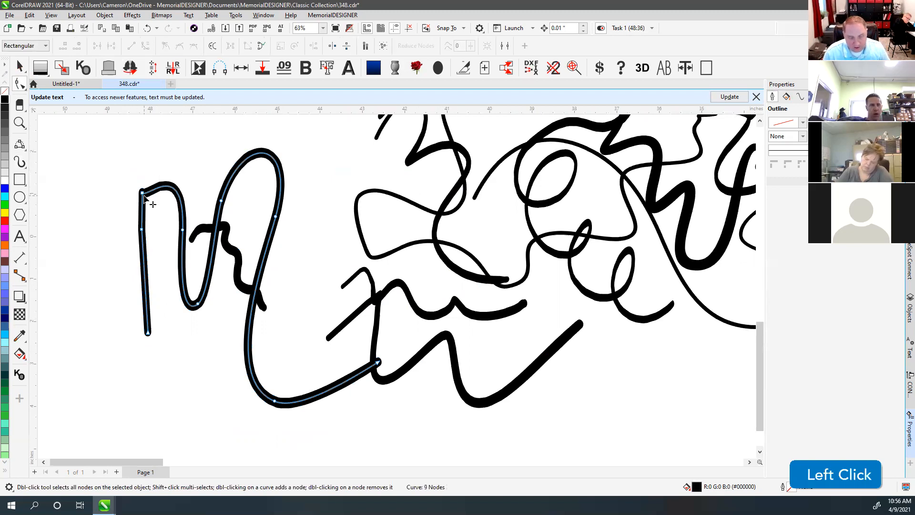
{"action": "double_click", "coordinate": [142, 193]}
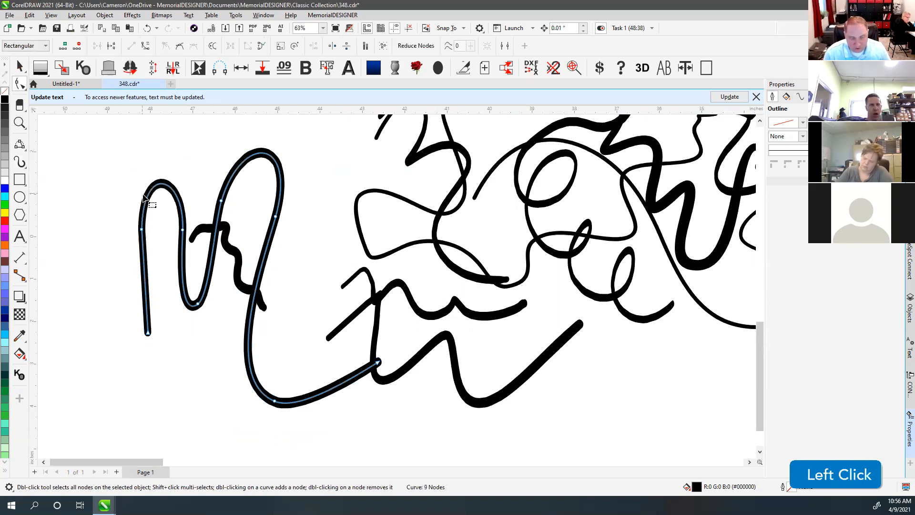
{"action": "left_click", "coordinate": [143, 232]}
{"action": "left_click", "coordinate": [143, 232]}
Move the M-shaped stroke's start node up and outward, and pull its control handle outward to bend the left leg into a hook.
{"action": "left_click_drag", "start_coordinate": [139, 229], "coordinate": [162, 190]}
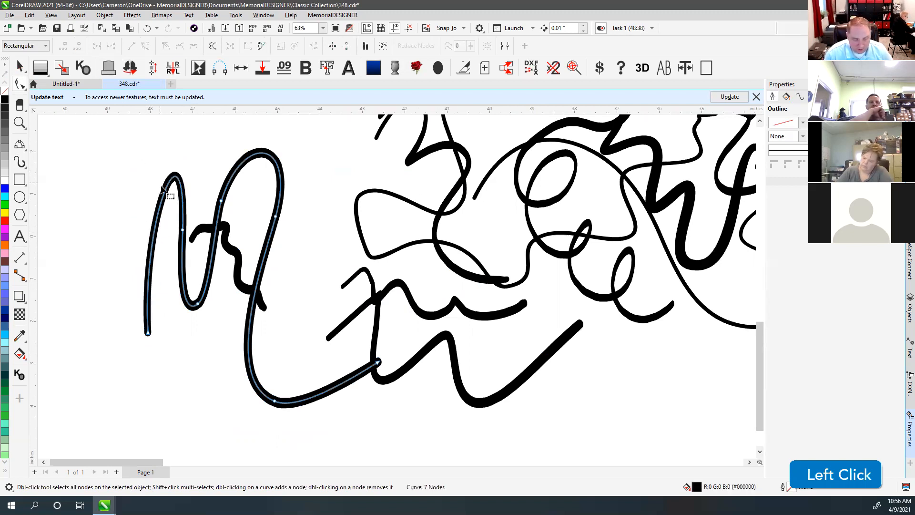
{"action": "left_click_drag", "start_coordinate": [147, 334], "coordinate": [112, 260]}
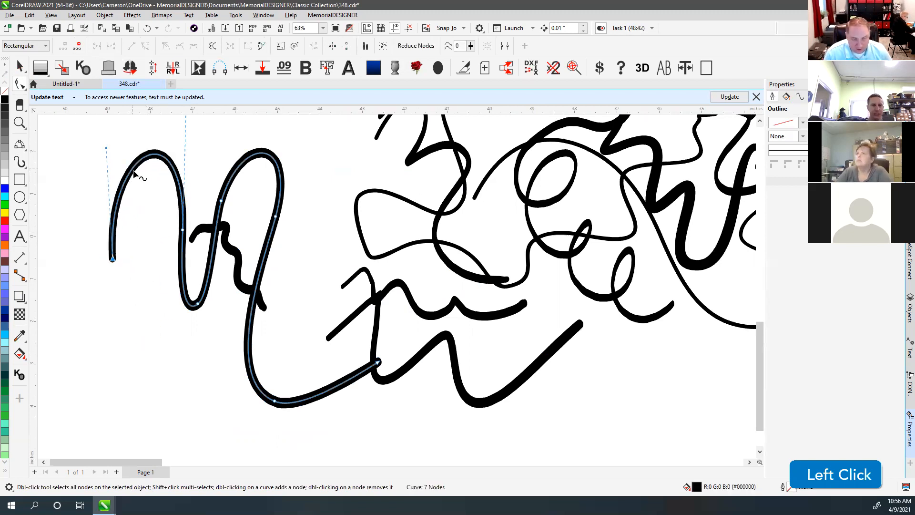
{"action": "left_click_drag", "start_coordinate": [106, 148], "coordinate": [47, 212]}
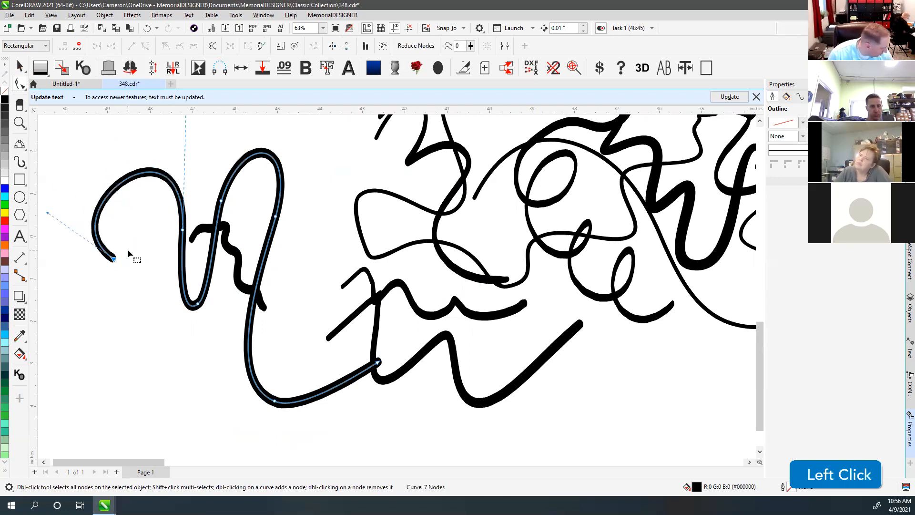
Delete the node at the lowest bend of the M-shaped stroke, and move the node beside its second peak outward.
{"action": "double_click", "coordinate": [275, 401]}
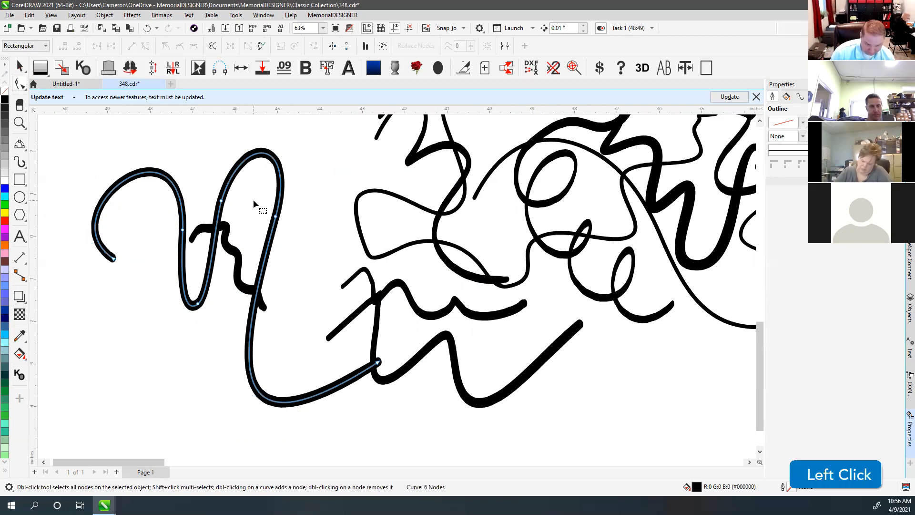
{"action": "left_click_drag", "start_coordinate": [276, 216], "coordinate": [299, 225]}
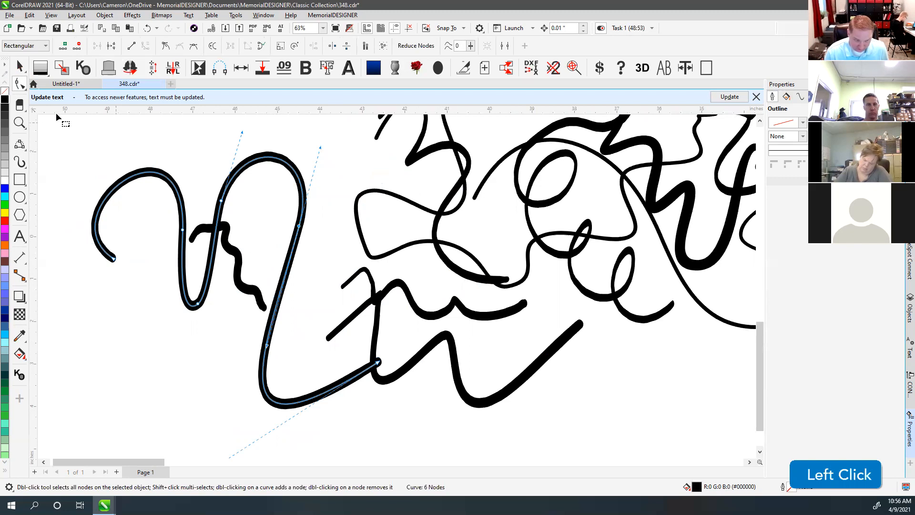
{"action": "left_click", "coordinate": [19, 68]}
{"action": "left_click", "coordinate": [170, 151]}
{"action": "left_click", "coordinate": [148, 171]}
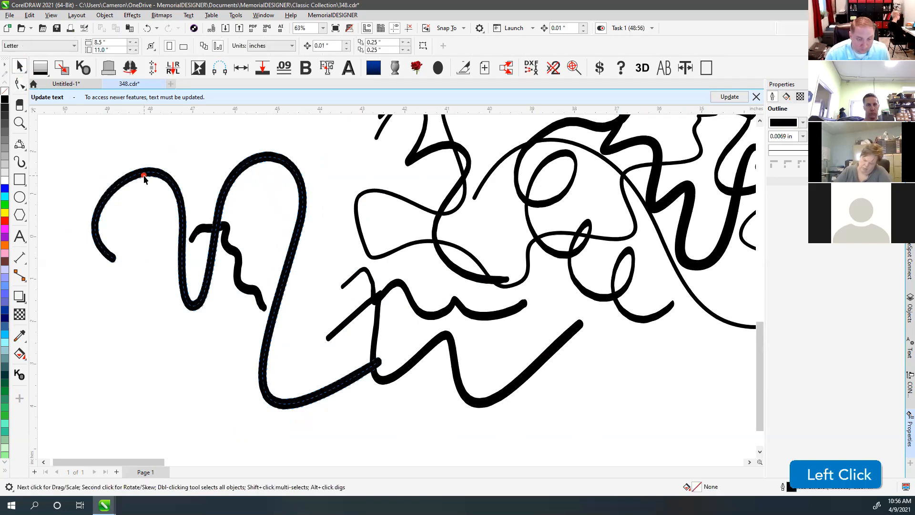
Switch the Artistic Media tool to Preset mode and choose the stroke that starts thick and tapers to a point.
{"action": "left_click", "coordinate": [19, 162]}
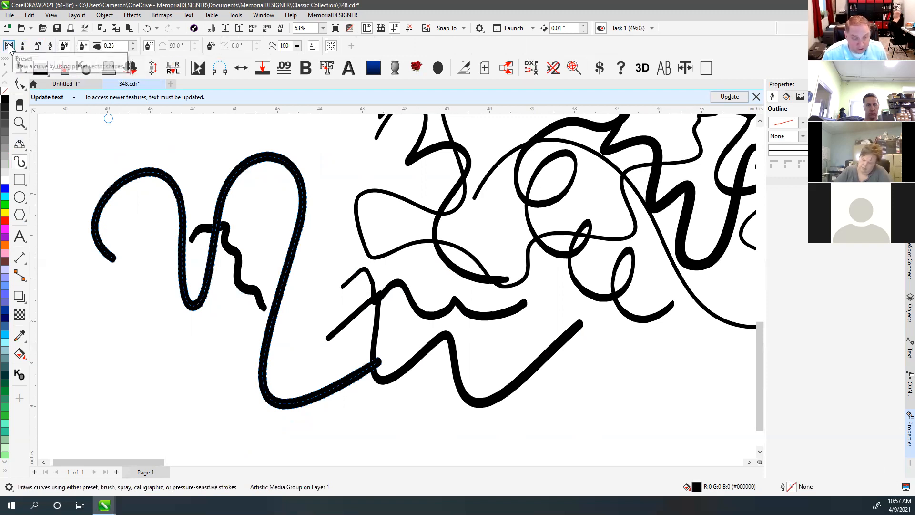
{"action": "left_click", "coordinate": [9, 46]}
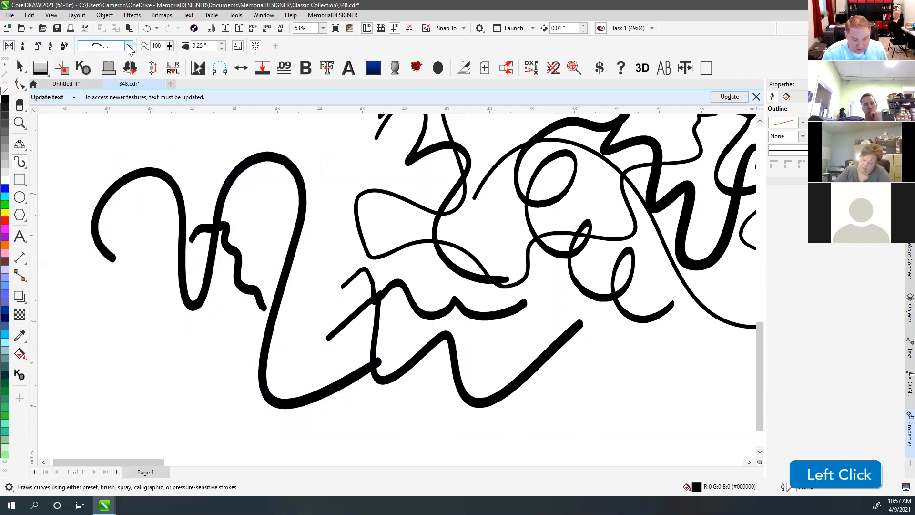
{"action": "left_click", "coordinate": [129, 46]}
{"action": "left_click_drag", "start_coordinate": [154, 89], "coordinate": [172, 245]}
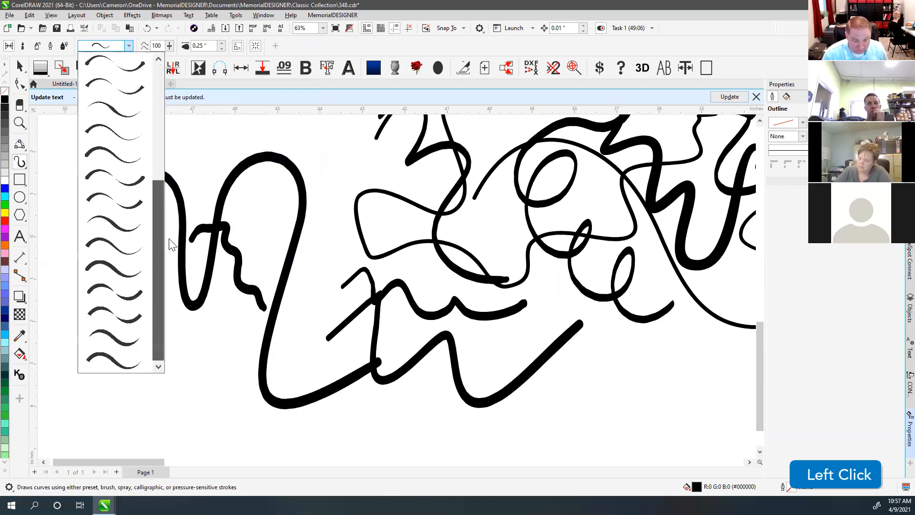
{"action": "left_click", "coordinate": [87, 268]}
Draw six tapered grass blades fanning upward from one base point in the empty area beside the M-shaped stroke.
{"action": "scroll", "coordinate": [401, 290], "scroll_direction": "down", "scroll_amount": 3}
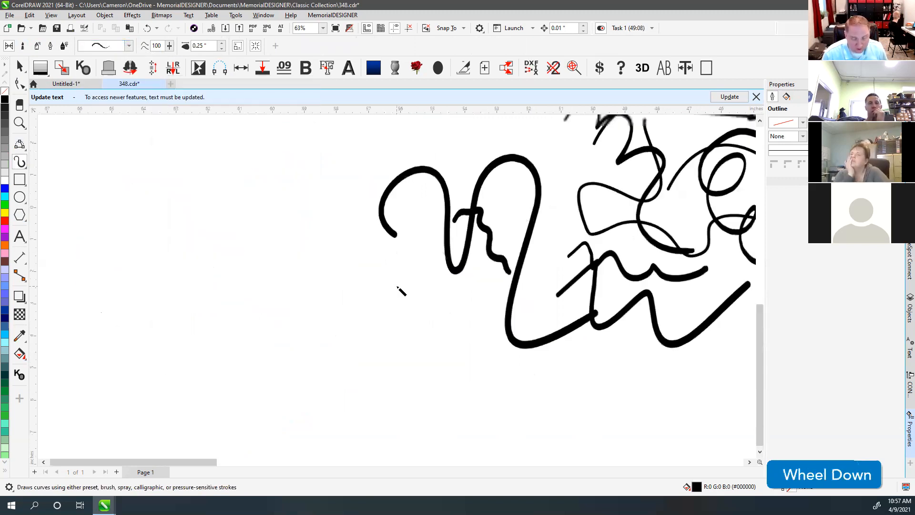
{"action": "scroll", "coordinate": [327, 312], "scroll_direction": "down", "scroll_amount": 2}
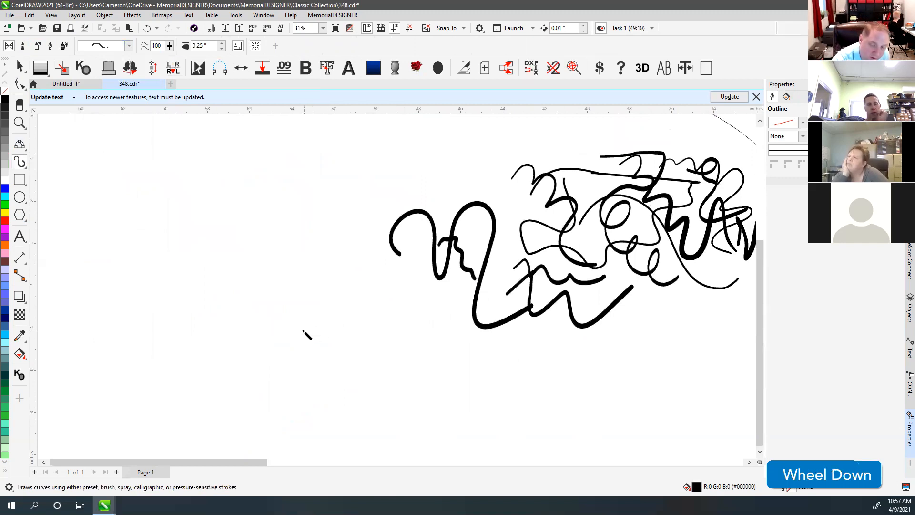
{"action": "left_click_drag", "start_coordinate": [307, 334], "coordinate": [282, 250]}
{"action": "left_click_drag", "start_coordinate": [307, 333], "coordinate": [363, 233]}
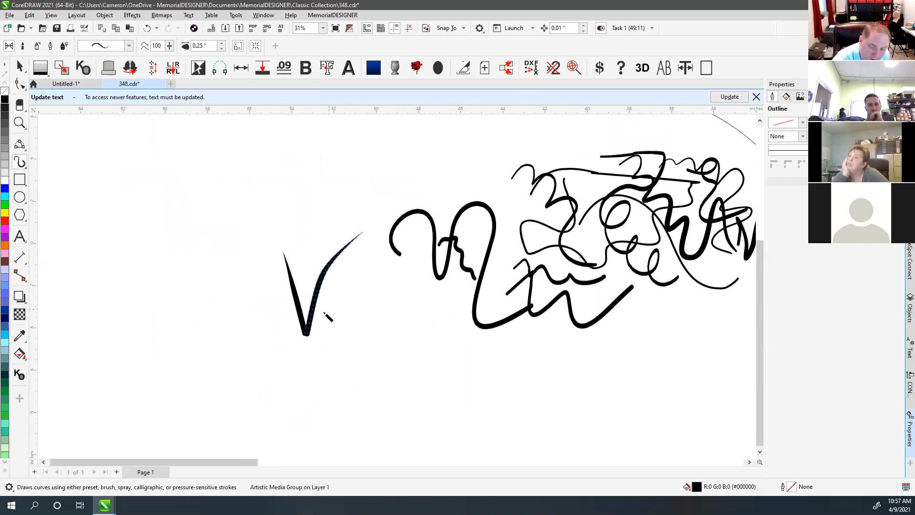
{"action": "left_click_drag", "start_coordinate": [306, 331], "coordinate": [252, 288]}
{"action": "left_click_drag", "start_coordinate": [306, 334], "coordinate": [373, 283]}
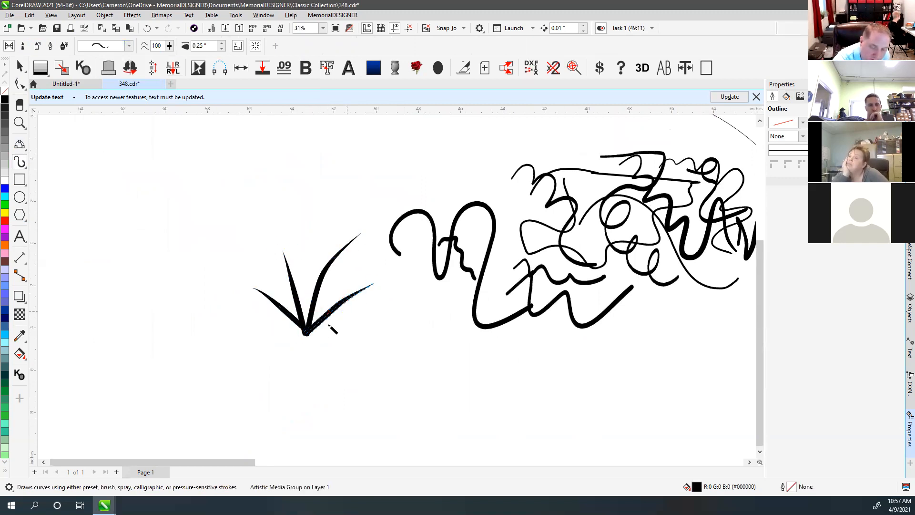
{"action": "left_click_drag", "start_coordinate": [308, 333], "coordinate": [303, 255]}
{"action": "left_click_drag", "start_coordinate": [310, 335], "coordinate": [357, 261]}
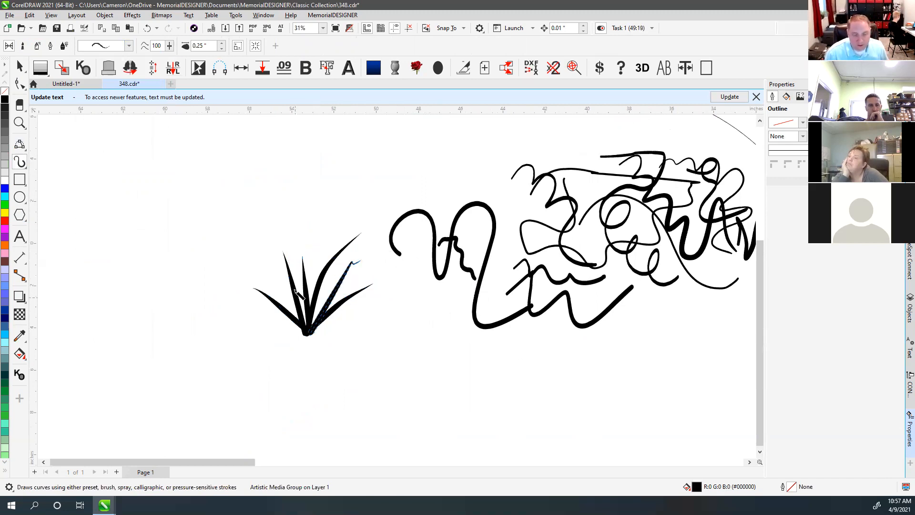
Choose the preset that tapers at both ends and draw a long gentle wave beside the grass blades.
{"action": "left_click", "coordinate": [122, 45]}
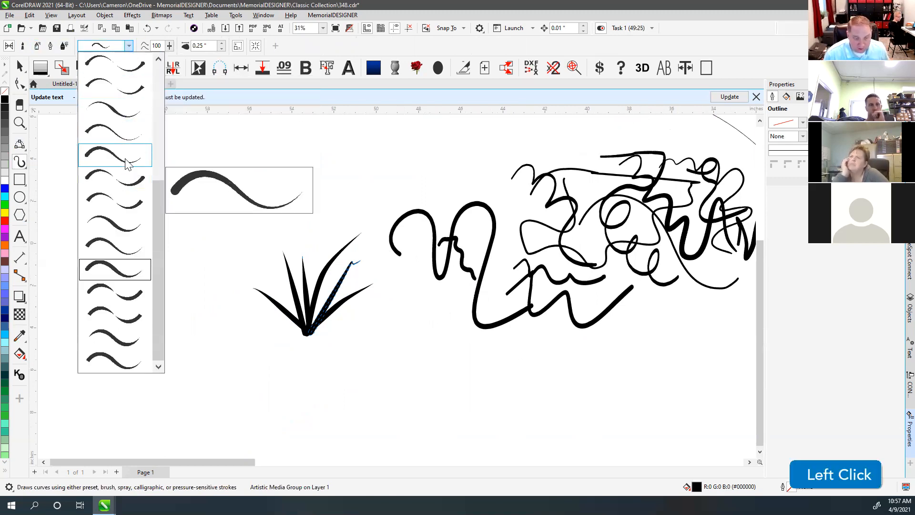
{"action": "left_click", "coordinate": [125, 225]}
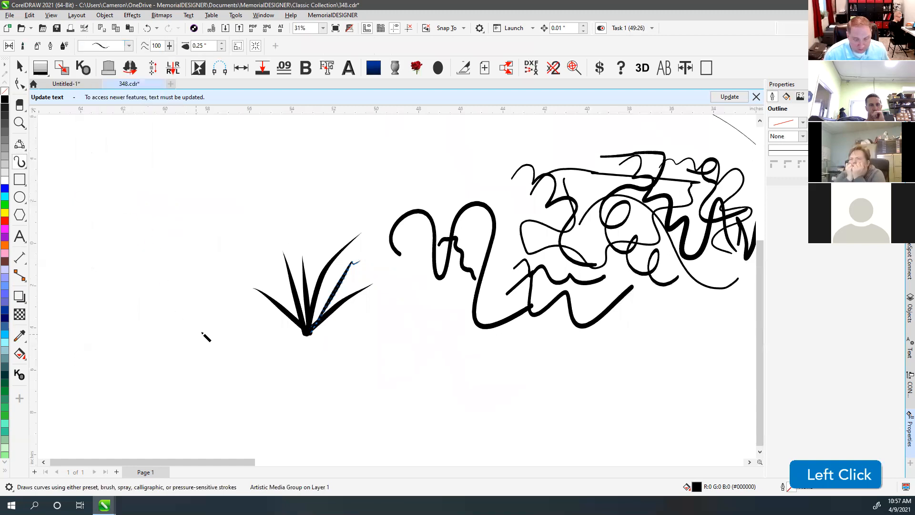
{"action": "scroll", "coordinate": [191, 329], "scroll_direction": "up", "scroll_amount": 2}
{"action": "mouse_move", "coordinate": [258, 299]}
{"action": "left_mouse_down"}
{"action": "mouse_move", "coordinate": [296, 277]}
{"action": "mouse_move", "coordinate": [480, 299]}
{"action": "left_mouse_up"}
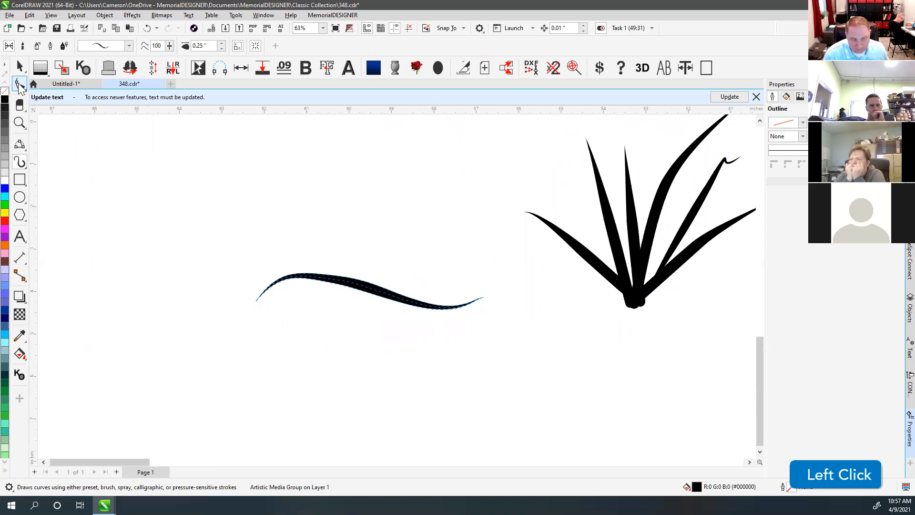
Delete the wave's two inner nodes, move its end node upward, and pull that node's control handle down to bend the tip.
{"action": "key", "text": "F10"}
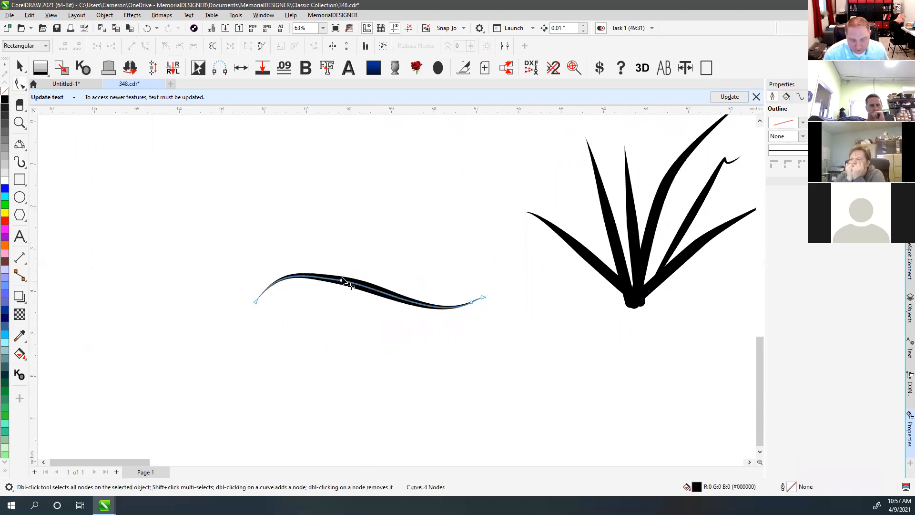
{"action": "double_click", "coordinate": [340, 281]}
{"action": "double_click", "coordinate": [472, 303]}
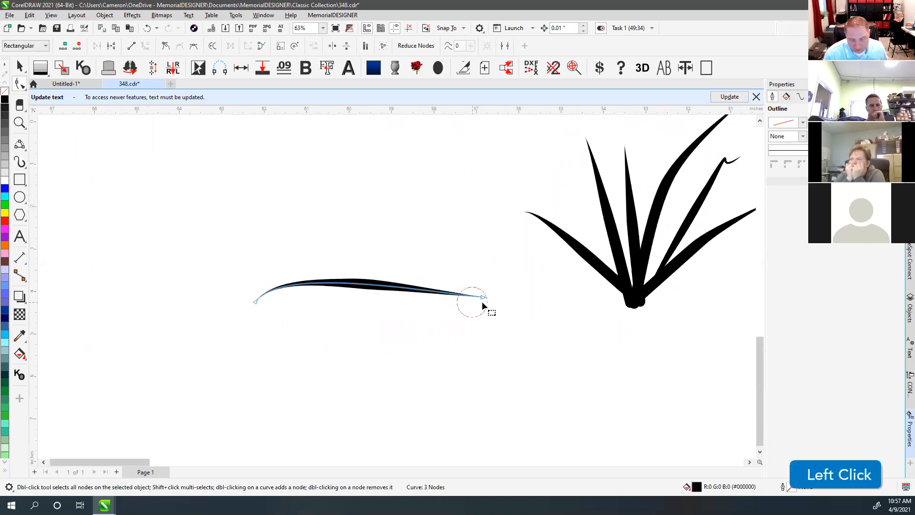
{"action": "left_click_drag", "start_coordinate": [483, 298], "coordinate": [463, 217]}
{"action": "left_click_drag", "start_coordinate": [409, 212], "coordinate": [443, 279]}
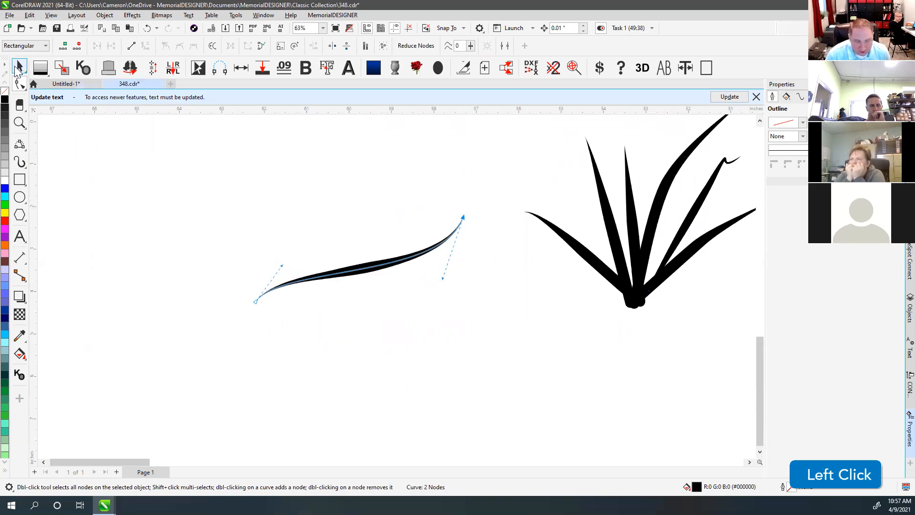
Move the wave's start node up and outward, and lengthen the control handles at both ends to form an S-curve.
{"action": "left_click", "coordinate": [18, 70]}
{"action": "left_click_drag", "start_coordinate": [174, 160], "coordinate": [526, 367]}
{"action": "left_click", "coordinate": [20, 82]}
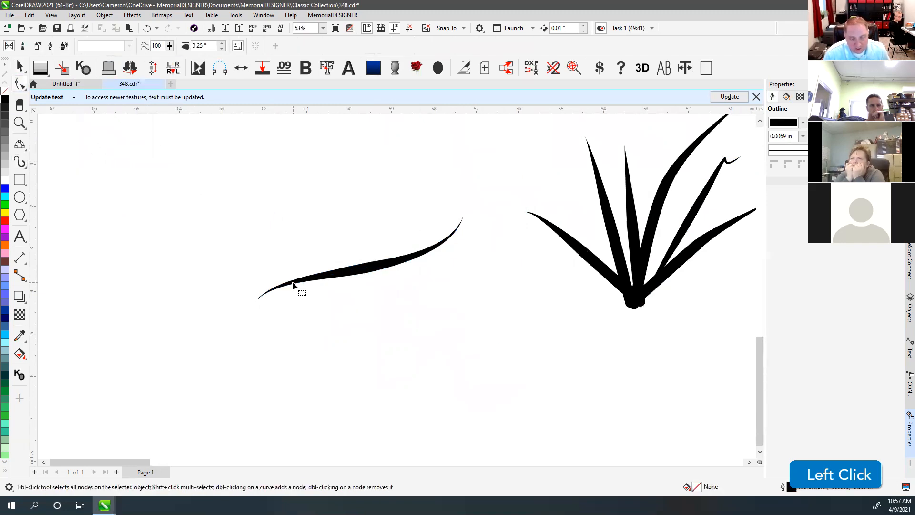
{"action": "left_click", "coordinate": [255, 303]}
{"action": "mouse_move", "coordinate": [262, 269]}
{"action": "left_mouse_down"}
{"action": "mouse_move", "coordinate": [244, 231]}
{"action": "mouse_move", "coordinate": [280, 174]}
{"action": "left_mouse_up"}
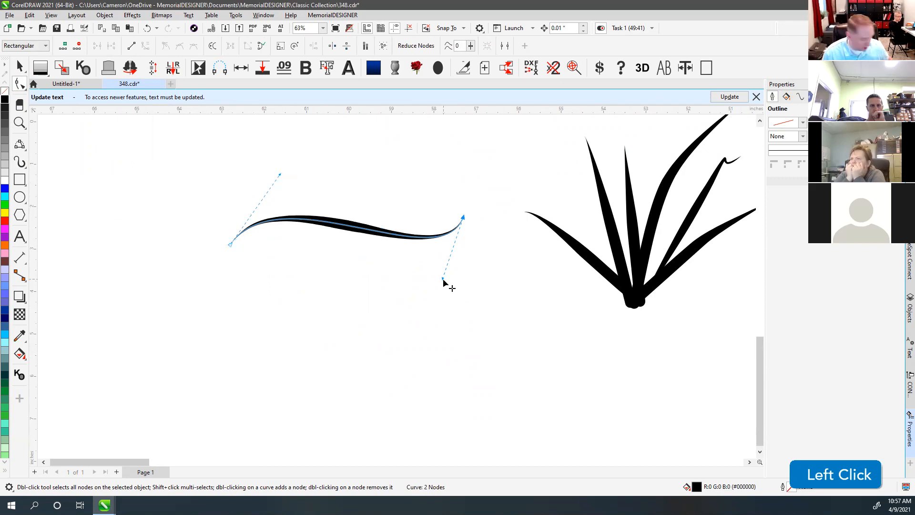
{"action": "left_click_drag", "start_coordinate": [443, 279], "coordinate": [445, 288]}
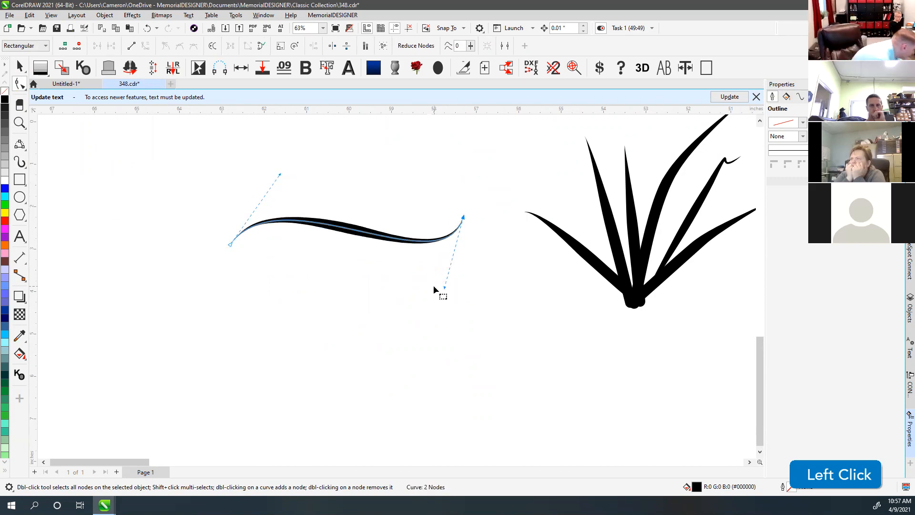
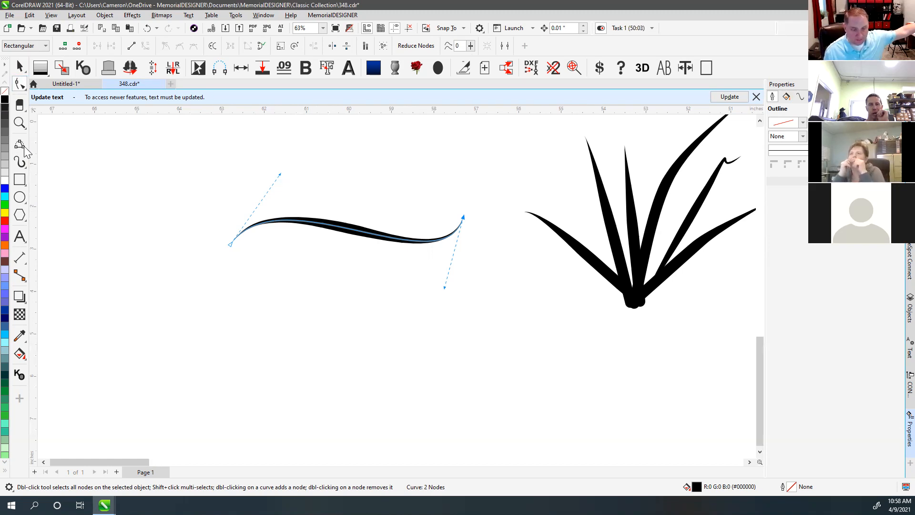
Draw a second wavy Artistic Media stroke, tapered at both ends, below the reshaped wave.
{"action": "left_click", "coordinate": [21, 163]}
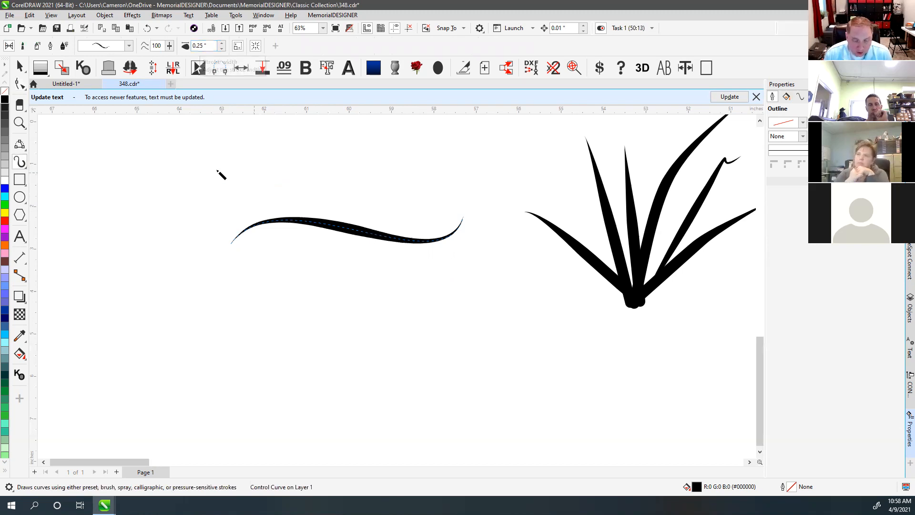
{"action": "mouse_move", "coordinate": [232, 325]}
{"action": "left_mouse_down"}
{"action": "mouse_move", "coordinate": [360, 316]}
{"action": "mouse_move", "coordinate": [467, 331]}
{"action": "left_mouse_up"}
{"action": "scroll", "coordinate": [401, 288], "scroll_direction": "up", "scroll_amount": 4}
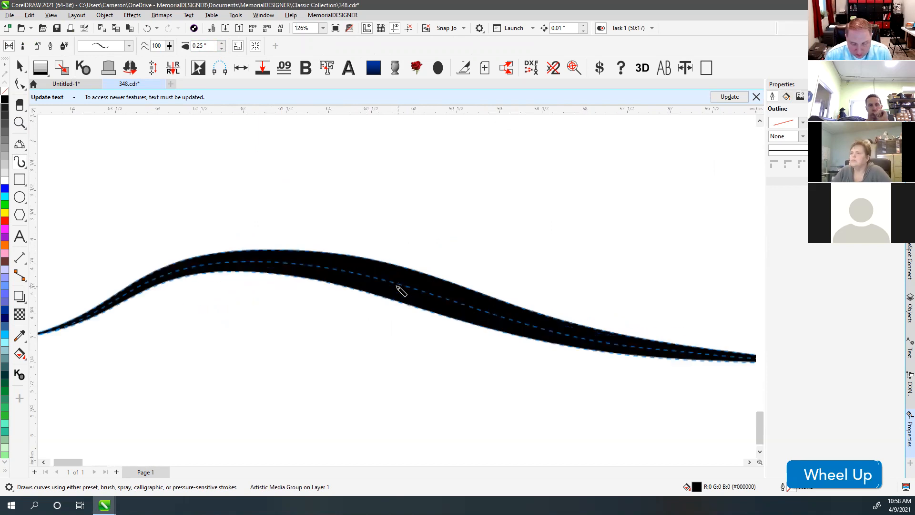
Measure the second wave's thickest part with a straight Freehand line drawn across it, and delete that line.
{"action": "left_click", "coordinate": [21, 147]}
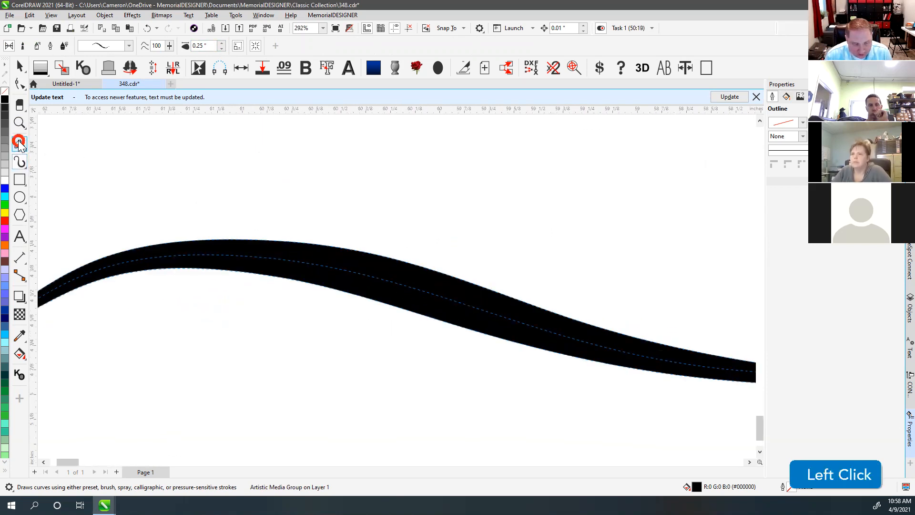
{"action": "left_click", "coordinate": [21, 147]}
{"action": "left_click", "coordinate": [56, 143]}
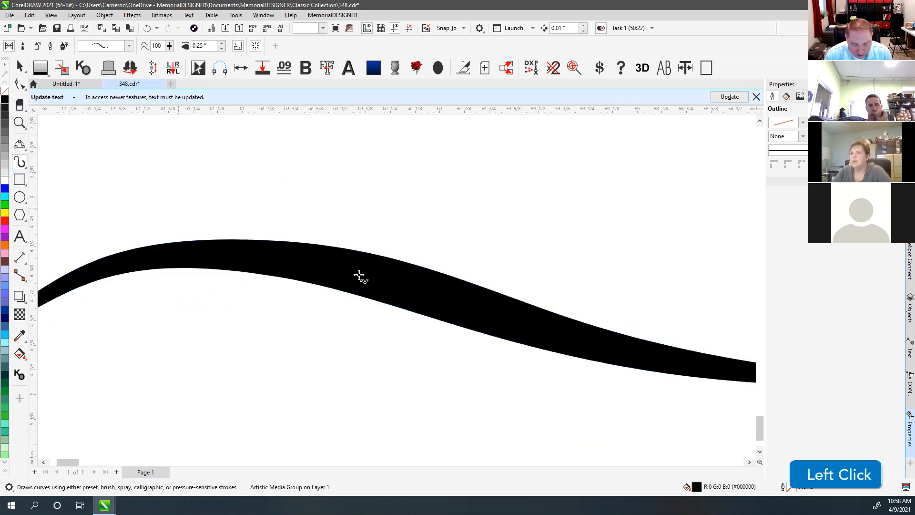
{"action": "left_click", "coordinate": [398, 306]}
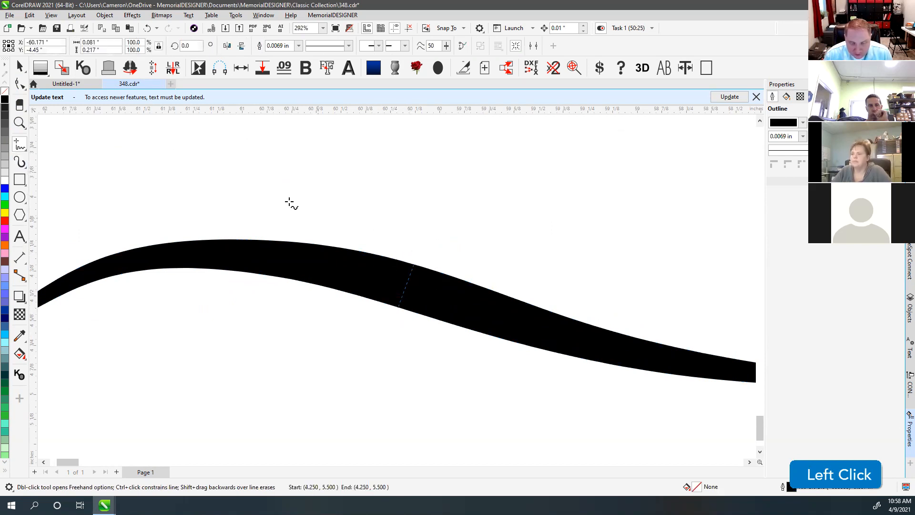
{"action": "left_click", "coordinate": [25, 69]}
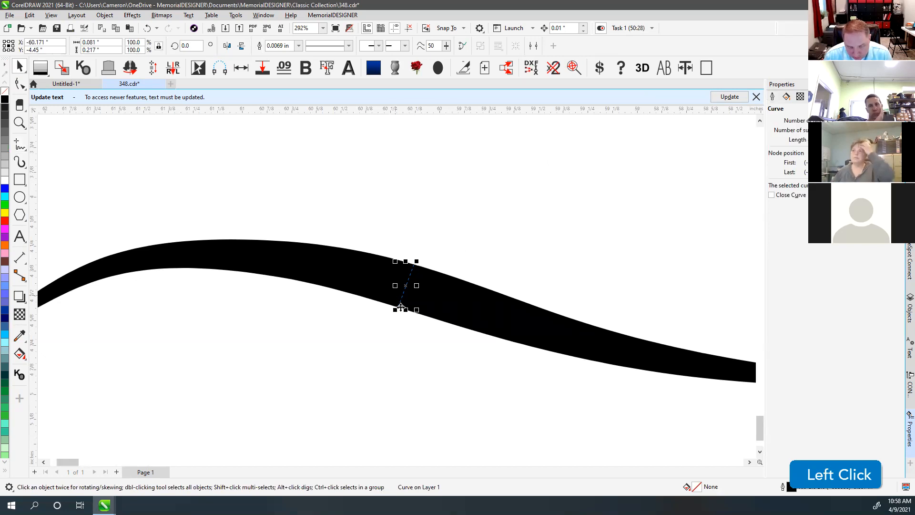
{"action": "key", "text": "v"}
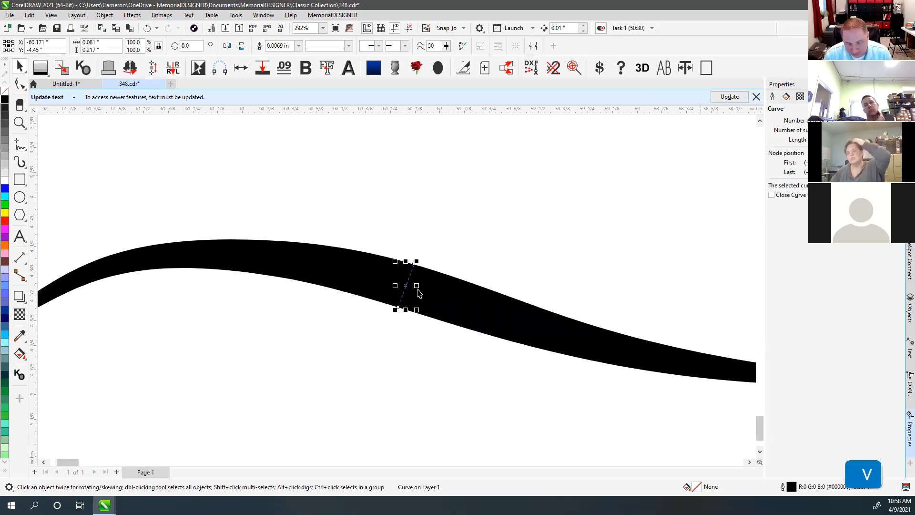
{"action": "key", "text": "v"}
{"action": "left_click", "coordinate": [471, 362]}
{"action": "key", "text": "Delete"}
Choose the first preset, with a thick round start and tapered end, and draw two curved strokes from a shared start above the wave.
{"action": "scroll", "coordinate": [363, 293], "scroll_direction": "down", "scroll_amount": 2}
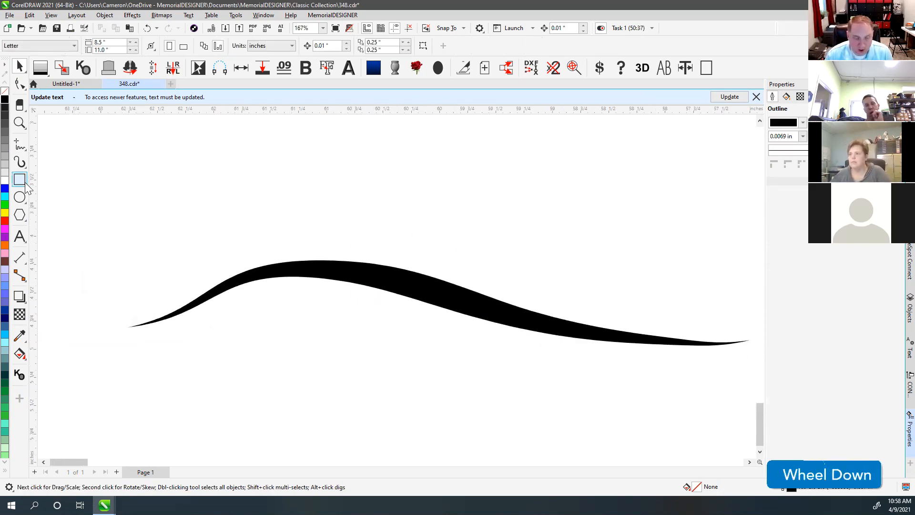
{"action": "left_click", "coordinate": [20, 162]}
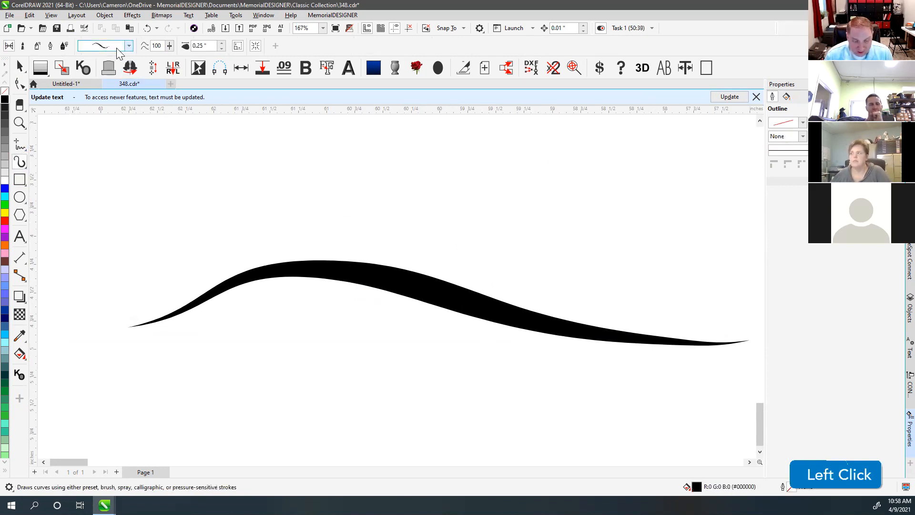
{"action": "left_click", "coordinate": [129, 46]}
{"action": "left_click_drag", "start_coordinate": [153, 192], "coordinate": [151, 60]}
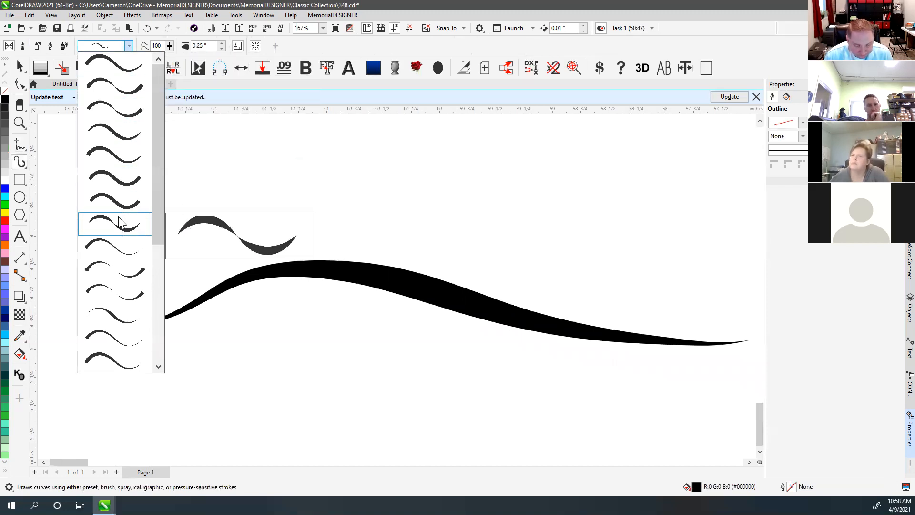
{"action": "left_click", "coordinate": [112, 66]}
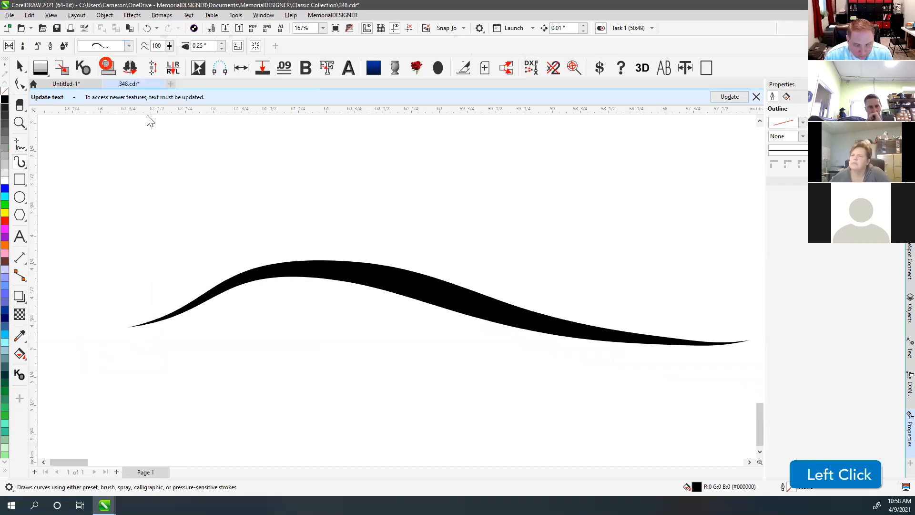
{"action": "mouse_move", "coordinate": [210, 241]}
{"action": "left_mouse_down"}
{"action": "mouse_move", "coordinate": [314, 177]}
{"action": "mouse_move", "coordinate": [593, 239]}
{"action": "left_mouse_up"}
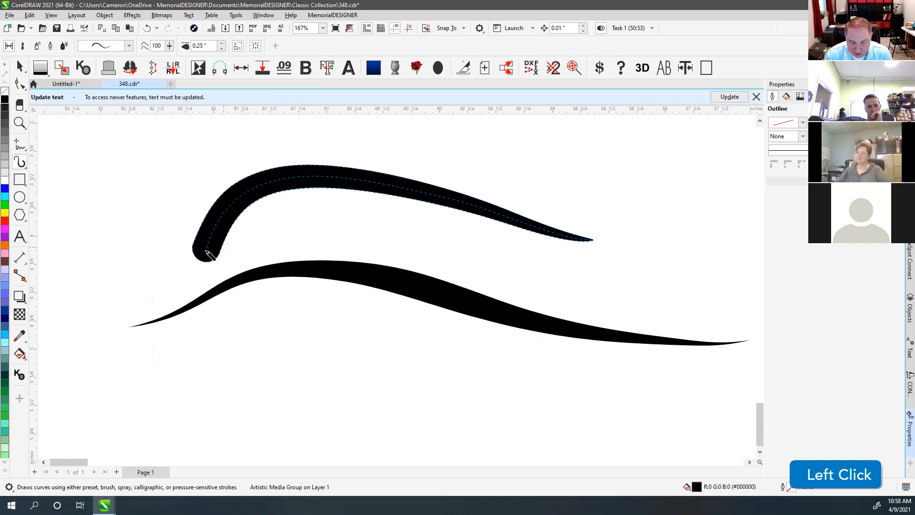
{"action": "mouse_move", "coordinate": [203, 244]}
{"action": "left_mouse_down"}
{"action": "mouse_move", "coordinate": [612, 295]}
{"action": "mouse_move", "coordinate": [606, 291]}
{"action": "left_mouse_up"}
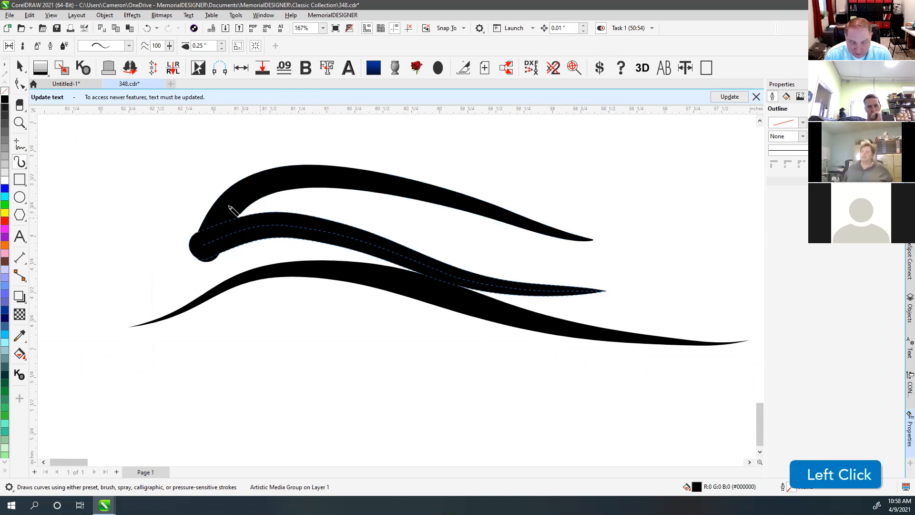
Reverse the direction of the middle stroke's curve so its thick and tapered ends swap.
{"action": "left_click", "coordinate": [18, 84]}
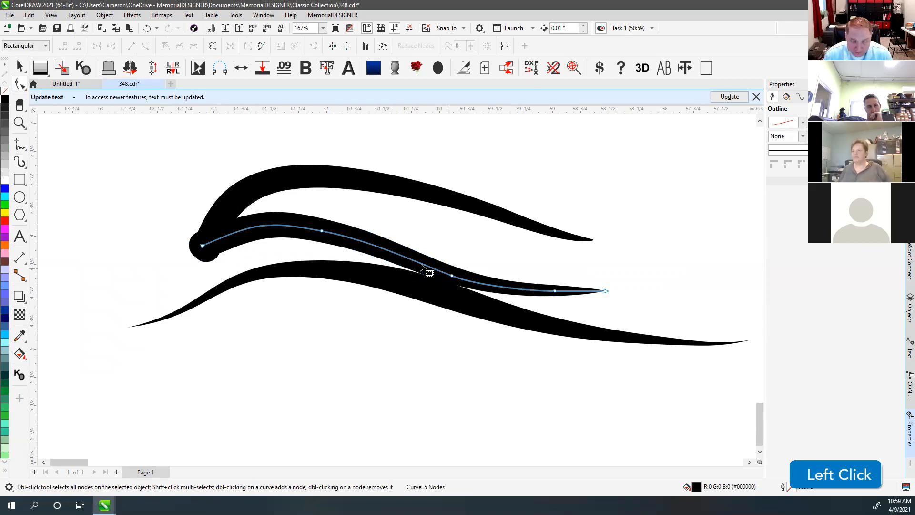
{"action": "left_click", "coordinate": [202, 246]}
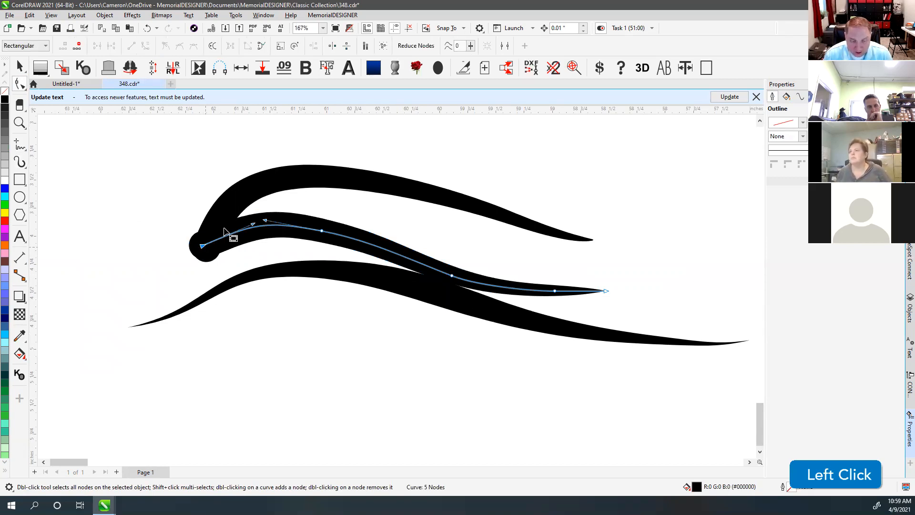
{"action": "left_click", "coordinate": [212, 48]}
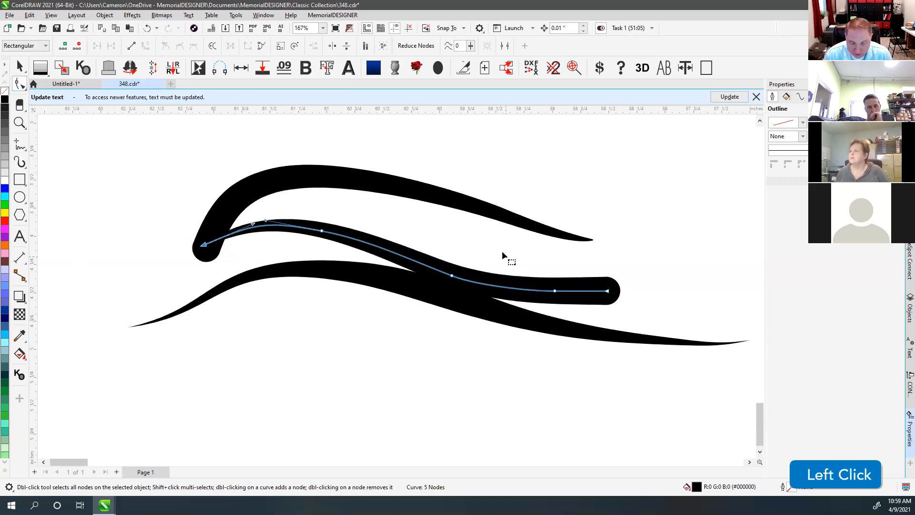
{"action": "left_click", "coordinate": [212, 46]}
{"action": "left_click", "coordinate": [212, 47]}
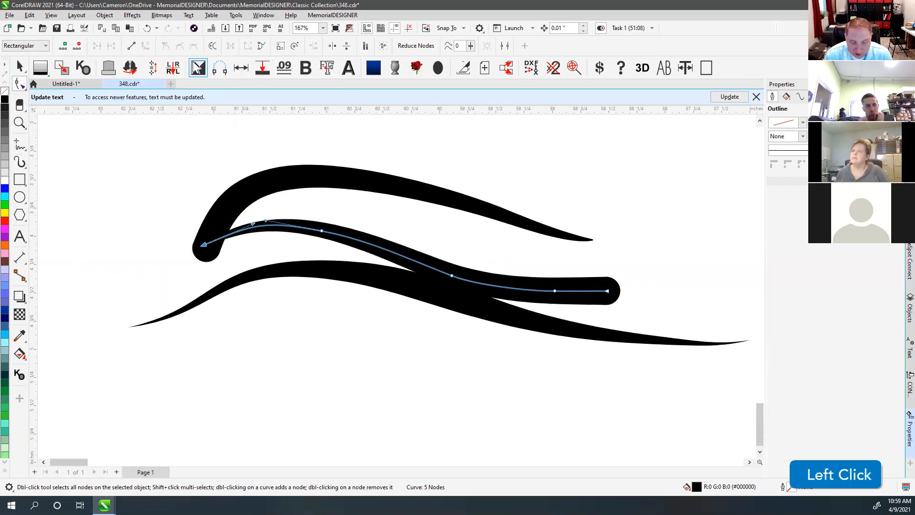
{"action": "left_click", "coordinate": [478, 260]}
{"action": "key", "text": "space"}
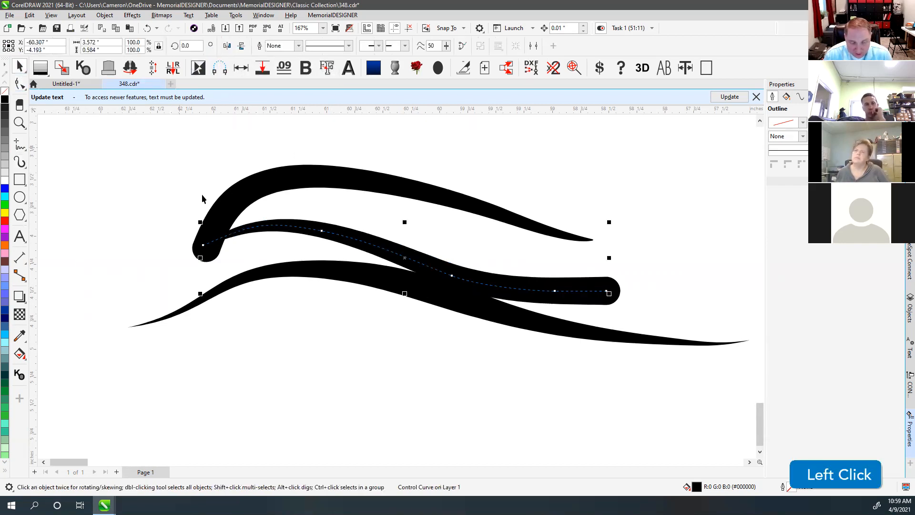
Apply the second, fifth and seventh Artistic Media presets in turn to the middle stroke.
{"action": "left_click_drag", "start_coordinate": [165, 200], "coordinate": [628, 370]}
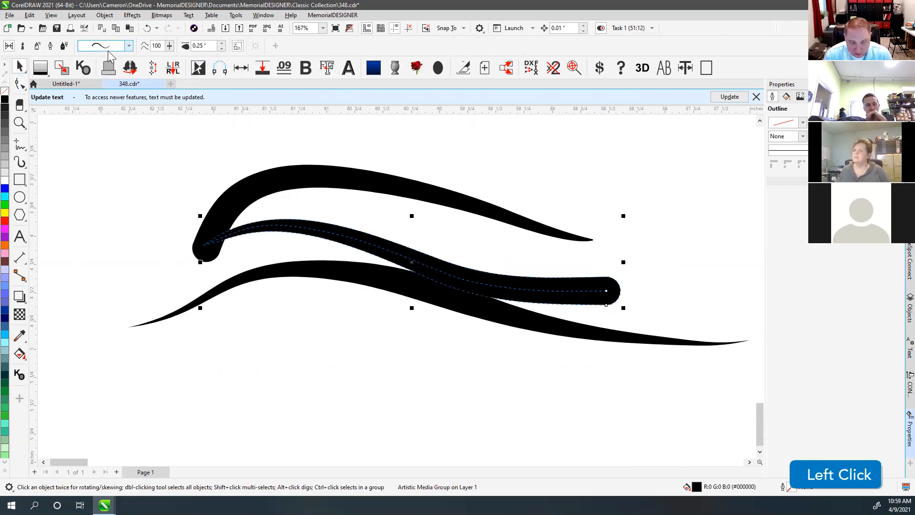
{"action": "left_click", "coordinate": [127, 47]}
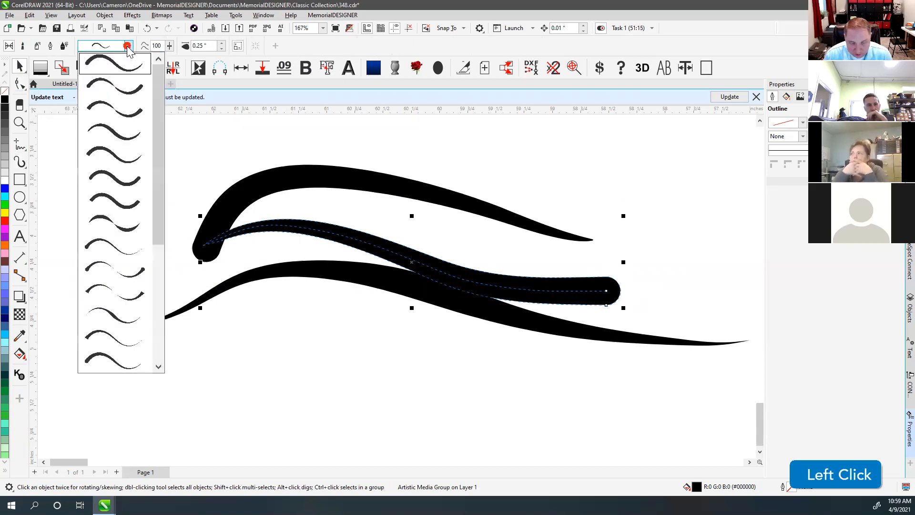
{"action": "left_click", "coordinate": [127, 86]}
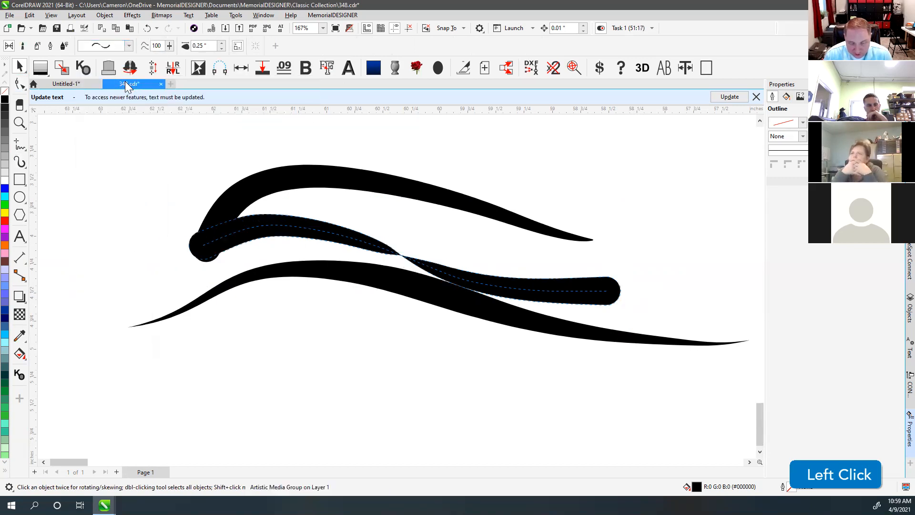
{"action": "left_click", "coordinate": [129, 44]}
{"action": "left_click", "coordinate": [115, 153]}
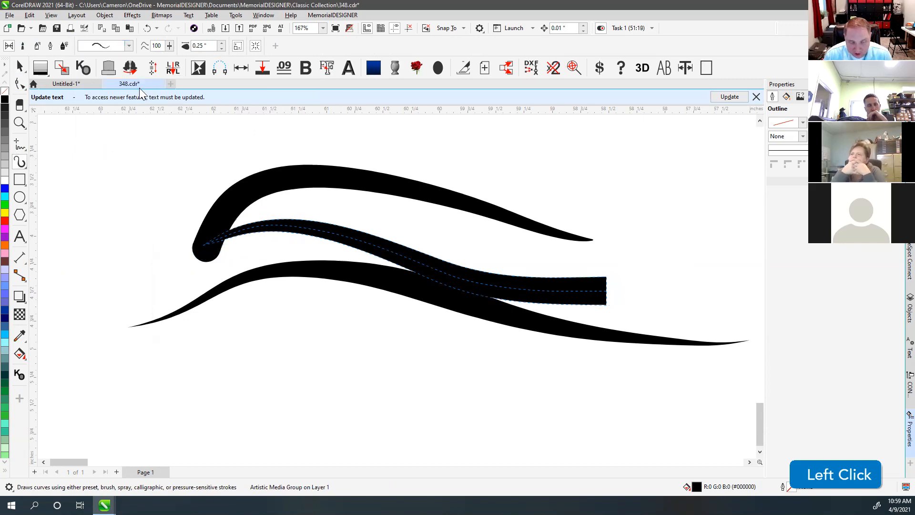
{"action": "left_click", "coordinate": [129, 46]}
{"action": "left_click", "coordinate": [110, 200]}
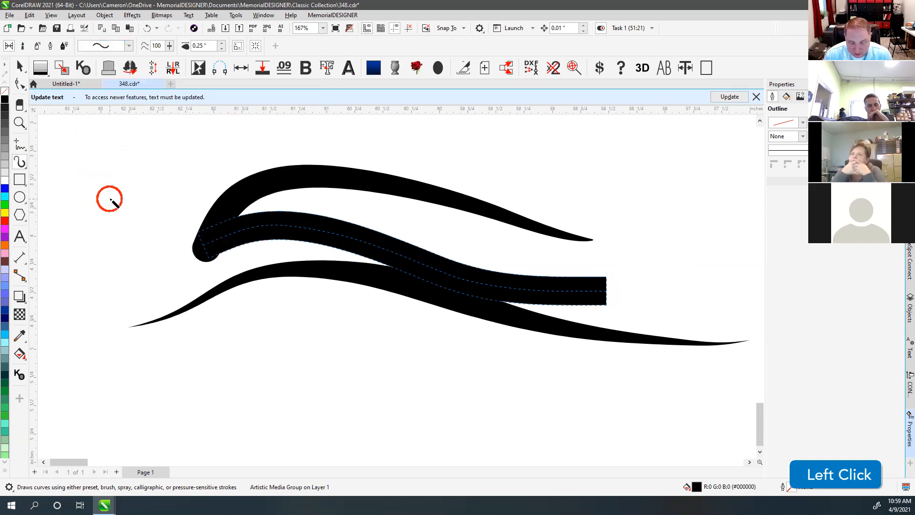
Select all the wave strokes together and try the first, sixth and seventh Artistic Media presets on them in turn.
{"action": "scroll", "coordinate": [322, 229], "scroll_direction": "down", "scroll_amount": 3}
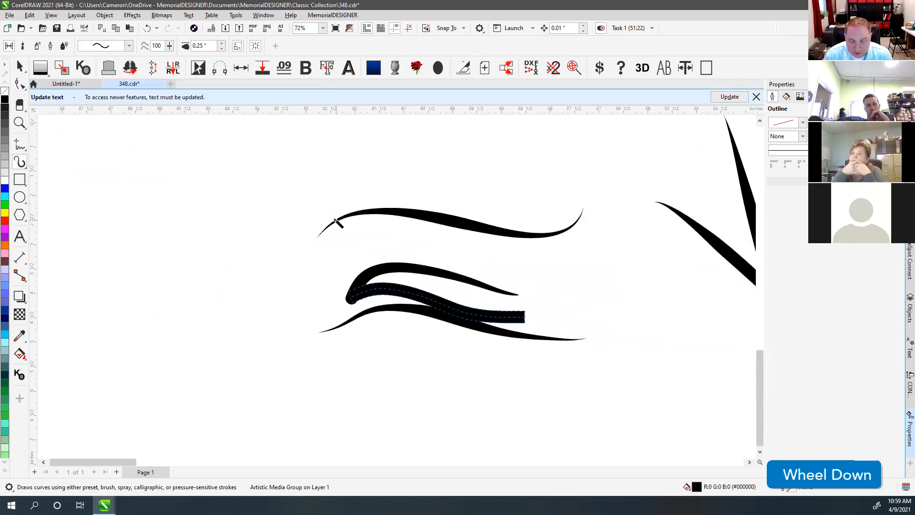
{"action": "scroll", "coordinate": [396, 288], "scroll_direction": "down", "scroll_amount": 2}
{"action": "left_click_drag", "start_coordinate": [296, 230], "coordinate": [600, 401]}
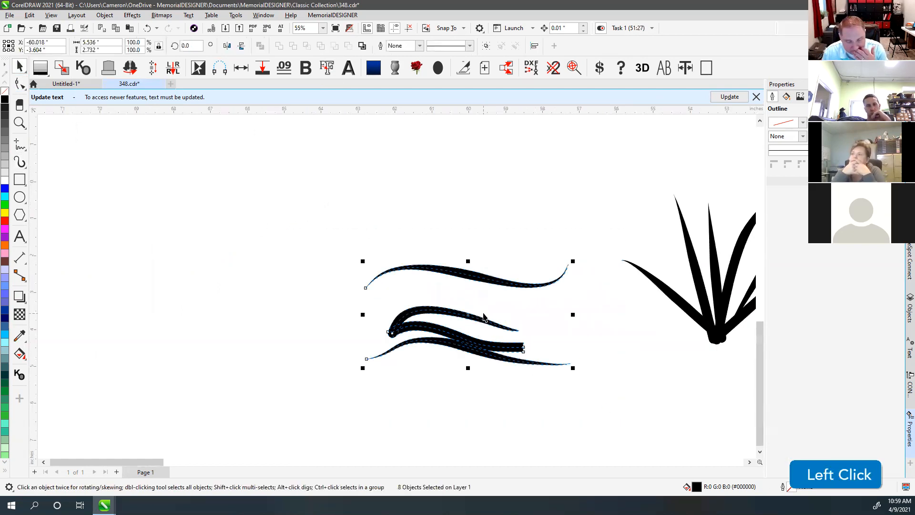
{"action": "left_click", "coordinate": [21, 165]}
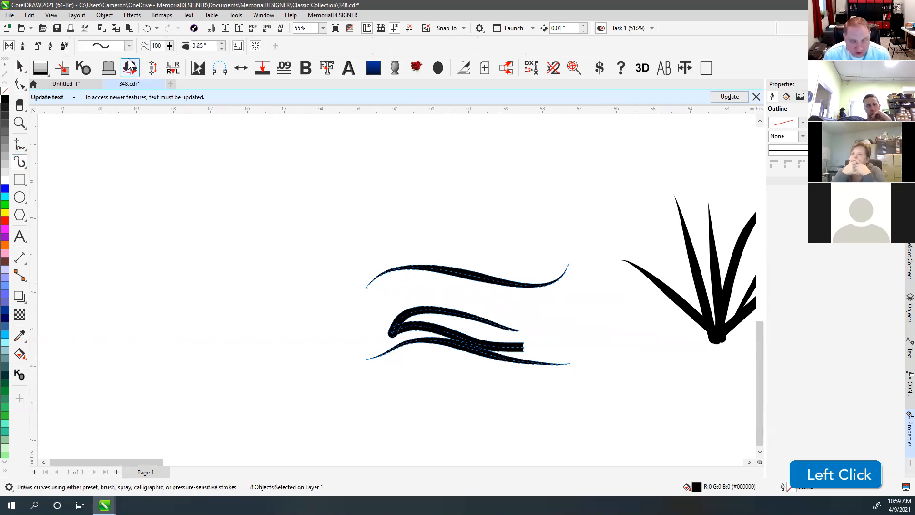
{"action": "left_click", "coordinate": [129, 46]}
{"action": "left_click", "coordinate": [129, 65]}
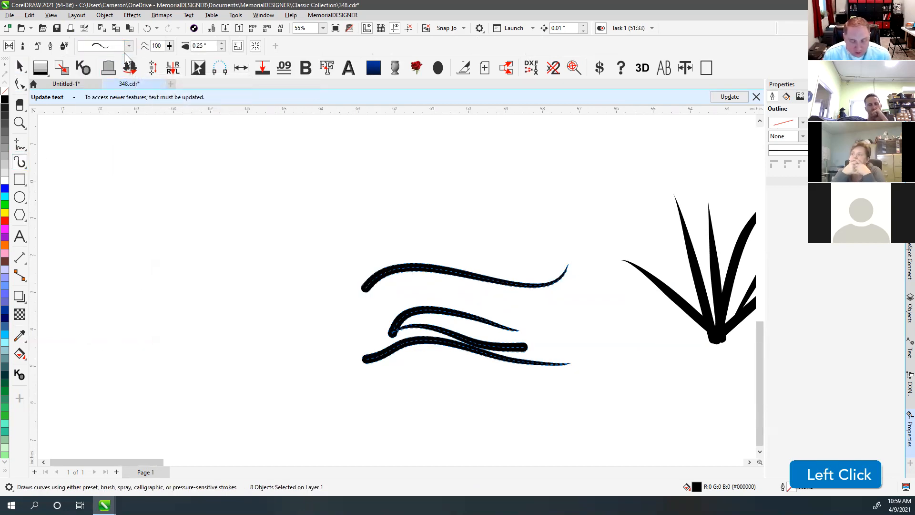
{"action": "left_click", "coordinate": [129, 46]}
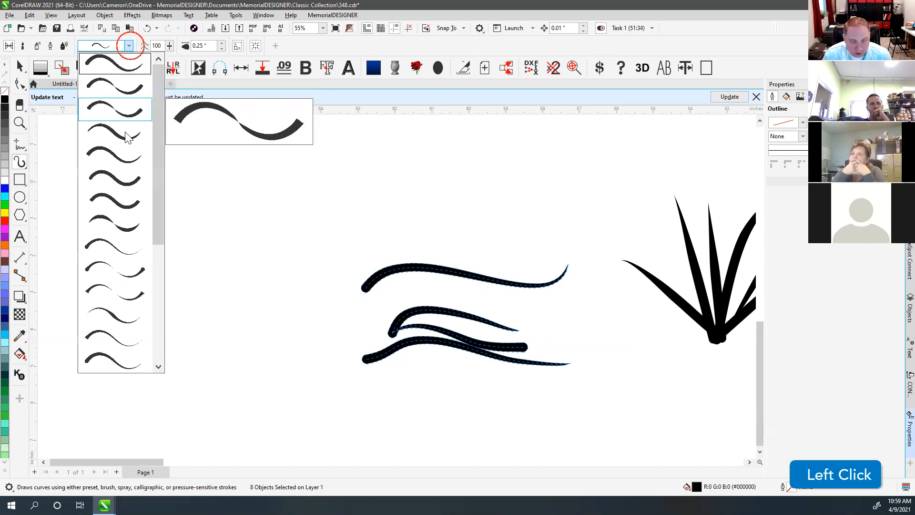
{"action": "left_click", "coordinate": [122, 186]}
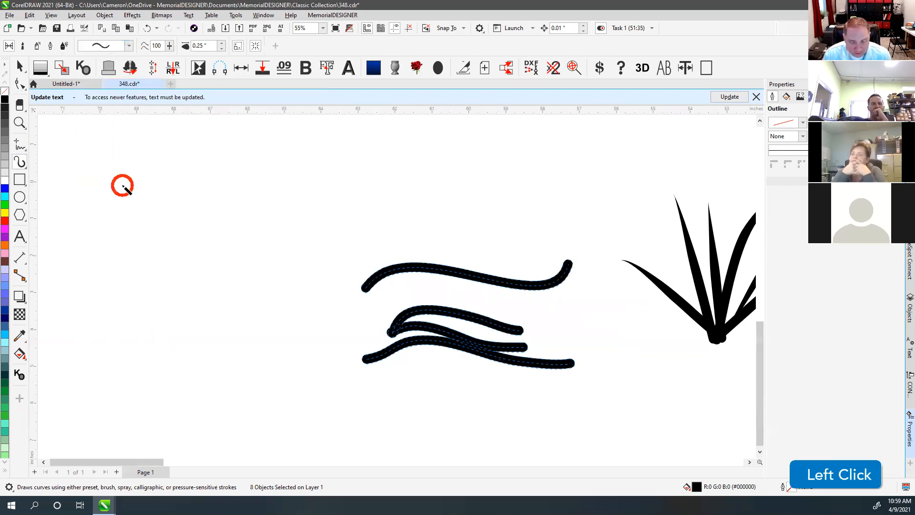
{"action": "left_click", "coordinate": [129, 46]}
{"action": "left_click", "coordinate": [117, 203]}
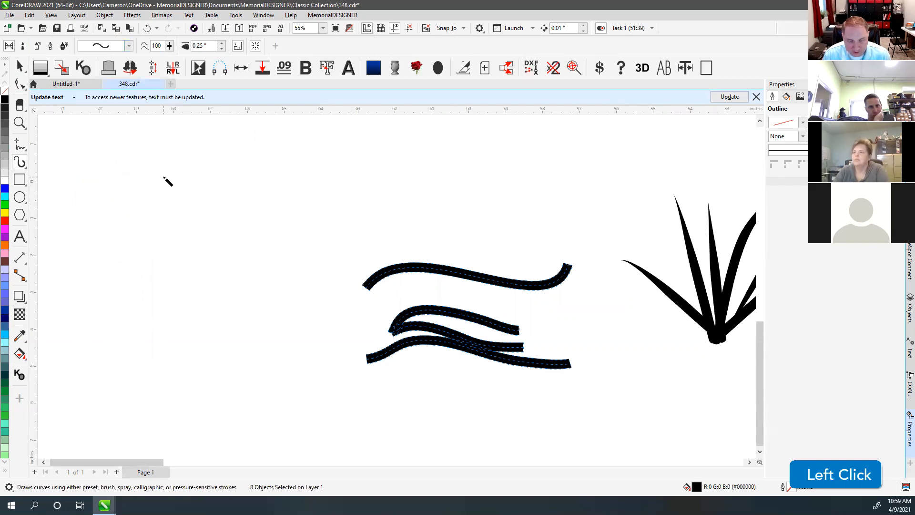
Apply the twelfth preset, thickest in the middle and tapered at both ends, to all the wave strokes and deselect them.
{"action": "left_click", "coordinate": [128, 45]}
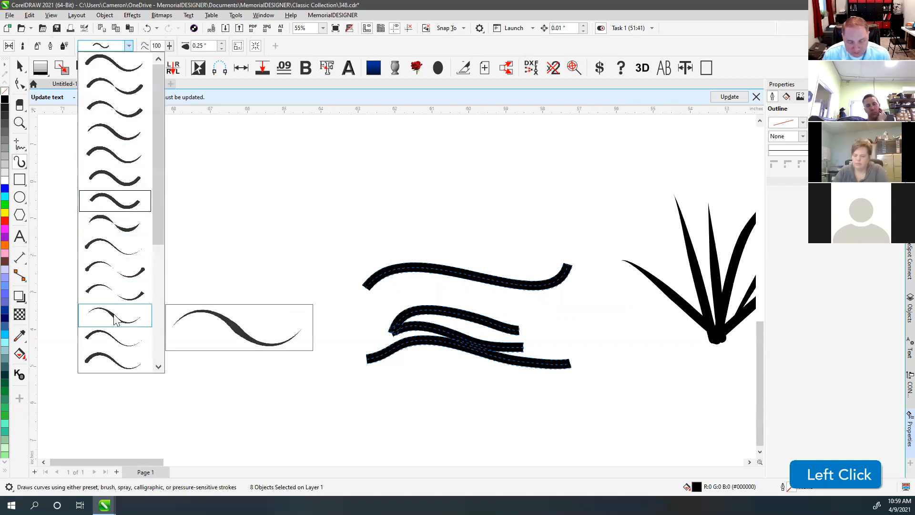
{"action": "left_click", "coordinate": [116, 322]}
{"action": "left_click", "coordinate": [20, 67]}
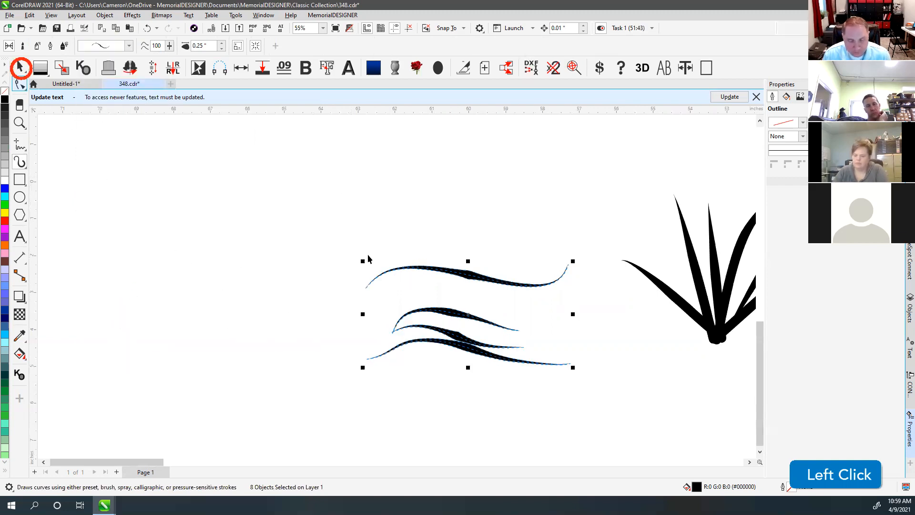
{"action": "left_click", "coordinate": [412, 275]}
Draw a short, curved Artistic Media stroke rising beside the base of the grass tuft, using the current double-tapered preset.
{"action": "left_click", "coordinate": [19, 162]}
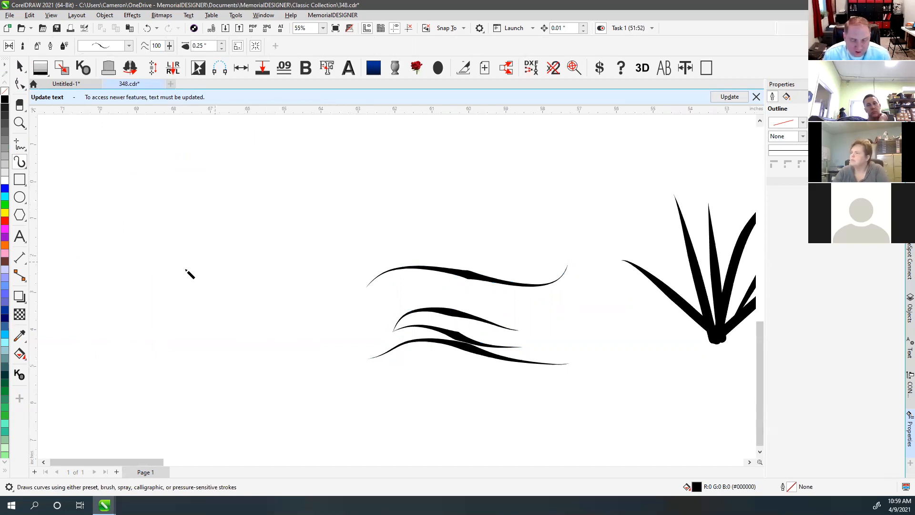
{"action": "scroll", "coordinate": [449, 287], "scroll_direction": "down", "scroll_amount": 4}
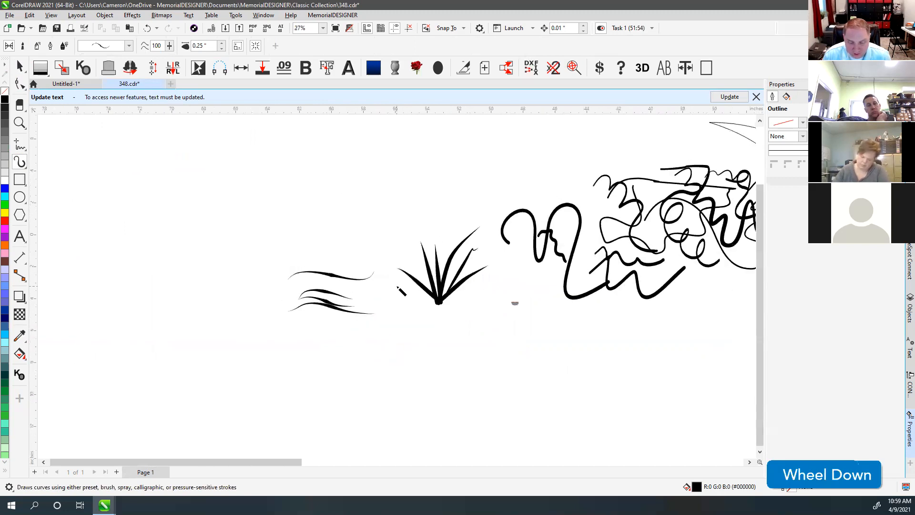
{"action": "scroll", "coordinate": [400, 291], "scroll_direction": "up", "scroll_amount": 2}
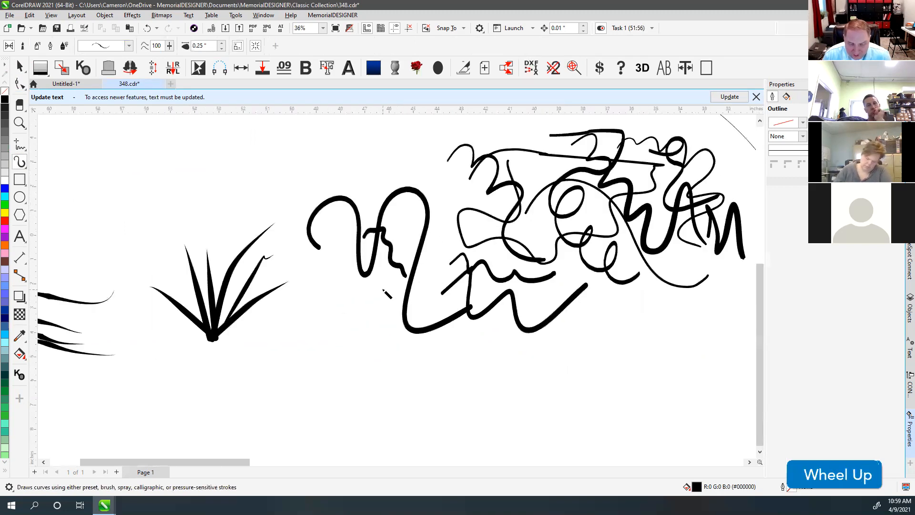
{"action": "mouse_move", "coordinate": [277, 382]}
{"action": "left_mouse_down"}
{"action": "mouse_move", "coordinate": [312, 333]}
{"action": "mouse_move", "coordinate": [310, 306]}
{"action": "left_mouse_up"}
{"action": "key", "text": "space"}
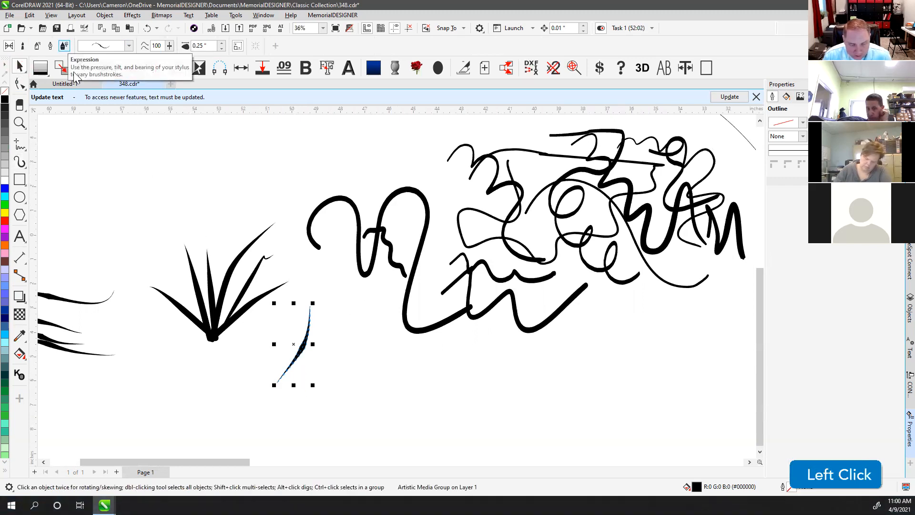
Delete all the practice strokes and scribbles beside the headstone design.
{"action": "left_click", "coordinate": [235, 198]}
{"action": "scroll", "coordinate": [268, 254], "scroll_direction": "down", "scroll_amount": 4}
{"action": "mouse_move", "coordinate": [271, 200]}
{"action": "left_mouse_down"}
{"action": "mouse_move", "coordinate": [609, 370]}
{"action": "mouse_move", "coordinate": [499, 375]}
{"action": "mouse_move", "coordinate": [515, 369]}
{"action": "left_mouse_up"}
{"action": "key", "text": "Delete"}
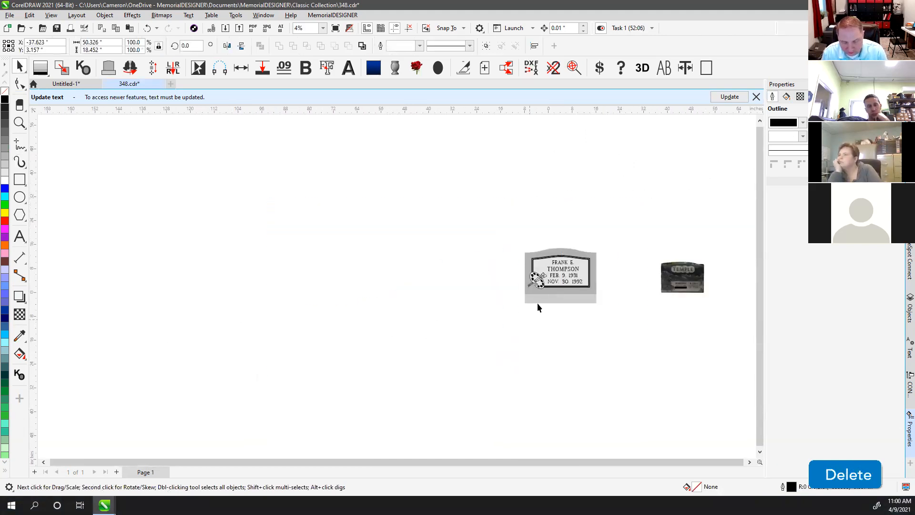
Apply a uniform transparency of 54 to the headstone photo with the deer and cabin scene.
{"action": "scroll", "coordinate": [396, 286], "scroll_direction": "up", "scroll_amount": 4}
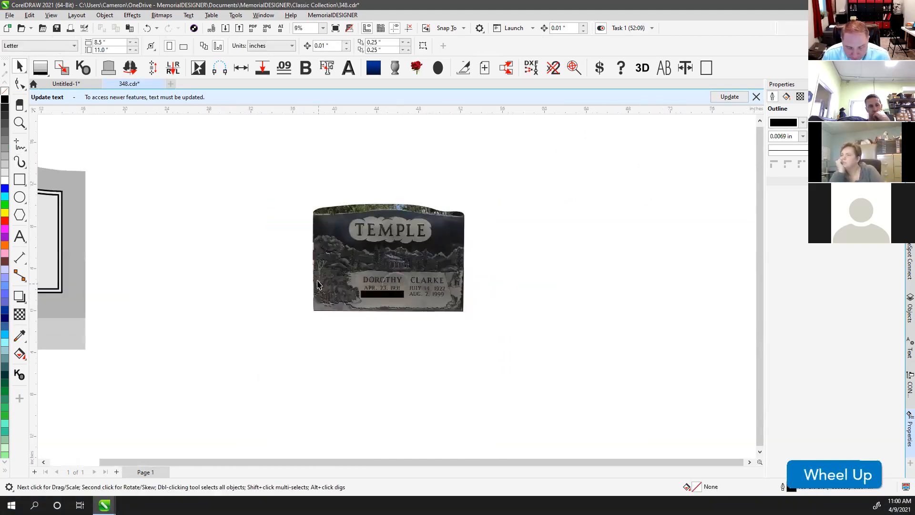
{"action": "scroll", "coordinate": [319, 284], "scroll_direction": "up", "scroll_amount": 5}
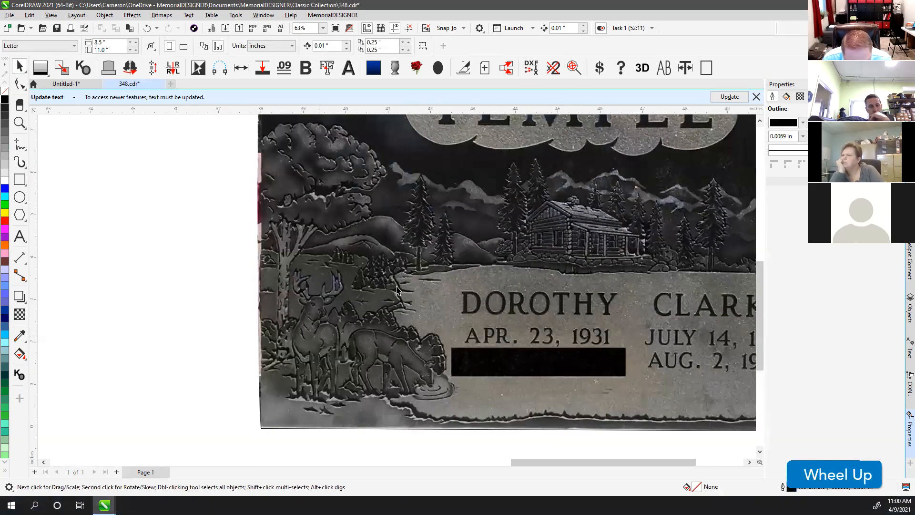
{"action": "scroll", "coordinate": [397, 293], "scroll_direction": "up", "scroll_amount": 2}
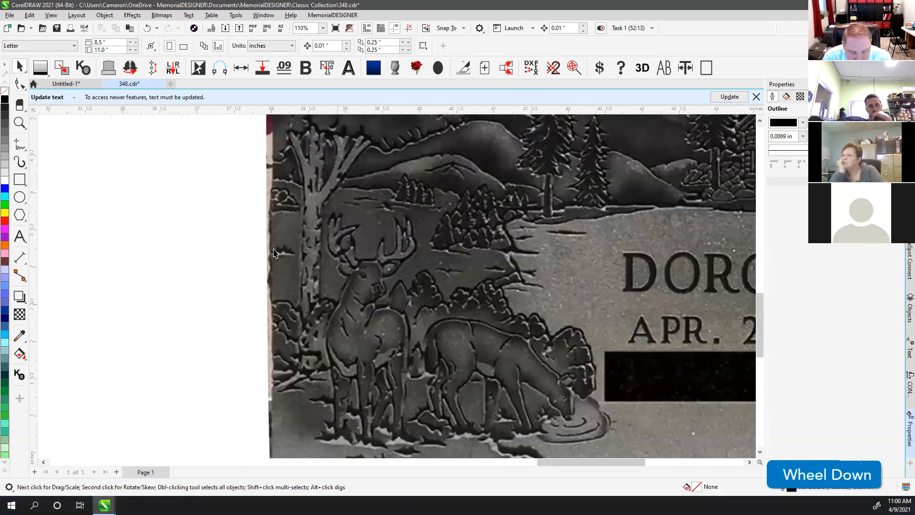
{"action": "left_click", "coordinate": [19, 314]}
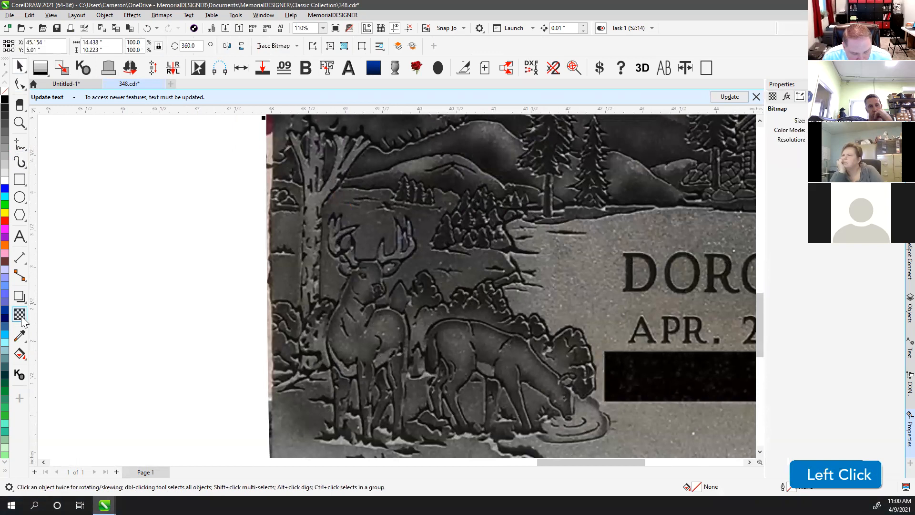
{"action": "left_click", "coordinate": [382, 320]}
{"action": "scroll", "coordinate": [381, 315], "scroll_direction": "down", "scroll_amount": 1}
{"action": "left_click", "coordinate": [633, 431]}
{"action": "left_click", "coordinate": [647, 431]}
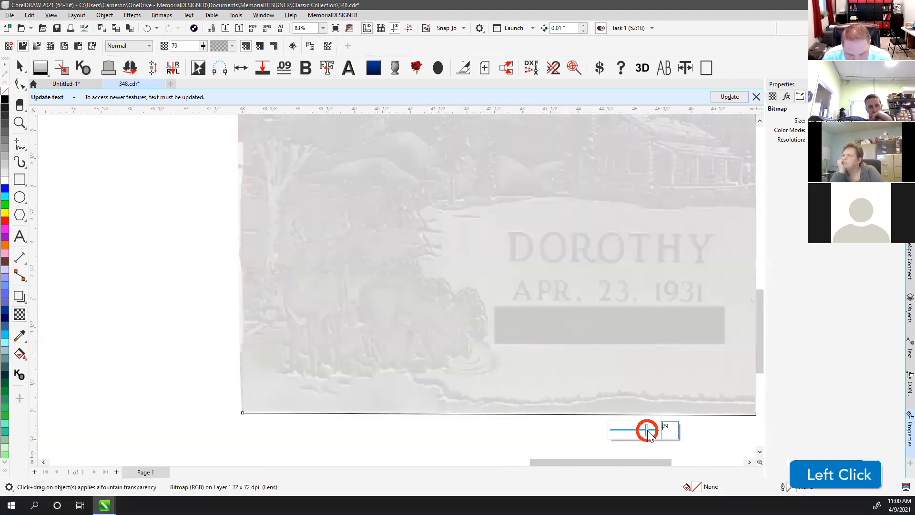
{"action": "left_click", "coordinate": [636, 430]}
Set up Artistic Media Expression strokes with a 0.14 inch nib size for tracing the two deer.
{"action": "left_click", "coordinate": [20, 123]}
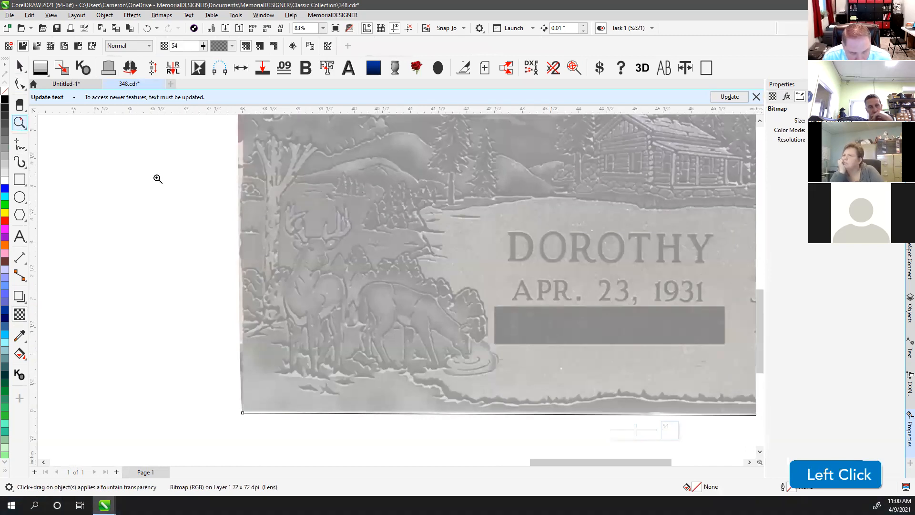
{"action": "left_click_drag", "start_coordinate": [251, 179], "coordinate": [429, 385]}
{"action": "left_click", "coordinate": [19, 162]}
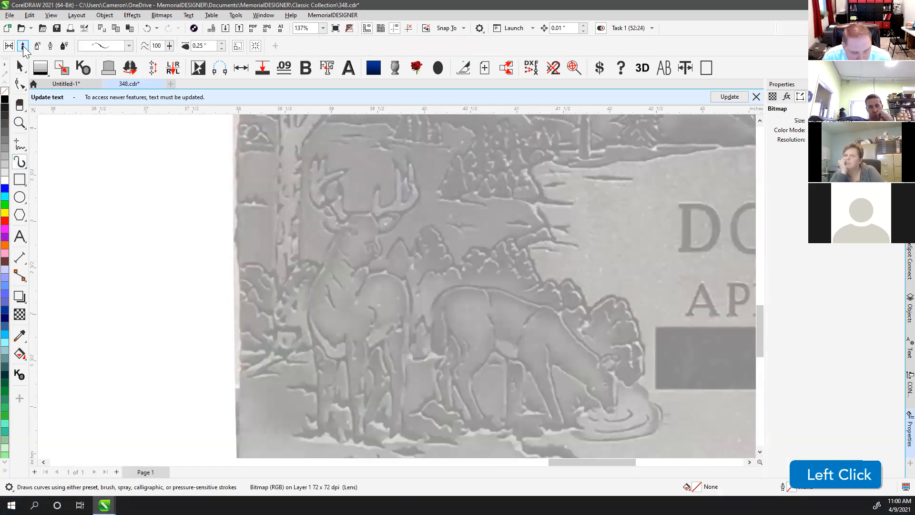
{"action": "left_click", "coordinate": [65, 46]}
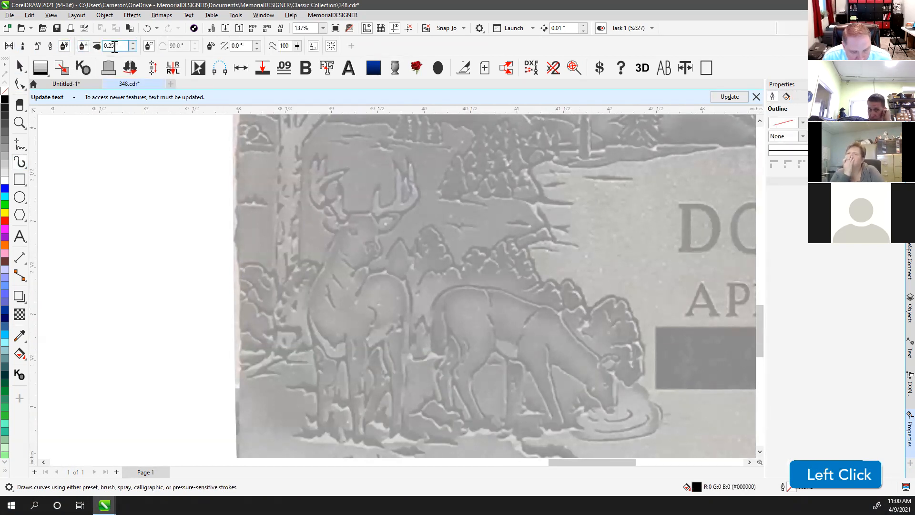
{"action": "left_click", "coordinate": [65, 47]}
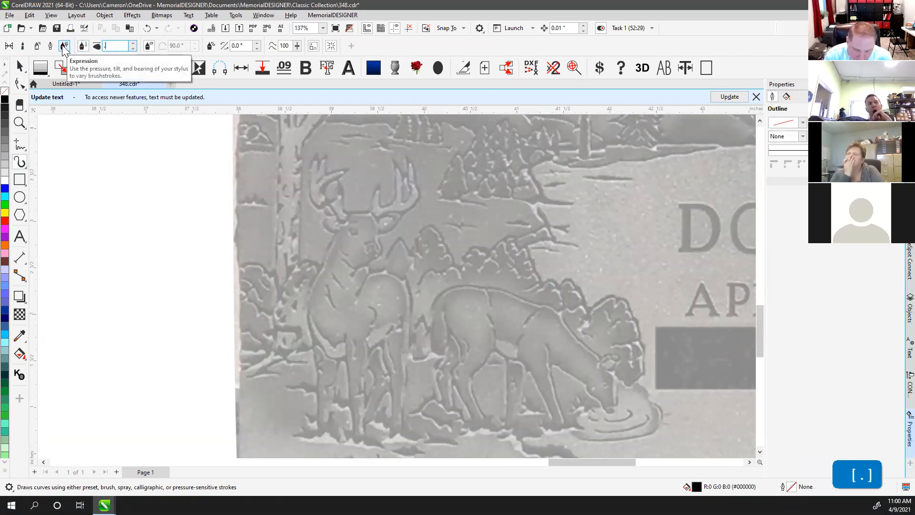
{"action": "type", "text": ".1"}
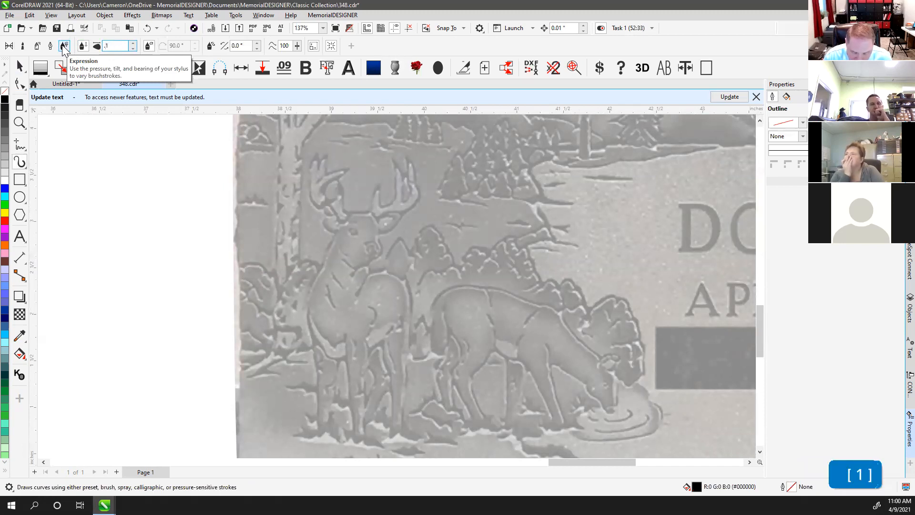
{"action": "key", "text": "BackSpace"}
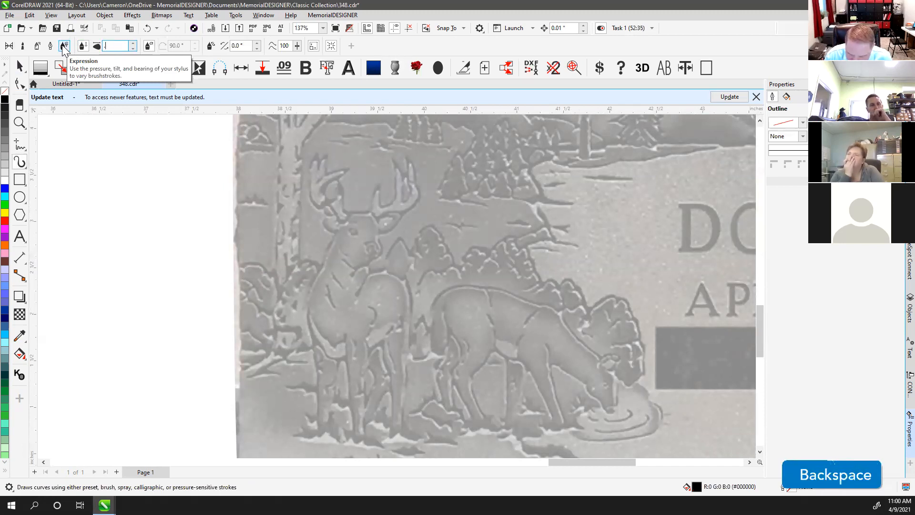
{"action": "key", "text": "BackSpace"}
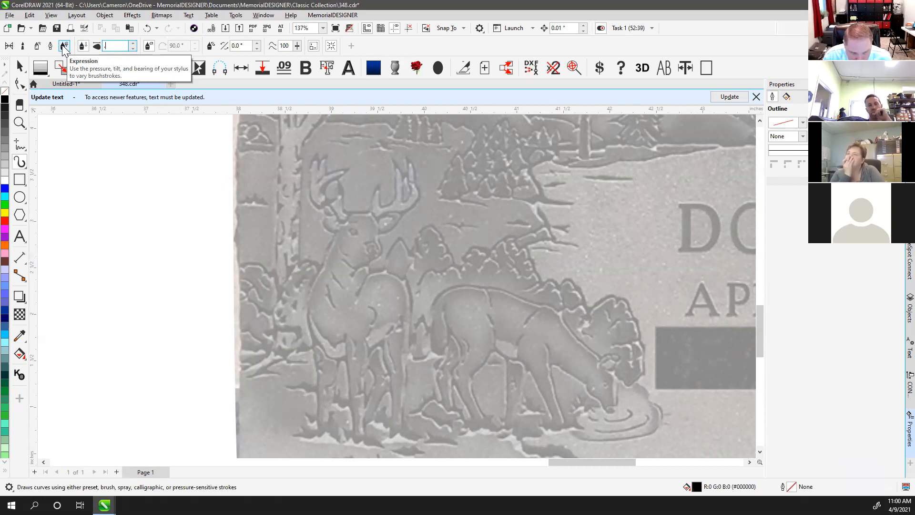
{"action": "type", "text": ".1"}
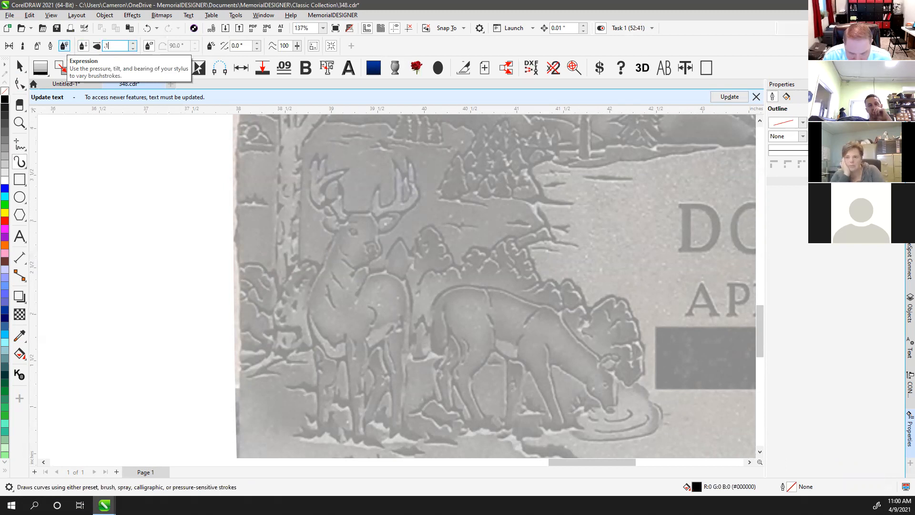
{"action": "type", "text": "4"}
{"action": "key", "text": "Return"}
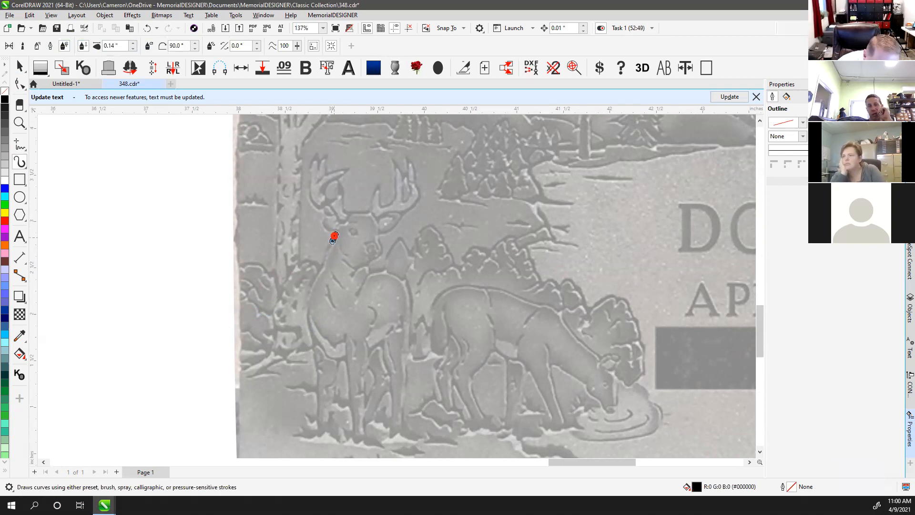
Trace the standing buck's neck, back, chest and legs with Expression strokes following the photo.
{"action": "left_click_drag", "start_coordinate": [312, 286], "coordinate": [313, 356]}
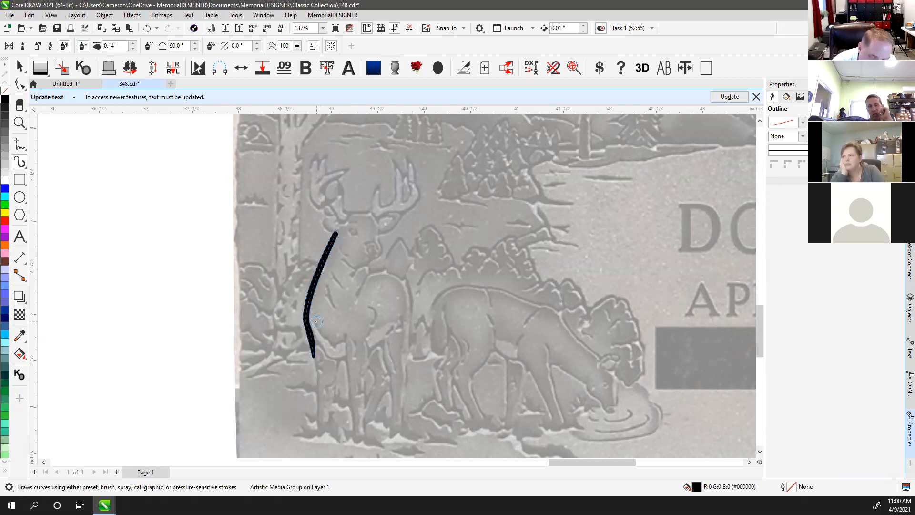
{"action": "left_click_drag", "start_coordinate": [344, 340], "coordinate": [352, 431]}
{"action": "left_click_drag", "start_coordinate": [313, 352], "coordinate": [317, 431]}
{"action": "left_click_drag", "start_coordinate": [357, 295], "coordinate": [383, 272]}
{"action": "left_click_drag", "start_coordinate": [411, 315], "coordinate": [407, 414]}
{"action": "left_click_drag", "start_coordinate": [391, 330], "coordinate": [366, 361]}
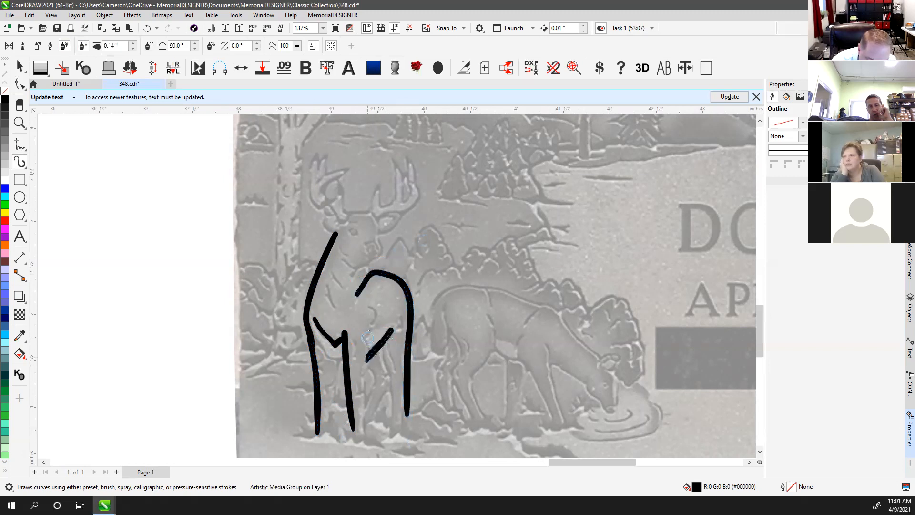
{"action": "left_click_drag", "start_coordinate": [371, 309], "coordinate": [363, 412]}
Trace the buck's antlers, ear, eye, muzzle and throat with Expression strokes.
{"action": "mouse_move", "coordinate": [328, 155]}
{"action": "left_mouse_down"}
{"action": "mouse_move", "coordinate": [316, 167]}
{"action": "mouse_move", "coordinate": [315, 203]}
{"action": "left_mouse_up"}
{"action": "left_click_drag", "start_coordinate": [332, 234], "coordinate": [335, 233]}
{"action": "mouse_move", "coordinate": [379, 184]}
{"action": "left_mouse_down"}
{"action": "mouse_move", "coordinate": [361, 213]}
{"action": "mouse_move", "coordinate": [344, 213]}
{"action": "mouse_move", "coordinate": [337, 185]}
{"action": "mouse_move", "coordinate": [334, 201]}
{"action": "mouse_move", "coordinate": [388, 207]}
{"action": "mouse_move", "coordinate": [399, 187]}
{"action": "mouse_move", "coordinate": [393, 161]}
{"action": "mouse_move", "coordinate": [405, 181]}
{"action": "mouse_move", "coordinate": [413, 174]}
{"action": "left_mouse_up"}
{"action": "mouse_move", "coordinate": [376, 220]}
{"action": "left_mouse_down"}
{"action": "mouse_move", "coordinate": [402, 217]}
{"action": "mouse_move", "coordinate": [376, 238]}
{"action": "mouse_move", "coordinate": [376, 259]}
{"action": "mouse_move", "coordinate": [342, 261]}
{"action": "mouse_move", "coordinate": [360, 241]}
{"action": "mouse_move", "coordinate": [368, 279]}
{"action": "left_mouse_up"}
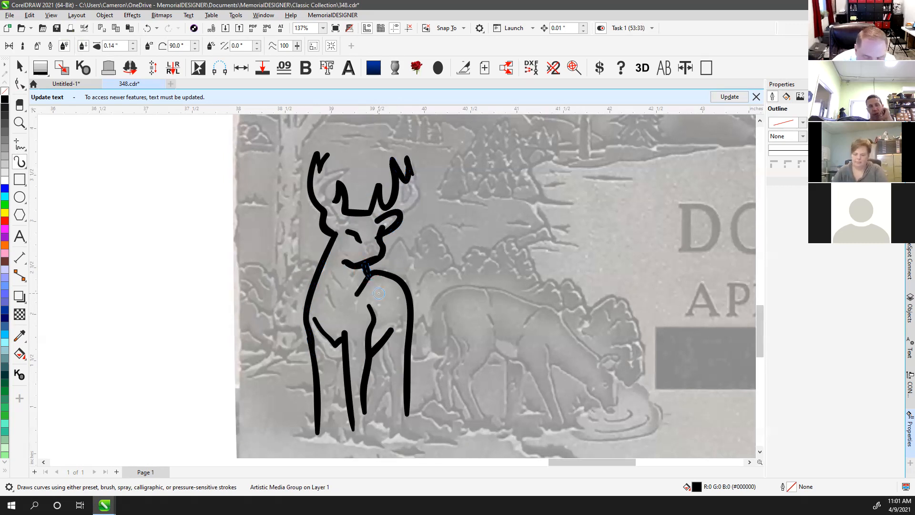
{"action": "mouse_move", "coordinate": [328, 155]}
{"action": "left_mouse_down"}
{"action": "mouse_move", "coordinate": [326, 182]}
{"action": "mouse_move", "coordinate": [349, 167]}
{"action": "mouse_move", "coordinate": [324, 195]}
{"action": "left_mouse_up"}
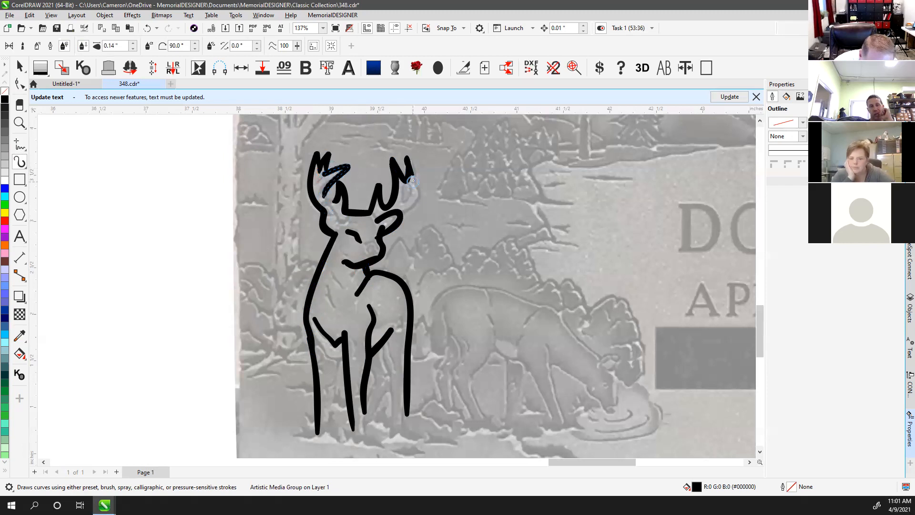
{"action": "left_click_drag", "start_coordinate": [421, 188], "coordinate": [397, 228]}
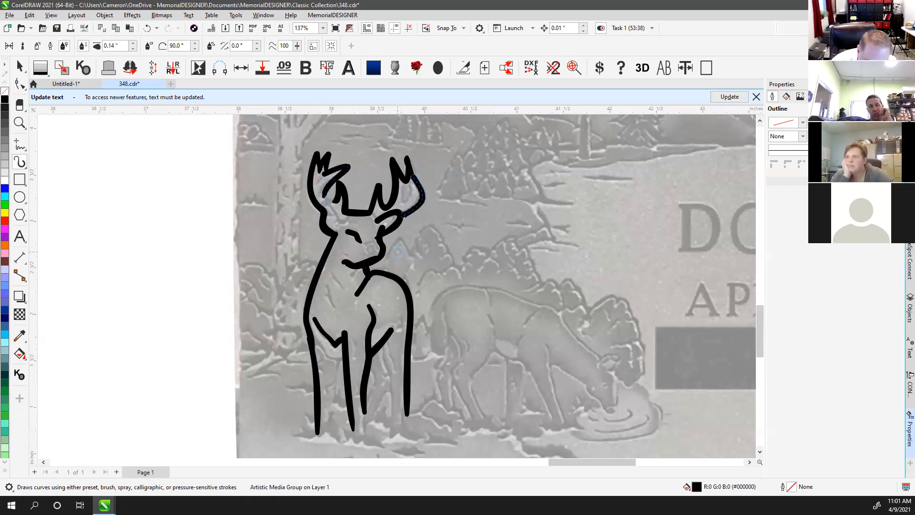
{"action": "left_click_drag", "start_coordinate": [365, 263], "coordinate": [348, 286]}
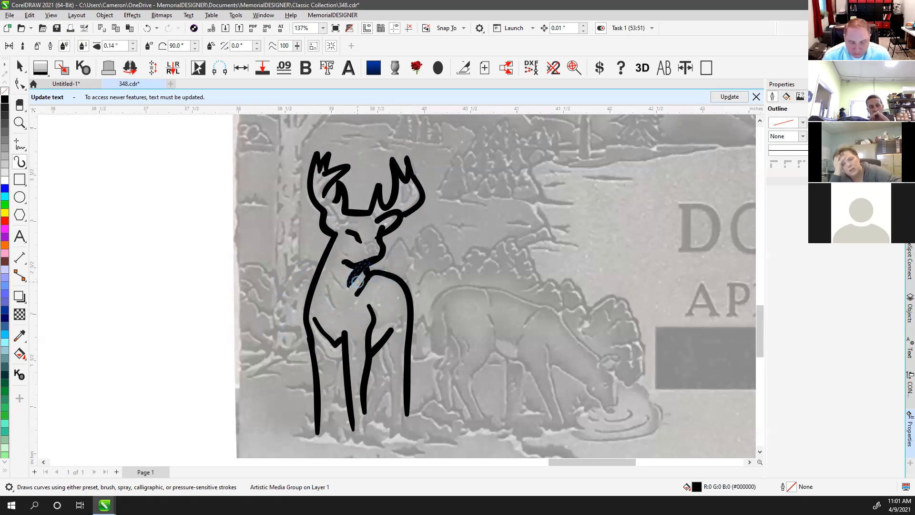
Examine the traced strokes around the buck's face and throat for their thickness and overlaps.
{"action": "scroll", "coordinate": [357, 264], "scroll_direction": "up", "scroll_amount": 3}
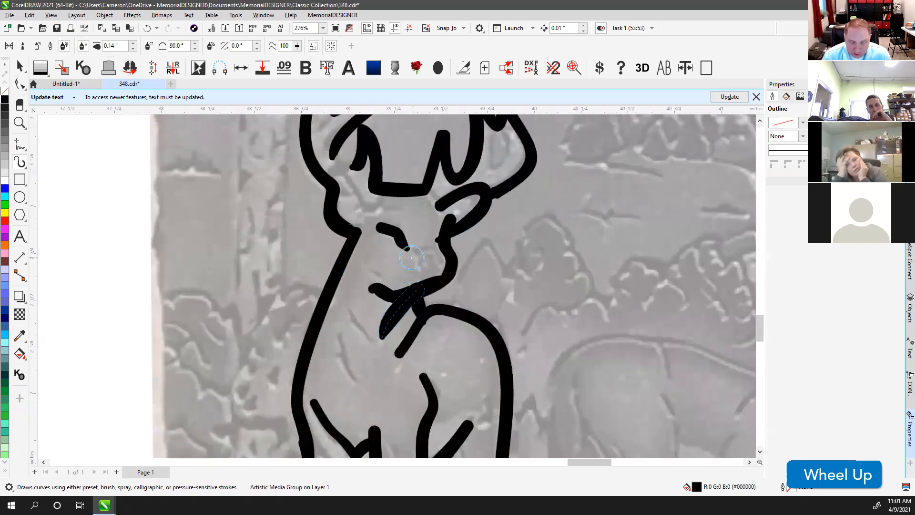
{"action": "scroll", "coordinate": [412, 258], "scroll_direction": "down", "scroll_amount": 1}
{"action": "scroll", "coordinate": [403, 300], "scroll_direction": "up", "scroll_amount": 4}
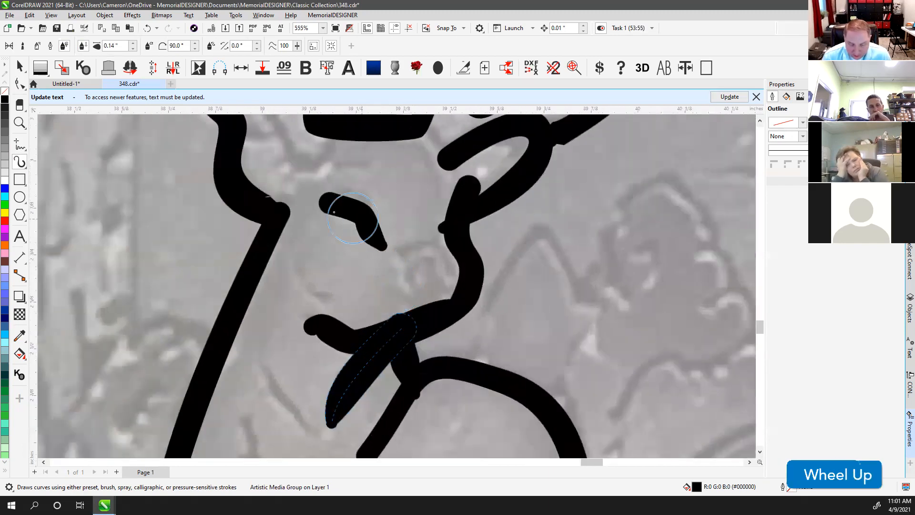
{"action": "scroll", "coordinate": [398, 283], "scroll_direction": "down", "scroll_amount": 3}
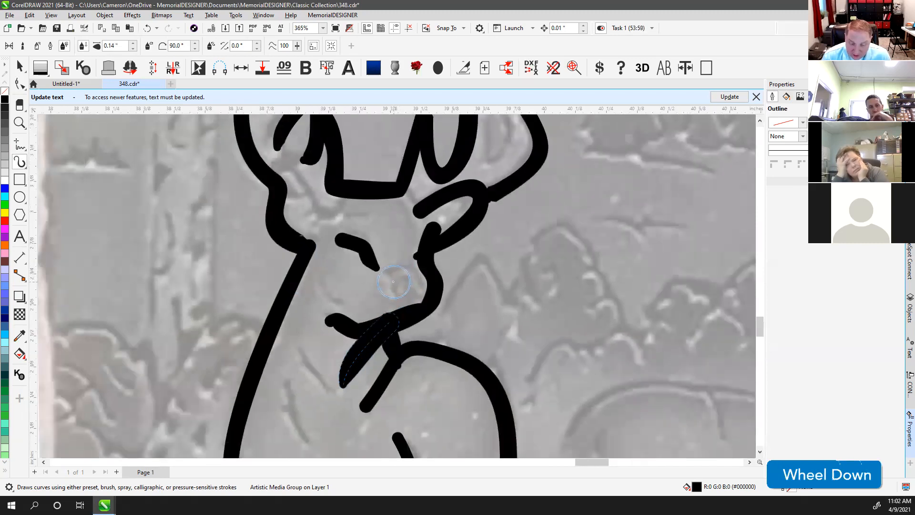
{"action": "scroll", "coordinate": [393, 282], "scroll_direction": "down", "scroll_amount": 2}
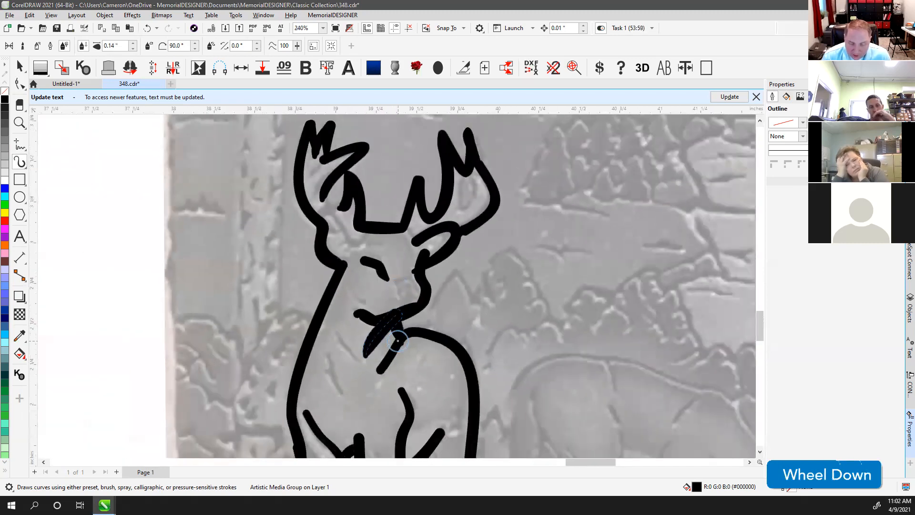
{"action": "scroll", "coordinate": [394, 281], "scroll_direction": "up", "scroll_amount": 3}
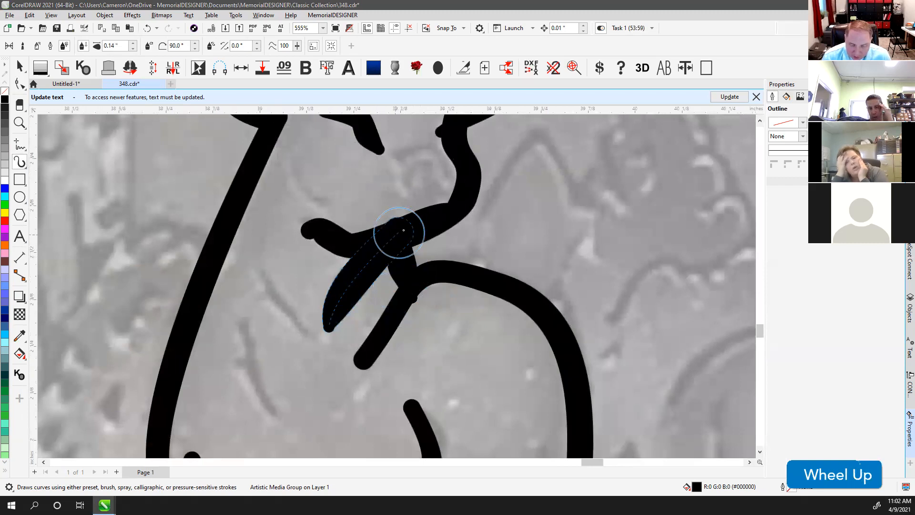
{"action": "scroll", "coordinate": [396, 286], "scroll_direction": "down", "scroll_amount": 1}
{"action": "scroll", "coordinate": [389, 279], "scroll_direction": "down", "scroll_amount": 2}
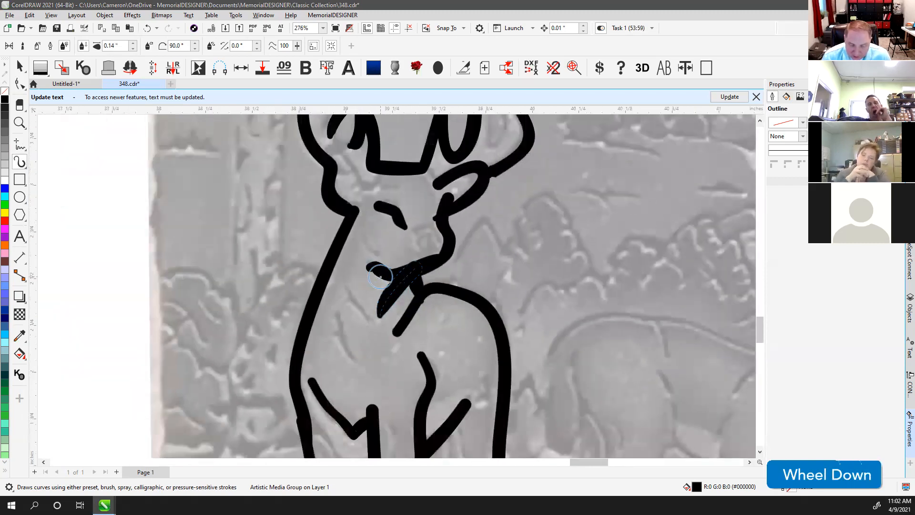
{"action": "scroll", "coordinate": [382, 270], "scroll_direction": "up", "scroll_amount": 2}
{"action": "scroll", "coordinate": [421, 288], "scroll_direction": "down", "scroll_amount": 3}
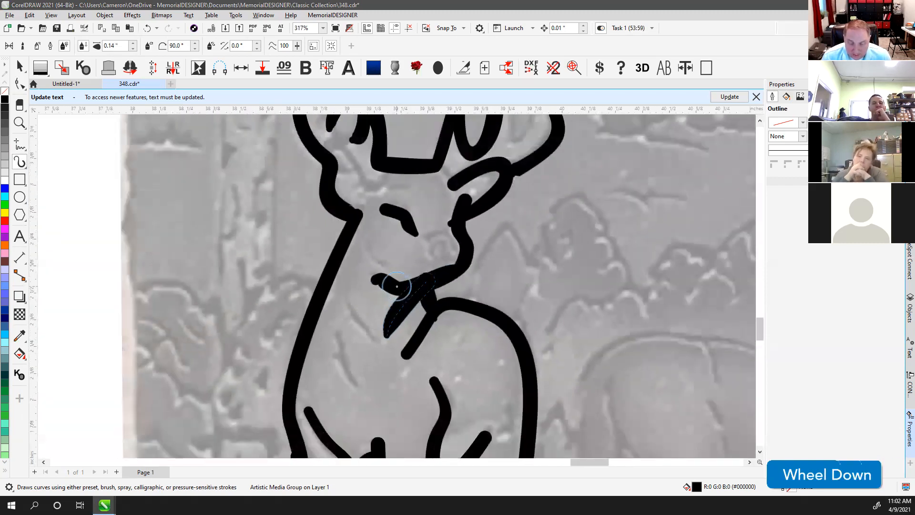
{"action": "scroll", "coordinate": [397, 286], "scroll_direction": "down", "scroll_amount": 4}
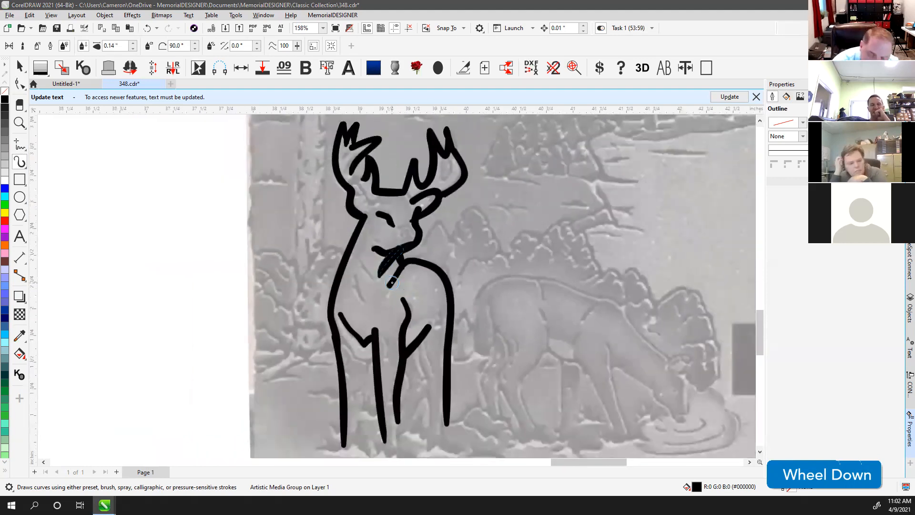
Draw three wavy Expression practice strokes of varying thickness over the grazing deer and inspect a stroke end up close.
{"action": "mouse_move", "coordinate": [431, 258]}
{"action": "left_mouse_down"}
{"action": "mouse_move", "coordinate": [435, 245]}
{"action": "mouse_move", "coordinate": [479, 255]}
{"action": "mouse_move", "coordinate": [520, 205]}
{"action": "left_mouse_up"}
{"action": "mouse_move", "coordinate": [479, 299]}
{"action": "left_mouse_down"}
{"action": "mouse_move", "coordinate": [491, 283]}
{"action": "mouse_move", "coordinate": [538, 283]}
{"action": "mouse_move", "coordinate": [539, 222]}
{"action": "left_mouse_up"}
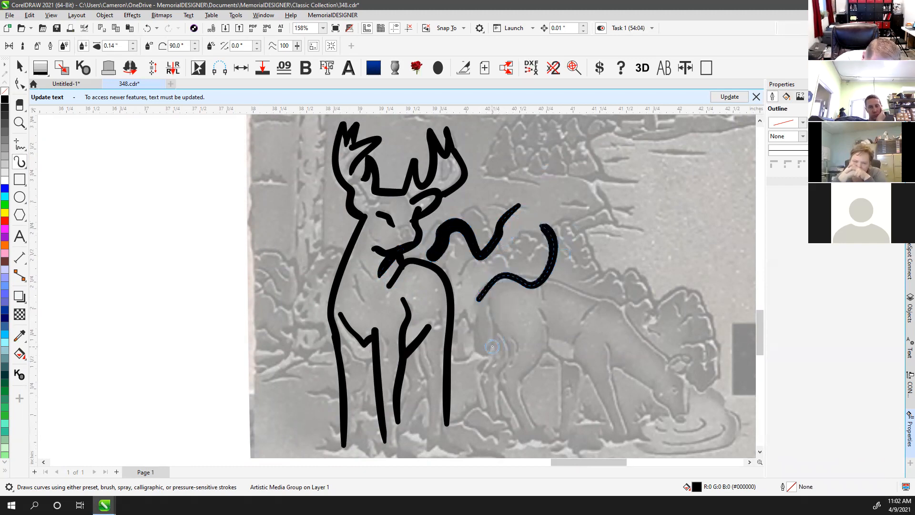
{"action": "mouse_move", "coordinate": [492, 346]}
{"action": "left_mouse_down"}
{"action": "mouse_move", "coordinate": [539, 340]}
{"action": "mouse_move", "coordinate": [570, 317]}
{"action": "left_mouse_up"}
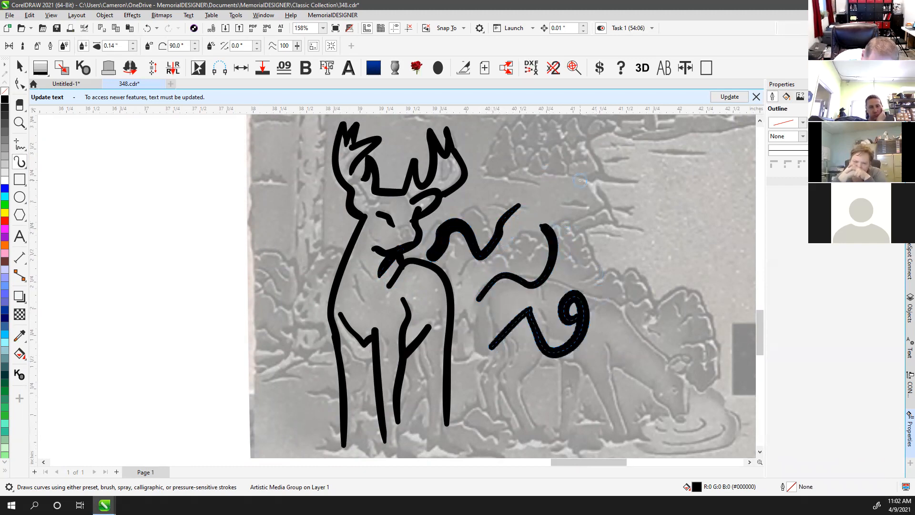
{"action": "scroll", "coordinate": [561, 226], "scroll_direction": "up", "scroll_amount": 4}
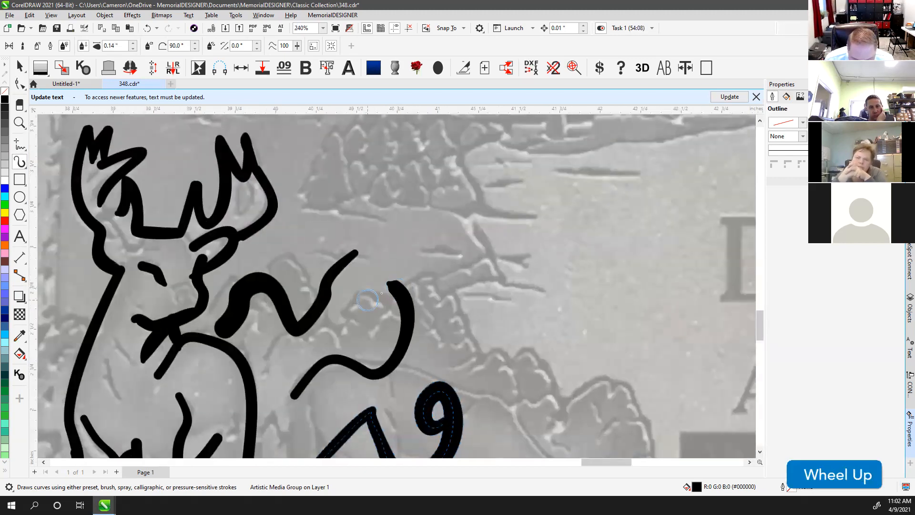
{"action": "scroll", "coordinate": [397, 286], "scroll_direction": "up", "scroll_amount": 2}
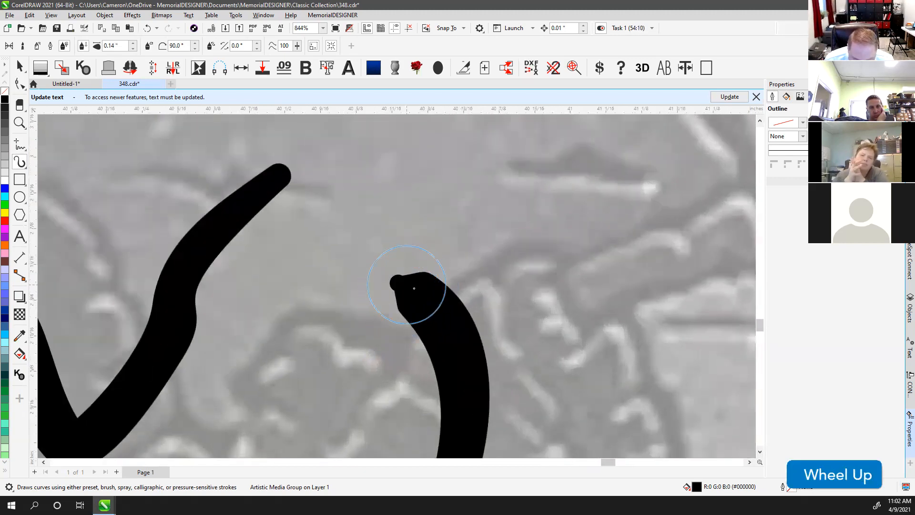
{"action": "scroll", "coordinate": [397, 286], "scroll_direction": "down", "scroll_amount": 6}
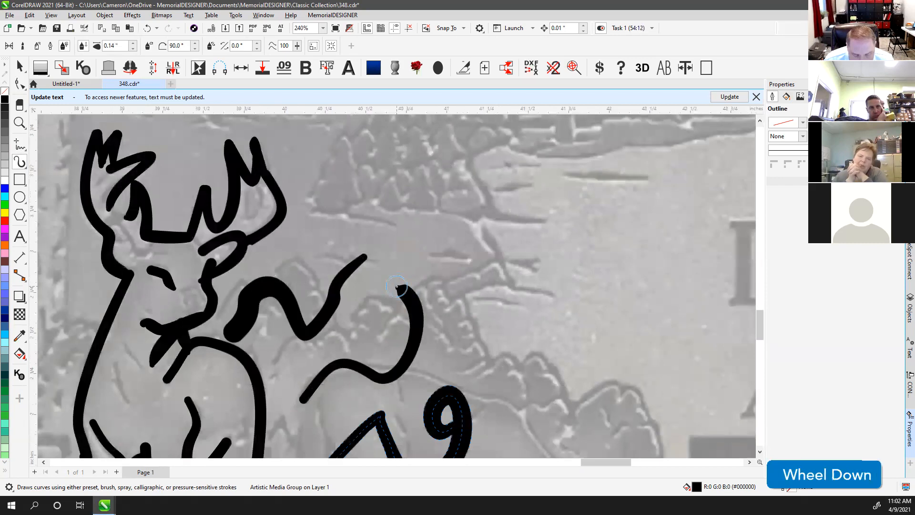
Undo the three wavy practice strokes beside the buck.
{"action": "key", "text": "ctrl+z"}
{"action": "key", "text": "ctrl+z"}
{"action": "key", "text": "ctrl+z"}
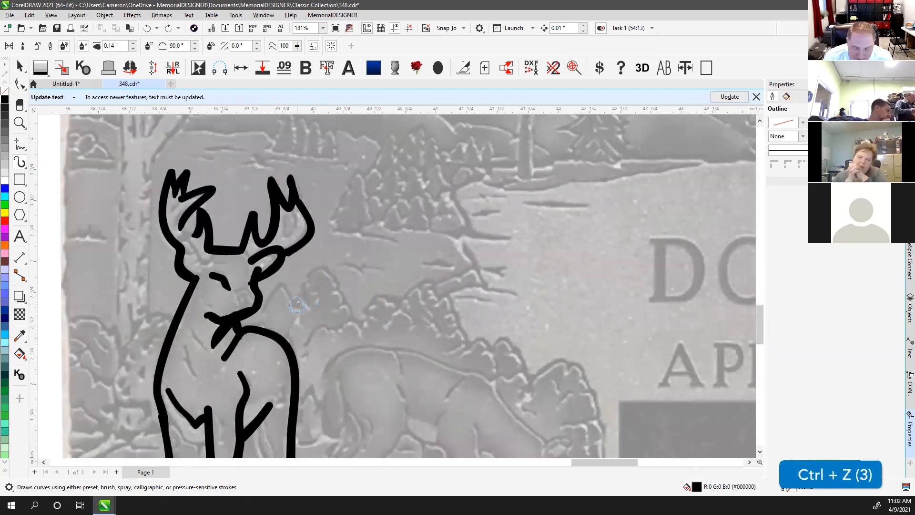
Try to smooth the stroke under the buck's chin with the Smooth tool.
{"action": "scroll", "coordinate": [374, 362], "scroll_direction": "down", "scroll_amount": 2}
{"action": "scroll", "coordinate": [375, 362], "scroll_direction": "up", "scroll_amount": 3}
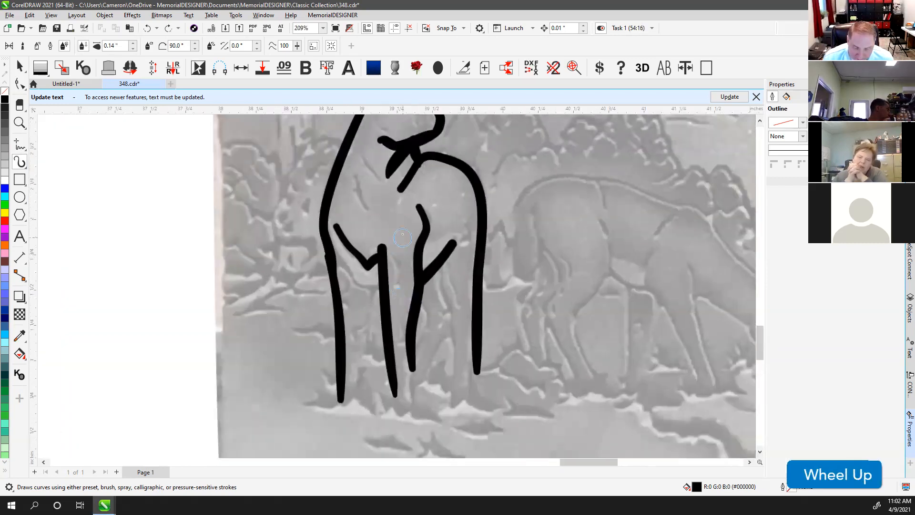
{"action": "scroll", "coordinate": [398, 284], "scroll_direction": "down", "scroll_amount": 2}
{"action": "scroll", "coordinate": [413, 224], "scroll_direction": "up", "scroll_amount": 1}
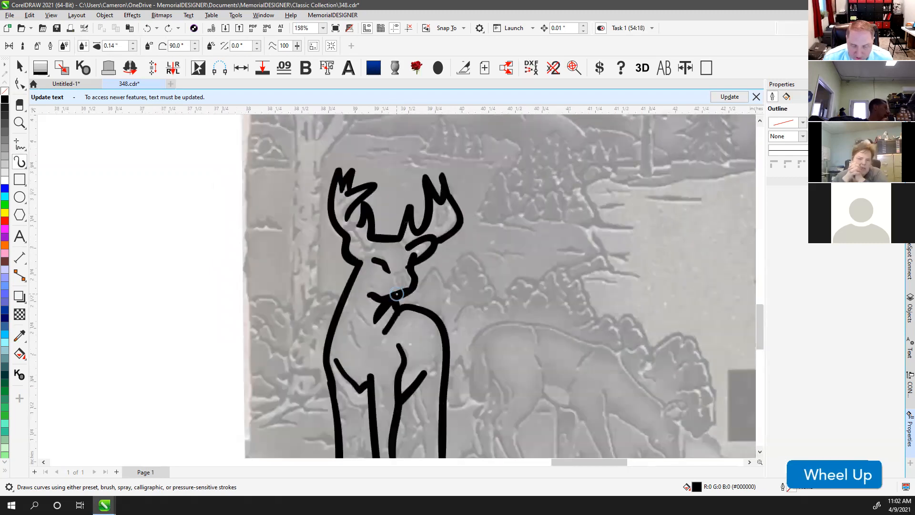
{"action": "scroll", "coordinate": [397, 294], "scroll_direction": "up", "scroll_amount": 5}
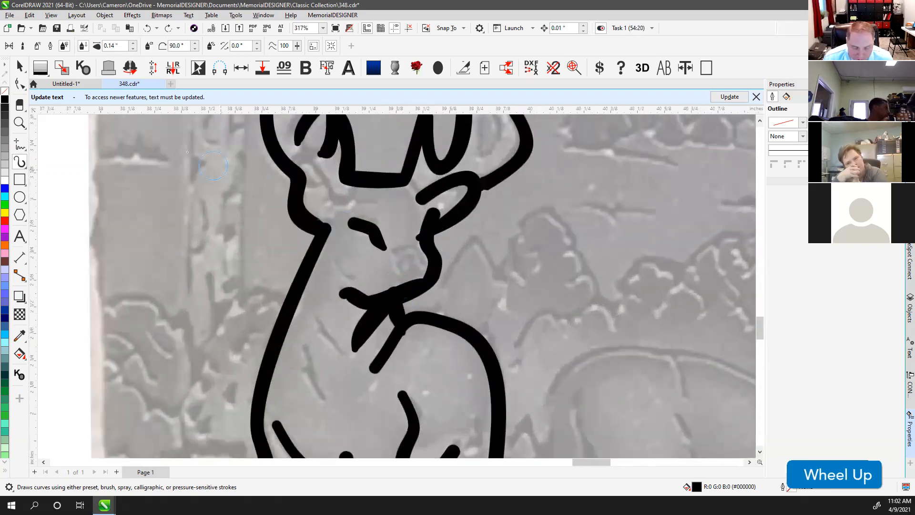
{"action": "left_click", "coordinate": [21, 86]}
{"action": "left_click", "coordinate": [48, 99]}
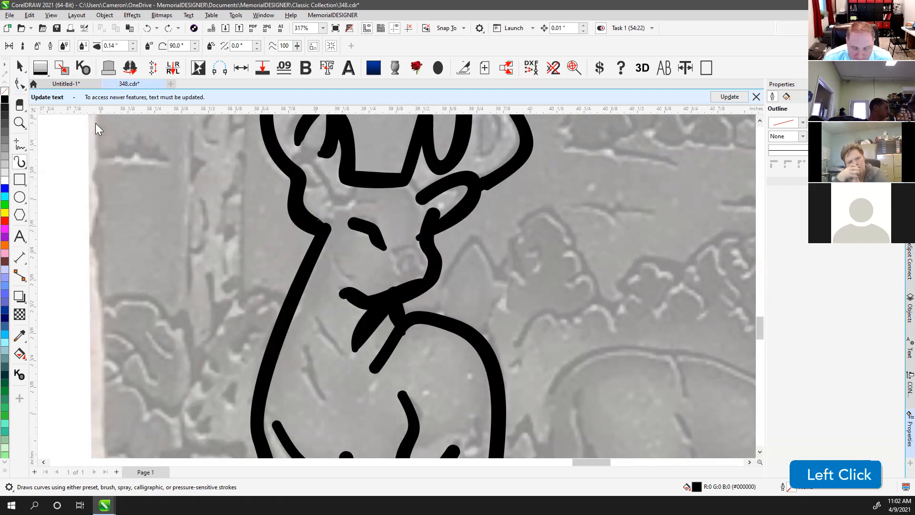
{"action": "mouse_move", "coordinate": [402, 298]}
{"action": "left_mouse_down"}
{"action": "mouse_move", "coordinate": [396, 291]}
{"action": "mouse_move", "coordinate": [354, 304]}
{"action": "left_mouse_up"}
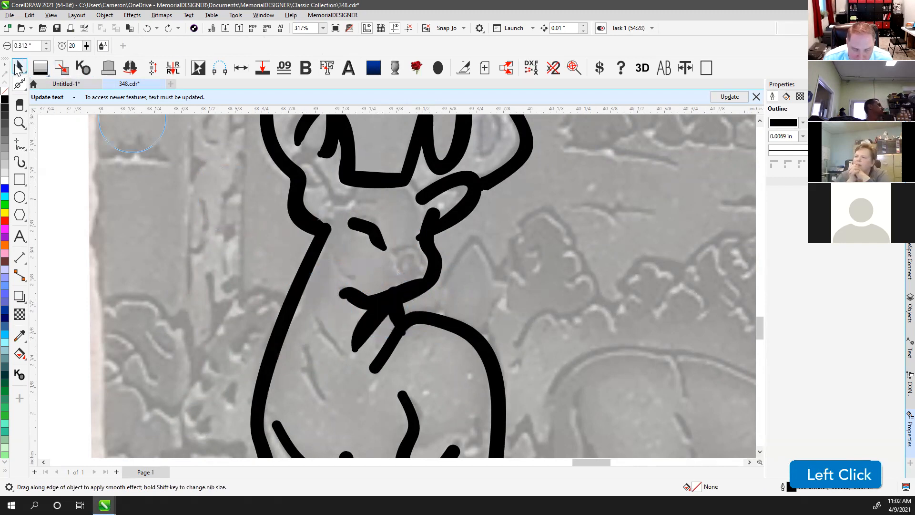
Try to smooth the short overlapping strokes between the buck's chin and shoulder with the Smooth tool.
{"action": "left_click", "coordinate": [20, 67]}
{"action": "left_click", "coordinate": [359, 298]}
{"action": "left_click", "coordinate": [19, 84]}
{"action": "mouse_move", "coordinate": [419, 276]}
{"action": "left_mouse_down"}
{"action": "mouse_move", "coordinate": [390, 290]}
{"action": "mouse_move", "coordinate": [401, 294]}
{"action": "mouse_move", "coordinate": [331, 288]}
{"action": "mouse_move", "coordinate": [370, 314]}
{"action": "mouse_move", "coordinate": [419, 304]}
{"action": "mouse_move", "coordinate": [413, 323]}
{"action": "left_mouse_up"}
{"action": "left_click", "coordinate": [410, 325]}
{"action": "left_click_drag", "start_coordinate": [385, 362], "coordinate": [403, 333]}
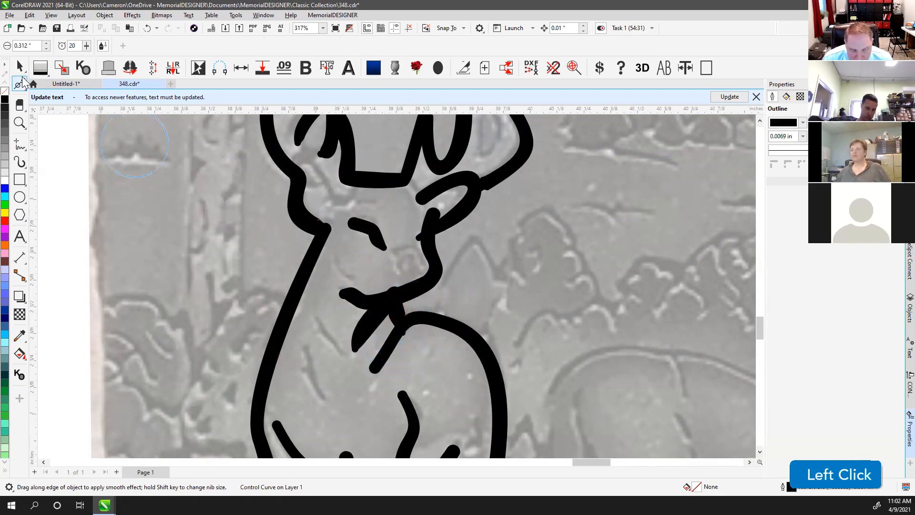
Reposition the end nodes of the short throat stroke and of the outer antler stroke beside the ear with the Shape tool.
{"action": "left_click", "coordinate": [22, 84]}
{"action": "left_click", "coordinate": [48, 98]}
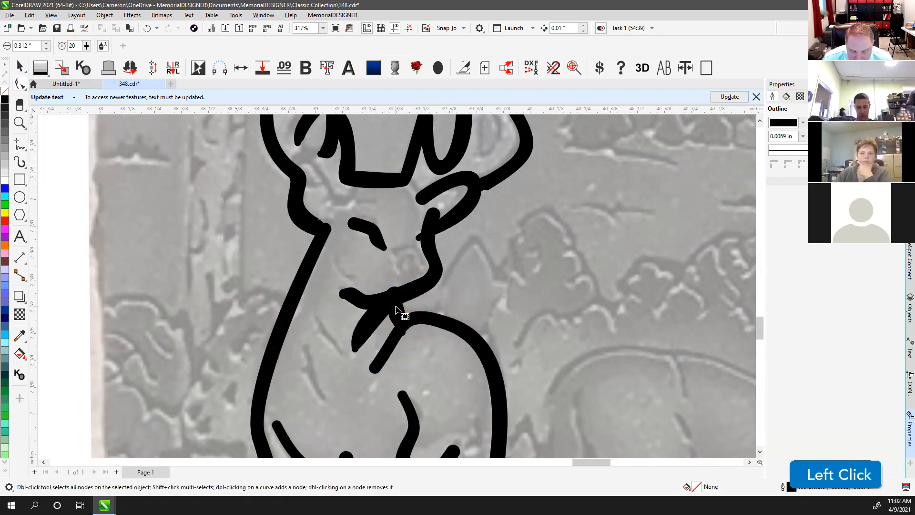
{"action": "left_click_drag", "start_coordinate": [403, 334], "coordinate": [402, 329]}
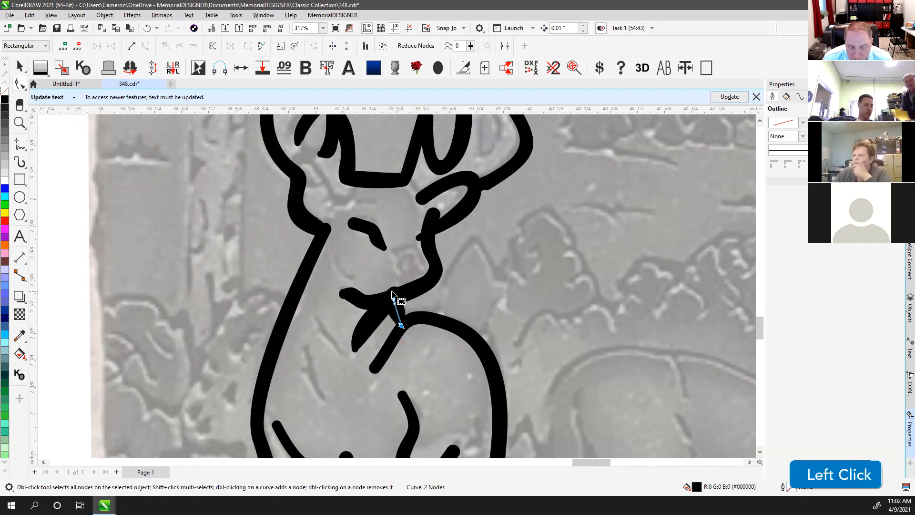
{"action": "left_click", "coordinate": [500, 184]}
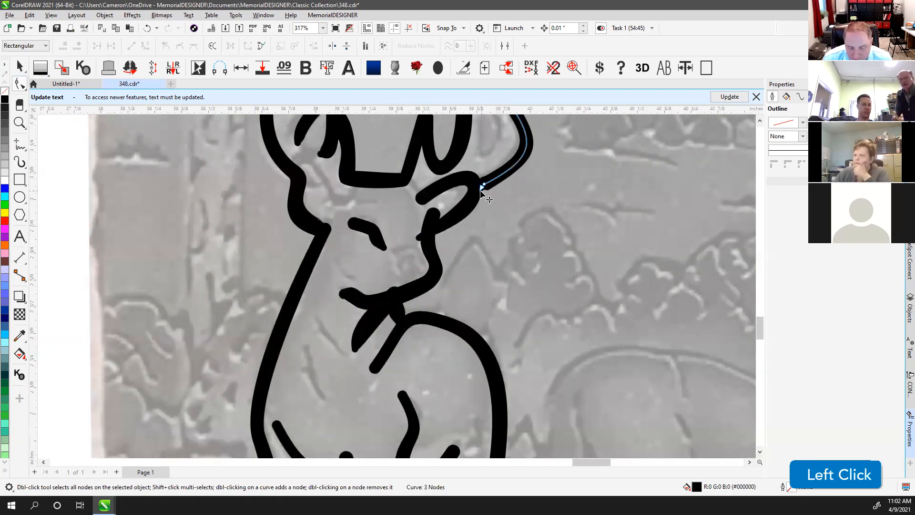
{"action": "left_click_drag", "start_coordinate": [482, 190], "coordinate": [477, 195]}
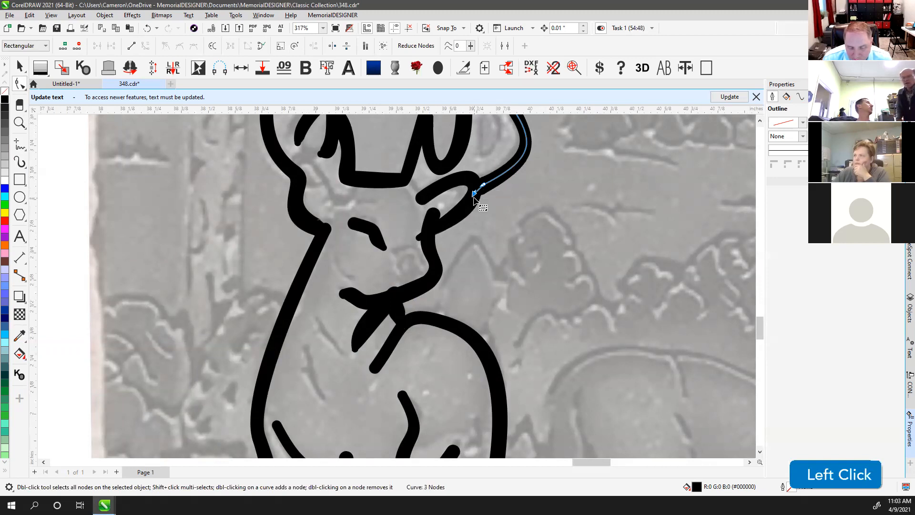
Shorten the short inner tine stroke at the far-side antler's tip by moving its lower end node slightly upward.
{"action": "scroll", "coordinate": [478, 194], "scroll_direction": "up", "scroll_amount": 1}
{"action": "scroll", "coordinate": [370, 202], "scroll_direction": "down", "scroll_amount": 1}
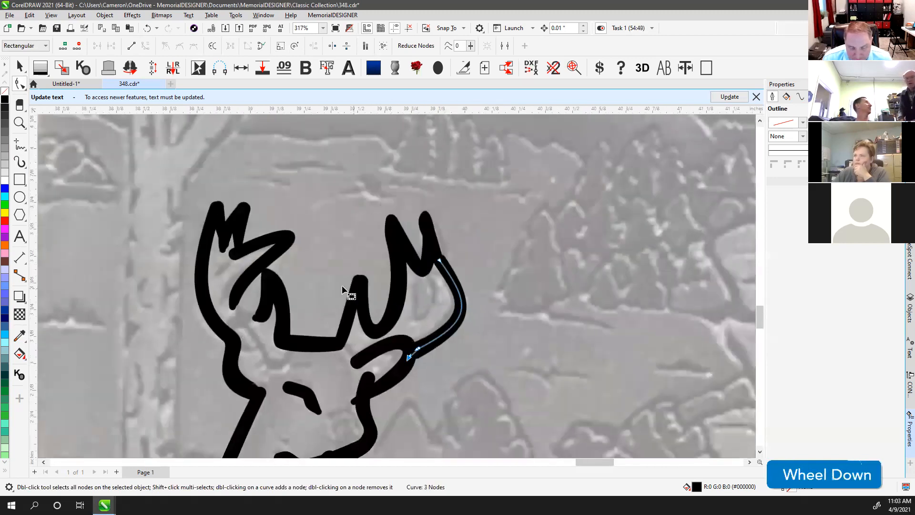
{"action": "left_click", "coordinate": [227, 245]}
{"action": "scroll", "coordinate": [395, 287], "scroll_direction": "up", "scroll_amount": 2}
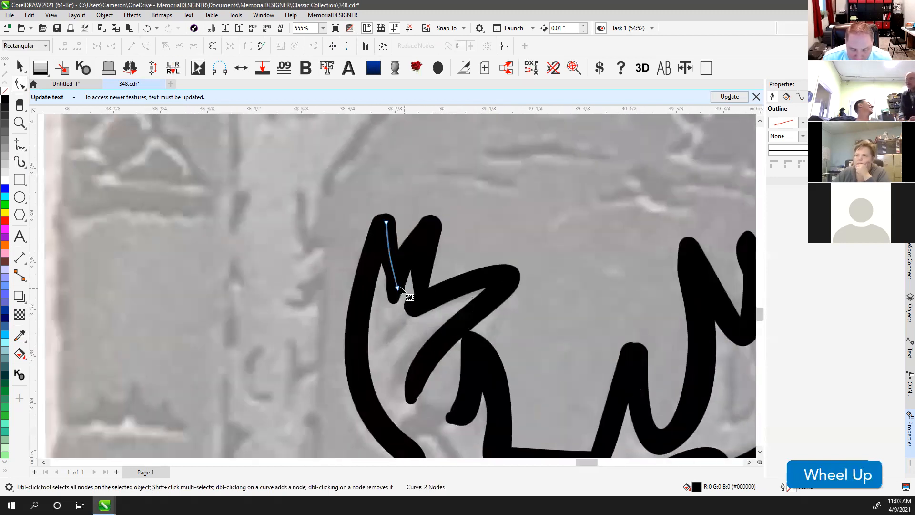
{"action": "left_click_drag", "start_coordinate": [397, 287], "coordinate": [399, 276]}
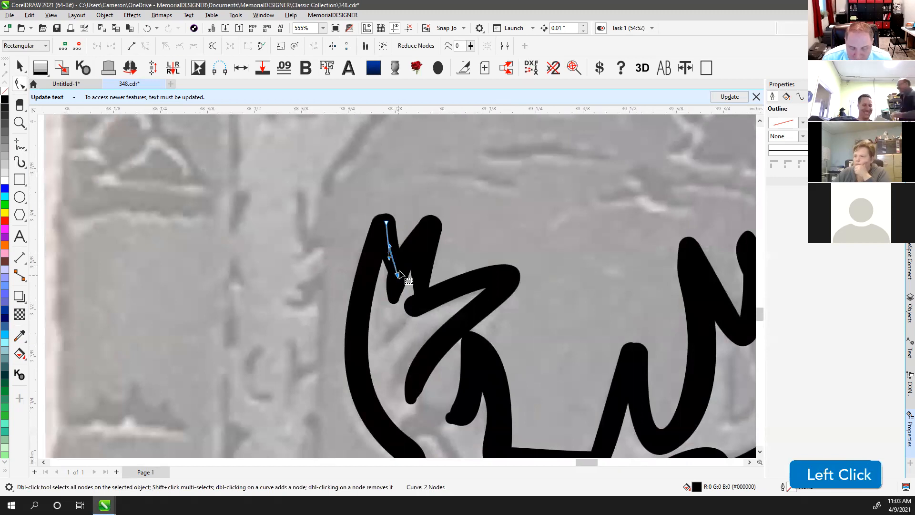
{"action": "left_click", "coordinate": [469, 392]}
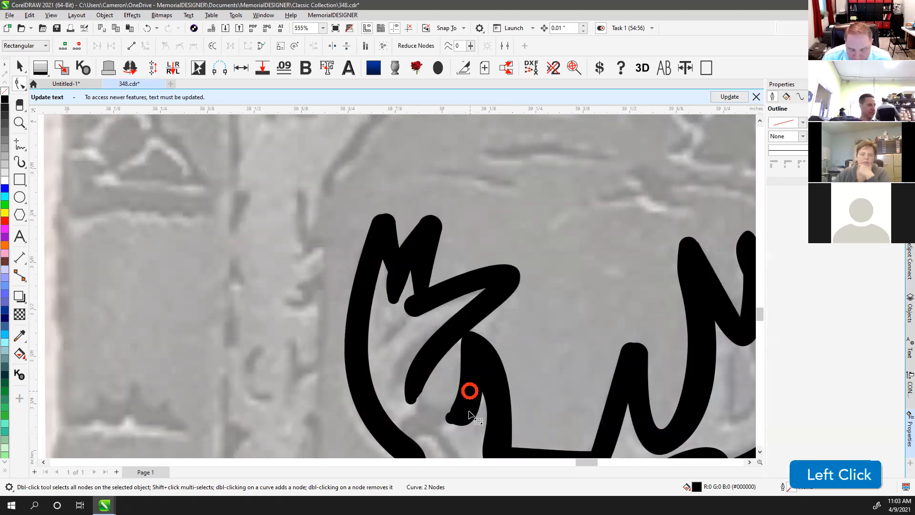
Set the Artistic Media Expression stroke width to 0.09" and trace the inner edge of the buck's front leg down to the hoof.
{"action": "scroll", "coordinate": [395, 287], "scroll_direction": "down", "scroll_amount": 2}
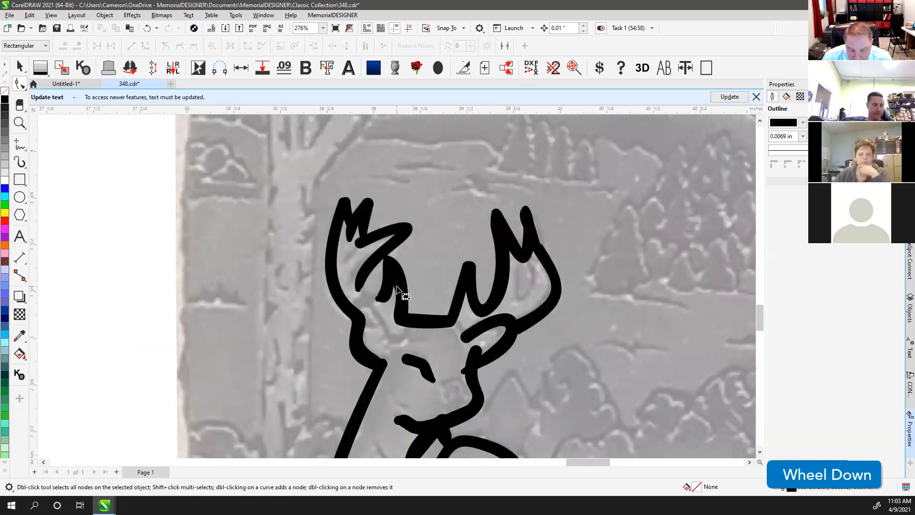
{"action": "scroll", "coordinate": [397, 288], "scroll_direction": "down", "scroll_amount": 3}
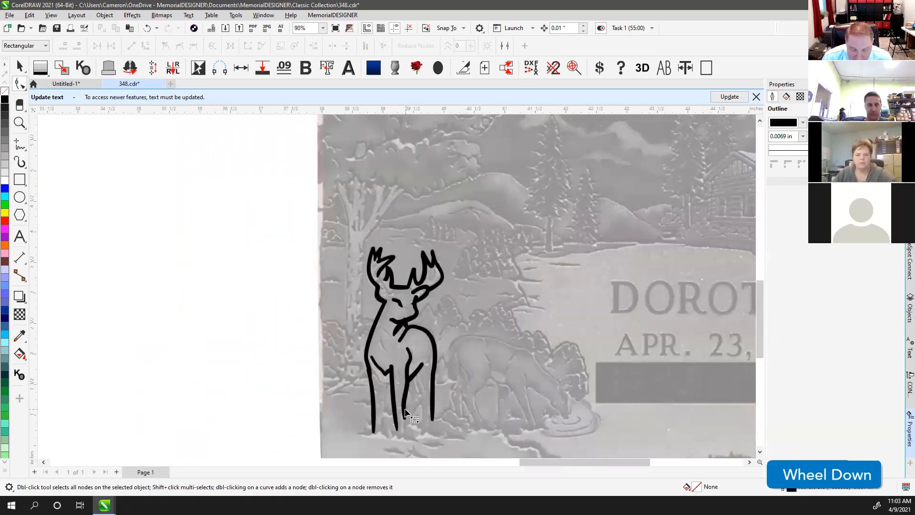
{"action": "scroll", "coordinate": [405, 413], "scroll_direction": "up", "scroll_amount": 2}
{"action": "left_click", "coordinate": [20, 162]}
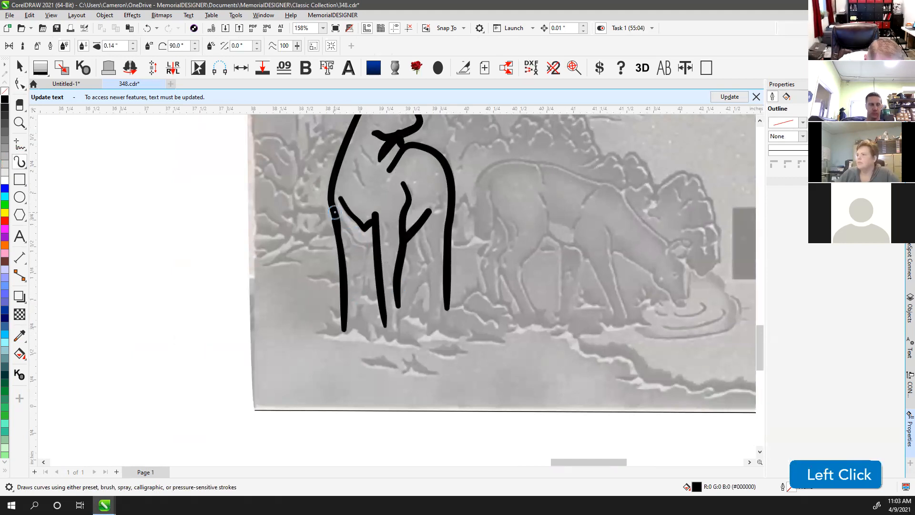
{"action": "left_click_drag", "start_coordinate": [123, 45], "coordinate": [79, 44]}
{"action": "type", "text": ".09"}
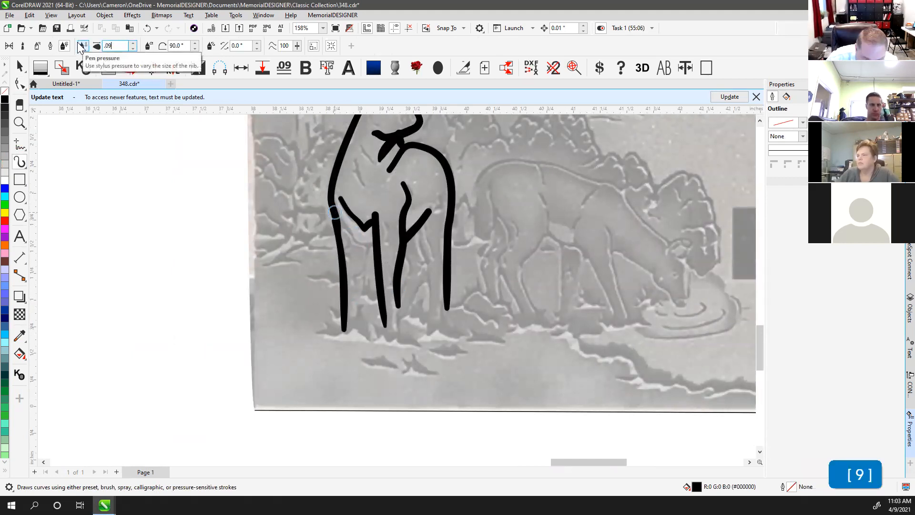
{"action": "key", "text": "Return"}
{"action": "left_click_drag", "start_coordinate": [377, 241], "coordinate": [354, 340]}
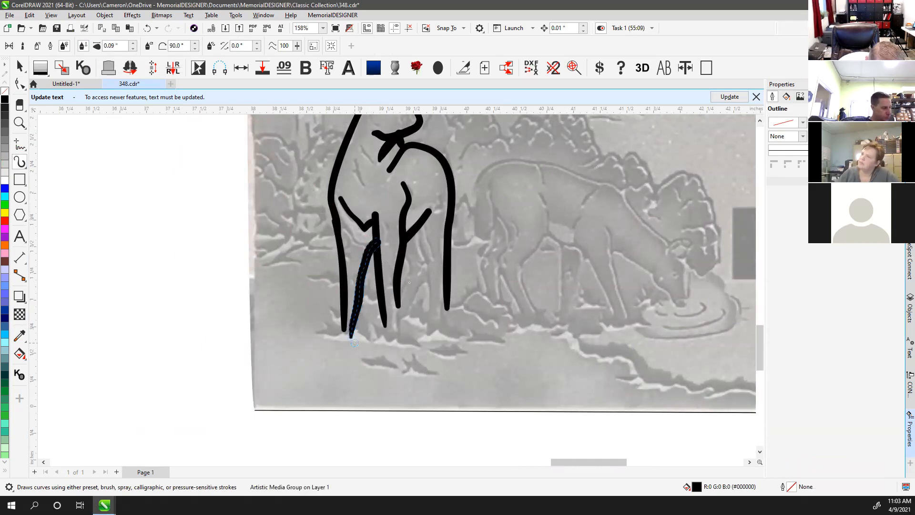
{"action": "left_click_drag", "start_coordinate": [331, 310], "coordinate": [347, 334]}
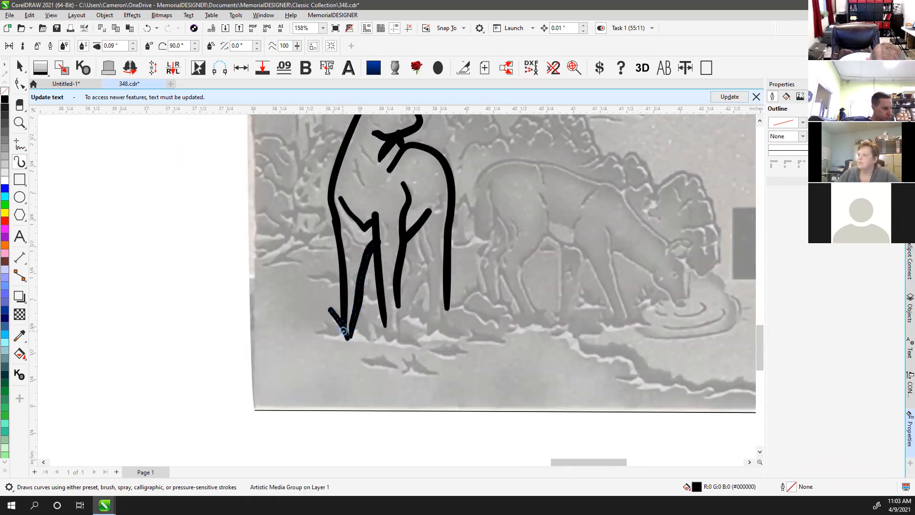
{"action": "key", "text": "ctrl+z"}
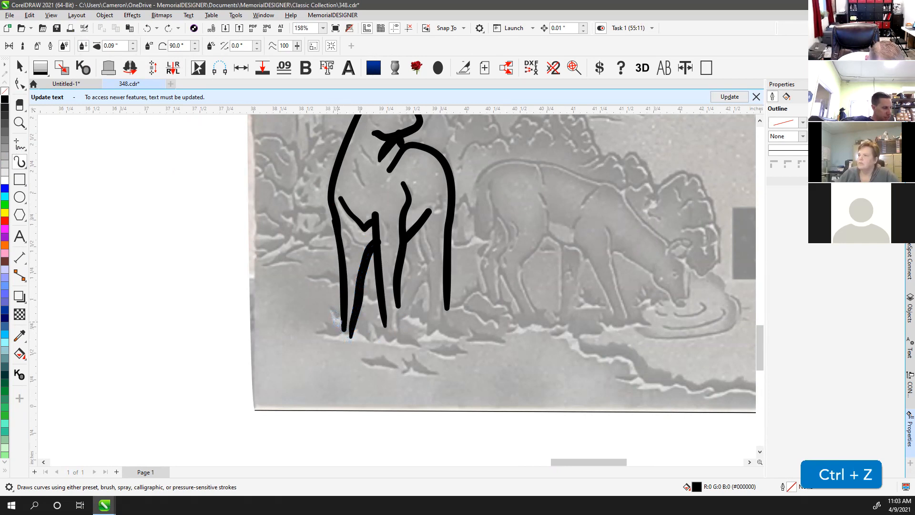
{"action": "key", "text": "ctrl+z"}
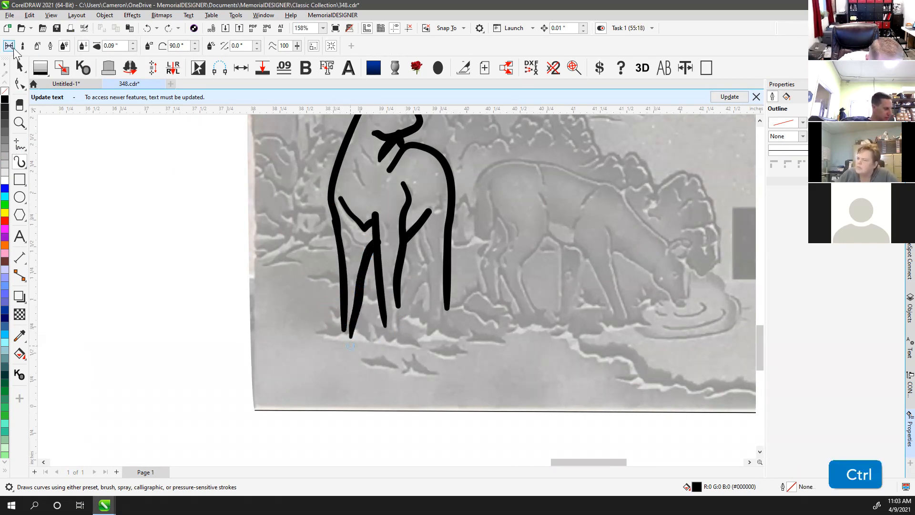
Draw tapered grass blades around the buck's front and rear hooves with a Preset artistic media stroke.
{"action": "left_click", "coordinate": [12, 46]}
{"action": "left_click", "coordinate": [128, 46]}
{"action": "left_click", "coordinate": [114, 65]}
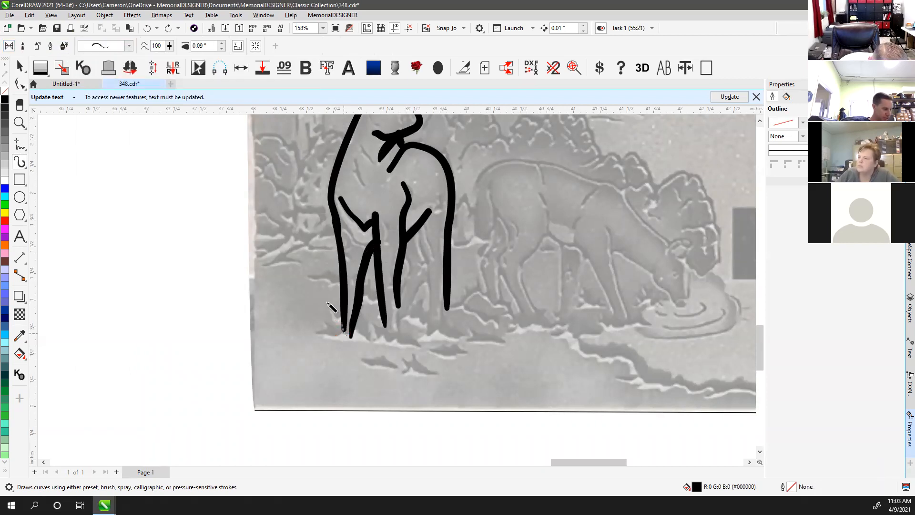
{"action": "mouse_move", "coordinate": [344, 334]}
{"action": "left_mouse_down"}
{"action": "mouse_move", "coordinate": [306, 331]}
{"action": "mouse_move", "coordinate": [317, 318]}
{"action": "left_mouse_up"}
{"action": "left_click_drag", "start_coordinate": [427, 341], "coordinate": [461, 317]}
{"action": "left_click_drag", "start_coordinate": [428, 342], "coordinate": [391, 323]}
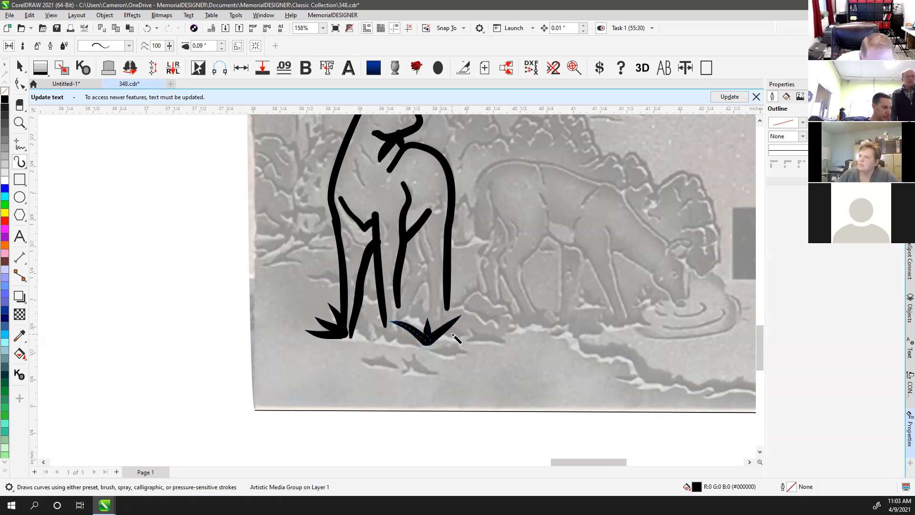
Draw a wavy ground line beneath the hooves and extend the rear leg down to it with Expression strokes.
{"action": "left_click", "coordinate": [64, 46]}
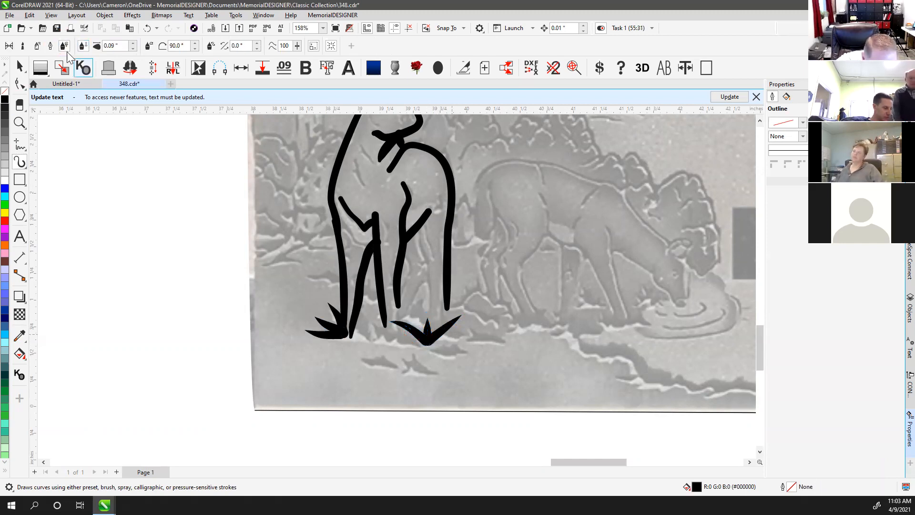
{"action": "mouse_move", "coordinate": [359, 307]}
{"action": "left_mouse_down"}
{"action": "mouse_move", "coordinate": [377, 340]}
{"action": "mouse_move", "coordinate": [501, 341]}
{"action": "left_mouse_up"}
{"action": "left_click_drag", "start_coordinate": [446, 317], "coordinate": [435, 346]}
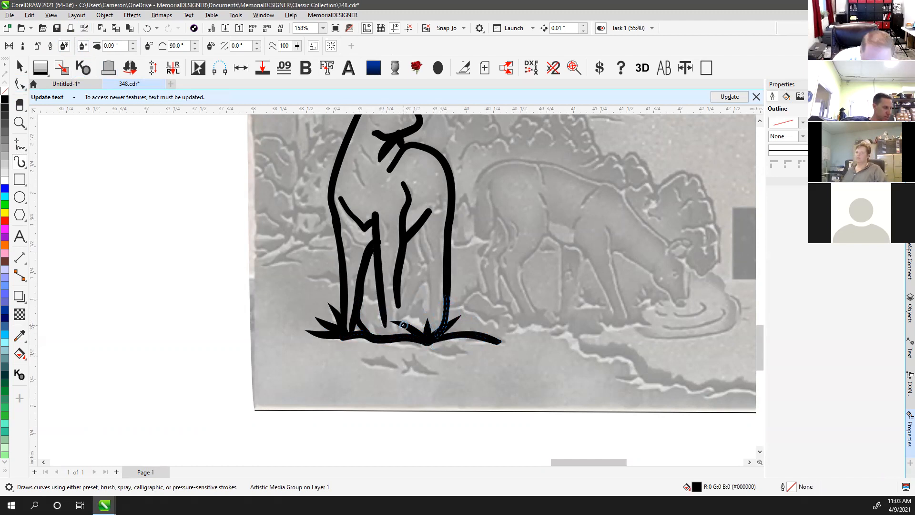
Draw a short curved Expression stroke across the buck's muzzle to mark the nose.
{"action": "scroll", "coordinate": [423, 317], "scroll_direction": "down", "scroll_amount": 3}
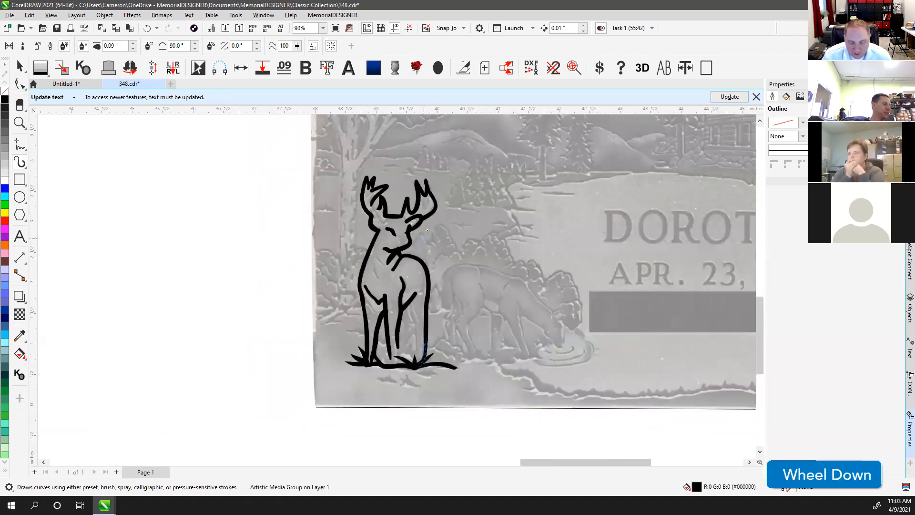
{"action": "scroll", "coordinate": [402, 256], "scroll_direction": "up", "scroll_amount": 3}
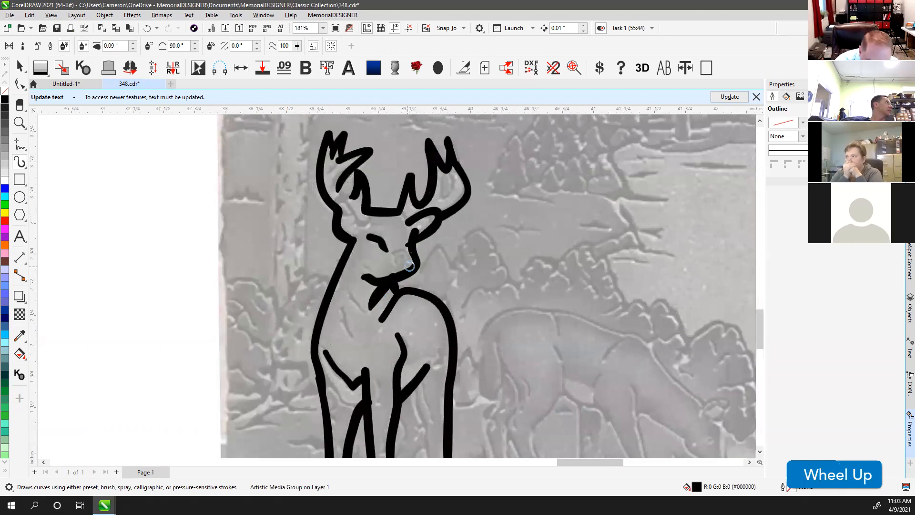
{"action": "left_click_drag", "start_coordinate": [414, 260], "coordinate": [391, 273]}
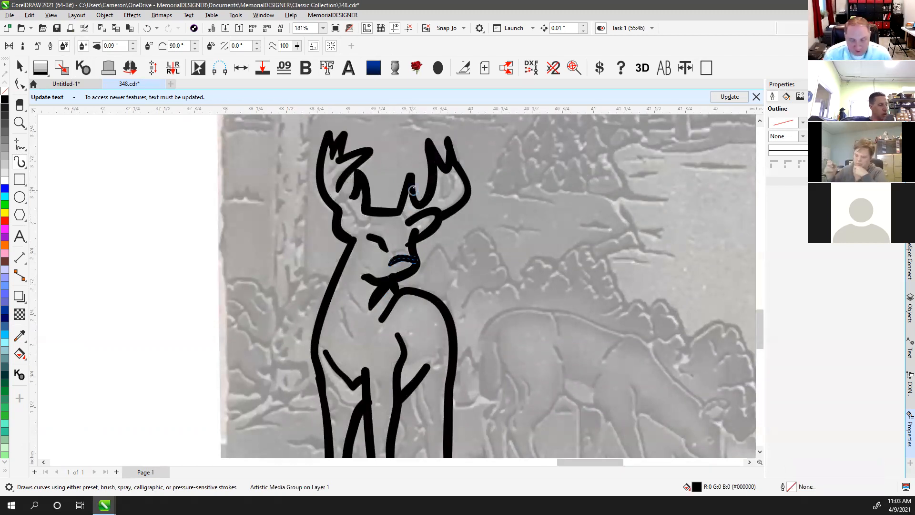
{"action": "scroll", "coordinate": [388, 258], "scroll_direction": "down", "scroll_amount": 3}
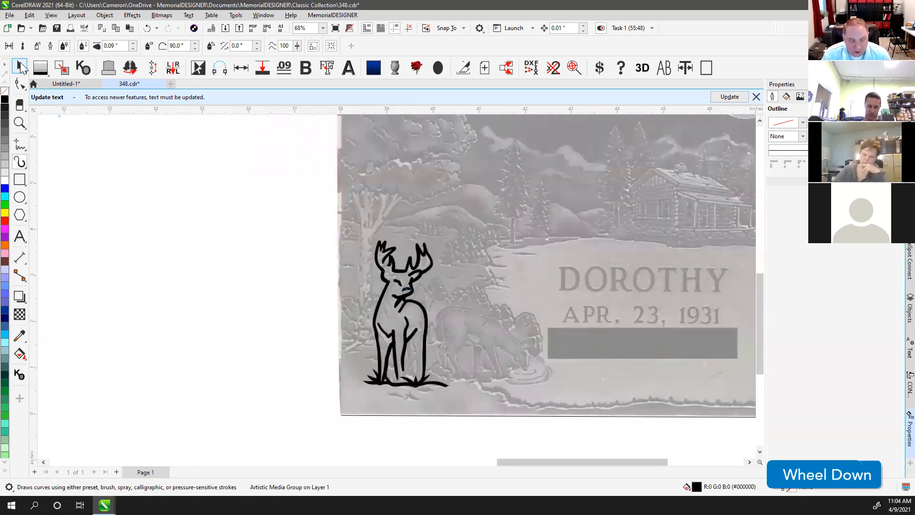
Try to move an antler tine stroke away from the antler by its control curve, and undo the move.
{"action": "left_click", "coordinate": [20, 67]}
{"action": "left_click", "coordinate": [216, 241]}
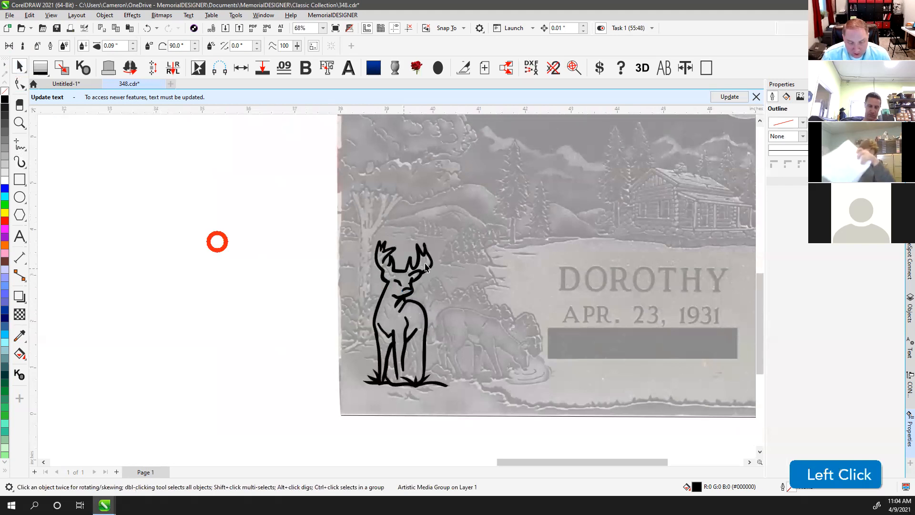
{"action": "left_click", "coordinate": [384, 245]}
{"action": "scroll", "coordinate": [376, 238], "scroll_direction": "up", "scroll_amount": 3}
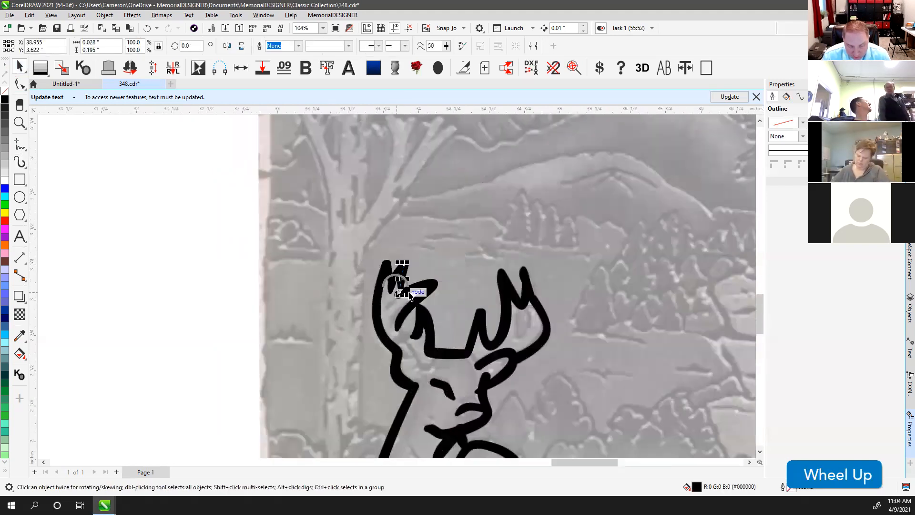
{"action": "left_click", "coordinate": [403, 277]}
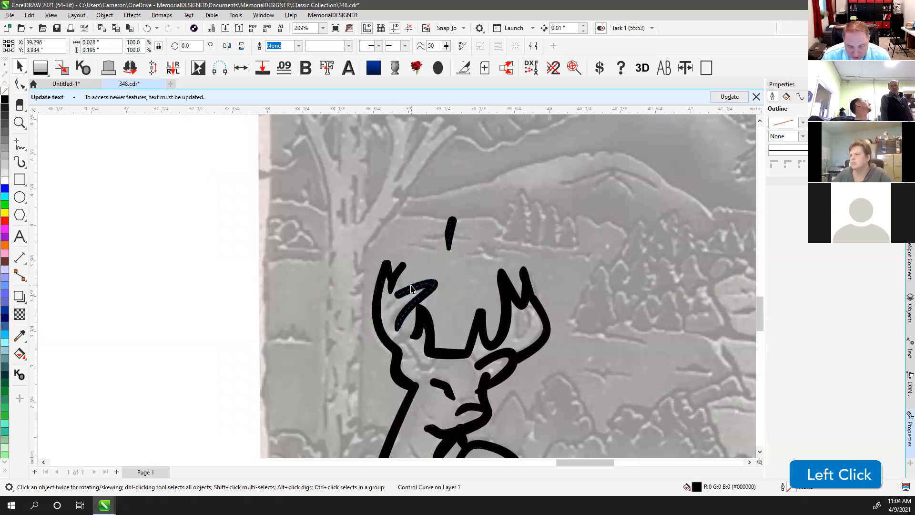
{"action": "key", "text": "ctrl+z"}
{"action": "key", "text": "ctrl+z"}
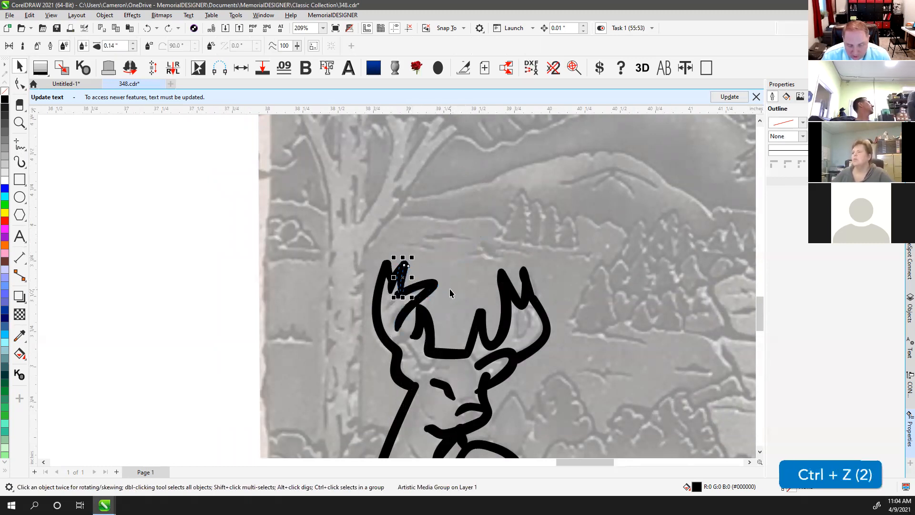
Examine the antler strokes' outlines and inner control curves in wireframe view, and return to the normal view.
{"action": "key", "text": "v"}
{"action": "scroll", "coordinate": [397, 286], "scroll_direction": "up", "scroll_amount": 2}
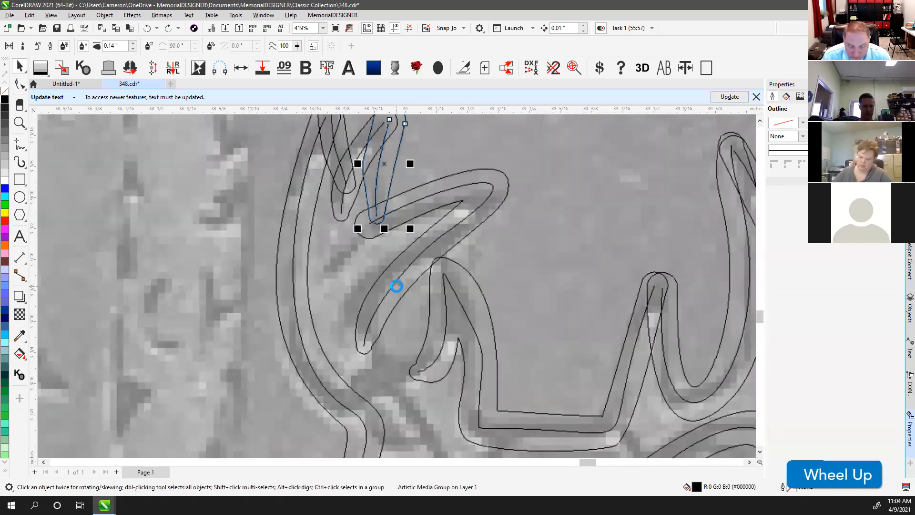
{"action": "left_click", "coordinate": [403, 275]}
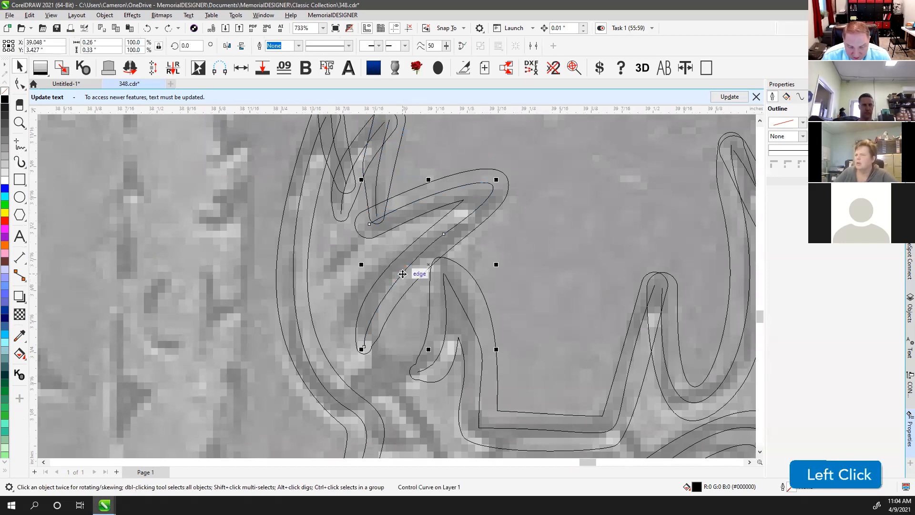
{"action": "left_click", "coordinate": [377, 182]}
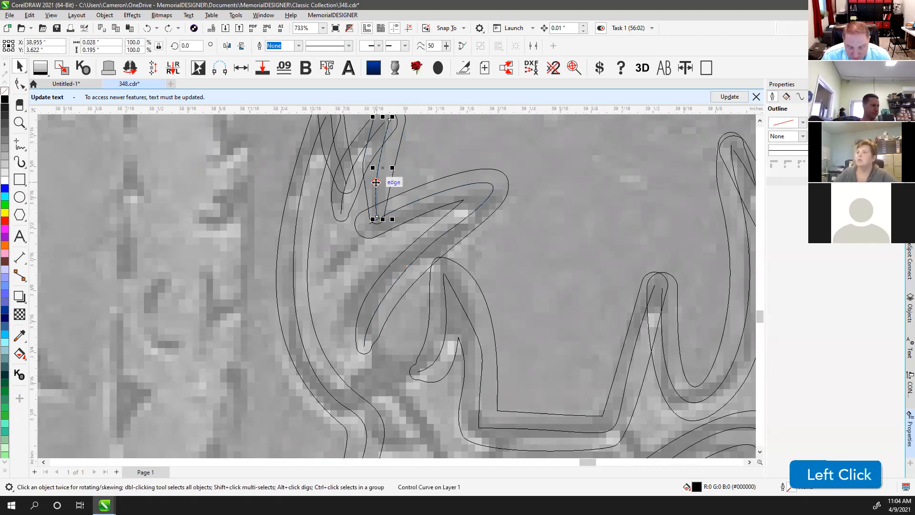
{"action": "scroll", "coordinate": [398, 287], "scroll_direction": "down", "scroll_amount": 5}
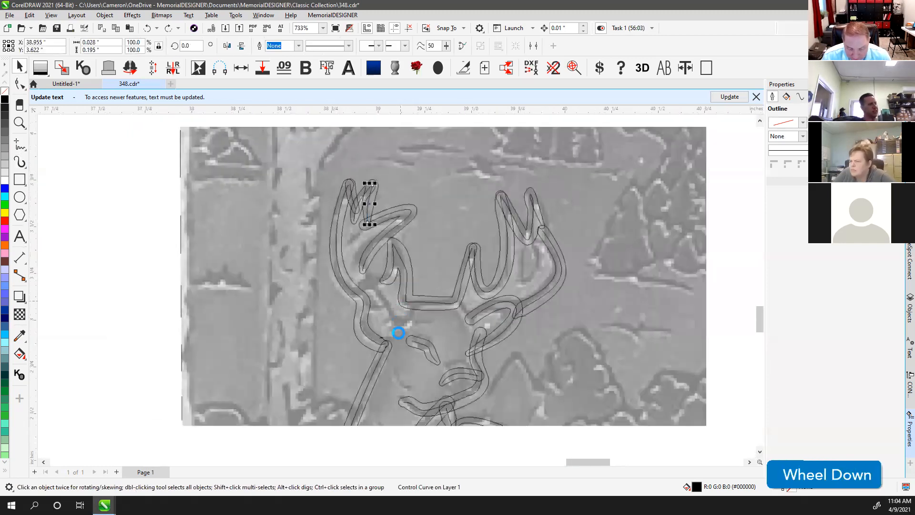
{"action": "scroll", "coordinate": [398, 288], "scroll_direction": "down", "scroll_amount": 5}
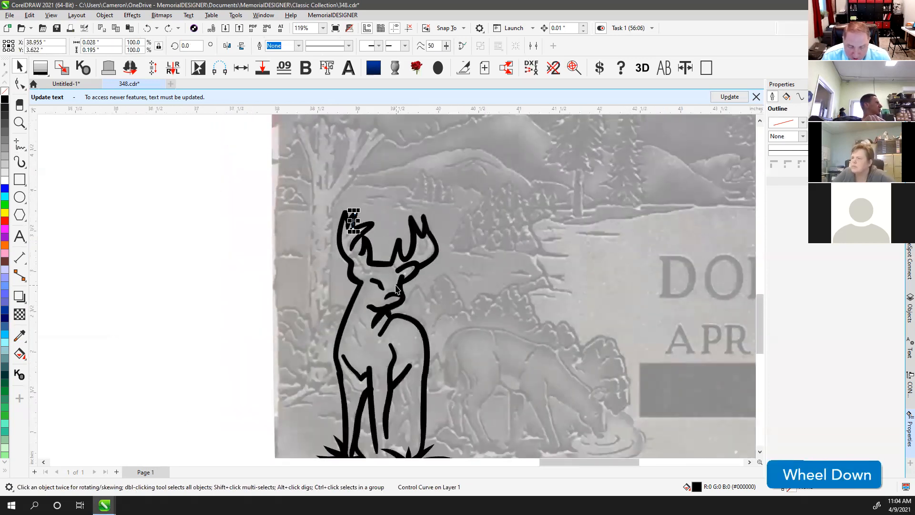
Select all of the buck's strokes and strip out their inner control curves so plain outline curves remain.
{"action": "left_click", "coordinate": [270, 234]}
{"action": "left_click_drag", "start_coordinate": [263, 211], "coordinate": [477, 436]}
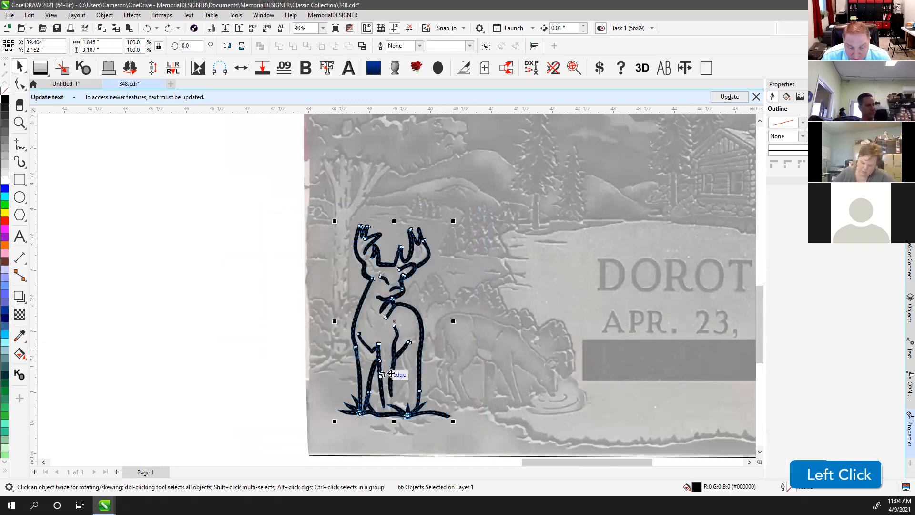
{"action": "scroll", "coordinate": [377, 347], "scroll_direction": "up", "scroll_amount": 3}
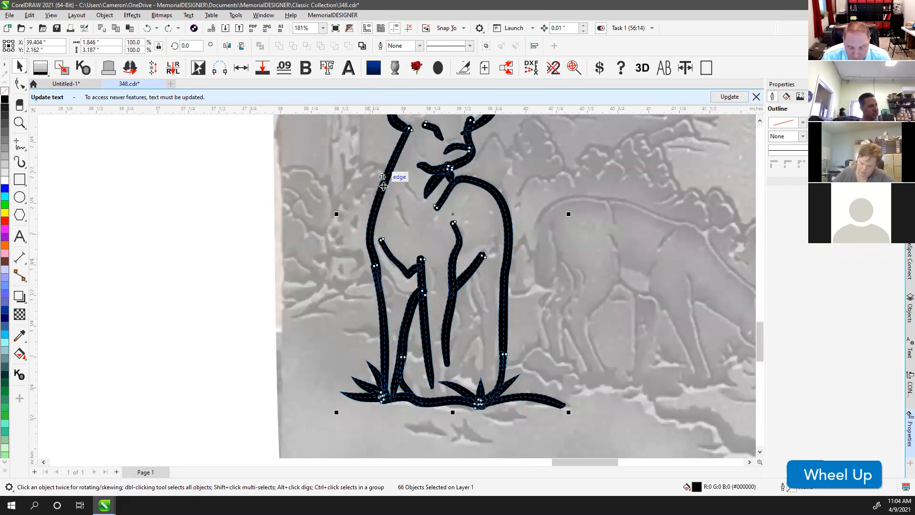
{"action": "scroll", "coordinate": [396, 286], "scroll_direction": "up", "scroll_amount": 1}
{"action": "scroll", "coordinate": [397, 286], "scroll_direction": "up", "scroll_amount": 2}
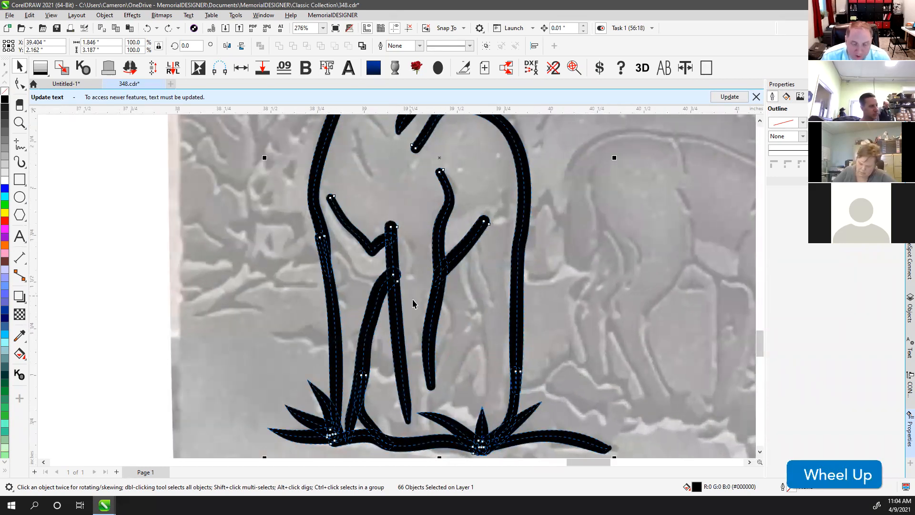
{"action": "left_click", "coordinate": [413, 300]}
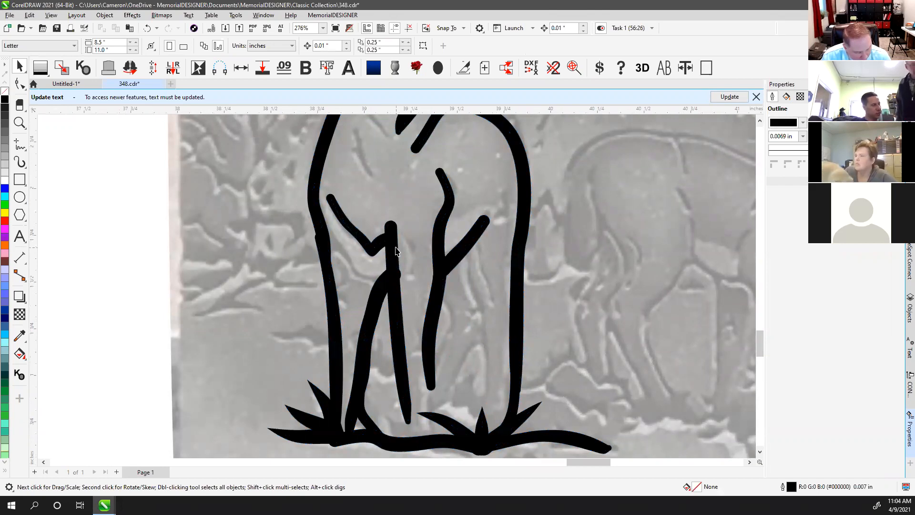
Try moving a front leg stroke away from the buck in wireframe view, and undo the move.
{"action": "key", "text": "v"}
{"action": "left_click", "coordinate": [387, 225]}
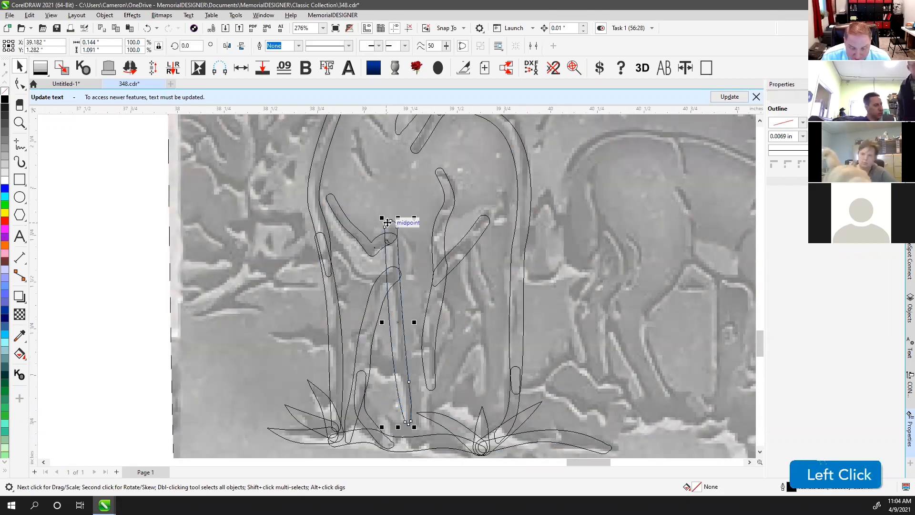
{"action": "left_click", "coordinate": [424, 154]}
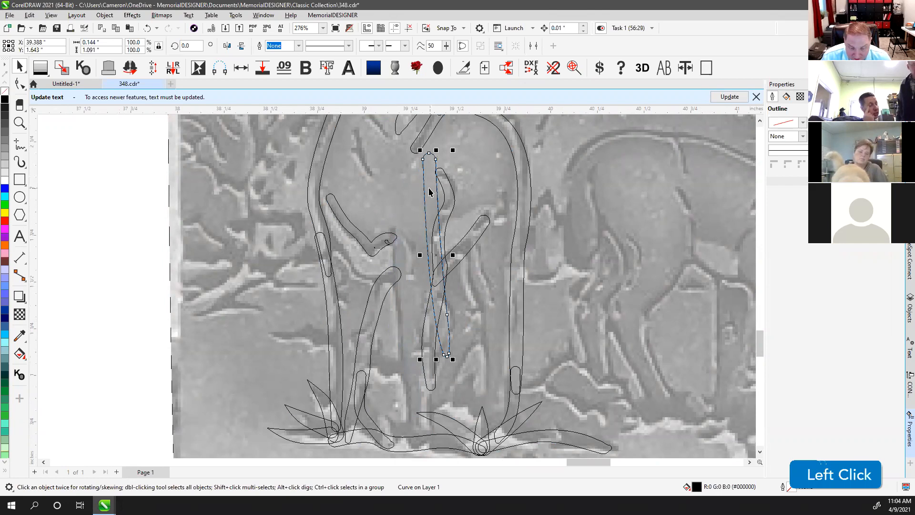
{"action": "key", "text": "ctrl+z"}
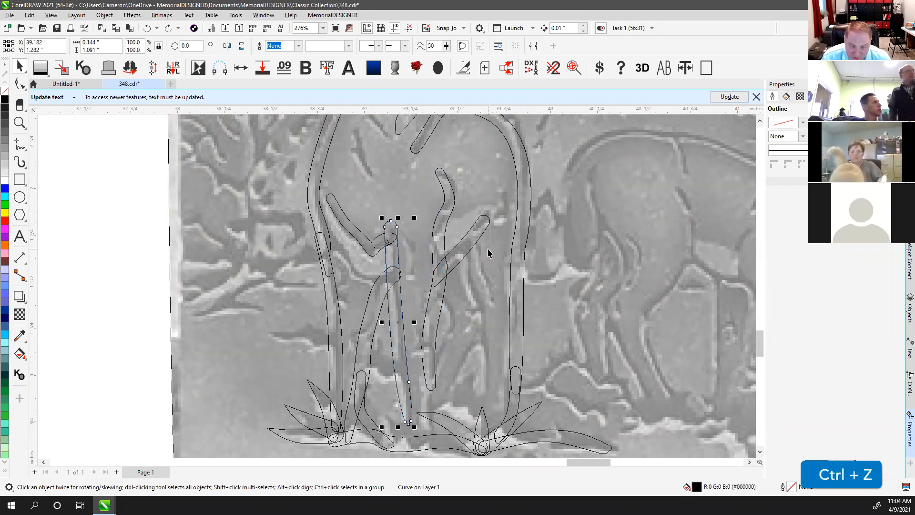
Select all of the buck's strokes in normal view and weld them into a single curve.
{"action": "scroll", "coordinate": [401, 281], "scroll_direction": "down", "scroll_amount": 4}
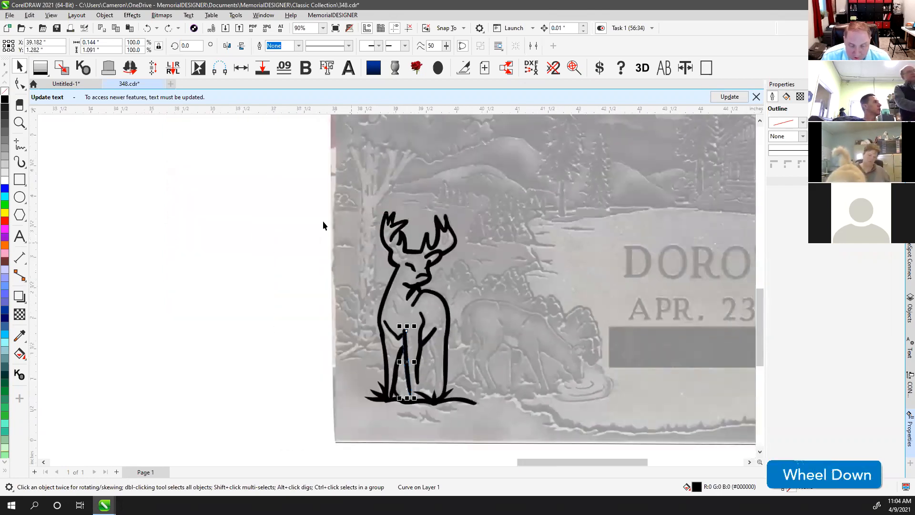
{"action": "left_click_drag", "start_coordinate": [456, 318], "coordinate": [527, 419]}
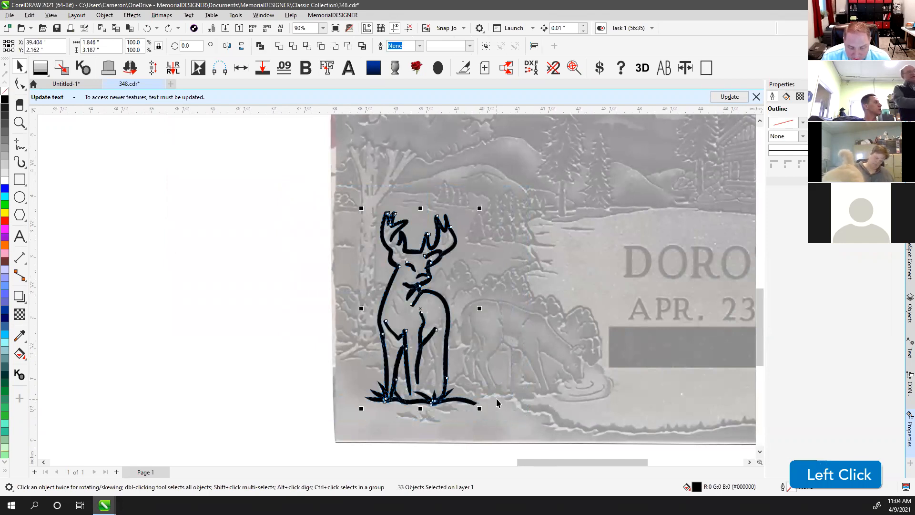
{"action": "left_click_drag", "start_coordinate": [267, 170], "coordinate": [522, 396]}
{"action": "key", "text": "w"}
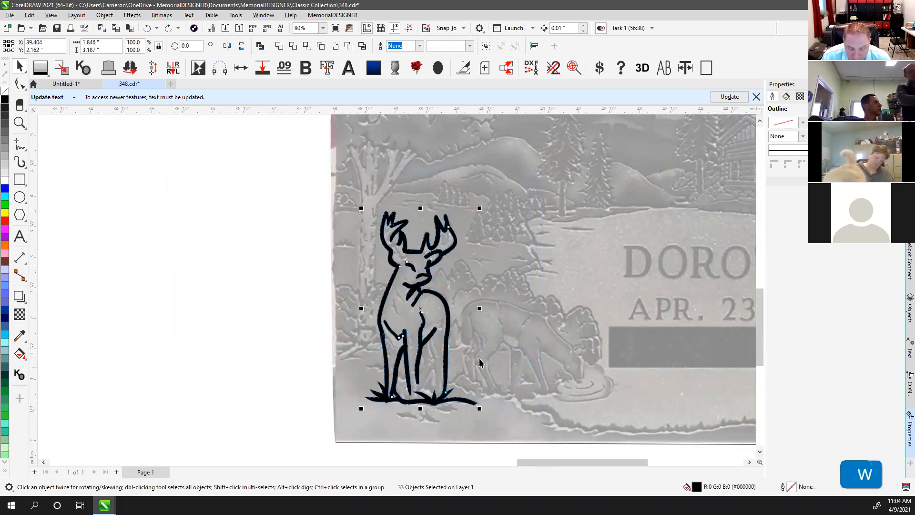
Undo the weld to inspect the overlapping antler outlines in wireframe, and weld the strokes again.
{"action": "scroll", "coordinate": [416, 287], "scroll_direction": "up", "scroll_amount": 4}
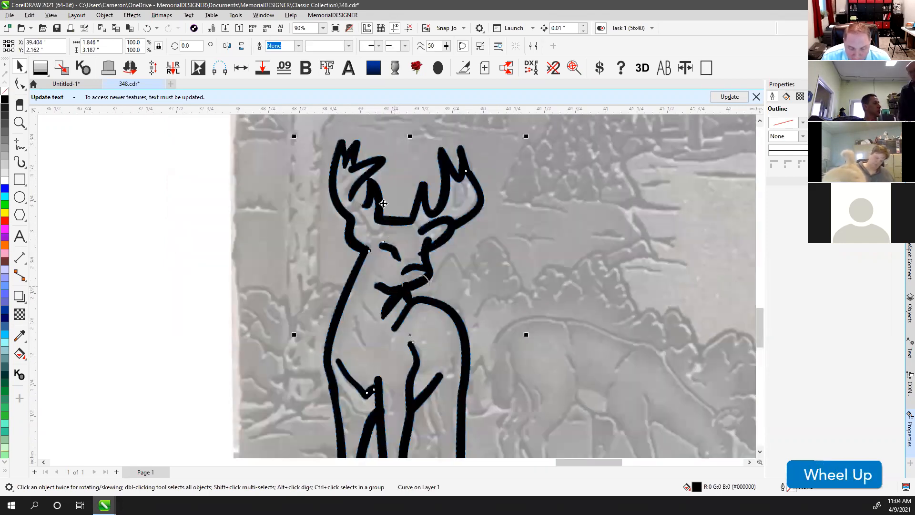
{"action": "key", "text": "ctrl+z"}
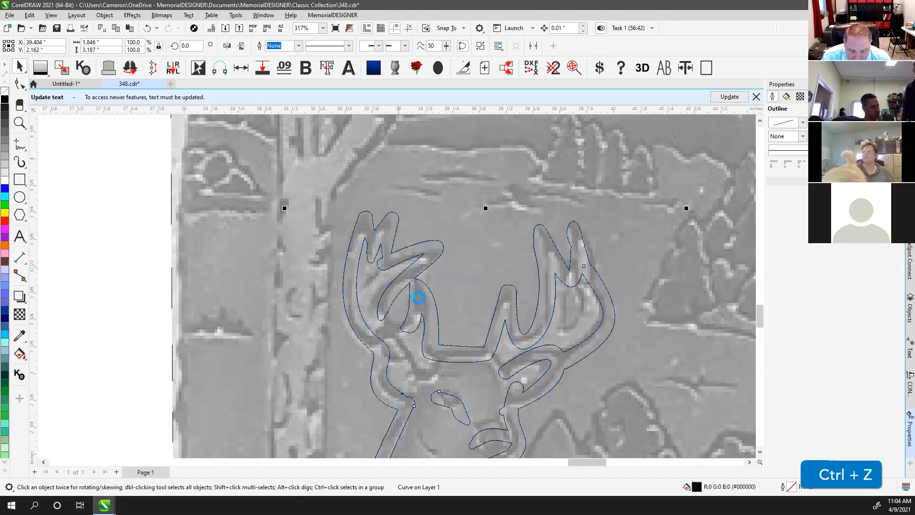
{"action": "scroll", "coordinate": [397, 289], "scroll_direction": "up", "scroll_amount": 2}
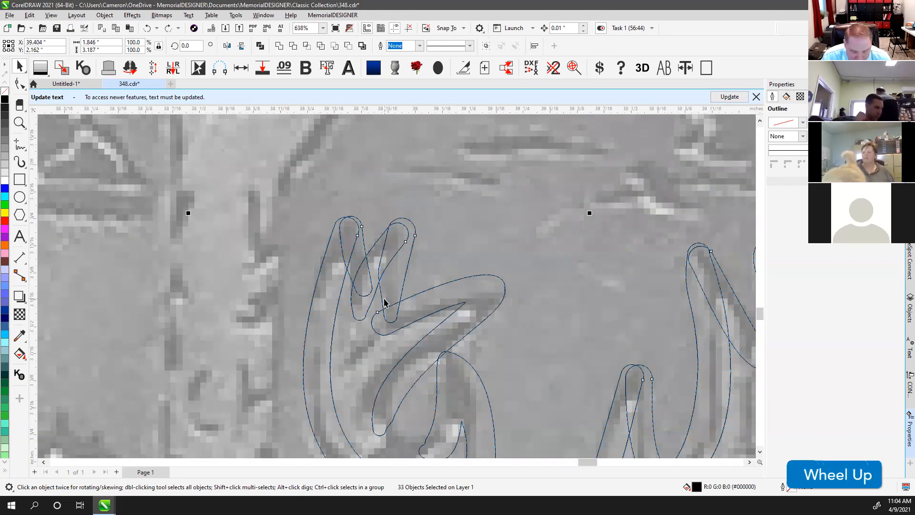
{"action": "key", "text": "w"}
Smooth the rough joint where the ear stroke meets the neck line with the Smooth tool.
{"action": "scroll", "coordinate": [411, 322], "scroll_direction": "down", "scroll_amount": 2}
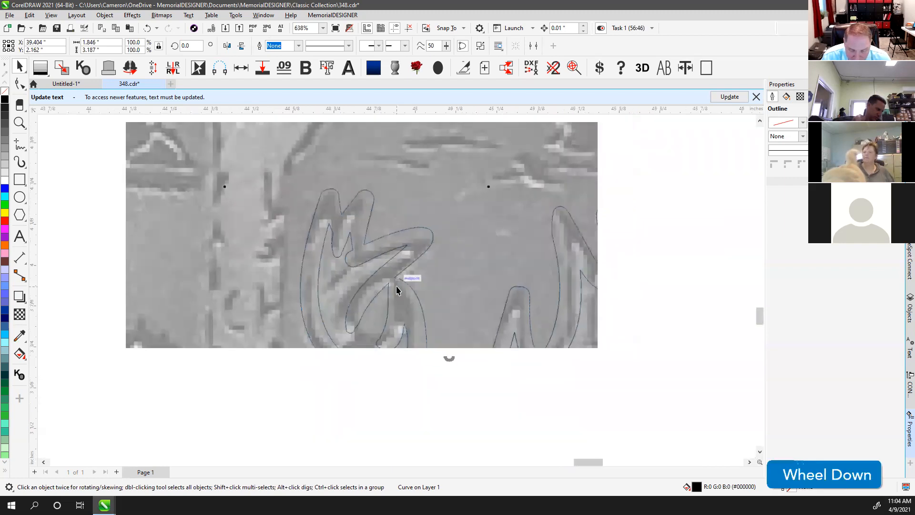
{"action": "scroll", "coordinate": [397, 295], "scroll_direction": "down", "scroll_amount": 1}
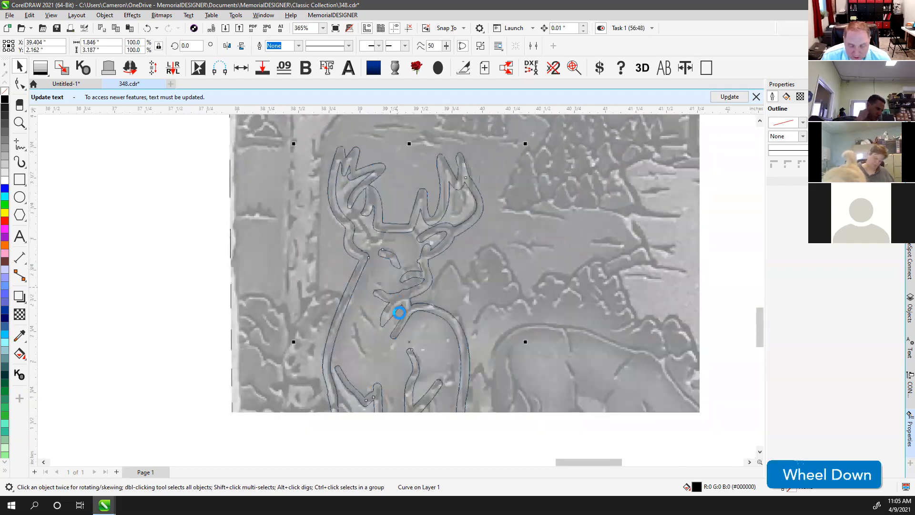
{"action": "scroll", "coordinate": [393, 274], "scroll_direction": "up", "scroll_amount": 2}
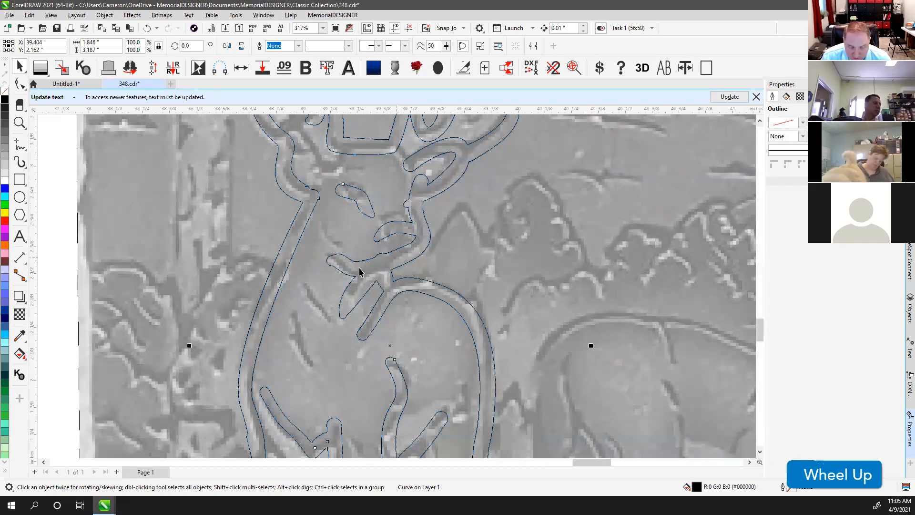
{"action": "scroll", "coordinate": [394, 286], "scroll_direction": "up", "scroll_amount": 3}
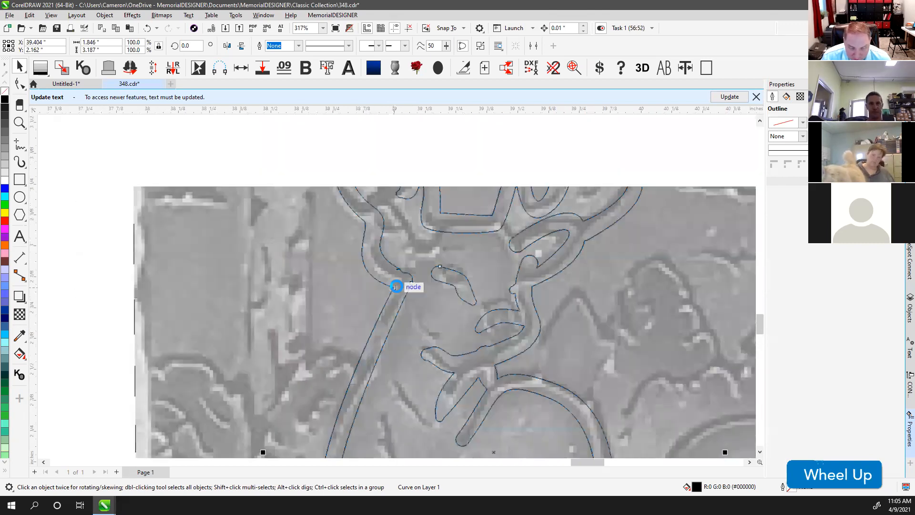
{"action": "scroll", "coordinate": [408, 293], "scroll_direction": "up", "scroll_amount": 1}
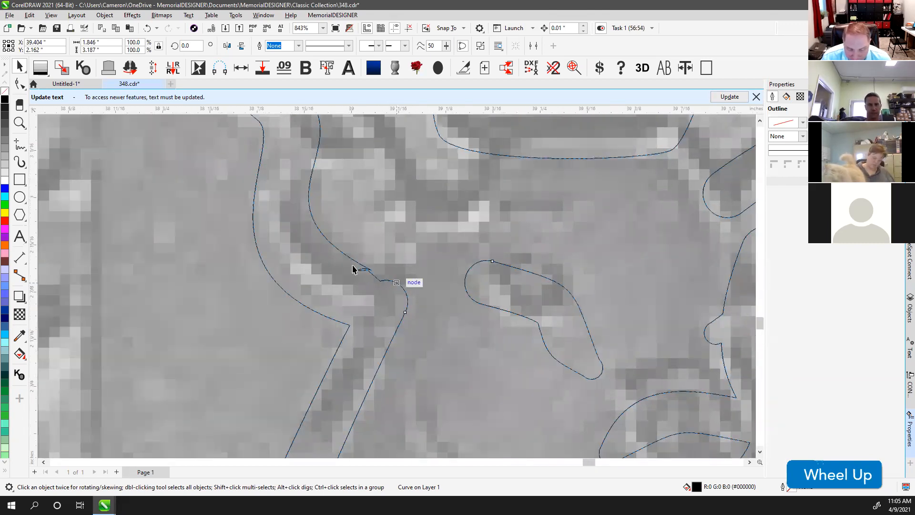
{"action": "key", "text": "v"}
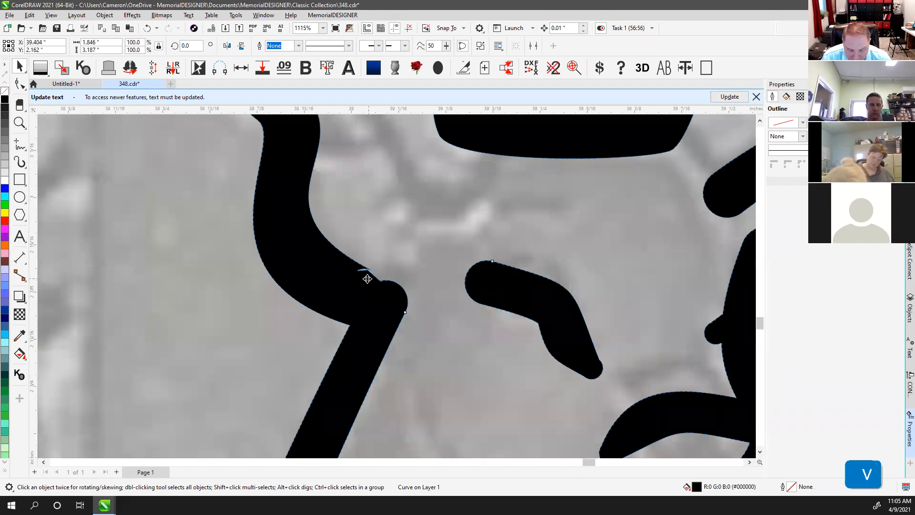
{"action": "left_click", "coordinate": [21, 87]}
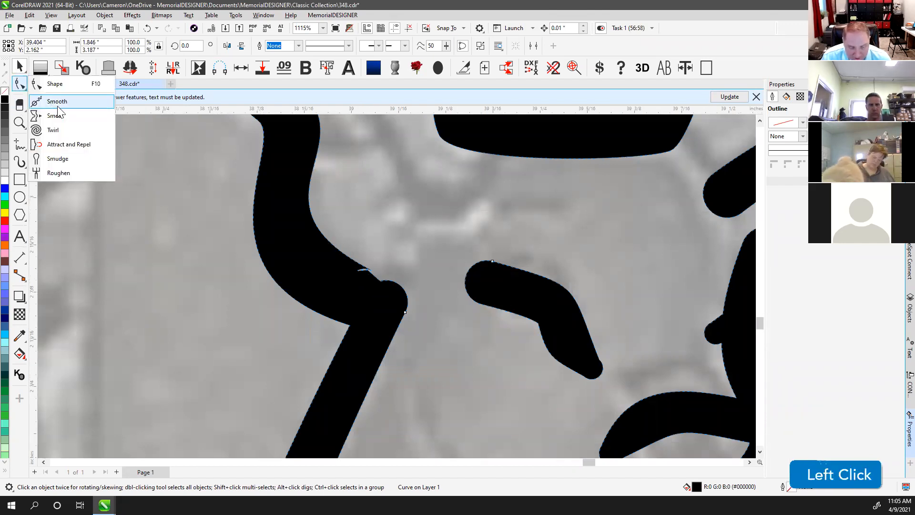
{"action": "left_click", "coordinate": [36, 100]}
{"action": "mouse_move", "coordinate": [382, 240]}
{"action": "left_mouse_down"}
{"action": "mouse_move", "coordinate": [453, 186]}
{"action": "mouse_move", "coordinate": [441, 208]}
{"action": "mouse_move", "coordinate": [370, 250]}
{"action": "mouse_move", "coordinate": [389, 272]}
{"action": "left_mouse_up"}
{"action": "mouse_move", "coordinate": [353, 247]}
{"action": "left_mouse_down"}
{"action": "mouse_move", "coordinate": [385, 268]}
{"action": "mouse_move", "coordinate": [351, 248]}
{"action": "left_mouse_up"}
Smooth the uneven edges around the buck's muzzle and between the antler tines.
{"action": "scroll", "coordinate": [494, 315], "scroll_direction": "down", "scroll_amount": 1}
{"action": "left_click_drag", "start_coordinate": [472, 321], "coordinate": [488, 332]}
{"action": "scroll", "coordinate": [512, 354], "scroll_direction": "down", "scroll_amount": 1}
{"action": "mouse_move", "coordinate": [388, 302]}
{"action": "left_mouse_down"}
{"action": "mouse_move", "coordinate": [359, 302]}
{"action": "mouse_move", "coordinate": [388, 286]}
{"action": "left_mouse_up"}
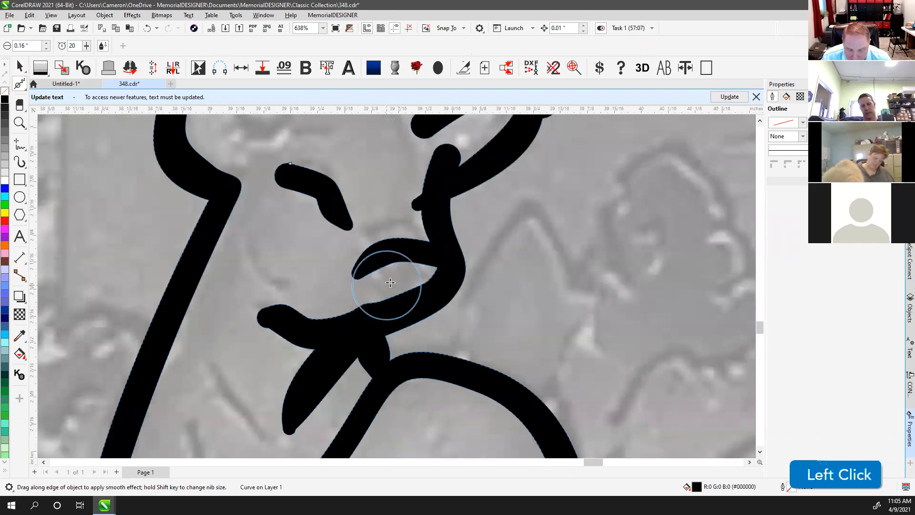
{"action": "scroll", "coordinate": [396, 281], "scroll_direction": "down", "scroll_amount": 1}
{"action": "scroll", "coordinate": [408, 265], "scroll_direction": "down", "scroll_amount": 1}
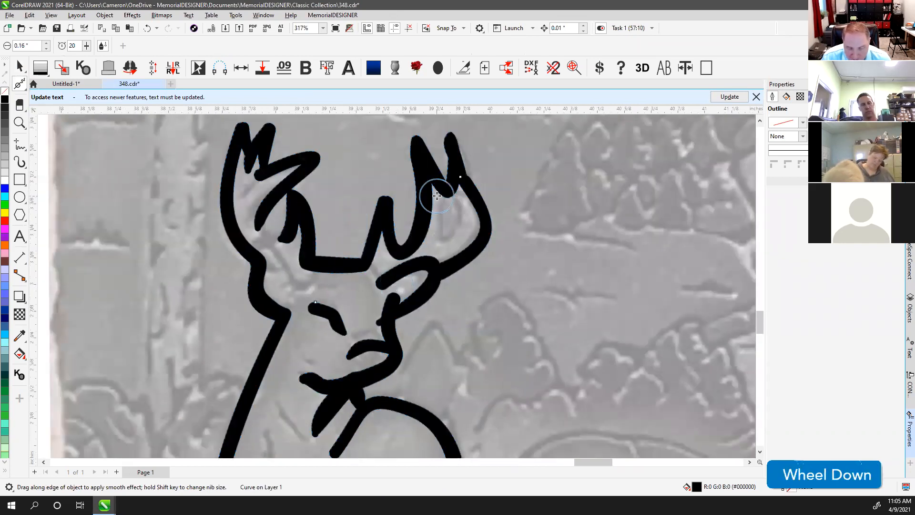
{"action": "mouse_move", "coordinate": [467, 180]}
{"action": "left_mouse_down"}
{"action": "mouse_move", "coordinate": [478, 182]}
{"action": "mouse_move", "coordinate": [462, 173]}
{"action": "mouse_move", "coordinate": [456, 151]}
{"action": "mouse_move", "coordinate": [421, 200]}
{"action": "left_mouse_up"}
Zoom in on the whole buck drawing to review the smoothed outline.
{"action": "scroll", "coordinate": [396, 301], "scroll_direction": "down", "scroll_amount": 2}
{"action": "scroll", "coordinate": [396, 302], "scroll_direction": "down", "scroll_amount": 2}
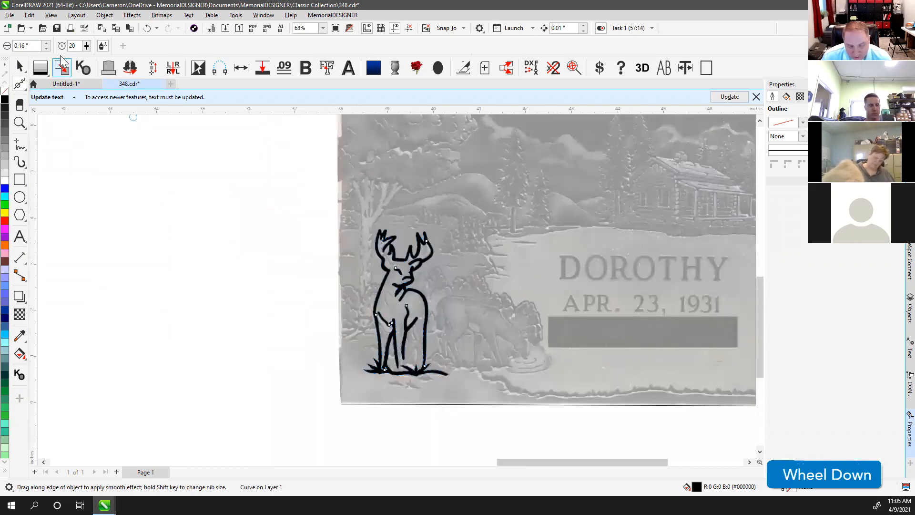
{"action": "left_click", "coordinate": [19, 65]}
{"action": "left_click", "coordinate": [261, 272]}
{"action": "left_click_drag", "start_coordinate": [299, 207], "coordinate": [498, 413]}
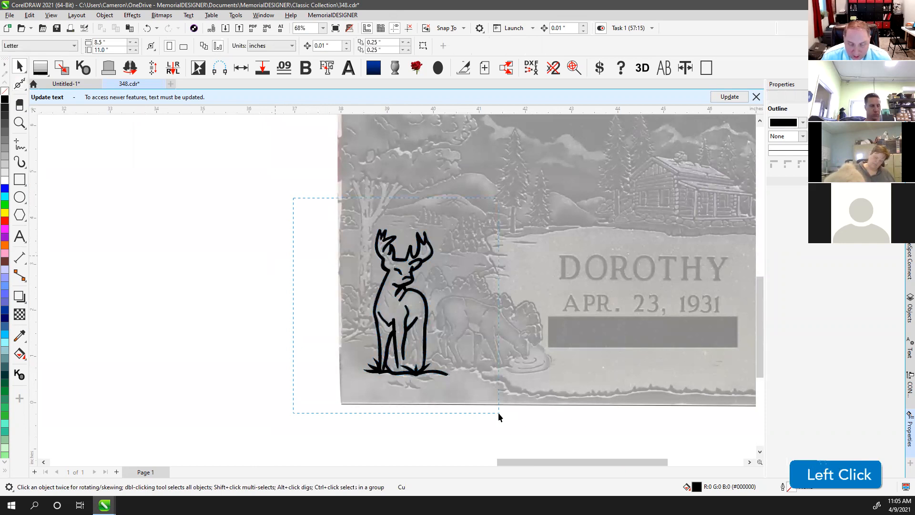
{"action": "key", "text": "shift+F2"}
{"action": "left_click", "coordinate": [208, 205]}
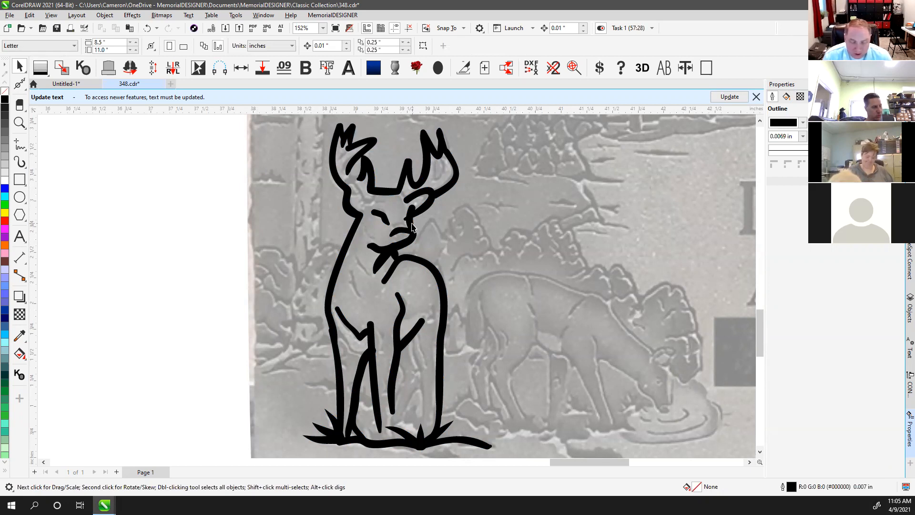
Smooth the kink in the outer body line above the front leg, enlarging the Smooth nib to 0.345 inches.
{"action": "scroll", "coordinate": [326, 333], "scroll_direction": "up", "scroll_amount": 4}
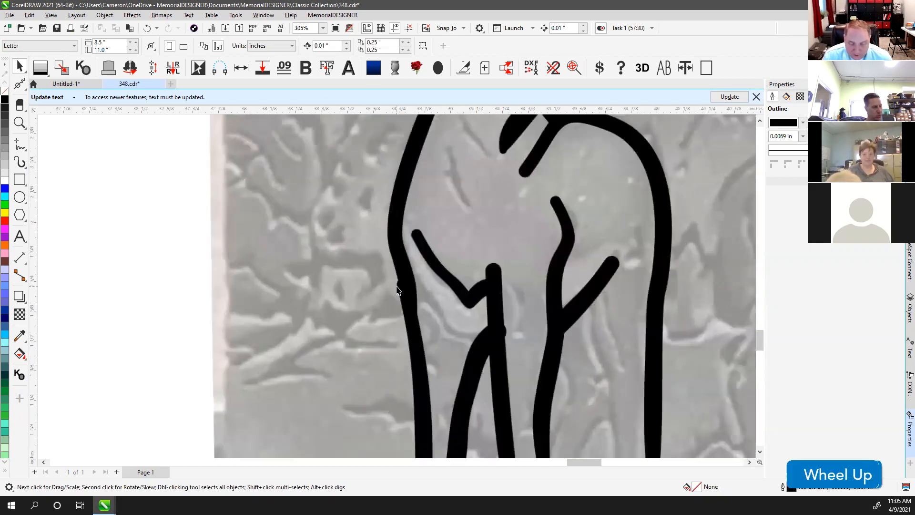
{"action": "left_click", "coordinate": [409, 282]}
{"action": "left_click", "coordinate": [19, 84]}
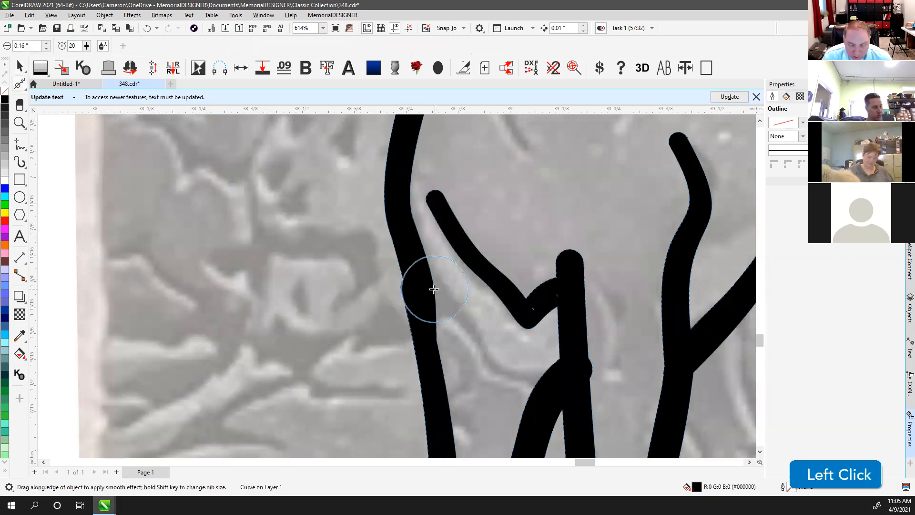
{"action": "mouse_move", "coordinate": [404, 286]}
{"action": "left_mouse_down"}
{"action": "mouse_move", "coordinate": [421, 345]}
{"action": "mouse_move", "coordinate": [394, 274]}
{"action": "mouse_move", "coordinate": [408, 276]}
{"action": "mouse_move", "coordinate": [420, 300]}
{"action": "left_mouse_up"}
{"action": "scroll", "coordinate": [348, 261], "scroll_direction": "down", "scroll_amount": 1}
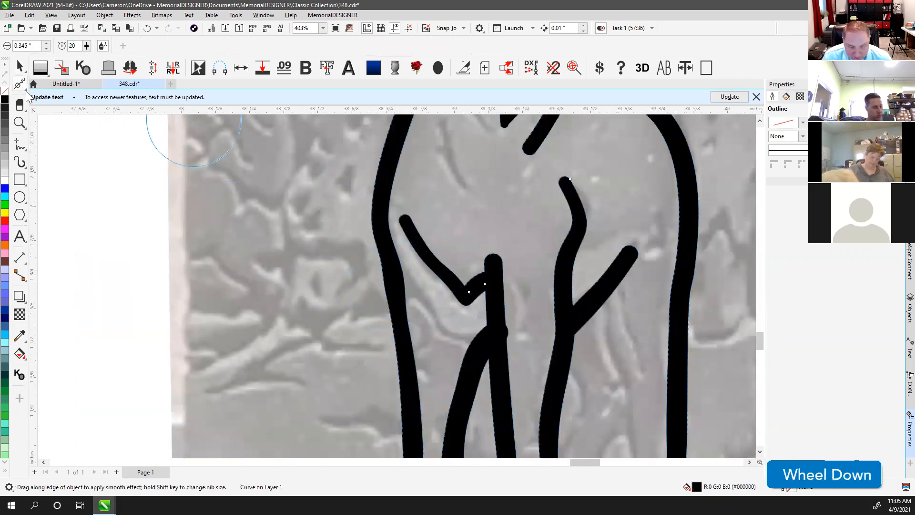
Delete the stray nodes inside the black line where the chest stroke joins the front leg with the Shape tool.
{"action": "left_click", "coordinate": [22, 89]}
{"action": "left_click", "coordinate": [50, 98]}
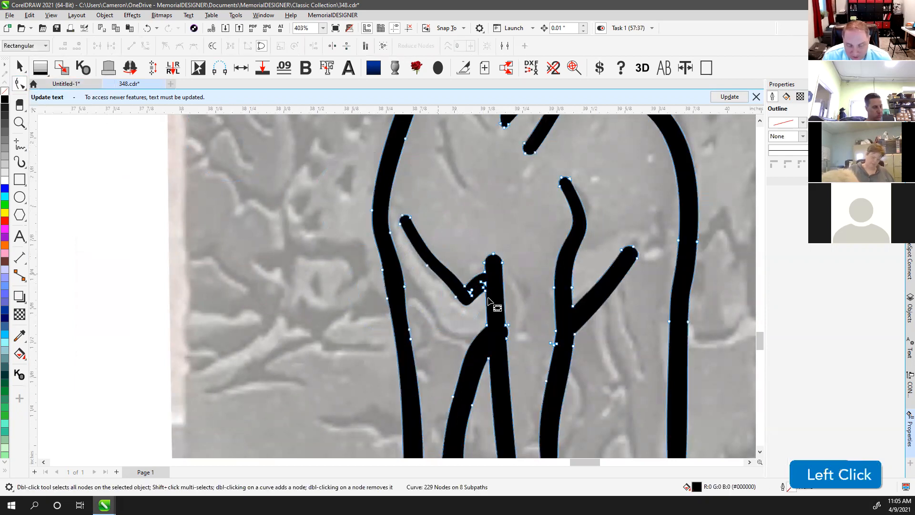
{"action": "scroll", "coordinate": [397, 288], "scroll_direction": "up", "scroll_amount": 1}
{"action": "left_click", "coordinate": [357, 267]}
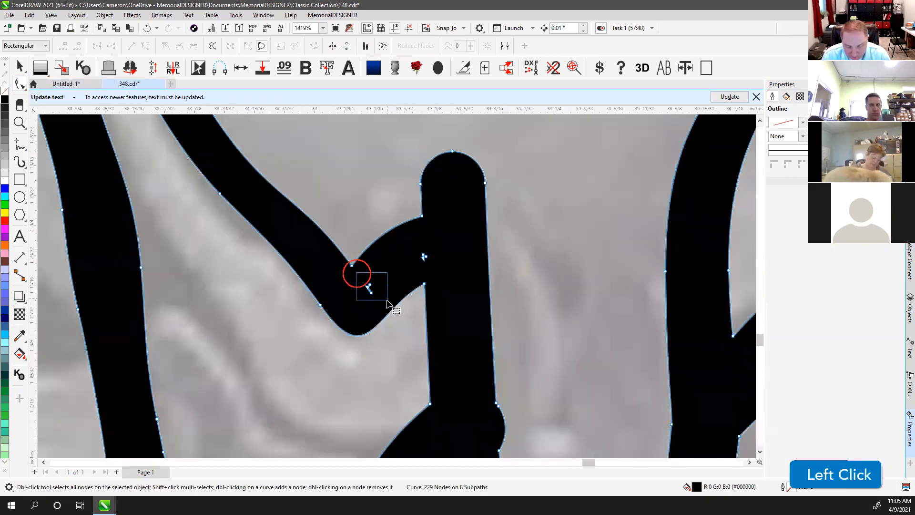
{"action": "key", "text": "Delete"}
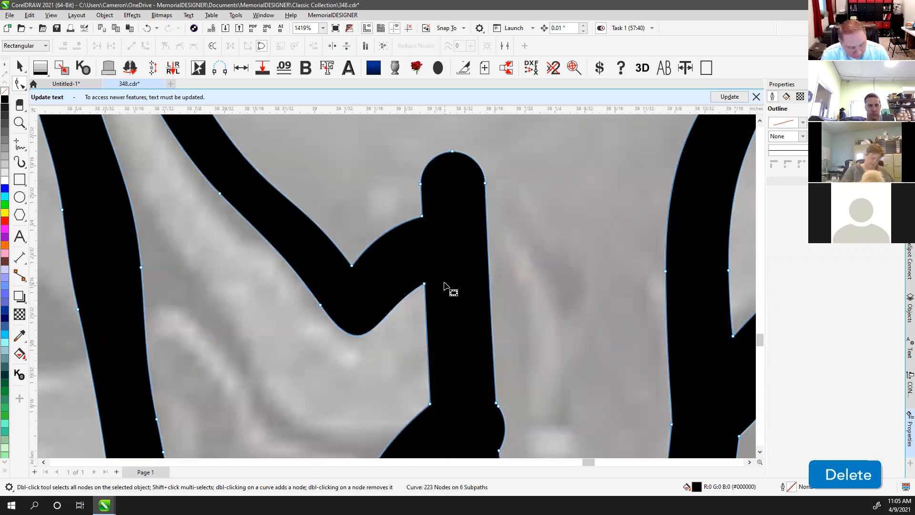
Add a background fill to the buck and move both objects onto the lower-right corner of the inner panel on the palette memorial.
{"action": "key", "text": "F4"}
{"action": "key", "text": "shift"}
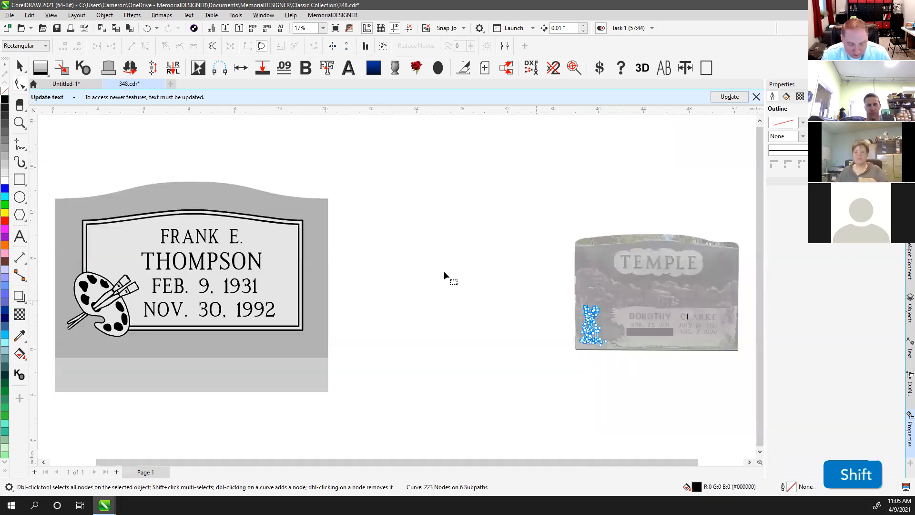
{"action": "key", "text": "shift+F2"}
{"action": "left_click", "coordinate": [19, 67]}
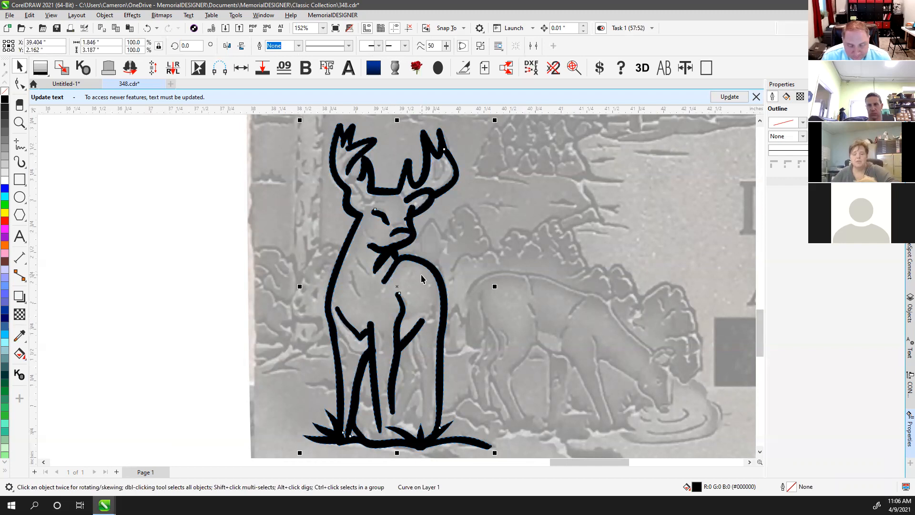
{"action": "scroll", "coordinate": [431, 275], "scroll_direction": "down", "scroll_amount": 3}
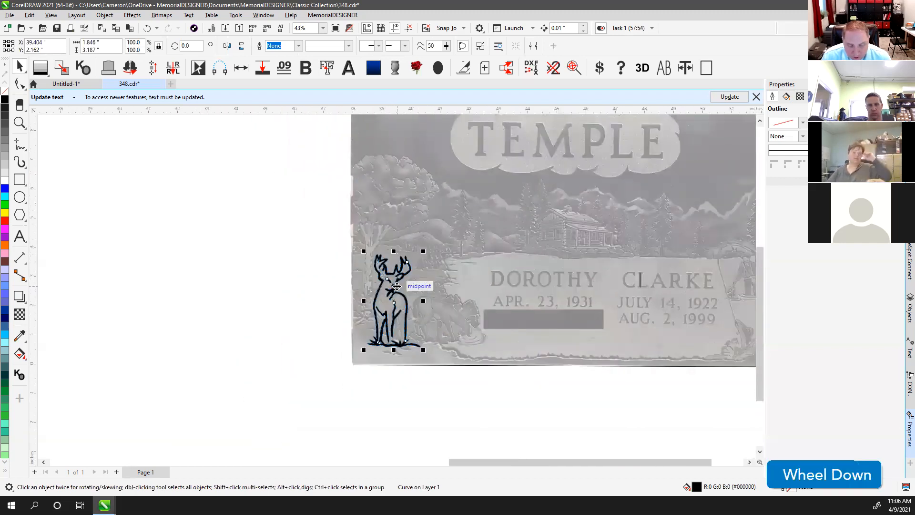
{"action": "scroll", "coordinate": [397, 286], "scroll_direction": "down", "scroll_amount": 2}
{"action": "key", "text": "f"}
{"action": "scroll", "coordinate": [408, 268], "scroll_direction": "down", "scroll_amount": 1}
{"action": "left_click_drag", "start_coordinate": [350, 247], "coordinate": [401, 289]}
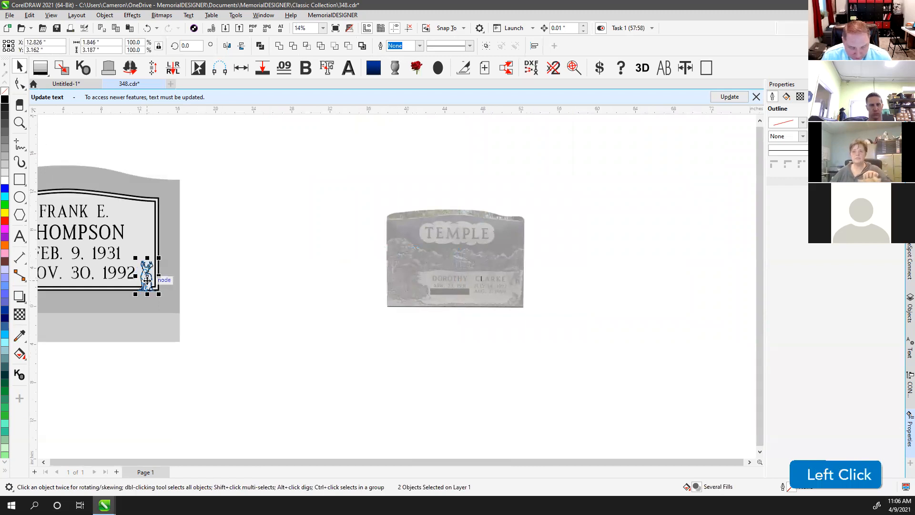
Enlarge the buck to about 2.8 by 4.9 inches and position it over the inner panel's lower-right corner.
{"action": "scroll", "coordinate": [145, 279], "scroll_direction": "up", "scroll_amount": 5}
{"action": "left_click_drag", "start_coordinate": [396, 285], "coordinate": [429, 275]}
{"action": "left_click_drag", "start_coordinate": [403, 229], "coordinate": [368, 170]}
{"action": "left_click_drag", "start_coordinate": [410, 234], "coordinate": [422, 243]}
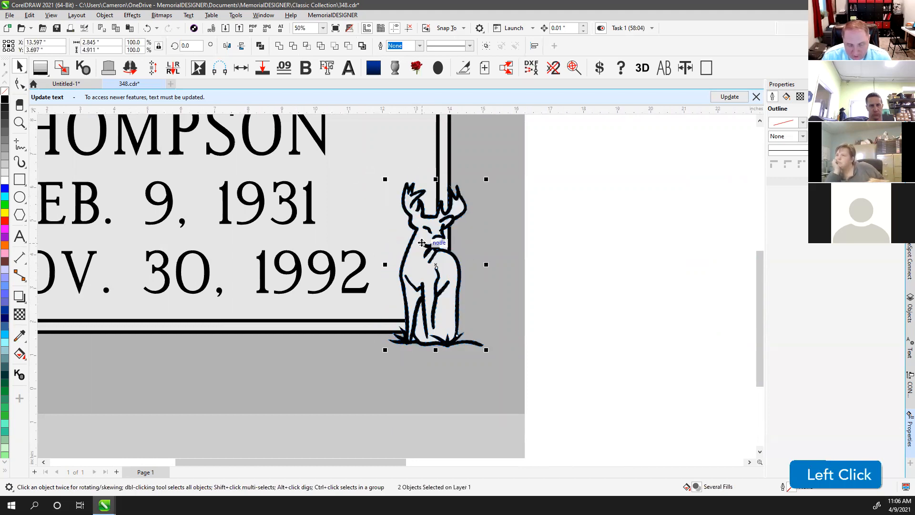
{"action": "left_click", "coordinate": [530, 219]}
Examine the placed buck up close and against the whole memorial layout beside the reference photo.
{"action": "key", "text": "F4"}
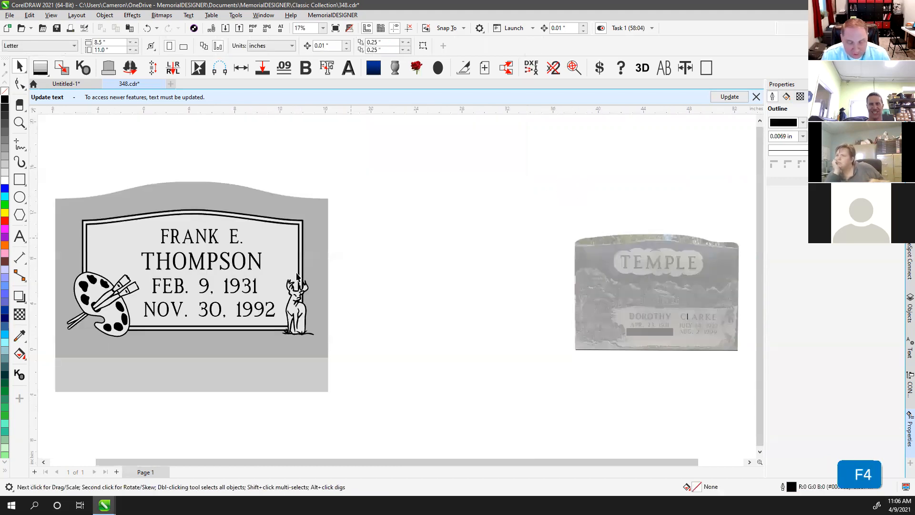
{"action": "left_click_drag", "start_coordinate": [47, 168], "coordinate": [374, 402]}
{"action": "key", "text": "shift+F2"}
{"action": "left_click", "coordinate": [636, 214]}
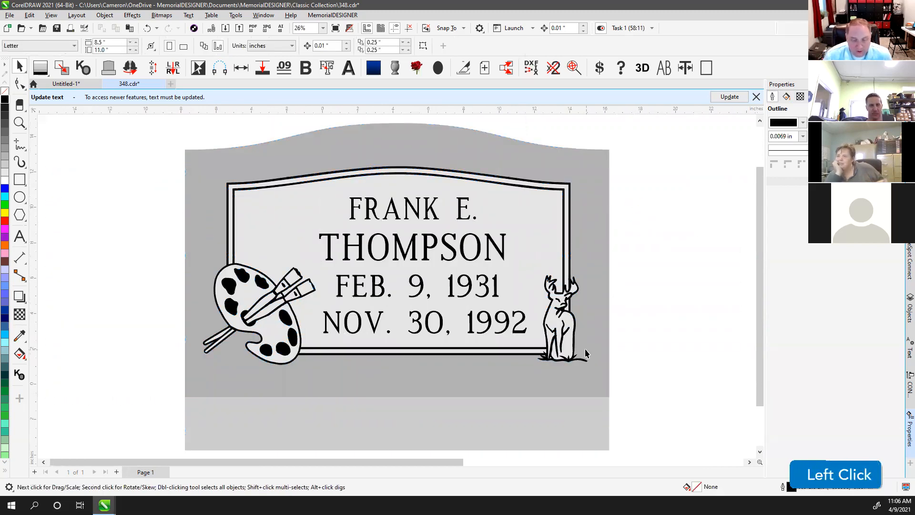
{"action": "scroll", "coordinate": [567, 353], "scroll_direction": "up", "scroll_amount": 3}
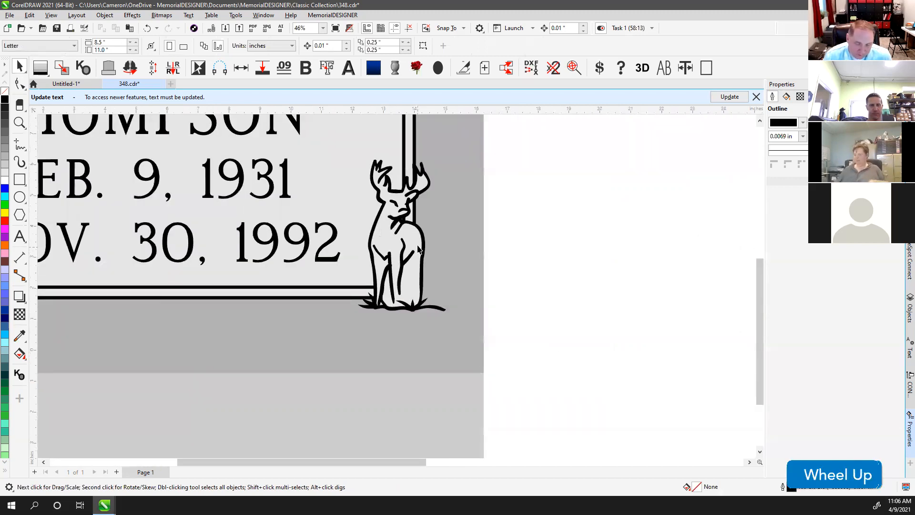
{"action": "scroll", "coordinate": [393, 243], "scroll_direction": "down", "scroll_amount": 4}
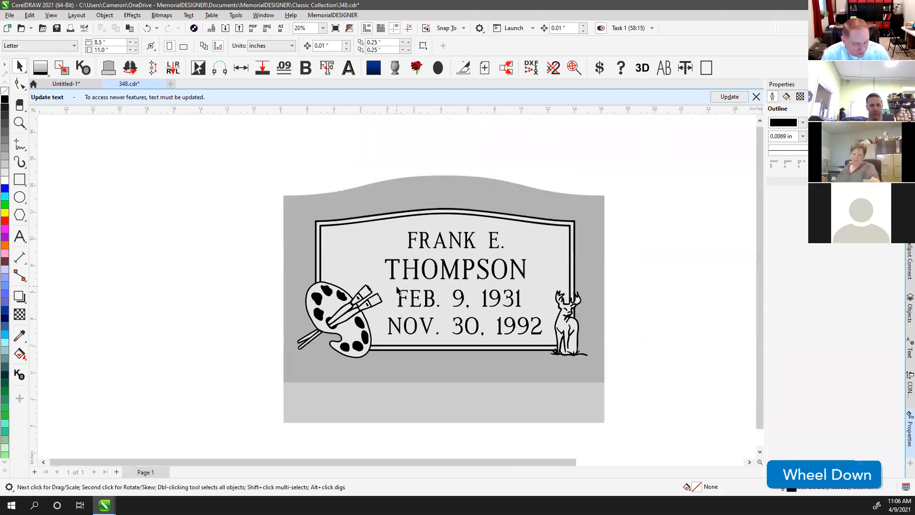
{"action": "key", "text": "F3"}
{"action": "key", "text": "F4"}
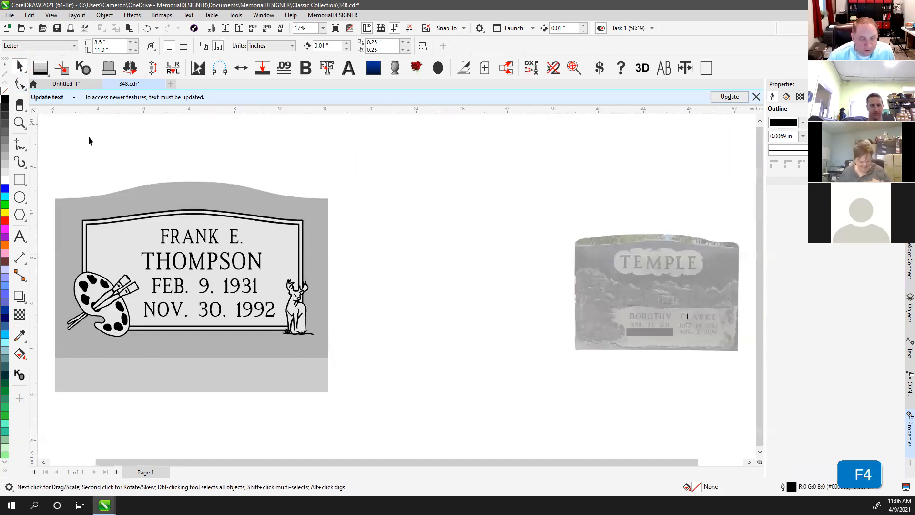
Draw two dashed Artistic Media brush strokes, 0.09 inches wide, one above the memorial and one crossing its top edge.
{"action": "left_click", "coordinate": [19, 162]}
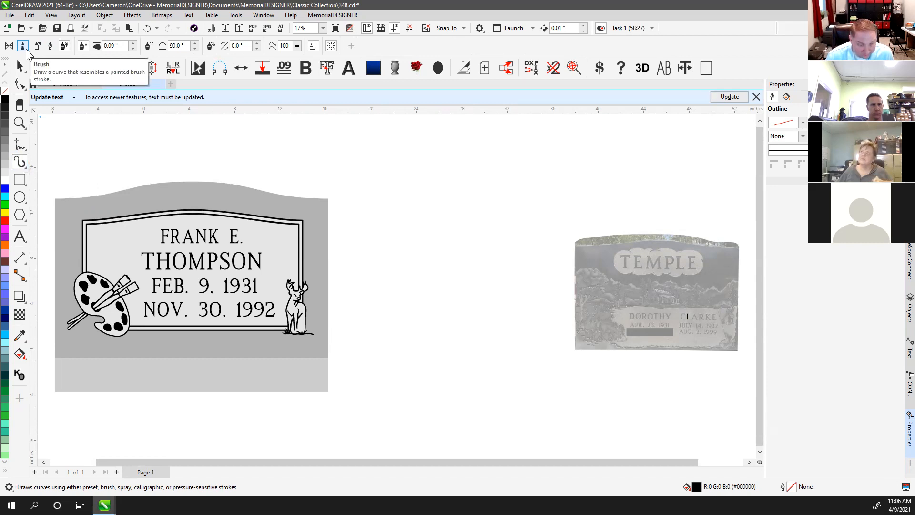
{"action": "left_click", "coordinate": [23, 46]}
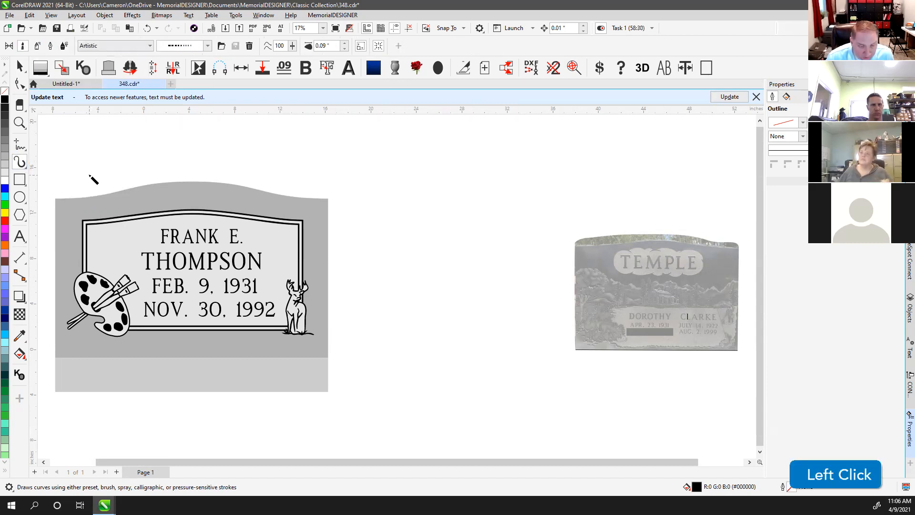
{"action": "left_click_drag", "start_coordinate": [128, 158], "coordinate": [241, 173]}
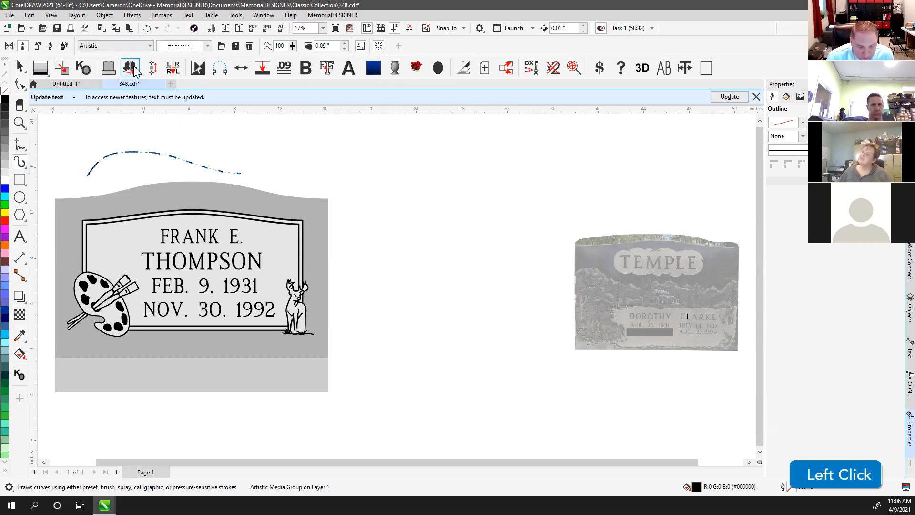
{"action": "left_click", "coordinate": [149, 45]}
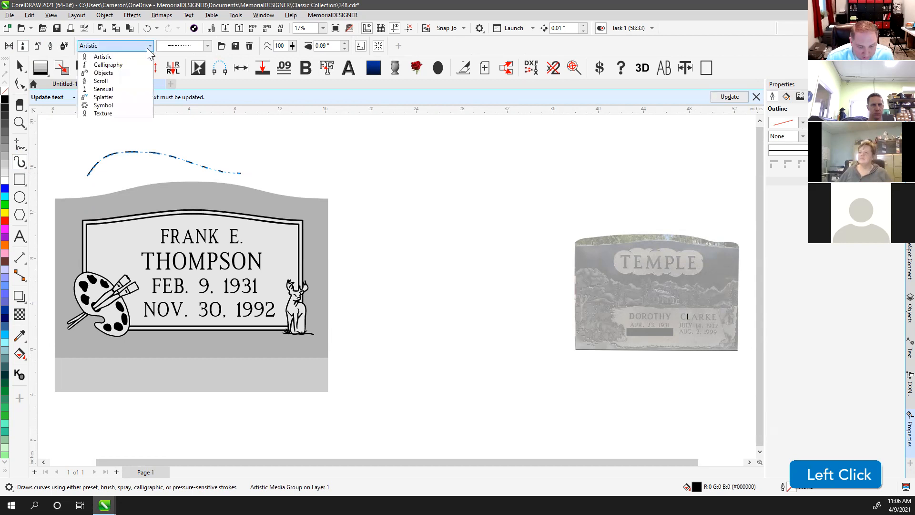
{"action": "left_click", "coordinate": [114, 73]}
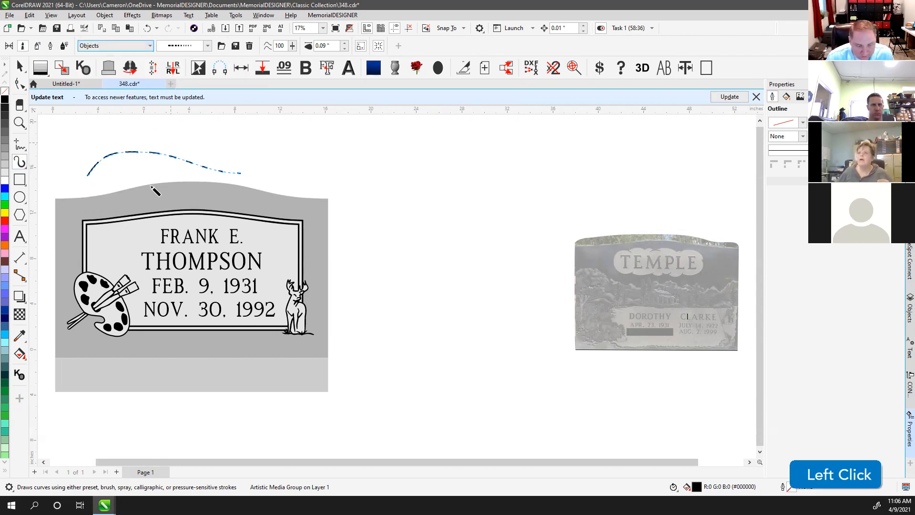
{"action": "left_click_drag", "start_coordinate": [112, 180], "coordinate": [282, 195]}
Try several Artistic category brushstrokes on the lower curve, ending with the tapered loop outline.
{"action": "left_click", "coordinate": [191, 48]}
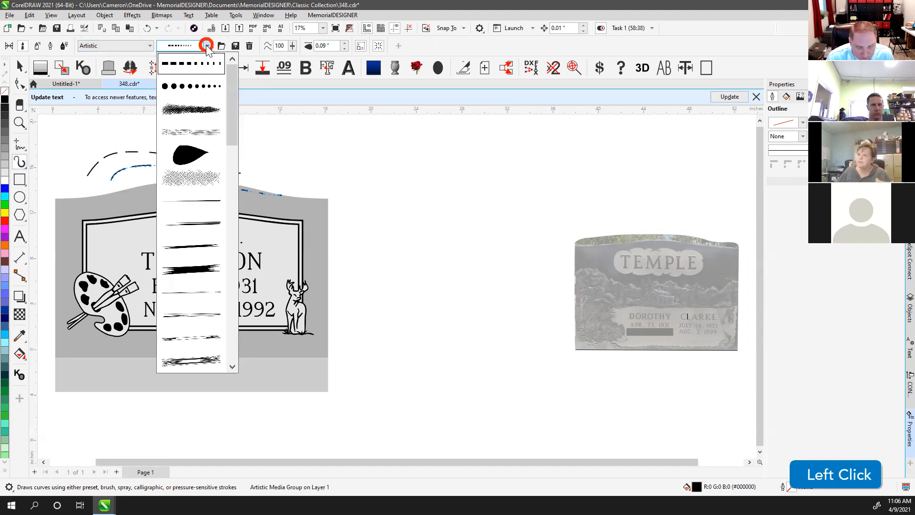
{"action": "left_click_drag", "start_coordinate": [229, 95], "coordinate": [228, 297]}
{"action": "left_click", "coordinate": [217, 228]}
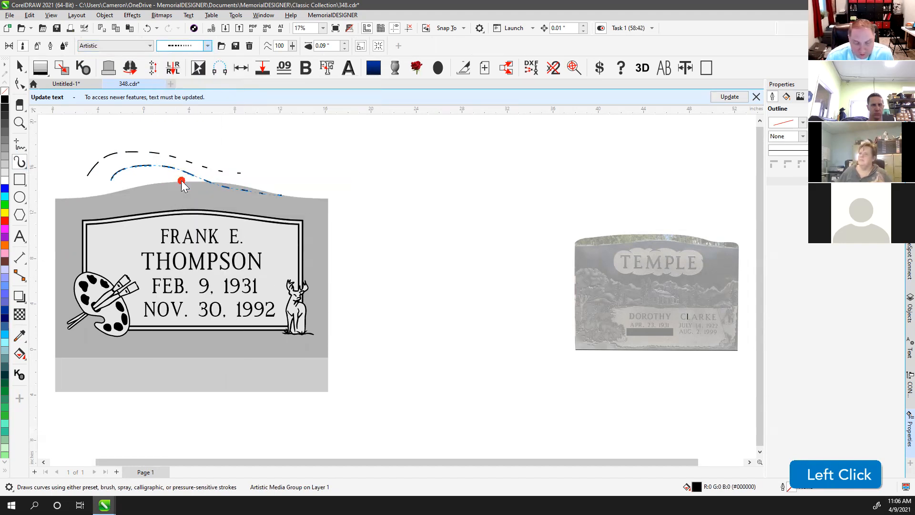
{"action": "left_click", "coordinate": [208, 46]}
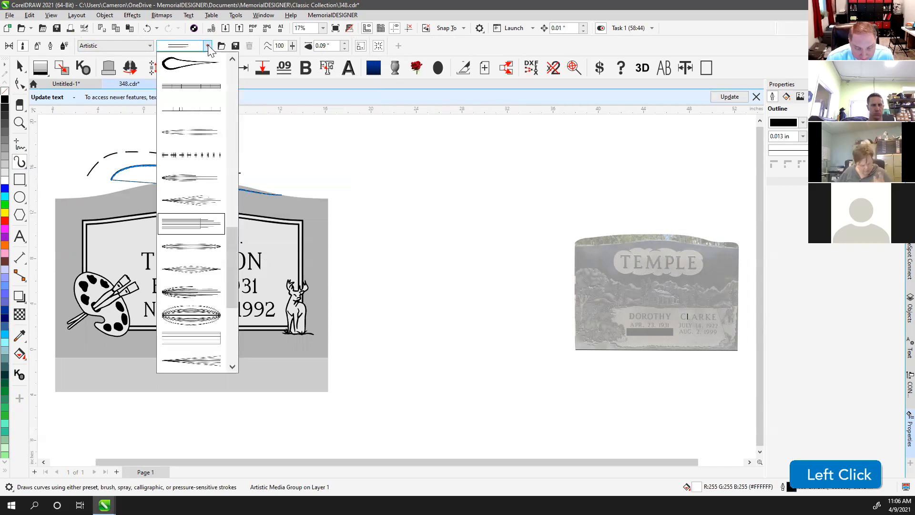
{"action": "left_click", "coordinate": [206, 135]}
{"action": "left_click", "coordinate": [209, 46]}
{"action": "left_click", "coordinate": [200, 81]}
{"action": "scroll", "coordinate": [413, 294], "scroll_direction": "up", "scroll_amount": 3}
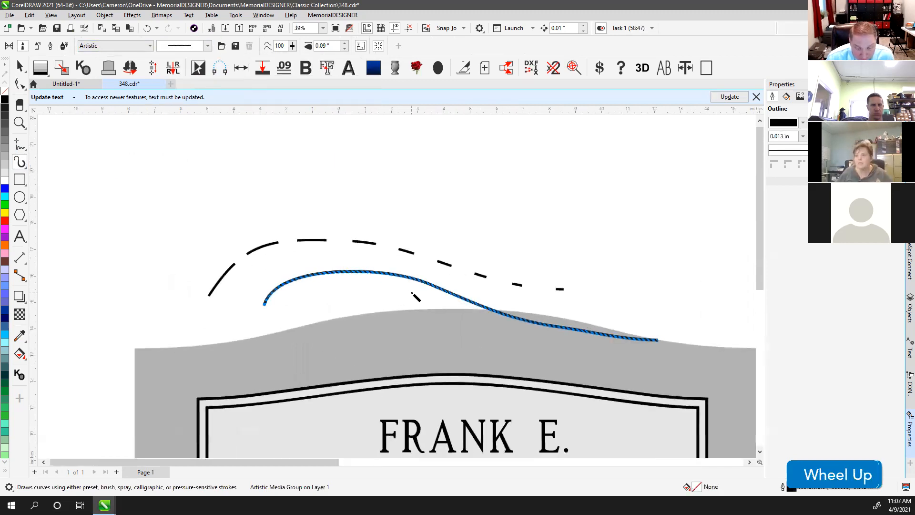
{"action": "scroll", "coordinate": [413, 293], "scroll_direction": "up", "scroll_amount": 2}
{"action": "left_click", "coordinate": [208, 45]}
{"action": "left_click", "coordinate": [200, 82]}
{"action": "left_click", "coordinate": [120, 46]}
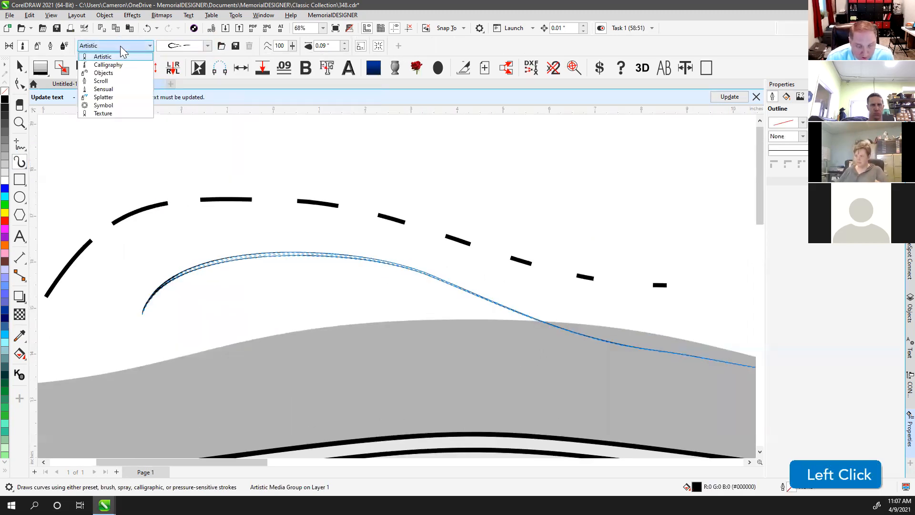
{"action": "left_click", "coordinate": [103, 97]}
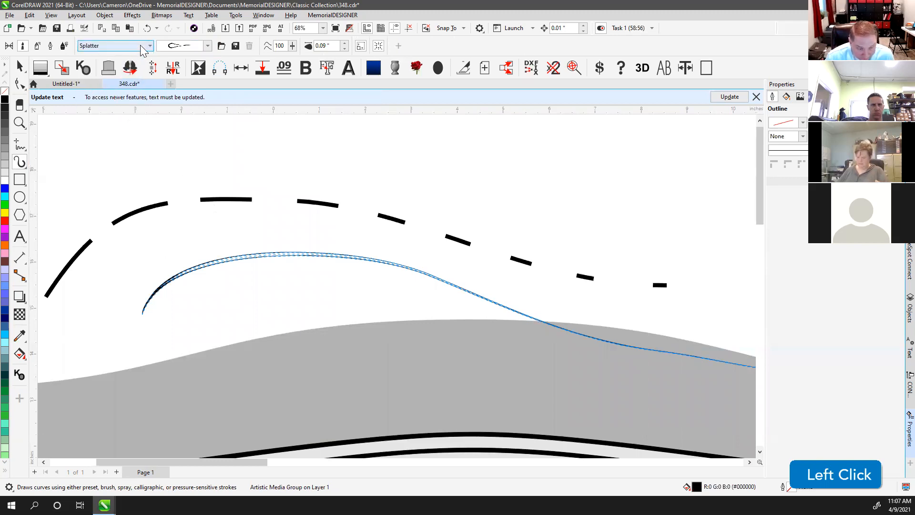
{"action": "left_click", "coordinate": [140, 45]}
{"action": "left_click", "coordinate": [45, 36]}
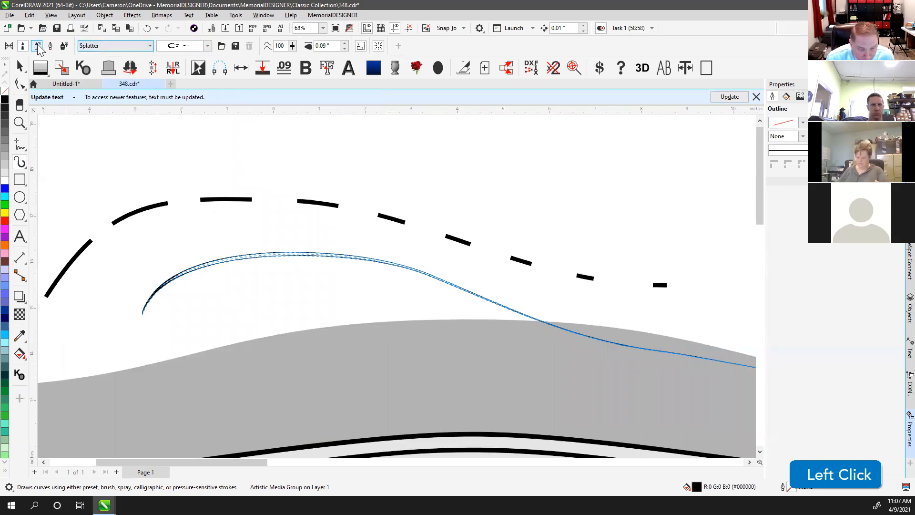
Spray two rows of bare footprints along the memorial's upper border using the Artistic Media Spray mode's Footprint category.
{"action": "left_click", "coordinate": [38, 45]}
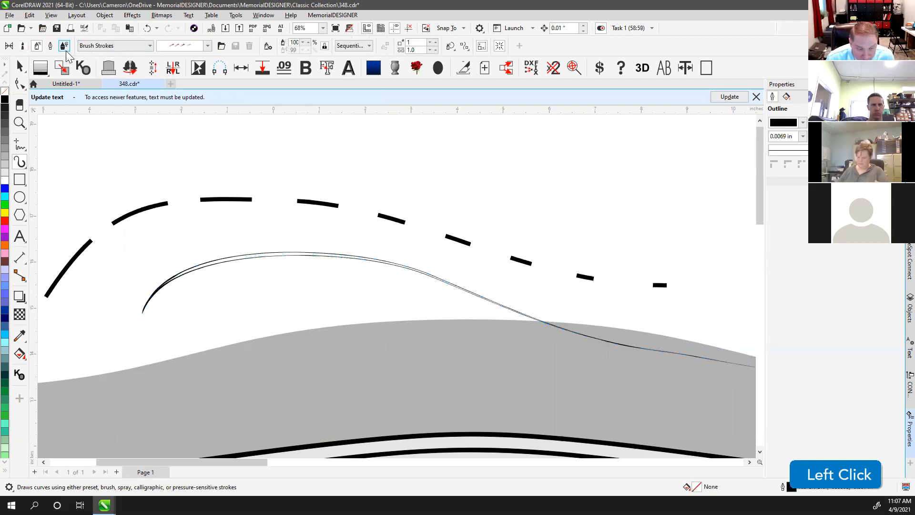
{"action": "left_click", "coordinate": [127, 44]}
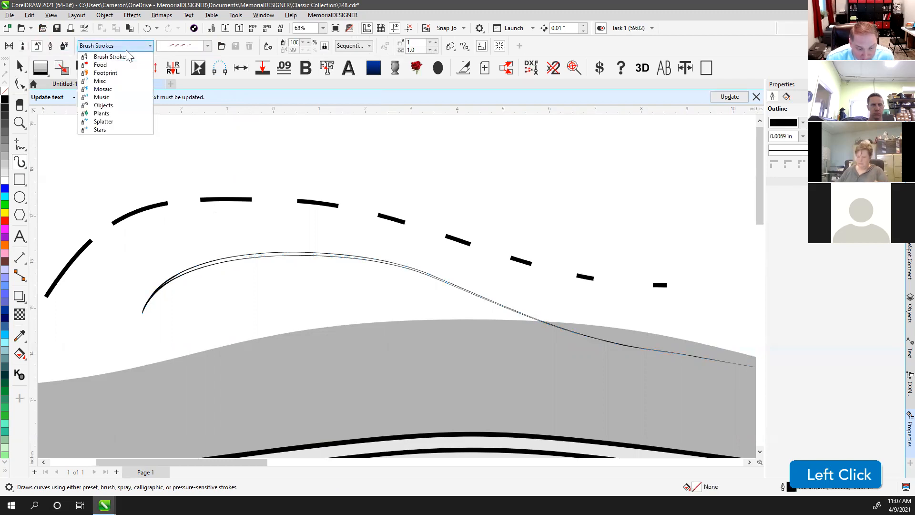
{"action": "left_click", "coordinate": [117, 80]}
{"action": "left_click", "coordinate": [123, 45]}
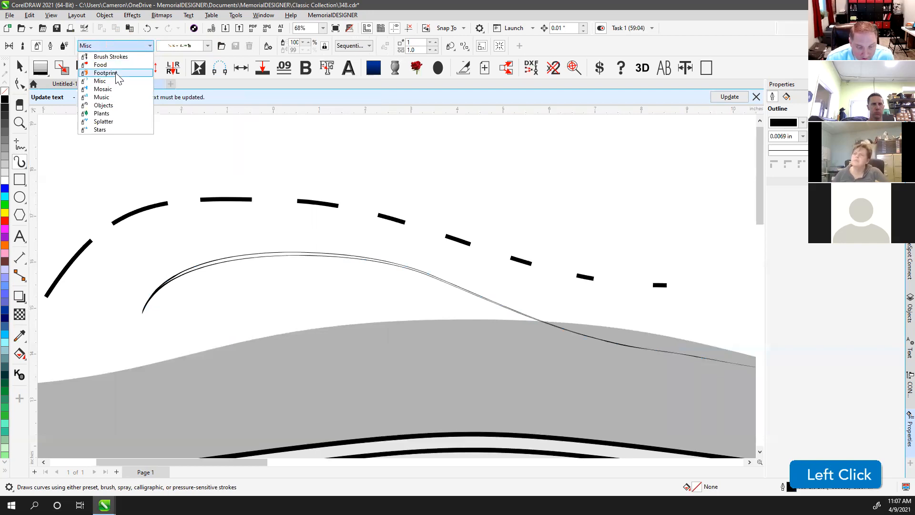
{"action": "left_click", "coordinate": [119, 72]}
{"action": "scroll", "coordinate": [220, 394], "scroll_direction": "down", "scroll_amount": 3}
{"action": "mouse_move", "coordinate": [206, 410]}
{"action": "left_mouse_down"}
{"action": "mouse_move", "coordinate": [220, 367]}
{"action": "mouse_move", "coordinate": [395, 367]}
{"action": "mouse_move", "coordinate": [387, 364]}
{"action": "left_mouse_up"}
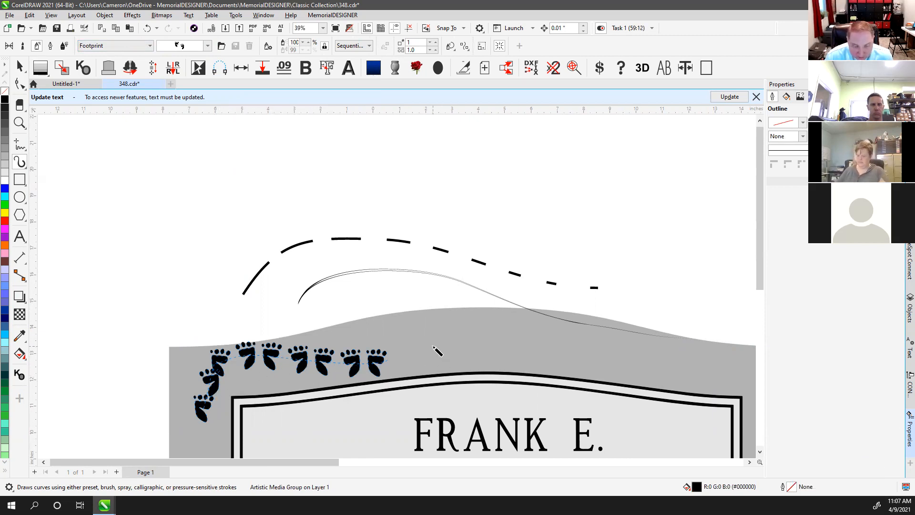
{"action": "left_click_drag", "start_coordinate": [428, 349], "coordinate": [720, 376]}
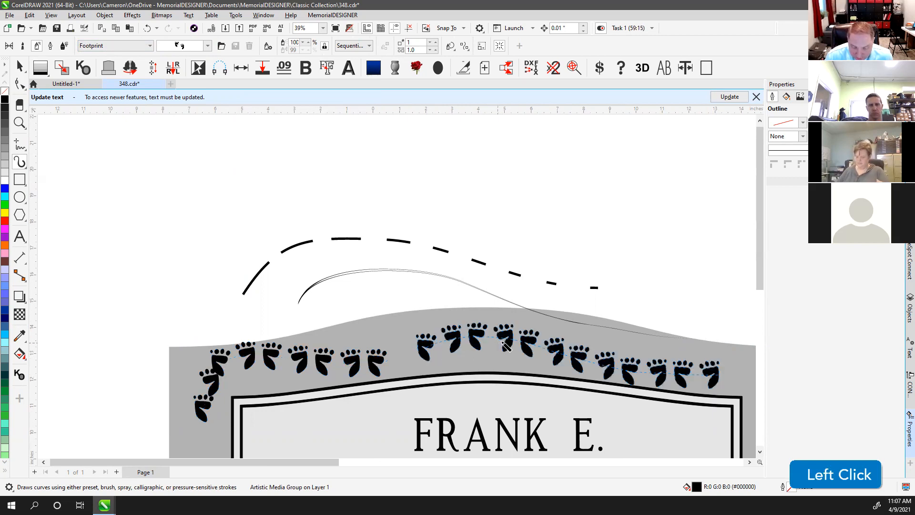
Change the second footprint row to paw prints and spray another paw-print trail down the memorial's right border.
{"action": "left_click", "coordinate": [189, 46]}
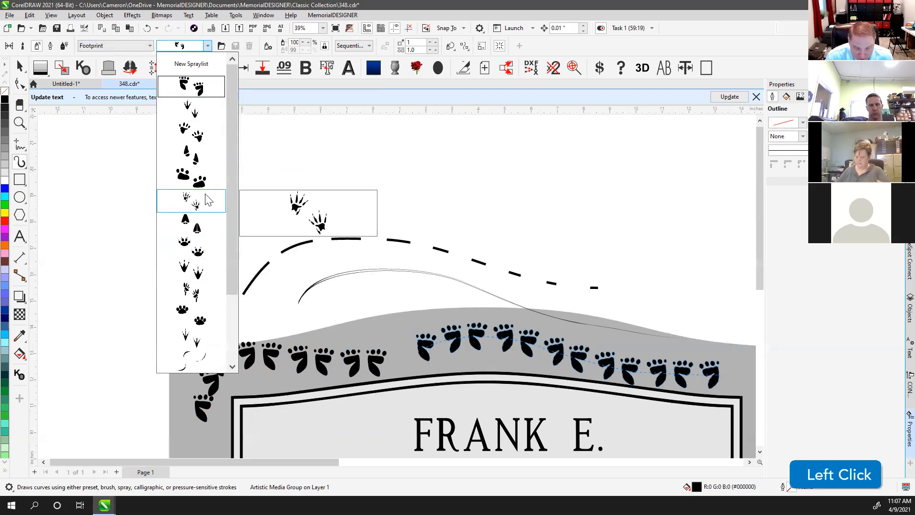
{"action": "left_click", "coordinate": [193, 180]}
{"action": "scroll", "coordinate": [490, 347], "scroll_direction": "down", "scroll_amount": 1}
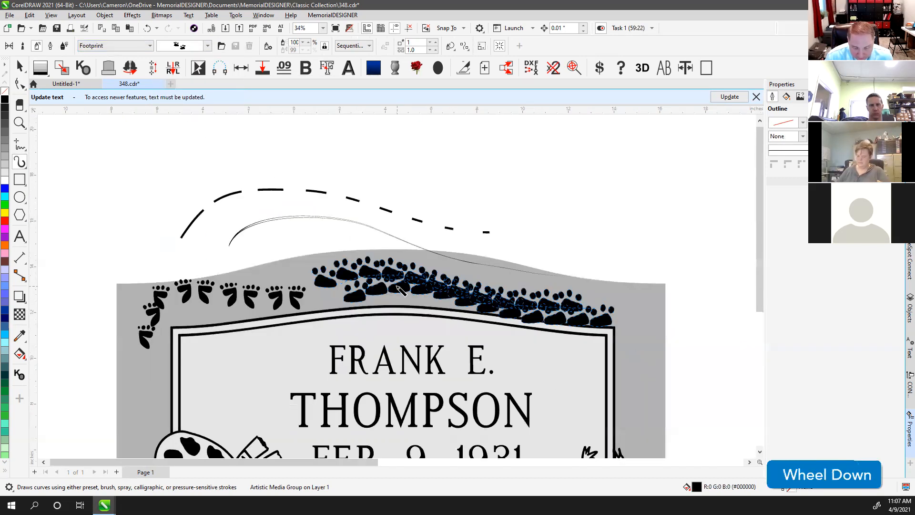
{"action": "scroll", "coordinate": [401, 264], "scroll_direction": "down", "scroll_amount": 2}
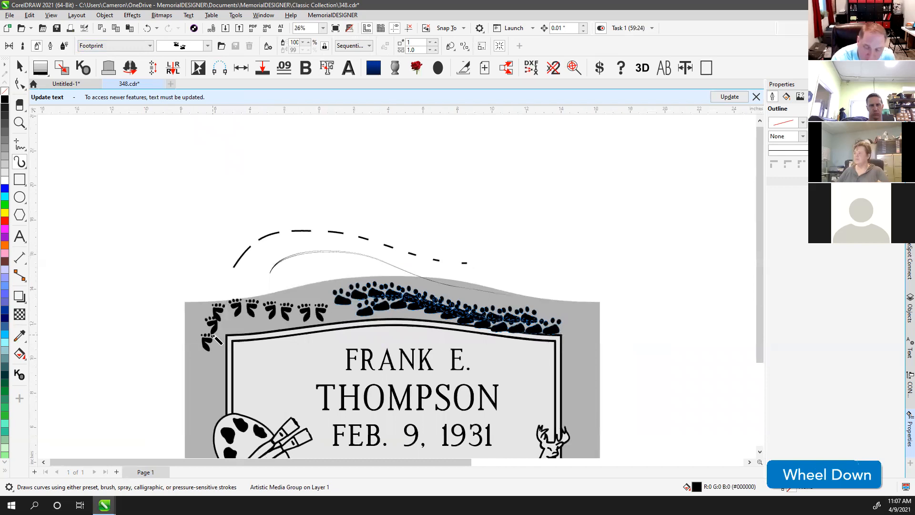
{"action": "left_click_drag", "start_coordinate": [574, 321], "coordinate": [606, 443]}
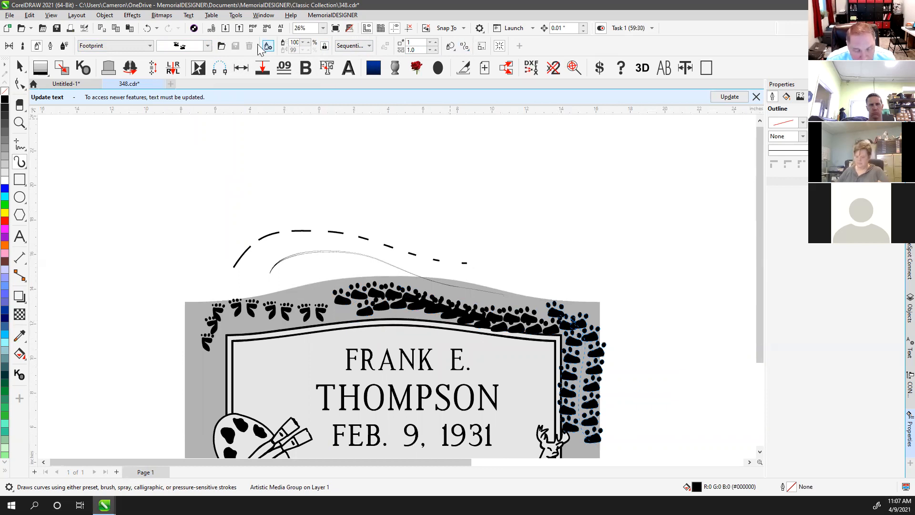
Change the trail on the memorial's right border from paw prints to the three-toed bird tracks spraylist.
{"action": "left_click", "coordinate": [147, 48]}
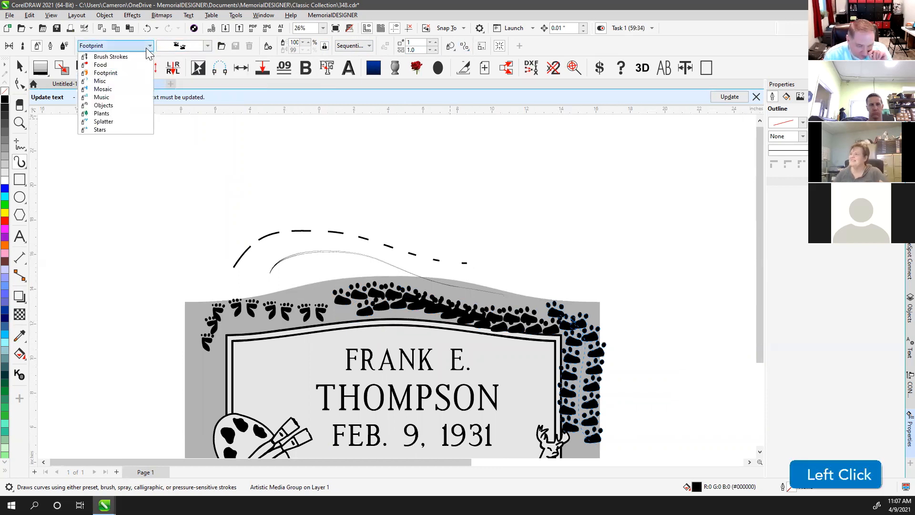
{"action": "left_click", "coordinate": [181, 50]}
{"action": "left_click", "coordinate": [207, 45]}
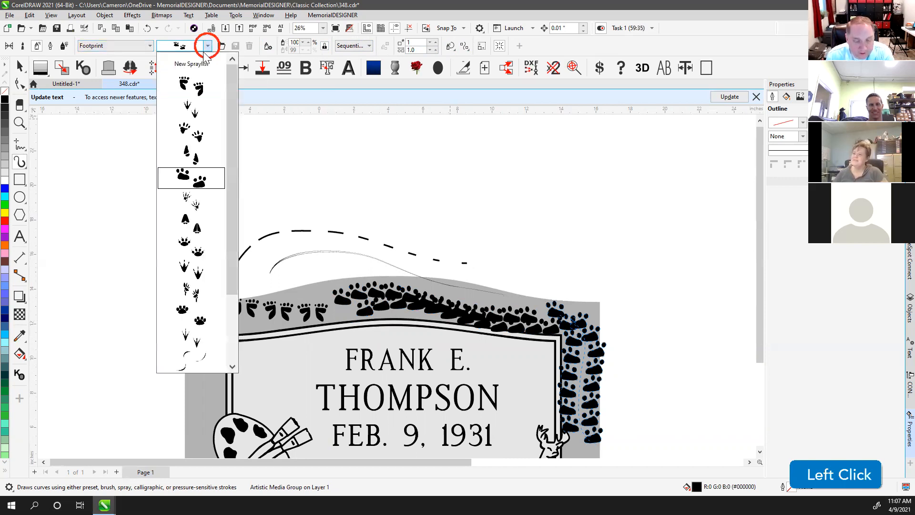
{"action": "left_click", "coordinate": [199, 112]}
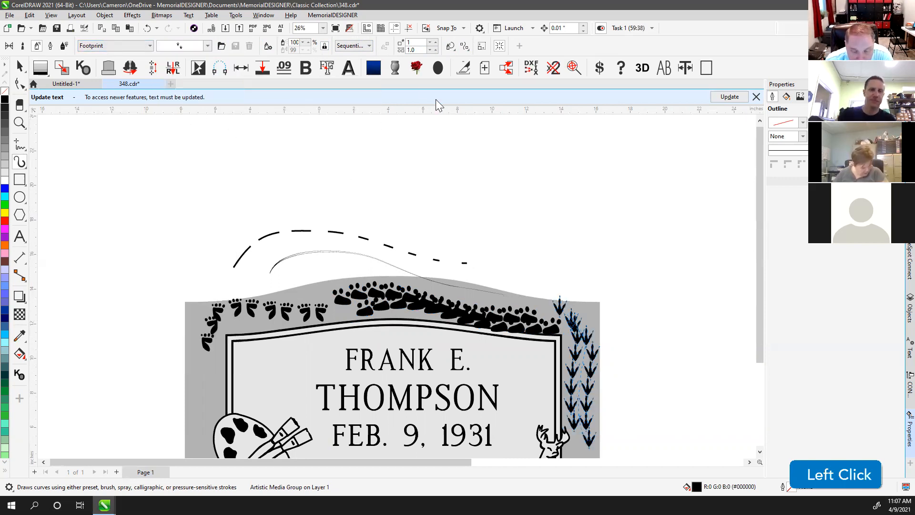
Set the bird-track trail's image spacing to 2.0 and its spray order to Randomly, and deselect it.
{"action": "left_click", "coordinate": [411, 50]}
{"action": "type", "text": "2"}
{"action": "key", "text": "Return"}
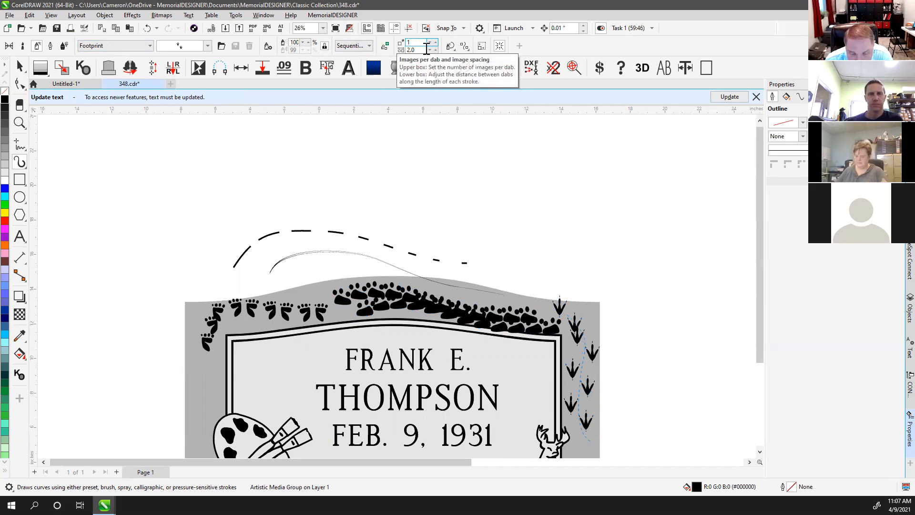
{"action": "left_click", "coordinate": [351, 46]}
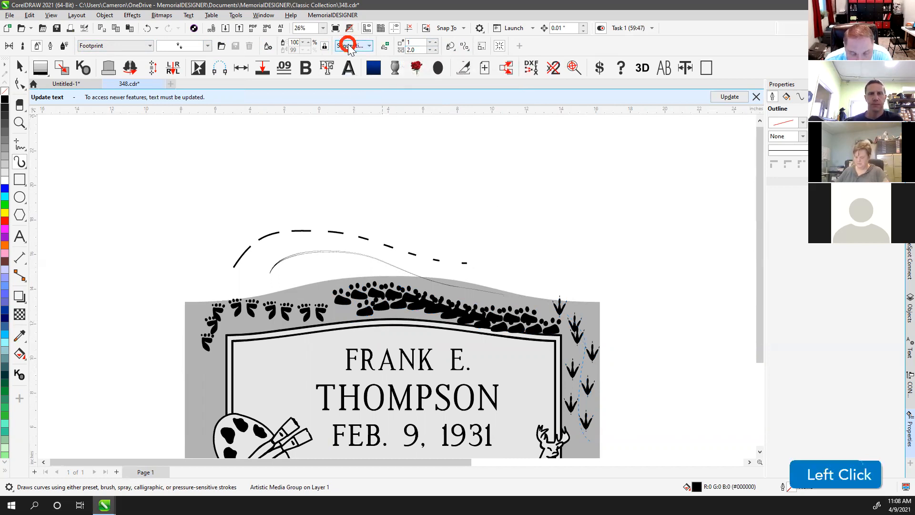
{"action": "left_click", "coordinate": [351, 58]}
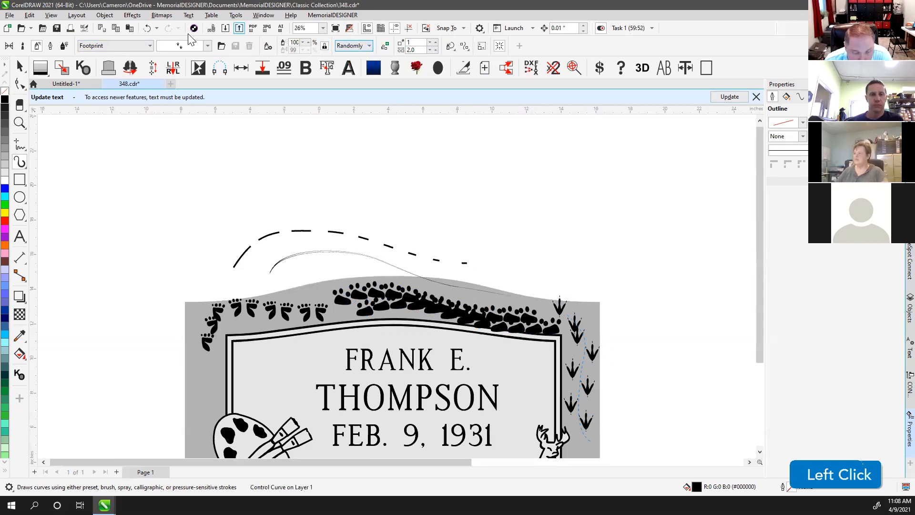
{"action": "left_click", "coordinate": [19, 66]}
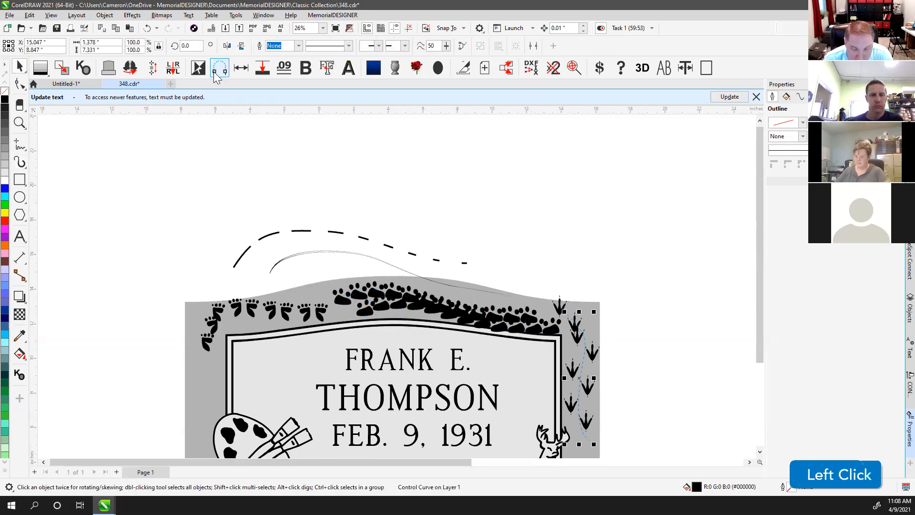
{"action": "left_click", "coordinate": [149, 212]}
{"action": "scroll", "coordinate": [396, 290], "scroll_direction": "down", "scroll_amount": 1}
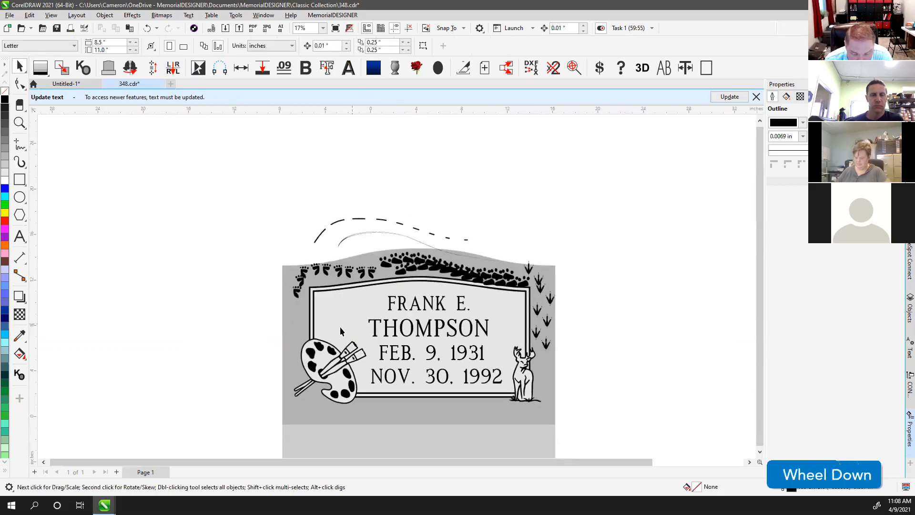
Move the footprint row off the memorial's upper-left corner and change it to the polished-stones spraylist from the Objects category.
{"action": "left_click_drag", "start_coordinate": [302, 286], "coordinate": [215, 262]}
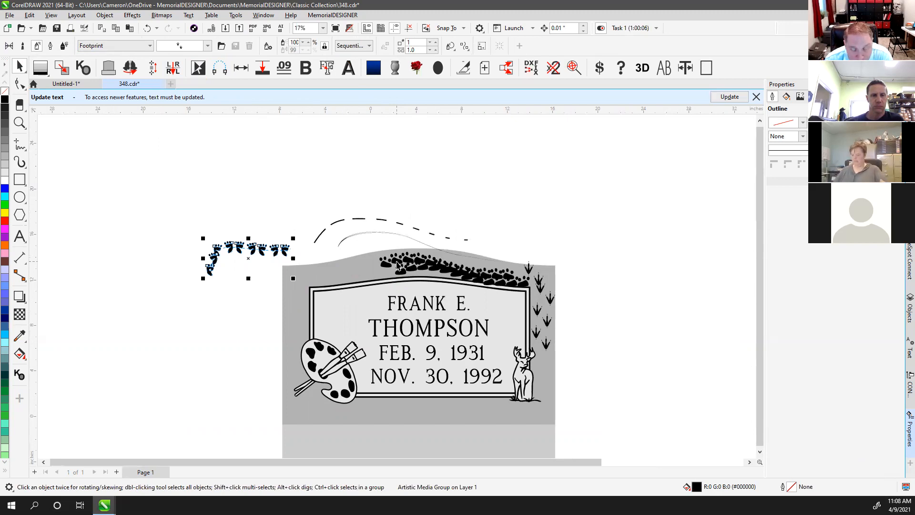
{"action": "left_click", "coordinate": [140, 46]}
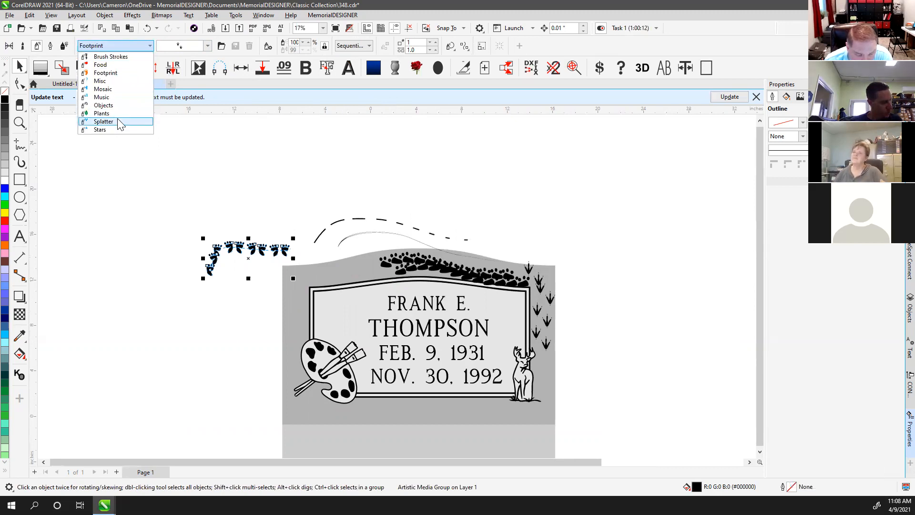
{"action": "left_click", "coordinate": [114, 105]}
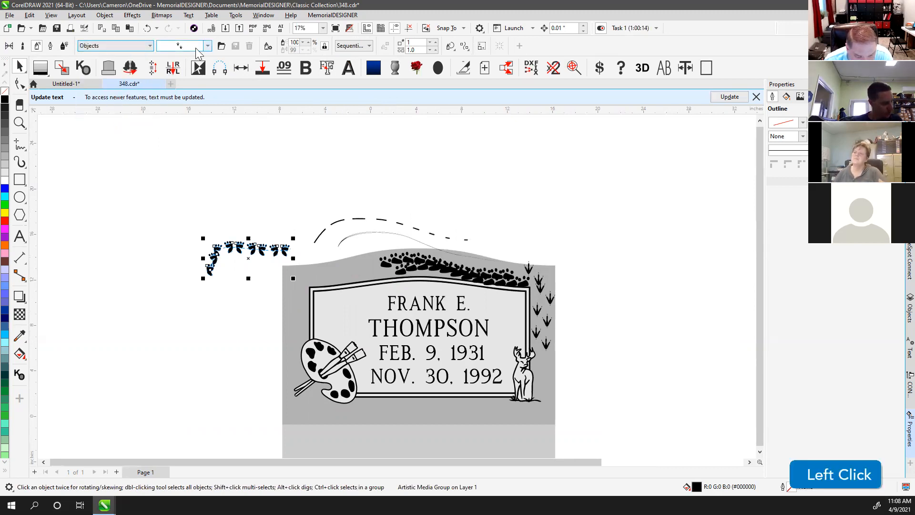
{"action": "left_click", "coordinate": [188, 47]}
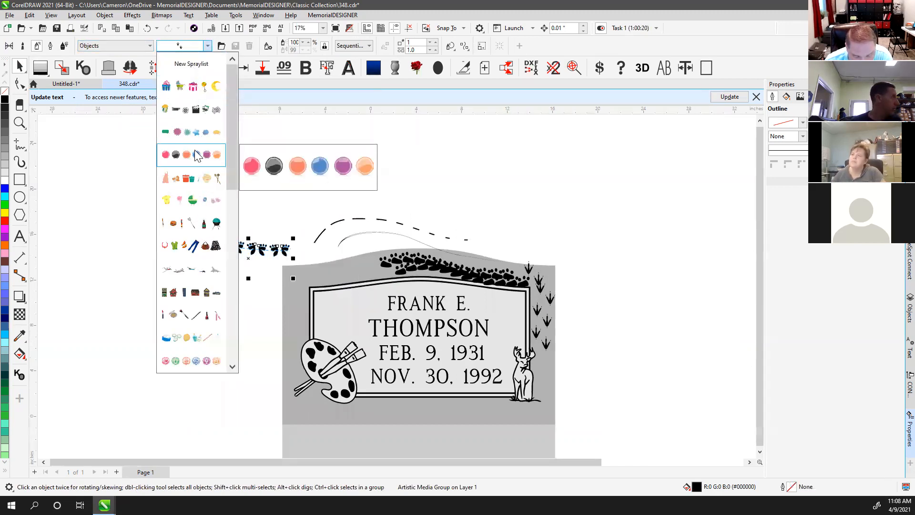
{"action": "left_click_drag", "start_coordinate": [233, 125], "coordinate": [248, 305]}
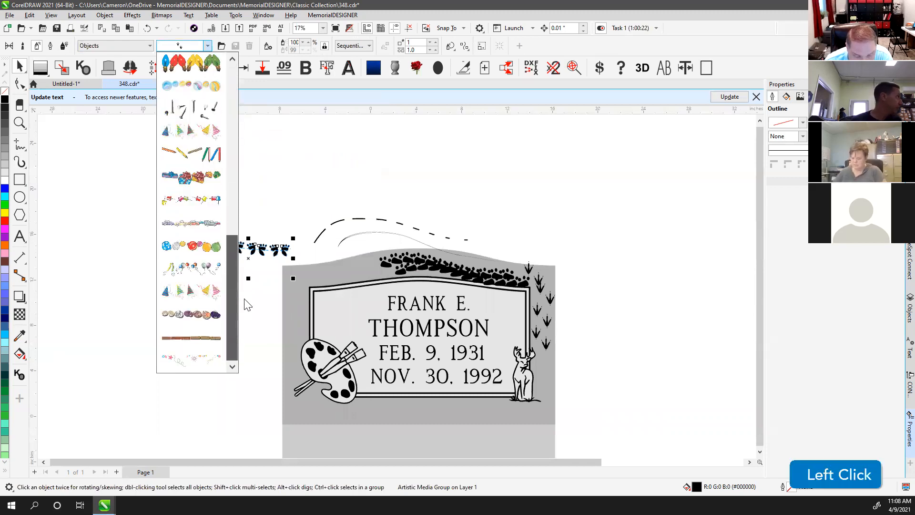
{"action": "left_click", "coordinate": [187, 314]}
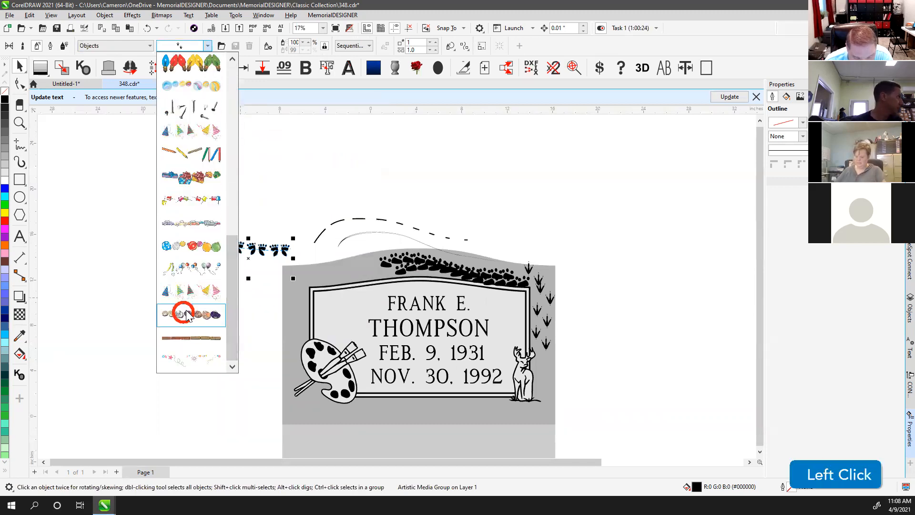
Spray a row of polished stones from the memorial's upper-left corner up past its top edge, and select that row.
{"action": "left_click_drag", "start_coordinate": [373, 242], "coordinate": [362, 259]}
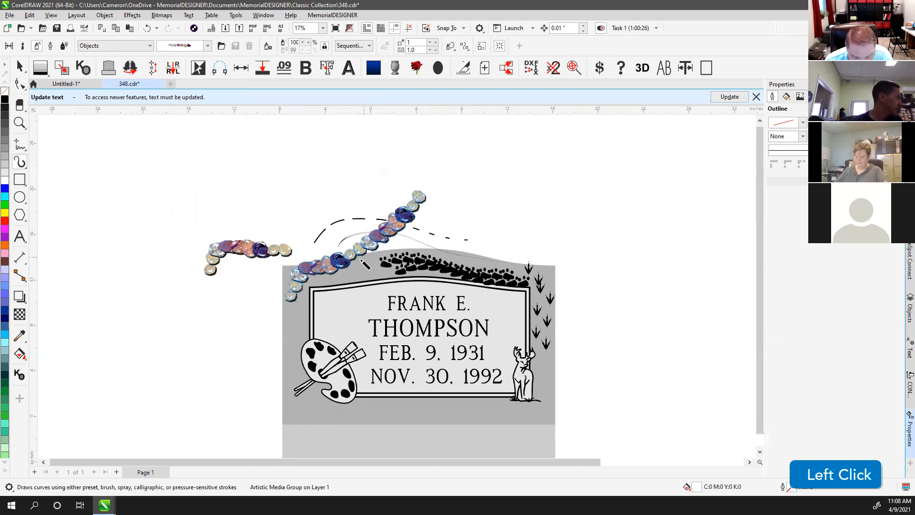
{"action": "scroll", "coordinate": [377, 260], "scroll_direction": "up", "scroll_amount": 2}
{"action": "scroll", "coordinate": [429, 264], "scroll_direction": "down", "scroll_amount": 1}
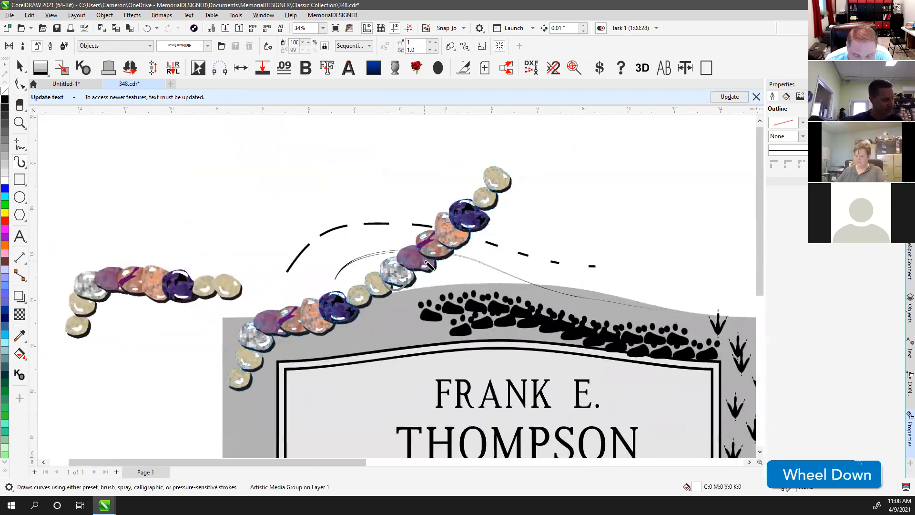
{"action": "left_click", "coordinate": [20, 67]}
{"action": "left_click", "coordinate": [558, 190]}
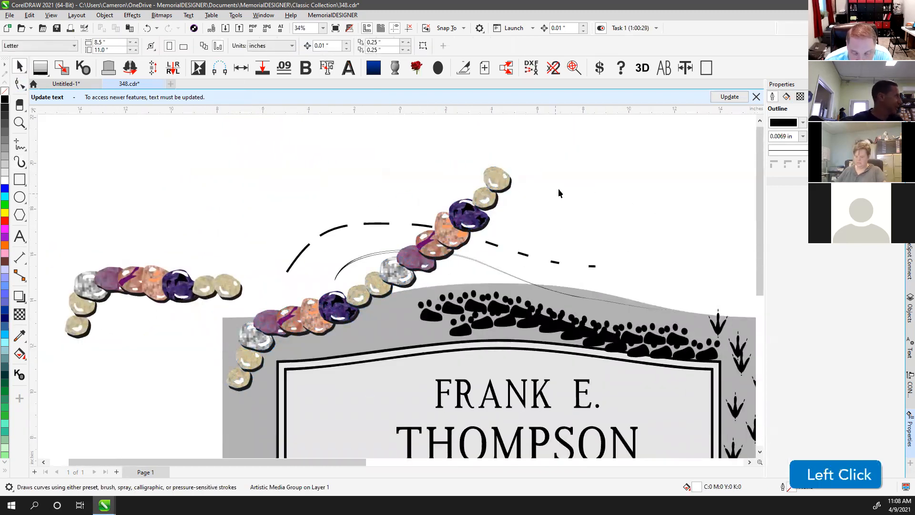
{"action": "left_click", "coordinate": [453, 214]}
{"action": "scroll", "coordinate": [476, 247], "scroll_direction": "down", "scroll_amount": 1}
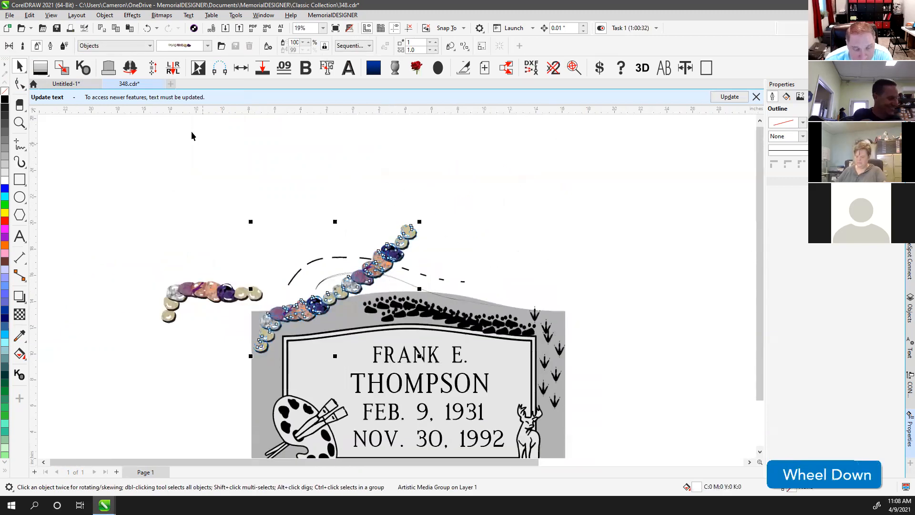
{"action": "left_click", "coordinate": [98, 45]}
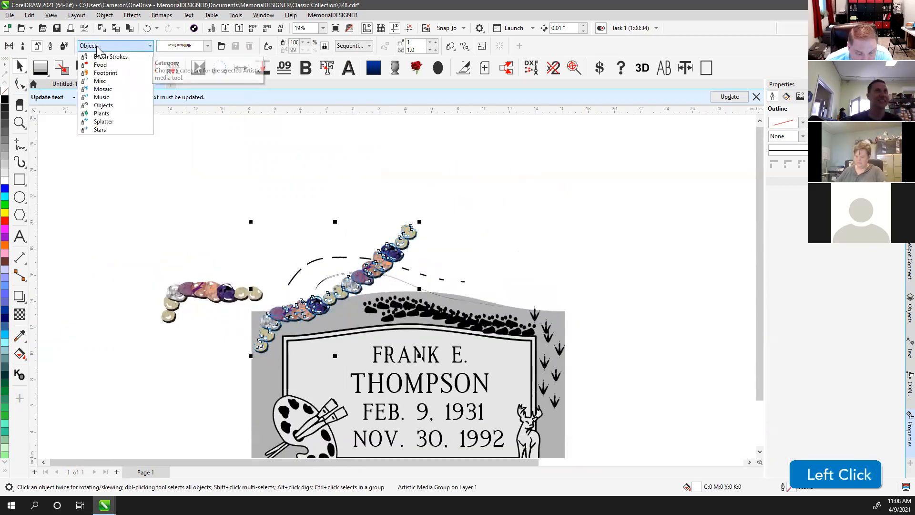
{"action": "left_click", "coordinate": [38, 46]}
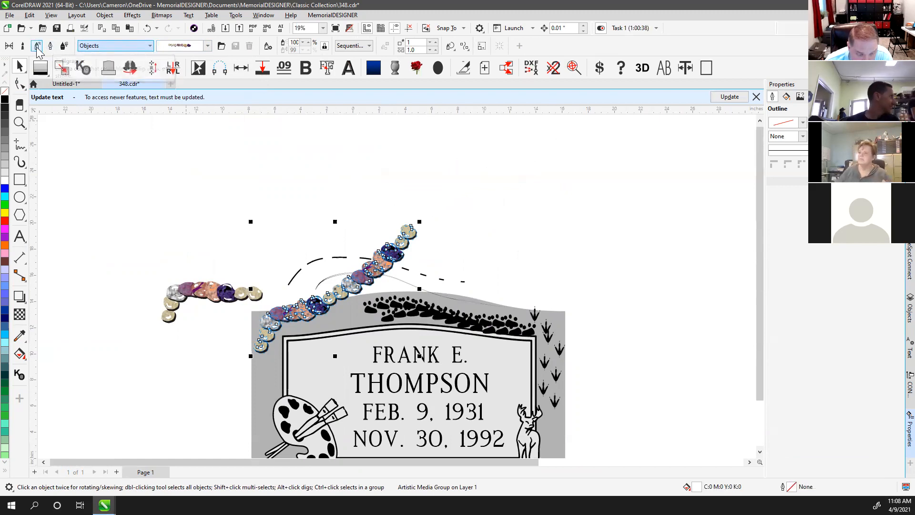
{"action": "left_click", "coordinate": [50, 46]}
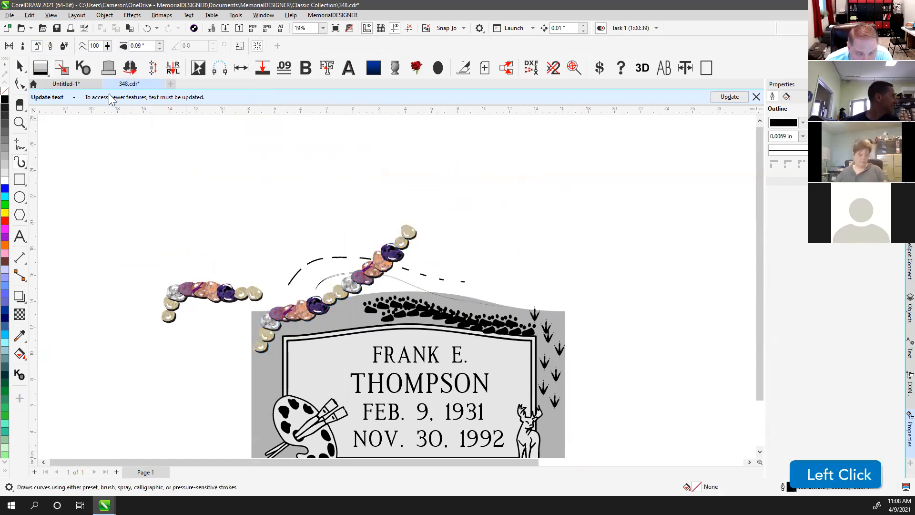
{"action": "left_click", "coordinate": [20, 66]}
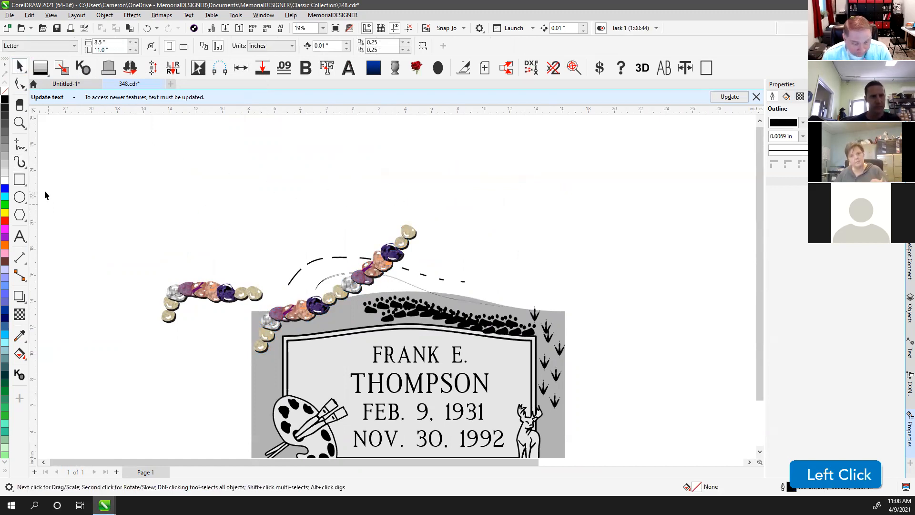
Sketch a short wavy line with overlapping upward strokes in the blank area beside the memorial using the LiveSketch tool.
{"action": "left_click", "coordinate": [21, 166]}
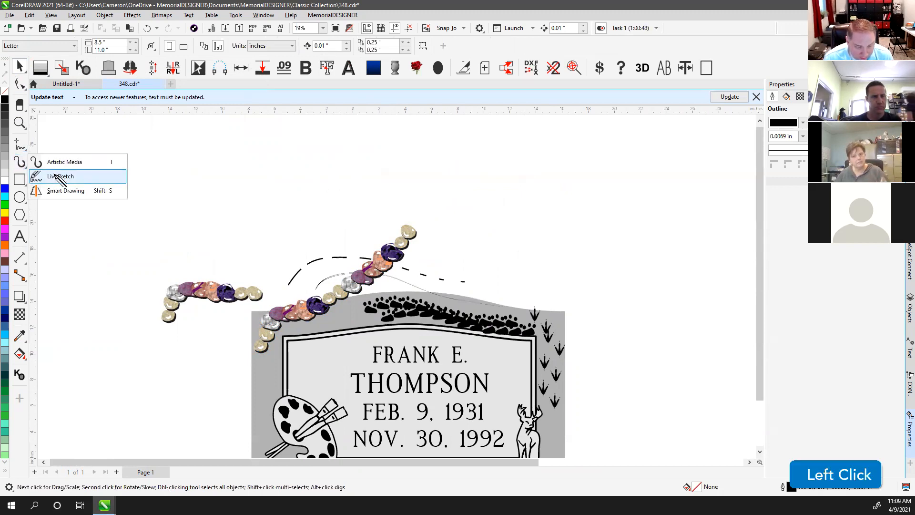
{"action": "left_click", "coordinate": [59, 176]}
{"action": "scroll", "coordinate": [284, 297], "scroll_direction": "down", "scroll_amount": 3}
{"action": "scroll", "coordinate": [336, 342], "scroll_direction": "up", "scroll_amount": 5}
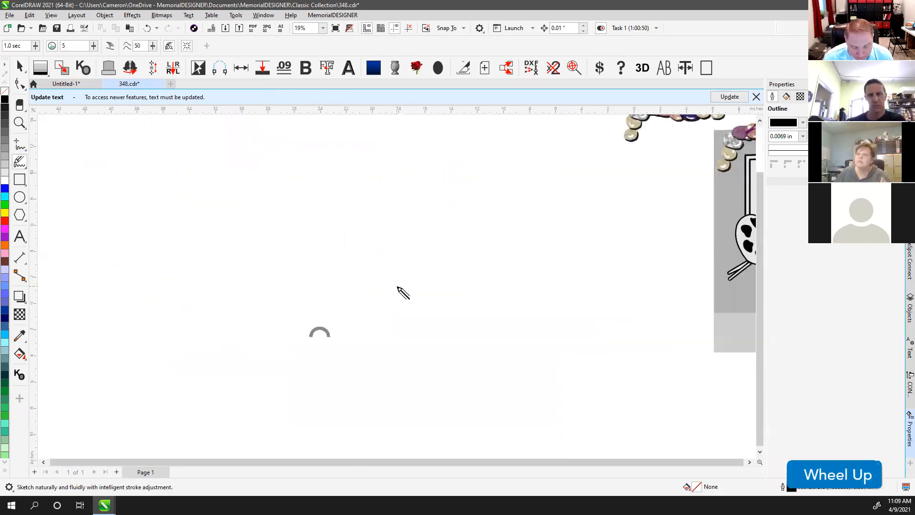
{"action": "scroll", "coordinate": [403, 292], "scroll_direction": "down", "scroll_amount": 1}
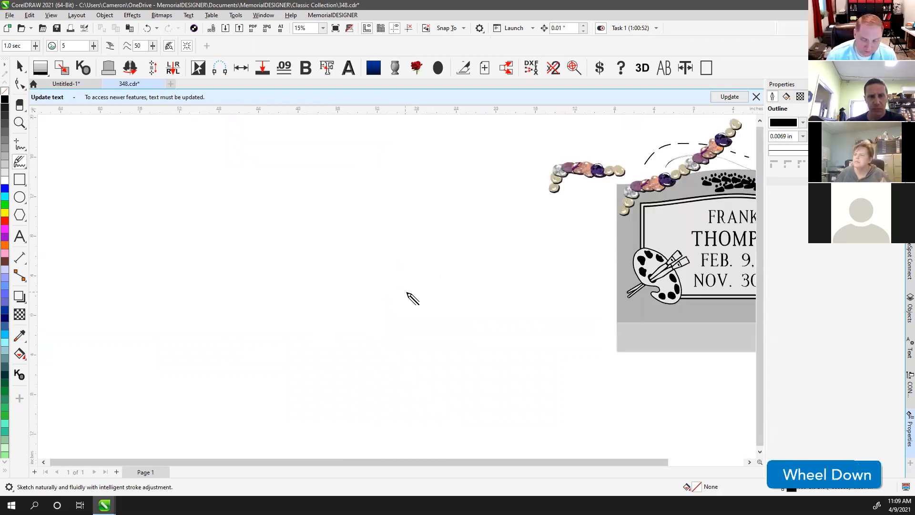
{"action": "scroll", "coordinate": [413, 297], "scroll_direction": "up", "scroll_amount": 1}
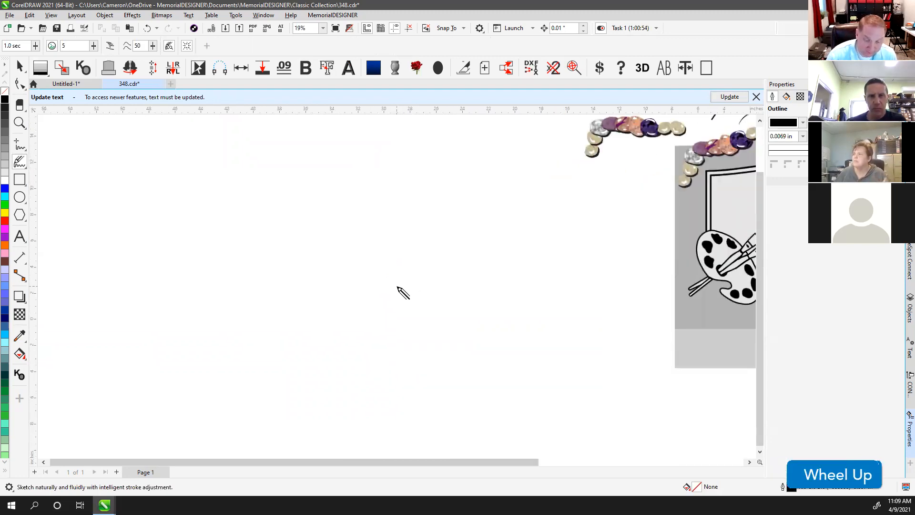
{"action": "left_click_drag", "start_coordinate": [358, 338], "coordinate": [396, 240]}
{"action": "left_click_drag", "start_coordinate": [389, 280], "coordinate": [411, 213]}
{"action": "left_click_drag", "start_coordinate": [393, 253], "coordinate": [412, 202]}
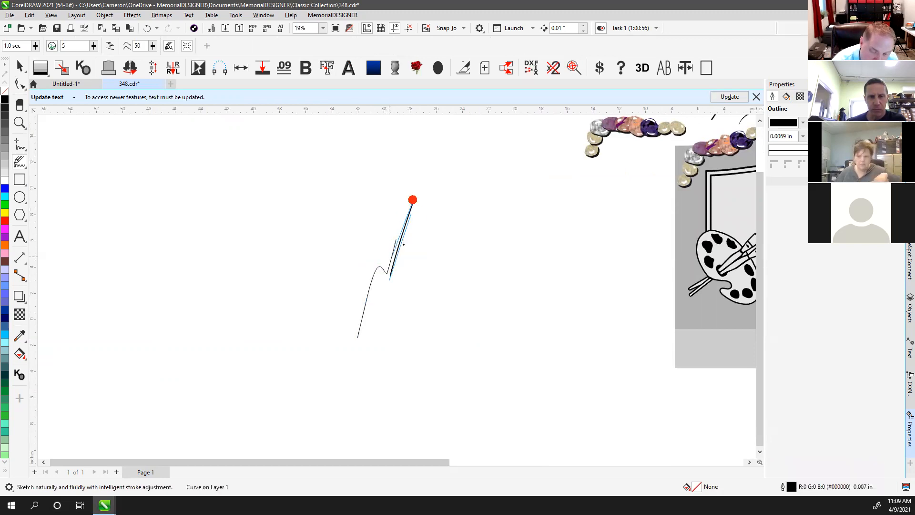
{"action": "left_click_drag", "start_coordinate": [390, 276], "coordinate": [415, 196]}
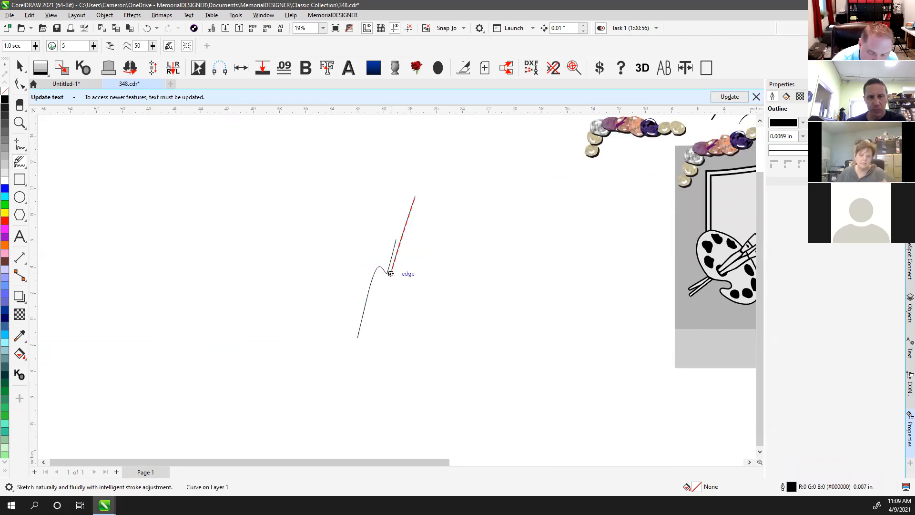
Extend the sketch with overlapping strokes into a leaf-like outline with a pointed tip and a long curved side down to a stem.
{"action": "left_click_drag", "start_coordinate": [412, 206], "coordinate": [454, 143]}
{"action": "left_click_drag", "start_coordinate": [415, 198], "coordinate": [481, 125]}
{"action": "mouse_move", "coordinate": [430, 174]}
{"action": "left_mouse_down"}
{"action": "mouse_move", "coordinate": [491, 121]}
{"action": "mouse_move", "coordinate": [508, 196]}
{"action": "left_mouse_up"}
{"action": "mouse_move", "coordinate": [508, 195]}
{"action": "left_mouse_down"}
{"action": "mouse_move", "coordinate": [494, 132]}
{"action": "mouse_move", "coordinate": [510, 214]}
{"action": "mouse_move", "coordinate": [496, 143]}
{"action": "left_mouse_up"}
{"action": "mouse_move", "coordinate": [496, 143]}
{"action": "left_mouse_down"}
{"action": "mouse_move", "coordinate": [508, 233]}
{"action": "mouse_move", "coordinate": [487, 115]}
{"action": "left_mouse_up"}
{"action": "left_click_drag", "start_coordinate": [507, 213], "coordinate": [495, 297]}
{"action": "mouse_move", "coordinate": [503, 247]}
{"action": "left_mouse_down"}
{"action": "mouse_move", "coordinate": [485, 323]}
{"action": "mouse_move", "coordinate": [438, 383]}
{"action": "mouse_move", "coordinate": [445, 439]}
{"action": "mouse_move", "coordinate": [436, 412]}
{"action": "left_mouse_up"}
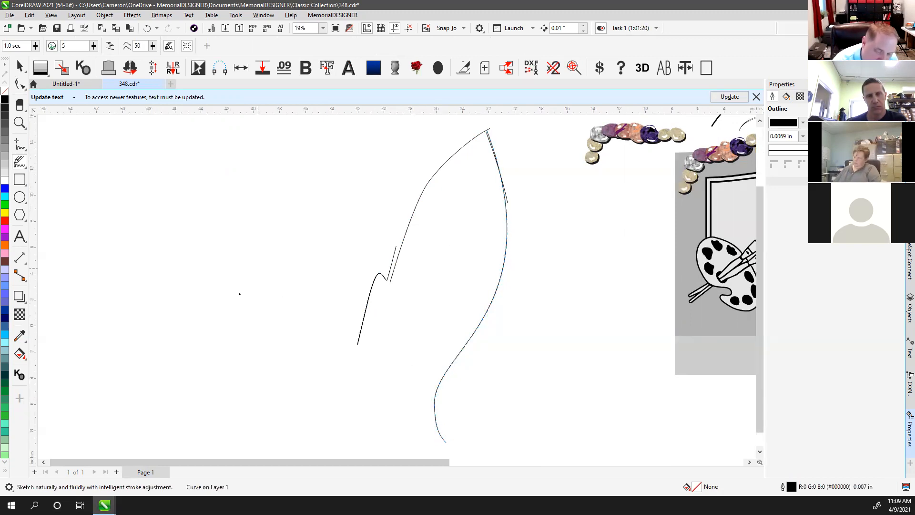
{"action": "mouse_move", "coordinate": [254, 371]}
{"action": "left_mouse_down"}
{"action": "mouse_move", "coordinate": [209, 225]}
{"action": "mouse_move", "coordinate": [213, 208]}
{"action": "left_mouse_up"}
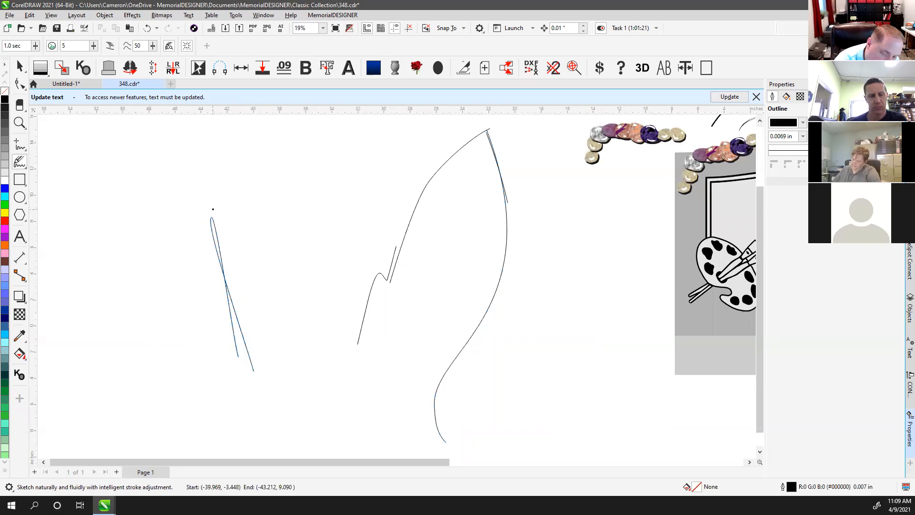
{"action": "key", "text": "ctrl+z"}
{"action": "key", "text": "ctrl+z"}
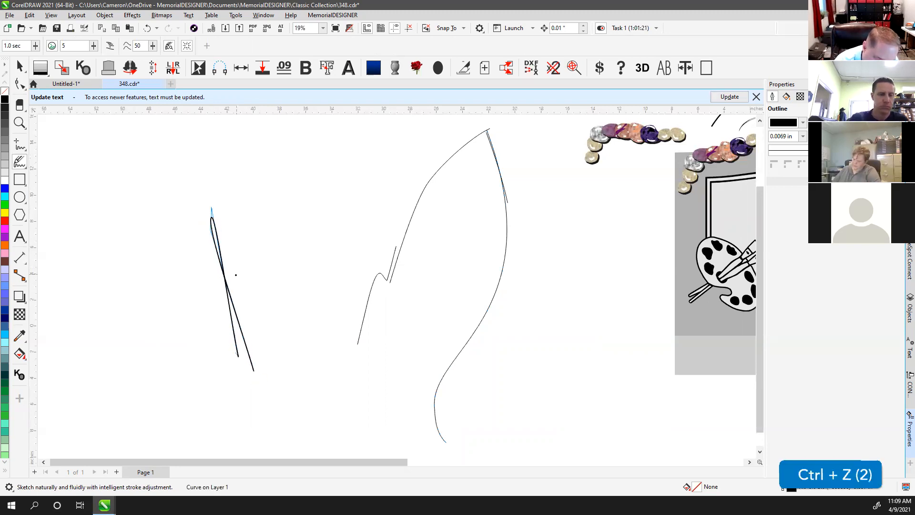
Sketch a shallow upright curve about 1.9 in wide and 12.8 in tall beside the leaf outline, using several overlapping strokes.
{"action": "mouse_move", "coordinate": [240, 323]}
{"action": "left_mouse_down"}
{"action": "mouse_move", "coordinate": [229, 293]}
{"action": "mouse_move", "coordinate": [235, 223]}
{"action": "left_mouse_up"}
{"action": "left_click_drag", "start_coordinate": [233, 298], "coordinate": [249, 202]}
{"action": "mouse_move", "coordinate": [231, 242]}
{"action": "left_mouse_down"}
{"action": "mouse_move", "coordinate": [262, 182]}
{"action": "mouse_move", "coordinate": [255, 191]}
{"action": "left_mouse_up"}
{"action": "left_click_drag", "start_coordinate": [235, 228], "coordinate": [233, 307]}
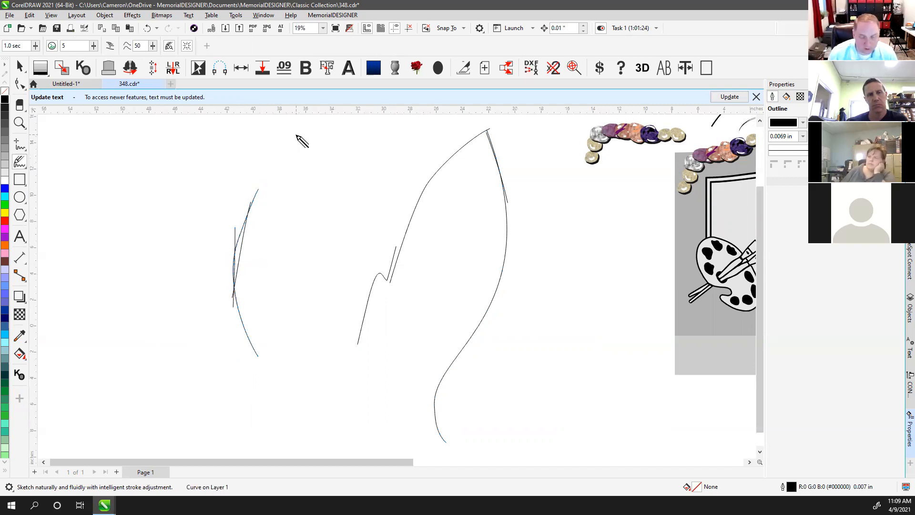
Use LiveSketch again to sketch an S-shaped curve between the shallow curve and the leaf outline with overlapping strokes.
{"action": "left_click", "coordinate": [21, 162]}
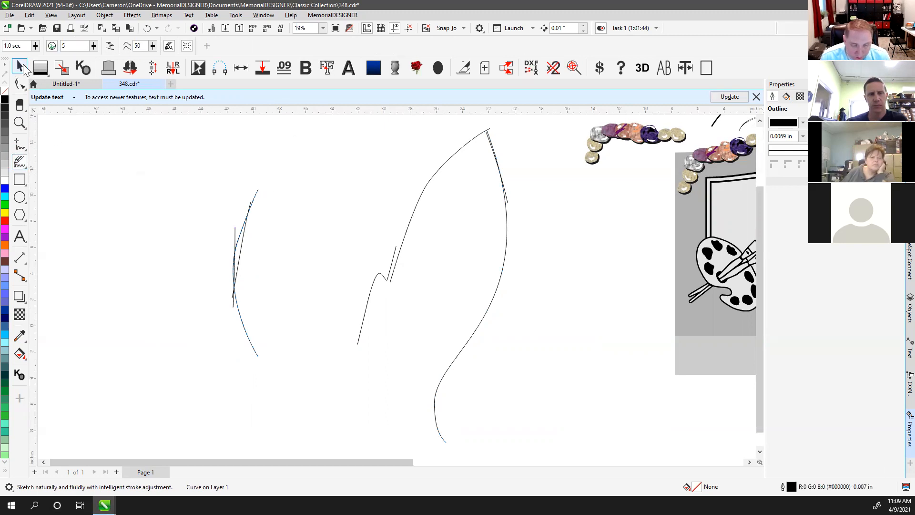
{"action": "left_click", "coordinate": [19, 67]}
{"action": "left_click", "coordinate": [24, 165]}
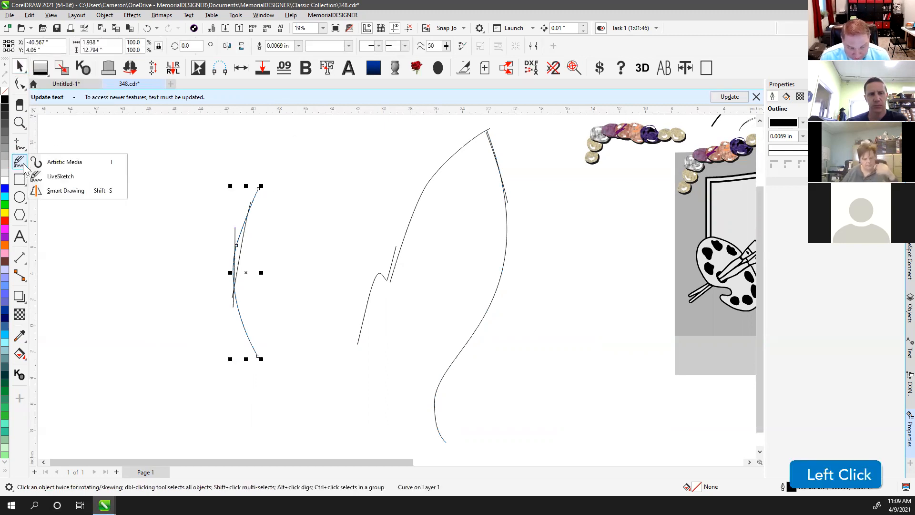
{"action": "left_click", "coordinate": [52, 179]}
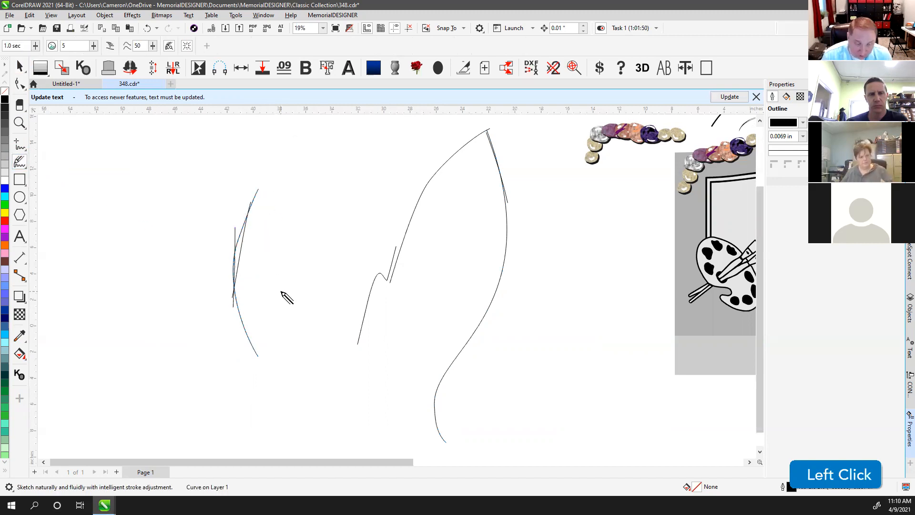
{"action": "mouse_move", "coordinate": [315, 318]}
{"action": "left_mouse_down"}
{"action": "mouse_move", "coordinate": [335, 242]}
{"action": "mouse_move", "coordinate": [362, 220]}
{"action": "left_mouse_up"}
{"action": "left_click_drag", "start_coordinate": [321, 287], "coordinate": [363, 204]}
{"action": "left_click_drag", "start_coordinate": [315, 308], "coordinate": [362, 204]}
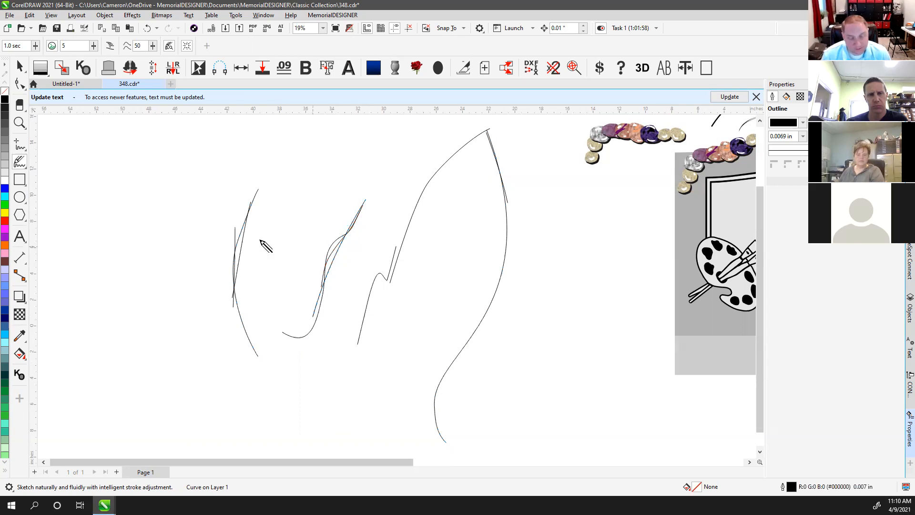
Draw a wavy-topped tablet shape and a rectangle above it in the blank area using the Smart Drawing tool.
{"action": "left_click", "coordinate": [20, 162]}
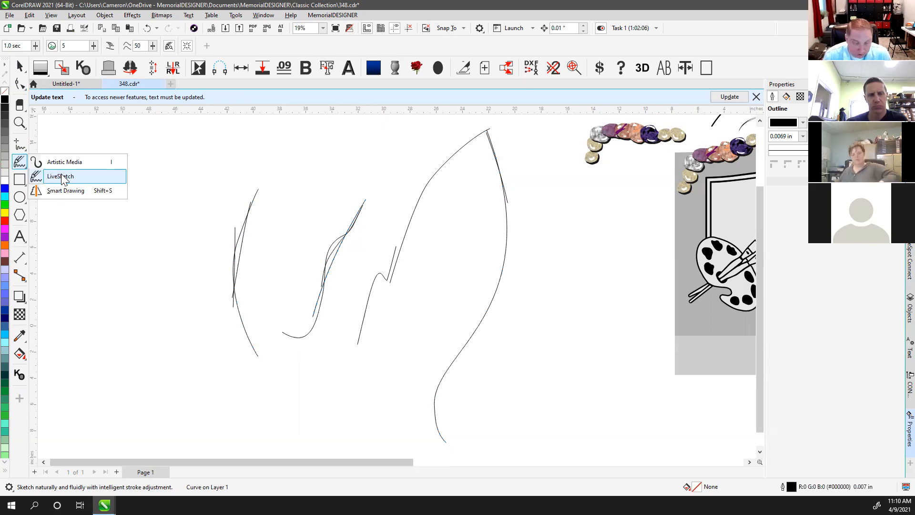
{"action": "left_click", "coordinate": [79, 187]}
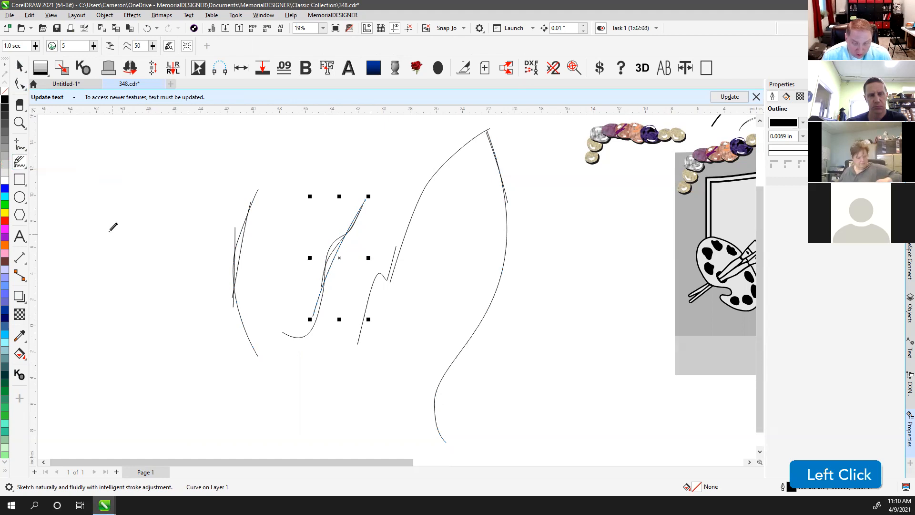
{"action": "scroll", "coordinate": [403, 289], "scroll_direction": "down", "scroll_amount": 1}
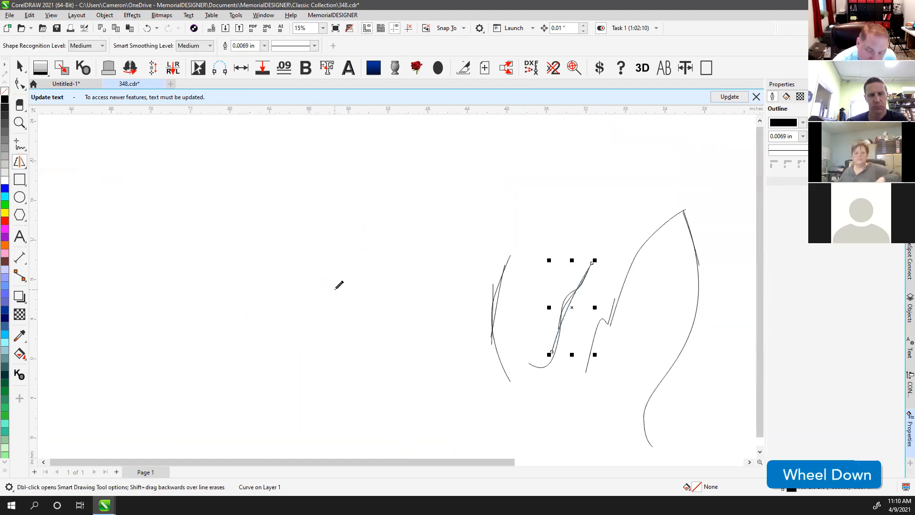
{"action": "mouse_move", "coordinate": [336, 248]}
{"action": "left_mouse_down"}
{"action": "mouse_move", "coordinate": [433, 318]}
{"action": "mouse_move", "coordinate": [428, 239]}
{"action": "mouse_move", "coordinate": [337, 247]}
{"action": "left_mouse_up"}
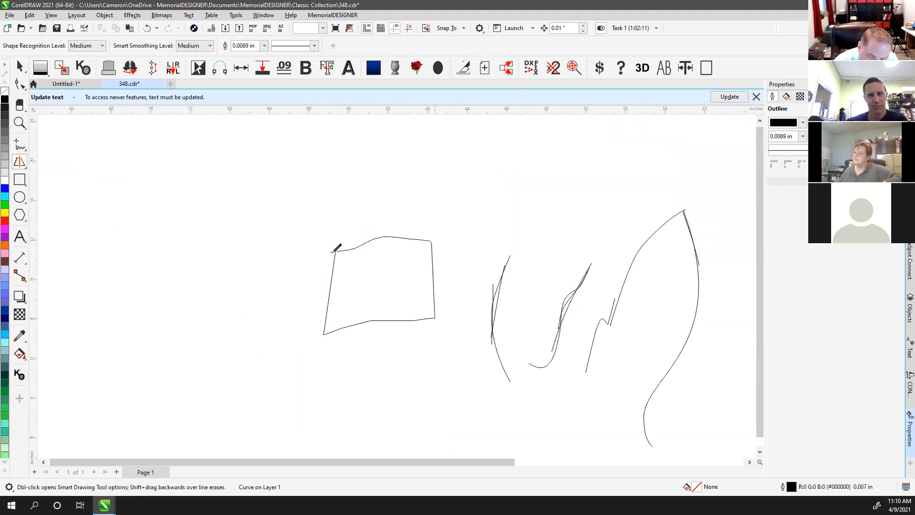
{"action": "mouse_move", "coordinate": [373, 153]}
{"action": "left_mouse_down"}
{"action": "mouse_move", "coordinate": [372, 197]}
{"action": "mouse_move", "coordinate": [449, 205]}
{"action": "mouse_move", "coordinate": [457, 155]}
{"action": "mouse_move", "coordinate": [448, 142]}
{"action": "left_mouse_up"}
{"action": "left_click_drag", "start_coordinate": [373, 149], "coordinate": [373, 156]}
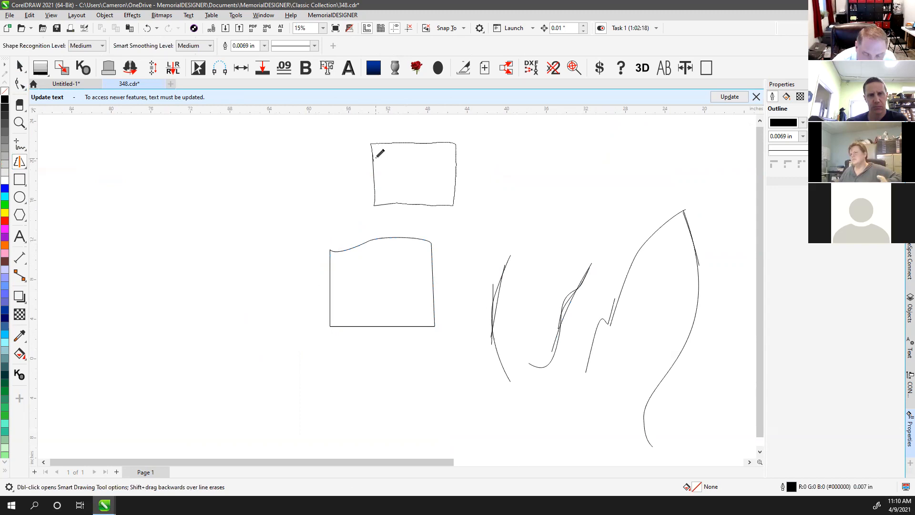
Draw a circle beside the rectangle and a triangle next to the circle with Smart Drawing's shape recognition.
{"action": "mouse_move", "coordinate": [576, 153]}
{"action": "left_mouse_down"}
{"action": "mouse_move", "coordinate": [502, 162]}
{"action": "mouse_move", "coordinate": [569, 216]}
{"action": "left_mouse_up"}
{"action": "left_click_drag", "start_coordinate": [554, 142], "coordinate": [553, 142]}
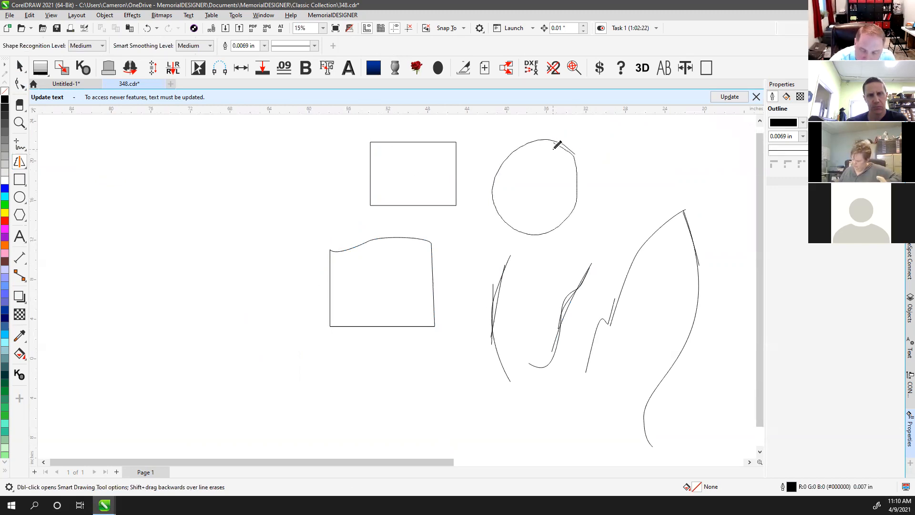
{"action": "mouse_move", "coordinate": [591, 218]}
{"action": "left_mouse_down"}
{"action": "mouse_move", "coordinate": [645, 148]}
{"action": "mouse_move", "coordinate": [681, 163]}
{"action": "mouse_move", "coordinate": [710, 224]}
{"action": "mouse_move", "coordinate": [582, 220]}
{"action": "left_mouse_up"}
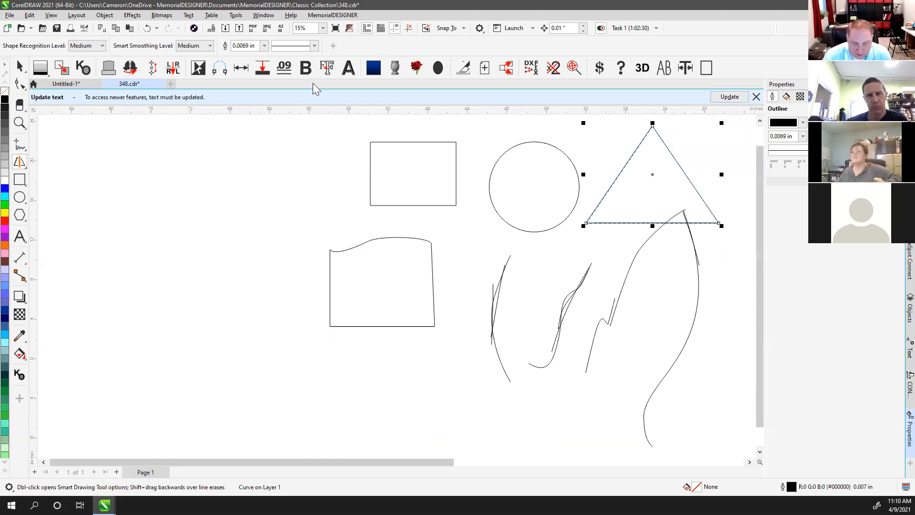
Draw two irregular, many-sided closed outlines with Smart Drawing at Medium recognition, beside the rectangle and below it near the wavy-topped tablet.
{"action": "left_click", "coordinate": [101, 45]}
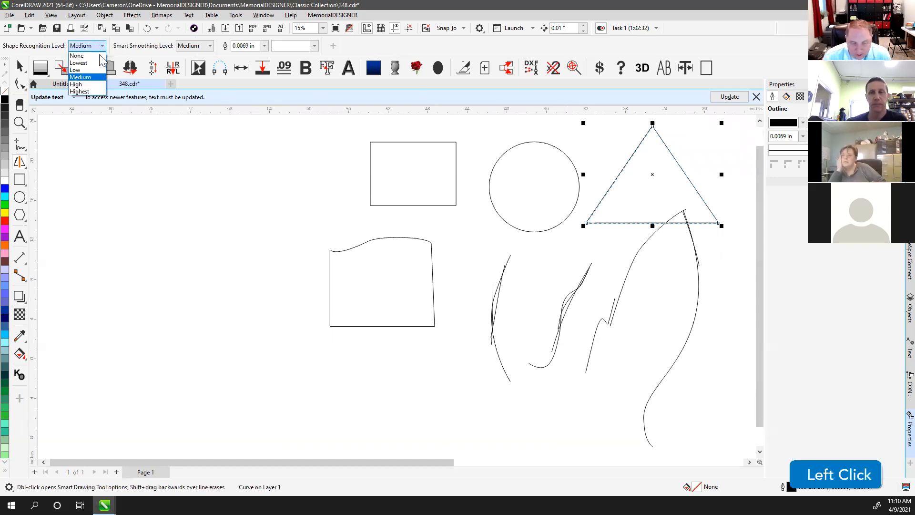
{"action": "left_click", "coordinate": [189, 8]}
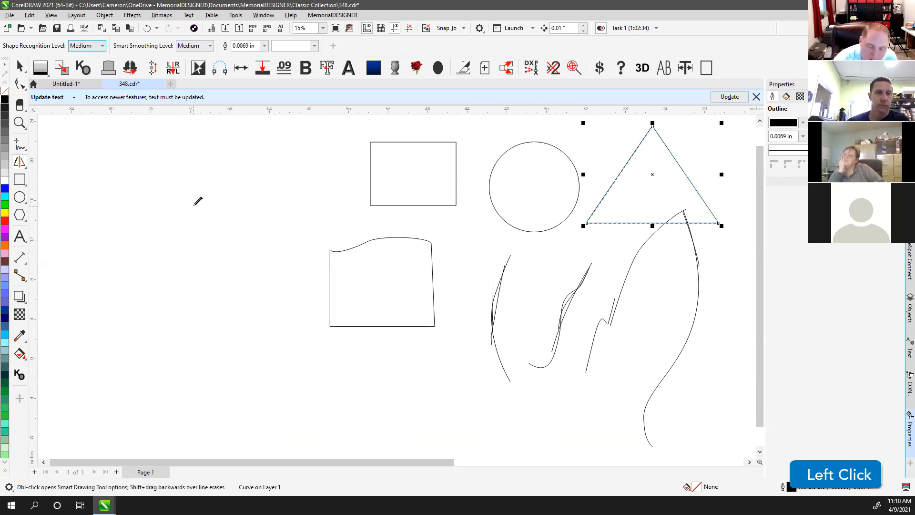
{"action": "mouse_move", "coordinate": [270, 139]}
{"action": "left_mouse_down"}
{"action": "mouse_move", "coordinate": [226, 177]}
{"action": "mouse_move", "coordinate": [223, 216]}
{"action": "mouse_move", "coordinate": [244, 241]}
{"action": "mouse_move", "coordinate": [289, 253]}
{"action": "mouse_move", "coordinate": [321, 210]}
{"action": "left_mouse_up"}
{"action": "mouse_move", "coordinate": [316, 176]}
{"action": "left_mouse_down"}
{"action": "mouse_move", "coordinate": [290, 148]}
{"action": "mouse_move", "coordinate": [263, 140]}
{"action": "left_mouse_up"}
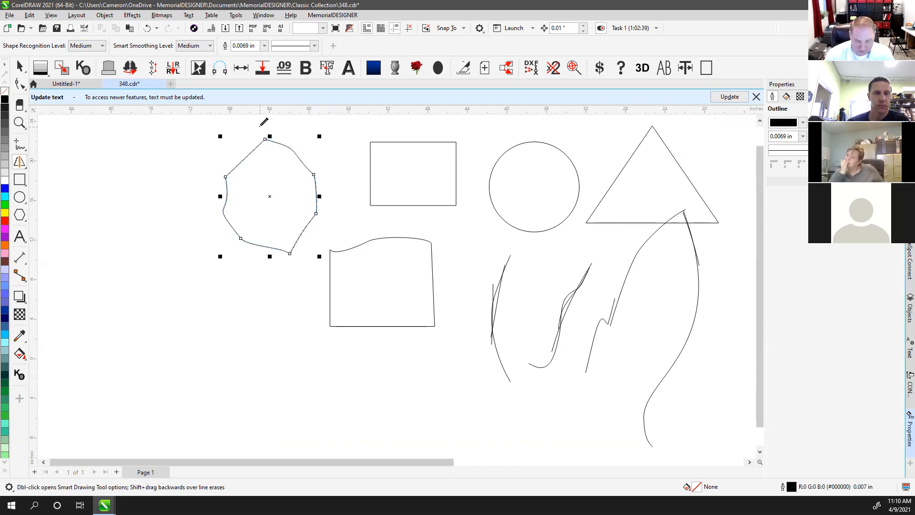
{"action": "mouse_move", "coordinate": [276, 279]}
{"action": "left_mouse_down"}
{"action": "mouse_move", "coordinate": [213, 321]}
{"action": "mouse_move", "coordinate": [206, 373]}
{"action": "mouse_move", "coordinate": [234, 408]}
{"action": "left_mouse_up"}
{"action": "mouse_move", "coordinate": [310, 423]}
{"action": "left_mouse_down"}
{"action": "mouse_move", "coordinate": [353, 372]}
{"action": "mouse_move", "coordinate": [362, 313]}
{"action": "mouse_move", "coordinate": [311, 277]}
{"action": "mouse_move", "coordinate": [276, 275]}
{"action": "left_mouse_up"}
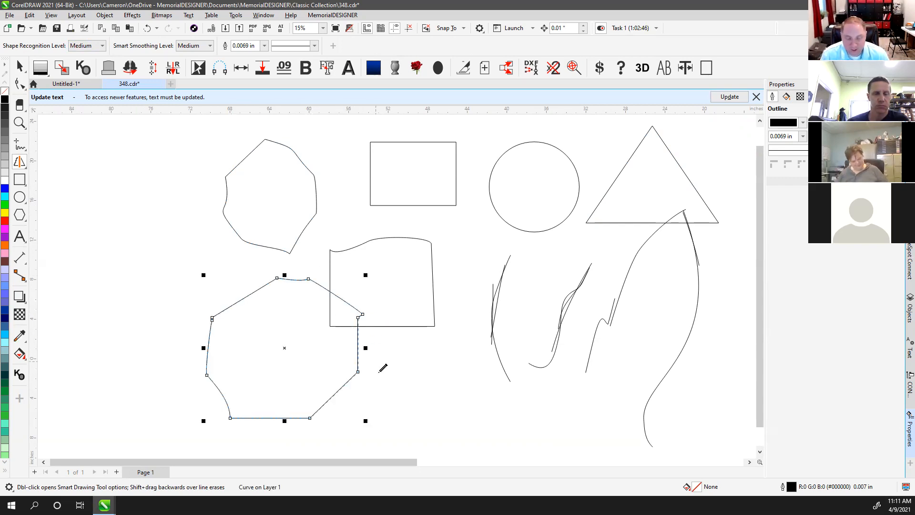
Draw a four-sided shape below the wavy-topped tablet and a rectangle about 8.6 by 6.7 in beside the smaller irregular outline.
{"action": "mouse_move", "coordinate": [425, 347]}
{"action": "left_mouse_down"}
{"action": "mouse_move", "coordinate": [414, 436]}
{"action": "mouse_move", "coordinate": [455, 428]}
{"action": "mouse_move", "coordinate": [524, 439]}
{"action": "mouse_move", "coordinate": [520, 329]}
{"action": "mouse_move", "coordinate": [415, 339]}
{"action": "left_mouse_up"}
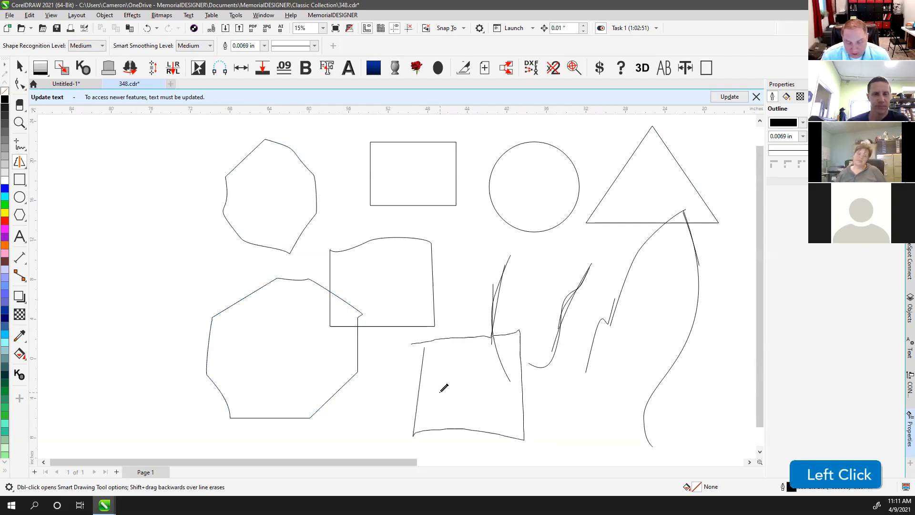
{"action": "mouse_move", "coordinate": [111, 193]}
{"action": "left_mouse_down"}
{"action": "mouse_move", "coordinate": [113, 244]}
{"action": "mouse_move", "coordinate": [198, 250]}
{"action": "mouse_move", "coordinate": [193, 184]}
{"action": "mouse_move", "coordinate": [106, 181]}
{"action": "mouse_move", "coordinate": [114, 197]}
{"action": "left_mouse_up"}
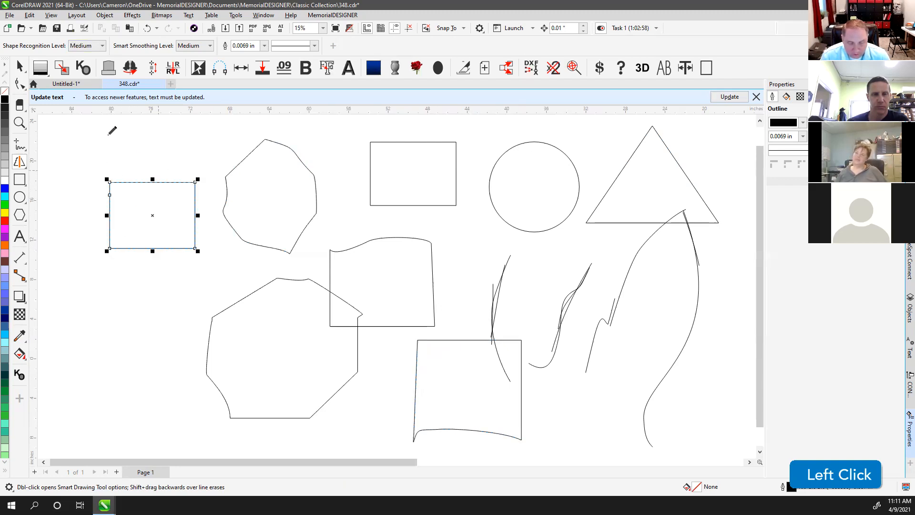
{"action": "left_click", "coordinate": [20, 66]}
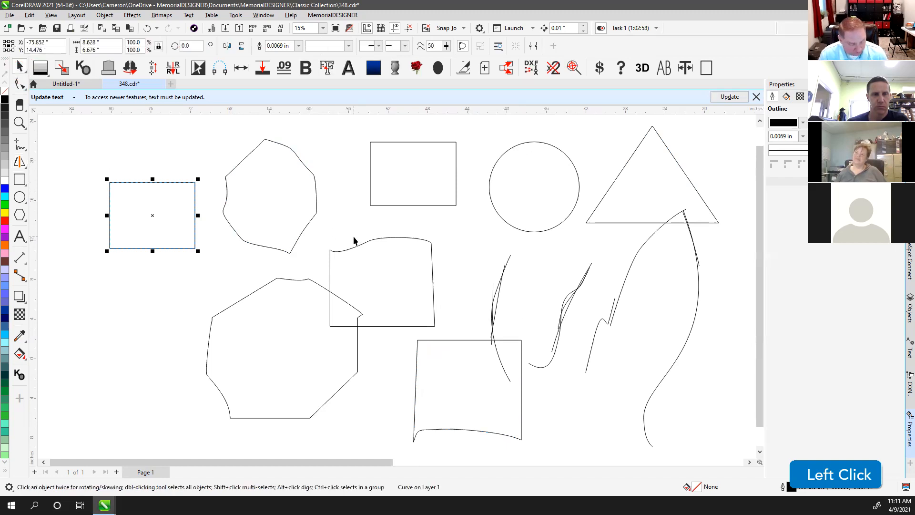
Draw a tablet outline with a raised, curved top in the blank space above the practice shapes using Smart Drawing.
{"action": "key", "text": "F4"}
{"action": "left_click_drag", "start_coordinate": [43, 170], "coordinate": [248, 299]}
{"action": "left_click_drag", "start_coordinate": [399, 405], "coordinate": [385, 408]}
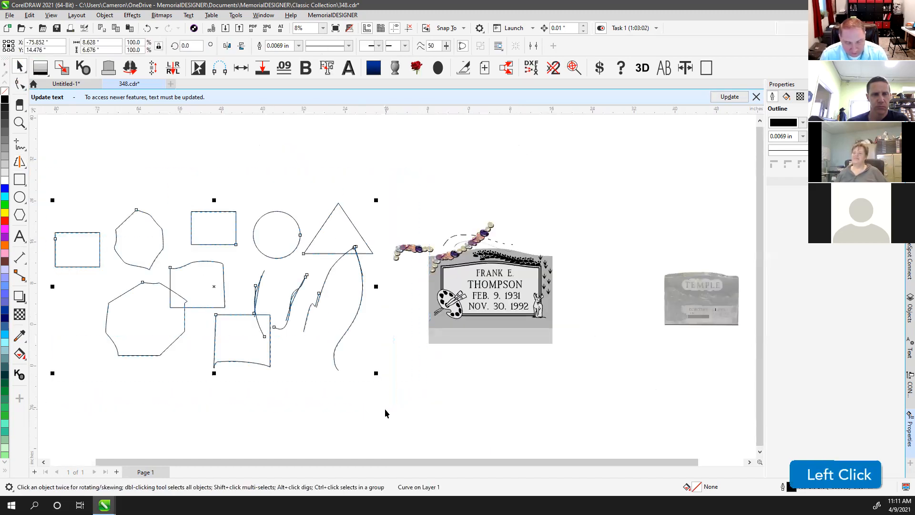
{"action": "left_click", "coordinate": [19, 181]}
{"action": "left_click", "coordinate": [19, 162]}
{"action": "left_click", "coordinate": [83, 189]}
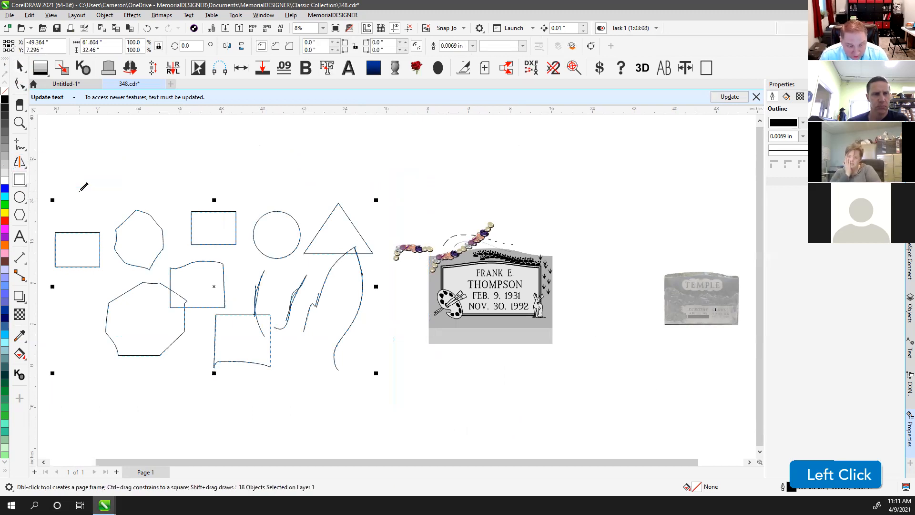
{"action": "mouse_move", "coordinate": [165, 162]}
{"action": "left_mouse_down"}
{"action": "mouse_move", "coordinate": [165, 186]}
{"action": "mouse_move", "coordinate": [229, 193]}
{"action": "left_mouse_up"}
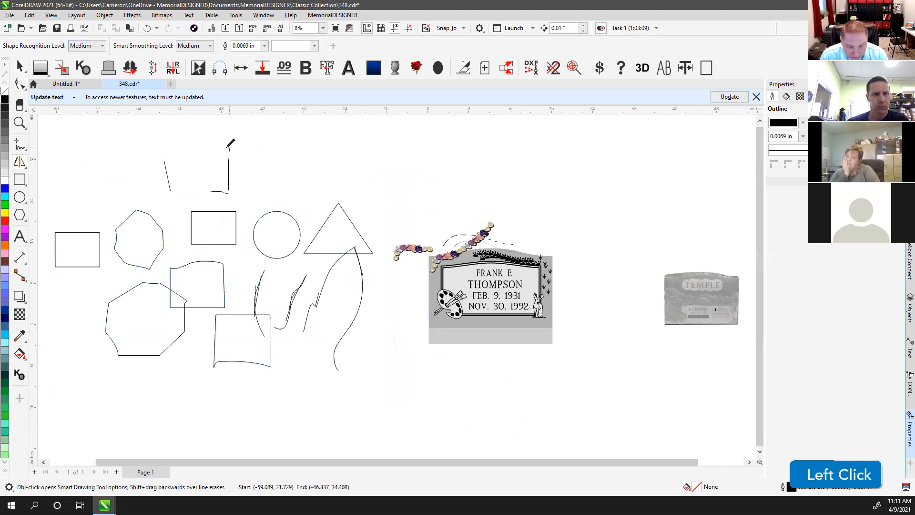
{"action": "left_click_drag", "start_coordinate": [167, 147], "coordinate": [164, 144]}
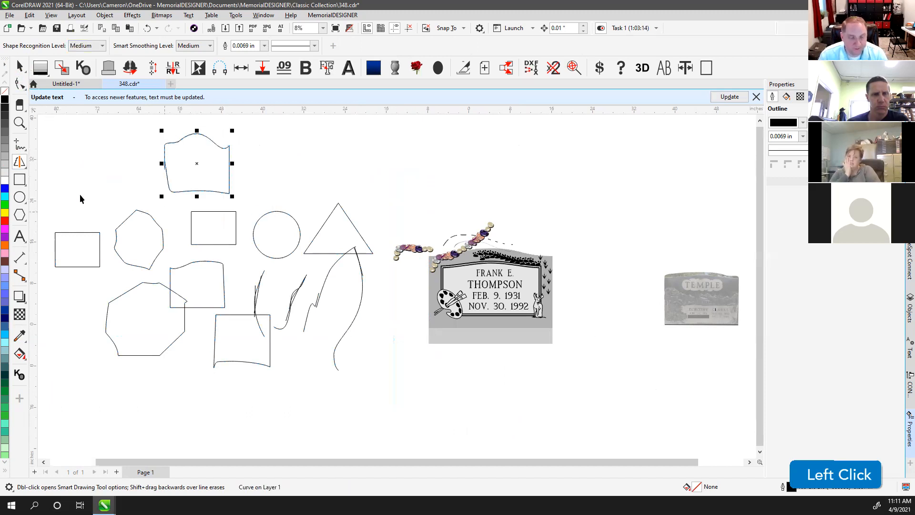
Delete the curved-top tablet outline and all the practice shapes and sketched curves beside the headstone.
{"action": "key", "text": "Delete"}
{"action": "left_click_drag", "start_coordinate": [42, 167], "coordinate": [393, 416]}
{"action": "key", "text": "Delete"}
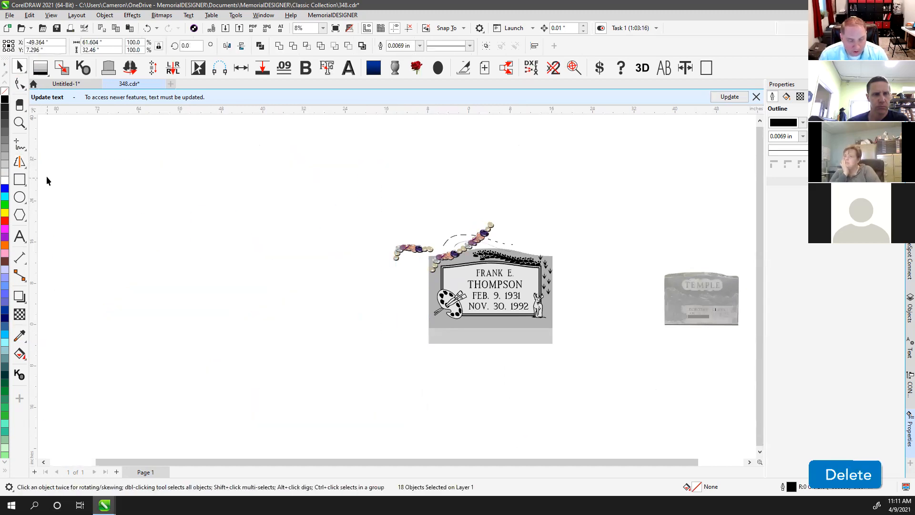
{"action": "left_click", "coordinate": [22, 168]}
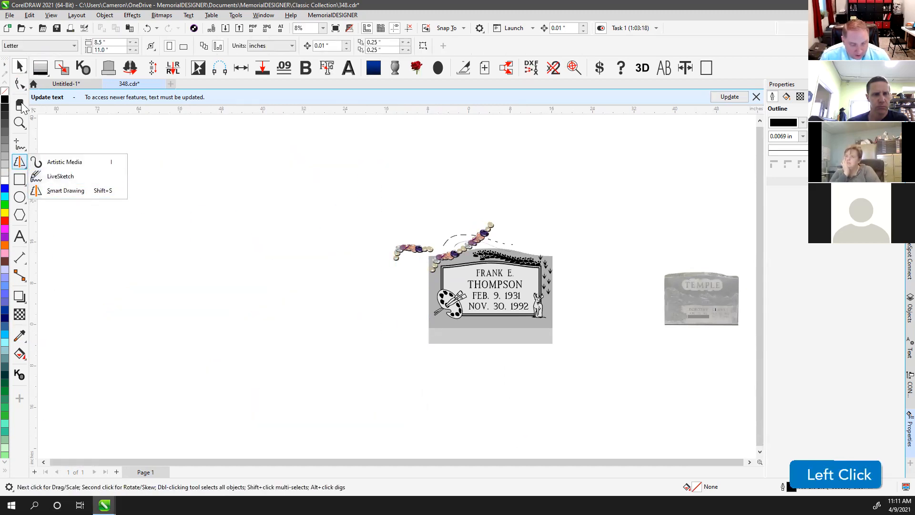
{"action": "left_click", "coordinate": [147, 191]}
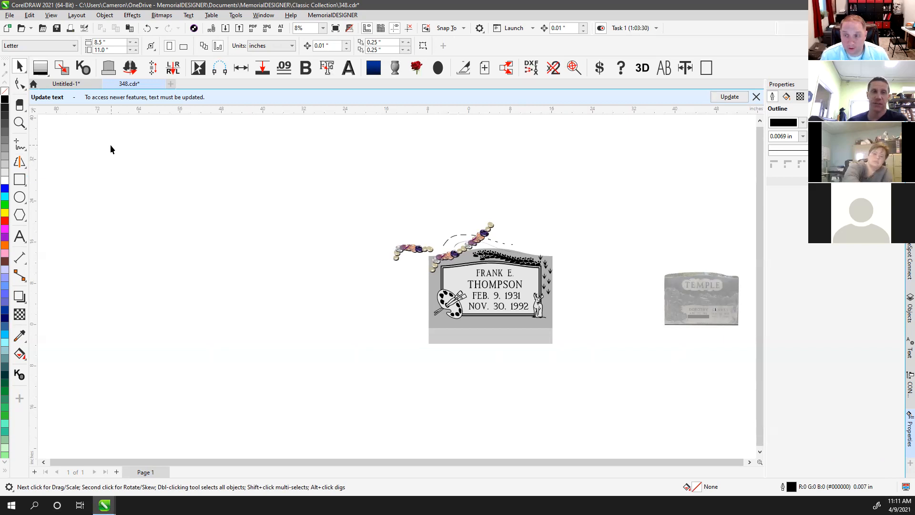
Delete both floral spray strokes and the dashed brush stroke above the headstone.
{"action": "left_click", "coordinate": [19, 67]}
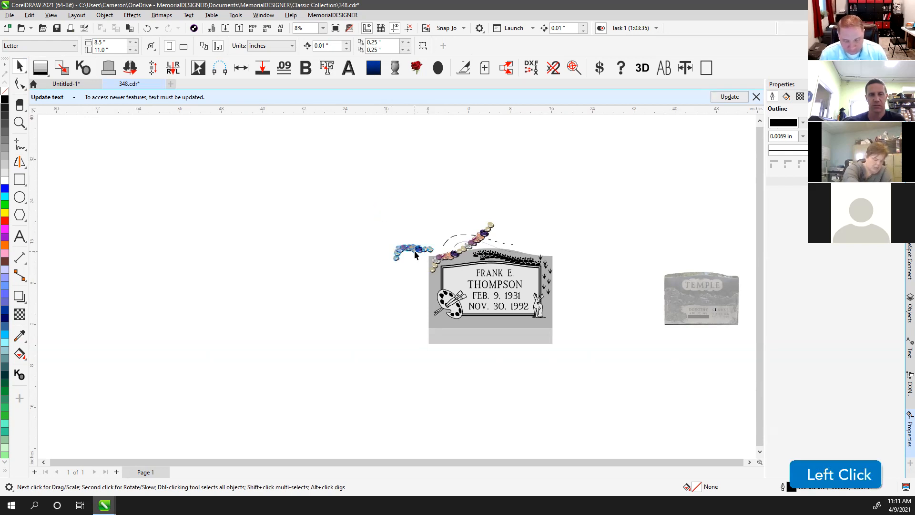
{"action": "key", "text": "Delete"}
{"action": "left_click", "coordinate": [474, 241]}
{"action": "key", "text": "Delete"}
{"action": "left_click", "coordinate": [465, 235]}
{"action": "key", "text": "Delete"}
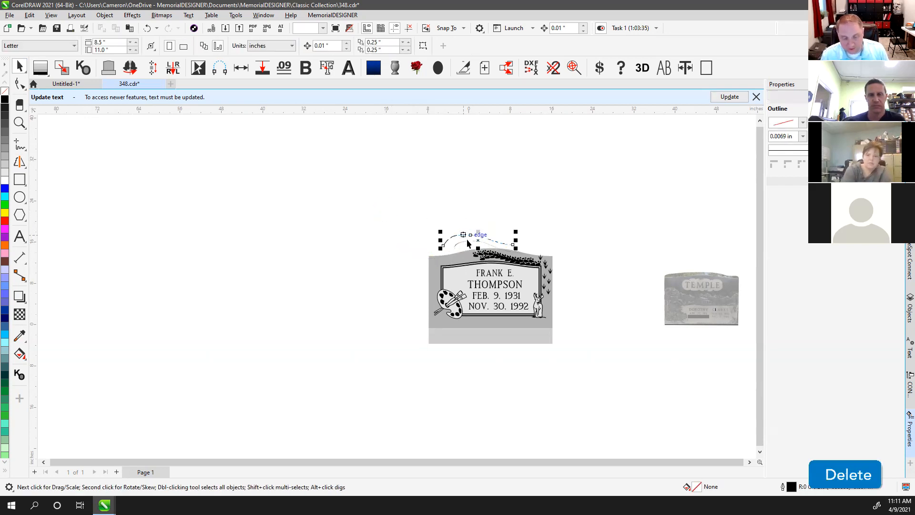
{"action": "left_click", "coordinate": [21, 162]}
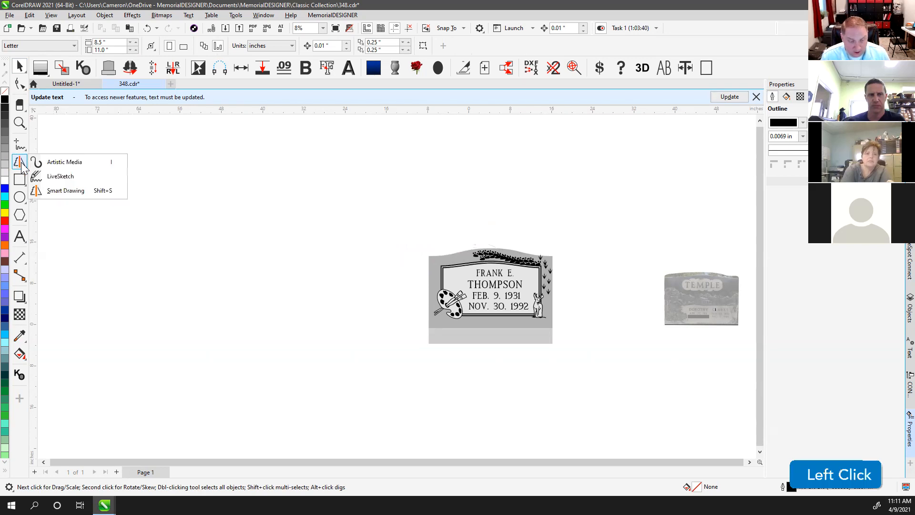
{"action": "mouse_move", "coordinate": [19, 182]}
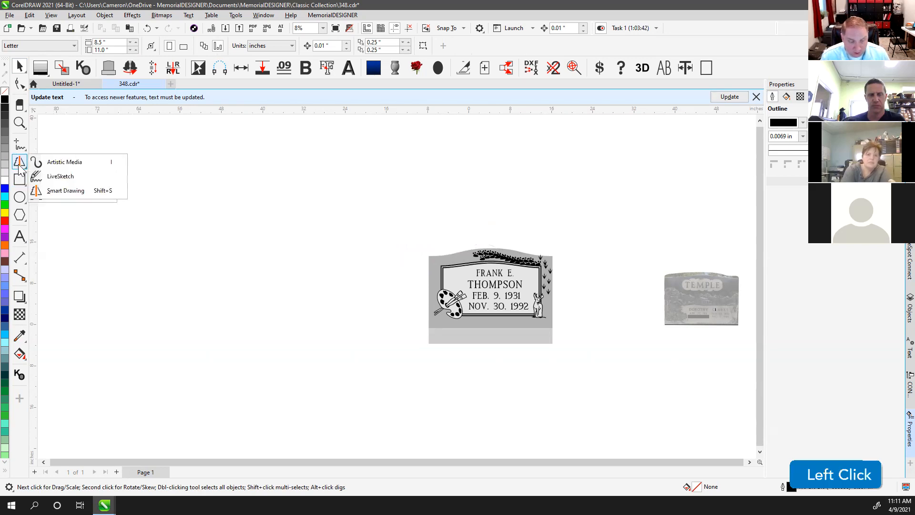
{"action": "mouse_move", "coordinate": [22, 164]}
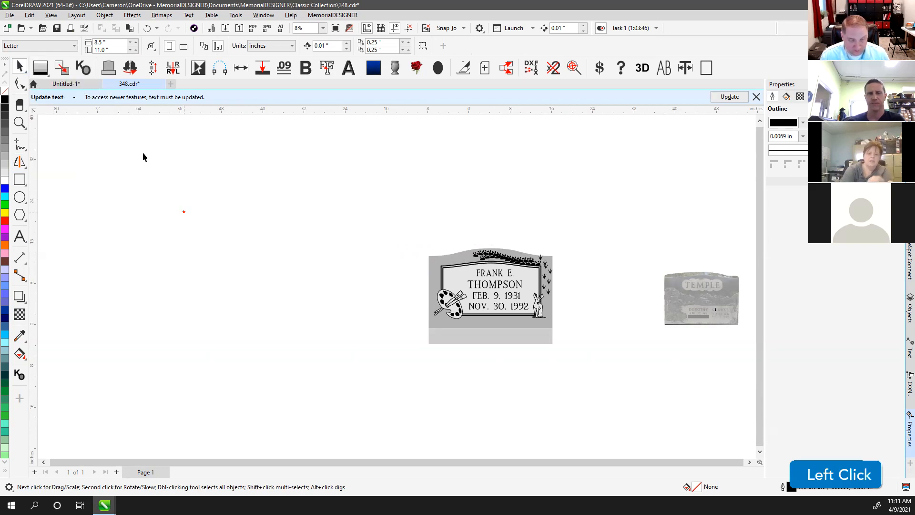
{"action": "left_click", "coordinate": [19, 68]}
{"action": "key", "text": "F4"}
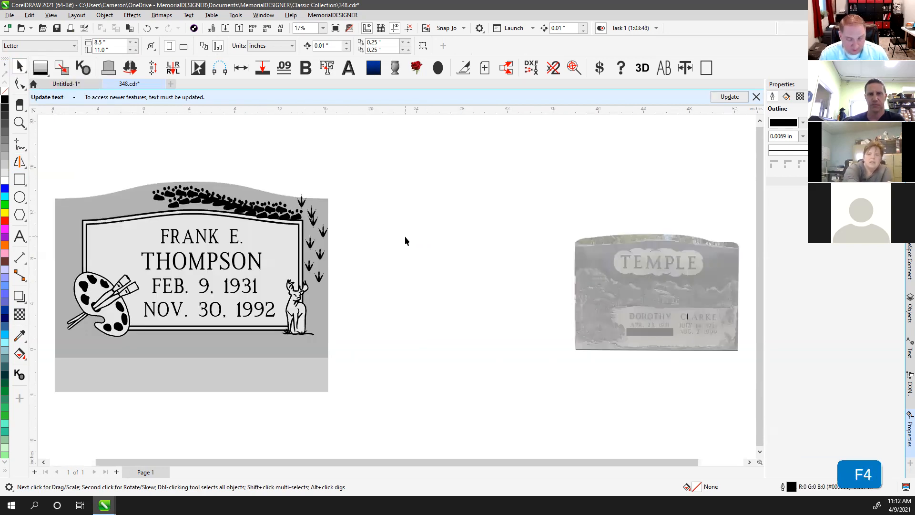